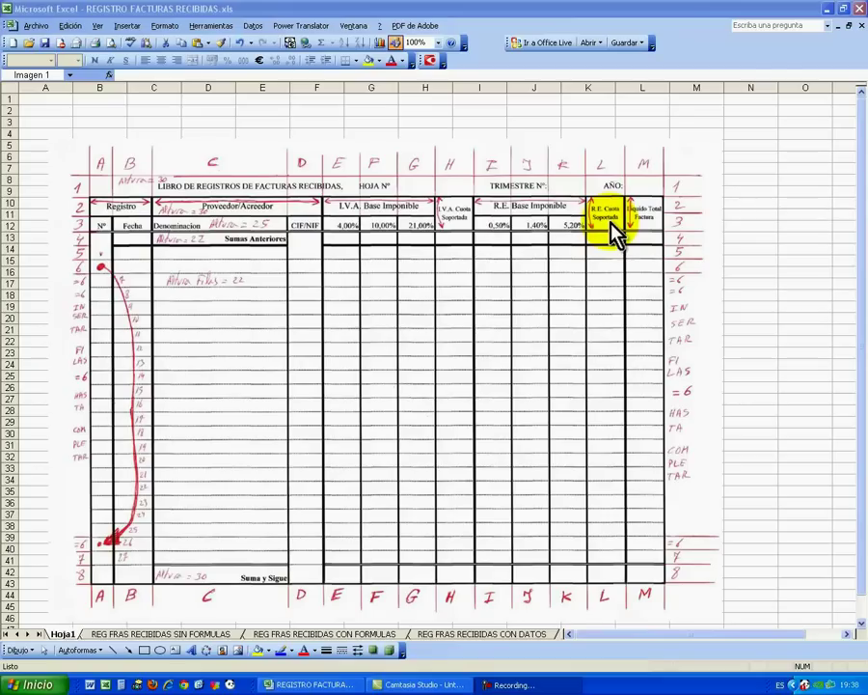
Shrink the scanned reference form from its top-left corner and shift it left, freeing cell F1.
left_click(413, 253)
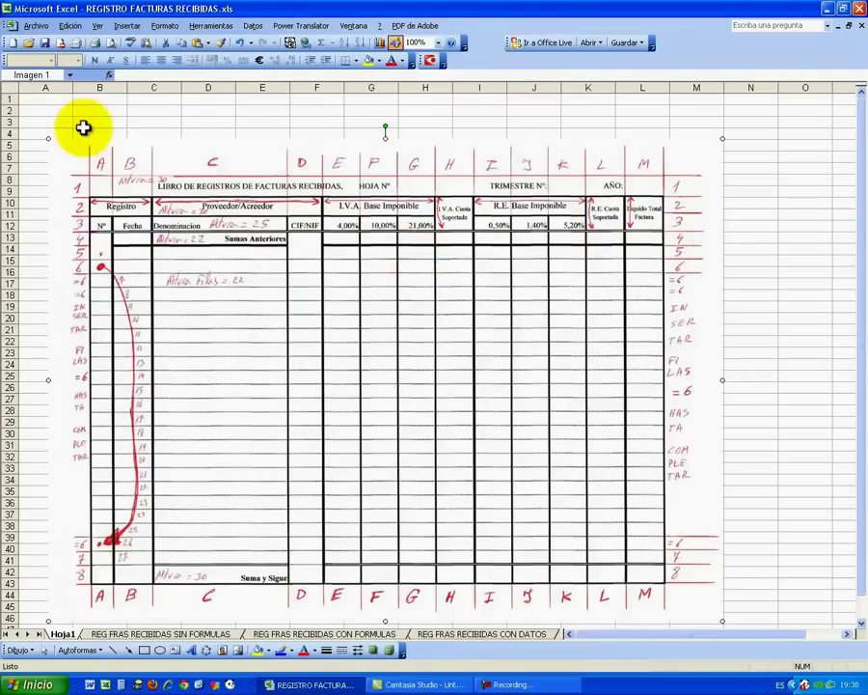
left_click_drag(48, 138, 168, 225)
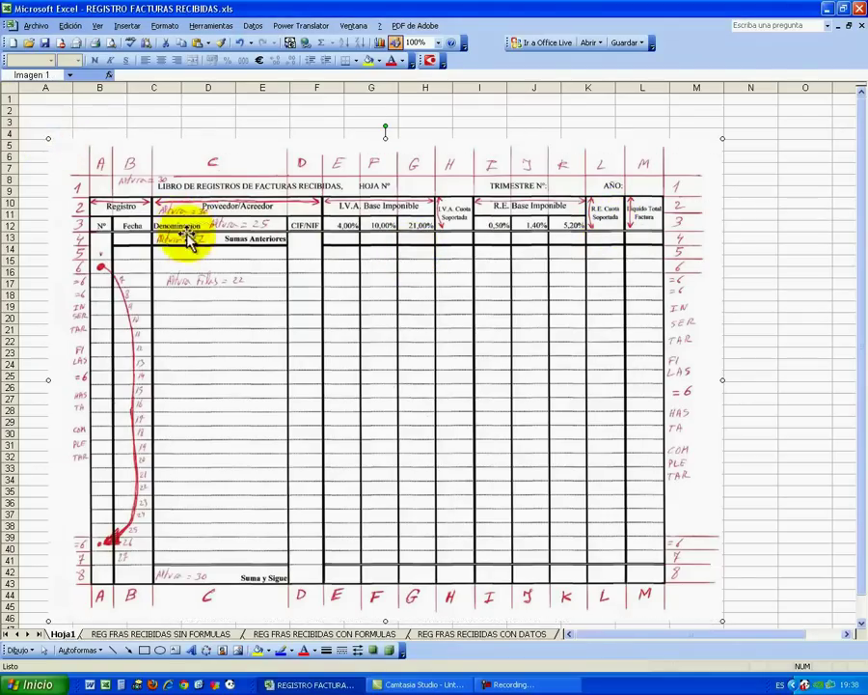
left_click_drag(381, 400, 283, 399)
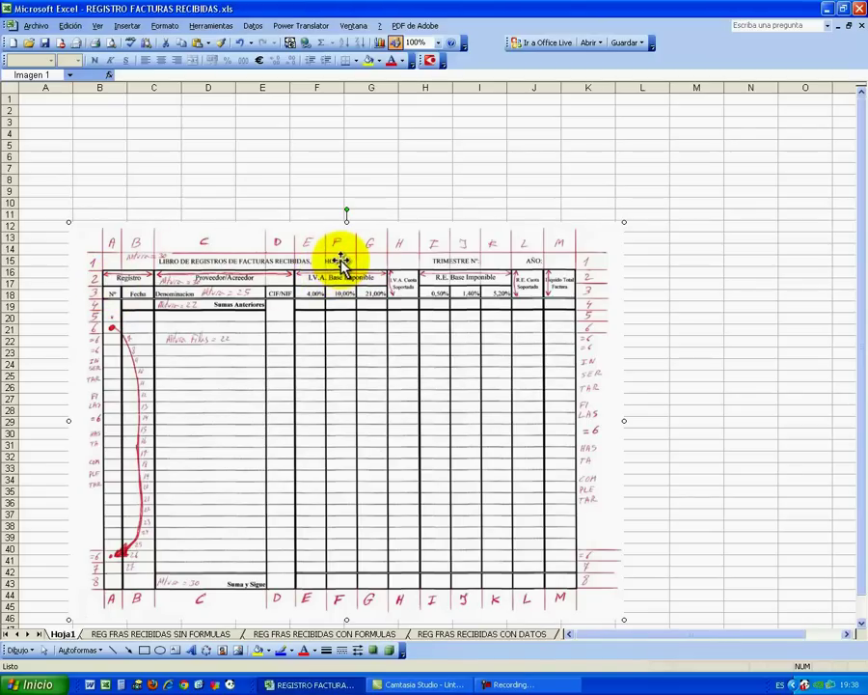
left_click(311, 98)
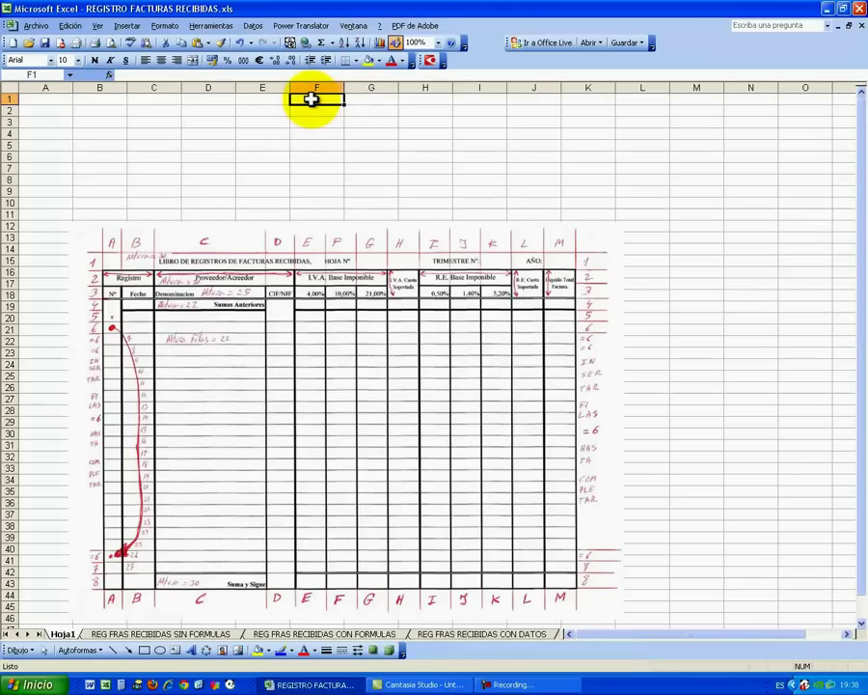
Enter 'LIBRO DE REGISTRO DE FACTURAS RECIBIDAS, HOJA Nº' in F1 and right-align it.
type("LIB")
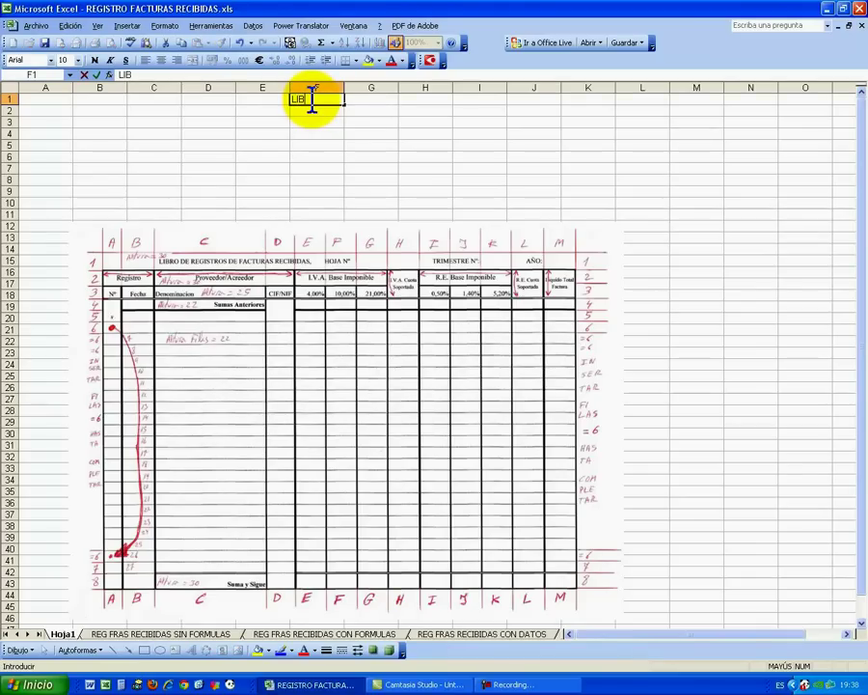
type("RO DE REGISTRO DE FACTURAS RECIBIDAS,   HOJA Nº")
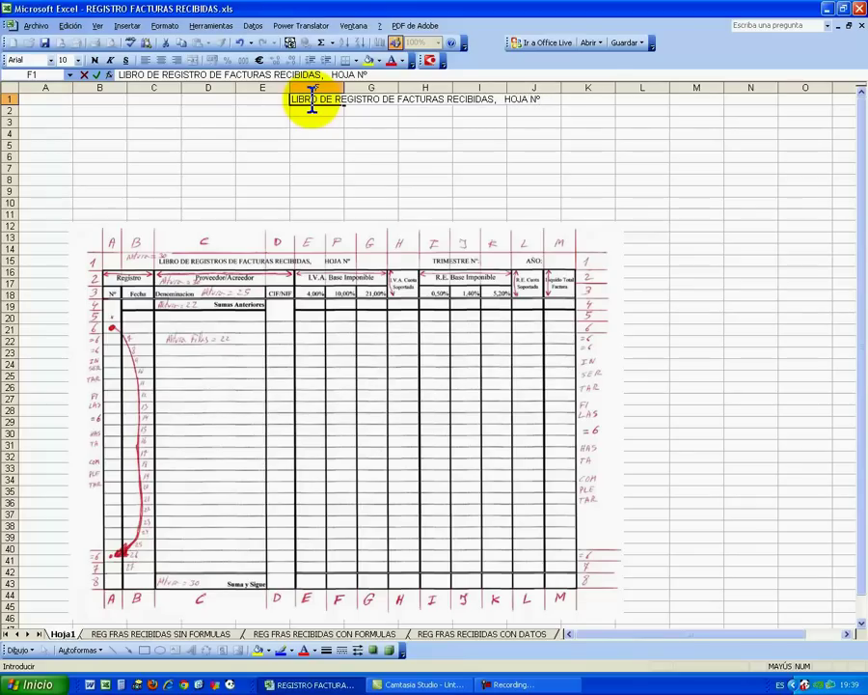
key("Return")
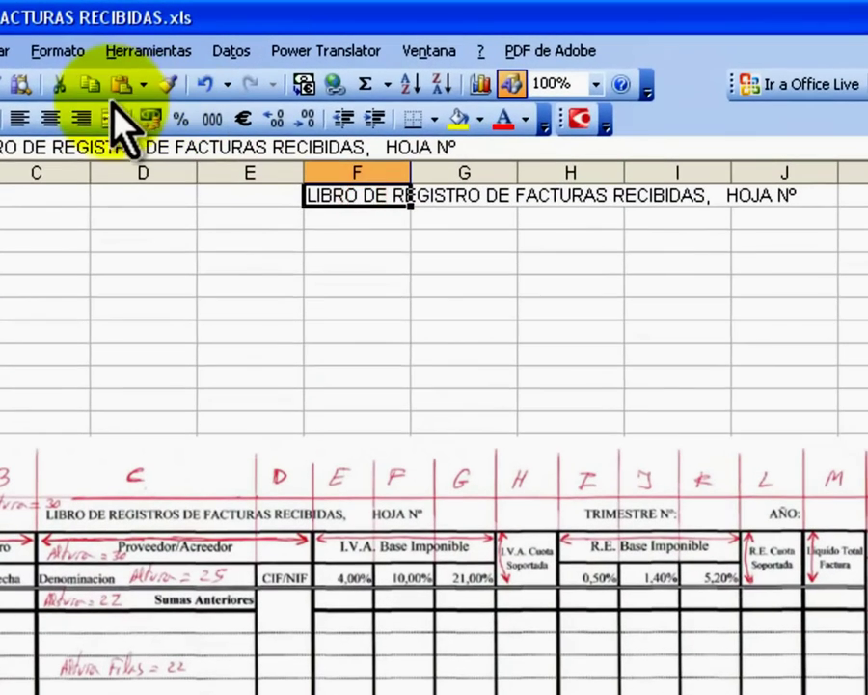
left_click(82, 117)
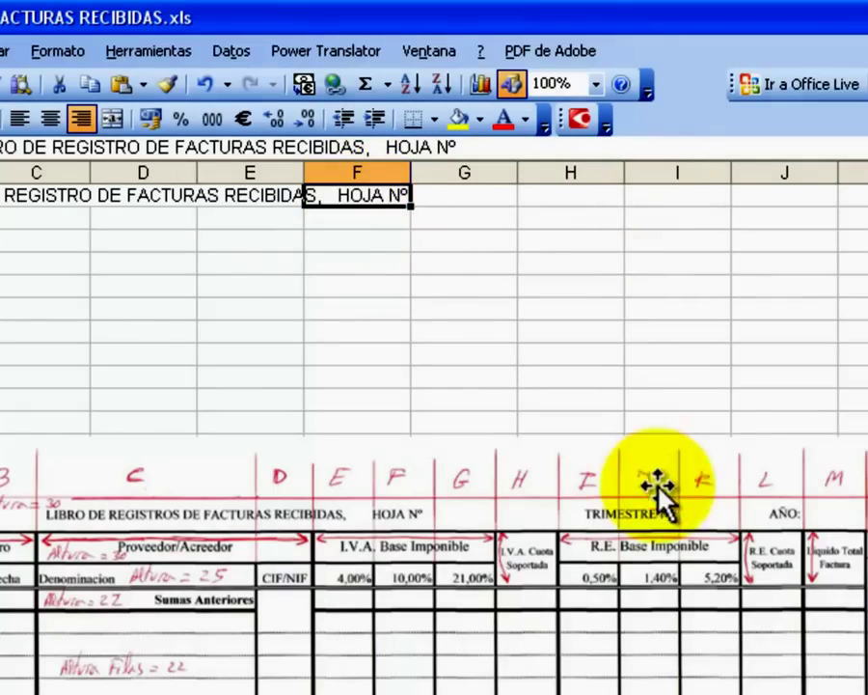
Enter 'TRIMESTRE Nº:' in J1 and right-align it.
left_click(762, 198)
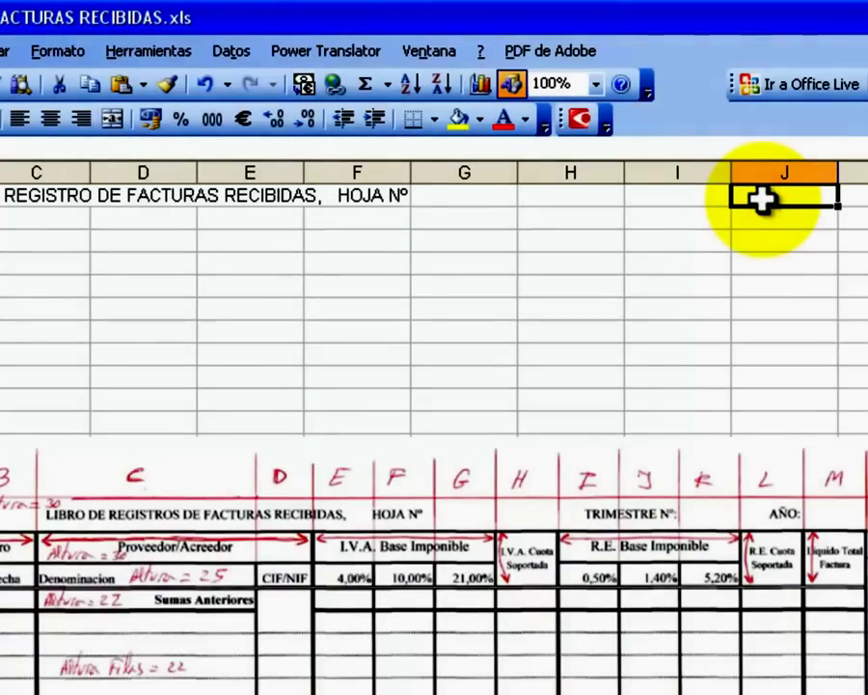
type("TRIMESTRE")
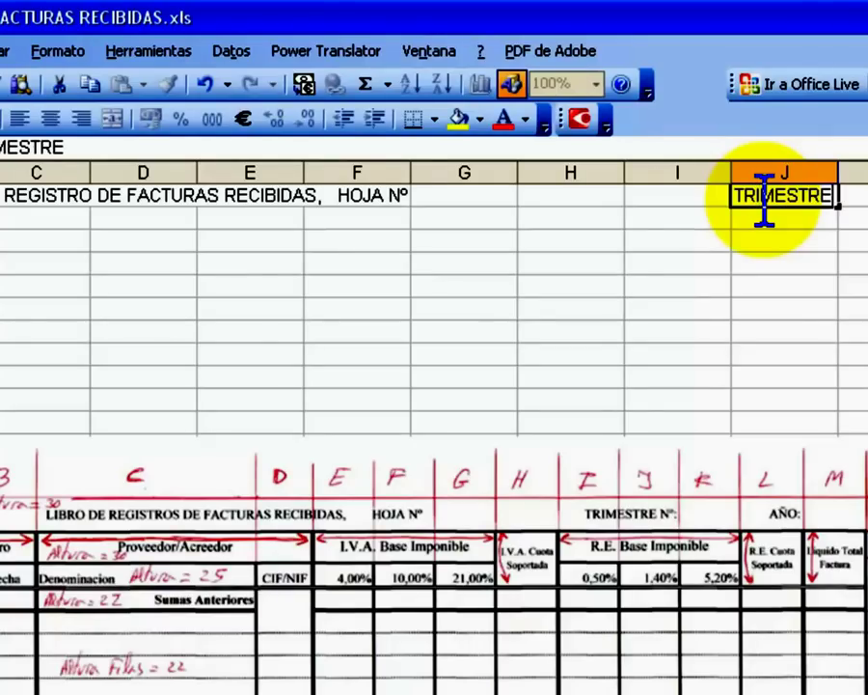
type(" Nº")
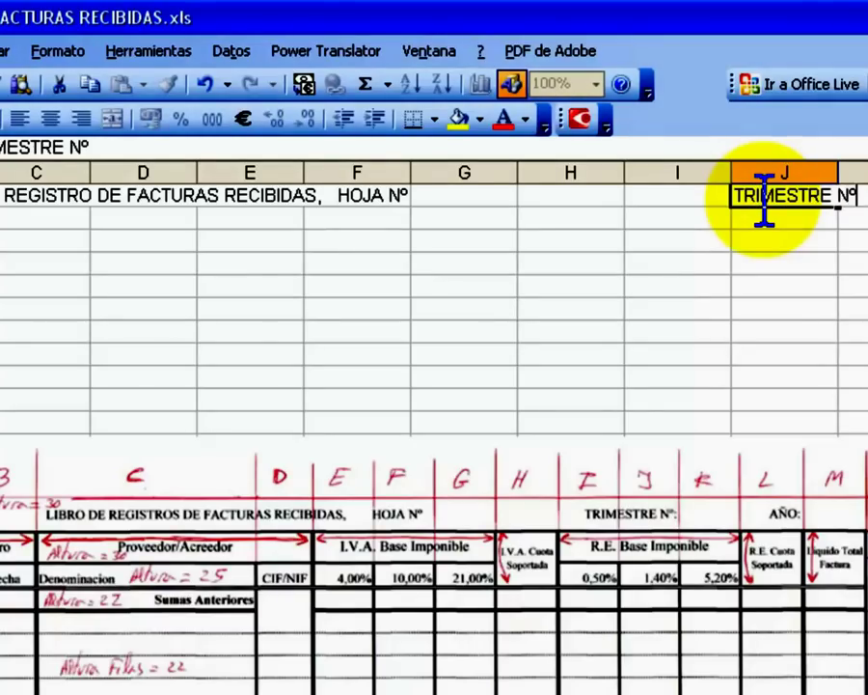
type(":")
key("Return")
left_click(765, 194)
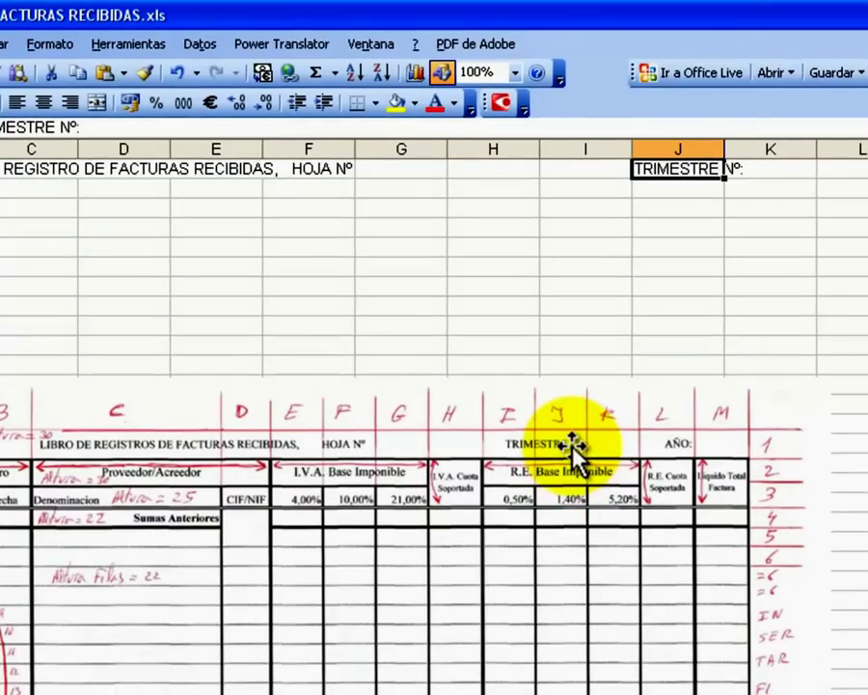
left_click(70, 101)
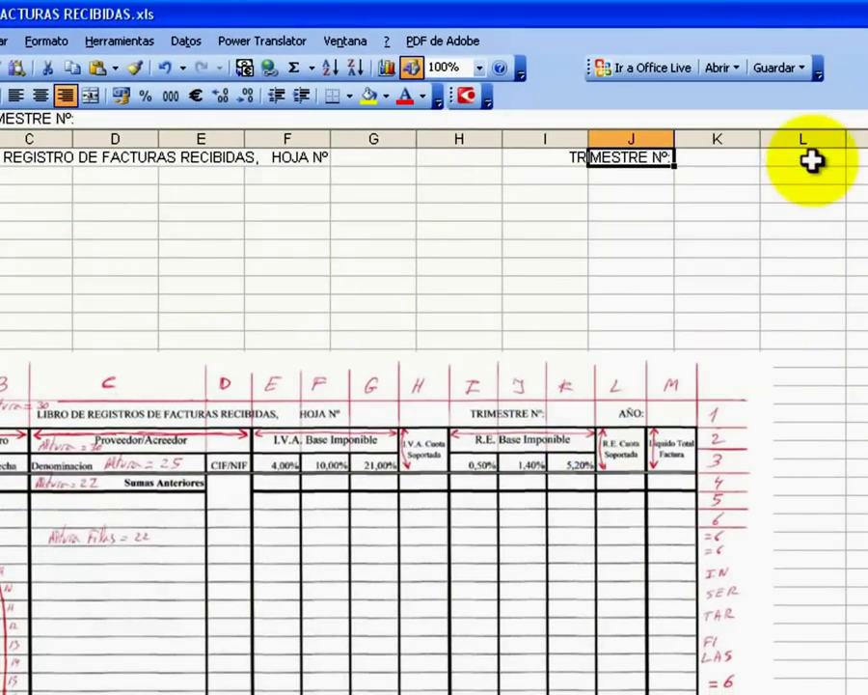
Enter 'AÑO:' in L1 and right-align it.
left_click(811, 161)
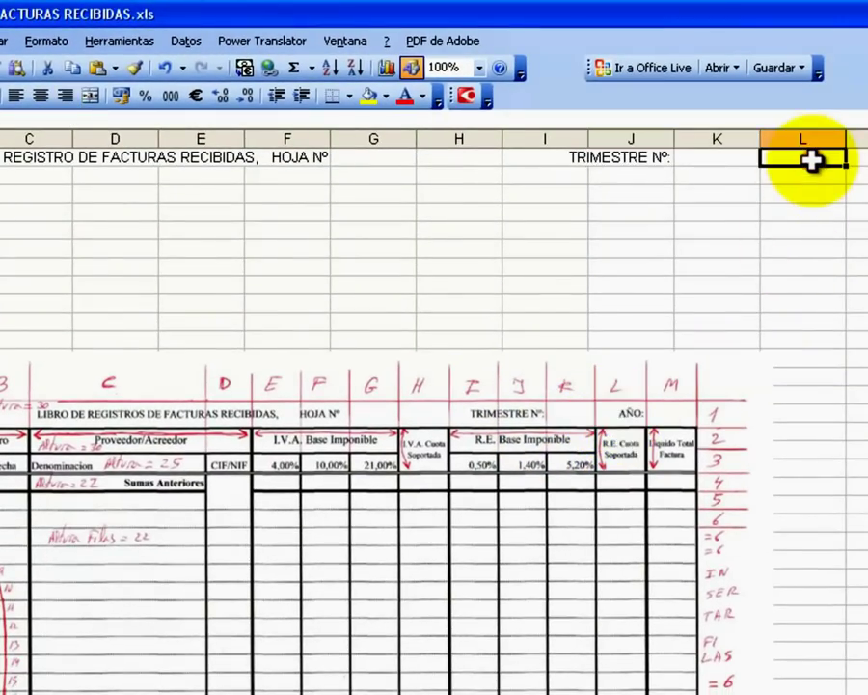
type("AÑO:")
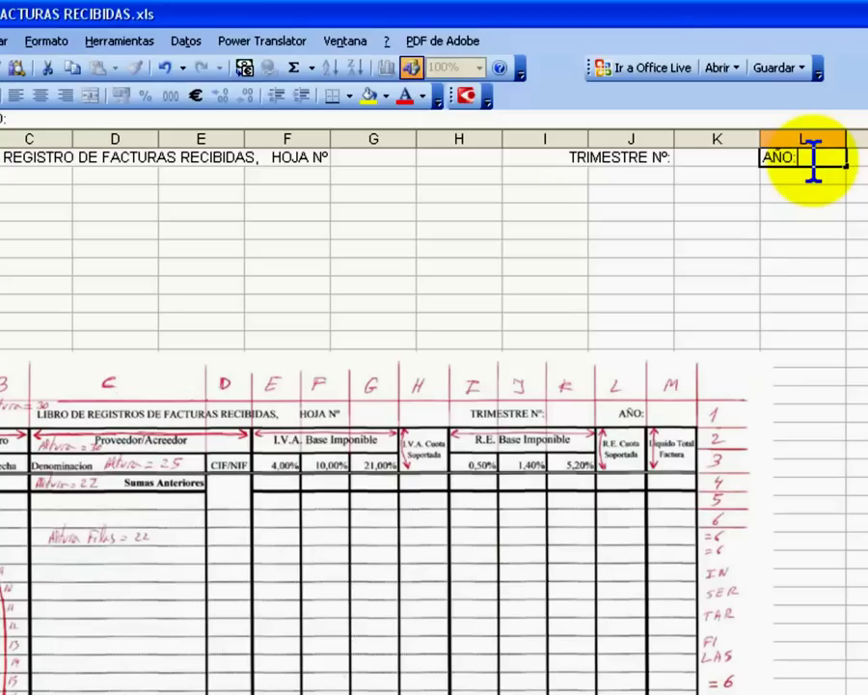
key("Return")
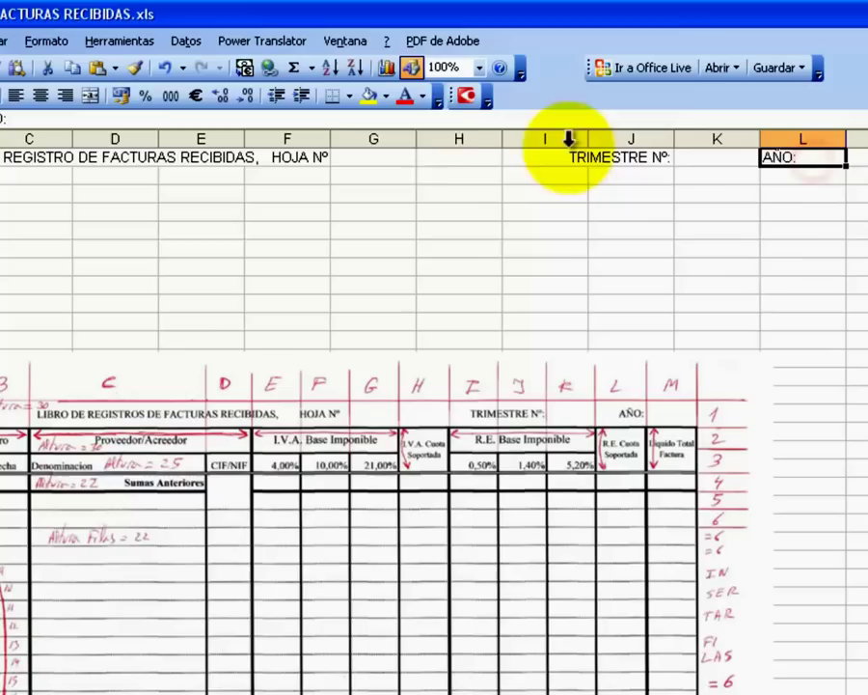
left_click(66, 96)
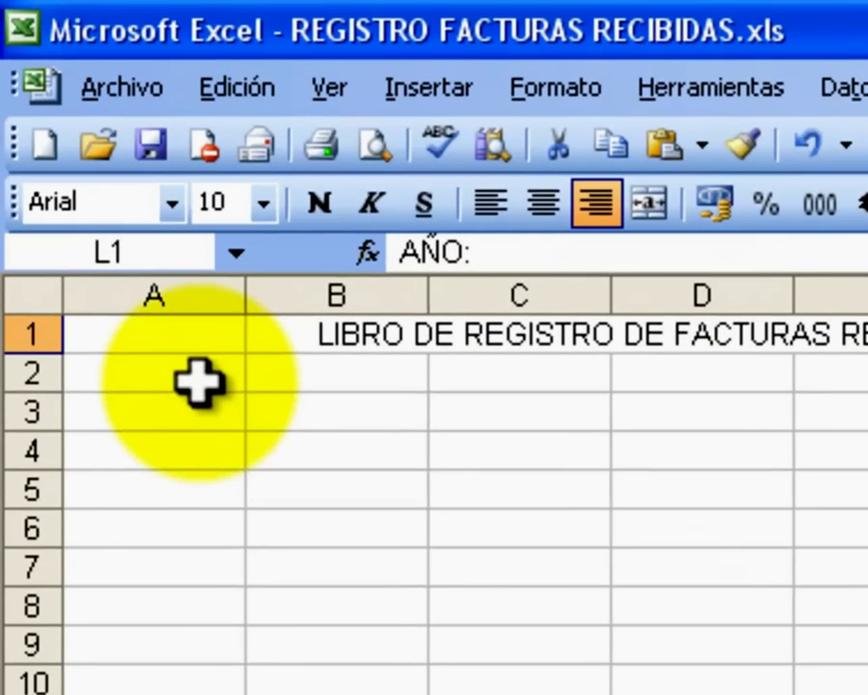
Merge and centre A2:B2 and label it 'Registro'.
left_click(58, 112)
left_click_drag(198, 381, 300, 378)
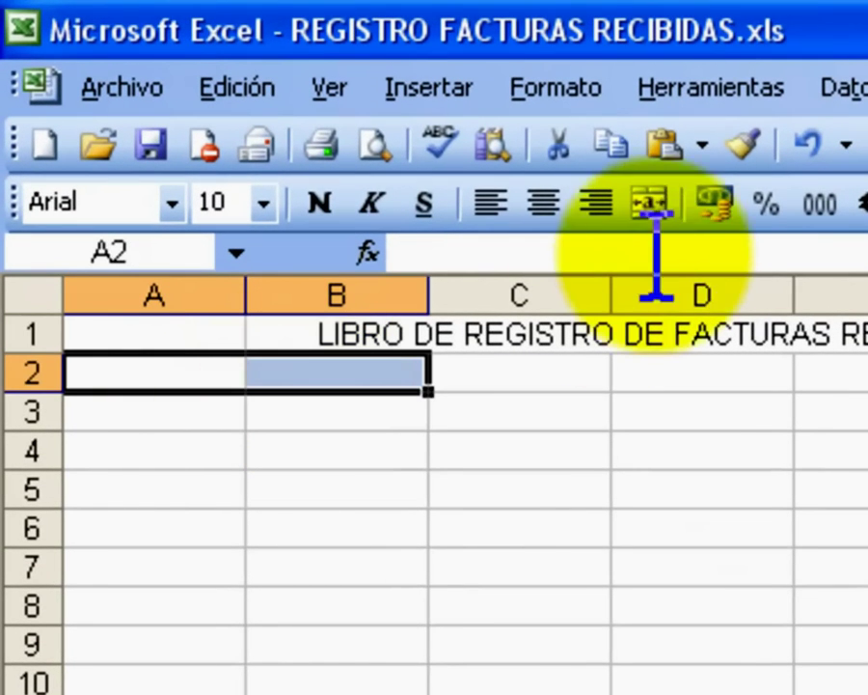
left_click(653, 203)
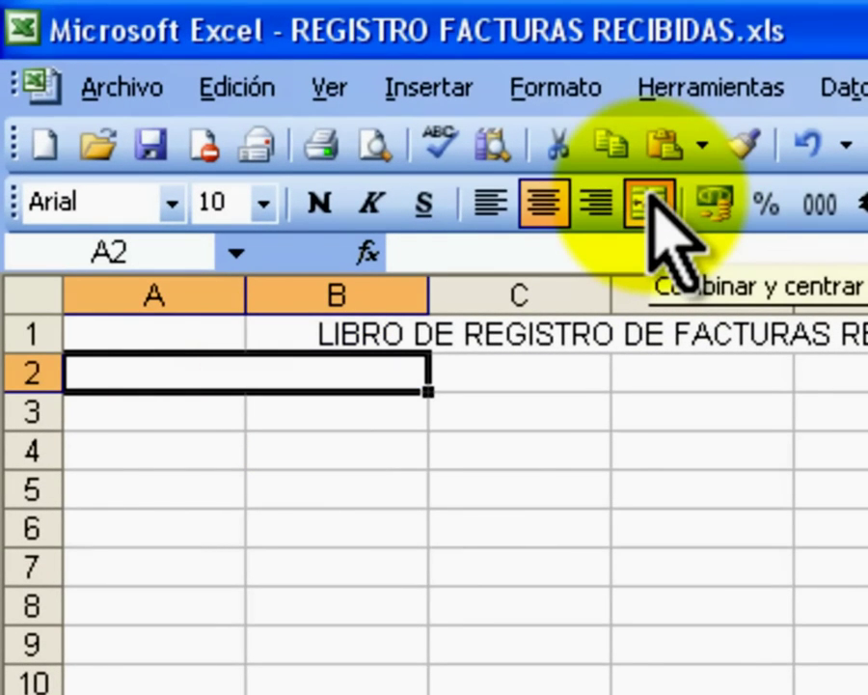
type("Registro")
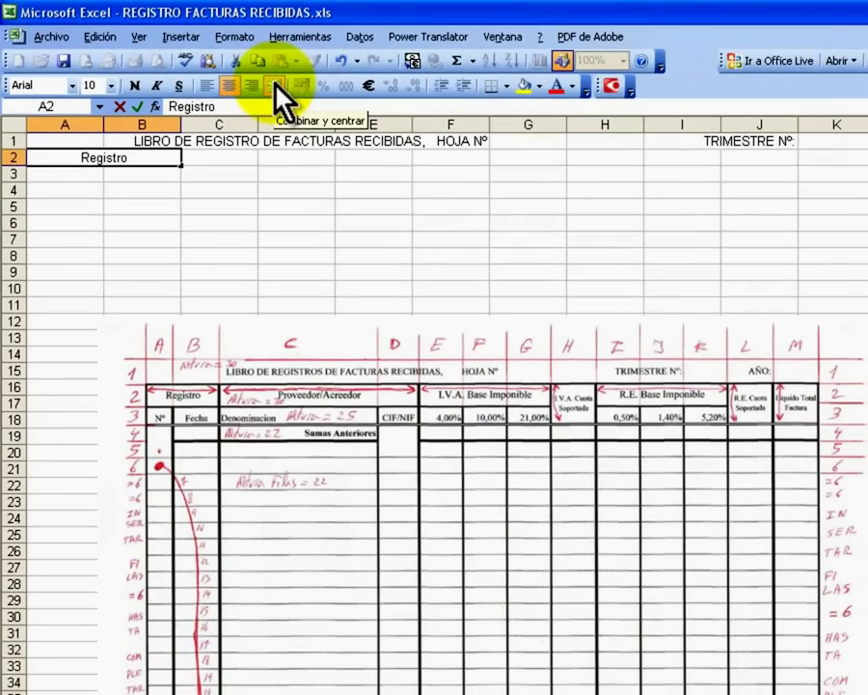
key("Tab")
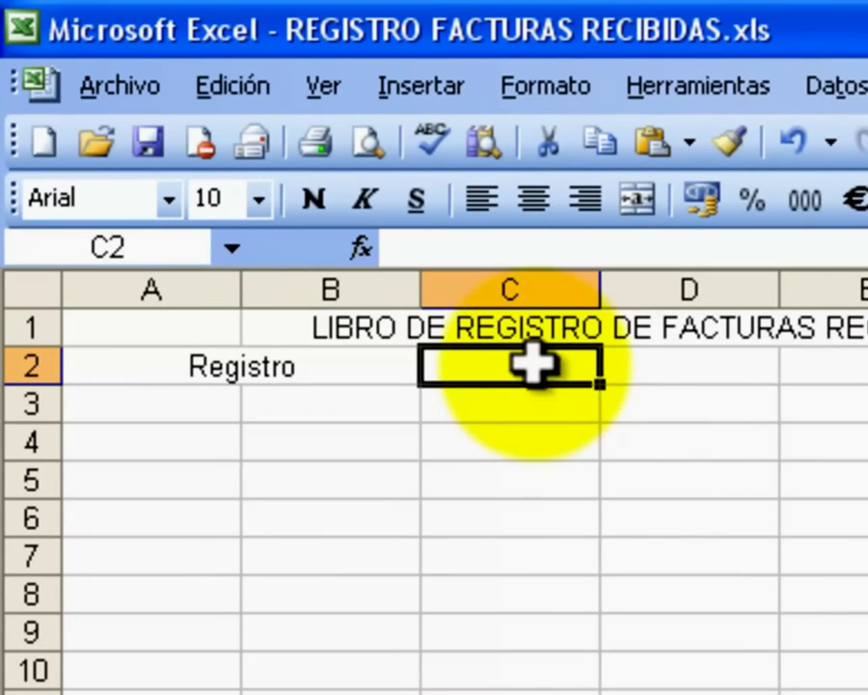
Merge and centre C2:D2 and label it 'Proveedor/Acreedor'.
left_click_drag(534, 364, 639, 378)
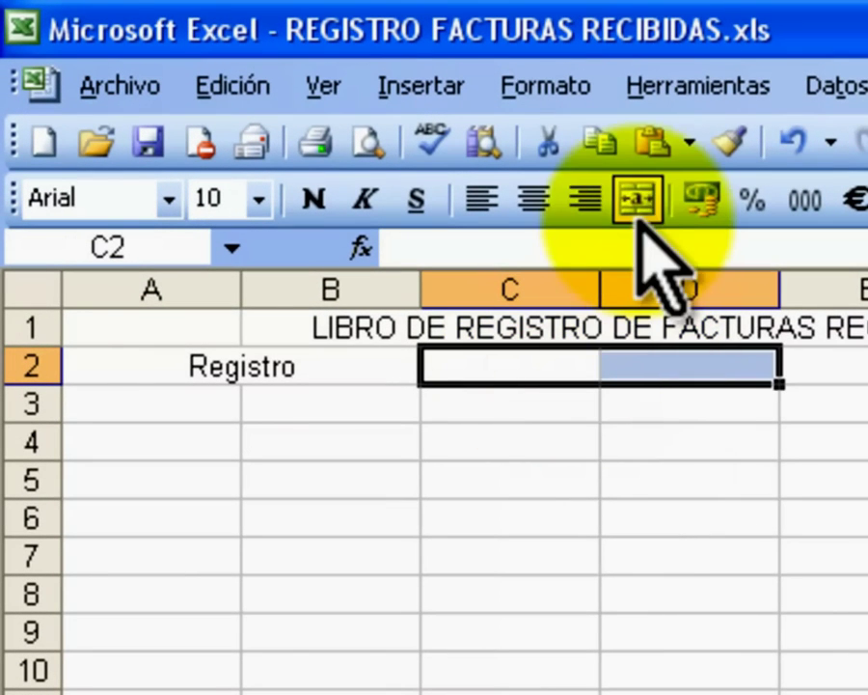
left_click(638, 201)
type("P")
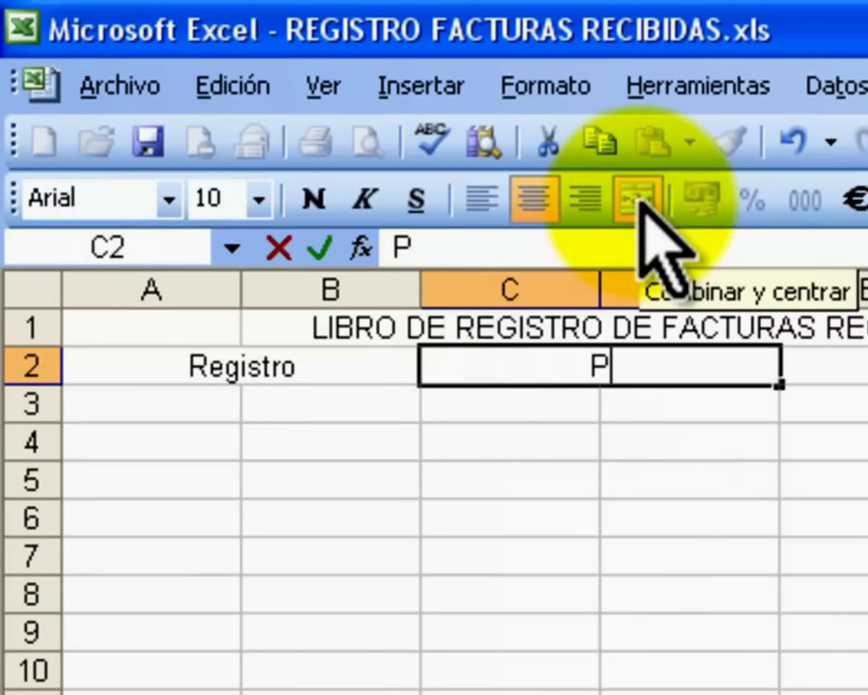
type("roveedor/Acree")
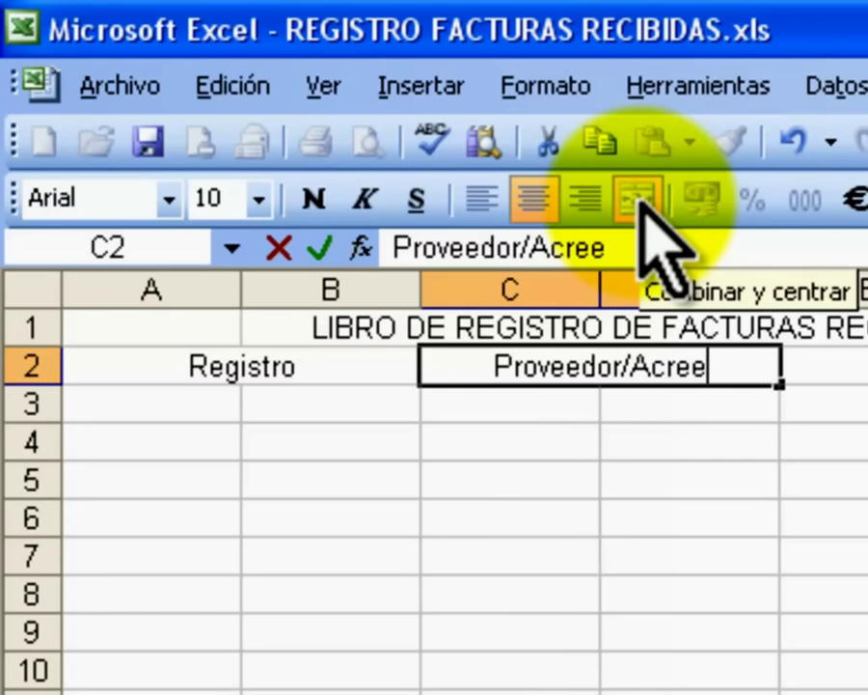
type("dor")
key("Tab")
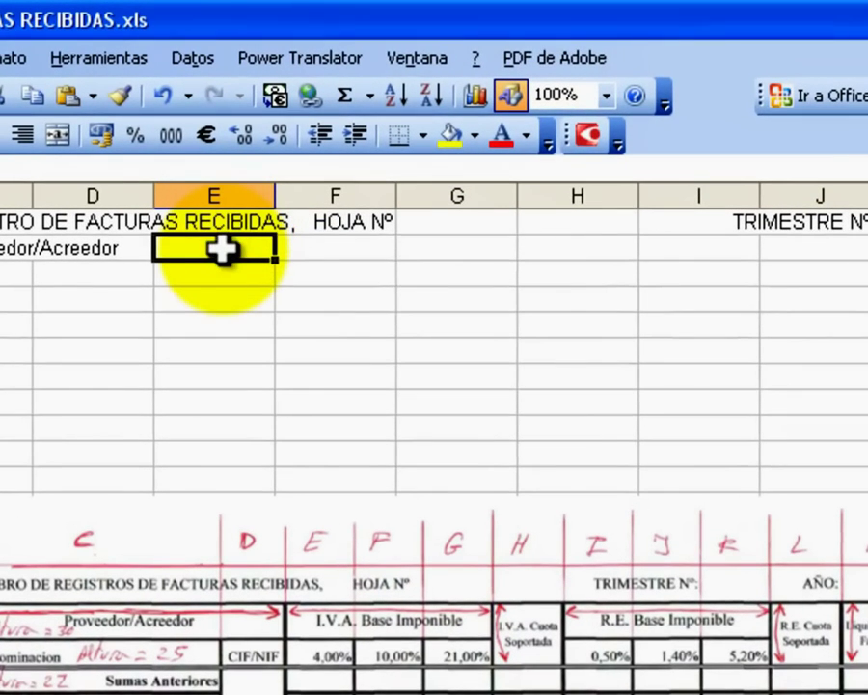
Merge and centre E2:G2 with the heading 'I.V.A. Base Imponible'.
left_click_drag(221, 249, 422, 249)
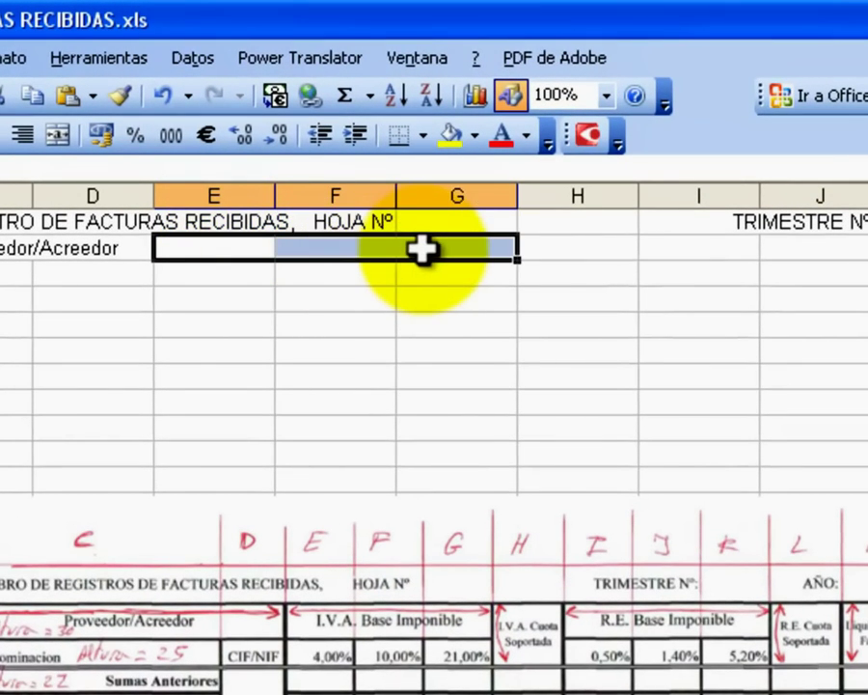
left_click(58, 135)
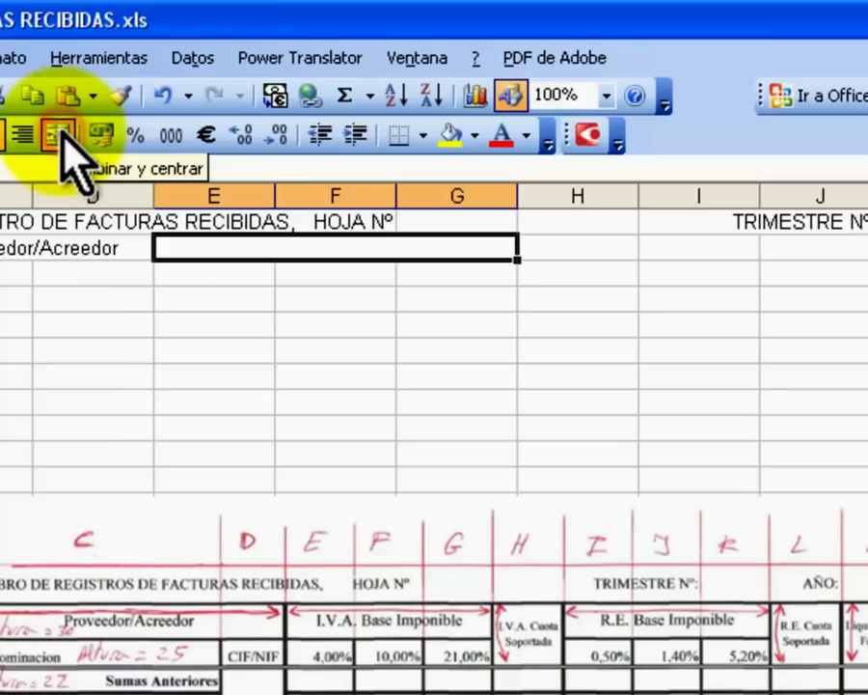
type("I.V.A. ")
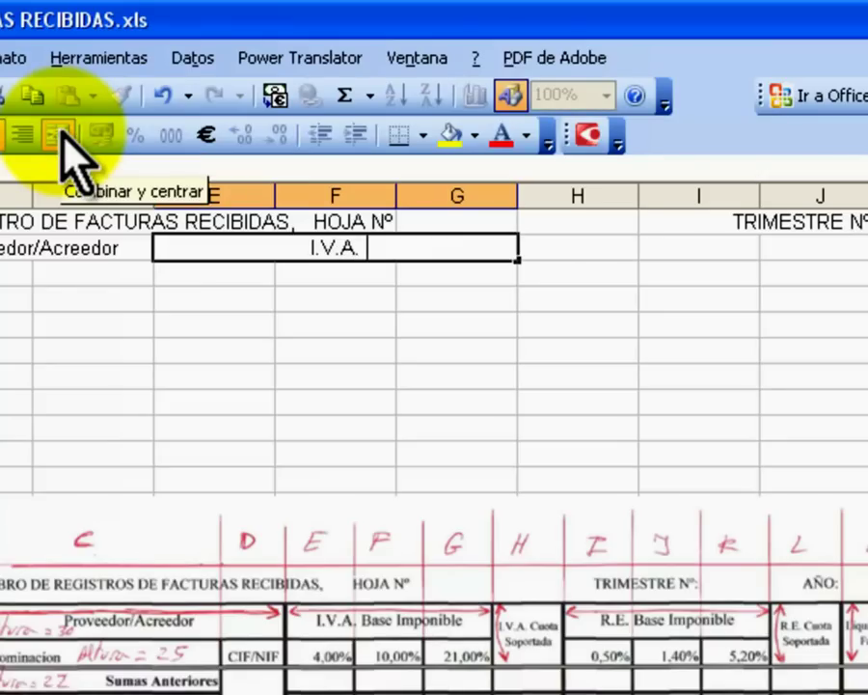
type("BA")
key("BackSpace")
key("BackSpace")
type("Base")
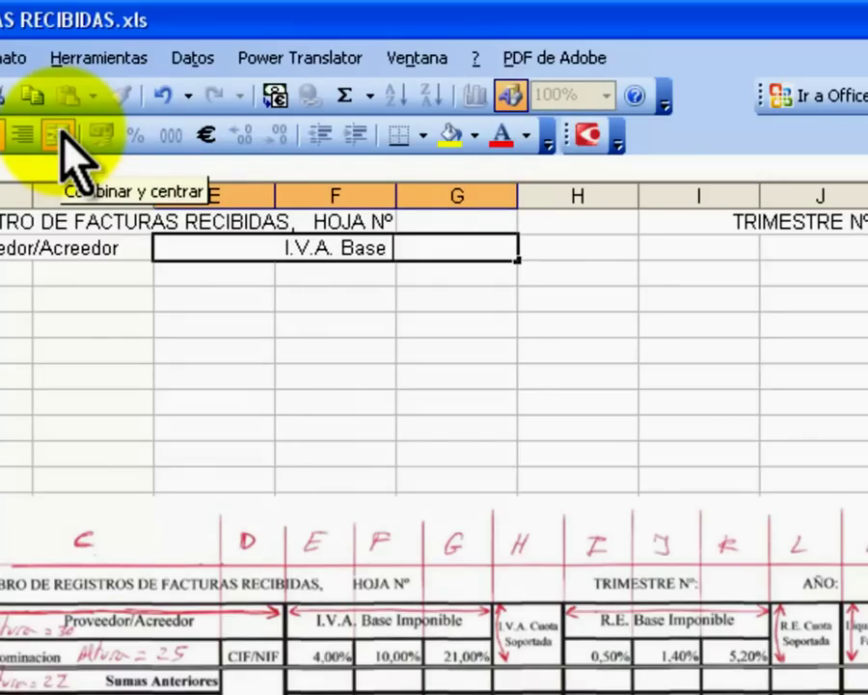
type(" Imponible")
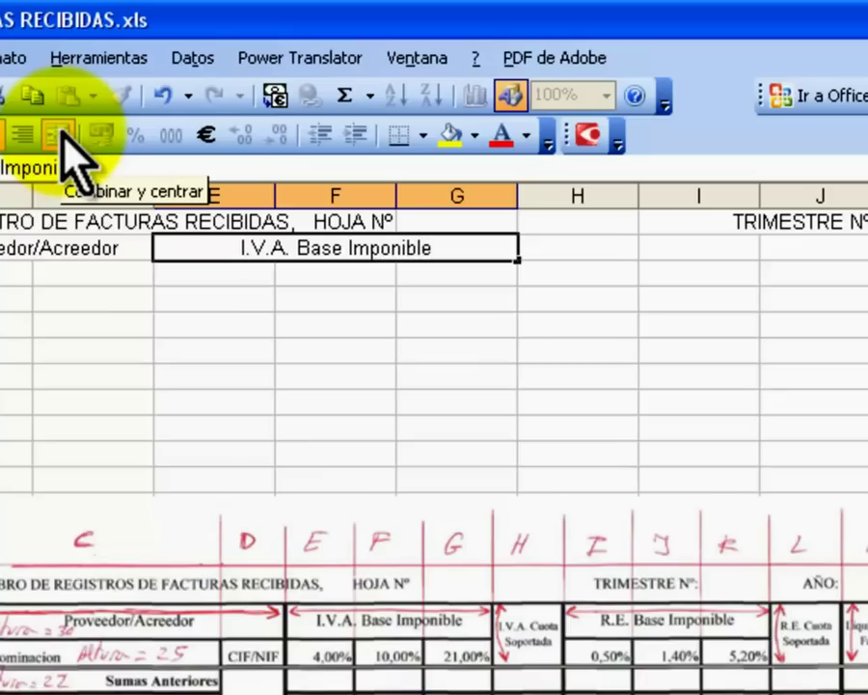
key("Tab")
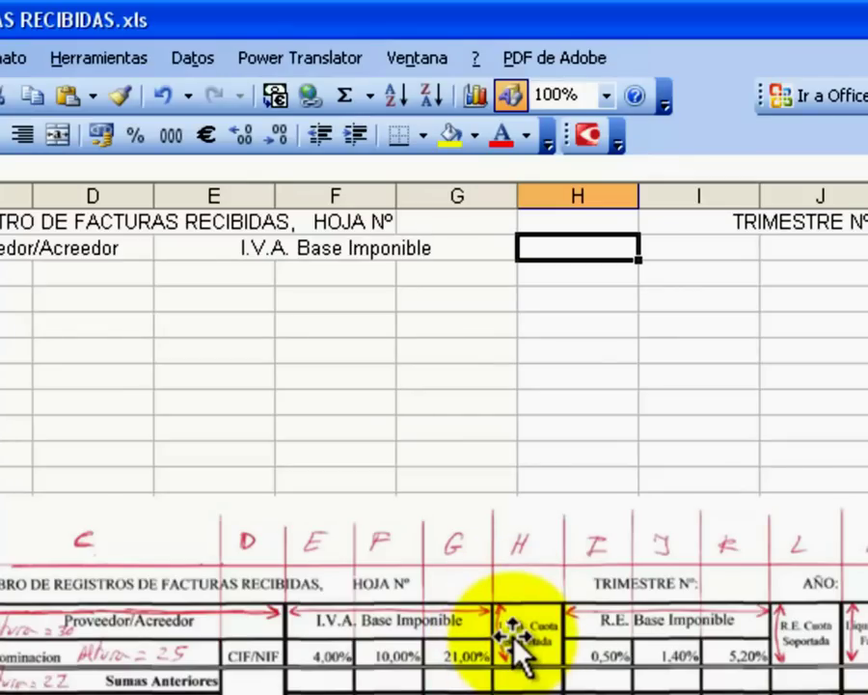
Merge H2:H3 and complete its heading as 'I.V.A. Cuota Soportada'.
left_click_drag(548, 251, 554, 272)
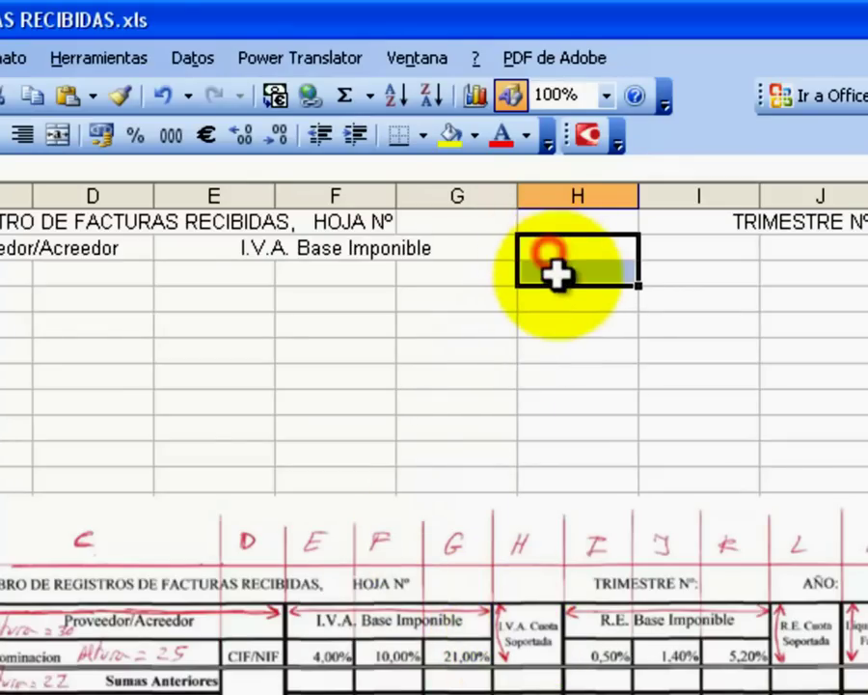
left_click(58, 135)
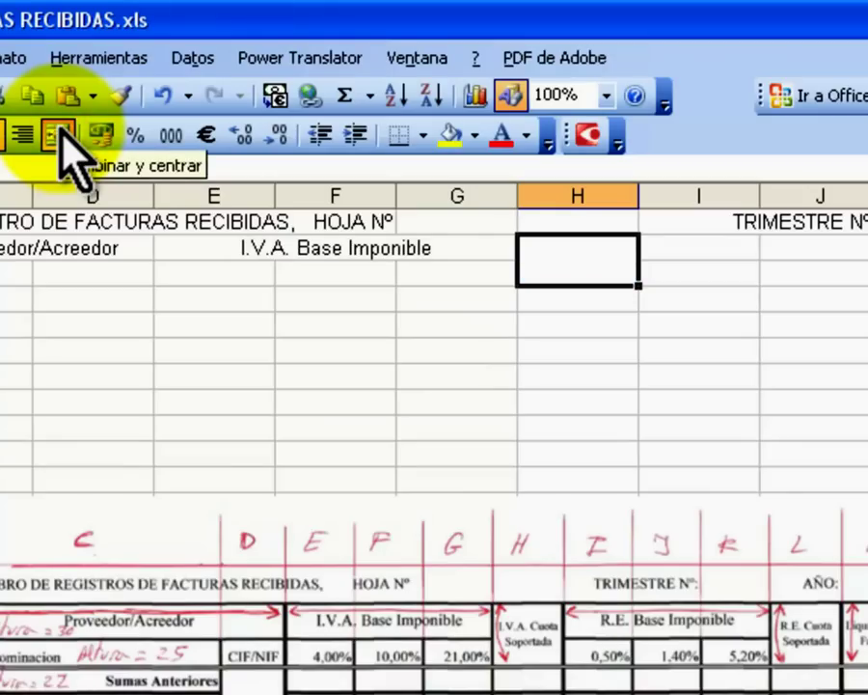
key("F2")
type("I.V.A. Cu")
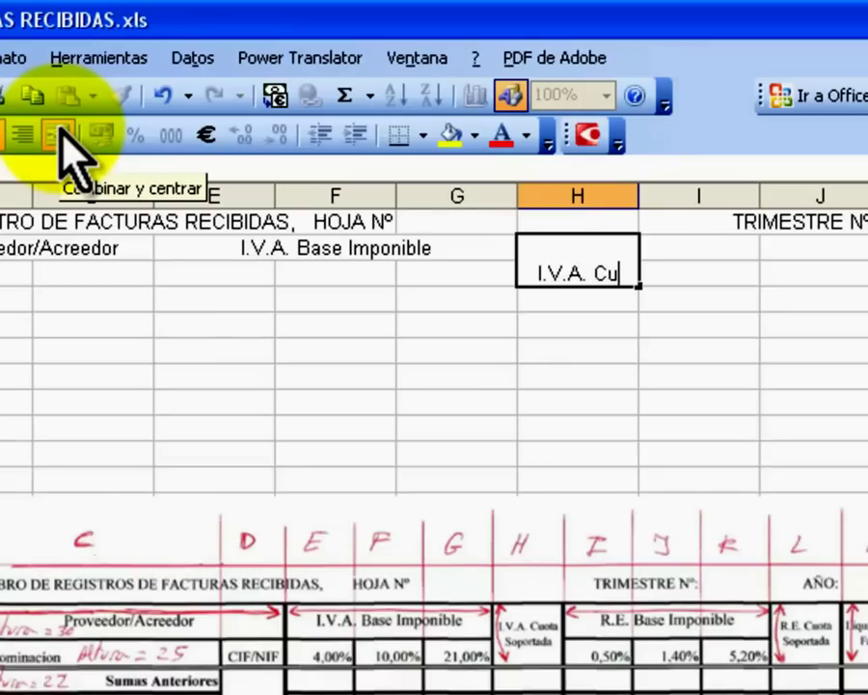
type("ota Soportada")
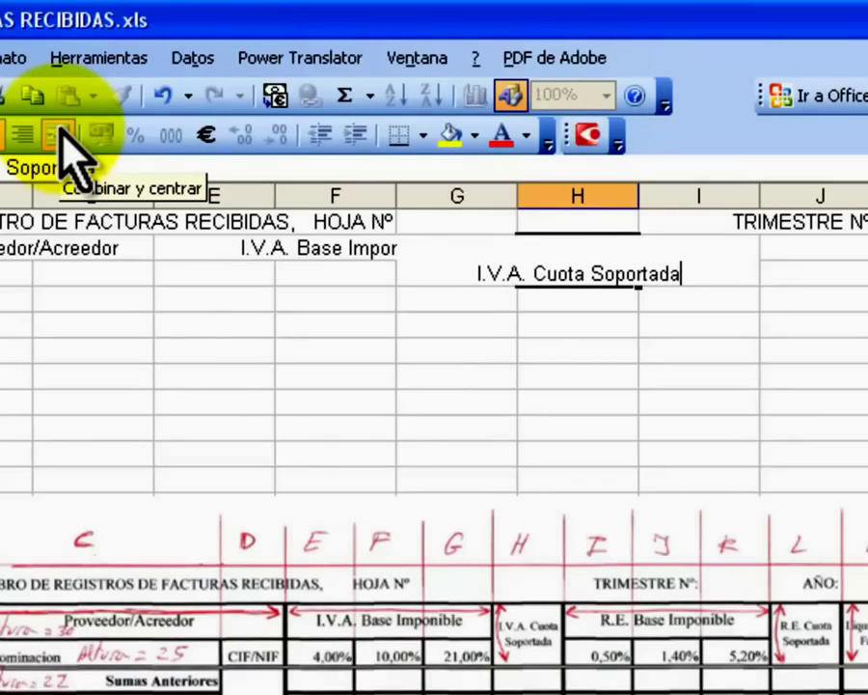
key("Tab")
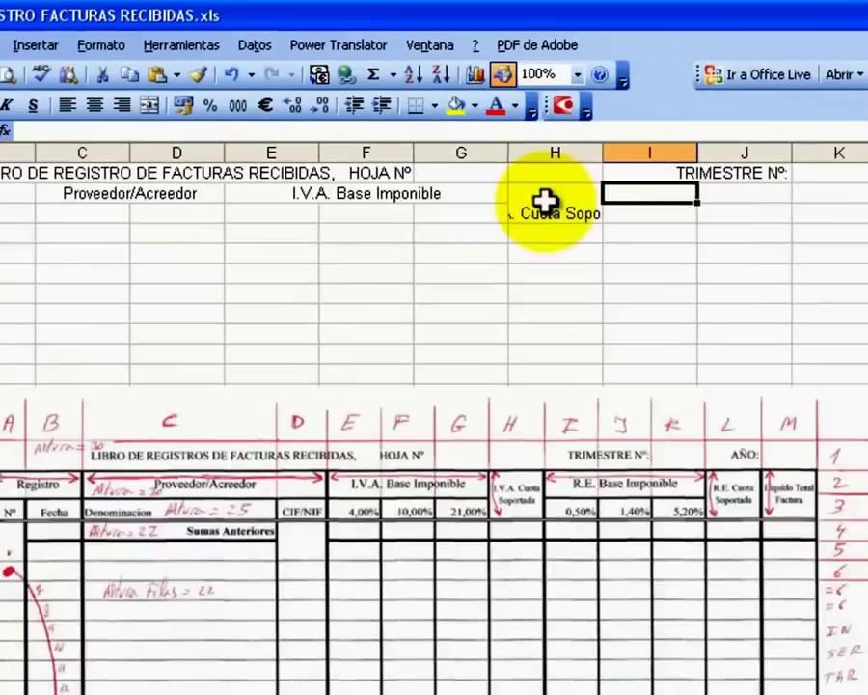
Turn on Ajustar texto for the H2:H3 'I.V.A. Cuota Soportada' heading so it wraps.
left_click(545, 200)
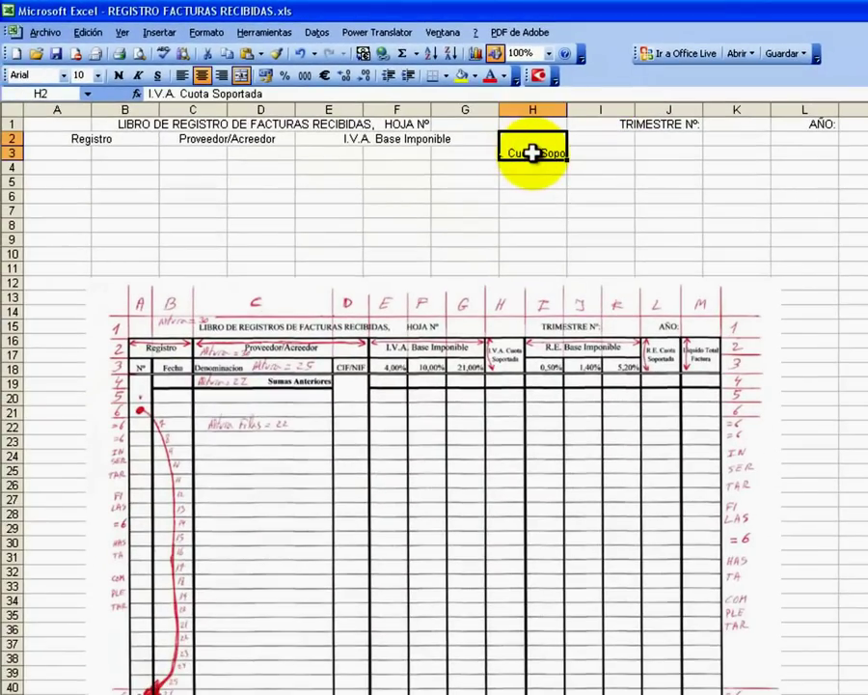
right_click(533, 156)
left_click(601, 326)
left_click(749, 170)
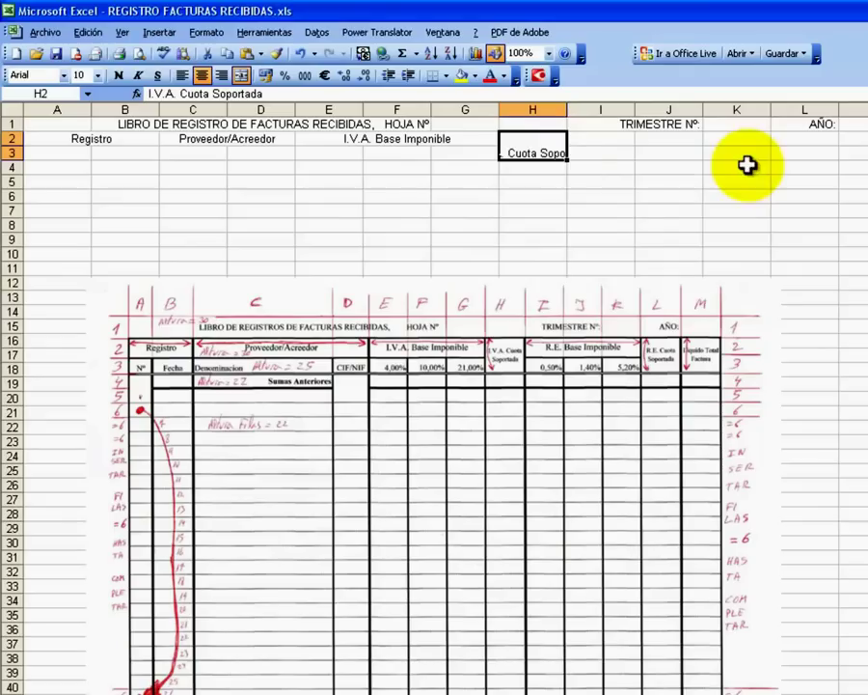
left_click(212, 32)
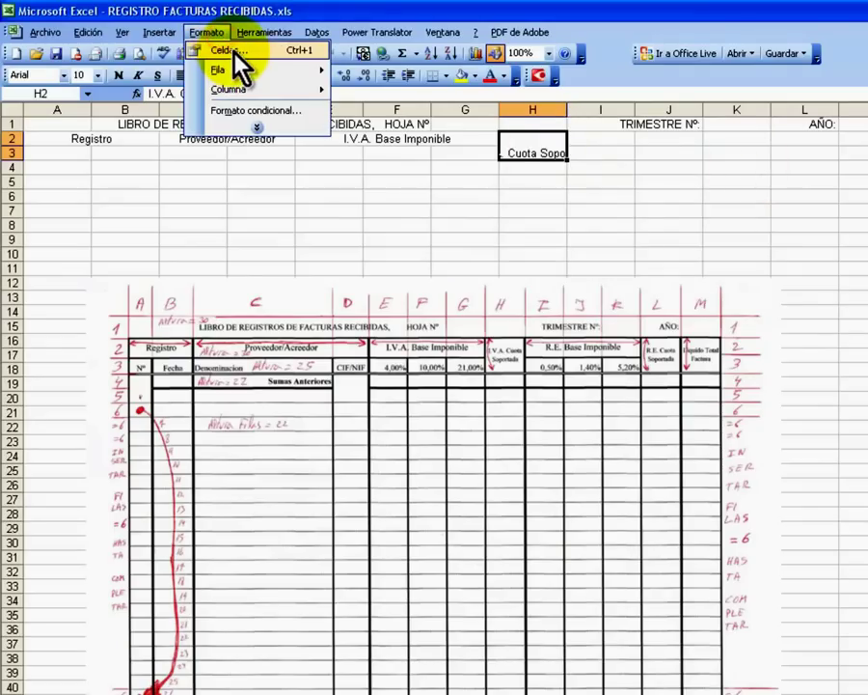
left_click(228, 53)
left_click(797, 256)
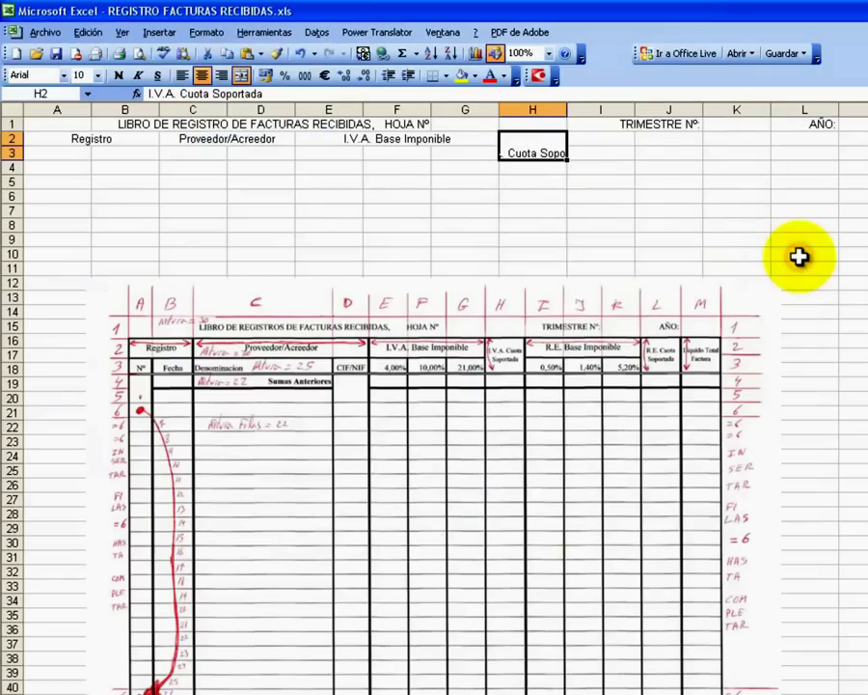
key("ctrl+1")
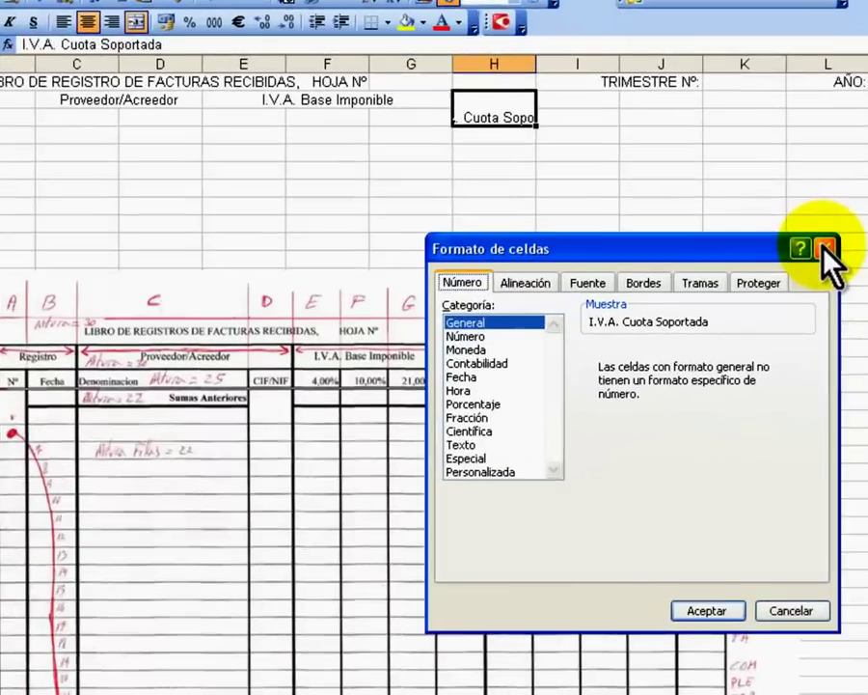
left_click_drag(567, 235, 556, 228)
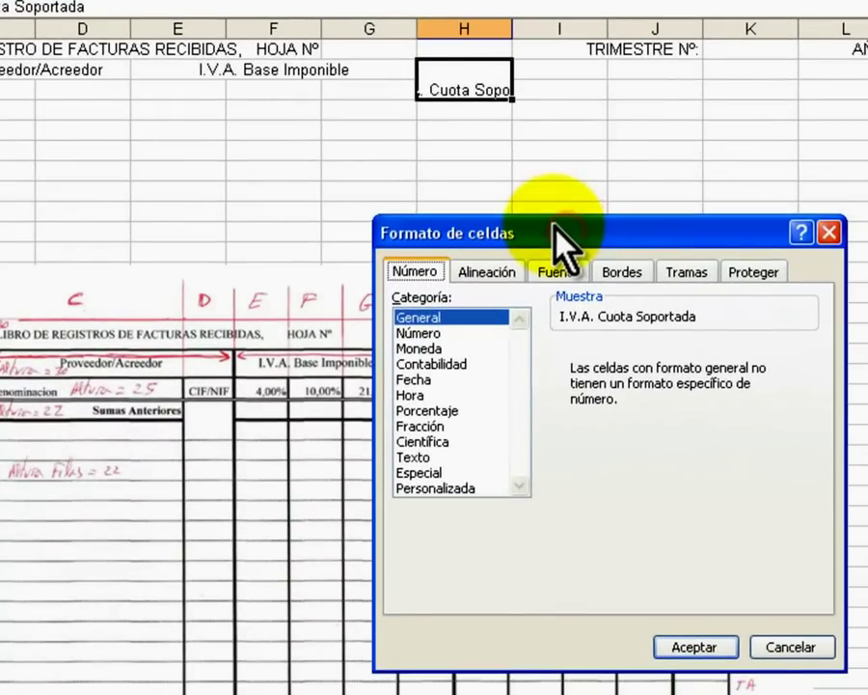
left_click(499, 271)
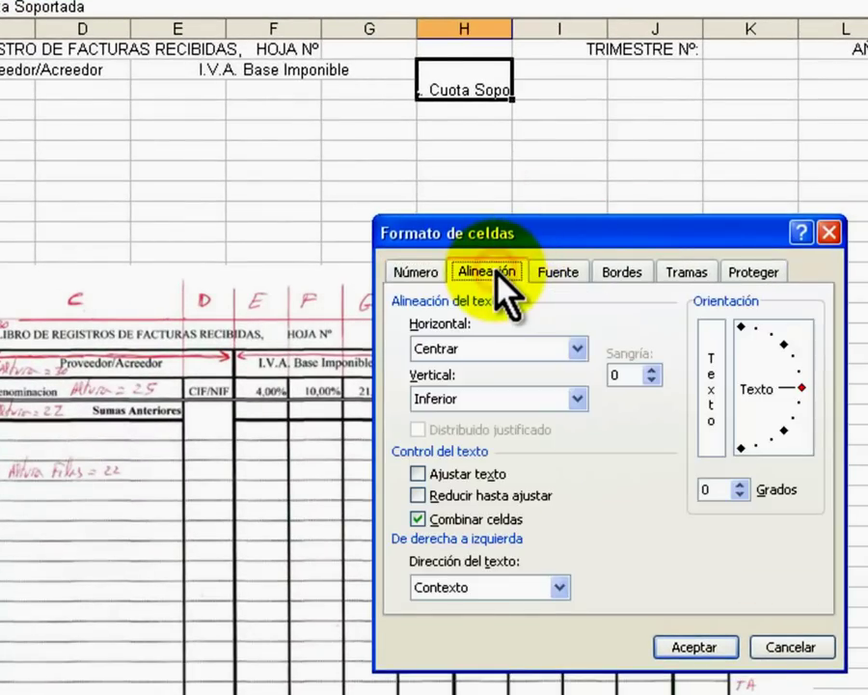
left_click(470, 473)
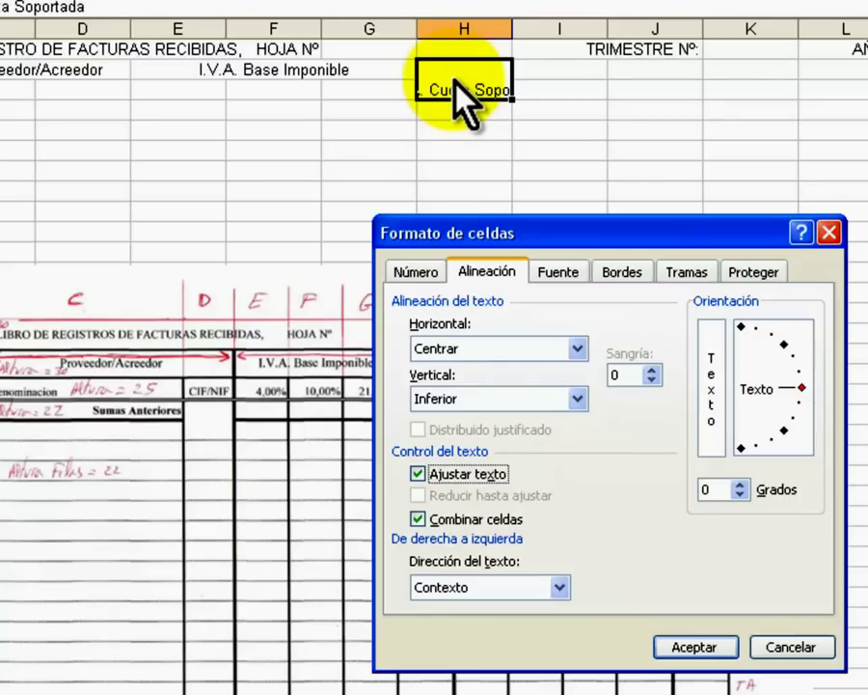
left_click(698, 646)
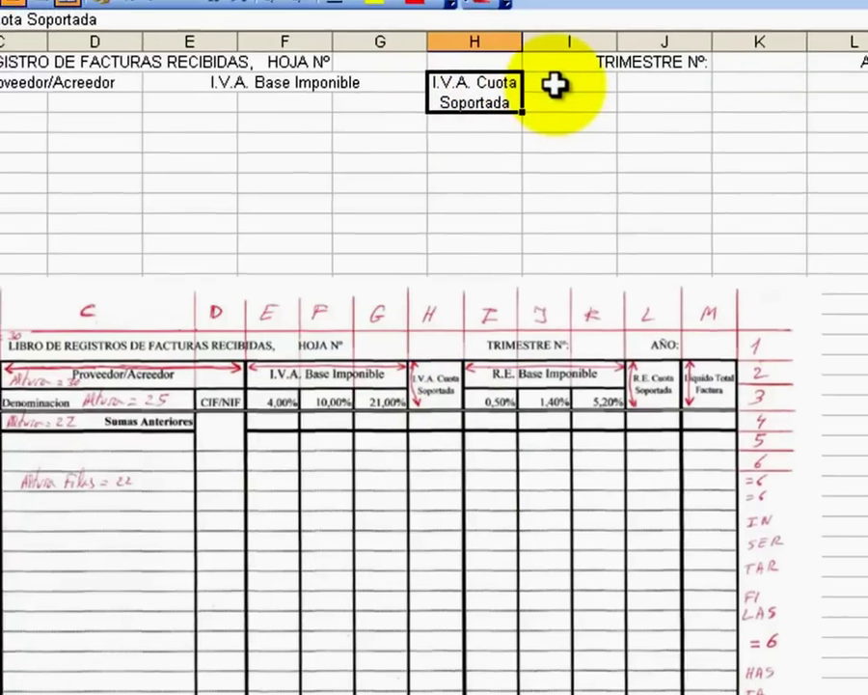
left_click(546, 74)
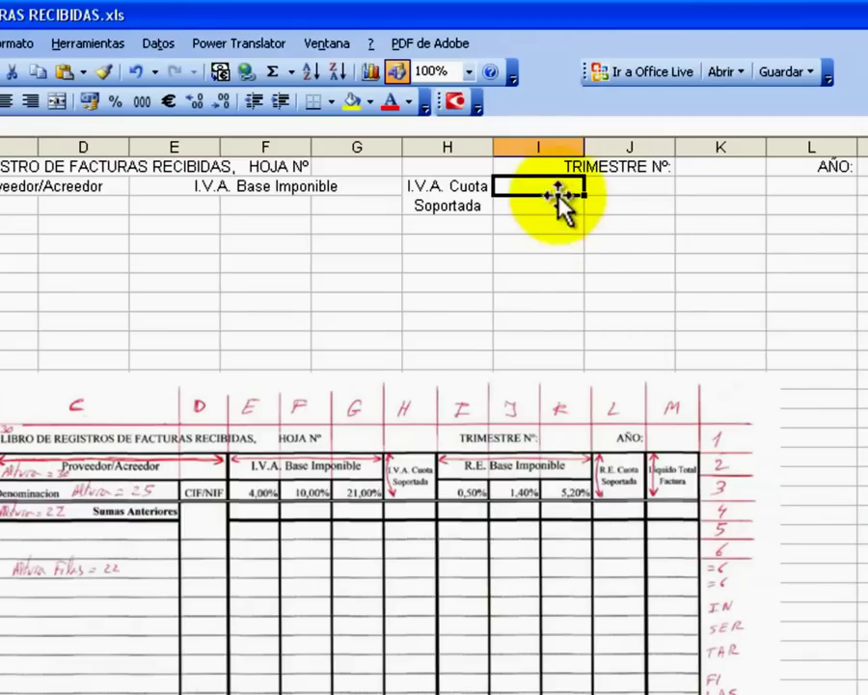
left_click_drag(569, 187, 709, 188)
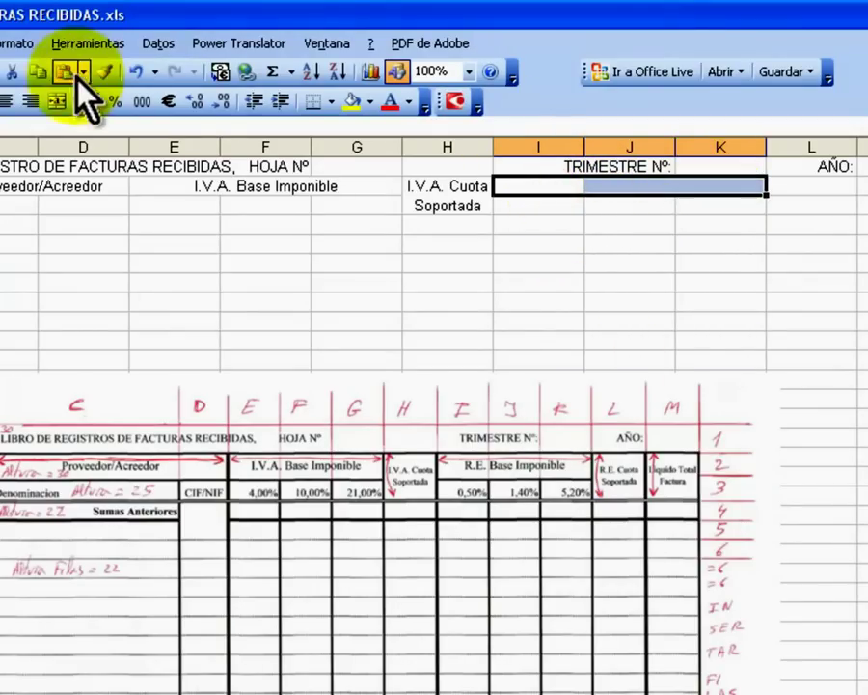
Merge and centre I2:K2 and enter the heading 'R.E. Base Imponible'.
left_click(59, 100)
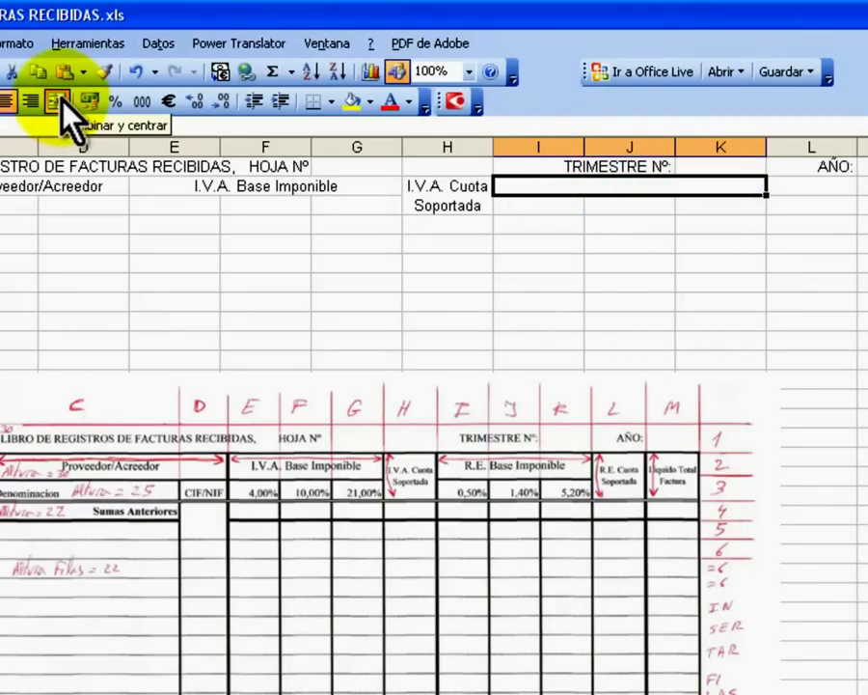
type("R.E.")
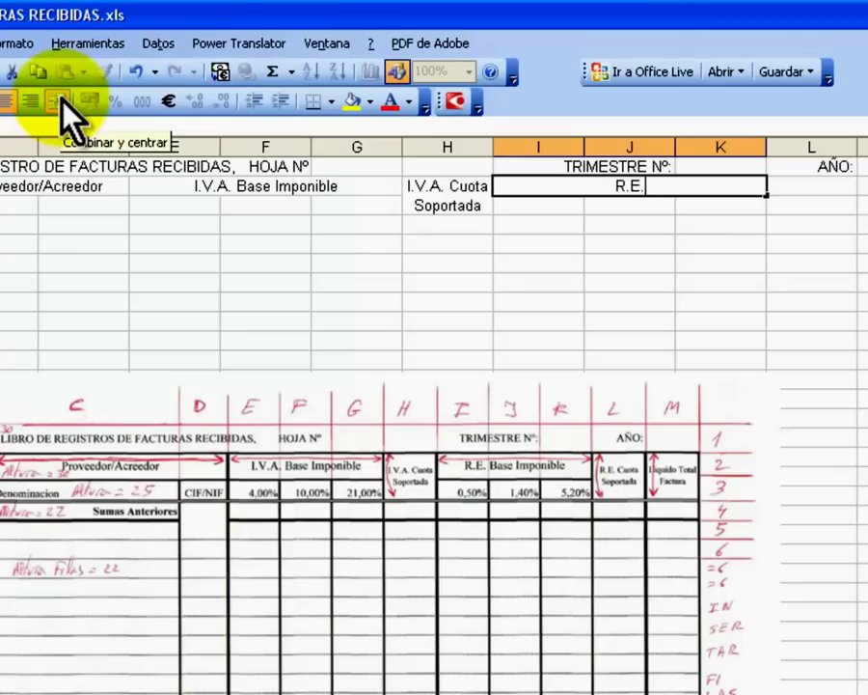
type(" Base ")
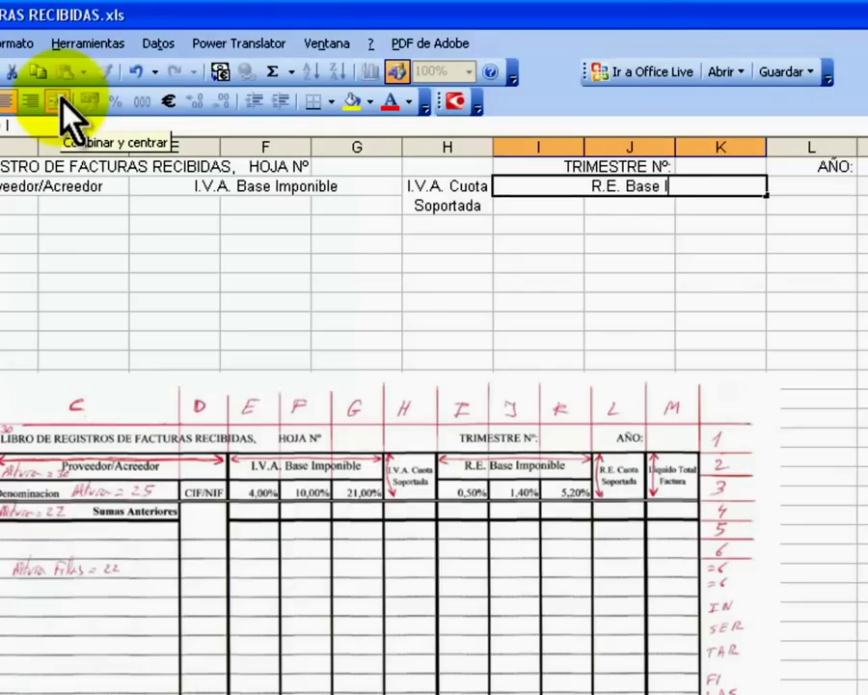
type("Imponible")
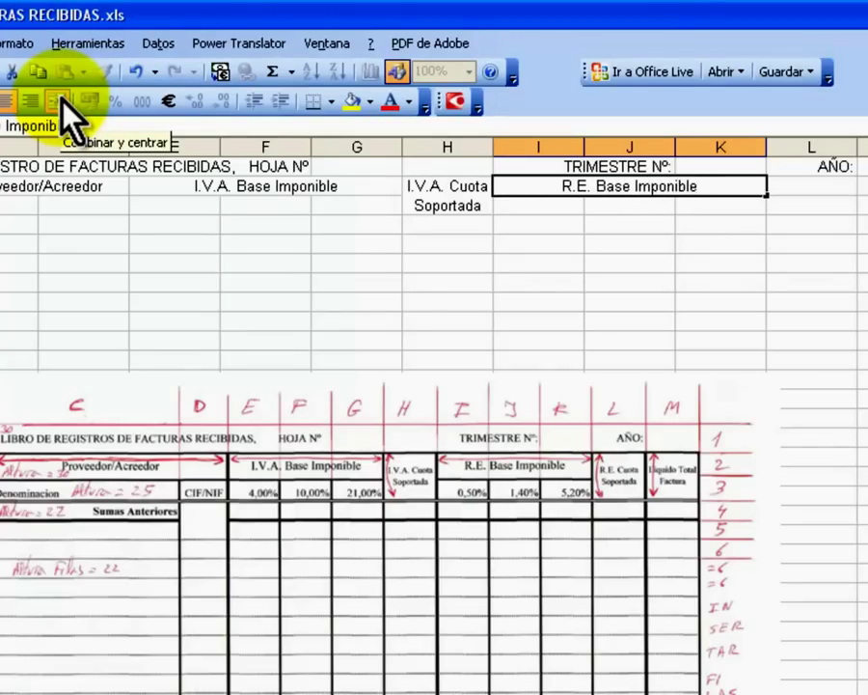
key("Tab")
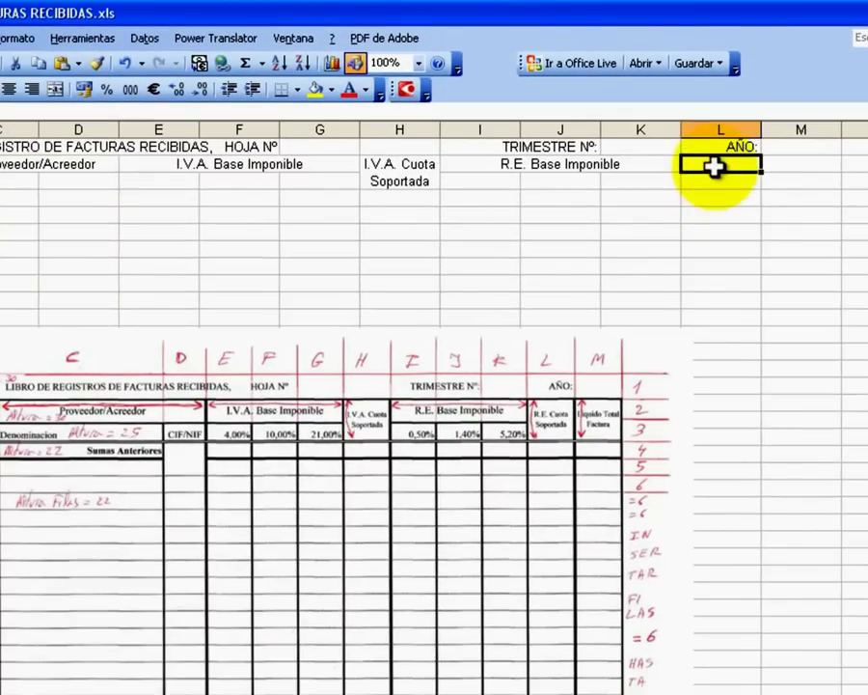
Merge L2:L3 and enter the heading 'R.E. Cuota Soportada'.
left_click_drag(713, 167, 719, 181)
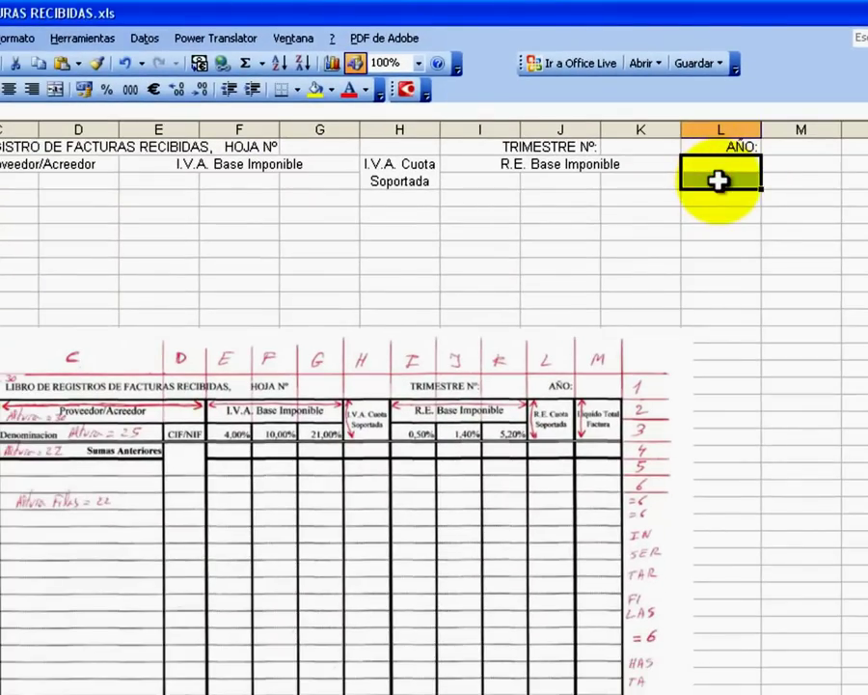
left_click(56, 90)
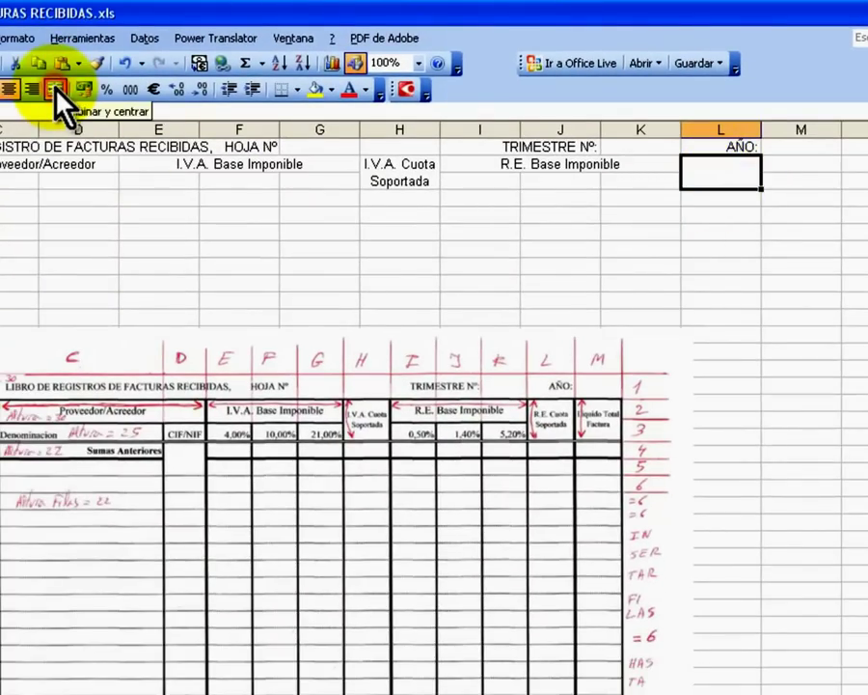
type("R.")
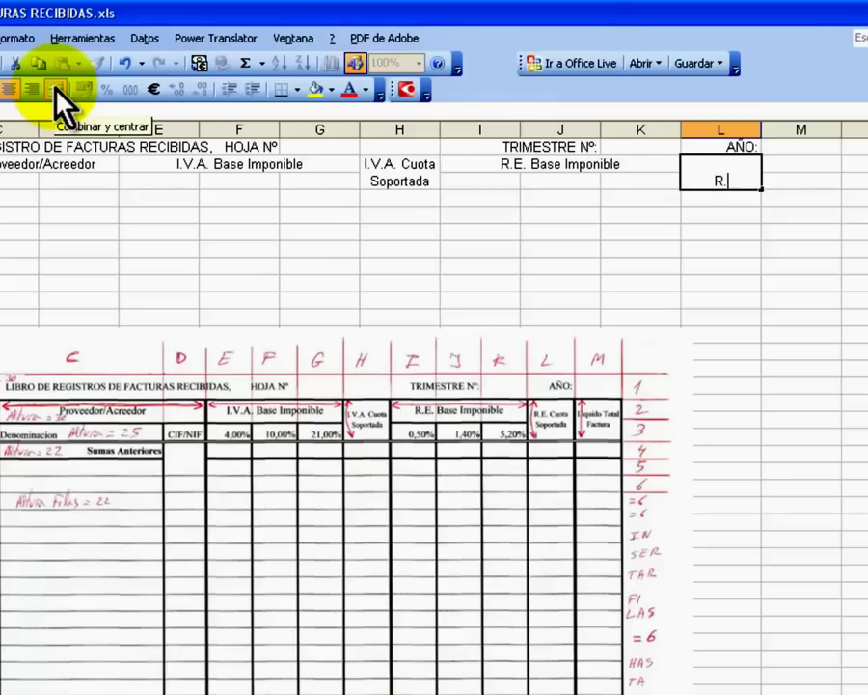
type("E. Cuota")
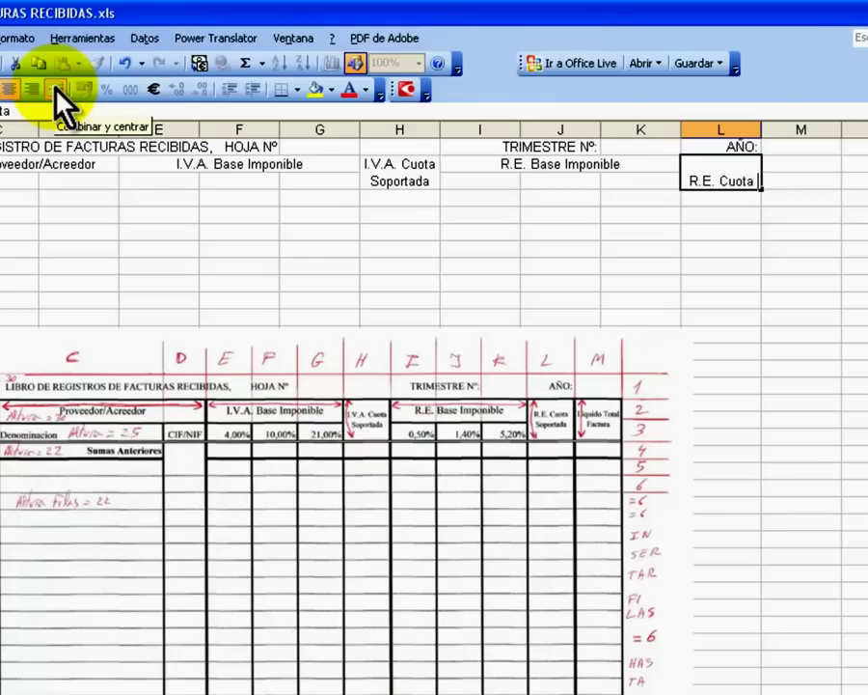
type(" Soportada")
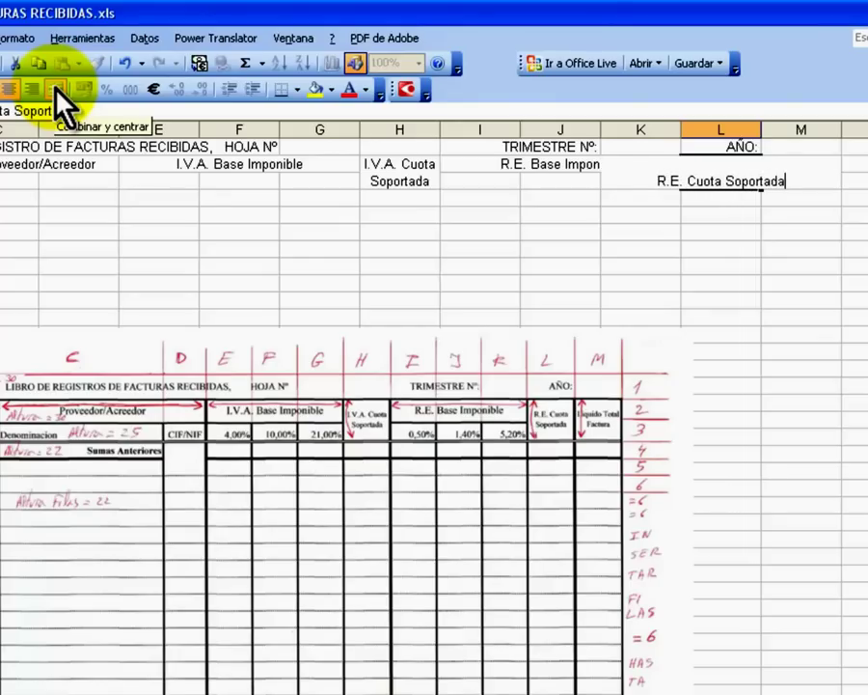
key("Return")
Enable Ajustar texto on the L2:L3 heading so it wraps onto two lines.
left_click(726, 169)
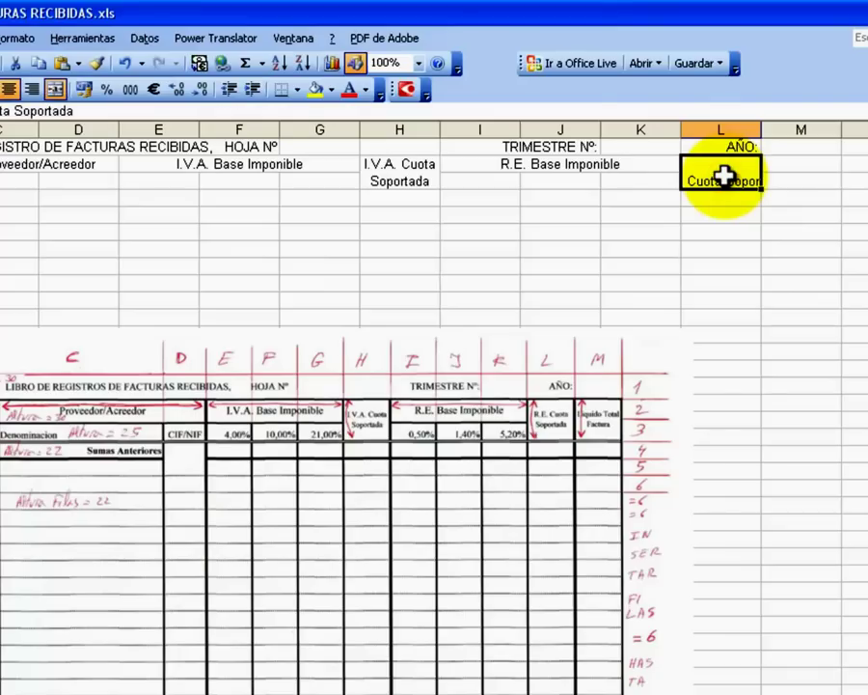
key("ctrl+1")
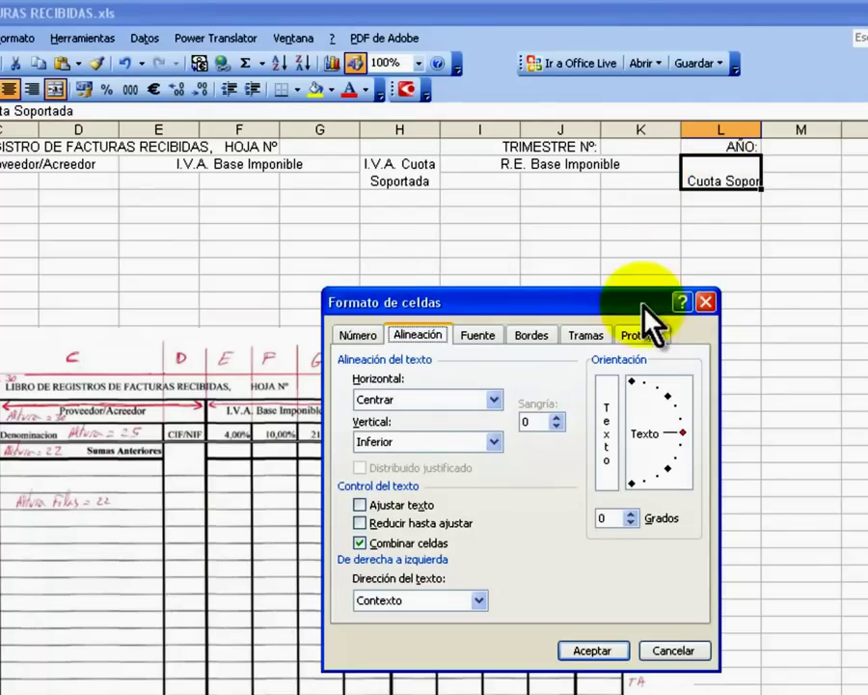
left_click(705, 302)
right_click(714, 171)
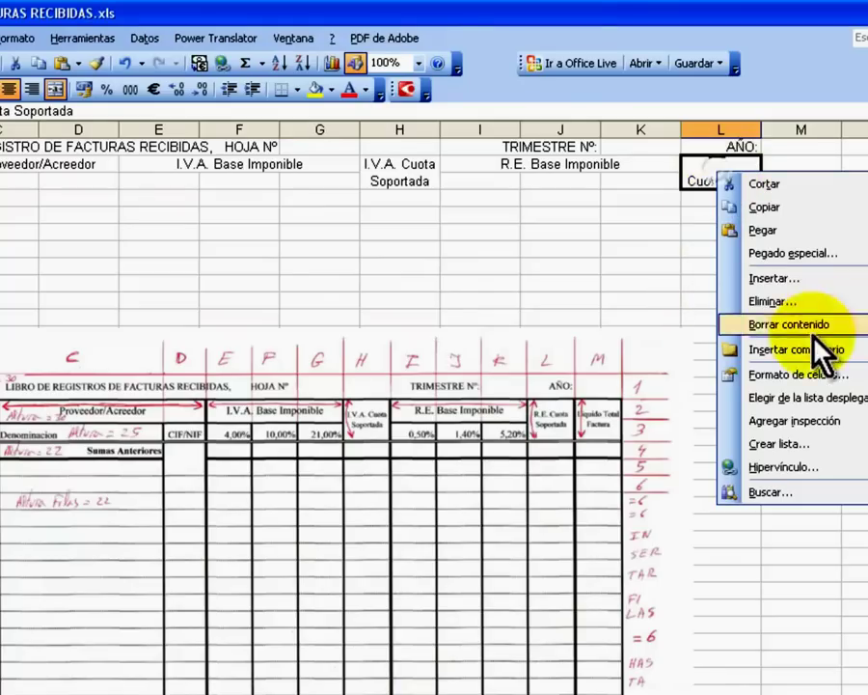
left_click(733, 372)
key("Return")
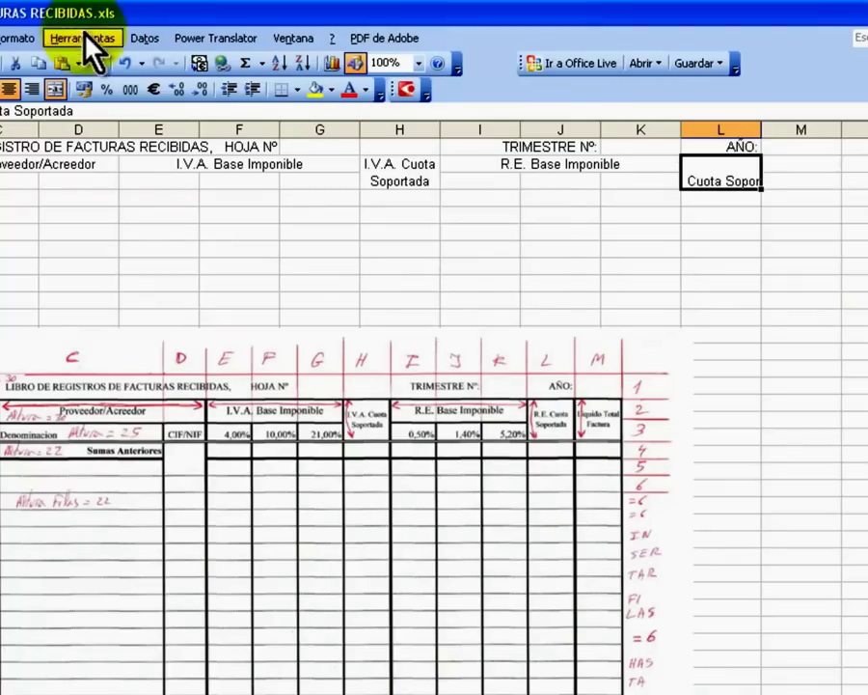
left_click(18, 38)
left_click(38, 58)
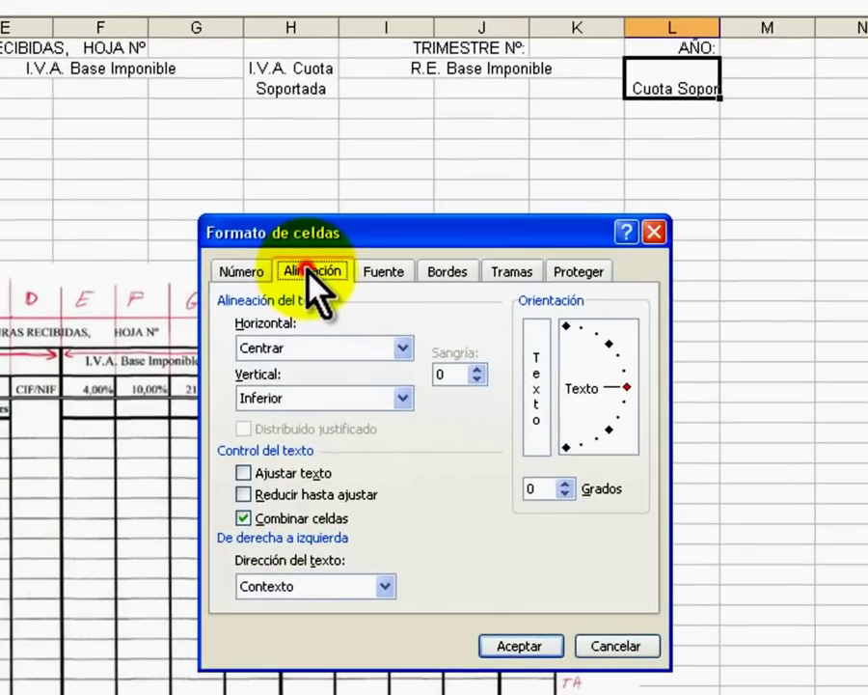
left_click(243, 473)
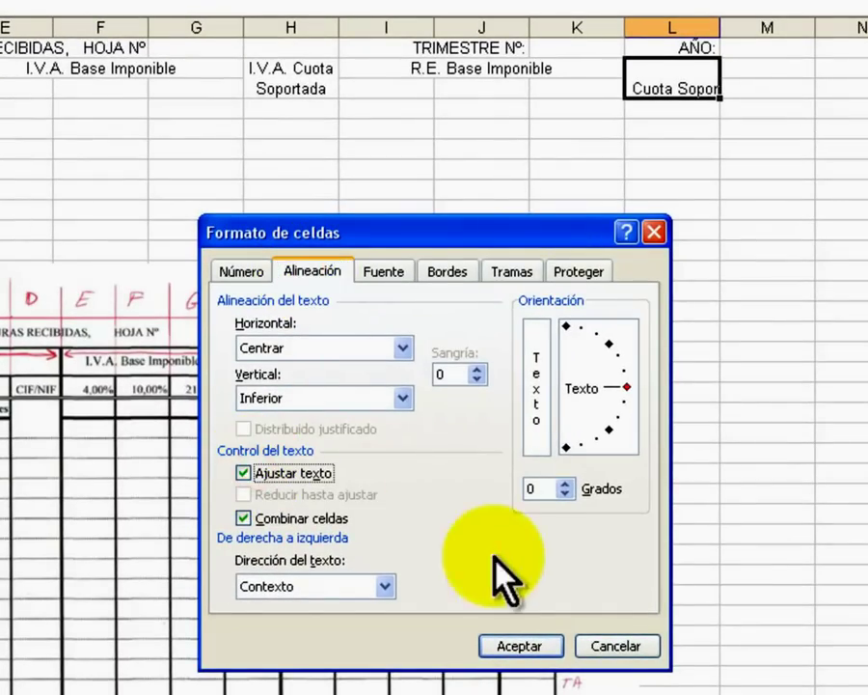
left_click(519, 645)
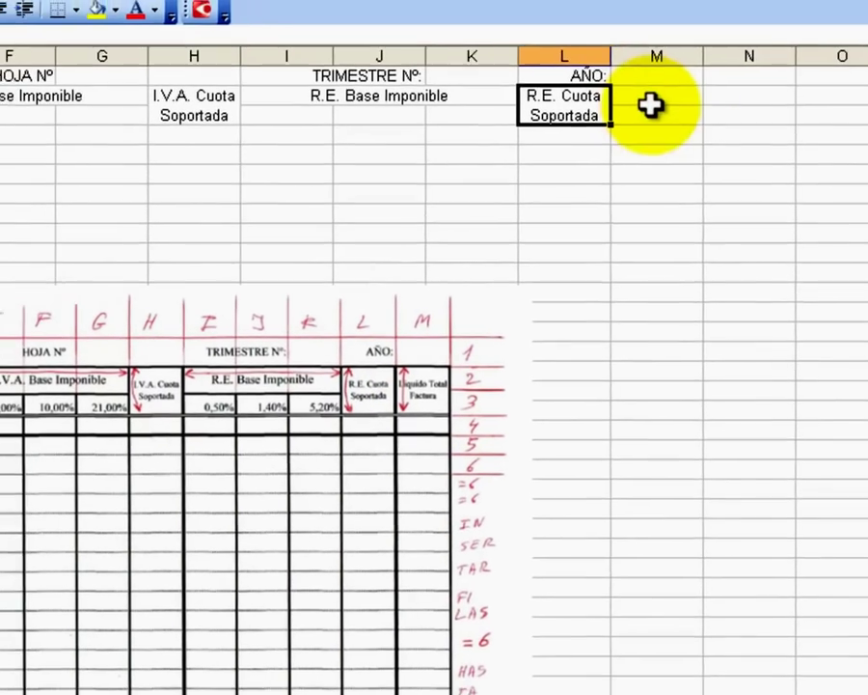
Merge and centre M2:M3 and enter the heading 'Líquido Total Factura'.
left_click(697, 140)
left_click_drag(696, 140, 701, 155)
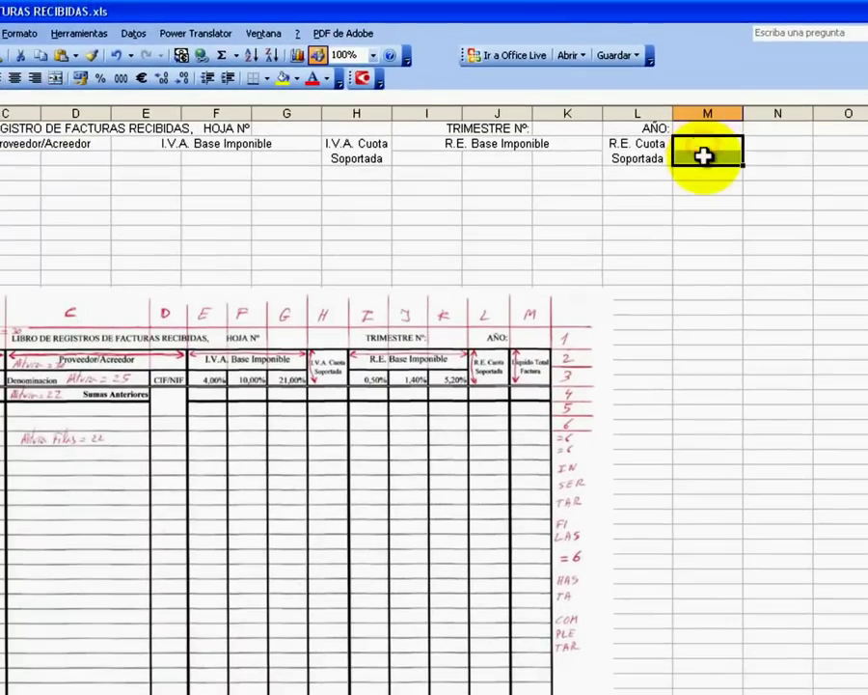
left_click(55, 91)
type("do Total Factura")
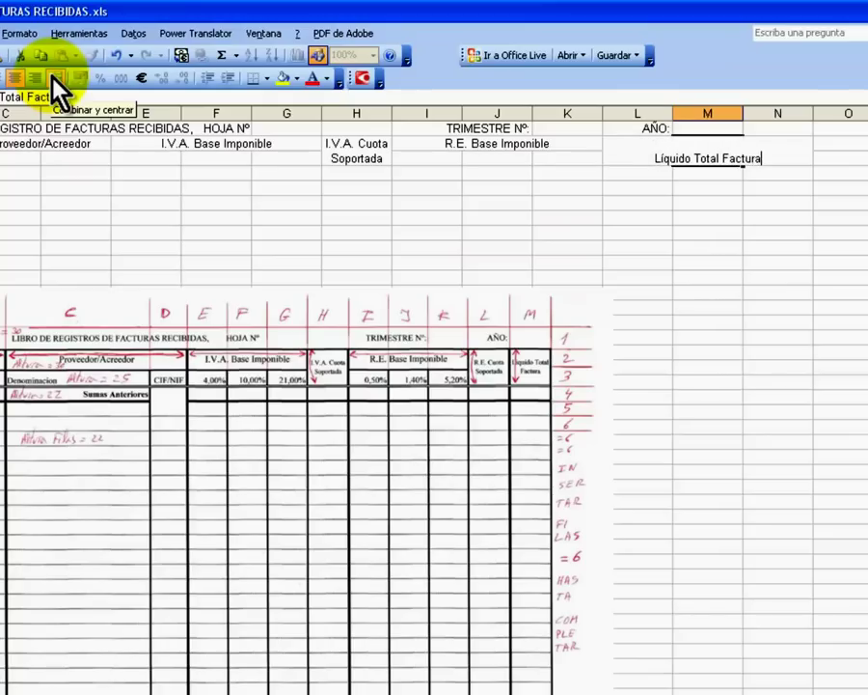
key("Return")
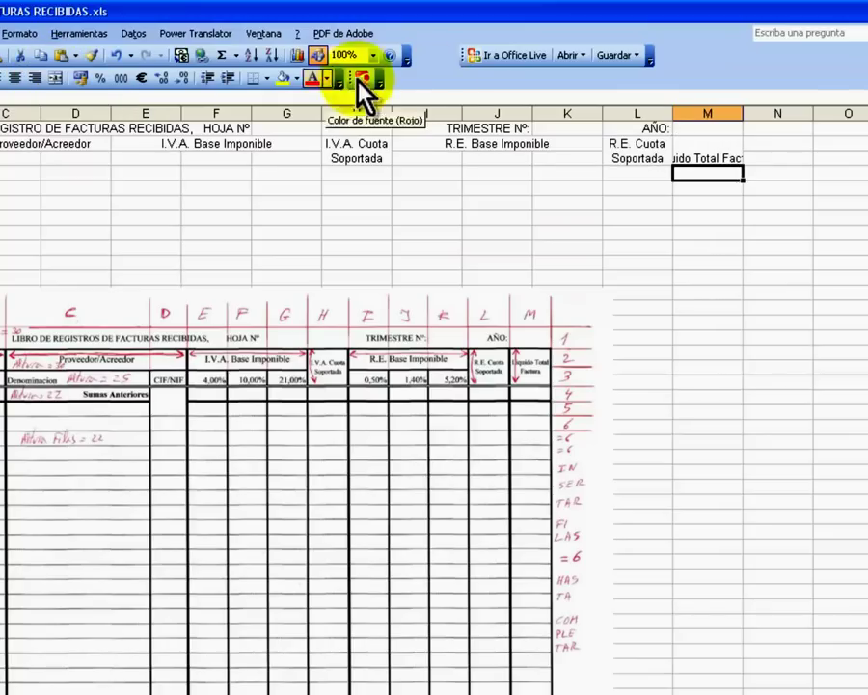
Enable Ajustar texto on the M2:M3 heading so it wraps onto two lines.
left_click(721, 153)
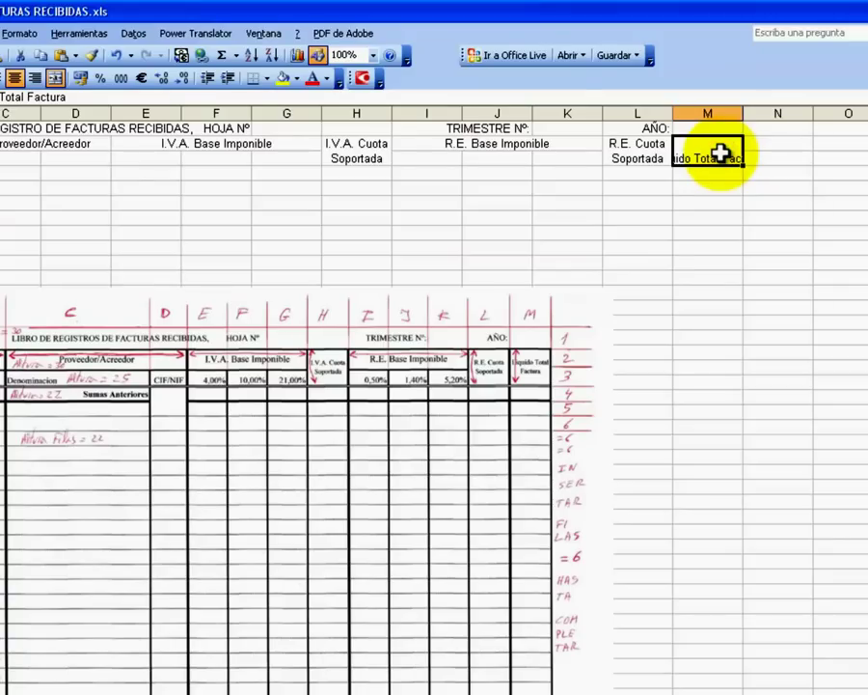
key("ctrl+1")
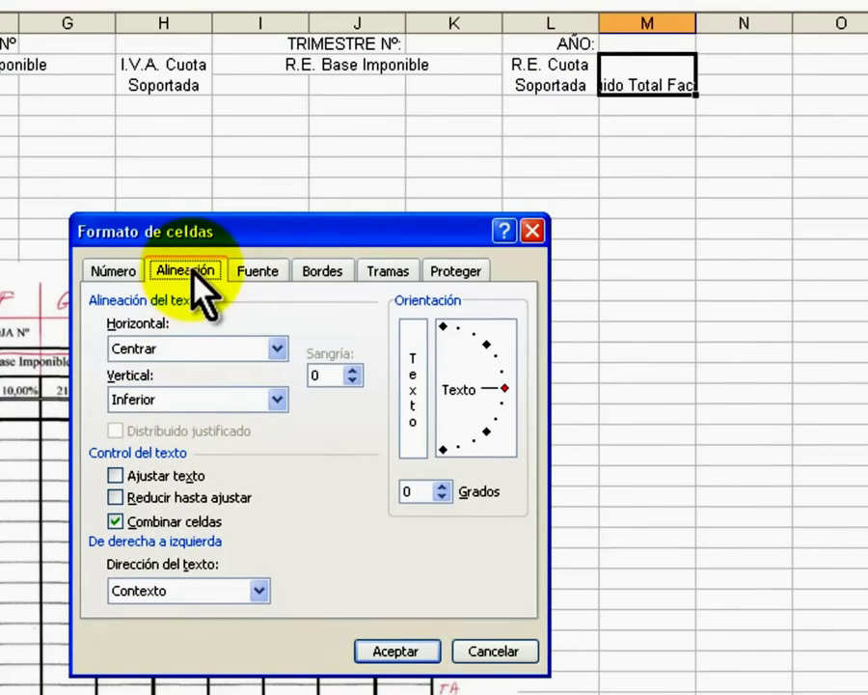
left_click(198, 270)
left_click(117, 475)
left_click(400, 651)
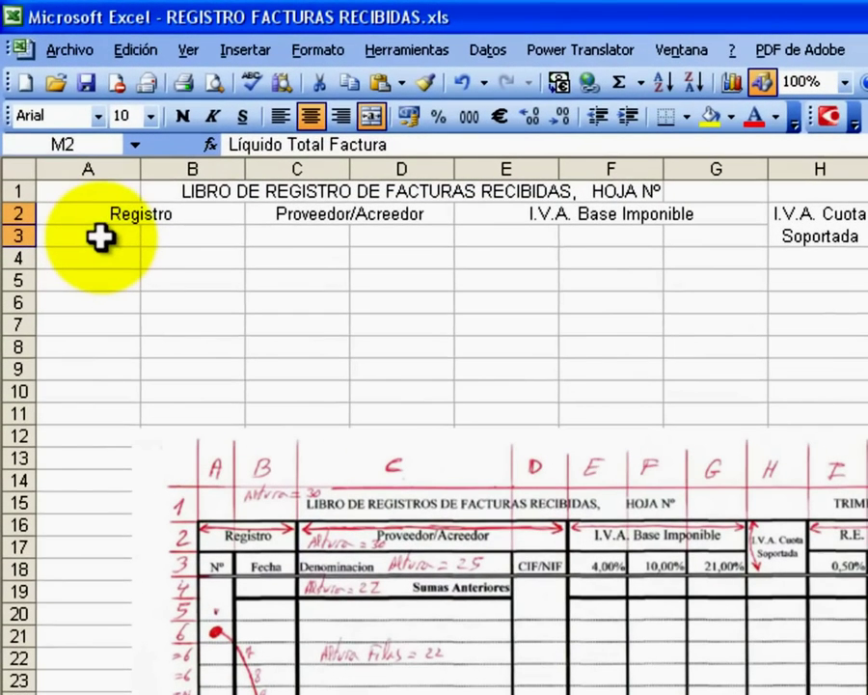
Fill A3 to D3 with Nº, Fecha, Denominación and C.I.F./N.I.F., tabbing between cells.
left_click(101, 236)
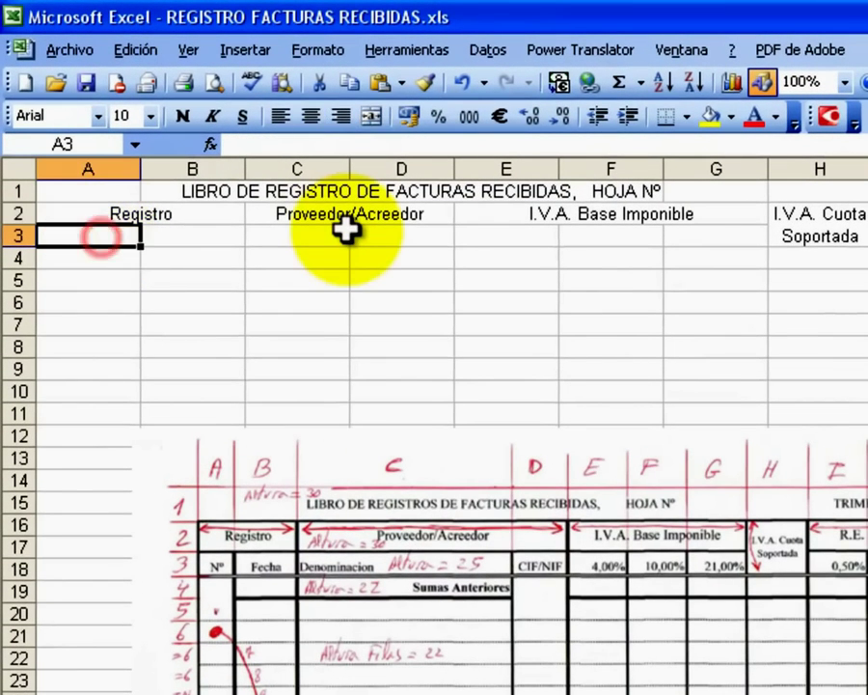
type("Nº")
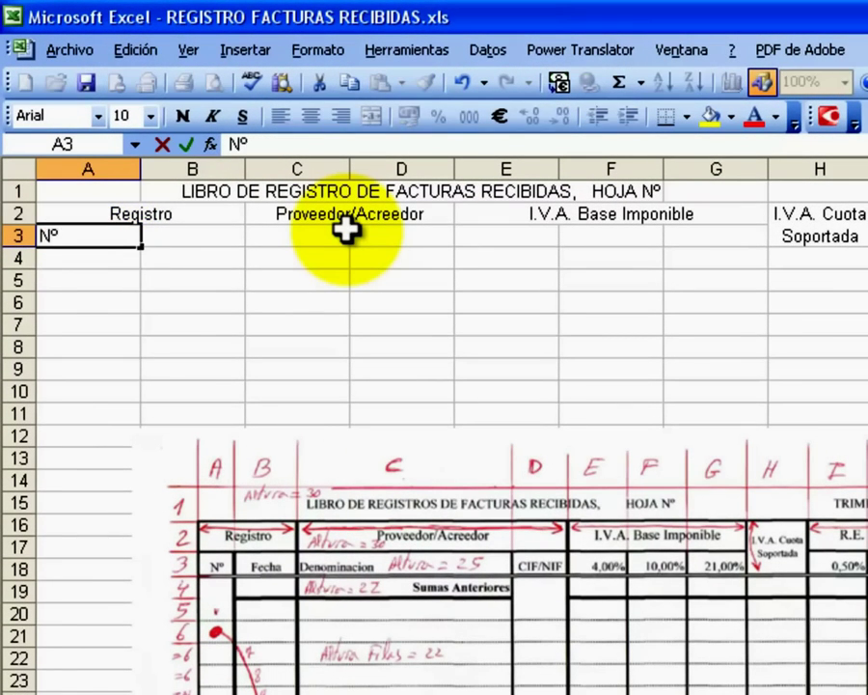
key("Tab")
type("F")
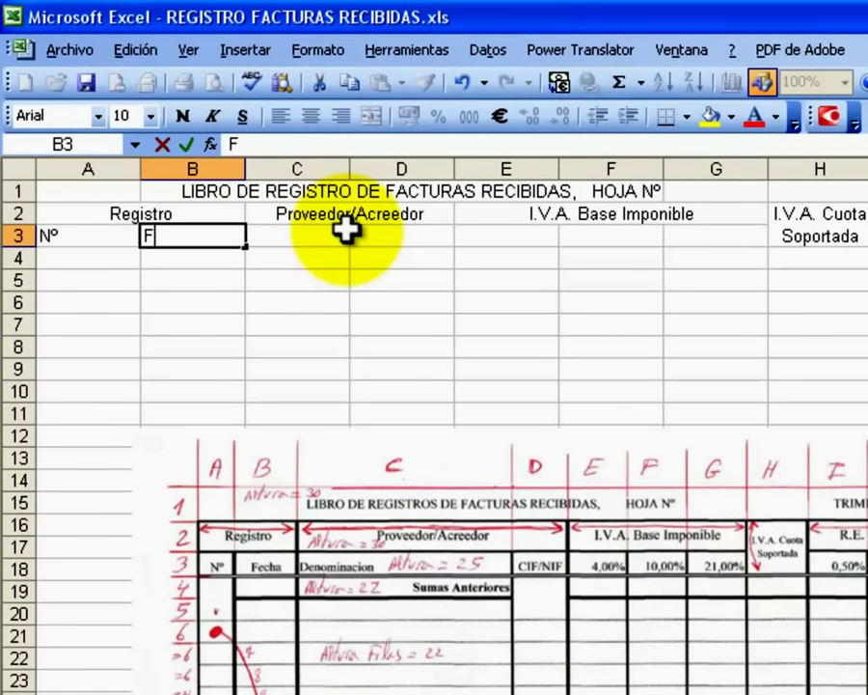
key("Tab")
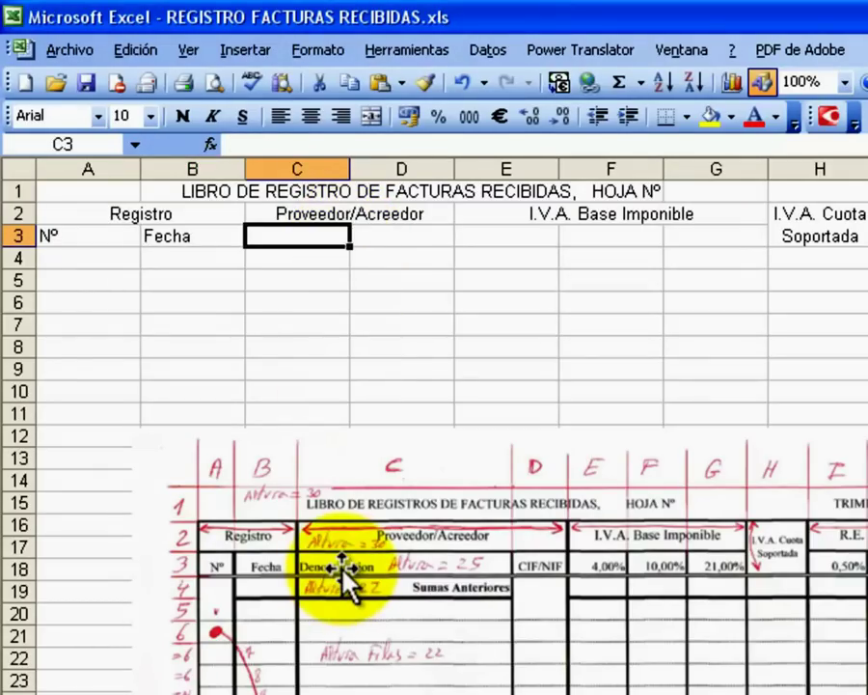
left_click(307, 236)
type("Denominación")
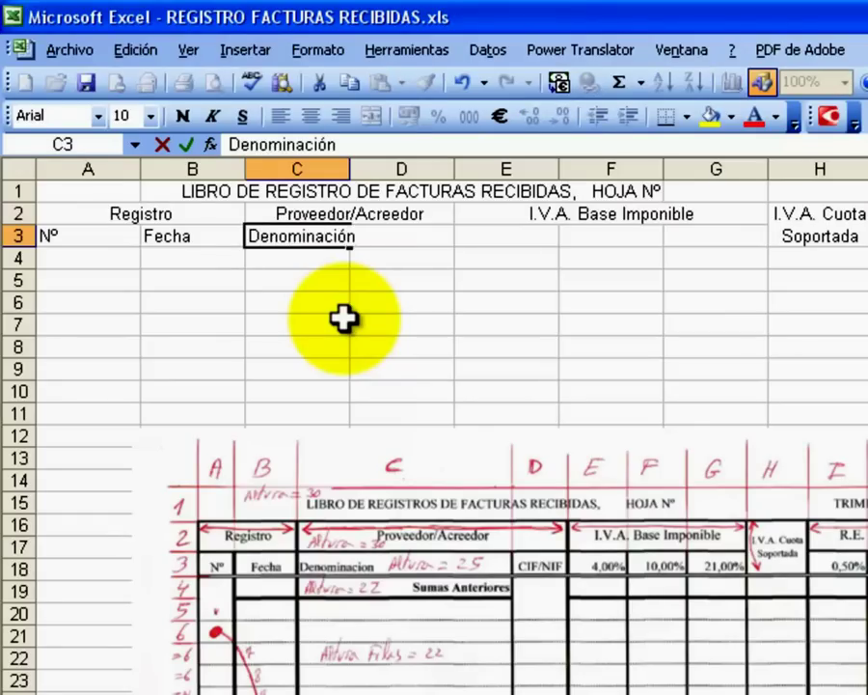
key("Tab")
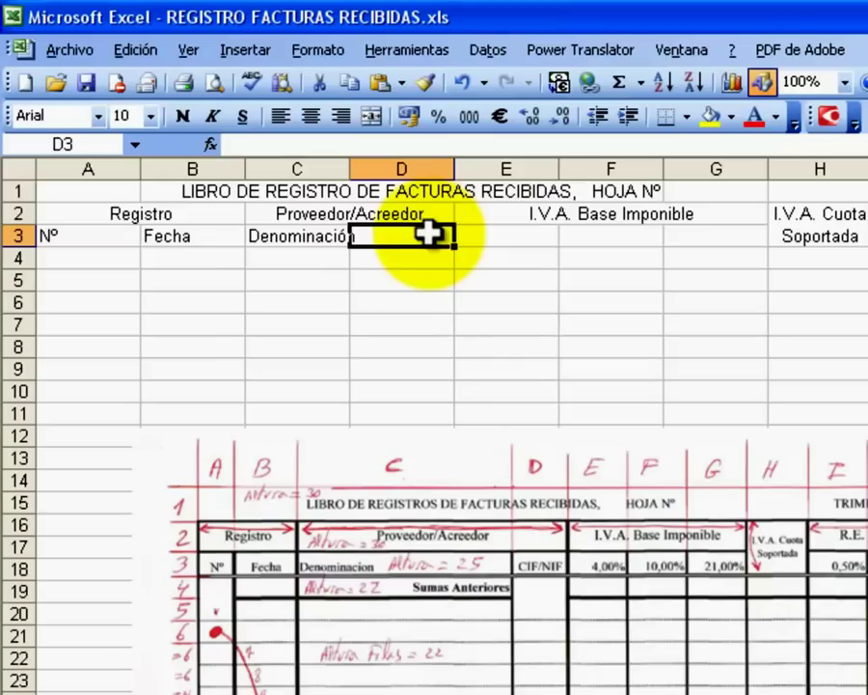
type("C.I.F./N.I.F.")
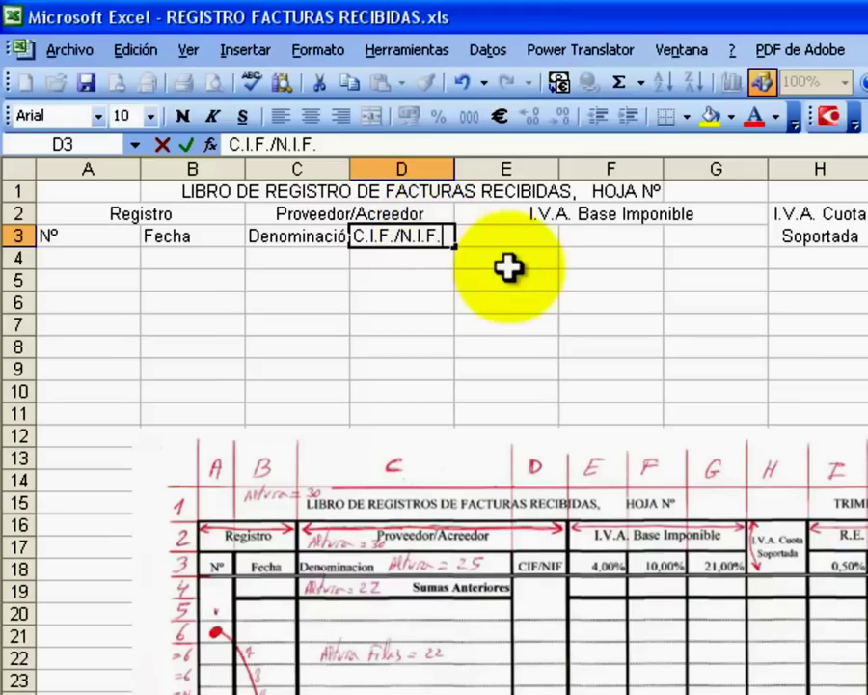
key("Tab")
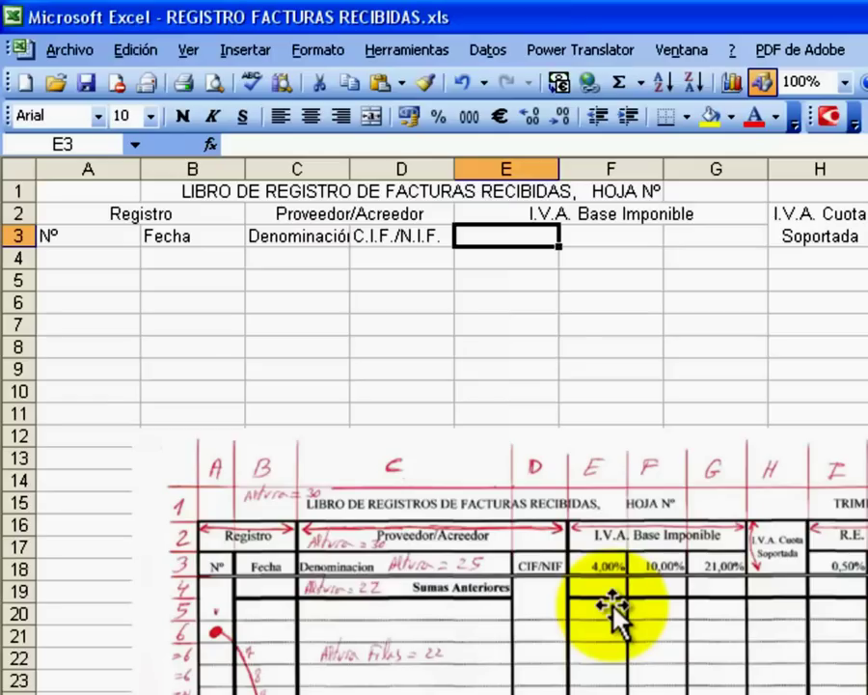
Enter the I.V.A. rates 4, 10 and 21 in E3:G3.
type("4")
key("Tab")
type("1")
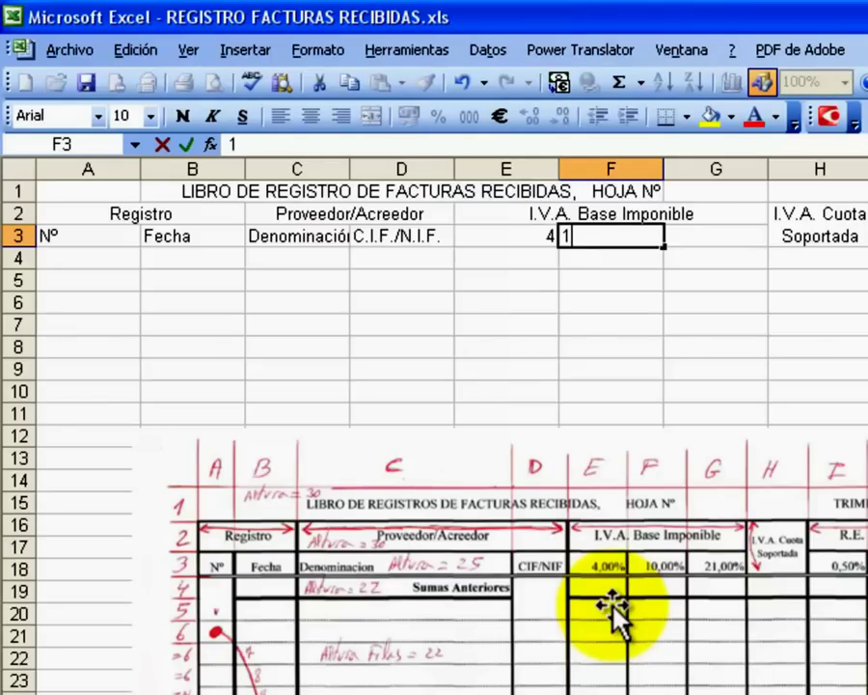
key("Tab")
type("21")
key("Tab")
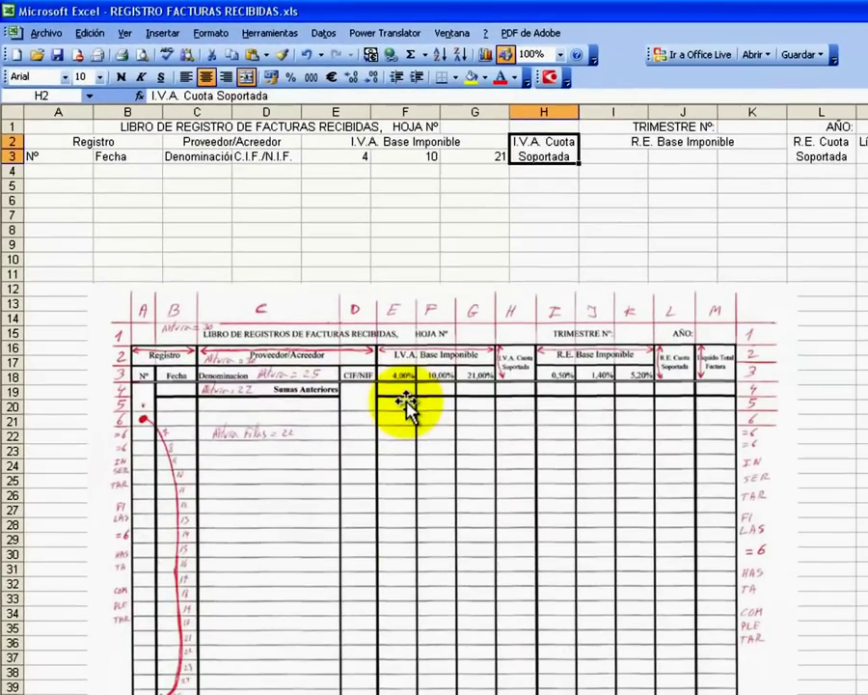
Enter the R.E. rates 0,5, 1,4 and 5,2 in I3:K3.
key("Tab")
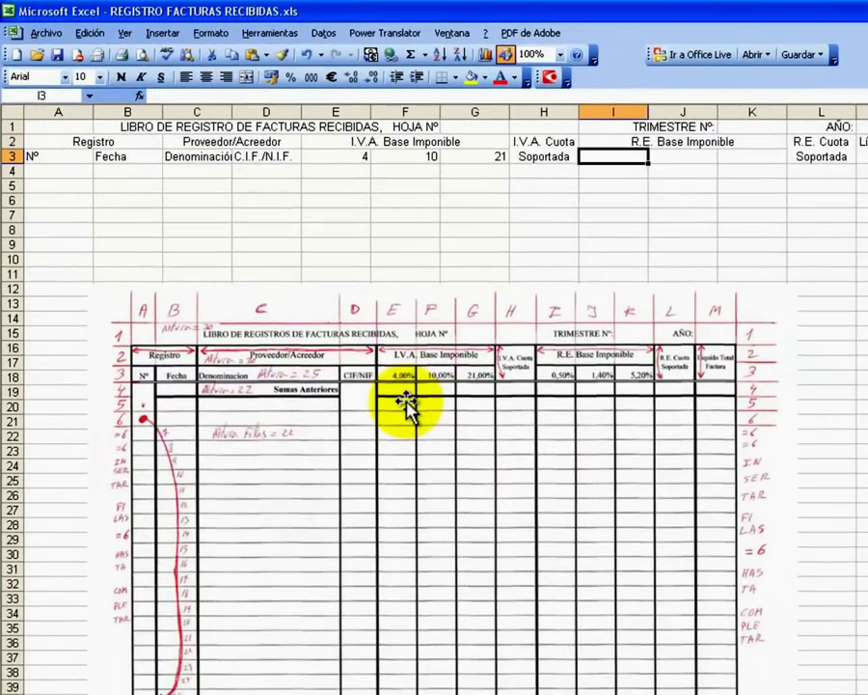
type("0,5")
key("Tab")
type("1,")
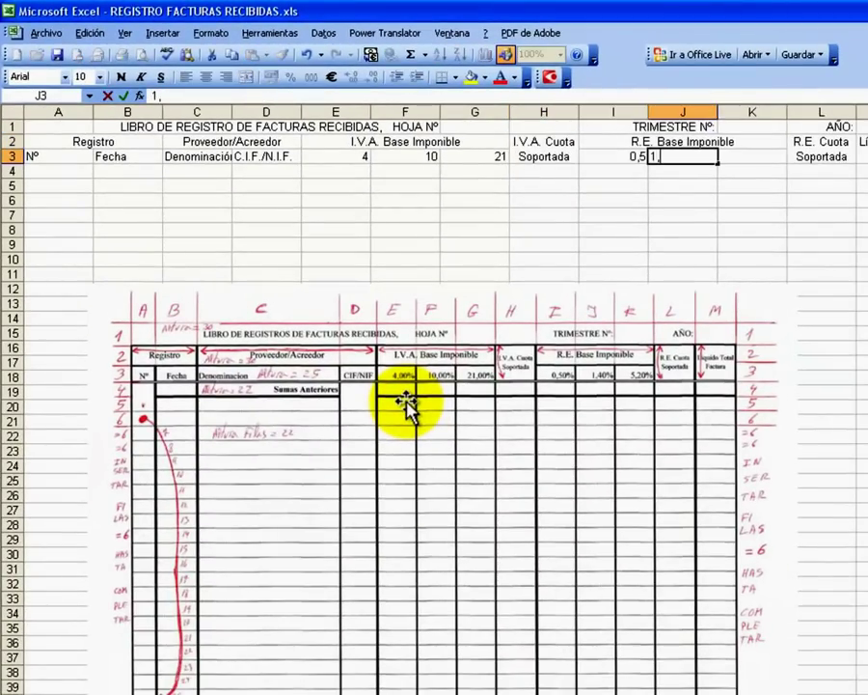
key("Tab")
type("5")
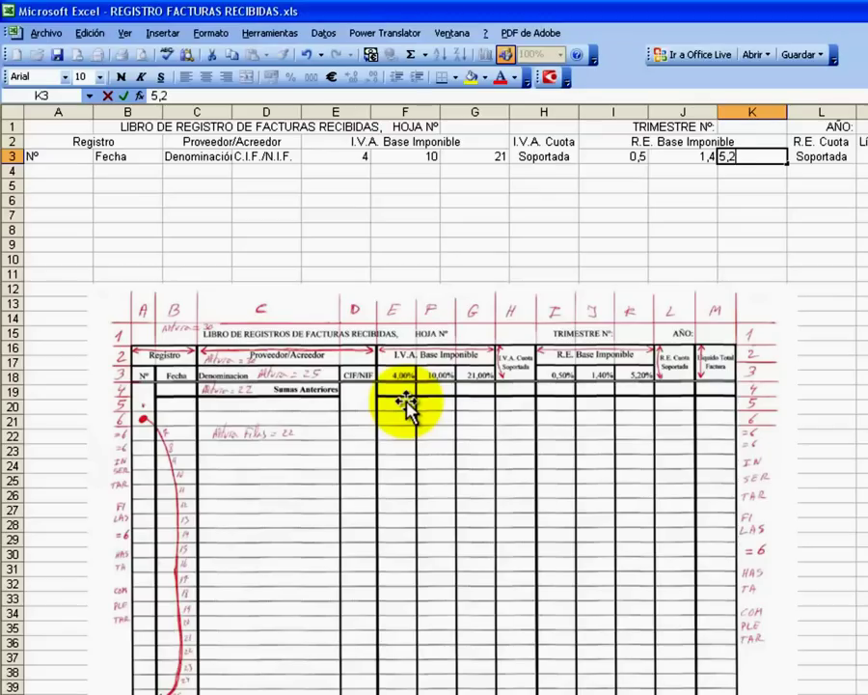
key("Tab")
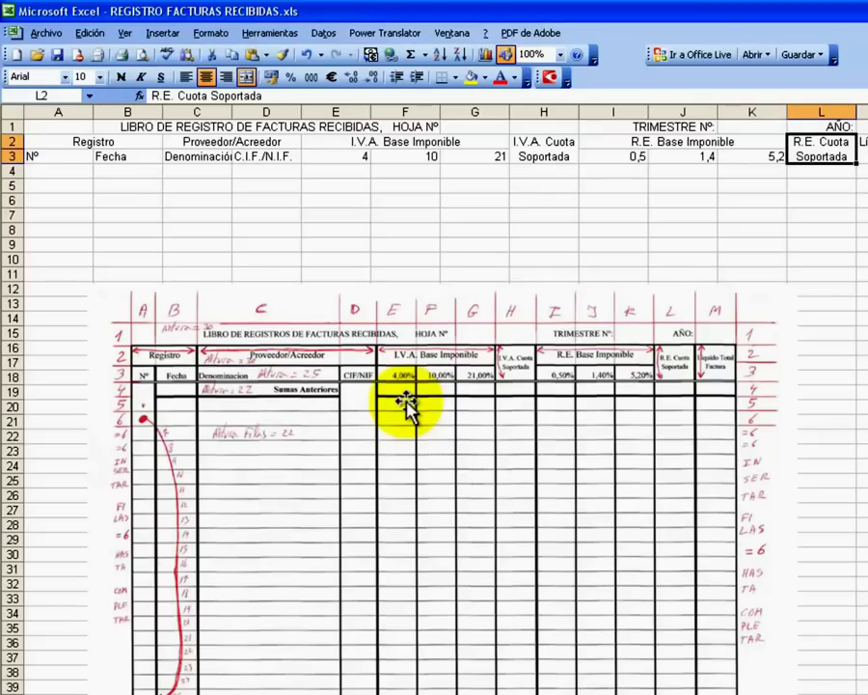
left_click_drag(346, 159, 467, 159)
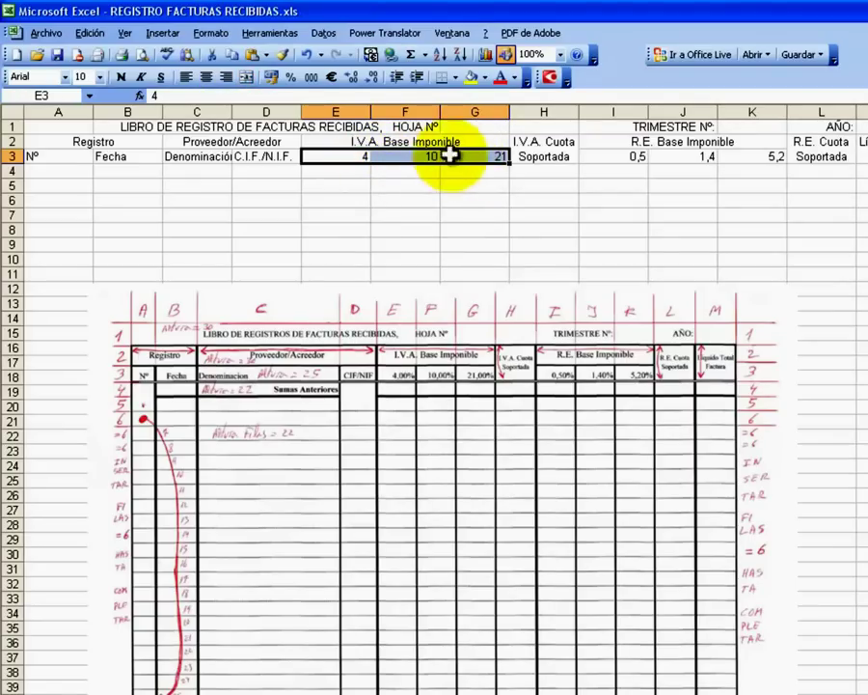
Format E3:G3 as Número with two decimals, showing 4,00, 10,00 and 21,00.
left_click(346, 174)
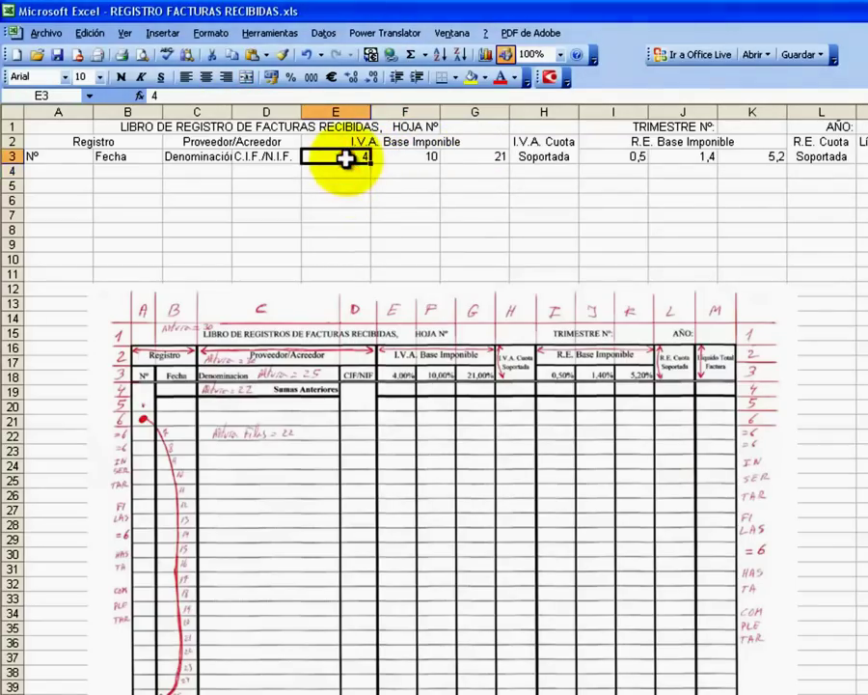
left_click_drag(346, 159, 455, 159)
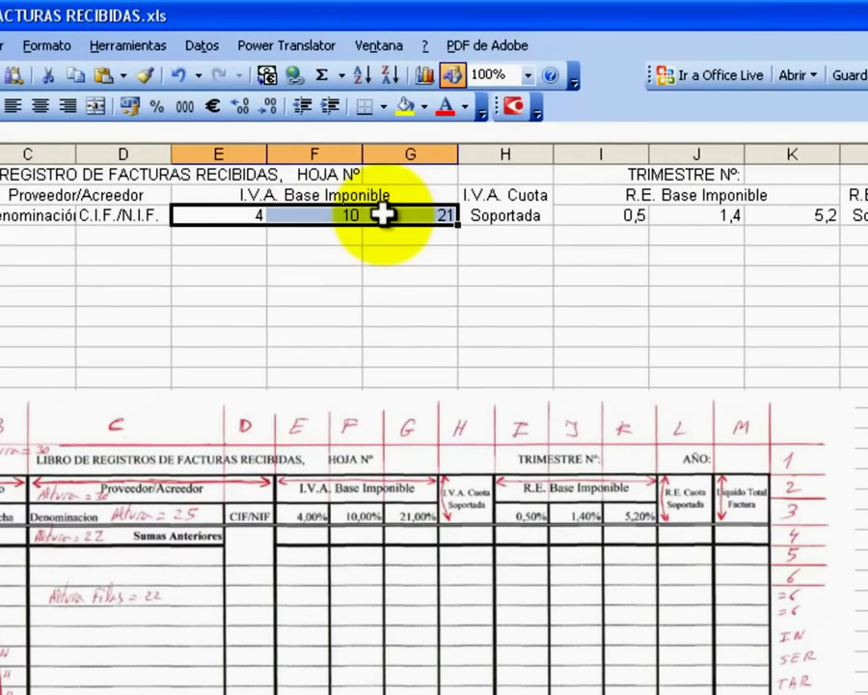
right_click(384, 215)
left_click(444, 452)
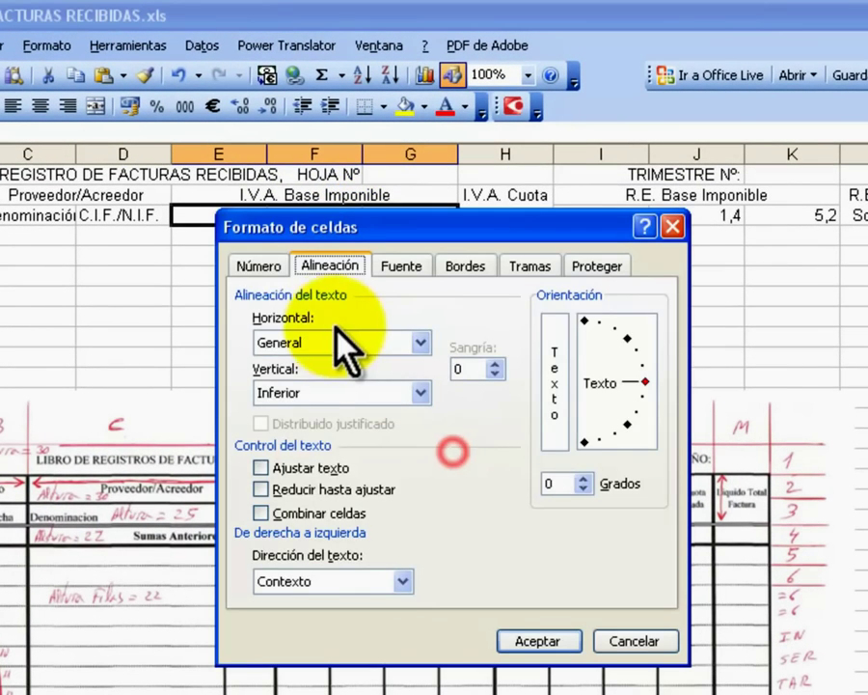
left_click(270, 269)
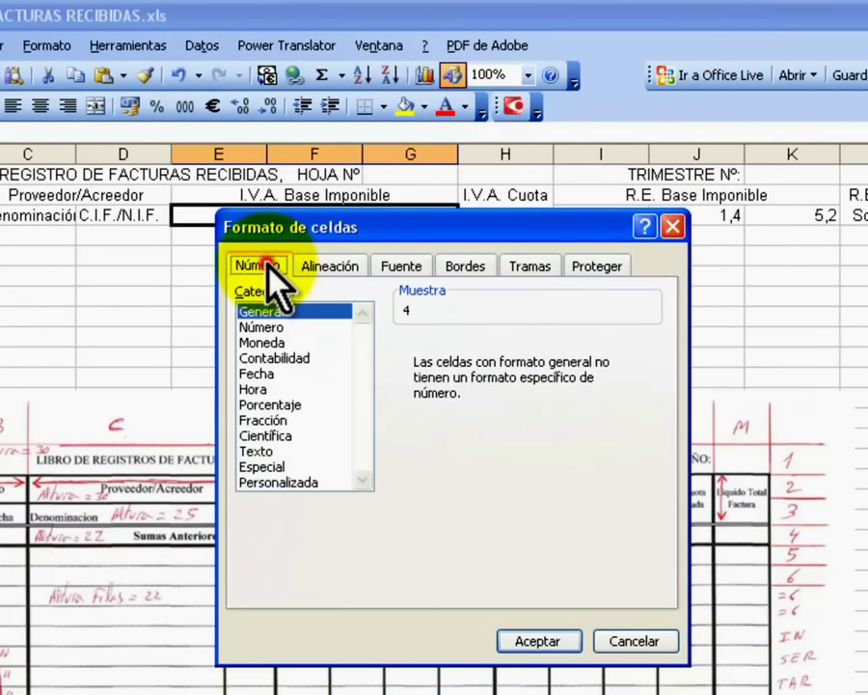
left_click(266, 328)
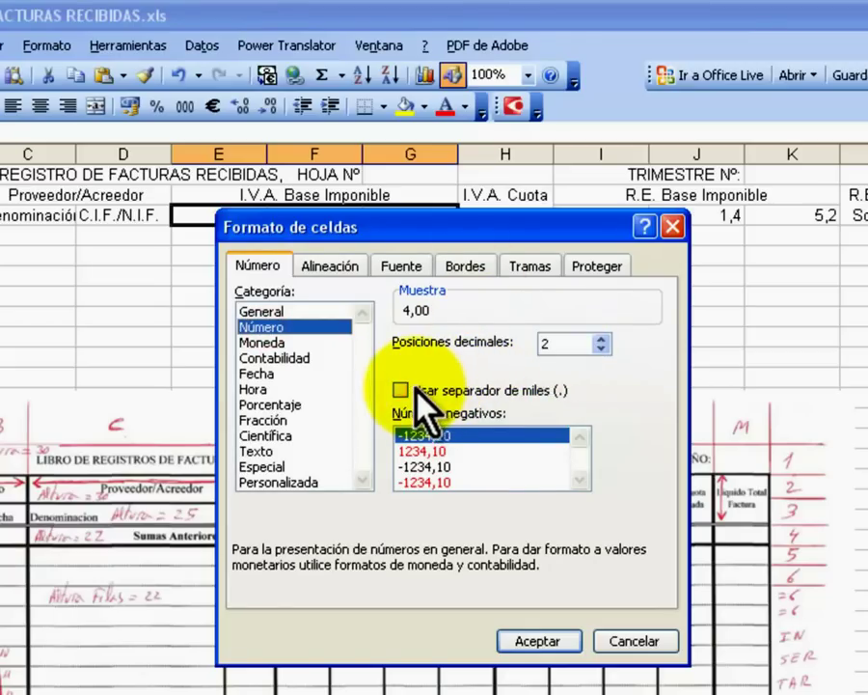
left_click(531, 637)
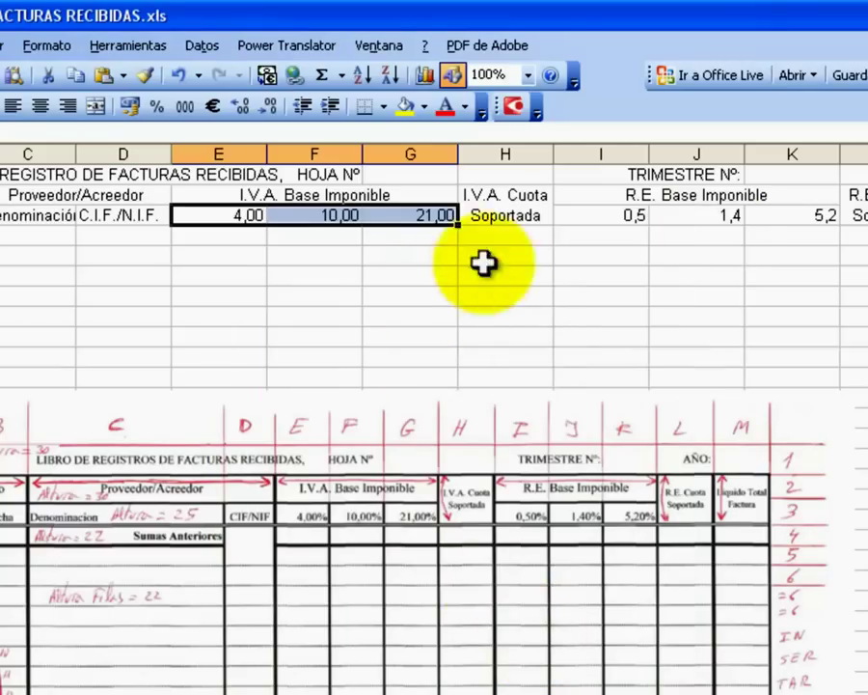
left_click(619, 218)
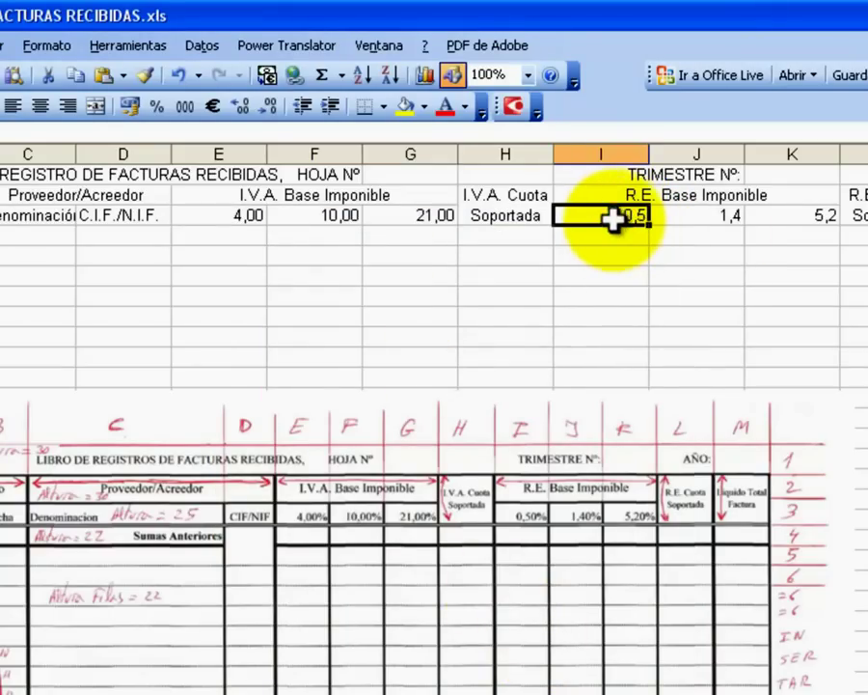
left_click_drag(613, 218, 769, 218)
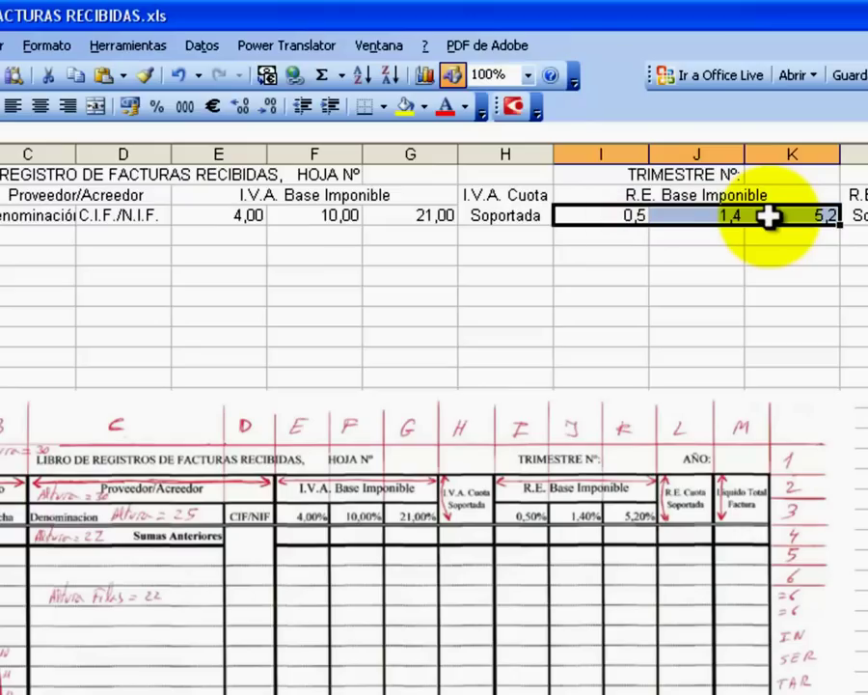
Paint E3's two-decimal format onto I3:K3, then undo those changes.
left_click(248, 214)
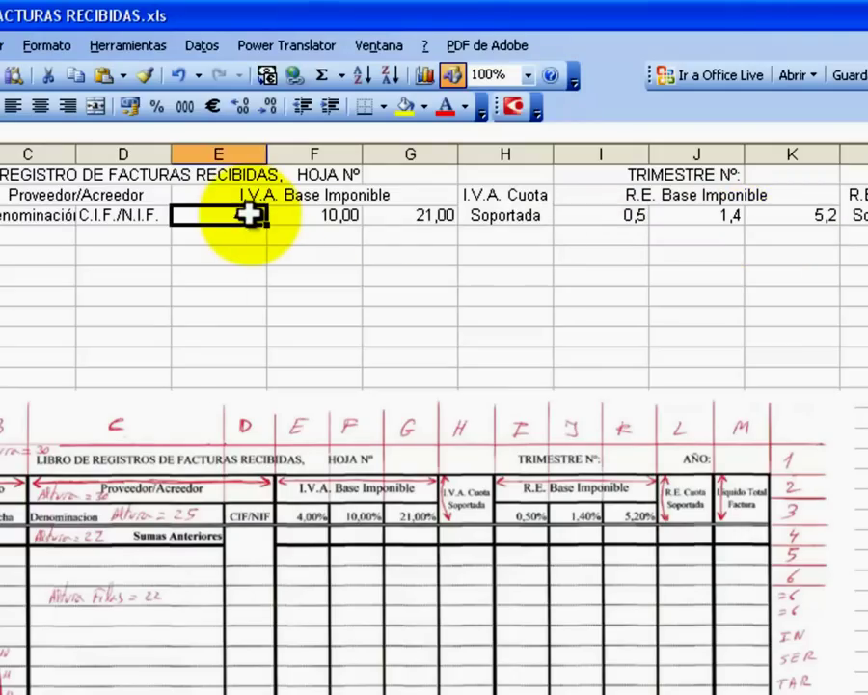
left_click(143, 79)
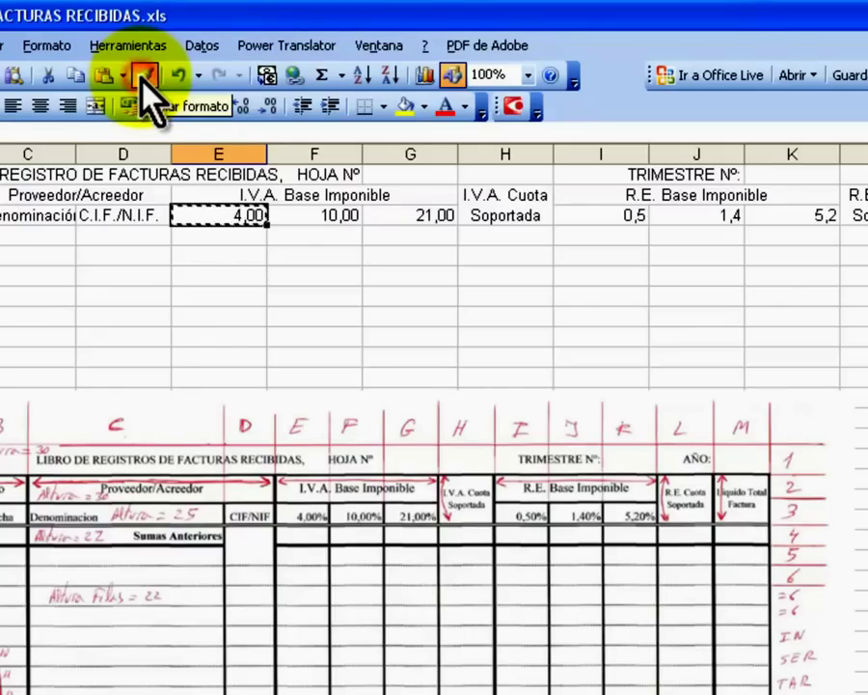
left_click(604, 216)
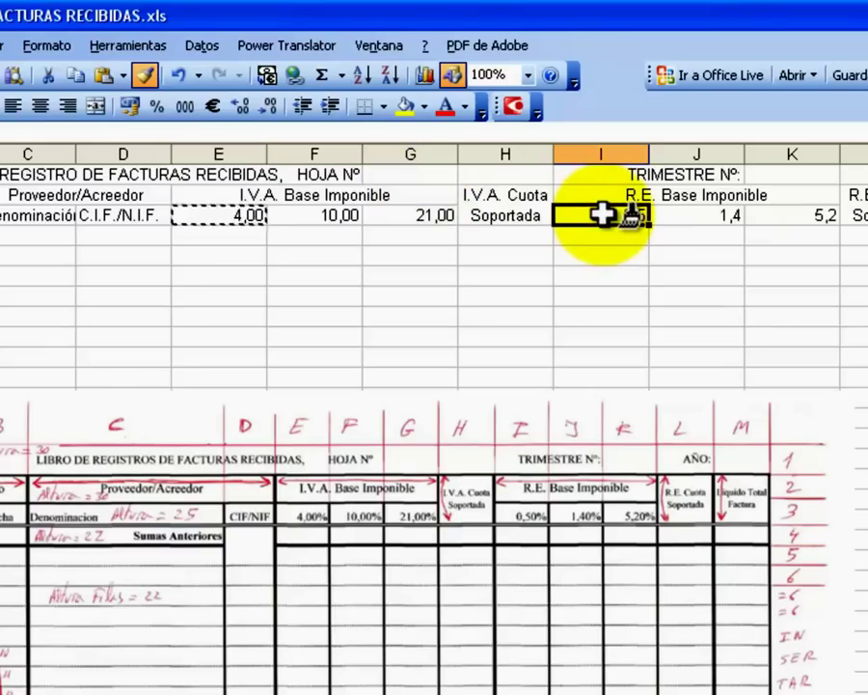
left_click(689, 216)
left_click(774, 218)
left_click(687, 218)
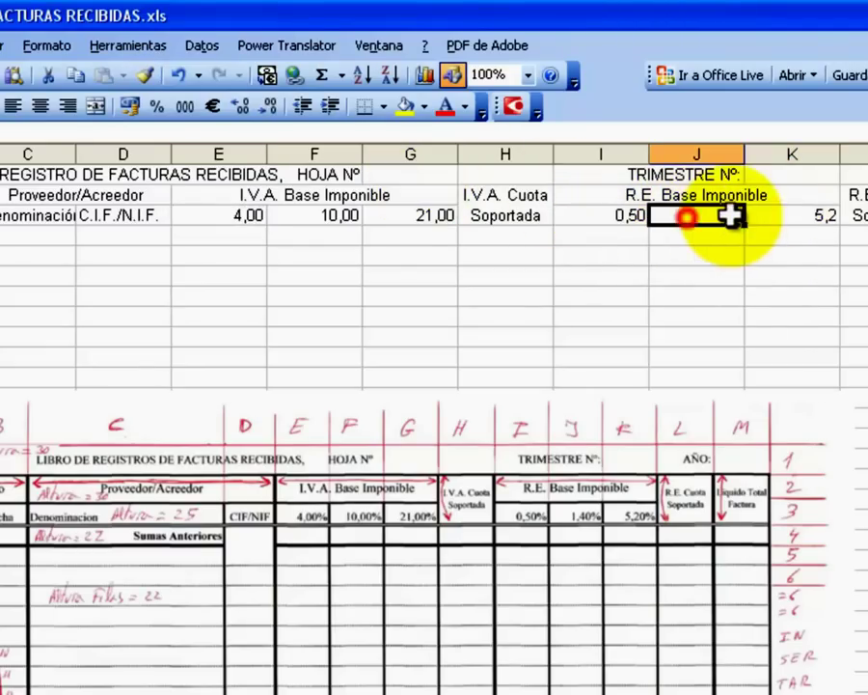
left_click(245, 215)
left_click(143, 76)
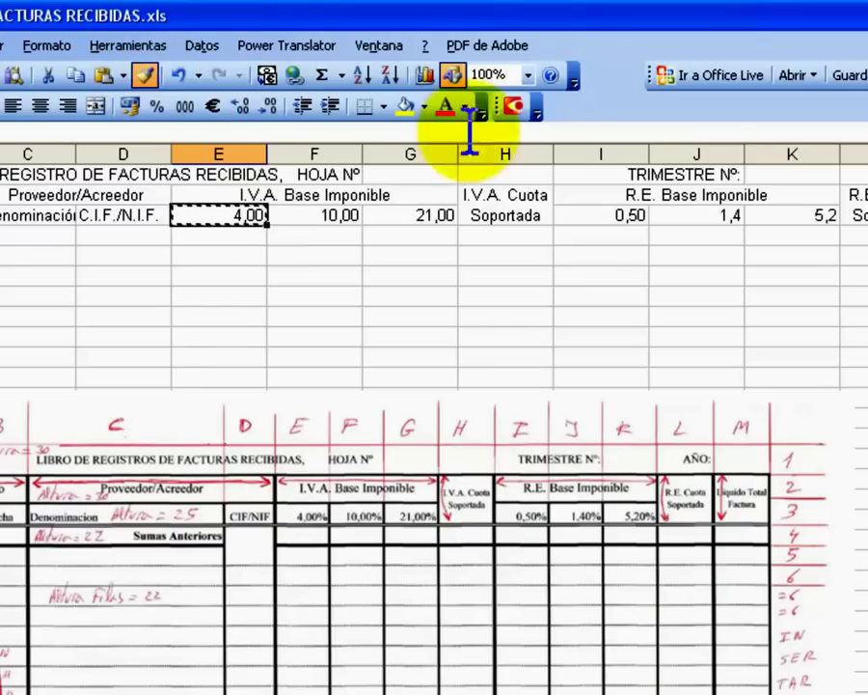
left_click(699, 214)
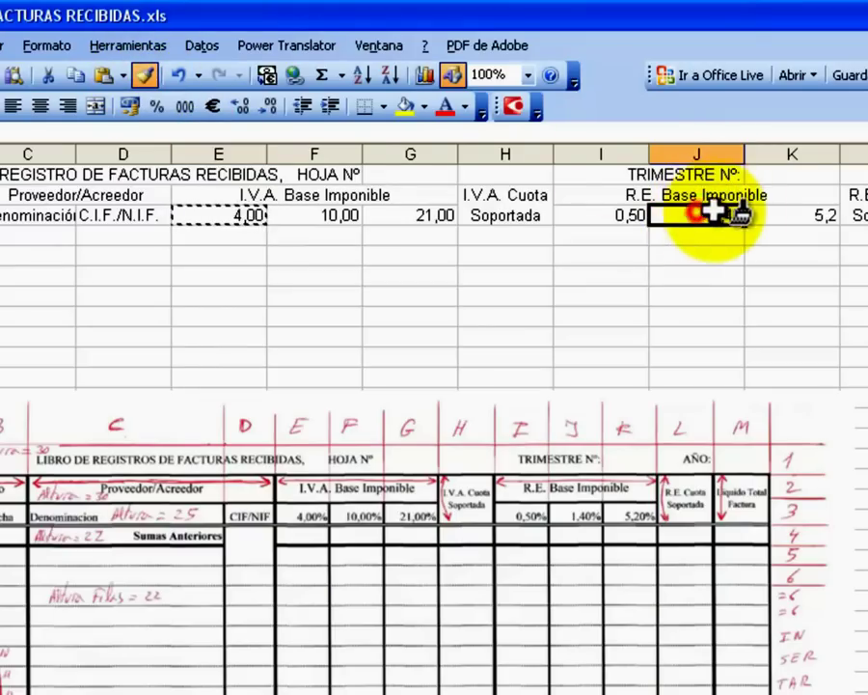
left_click(763, 214)
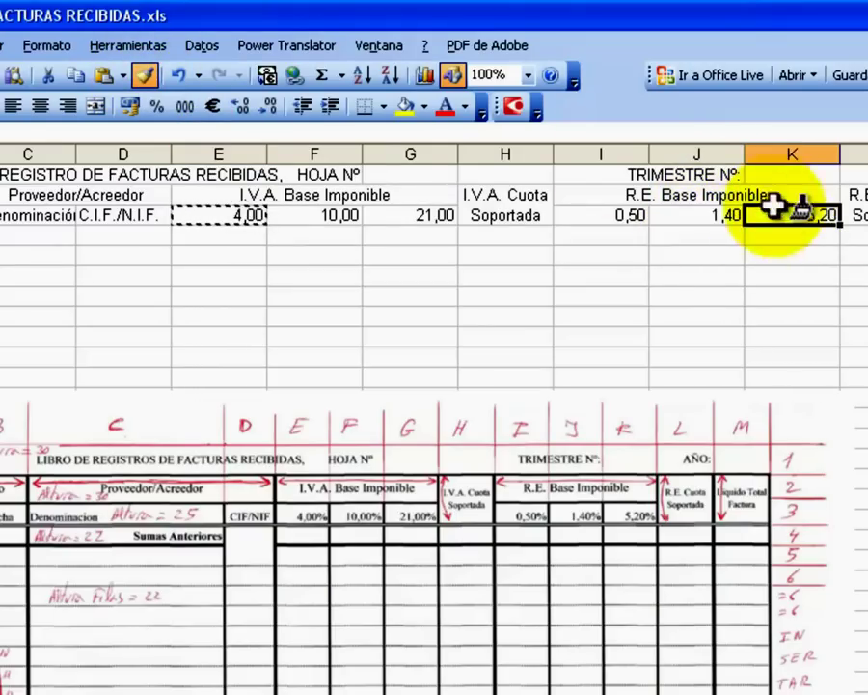
left_click(178, 75)
left_click(179, 75)
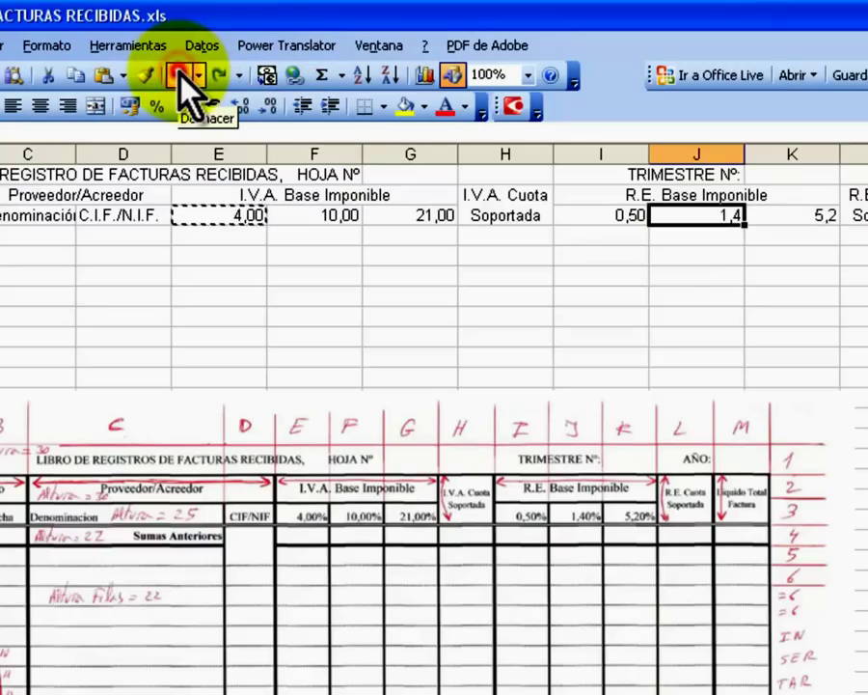
left_click(178, 75)
left_click(179, 76)
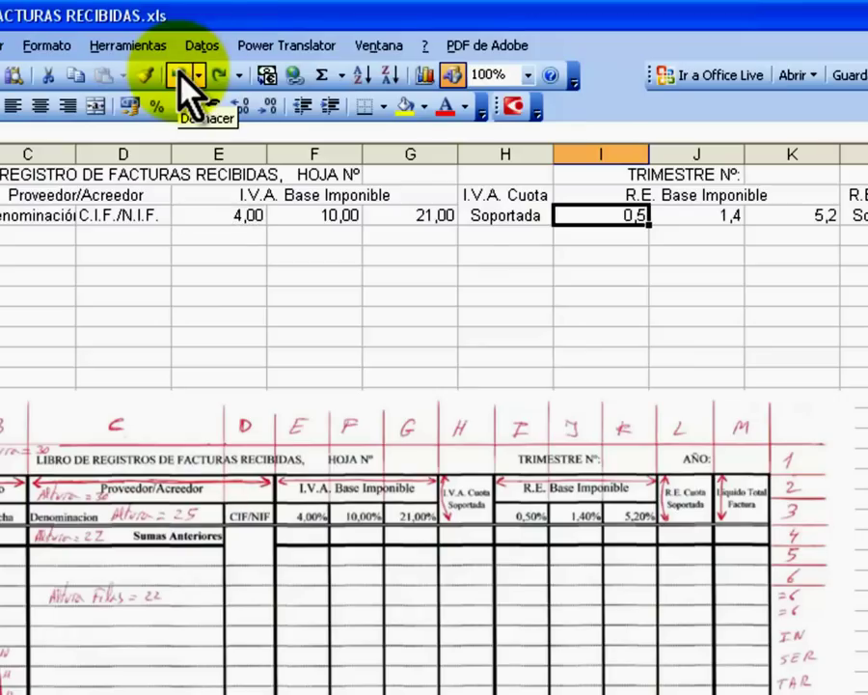
Repaint E3's format onto I3:K3, then undo back to plain rates including E3:G3.
left_click(231, 219)
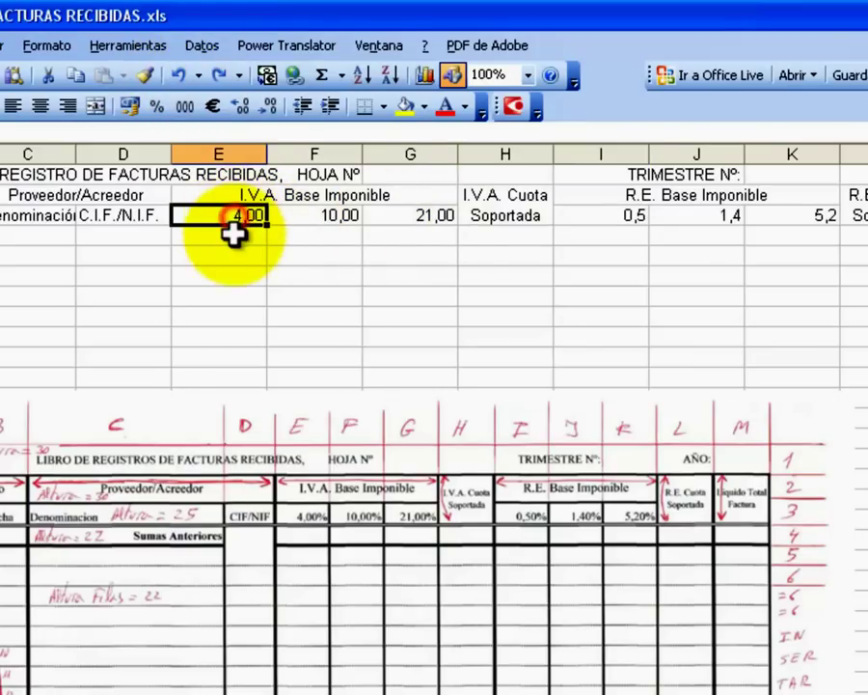
left_click(146, 75)
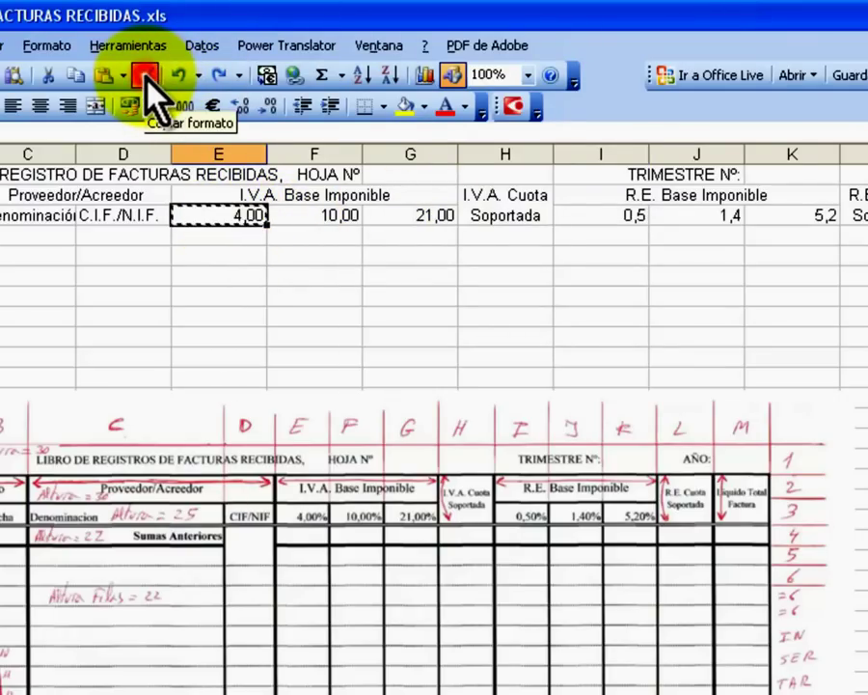
left_click(596, 216)
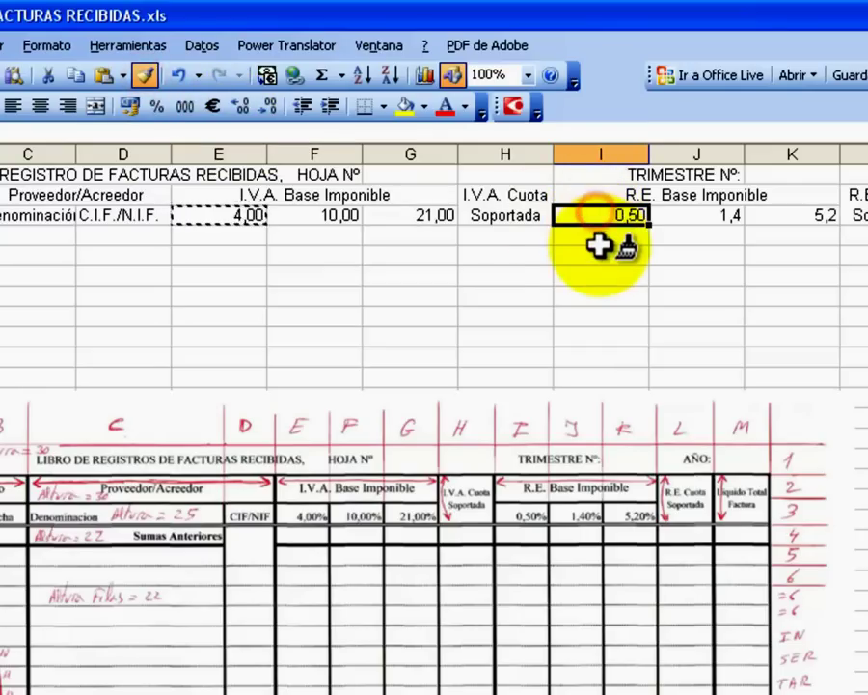
left_click(695, 218)
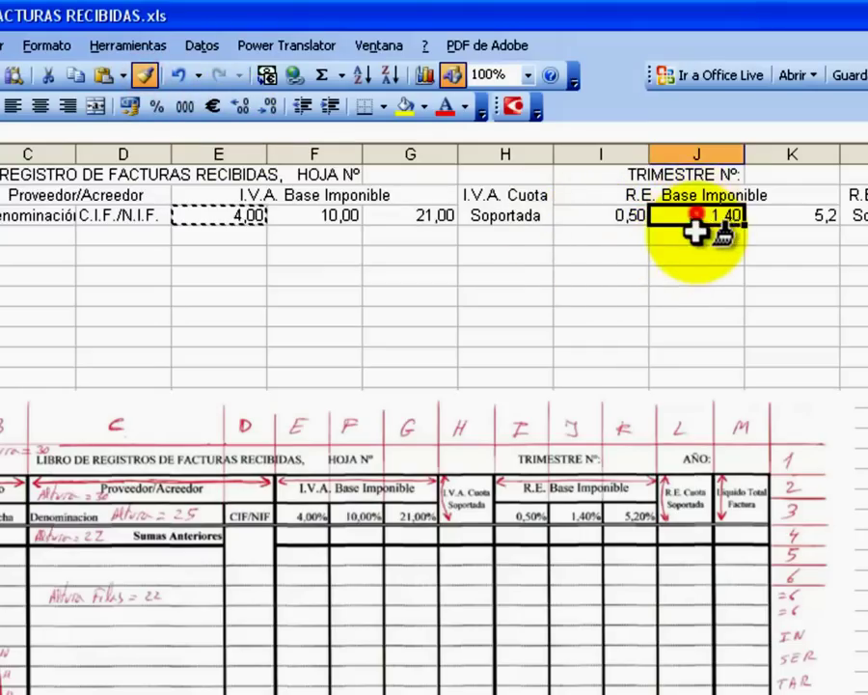
left_click(788, 214)
left_click(179, 75)
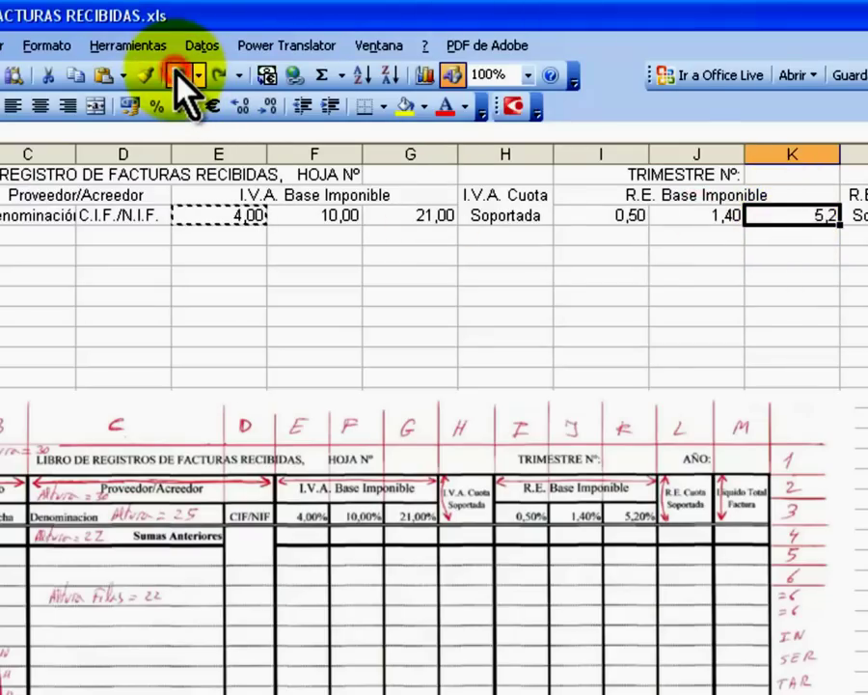
left_click(178, 75)
left_click(178, 76)
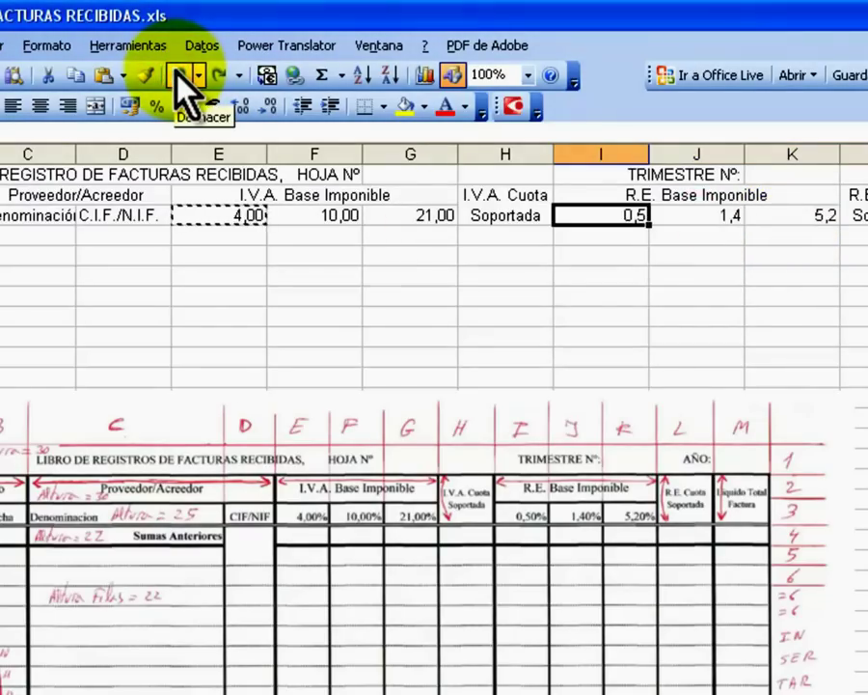
left_click(178, 75)
key("Escape")
Format E3 as Número with two decimals, showing 4,00.
left_click(203, 212)
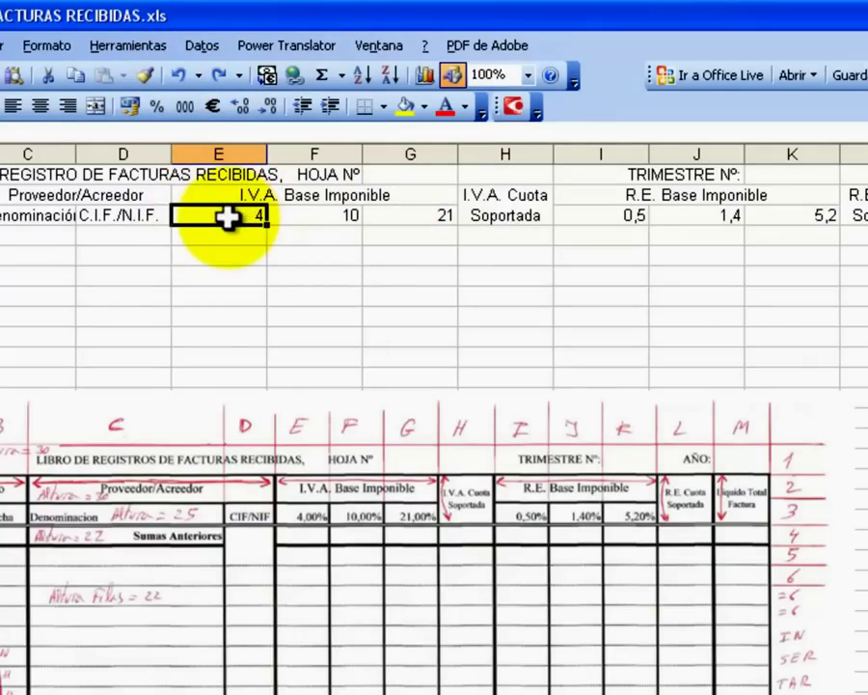
right_click(228, 218)
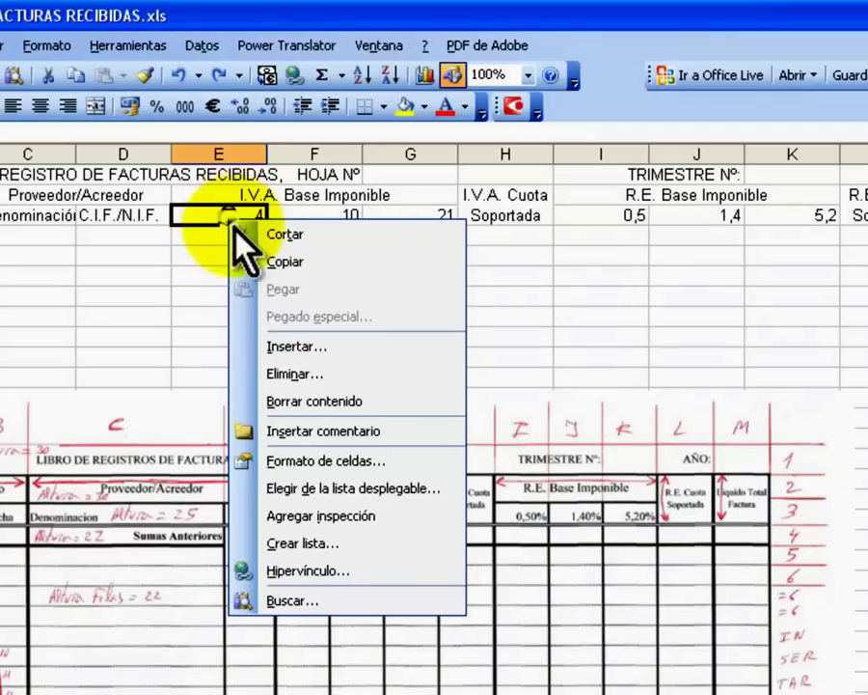
left_click(332, 459)
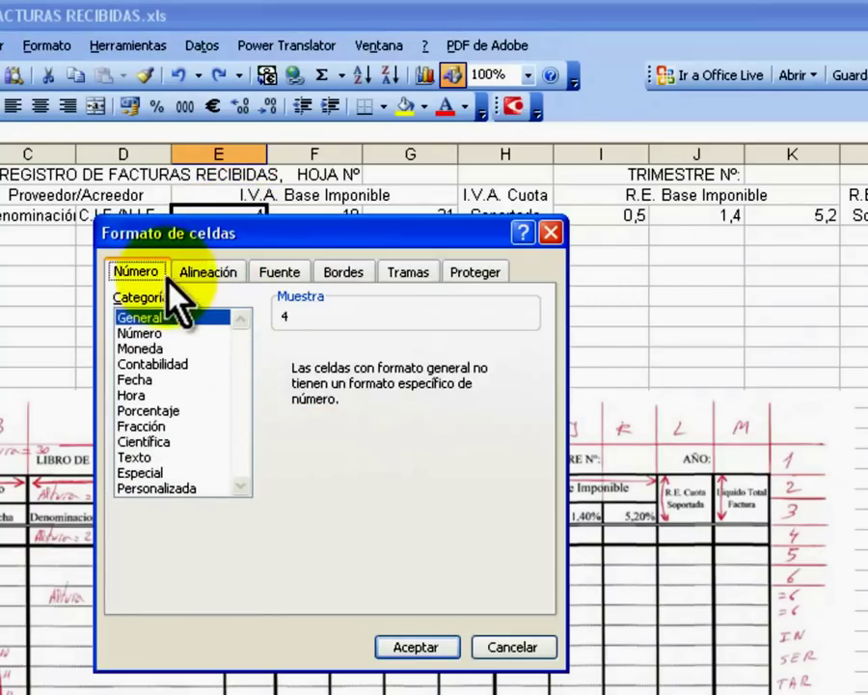
left_click(143, 333)
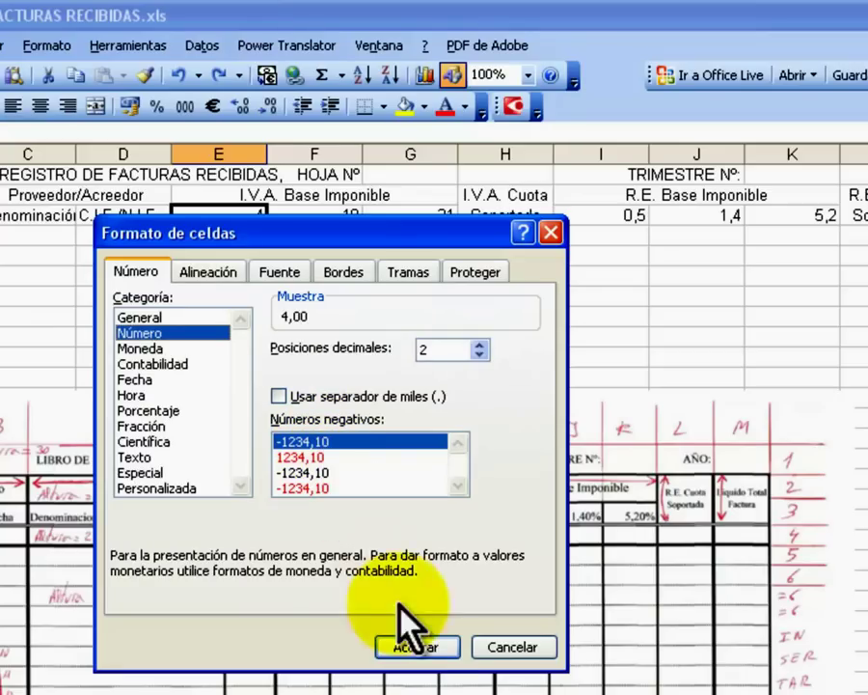
left_click(416, 646)
Copy E3's format onto F3:G3 and I3:K3, giving 10,00, 21,00, 0,50, 1,40, 5,20.
left_click(146, 73)
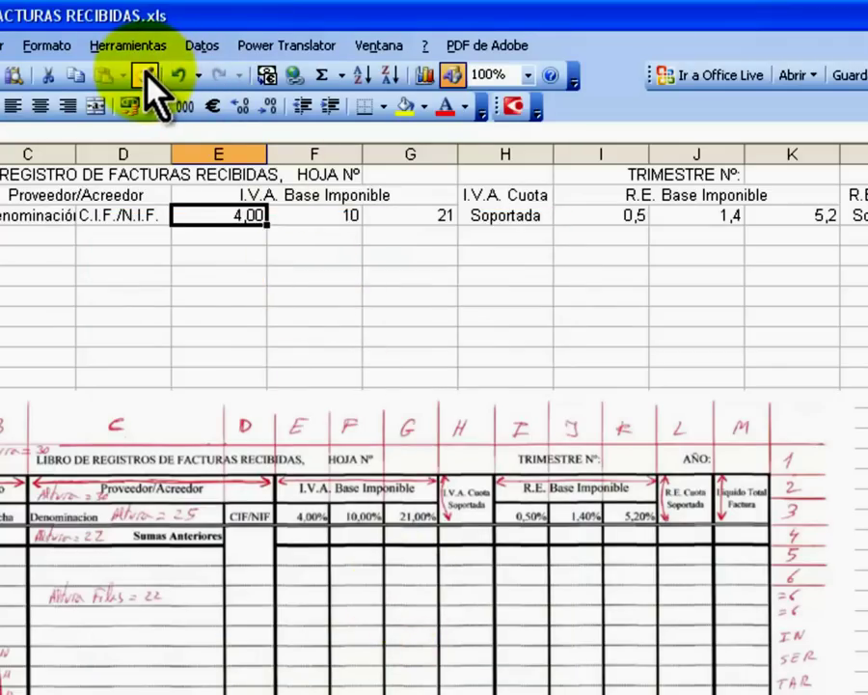
left_click(303, 214)
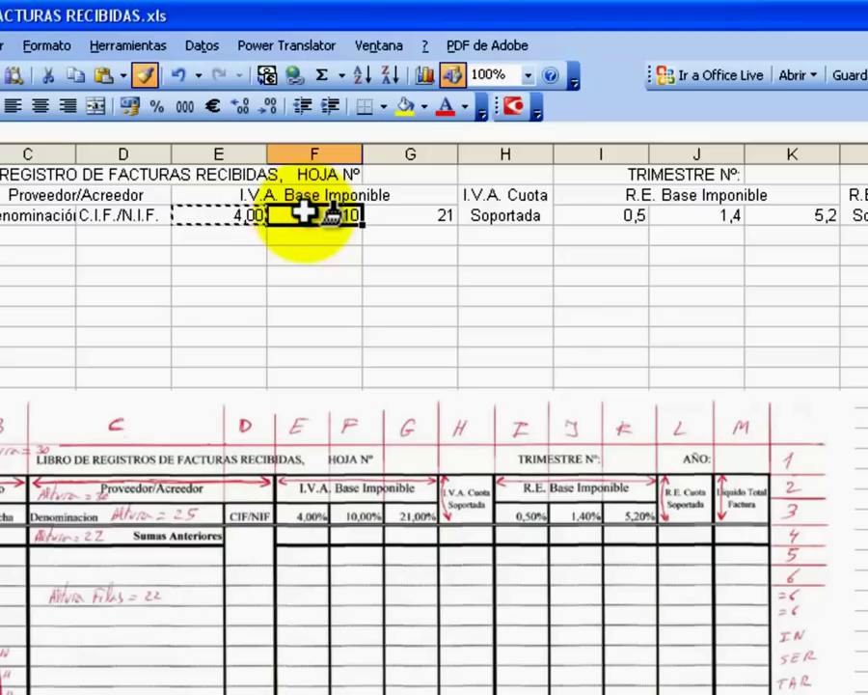
left_click_drag(303, 212, 399, 209)
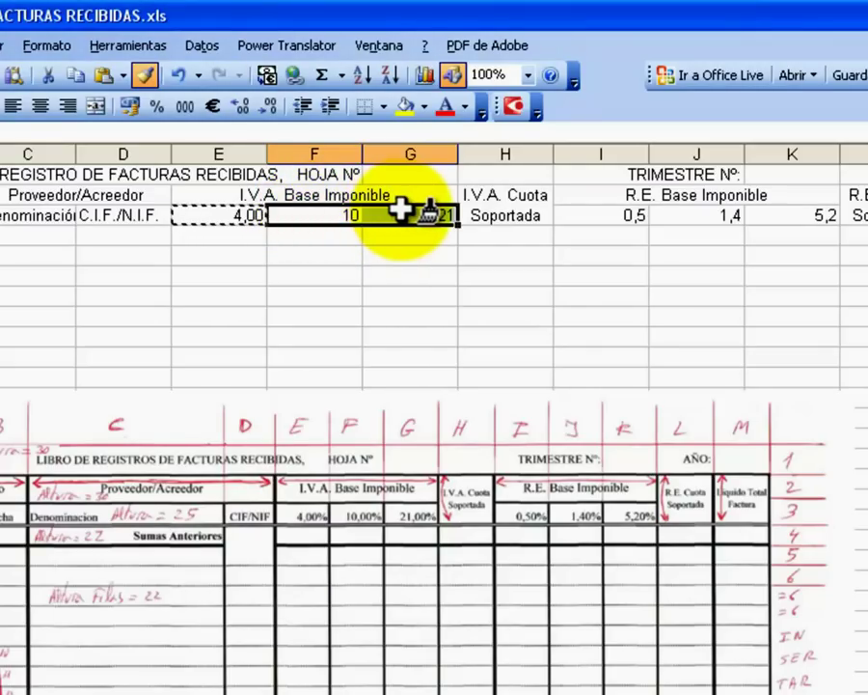
left_click(590, 214)
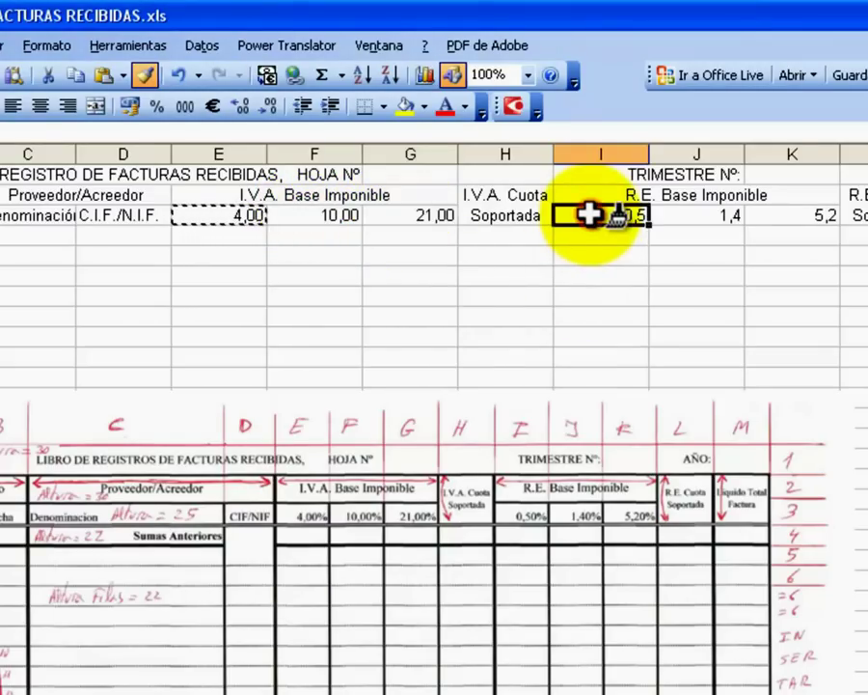
left_click_drag(591, 214, 772, 212)
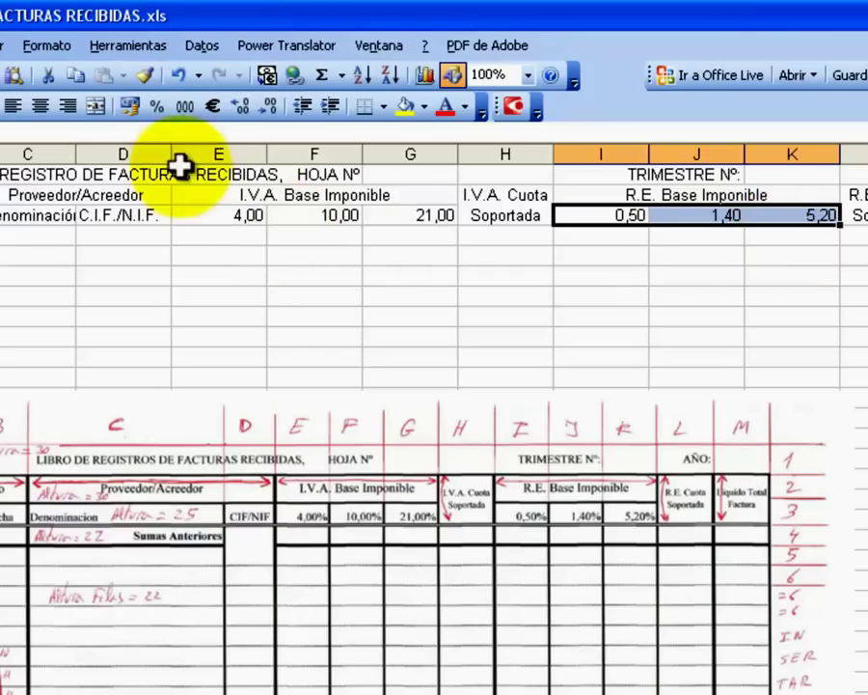
left_click(230, 253)
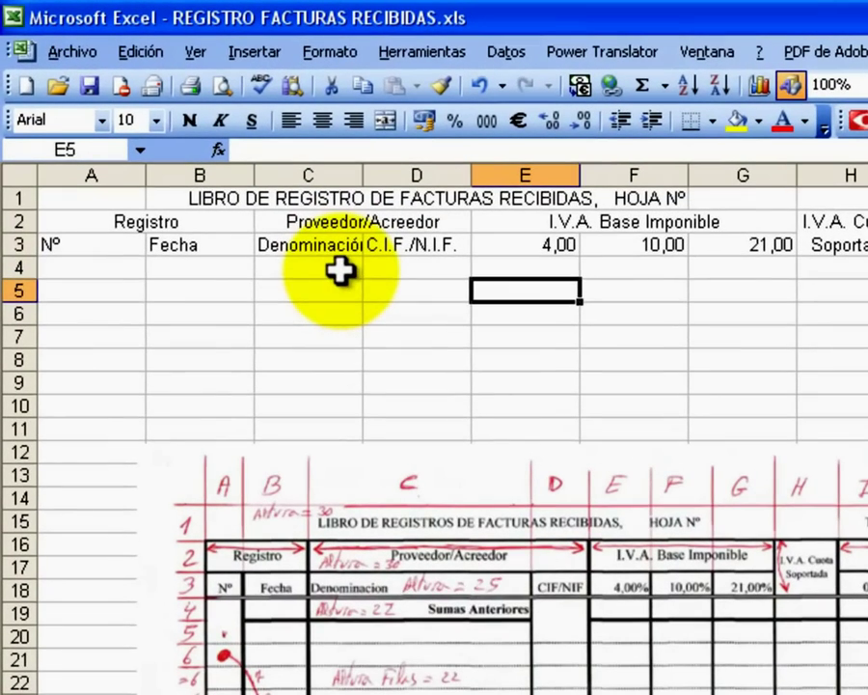
Enter 'Sumas Anteriores' in C4 and right-align it.
left_click(316, 253)
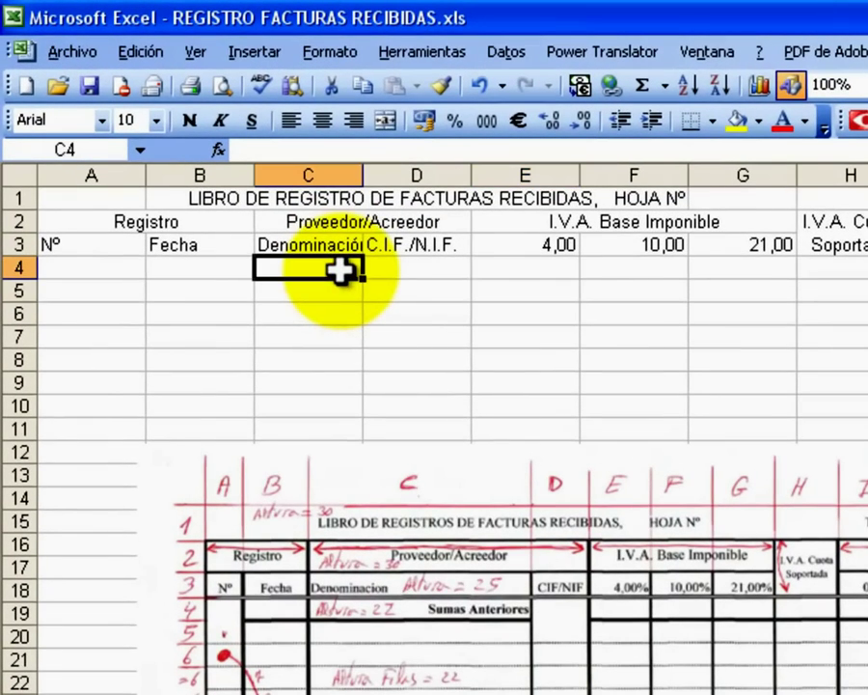
type("s Anteriores")
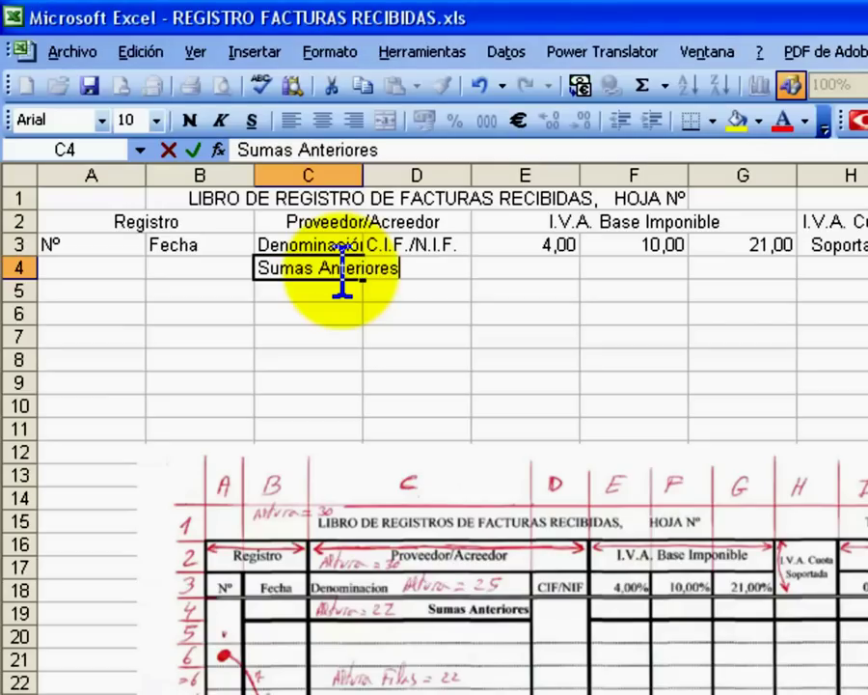
key("Return")
left_click(339, 271)
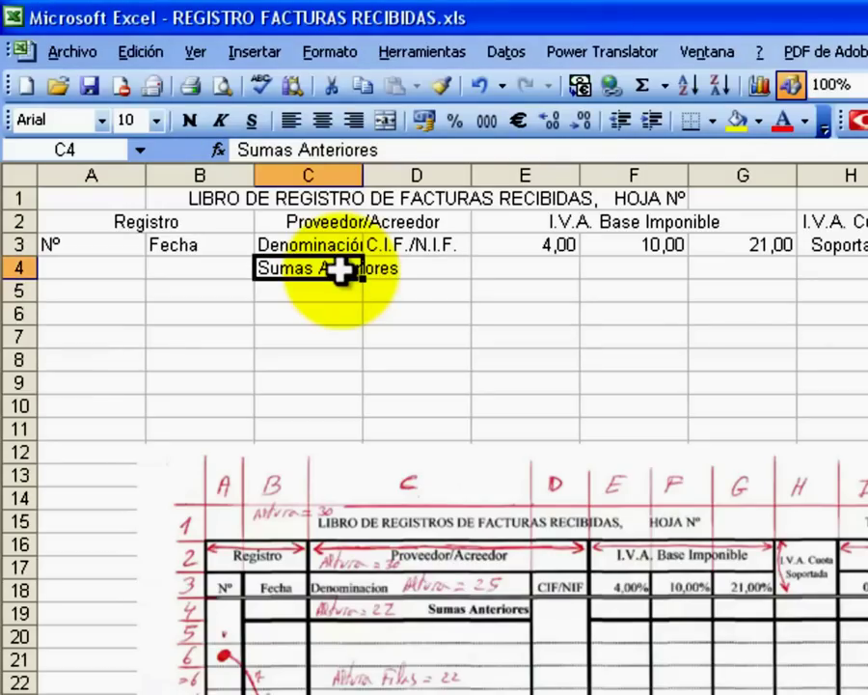
left_click(354, 117)
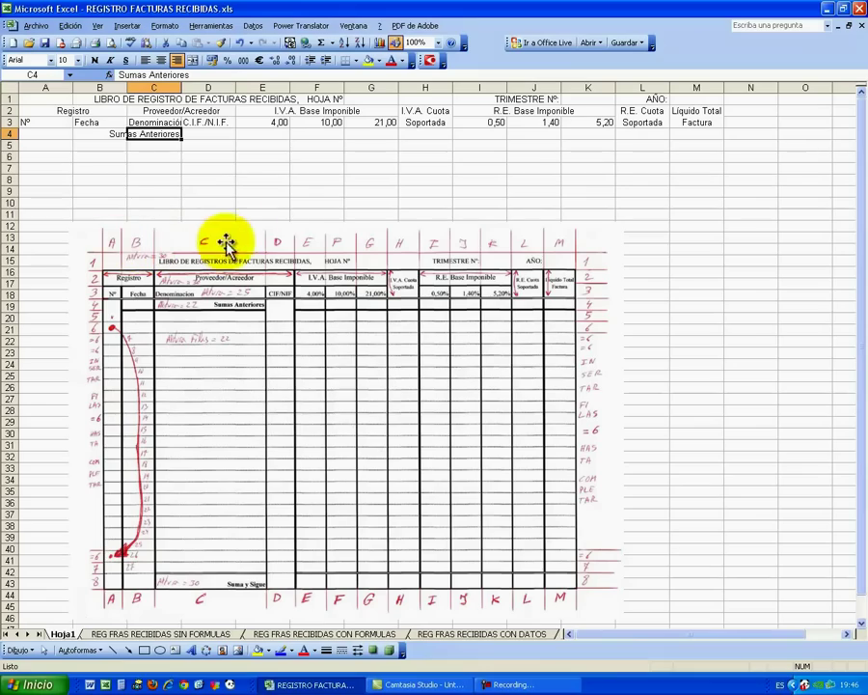
left_click(129, 634)
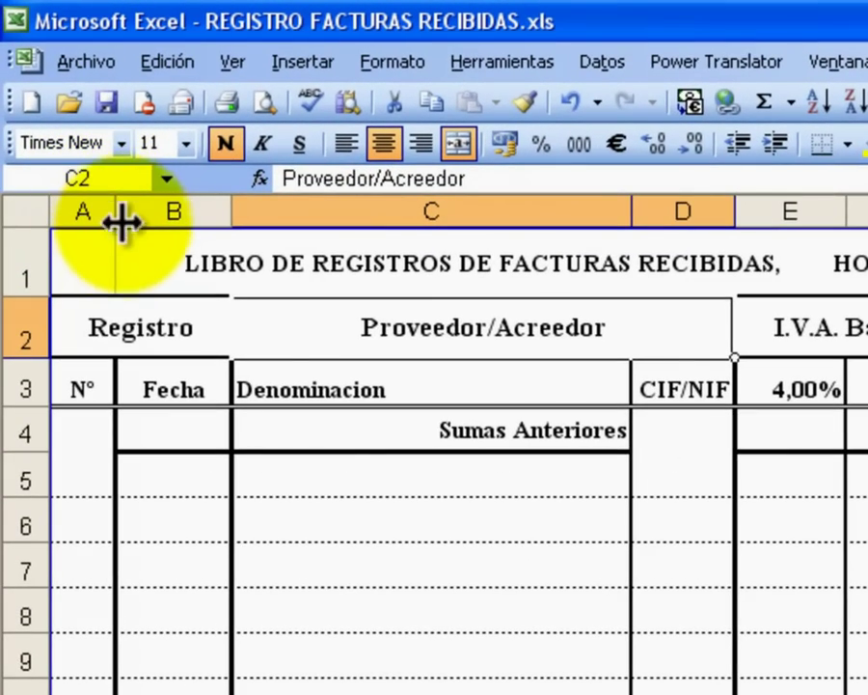
left_click_drag(118, 214, 227, 218)
left_click_drag(633, 218, 633, 218)
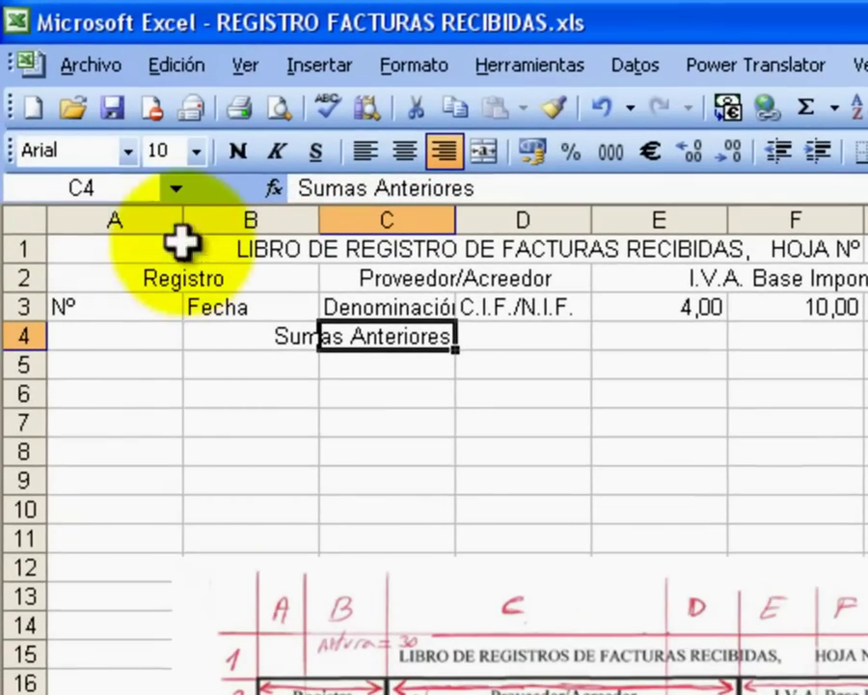
left_click_drag(181, 224, 105, 225)
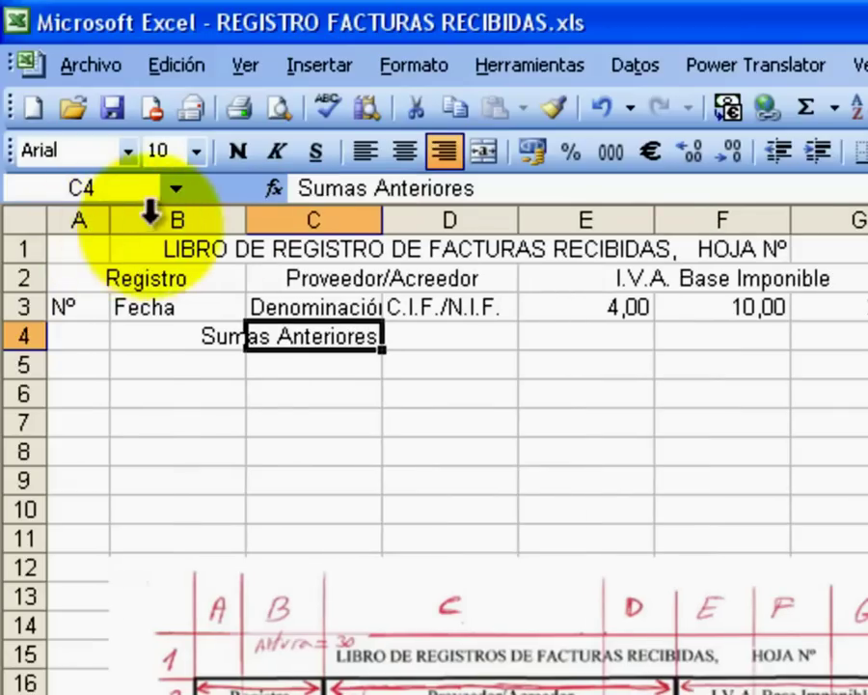
left_click_drag(253, 224, 225, 224)
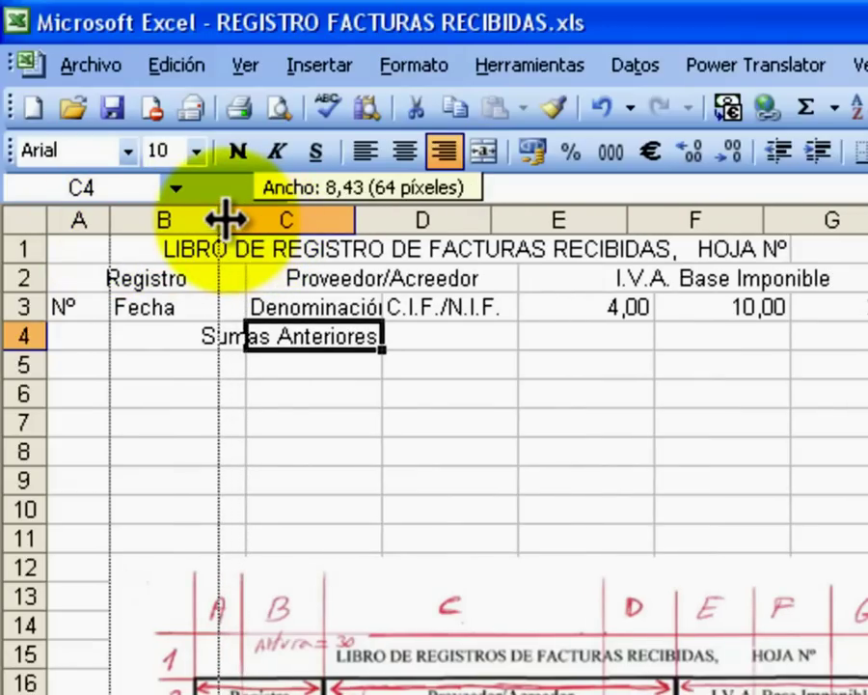
left_click_drag(226, 222, 226, 222)
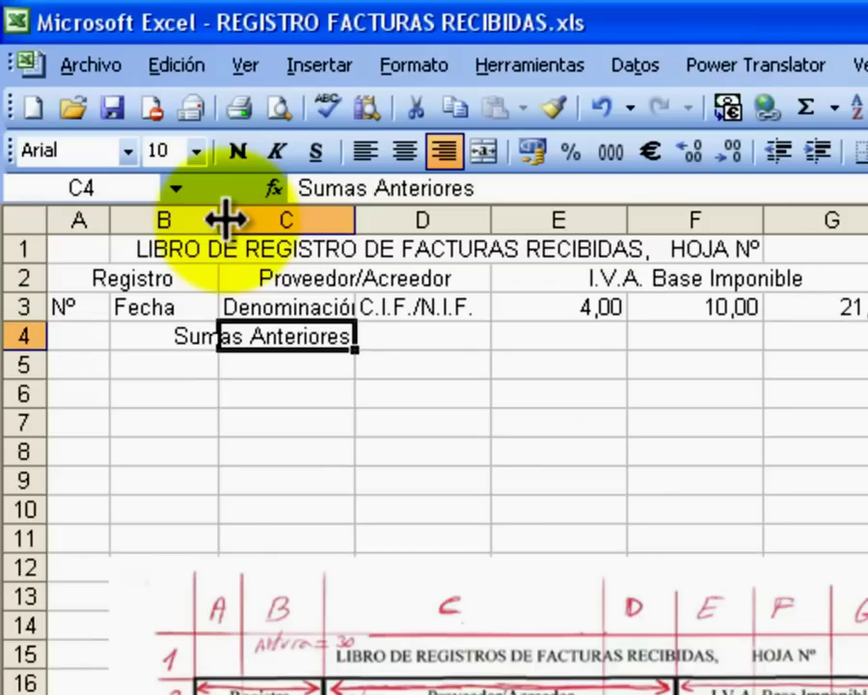
left_click_drag(356, 221, 586, 228)
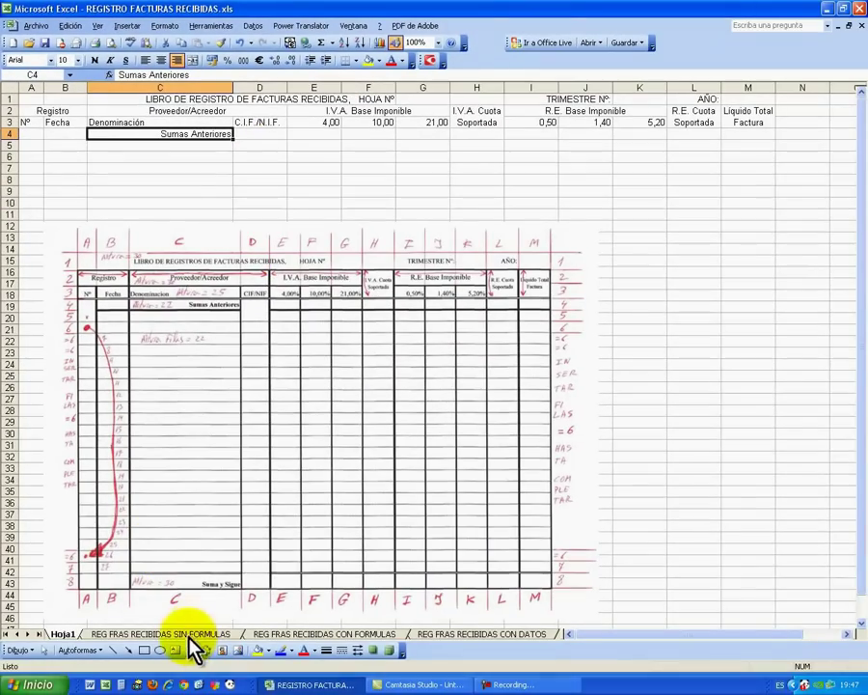
left_click(196, 634)
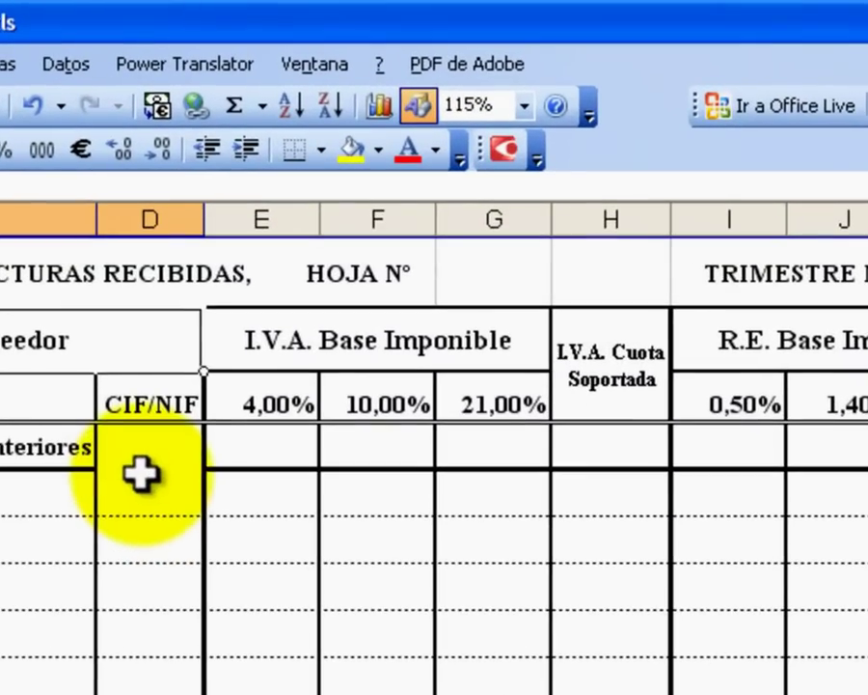
left_click(287, 238)
left_click_drag(201, 220, 200, 220)
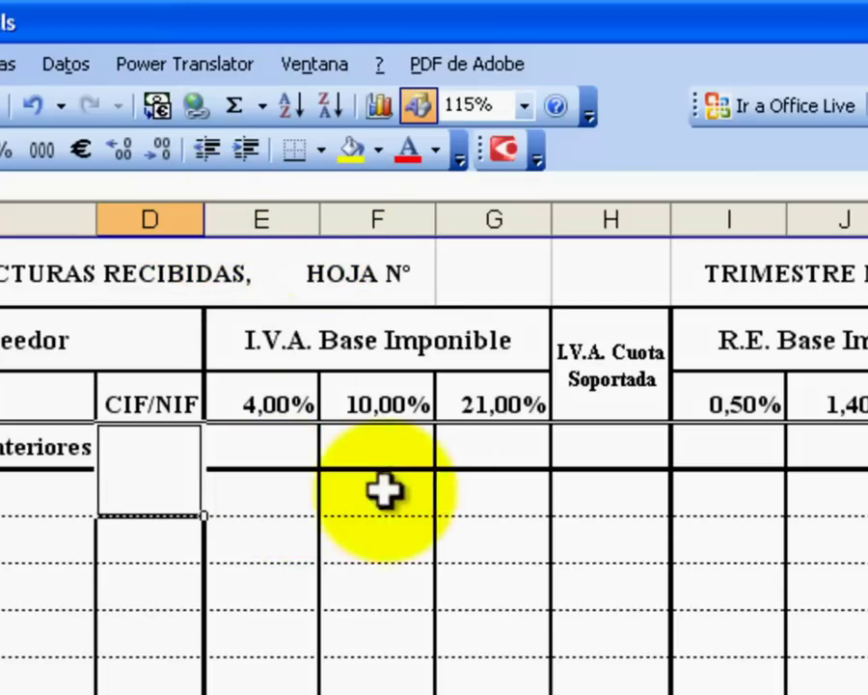
left_click(317, 225)
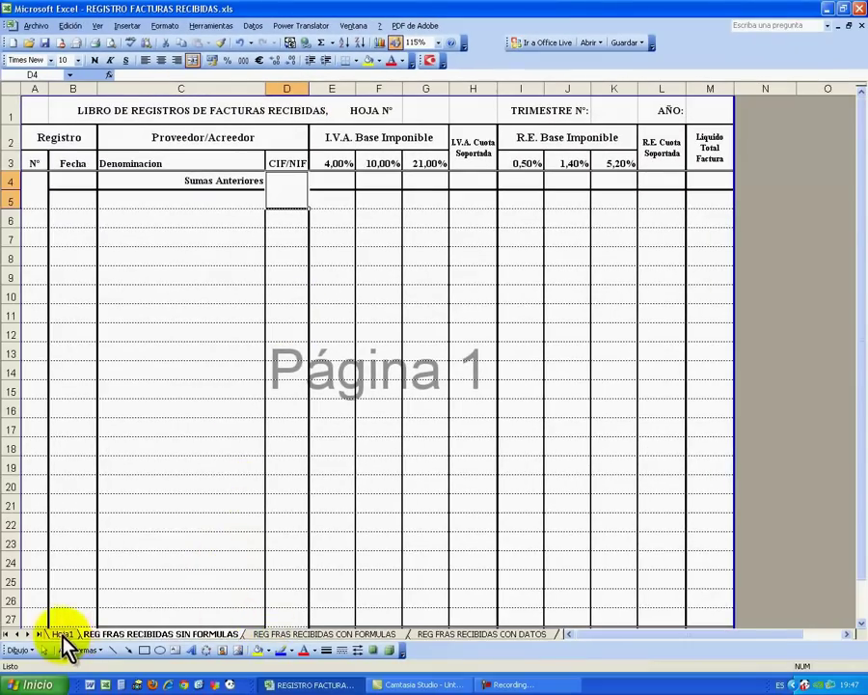
left_click(64, 636)
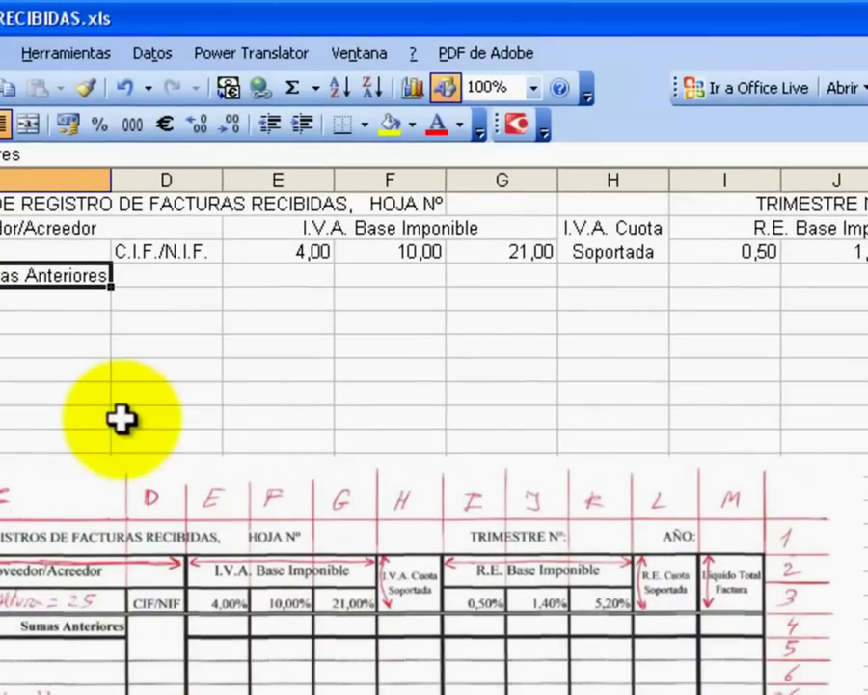
Narrow column D and columns E–G to a width of 9.
left_click_drag(222, 179, 198, 175)
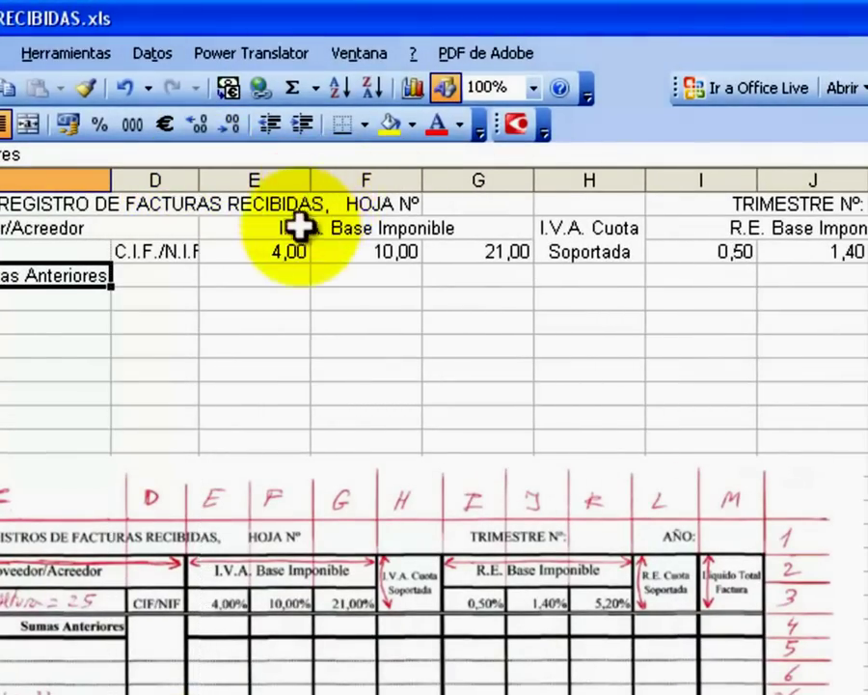
left_click_drag(287, 252, 454, 252)
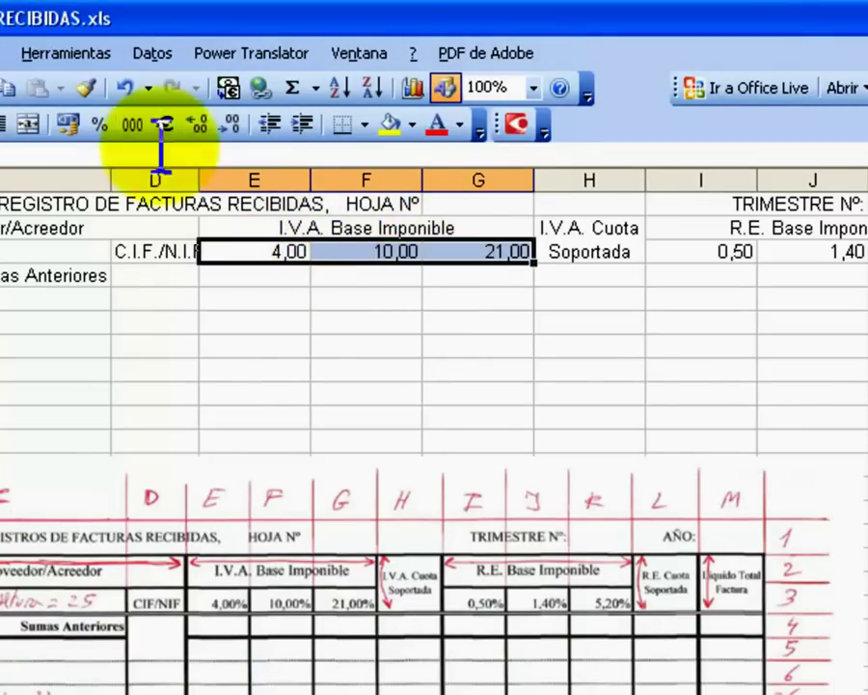
left_click(8, 54)
left_click(13, 146)
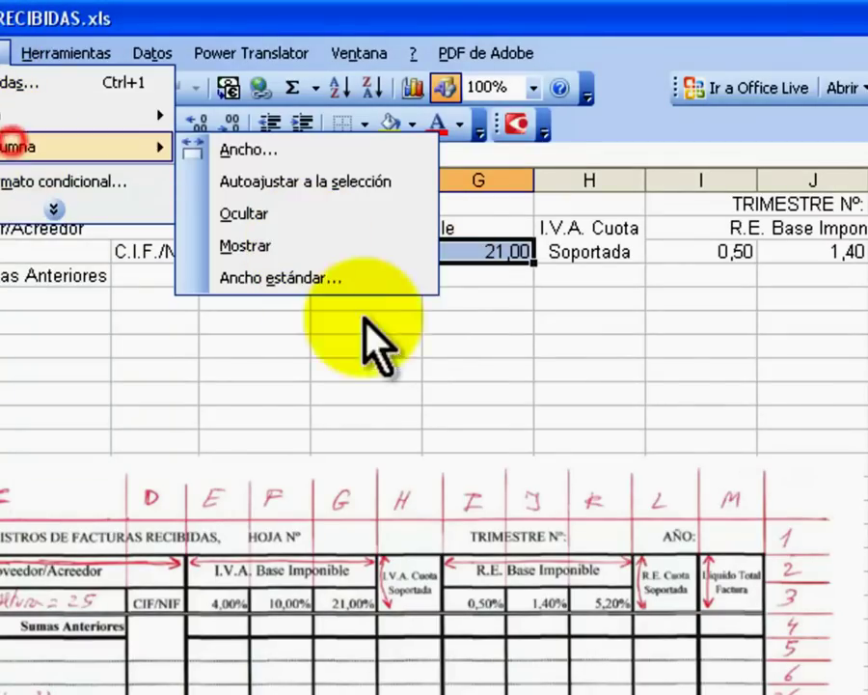
left_click(442, 335)
left_click(280, 253)
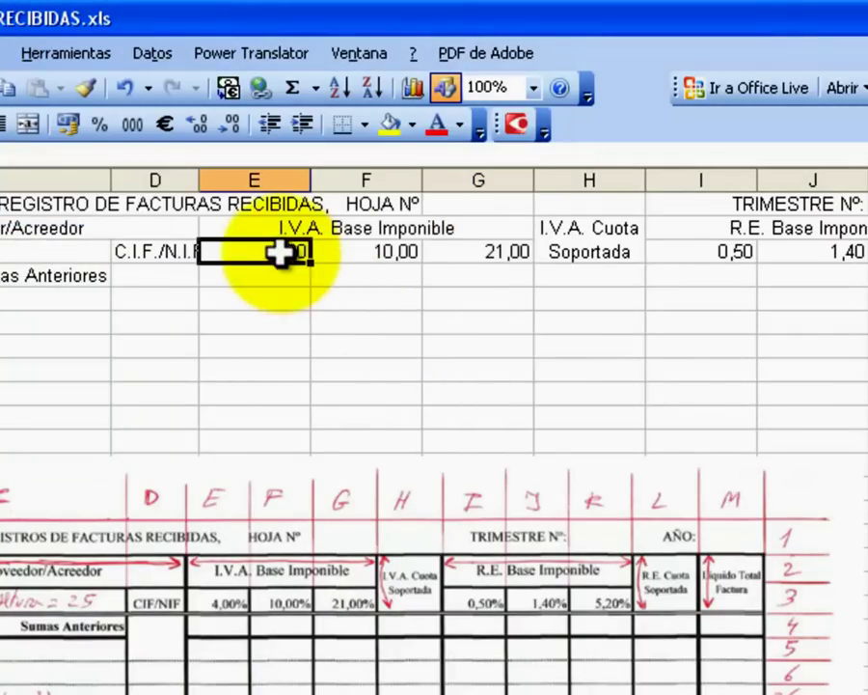
left_click_drag(279, 252, 458, 252)
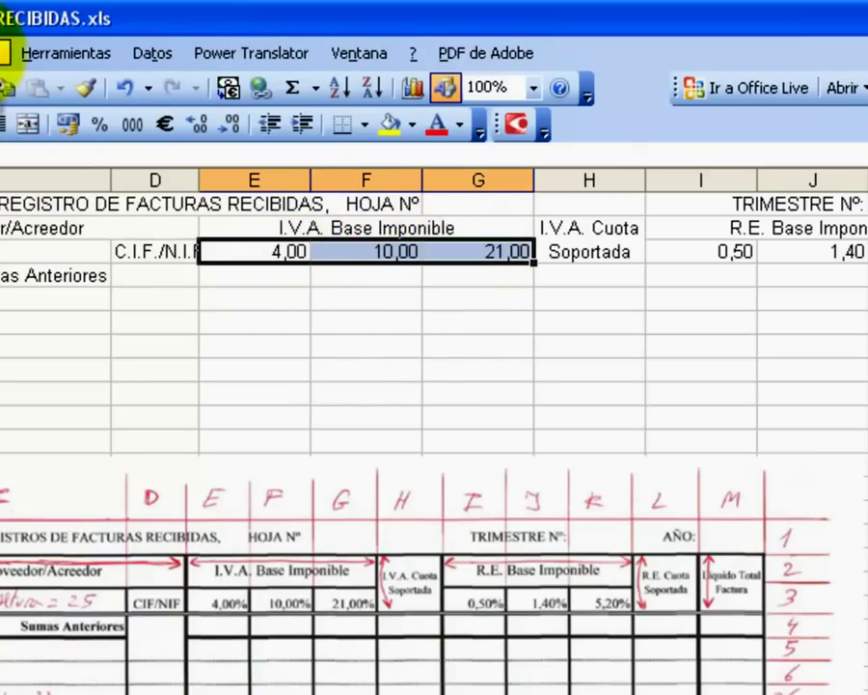
left_click(5, 53)
mouse_move(39, 145)
left_click(253, 147)
type("9")
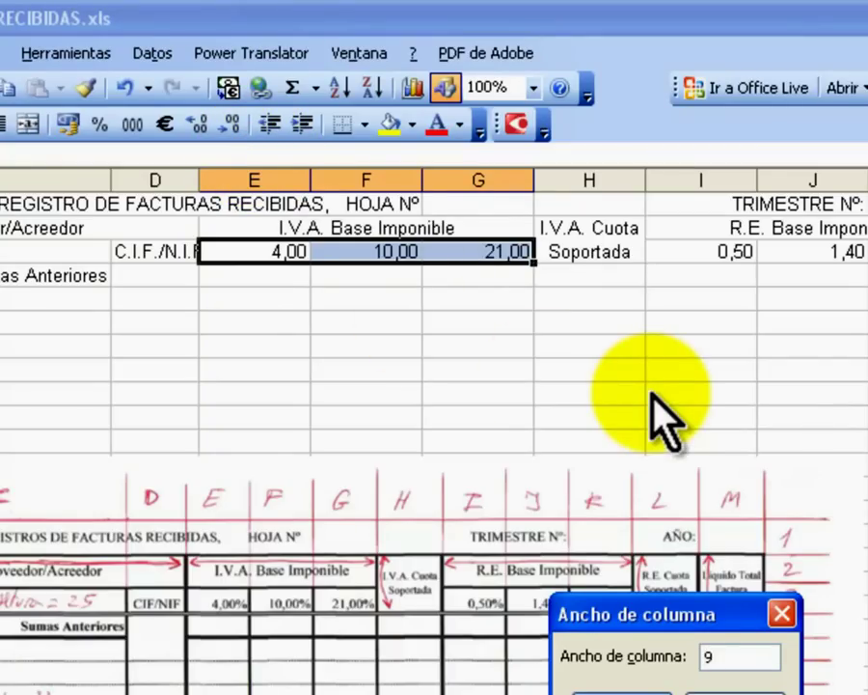
key("Return")
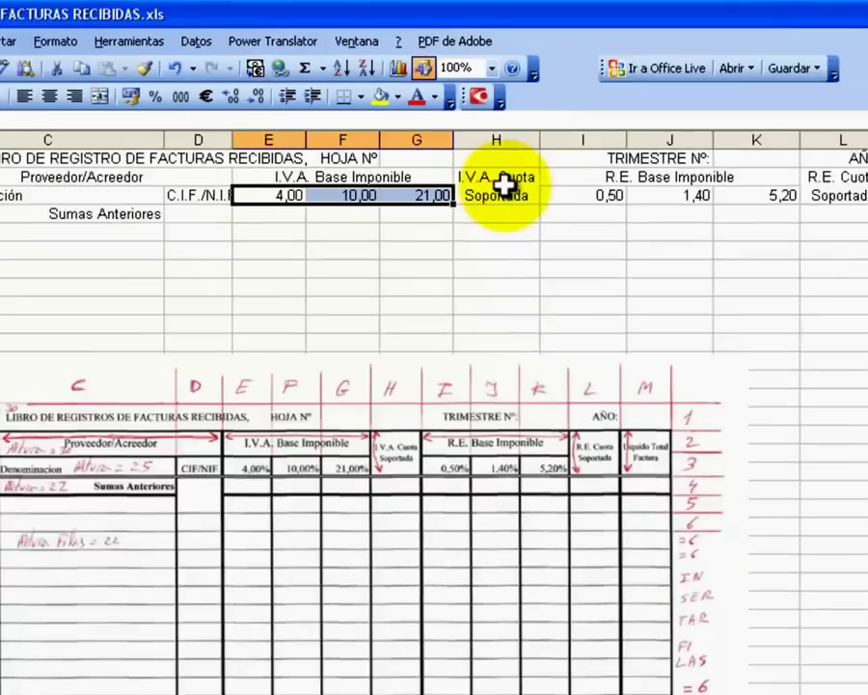
Set columns I–K to a width of 9.
left_click(504, 184)
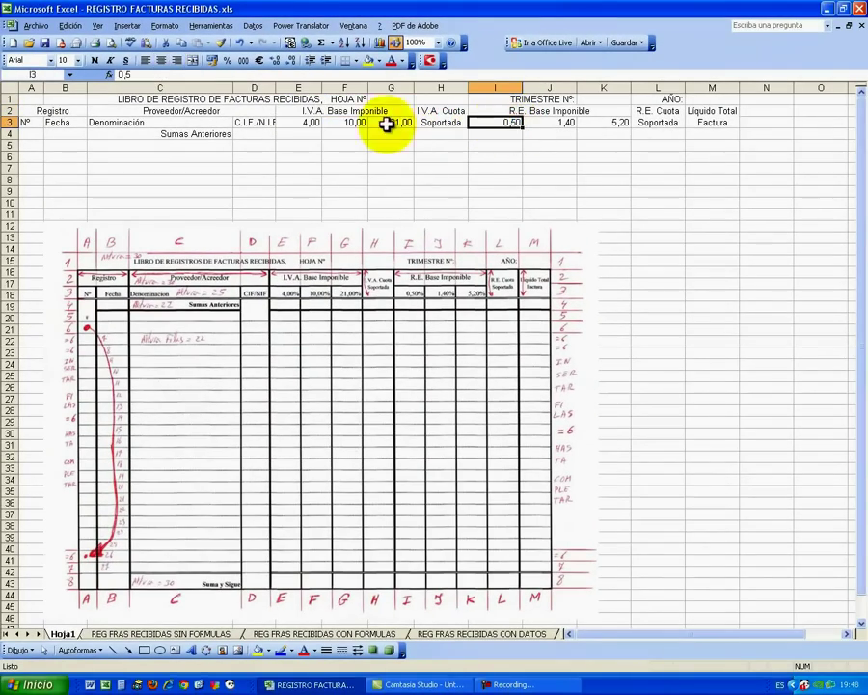
left_click_drag(307, 124, 388, 122)
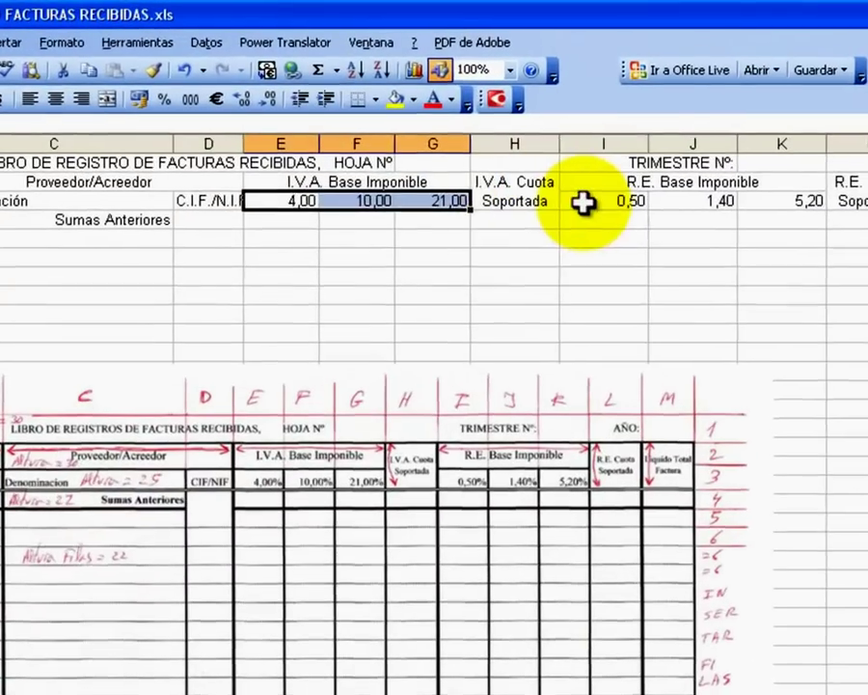
left_click_drag(519, 153, 652, 153)
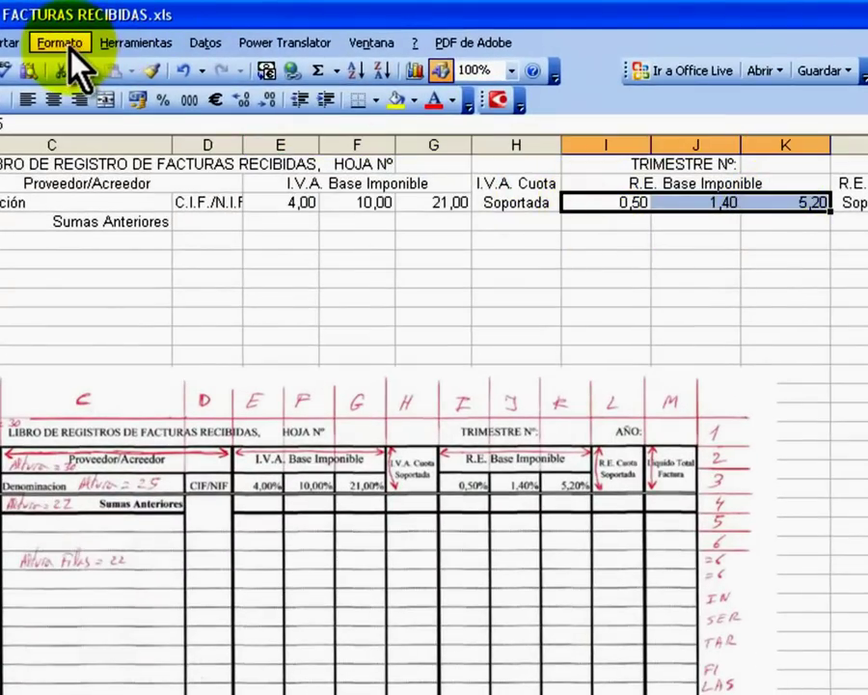
left_click(62, 43)
left_click(96, 116)
left_click(280, 121)
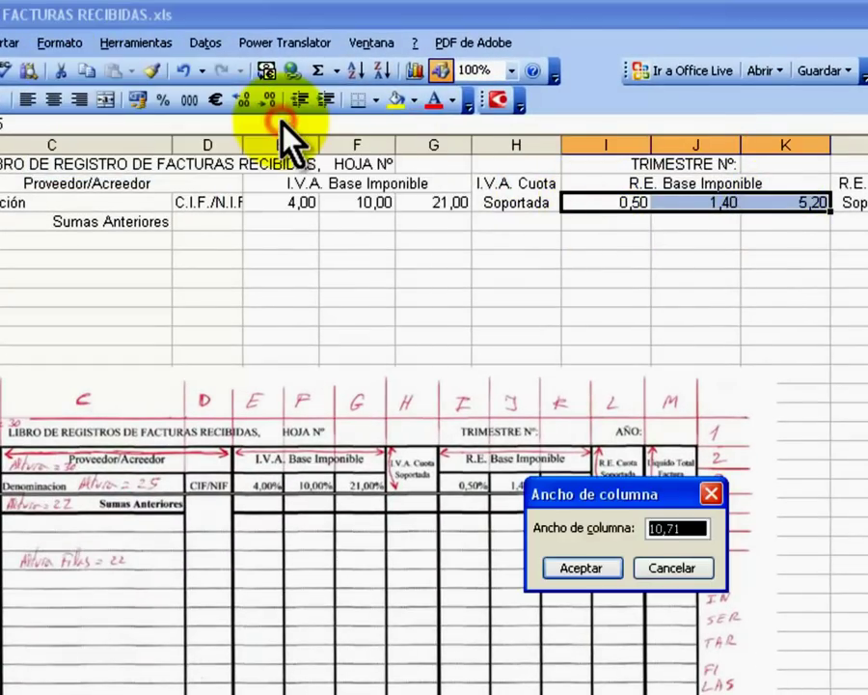
key("Return")
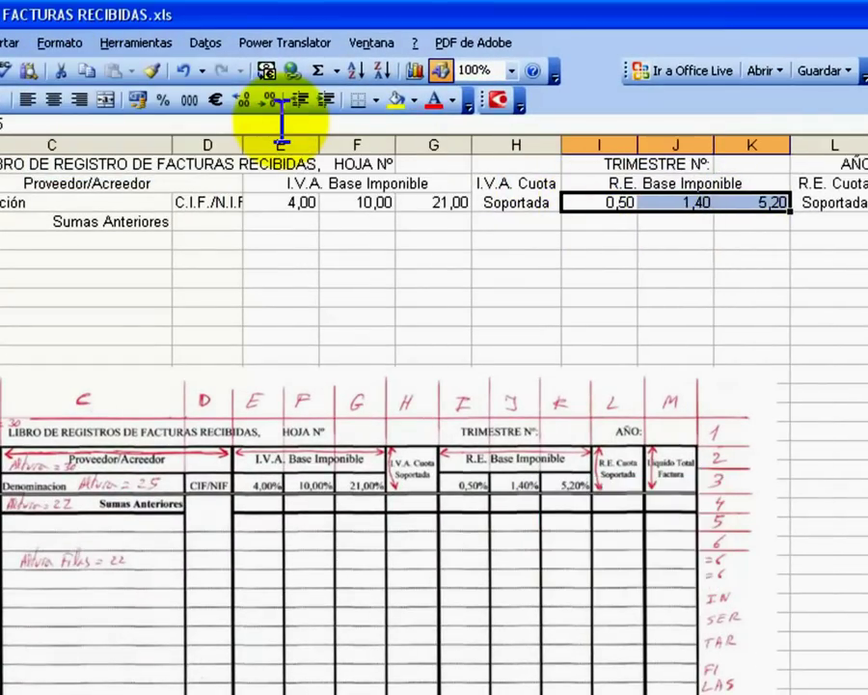
Compare column widths with the reference sheet, where column H measures 8,14.
left_click(508, 188)
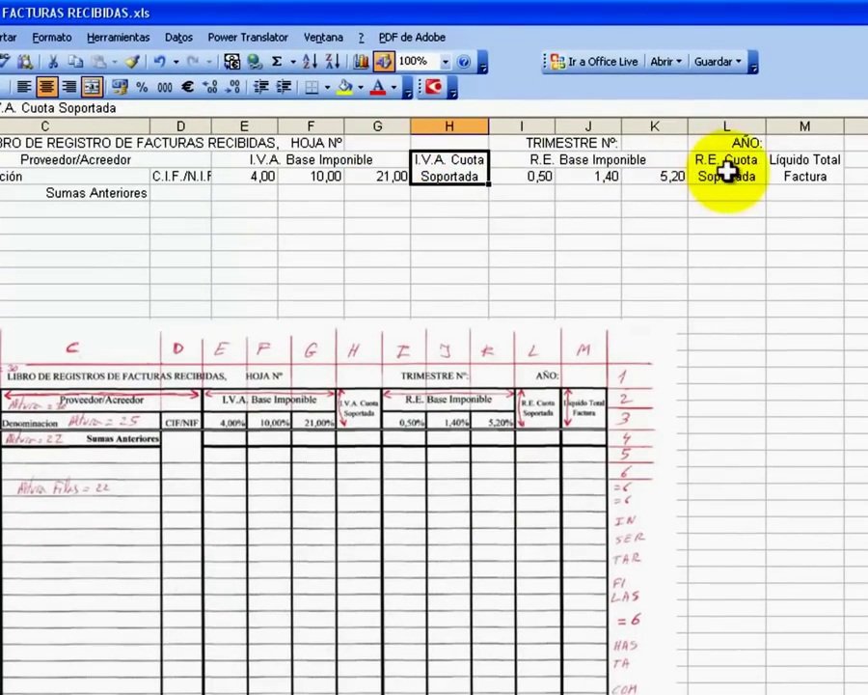
left_click(726, 172)
left_click(777, 170)
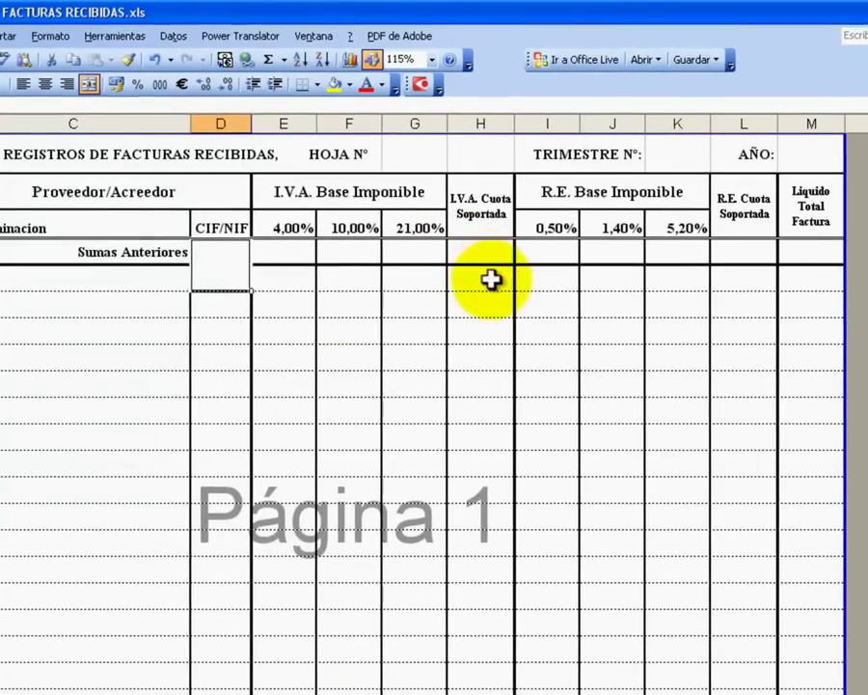
left_click(491, 279)
left_click_drag(513, 125, 514, 124)
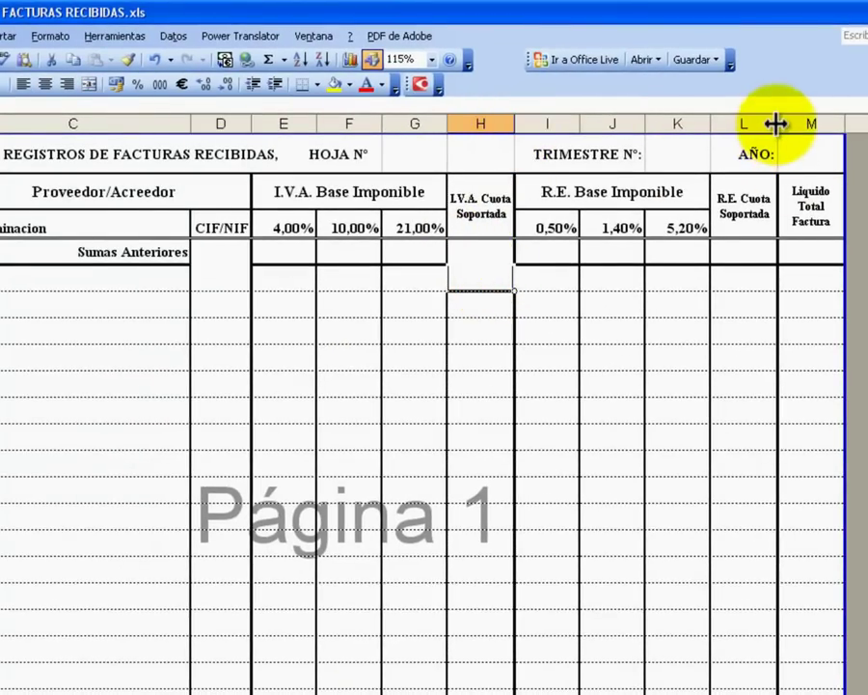
left_click_drag(777, 123, 776, 123)
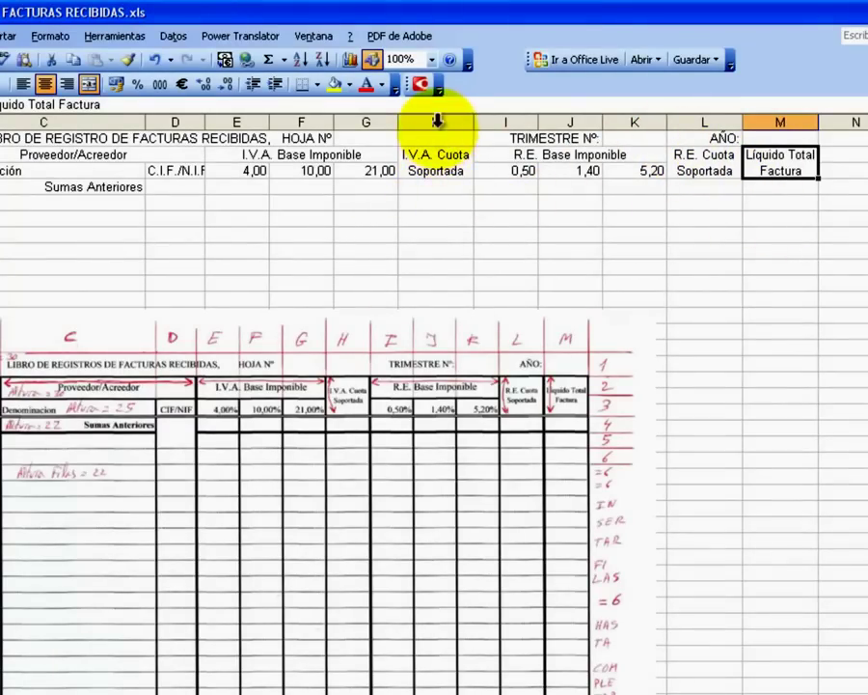
Set columns H, L and M together to a width of 9.
left_click(438, 121)
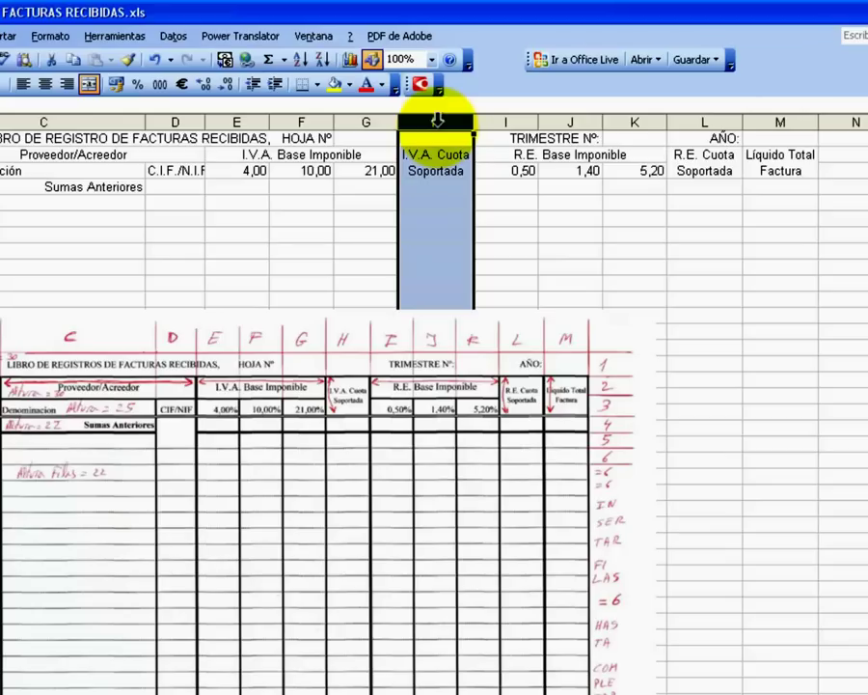
left_click(695, 120, "ctrl")
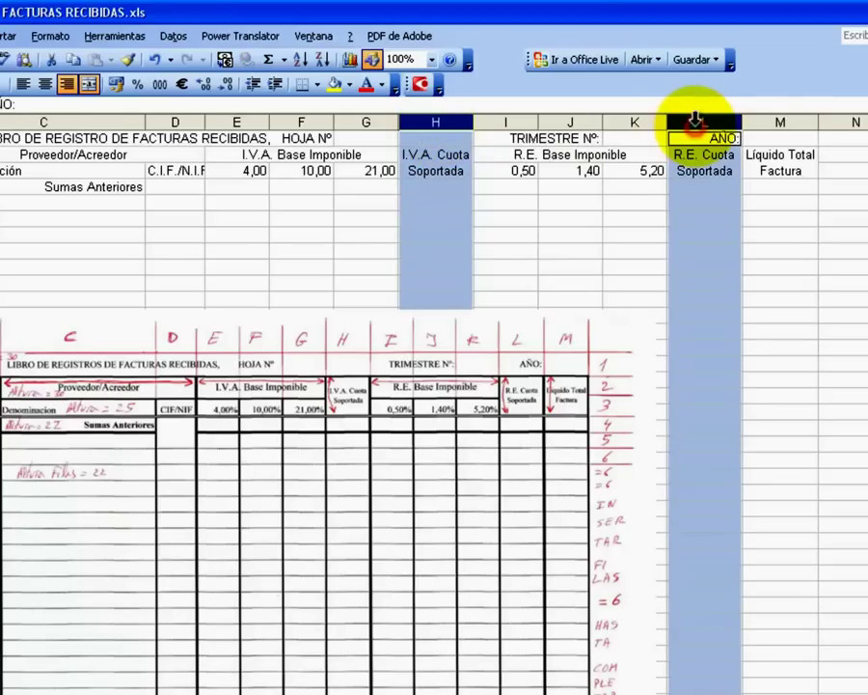
left_click(765, 121, "ctrl")
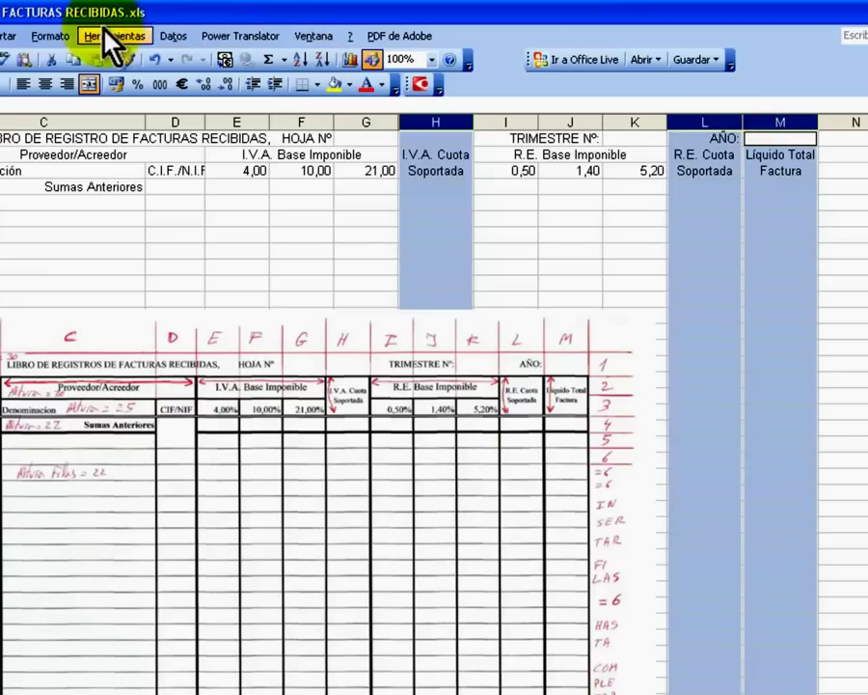
left_click(50, 35)
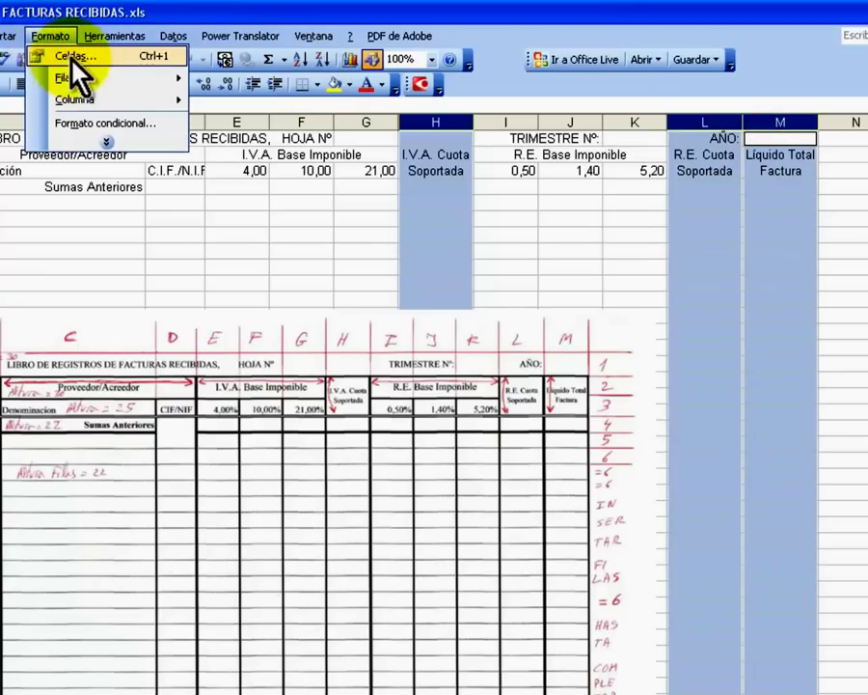
mouse_move(87, 100)
left_click(234, 101)
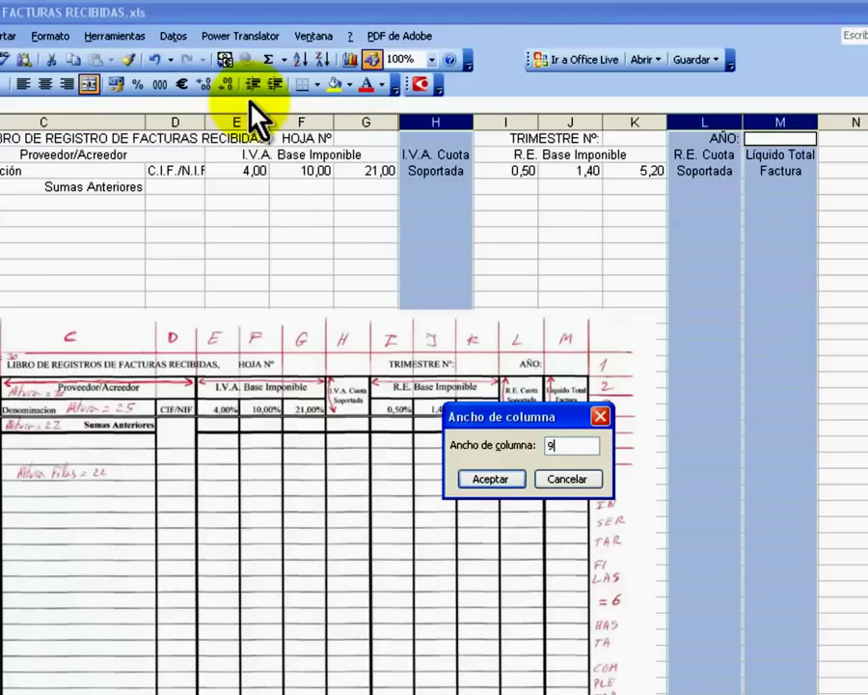
key("Return")
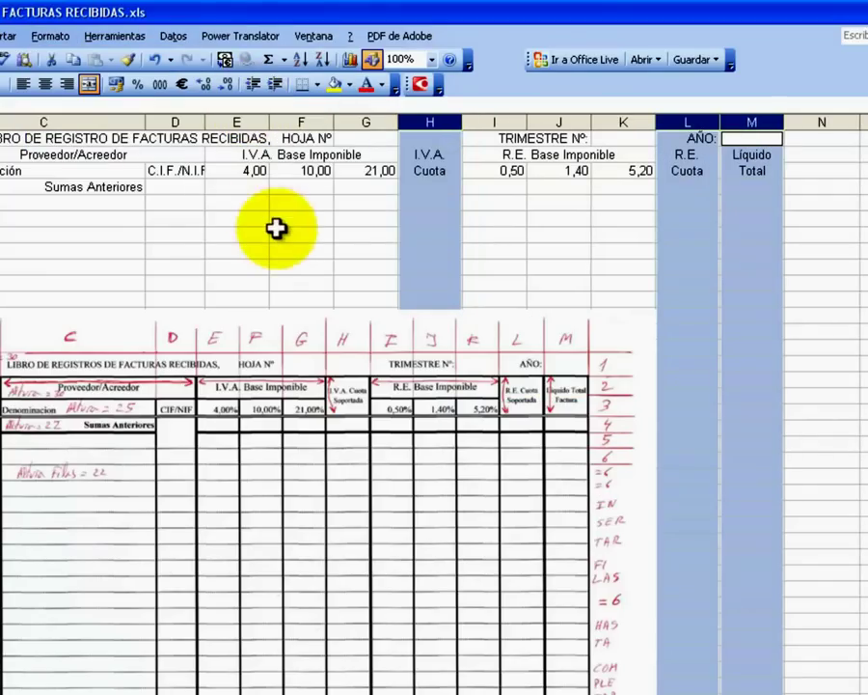
left_click(280, 237)
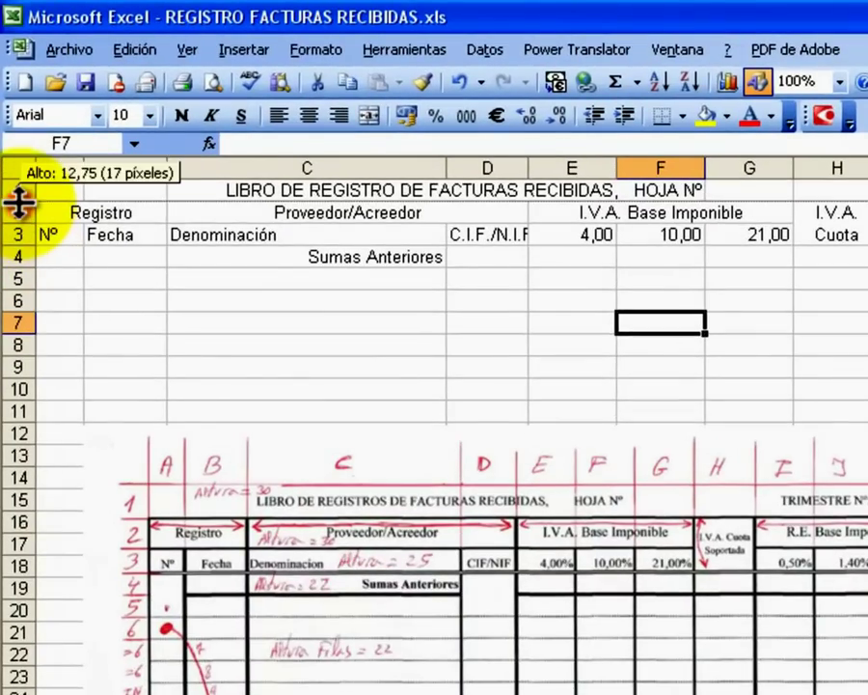
Make the title row 1 taller, with a height of 30.
left_click_drag(19, 201, 27, 231)
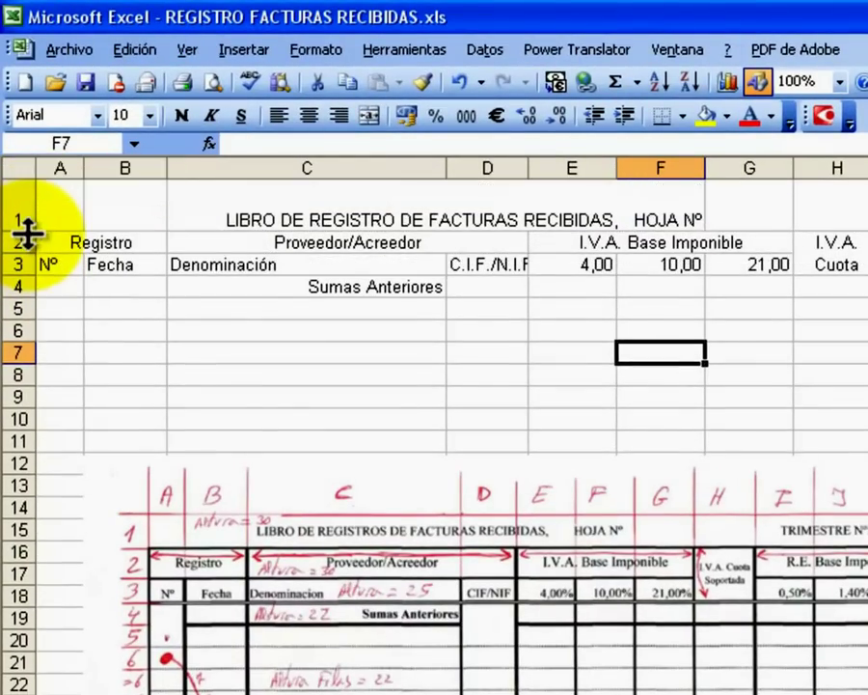
left_click(27, 232)
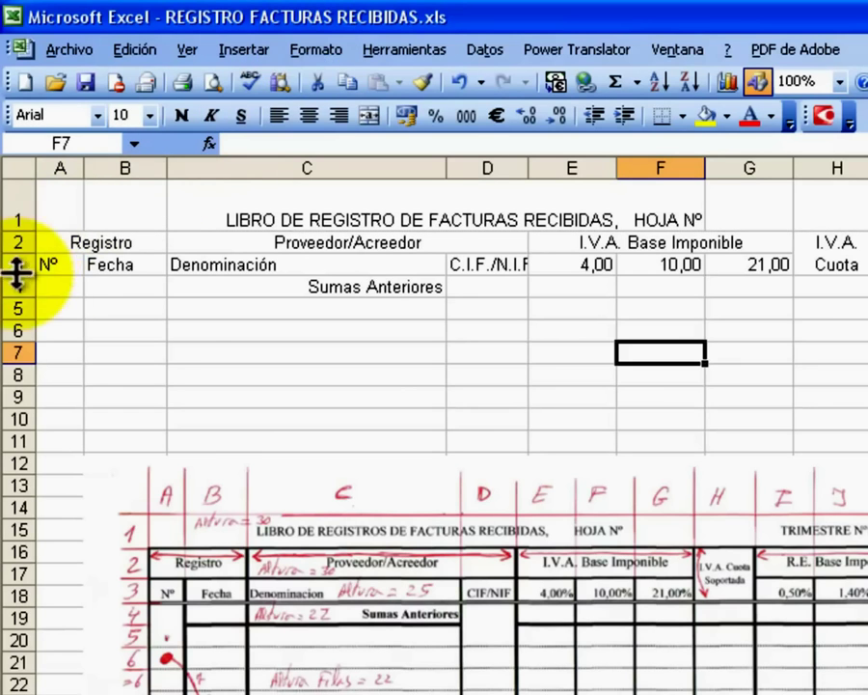
left_click(53, 216)
left_click(314, 49)
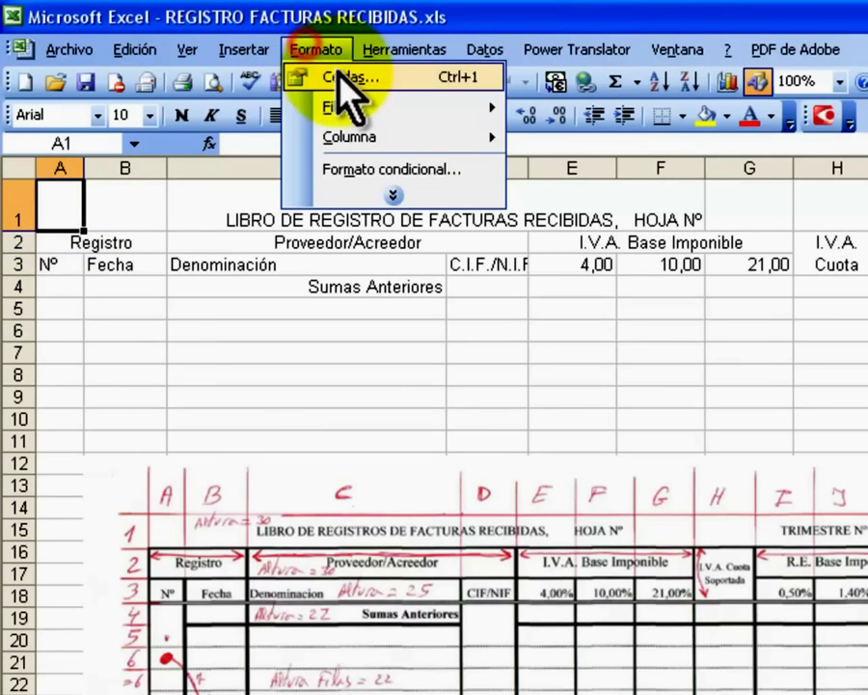
mouse_move(311, 97)
left_click(536, 97)
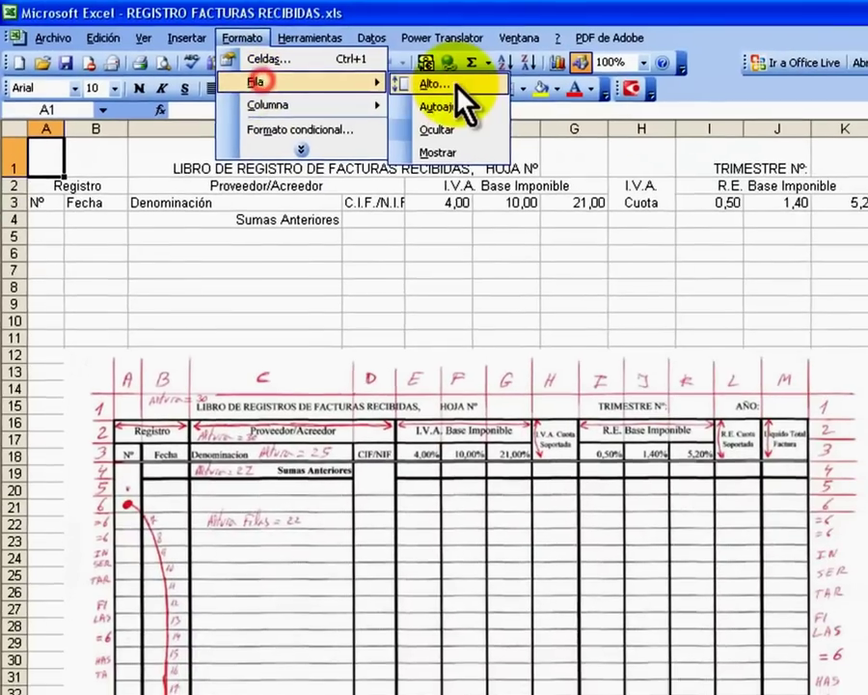
type("30")
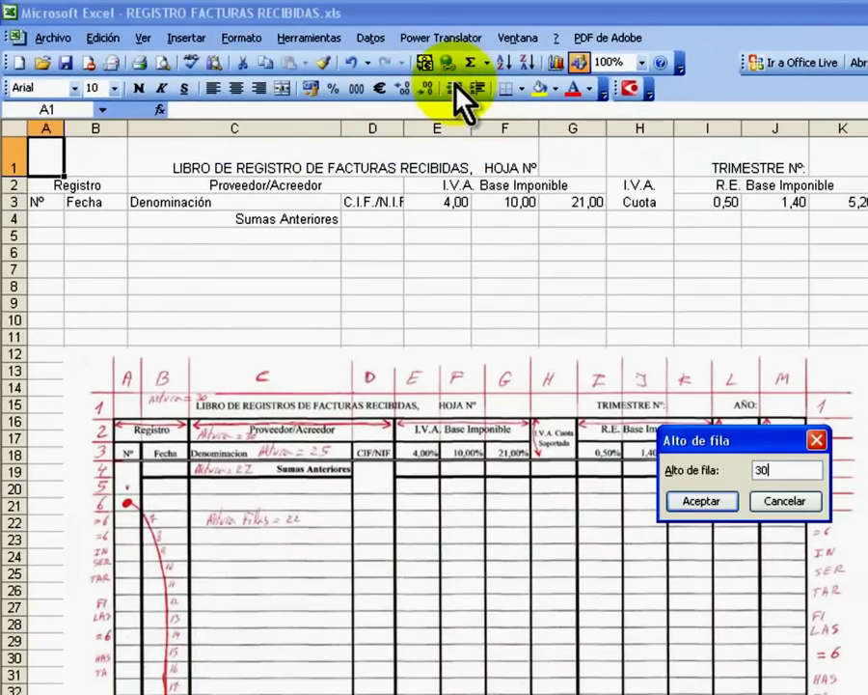
key("Return")
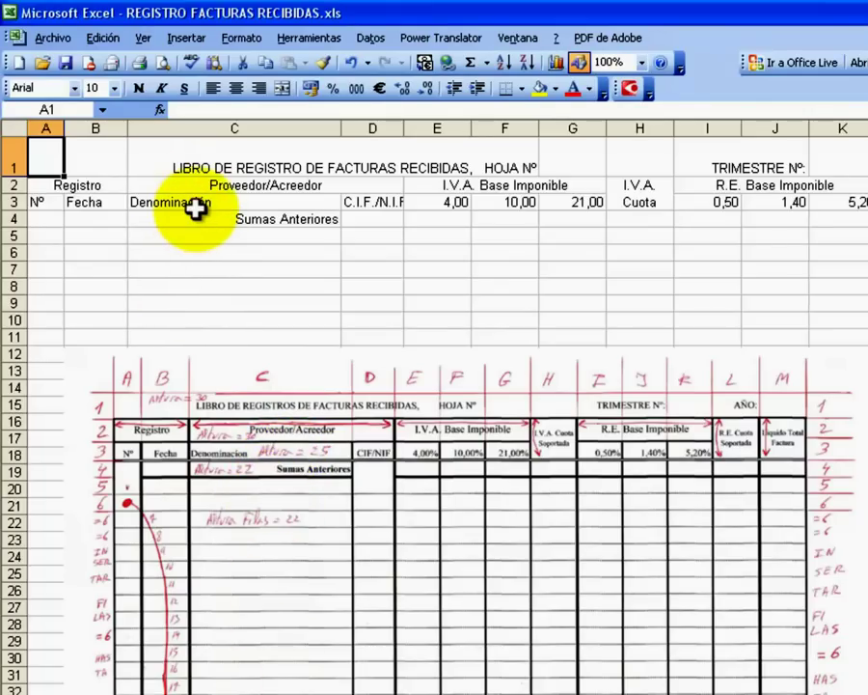
Set row 2's height to 30.
left_click(46, 187)
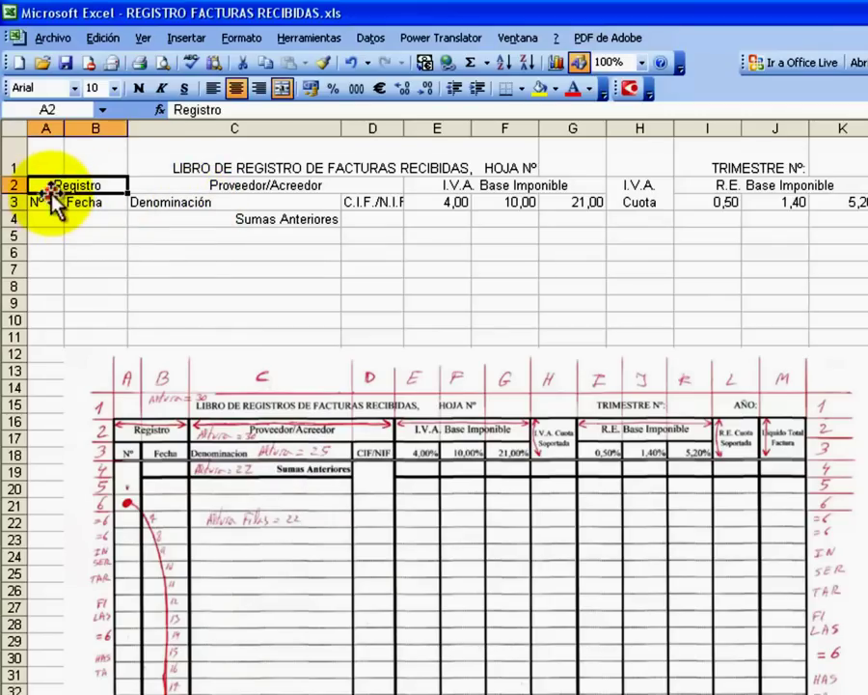
left_click(240, 38)
left_click(253, 77)
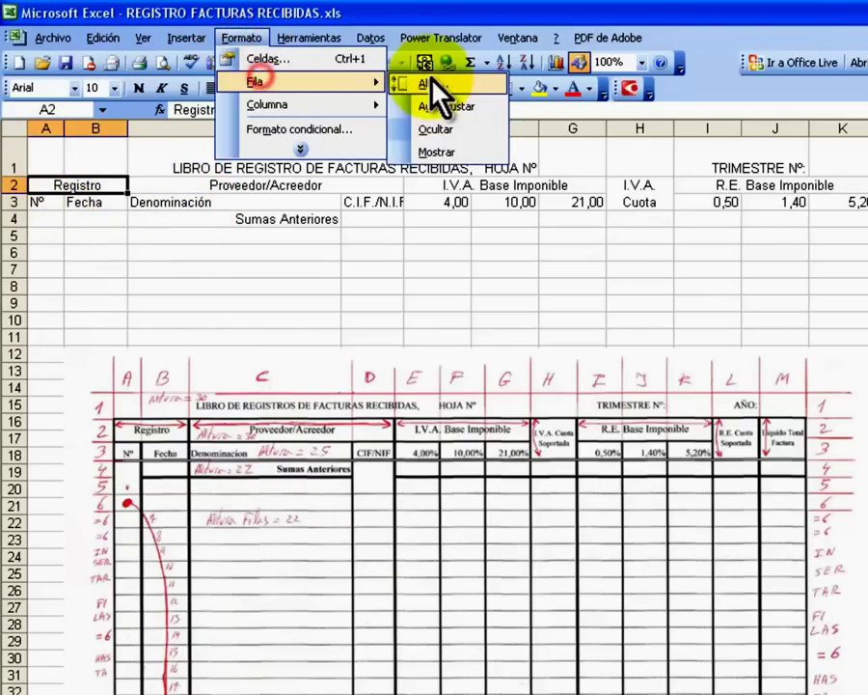
left_click(429, 79)
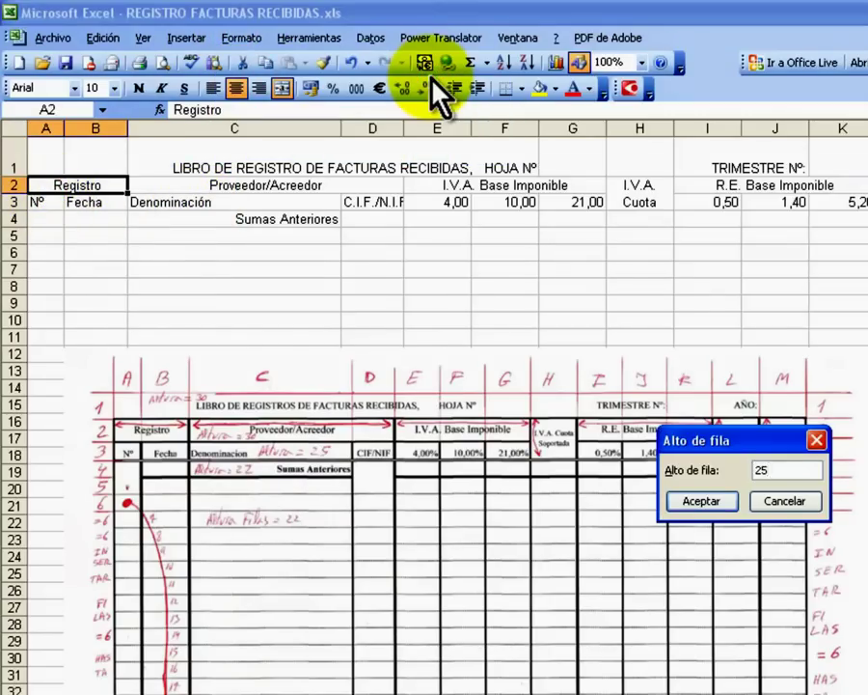
key("Return")
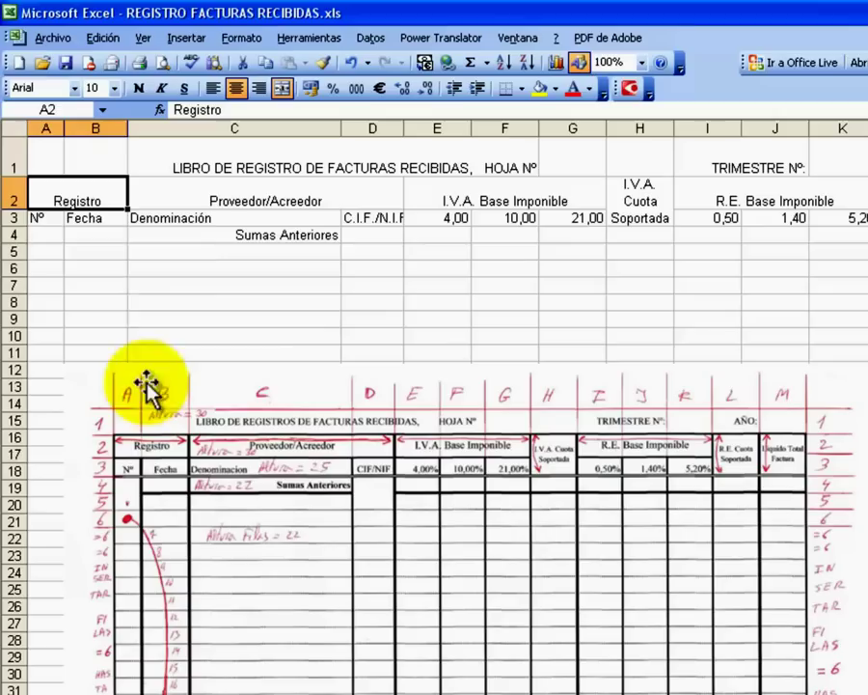
left_click(247, 38)
left_click(268, 81)
left_click(430, 83)
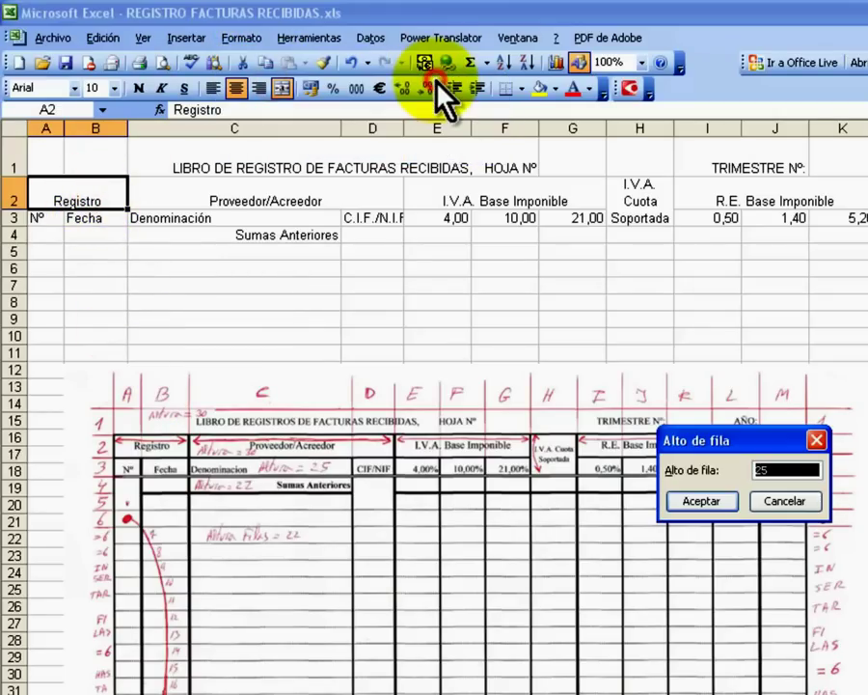
type("0")
key("Return")
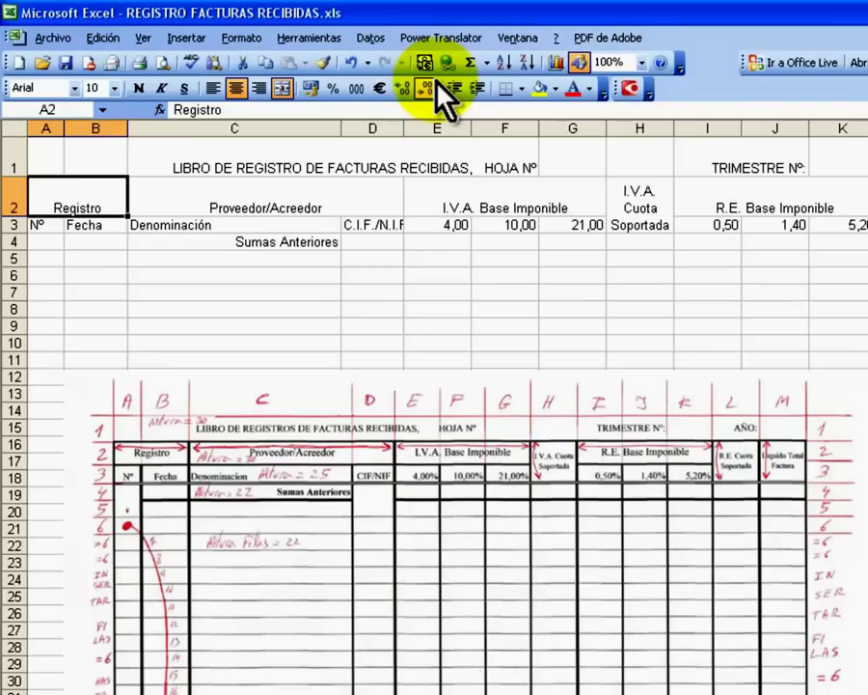
Give the heading row 3 a taller height.
left_click(45, 227)
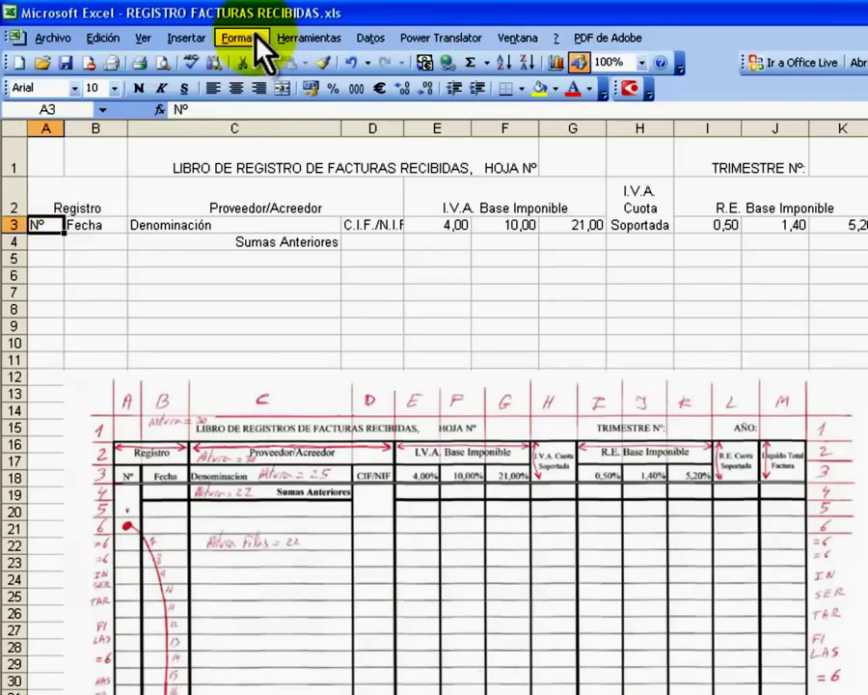
left_click(242, 38)
left_click(271, 81)
left_click(424, 87)
type("2")
key("Return")
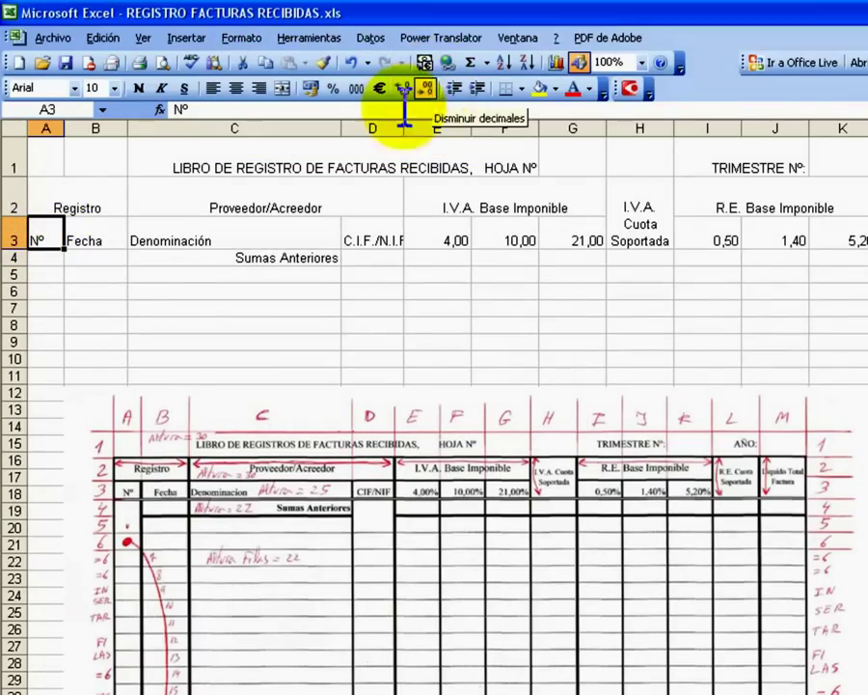
Set the Sumas Anteriores row 4 to a height of 22.
left_click(140, 260)
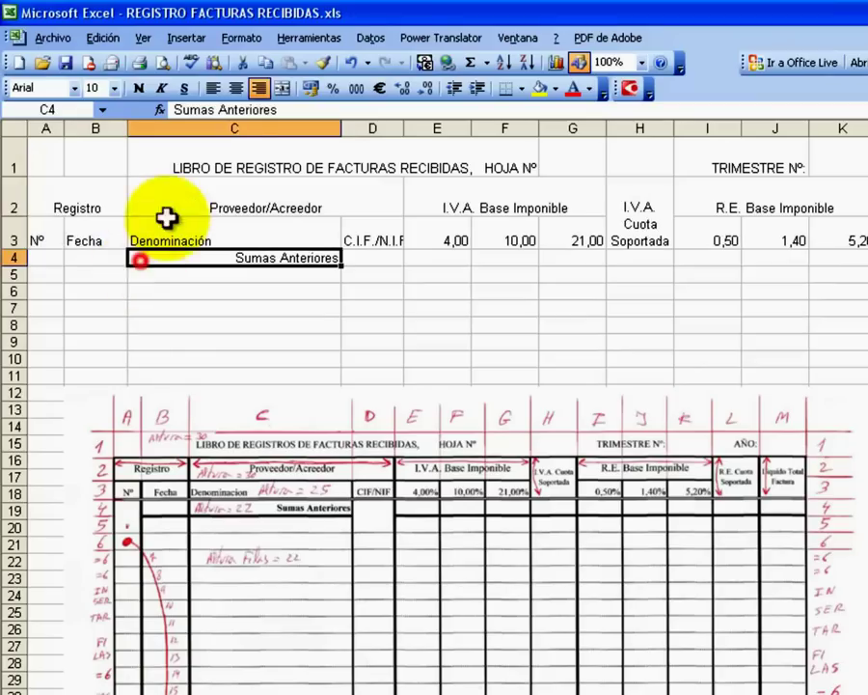
left_click(242, 38)
left_click(256, 81)
left_click(402, 83)
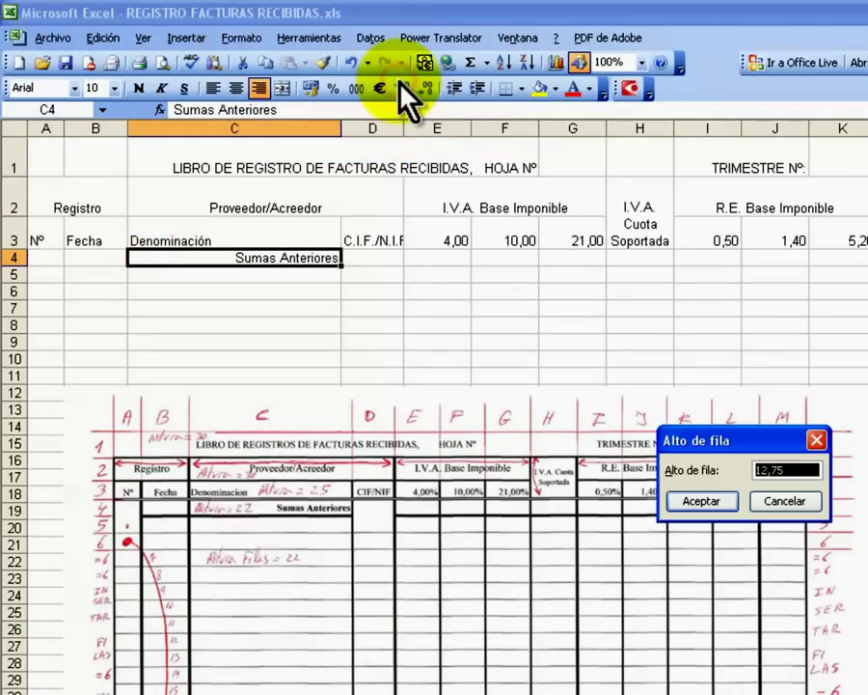
key("Return")
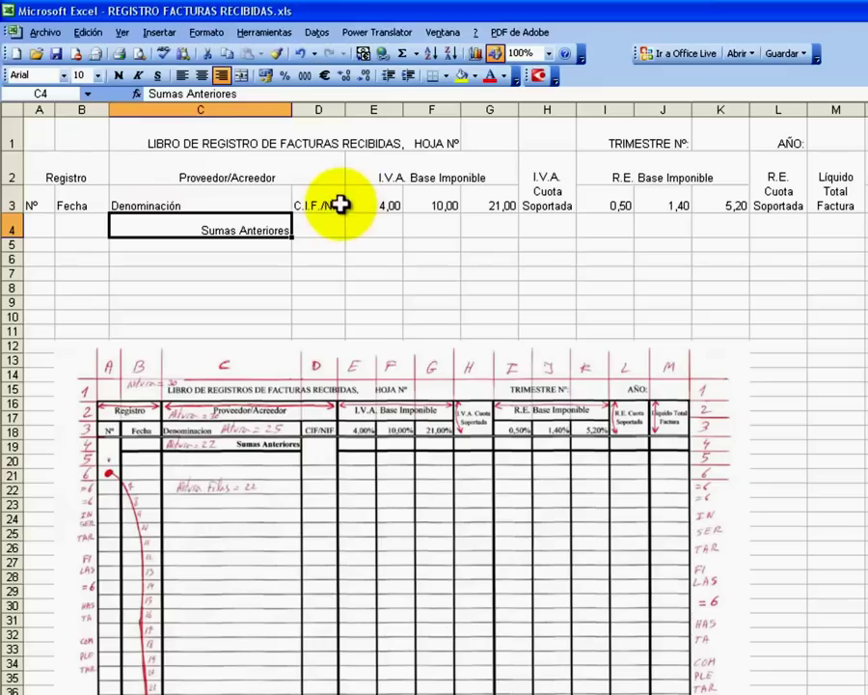
Apply Arial size 9 to the header rows 1–4.
left_click(341, 204)
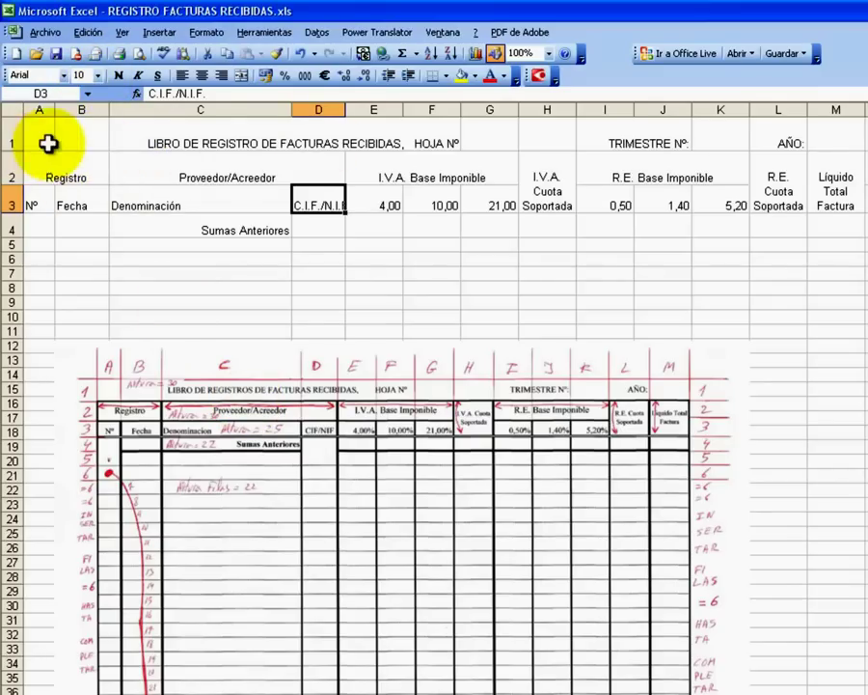
mouse_move(41, 140)
left_mouse_down()
mouse_move(206, 133)
mouse_move(835, 220)
mouse_move(836, 227)
left_mouse_up()
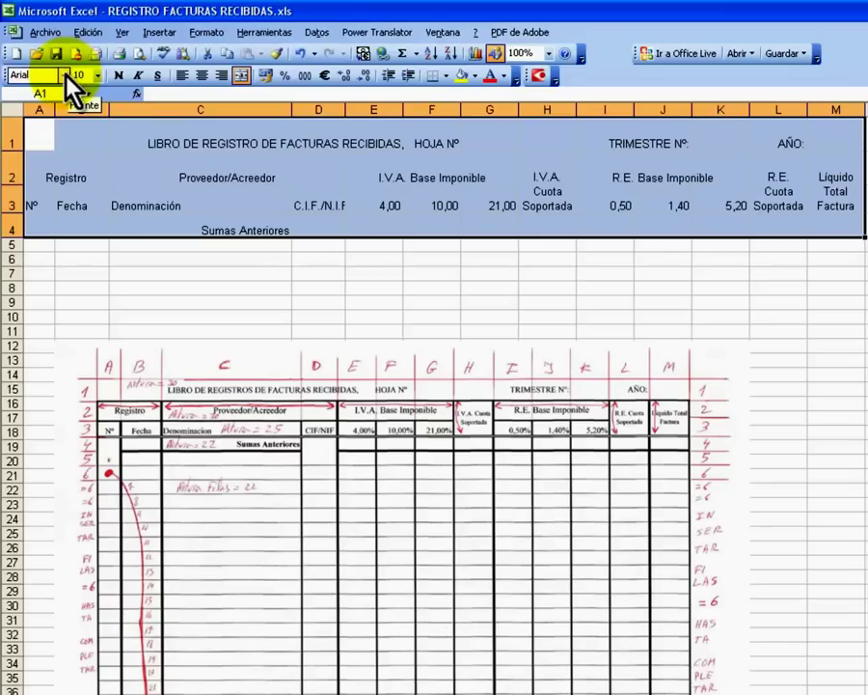
left_click(63, 75)
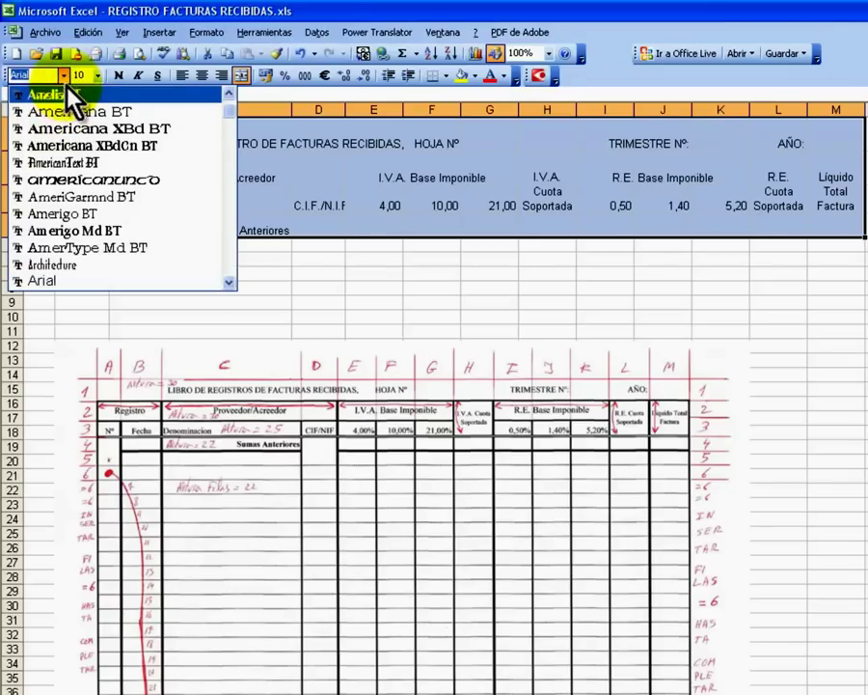
left_click(79, 77)
left_click(98, 76)
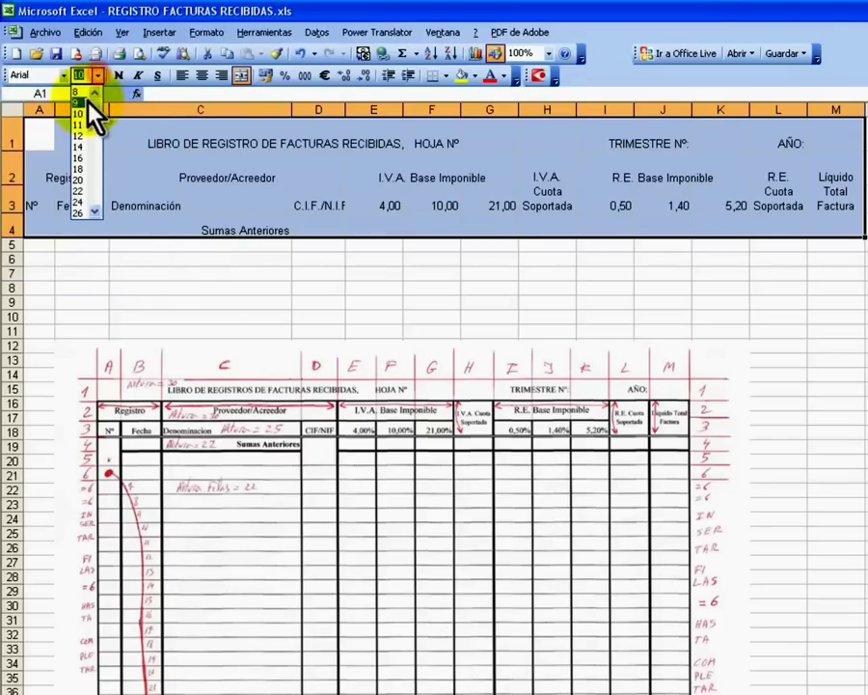
left_click(80, 100)
left_click(179, 144)
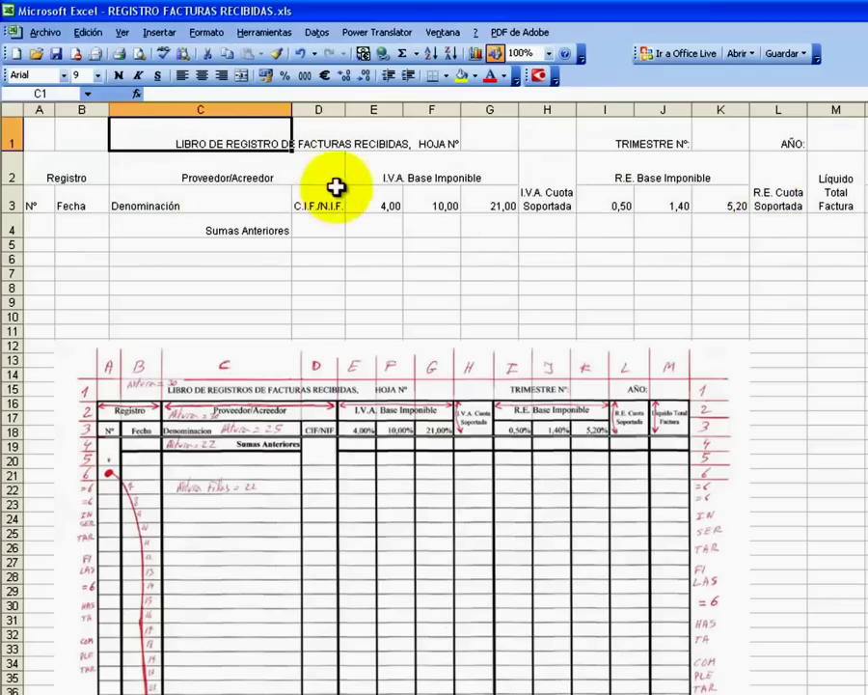
left_click(90, 175)
left_click_drag(89, 175, 813, 178)
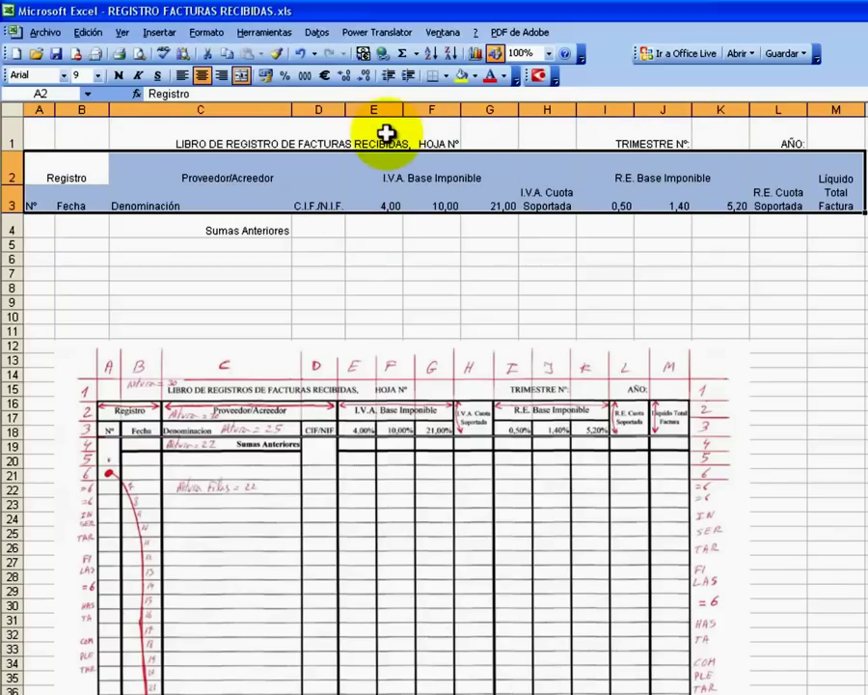
Bold the HOJA Nº, TRIMESTRE Nº and Sumas Anteriores labels.
left_click(443, 142)
left_click(673, 142, "ctrl")
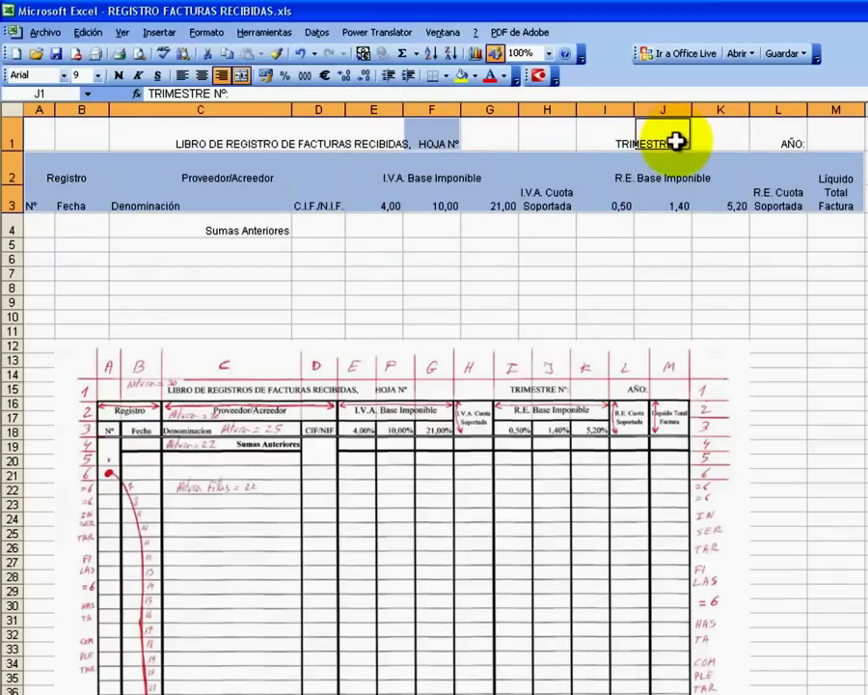
left_click(267, 230)
left_click(118, 76)
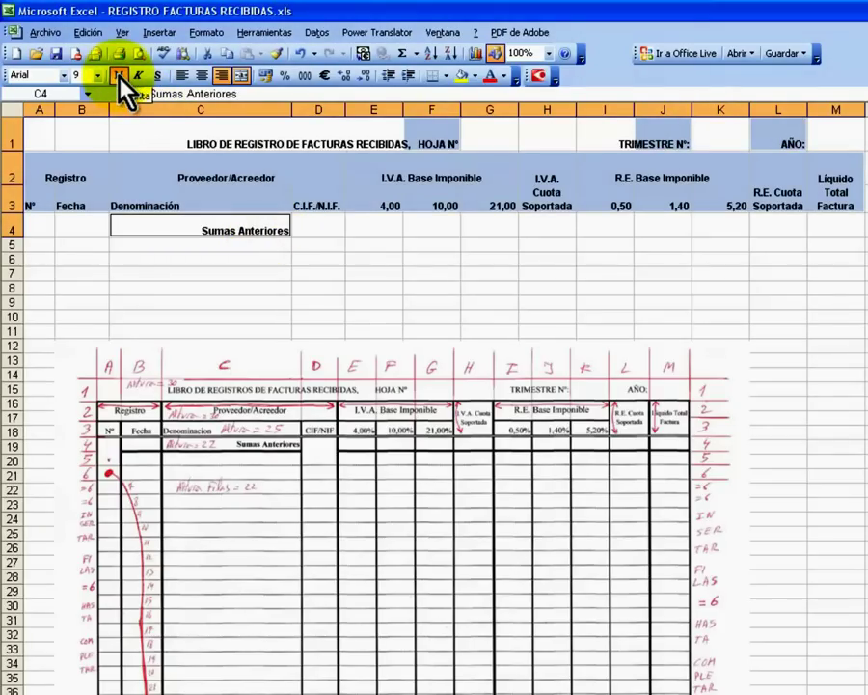
left_click(323, 178)
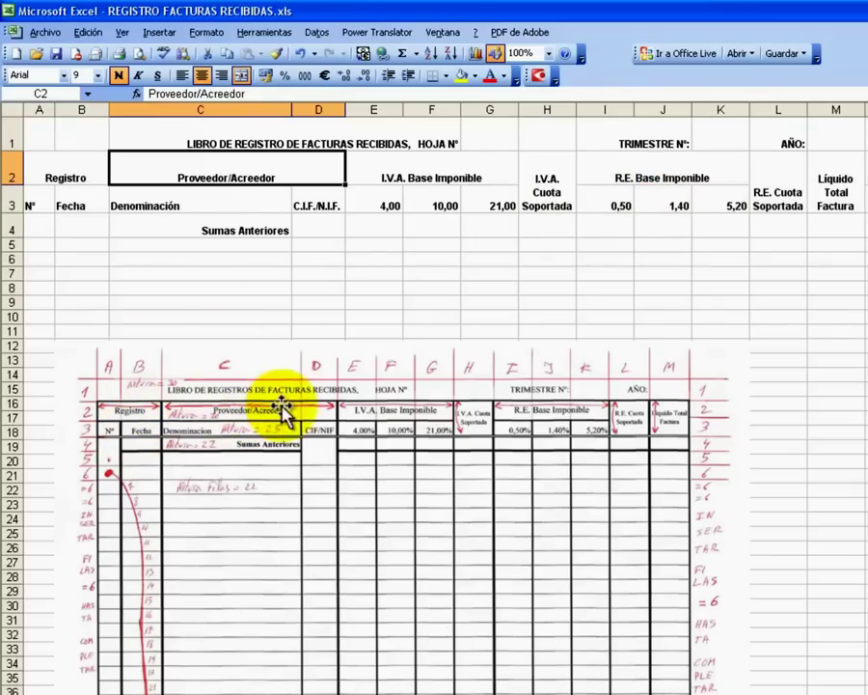
left_click_drag(48, 176, 821, 186)
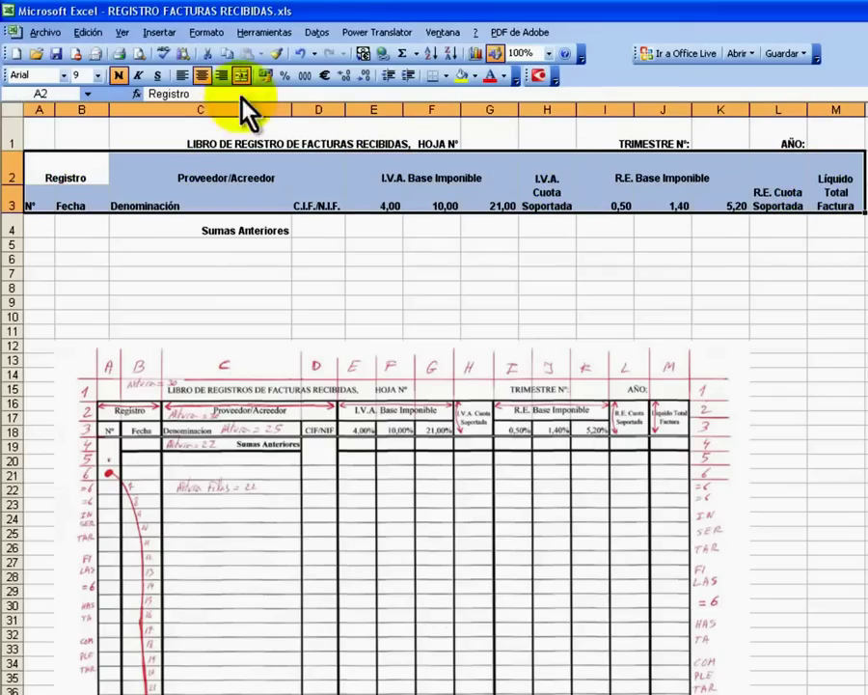
Centre header cells A2:M3 horizontally and vertically, then undo the change.
left_click(206, 32)
left_click(228, 51)
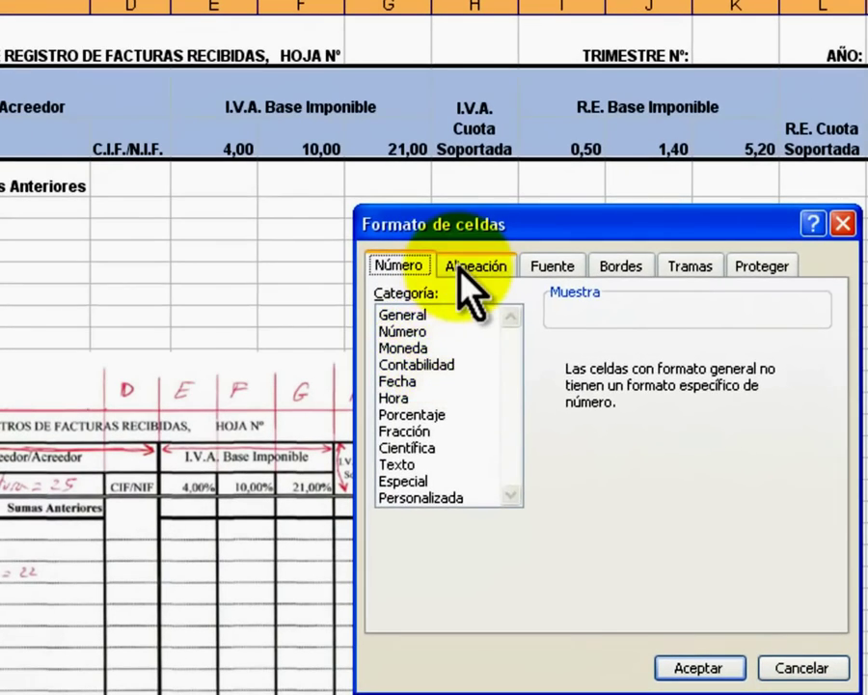
left_click(463, 267)
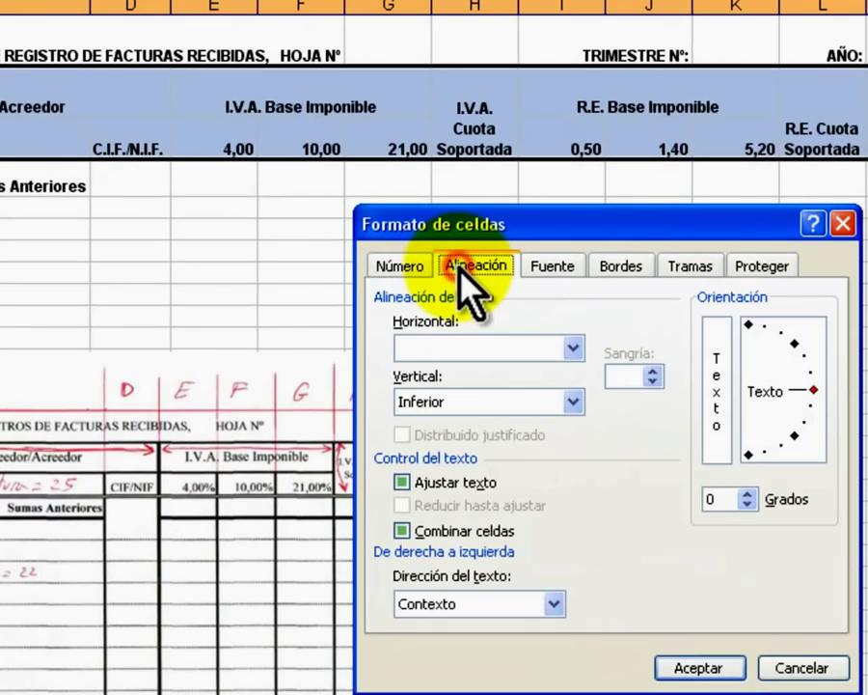
left_click(572, 347)
left_click(473, 405)
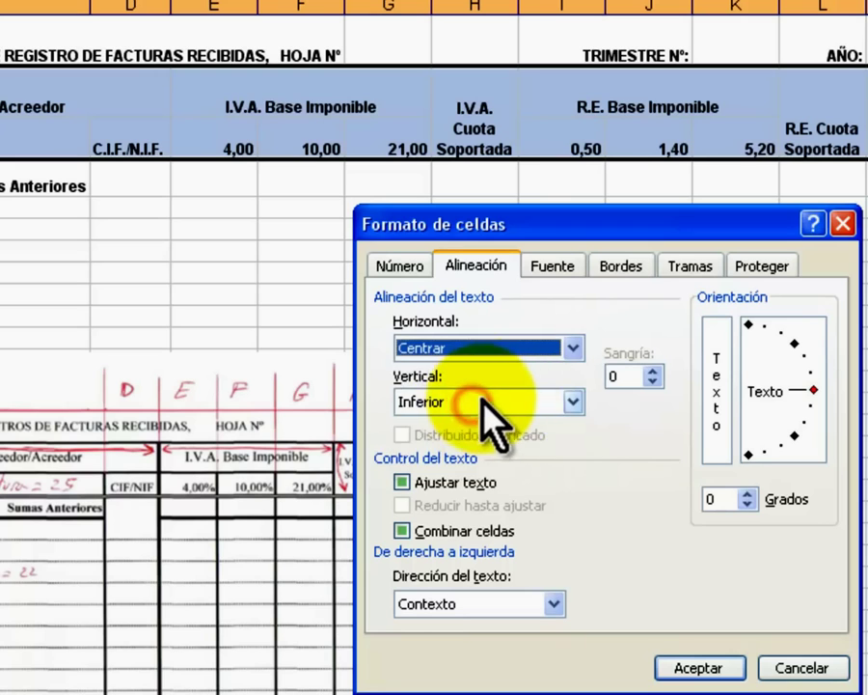
left_click(573, 401)
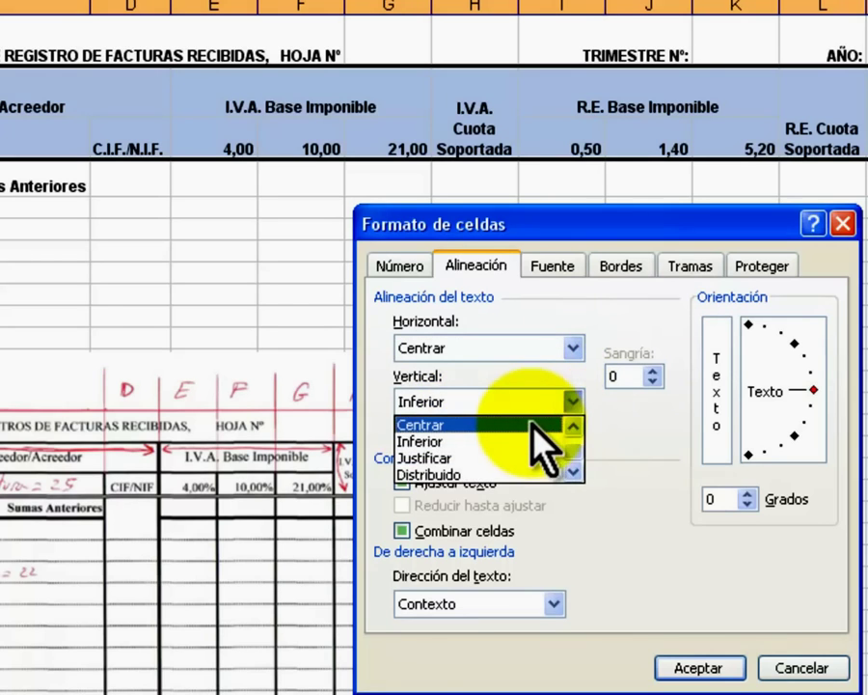
left_click(531, 425)
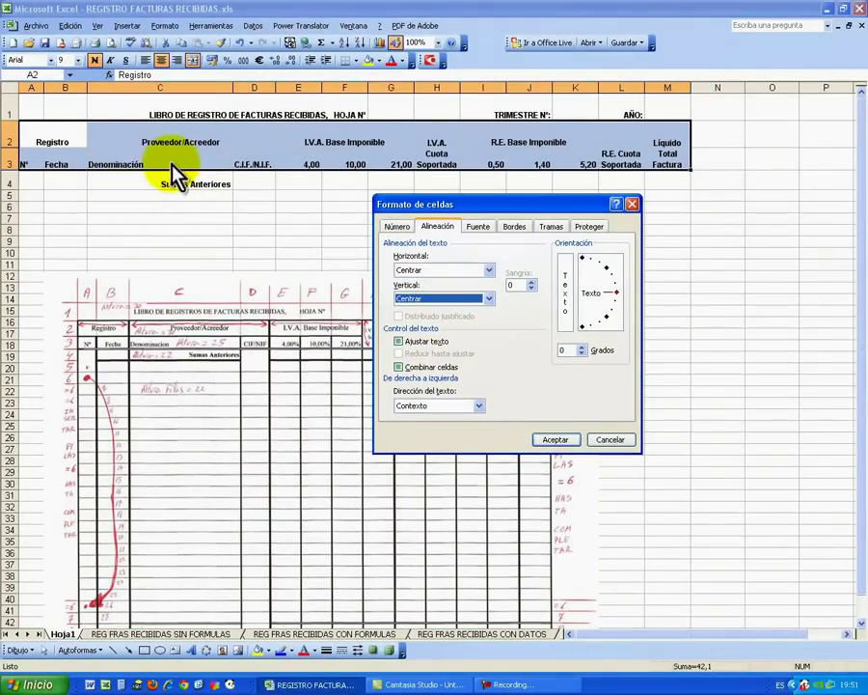
left_click(558, 440)
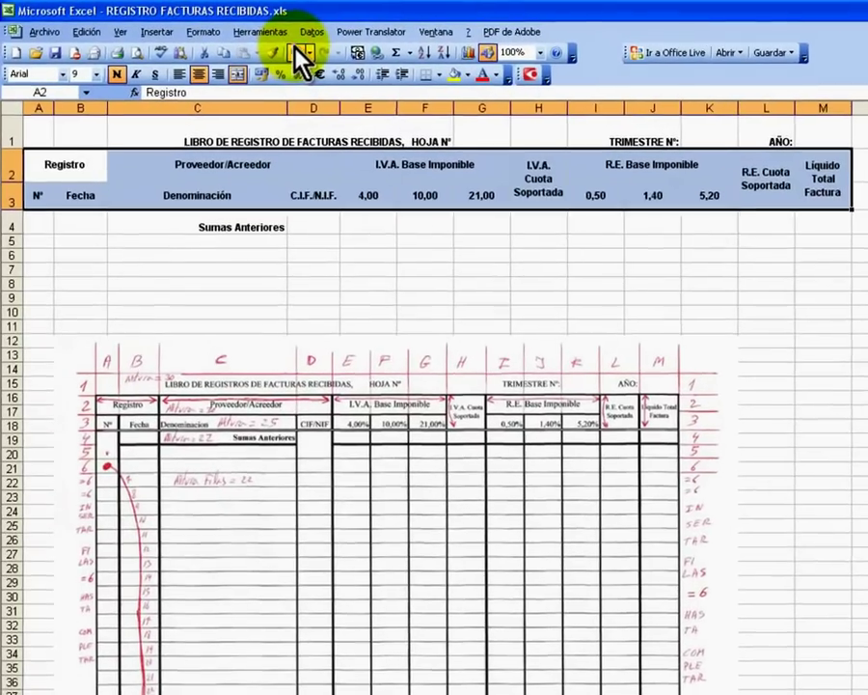
left_click(238, 42)
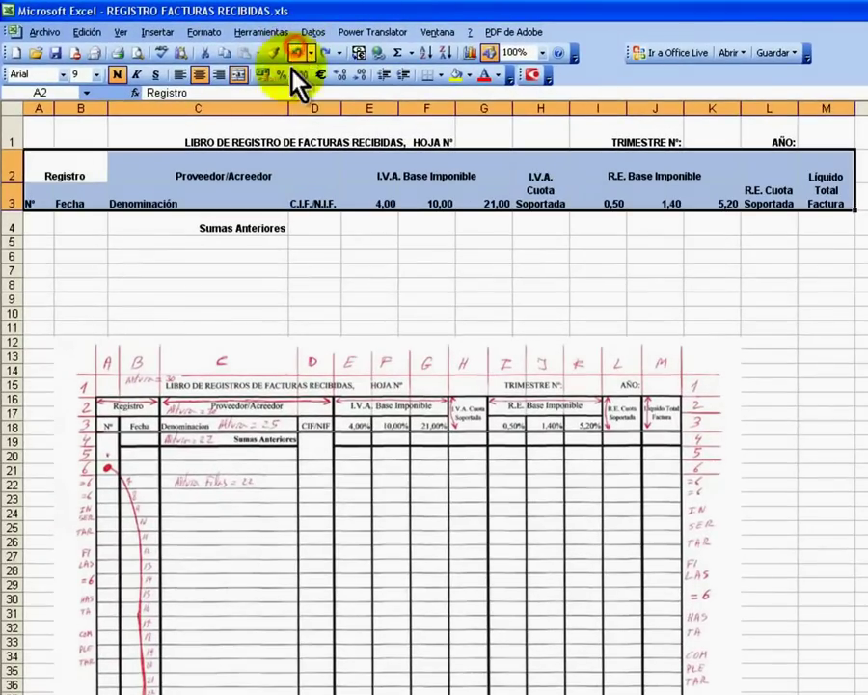
Reapply Centrar for both horizontal and vertical alignment on the header cells A2:M3.
left_click(205, 32)
left_click(229, 51)
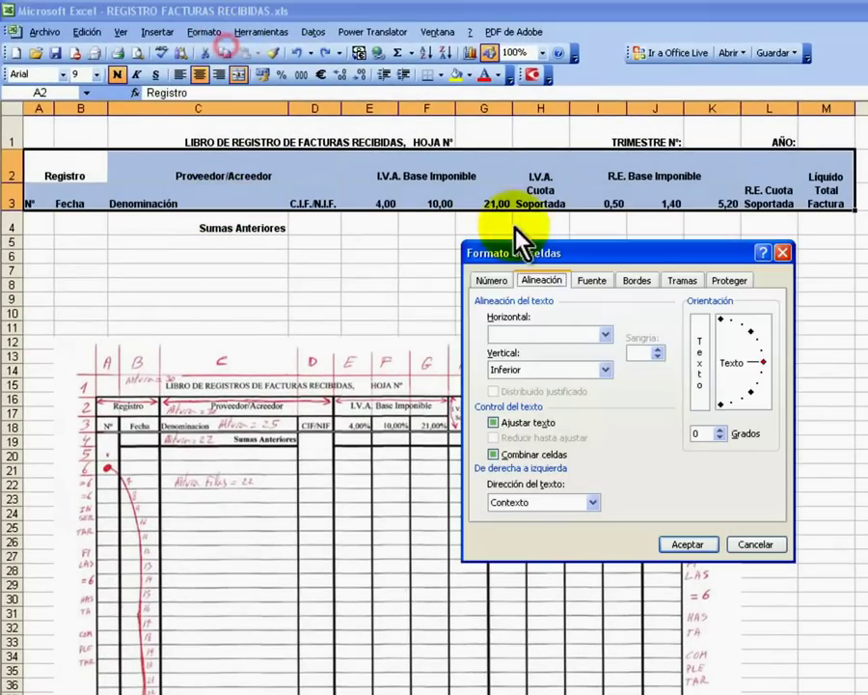
left_click(606, 335)
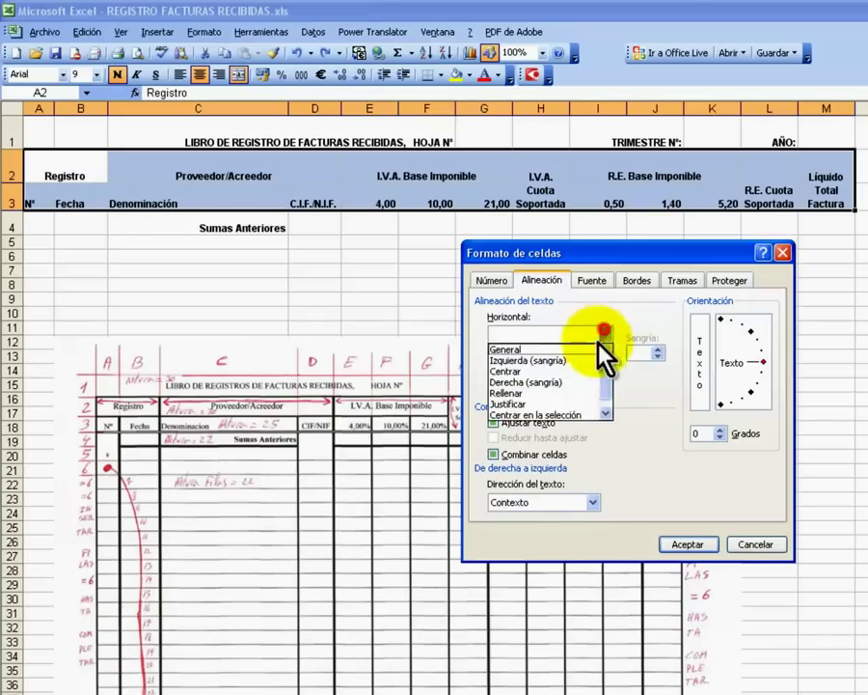
left_click(513, 369)
left_click(606, 370)
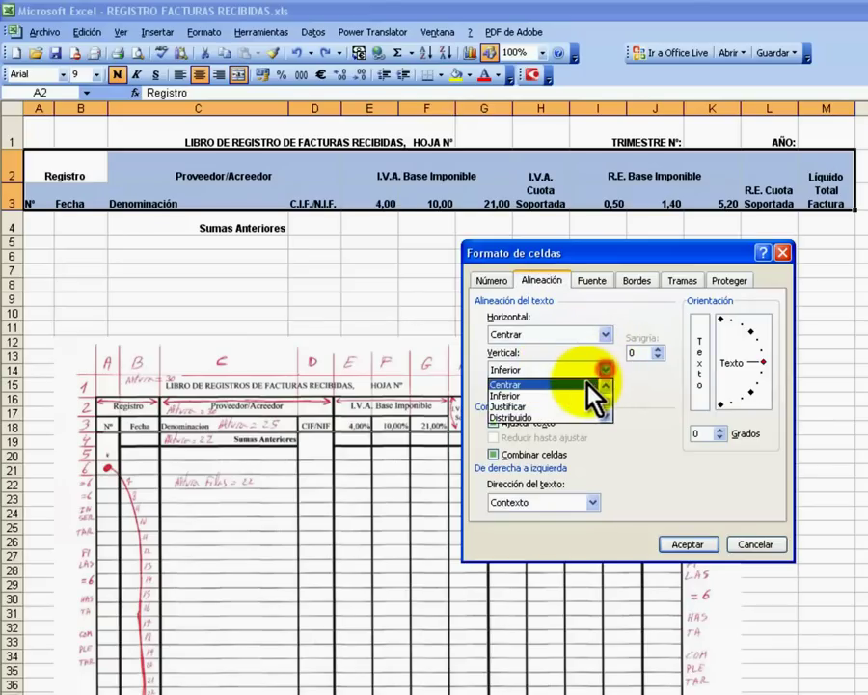
left_click(579, 387)
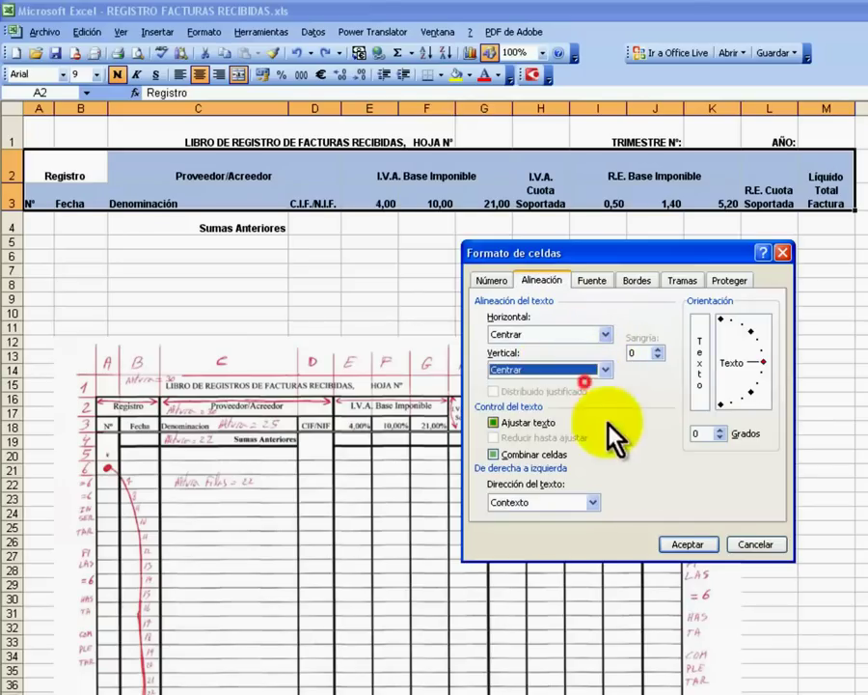
left_click(688, 545)
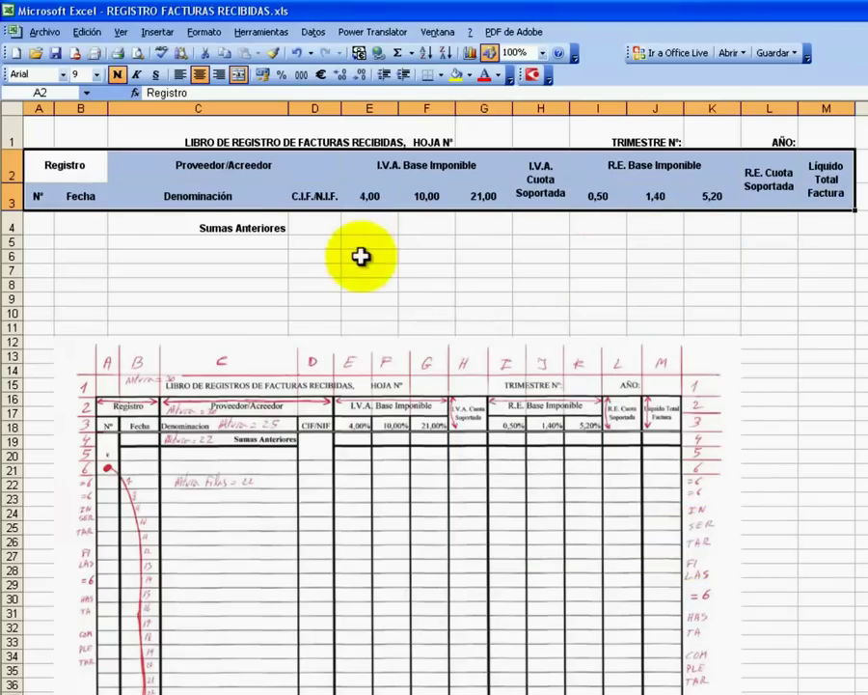
Select the header block A2:M4, including the Sumas Anteriores row.
left_click(260, 228)
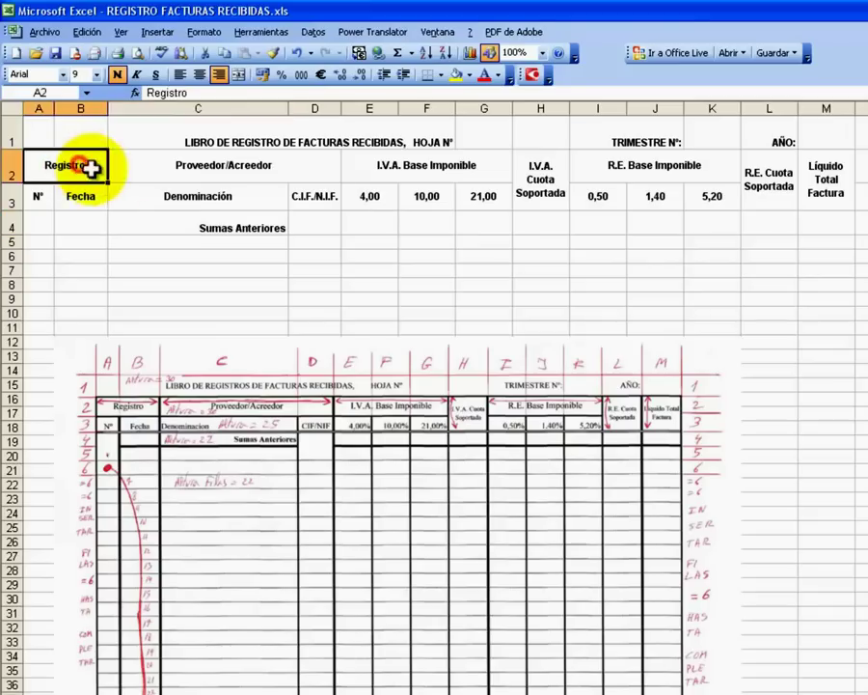
left_click_drag(87, 166, 178, 174)
left_click(175, 164)
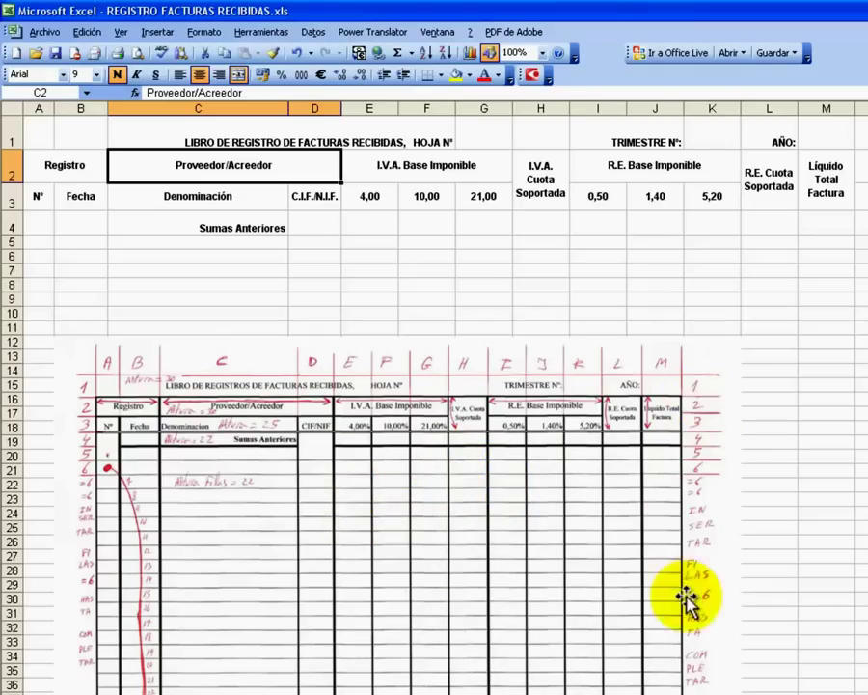
left_click(77, 169)
left_click_drag(78, 169, 821, 197)
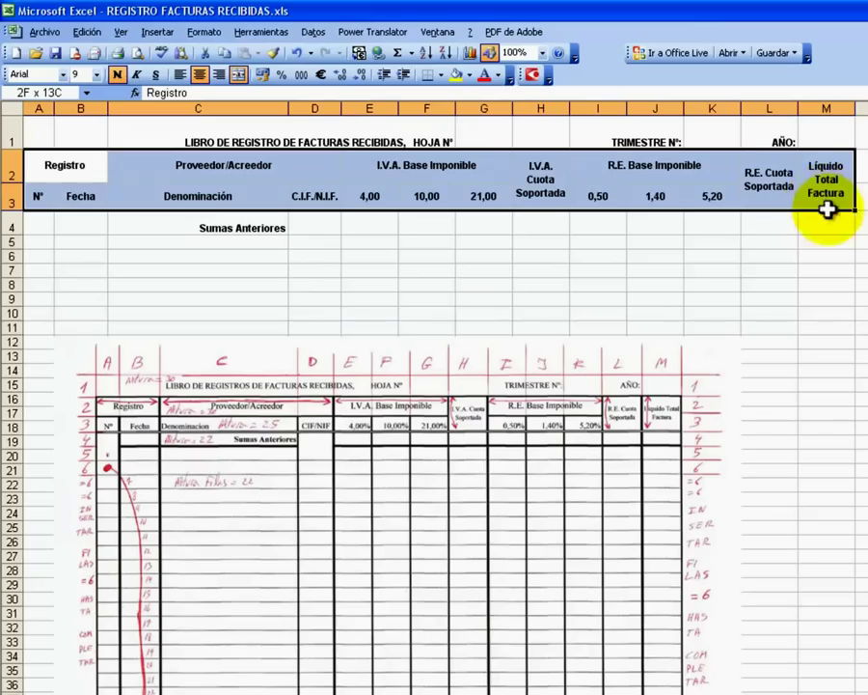
left_click_drag(821, 196, 821, 224)
Apply an outline plus inner horizontal and vertical borders to A2:M4.
right_click(675, 180)
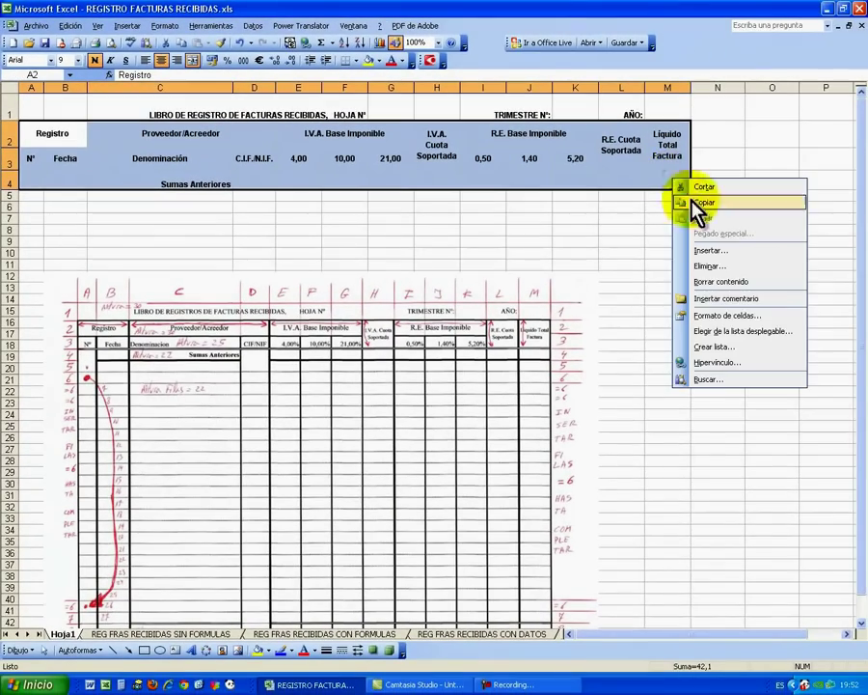
left_click(753, 316)
left_click_drag(733, 195, 550, 281)
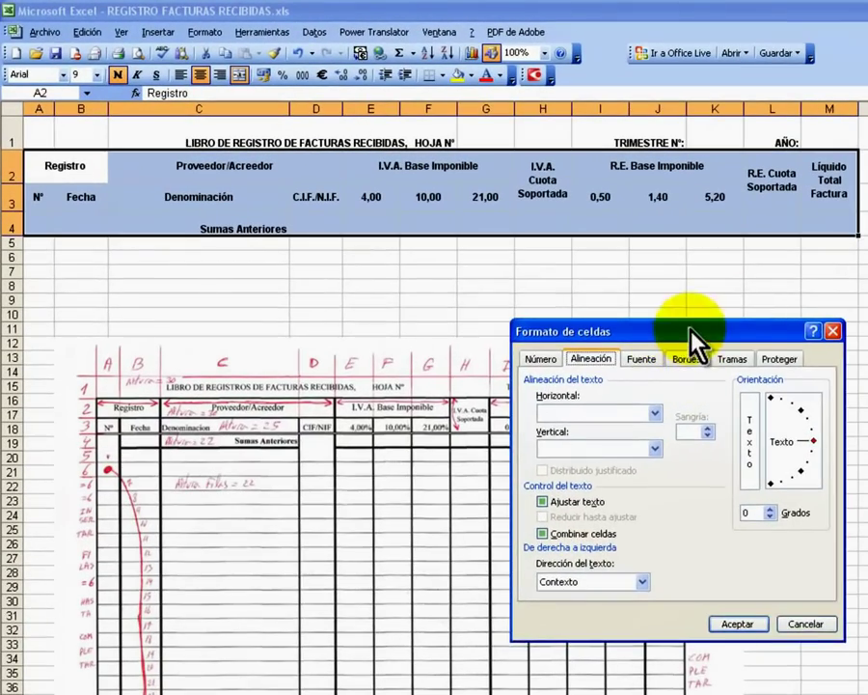
left_click_drag(689, 330, 867, 274)
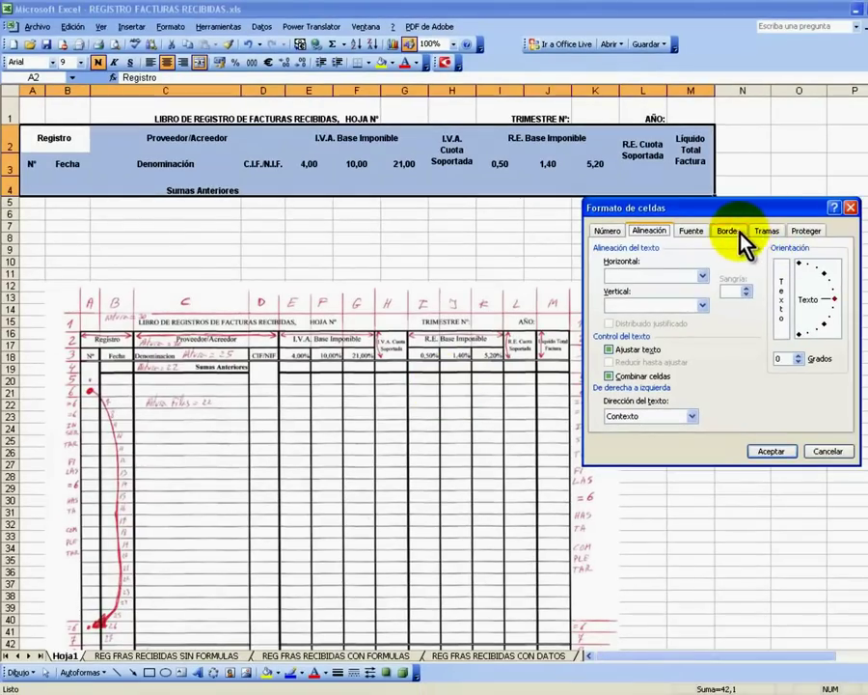
left_click(729, 232)
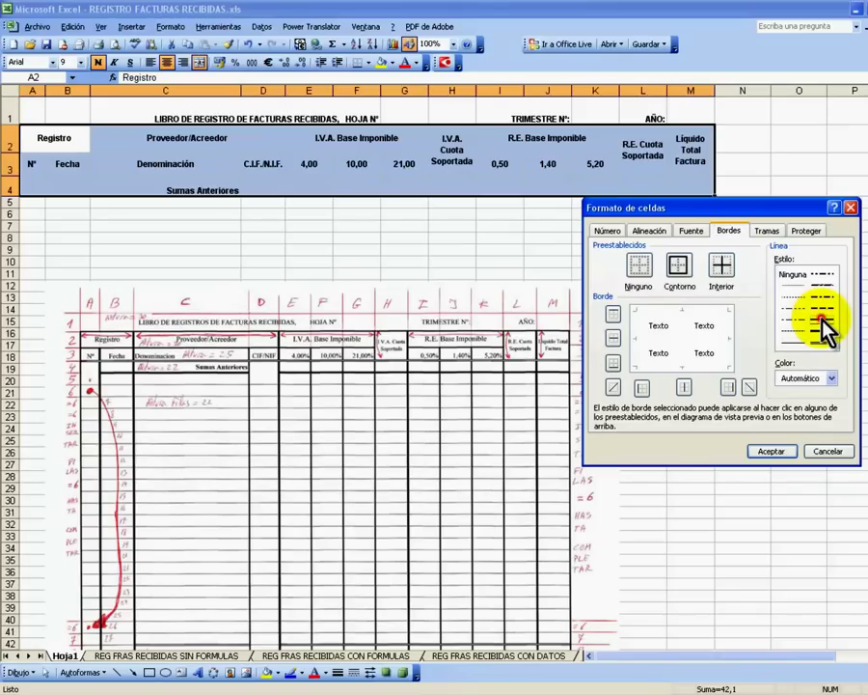
left_click(679, 266)
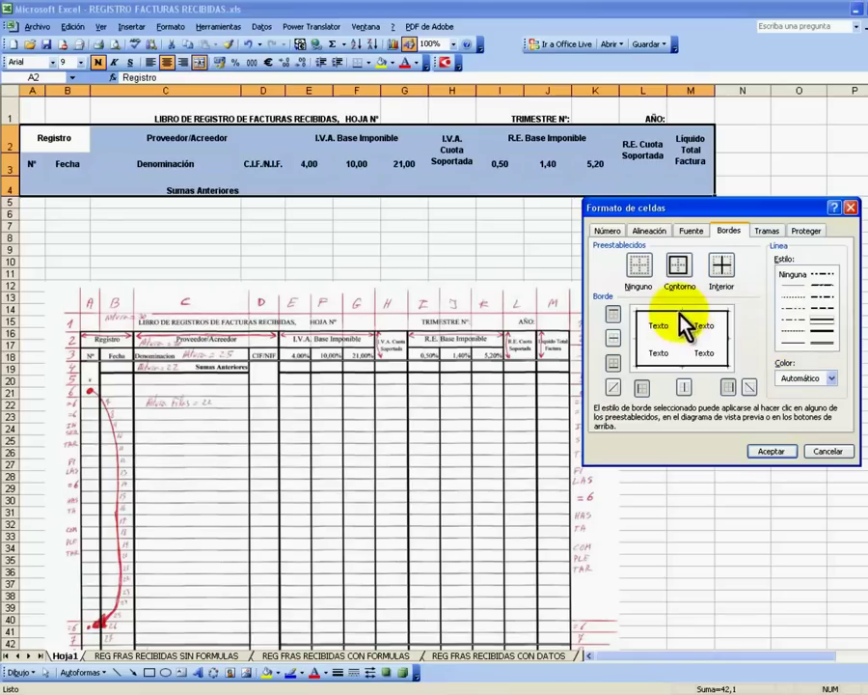
left_click(687, 388)
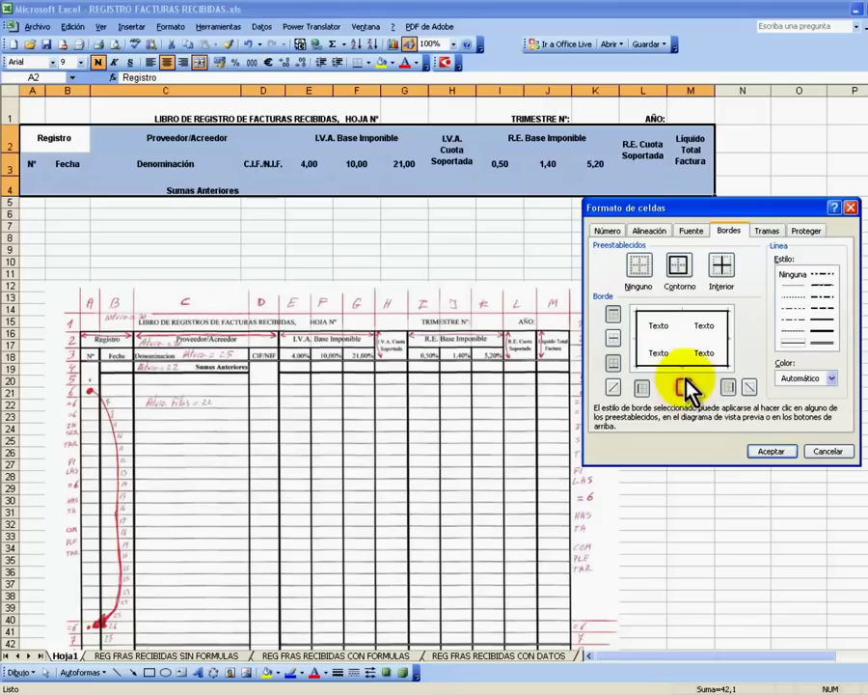
left_click(687, 388)
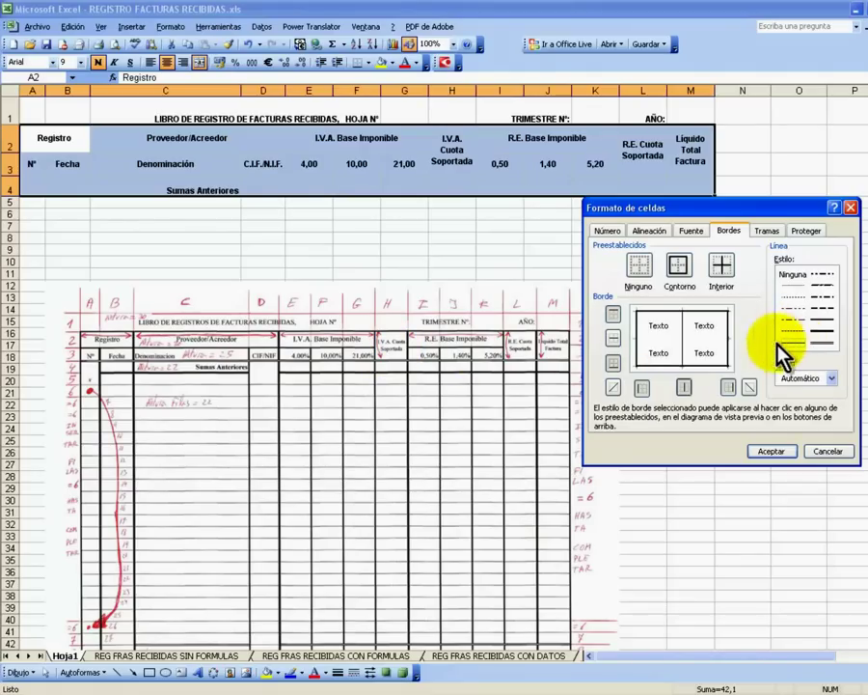
left_click(709, 338)
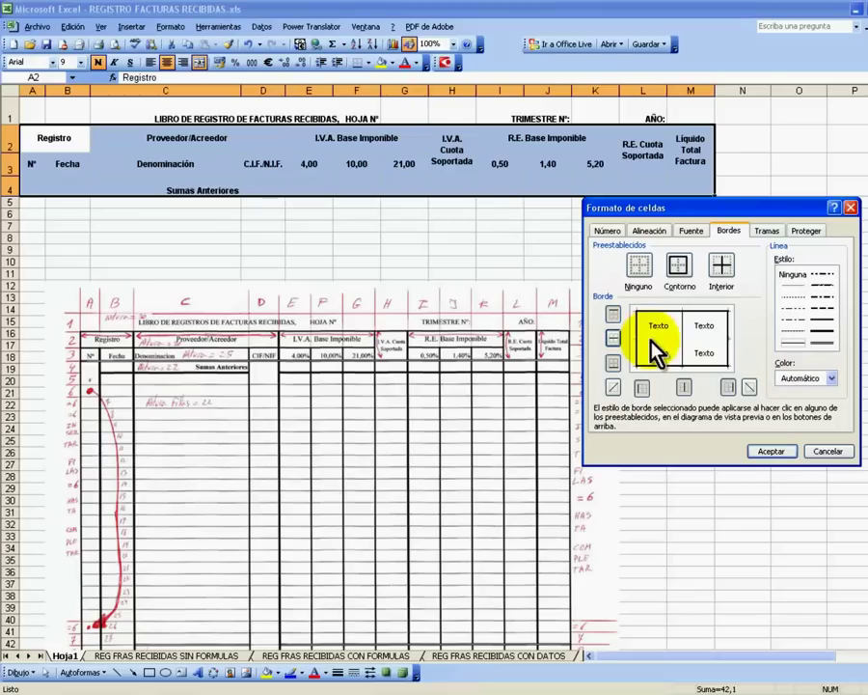
left_click(771, 450)
left_click(460, 241)
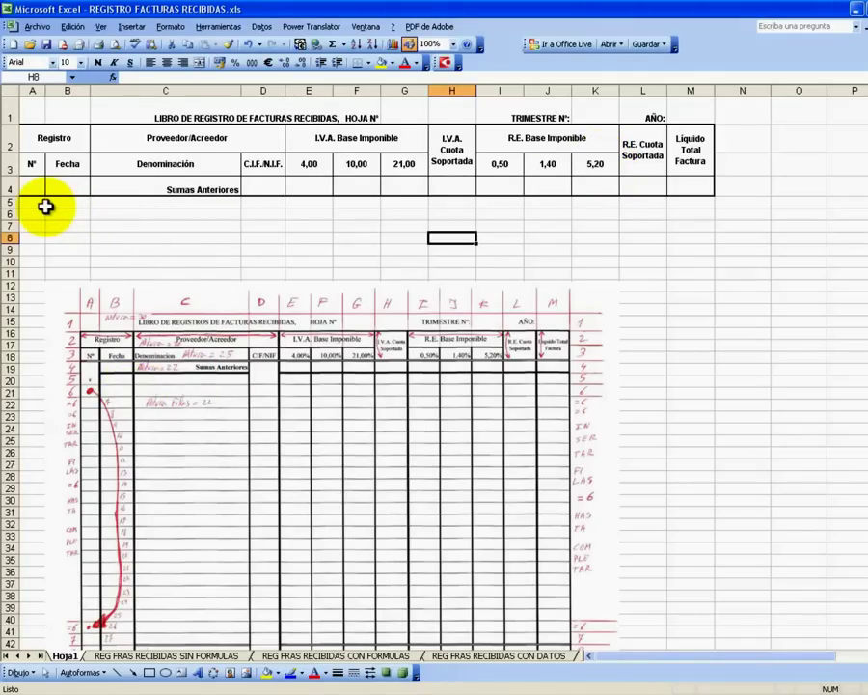
Select entry rows A5:M8 and bring up Formato de celdas with Ctrl+1.
left_click_drag(35, 204, 695, 246)
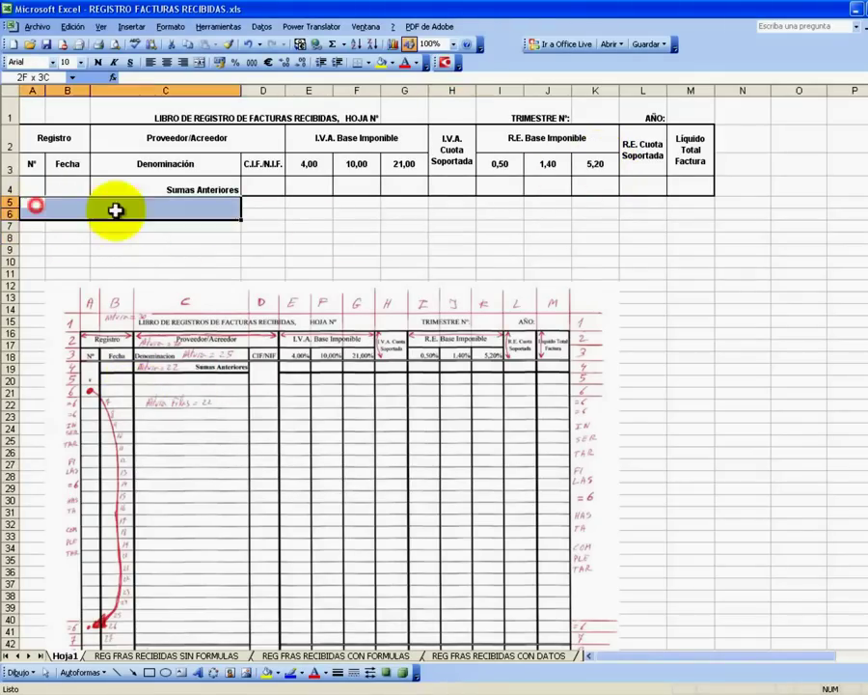
left_click(693, 225)
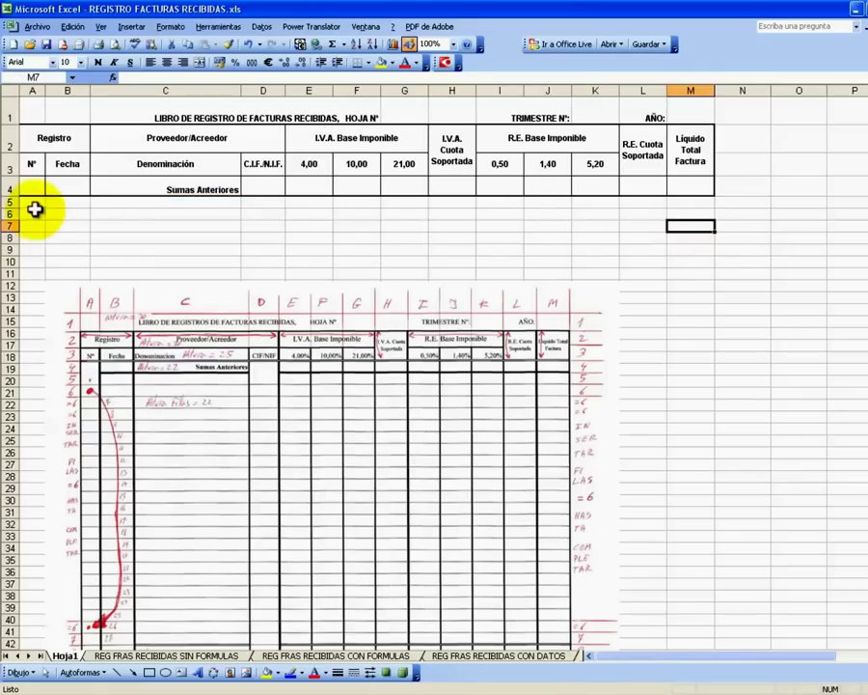
mouse_move(32, 204)
left_mouse_down()
mouse_move(688, 209)
mouse_move(693, 232)
mouse_move(691, 201)
mouse_move(700, 239)
left_mouse_up()
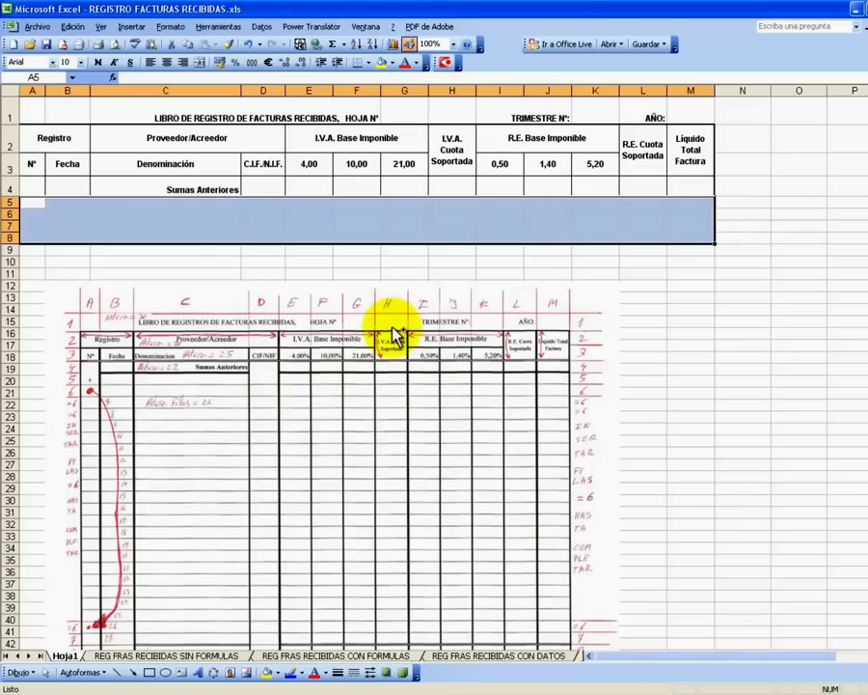
key("ctrl+1")
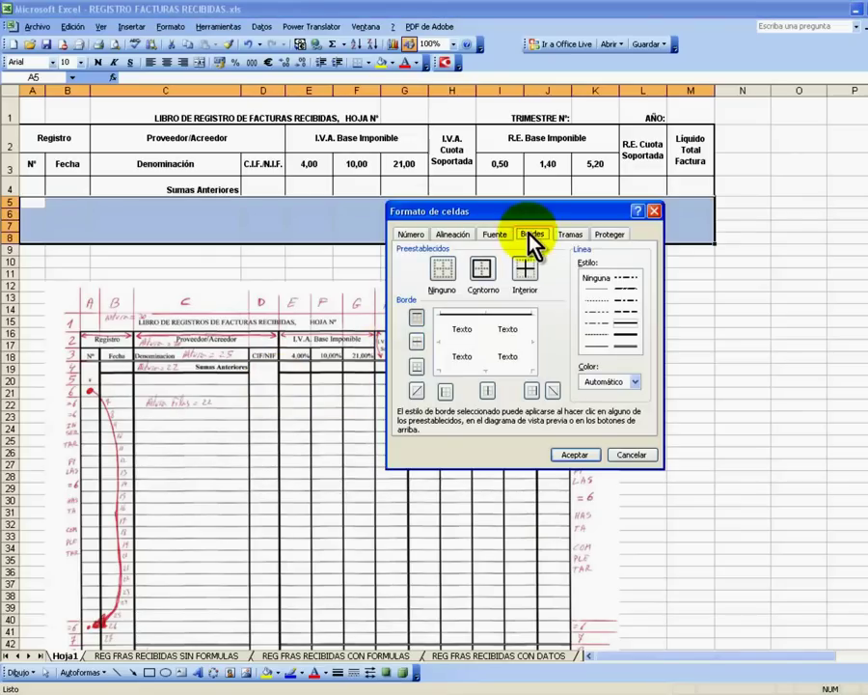
left_click_drag(538, 211, 349, 289)
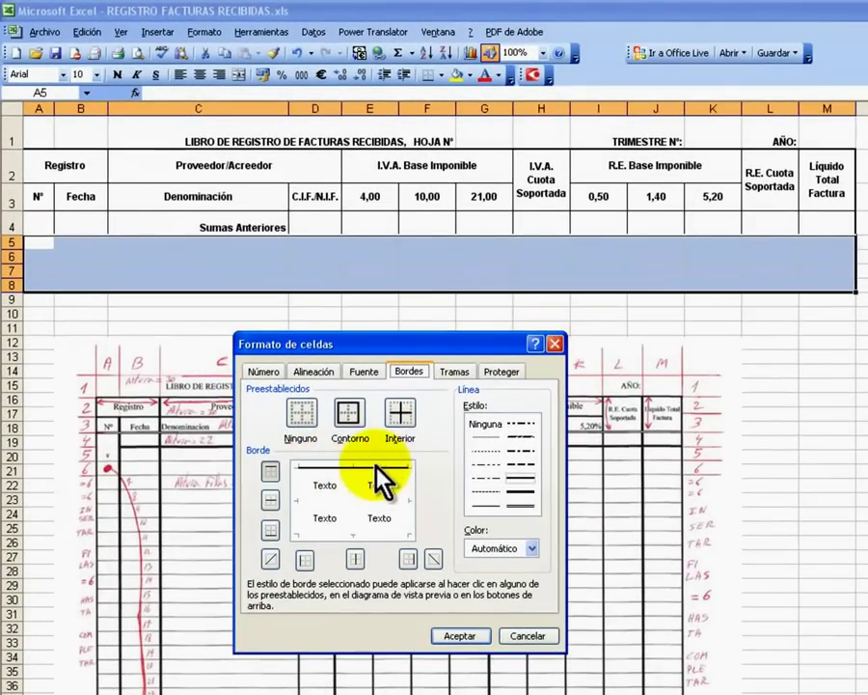
mouse_move(401, 344)
left_mouse_down()
mouse_move(815, 473)
mouse_move(808, 487)
left_mouse_up()
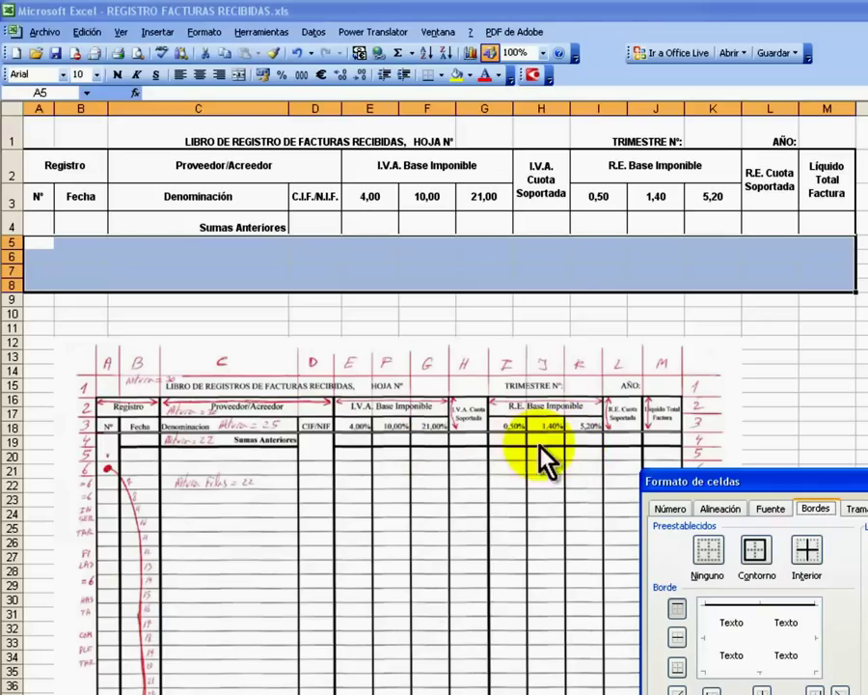
left_click_drag(773, 474, 813, 318)
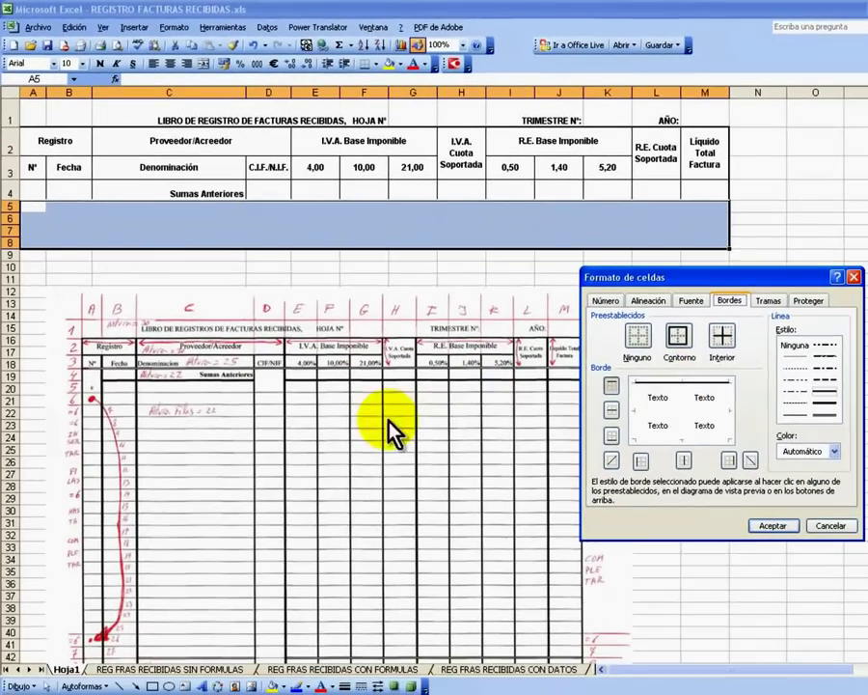
Give A5:M8 dotted lines between rows, solid column dividers and a heavier outline.
left_click(793, 355)
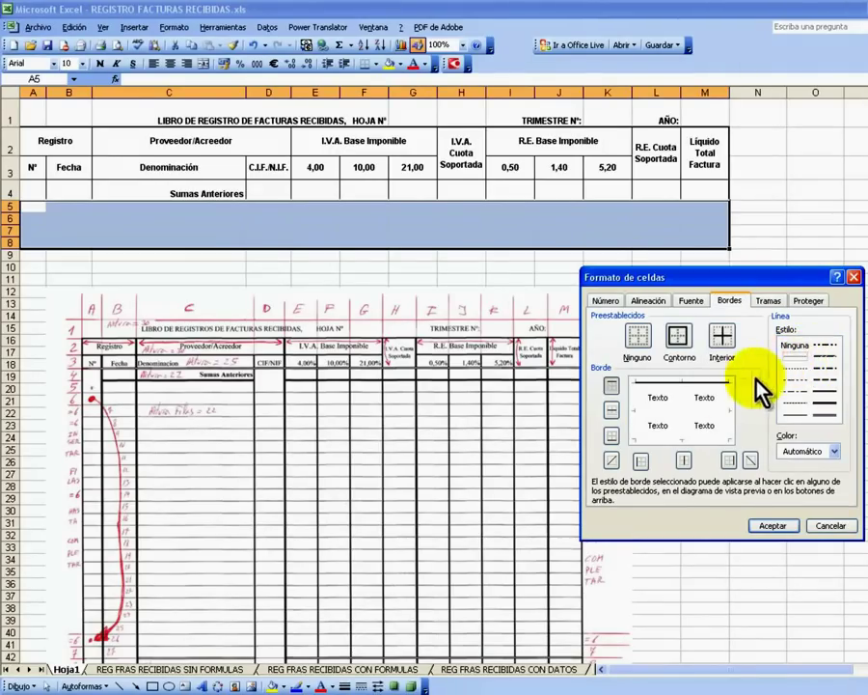
left_click(712, 410)
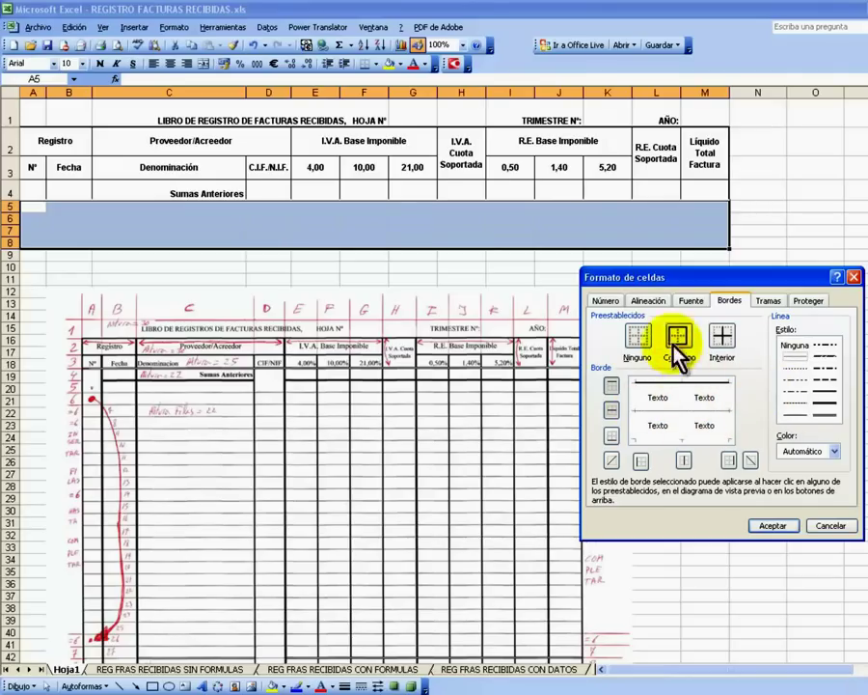
left_click(793, 417)
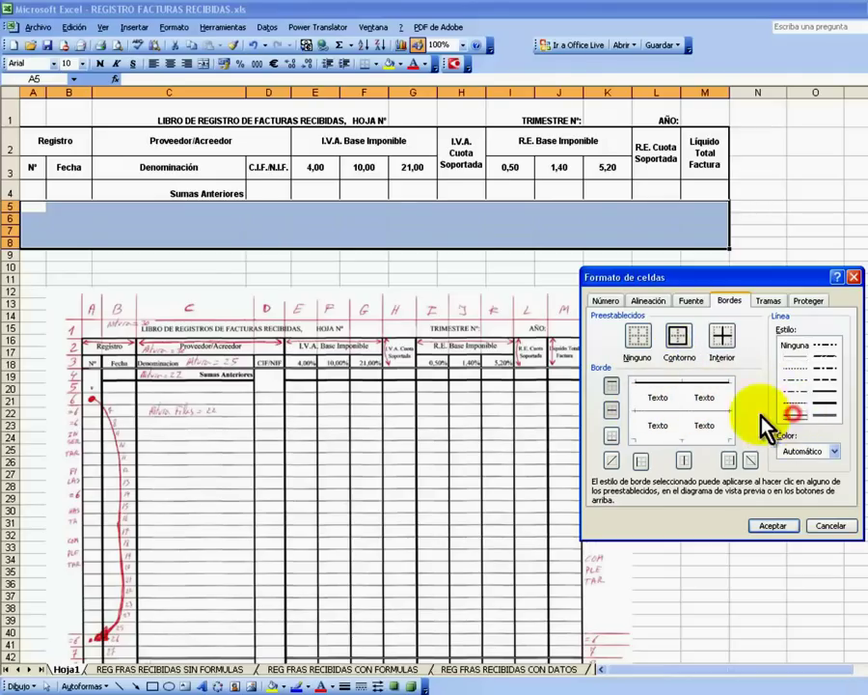
left_click(683, 422)
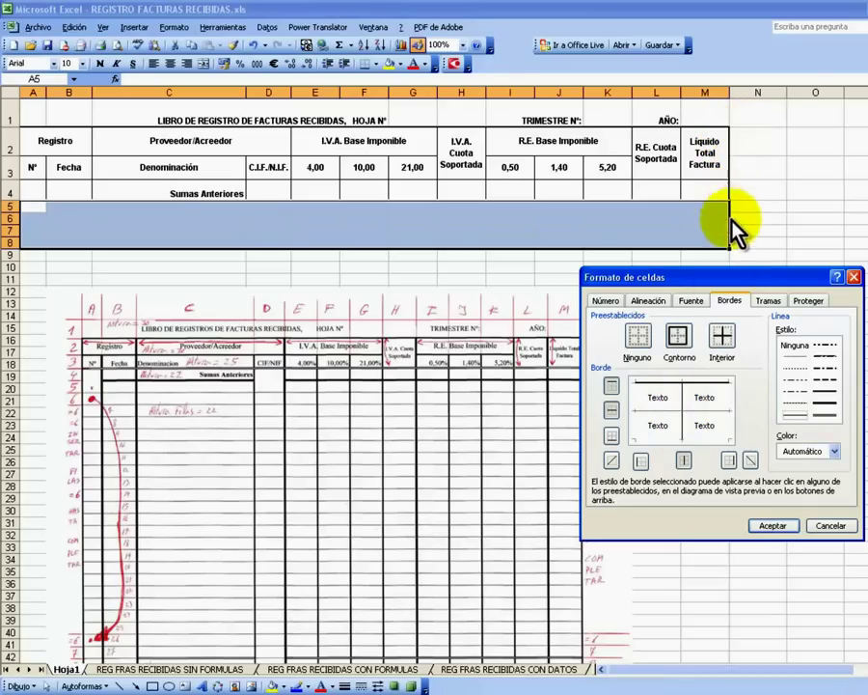
left_click(832, 408)
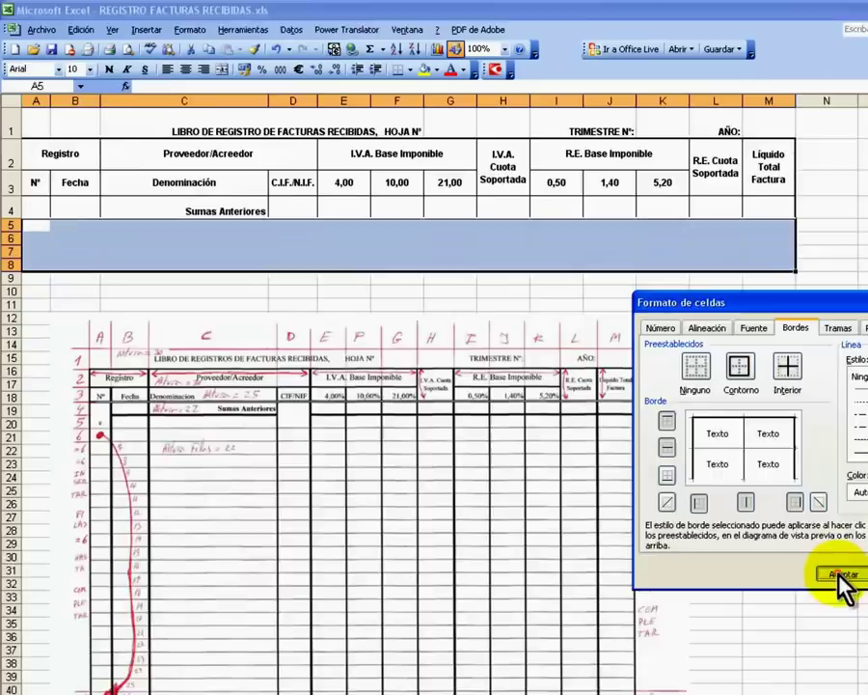
left_click(771, 526)
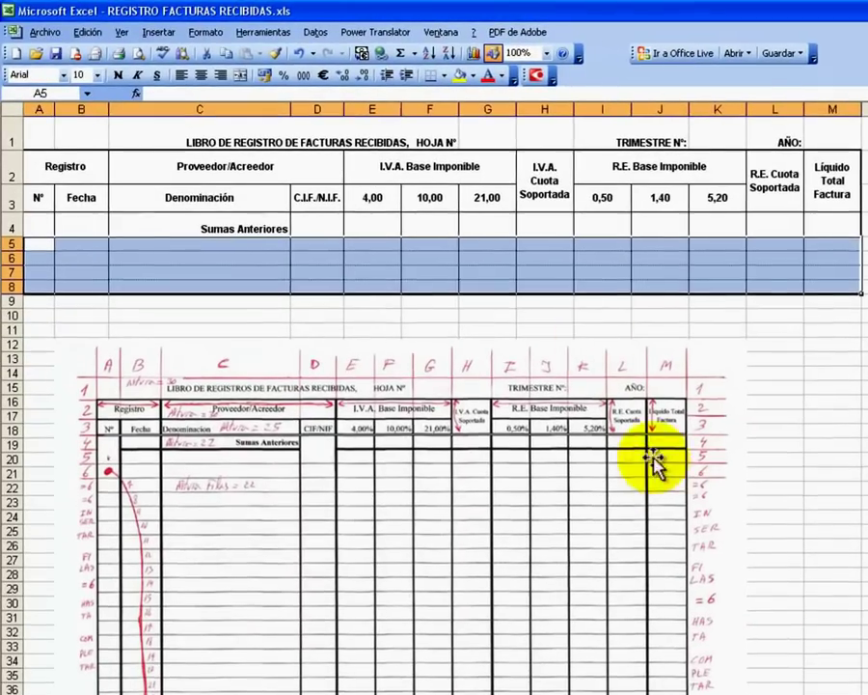
Give header rows A2:M3 a double bottom border.
left_click(568, 328)
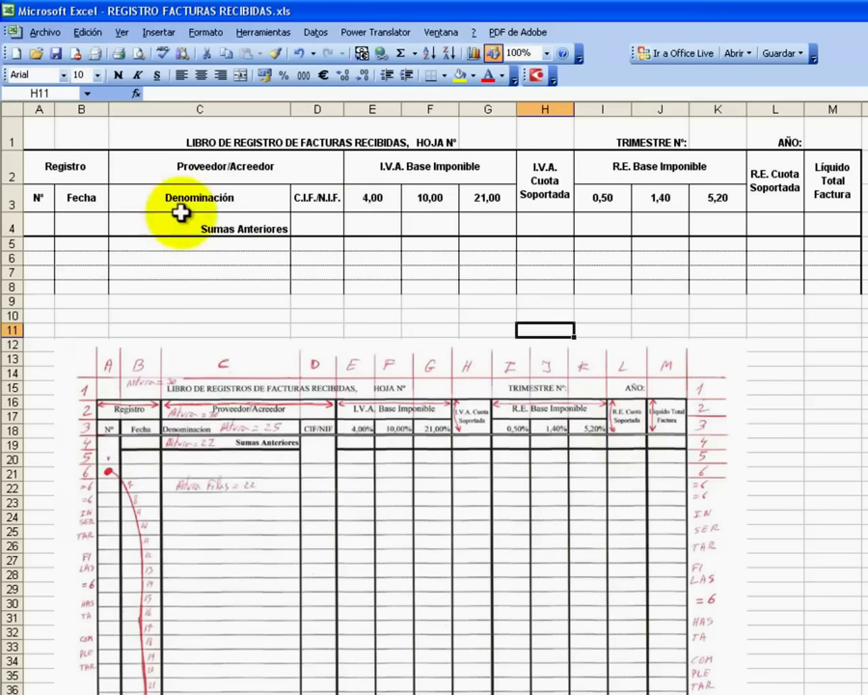
left_click(44, 205)
left_click_drag(43, 204, 822, 195)
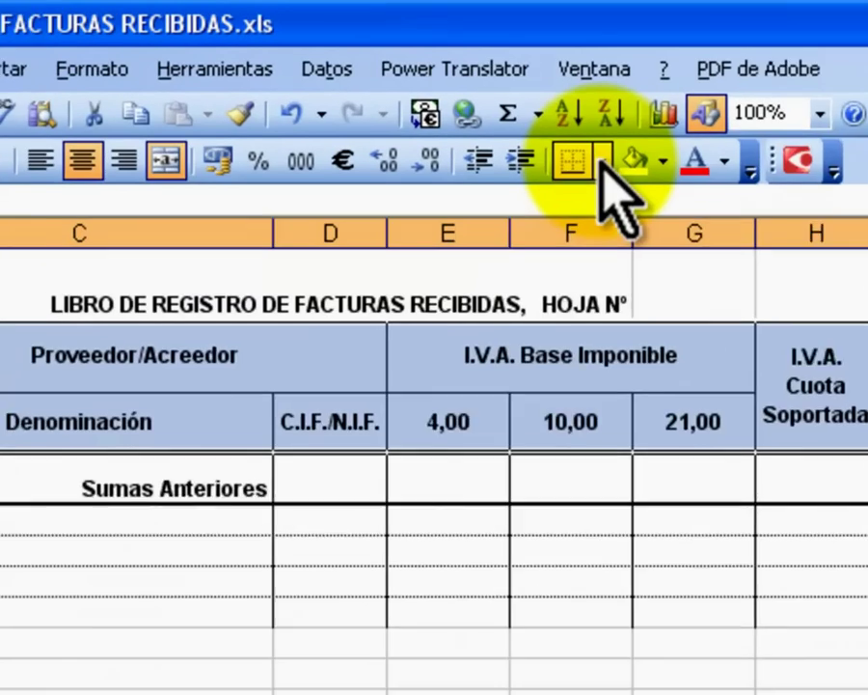
left_click(445, 76)
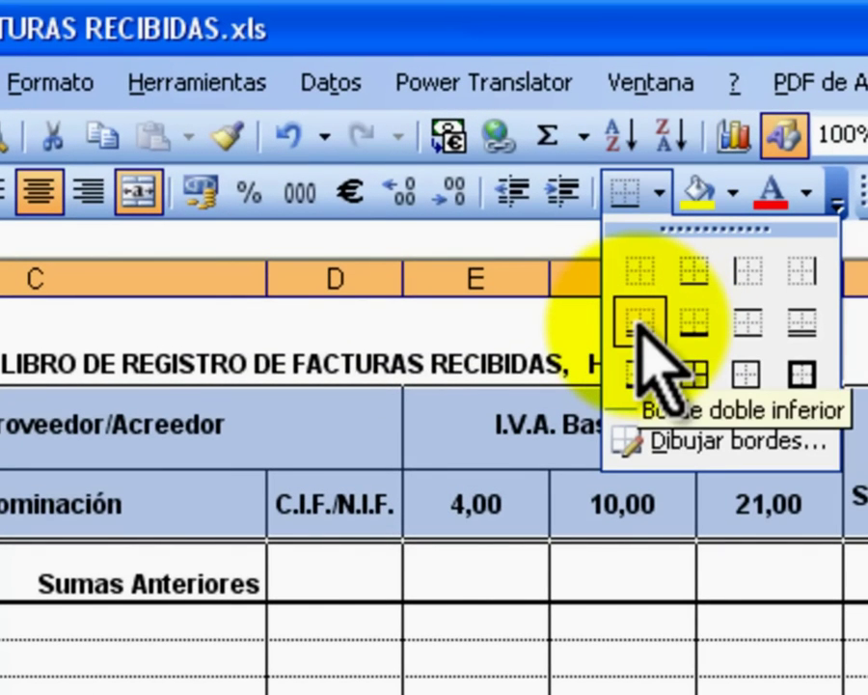
left_click(644, 327)
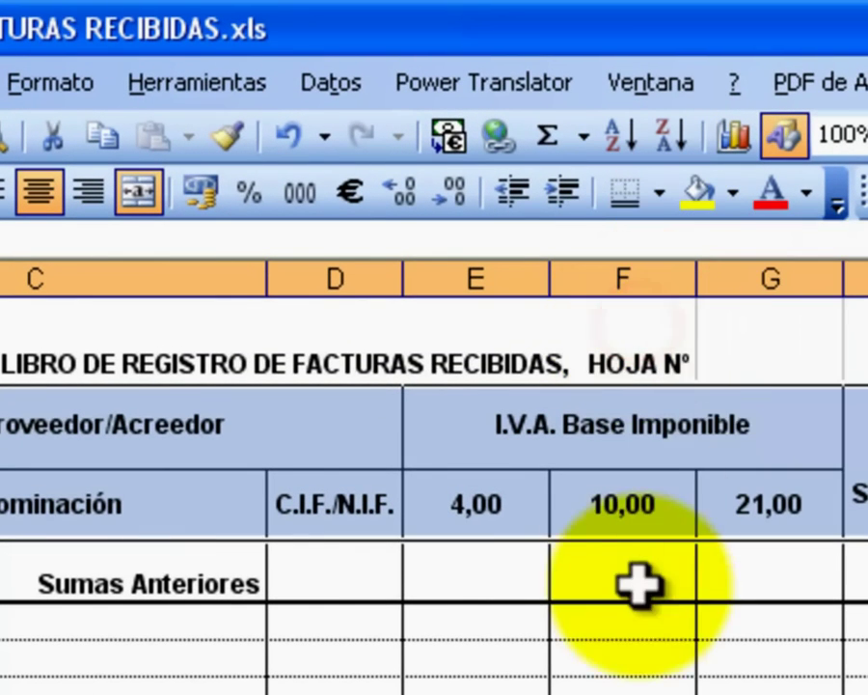
left_click(642, 601)
left_click(469, 399)
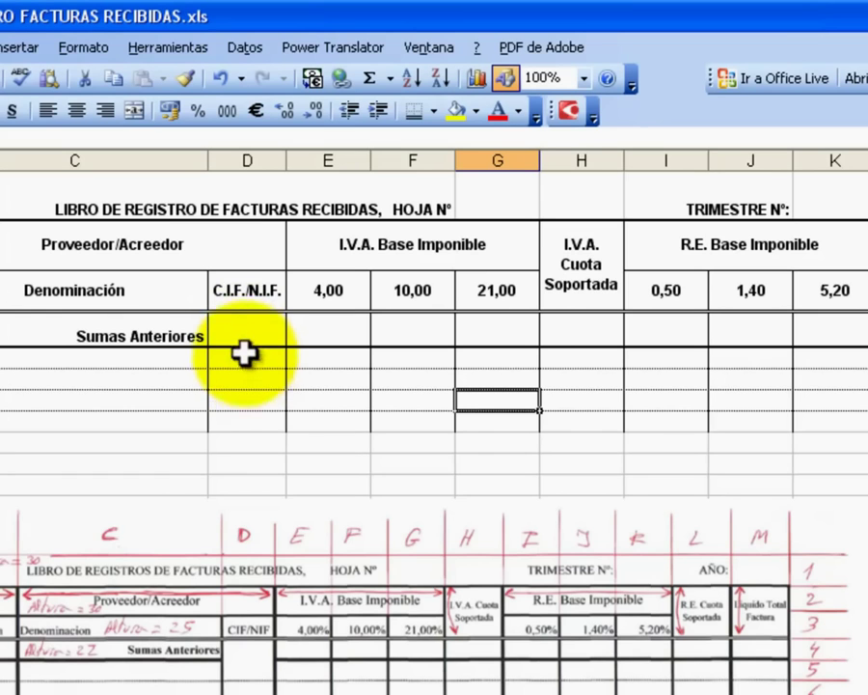
Remove the bottom border from cell D4 beside Sumas Anteriores.
left_click(244, 334)
right_click(245, 336)
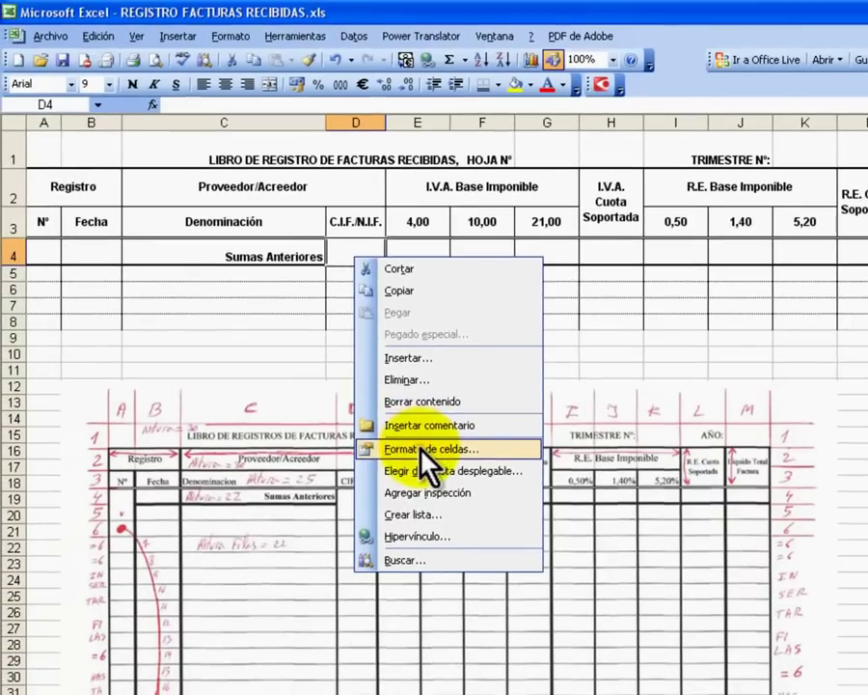
left_click(421, 450)
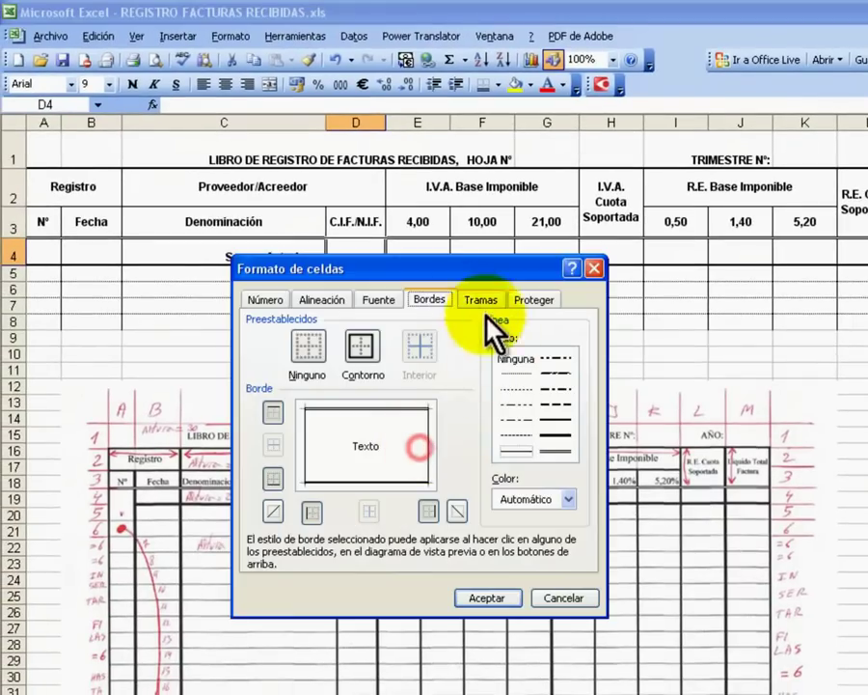
left_click(401, 473)
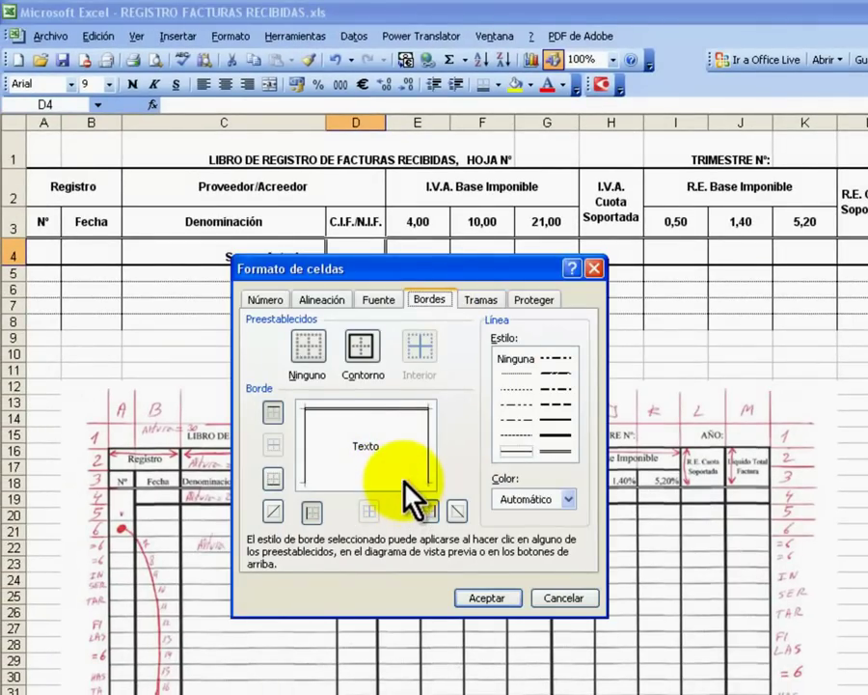
left_click(361, 480)
left_click(492, 597)
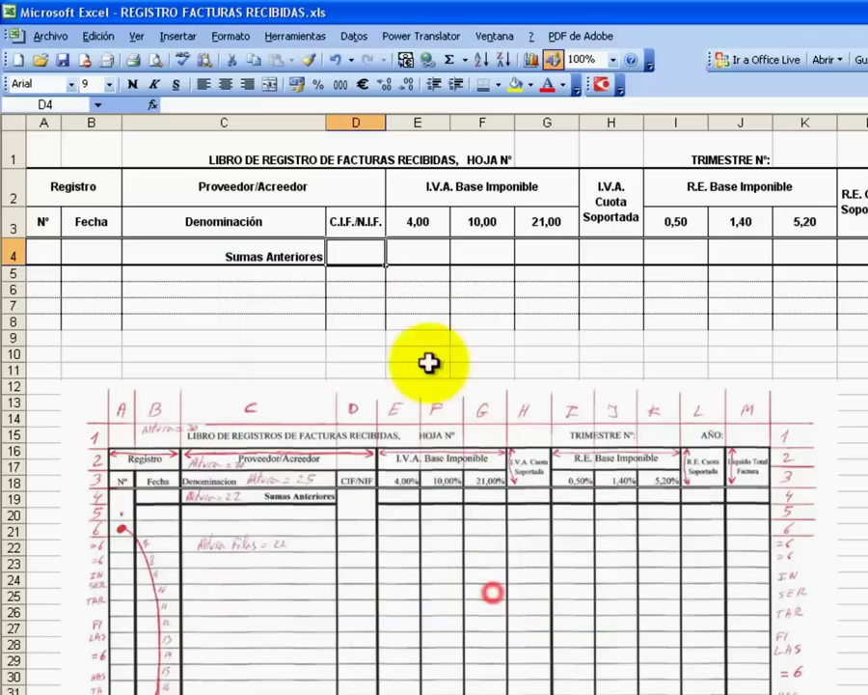
left_click(403, 326)
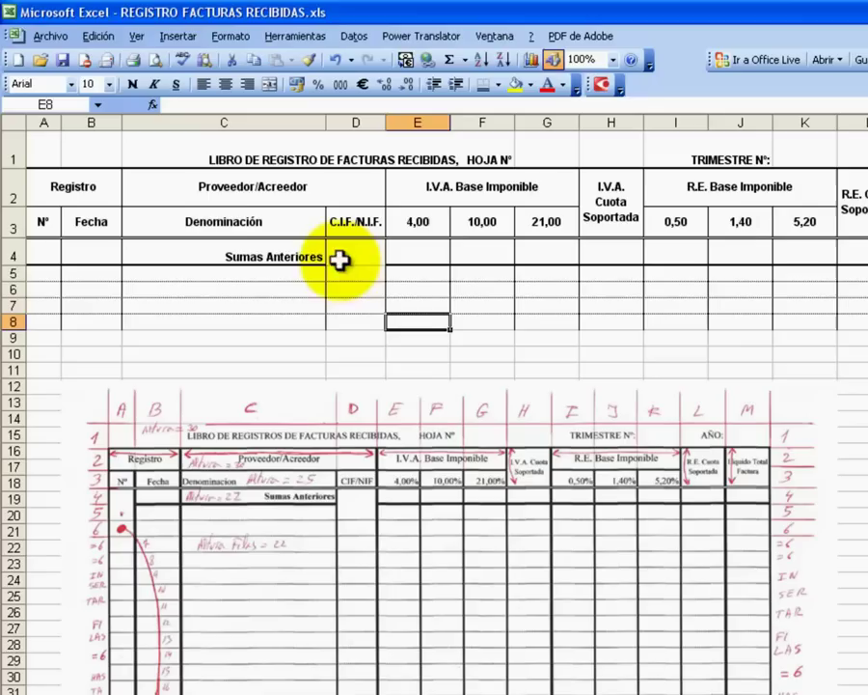
Reposition the reference scan higher up the sheet.
mouse_move(306, 254)
left_mouse_down()
mouse_move(347, 253)
mouse_move(304, 255)
left_mouse_up()
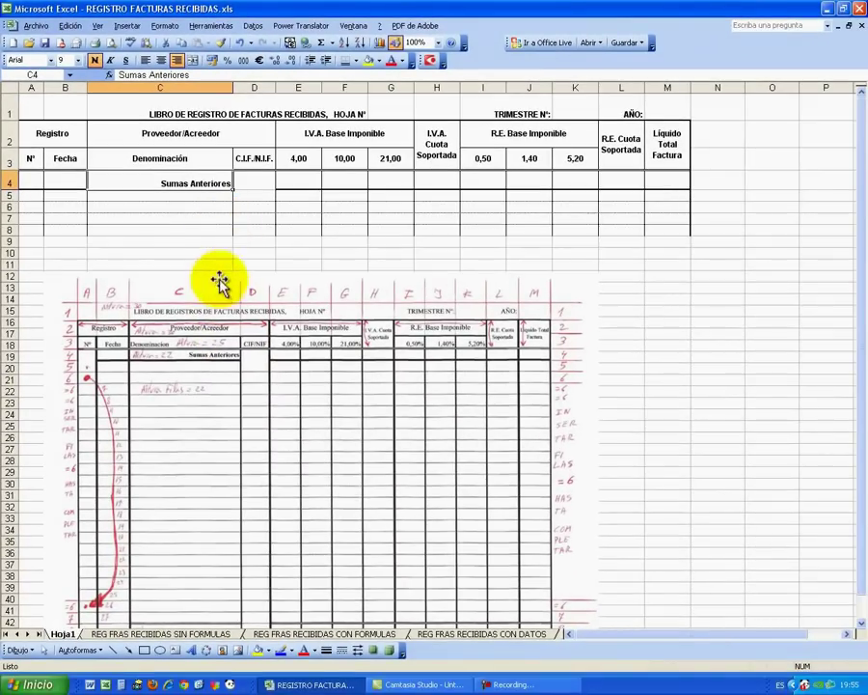
left_click_drag(232, 326, 239, 273)
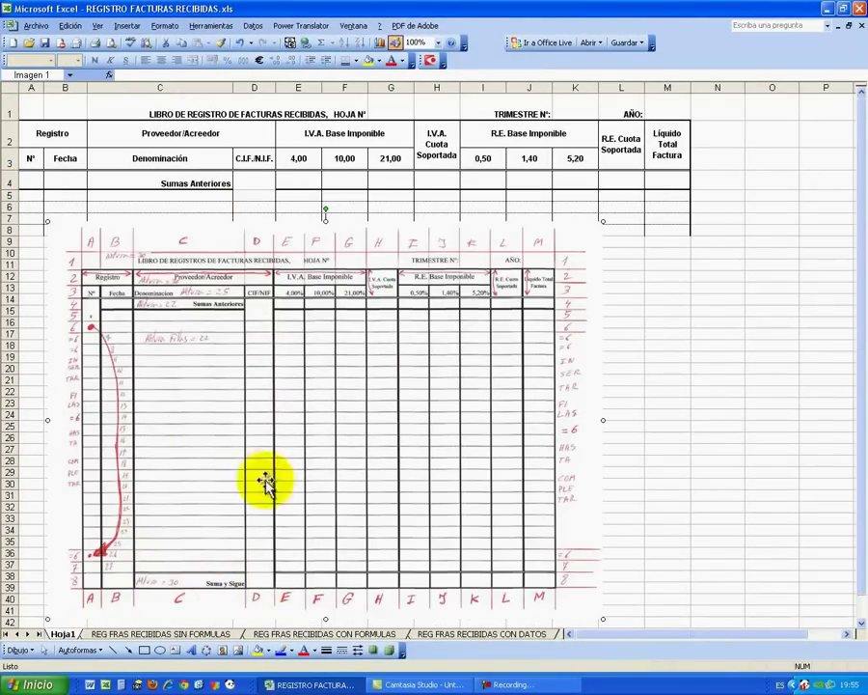
left_click_drag(319, 267, 328, 300)
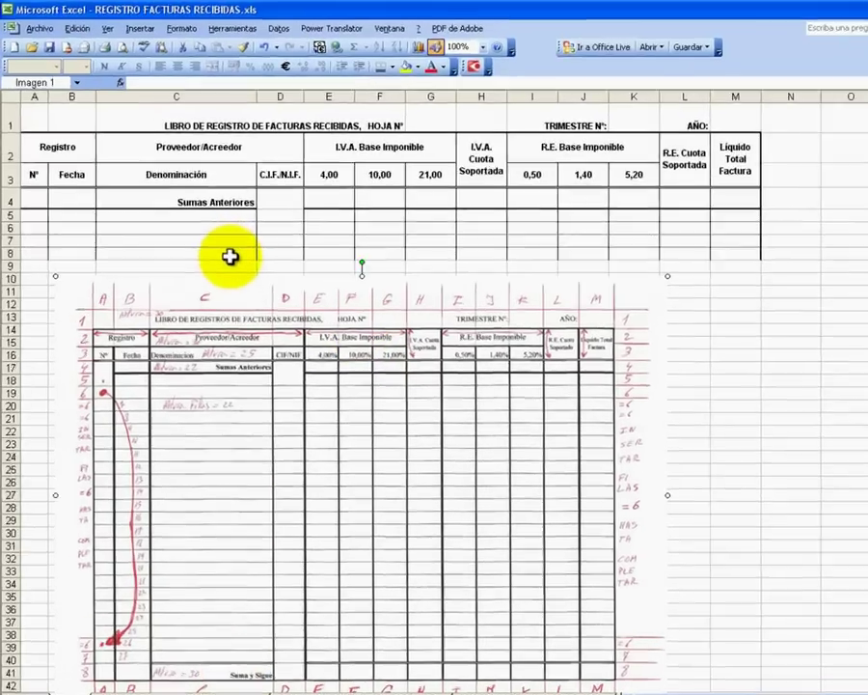
Enter 'Suma y Sigue' in cell C8 and right-align it.
left_click(208, 230)
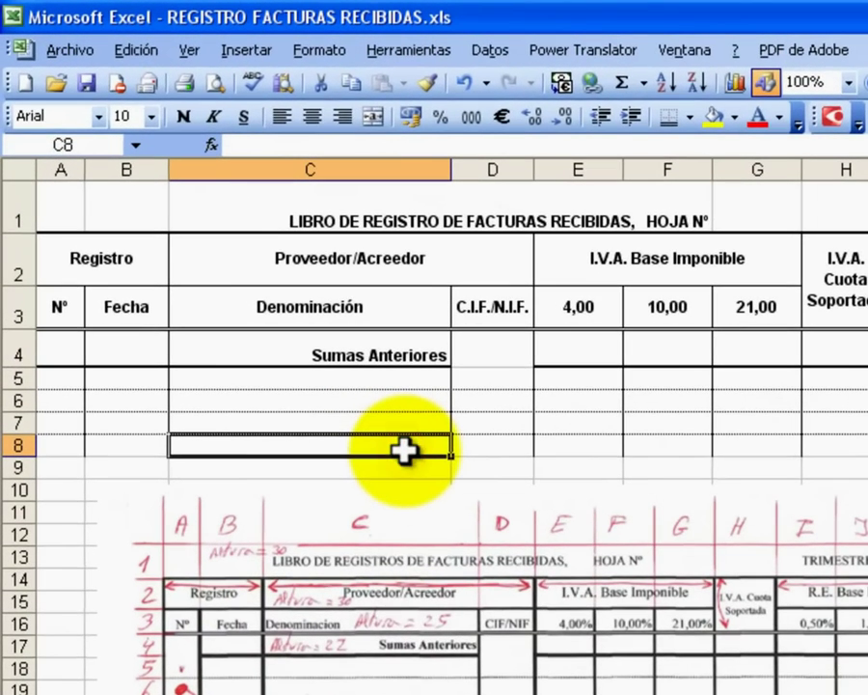
type("Suma y Sigue")
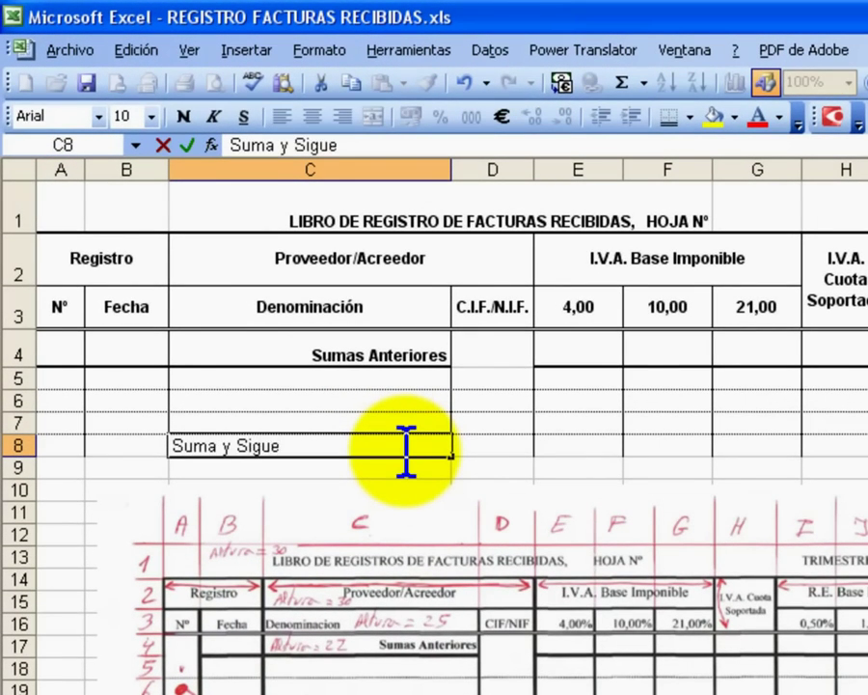
key("Return")
left_click(404, 445)
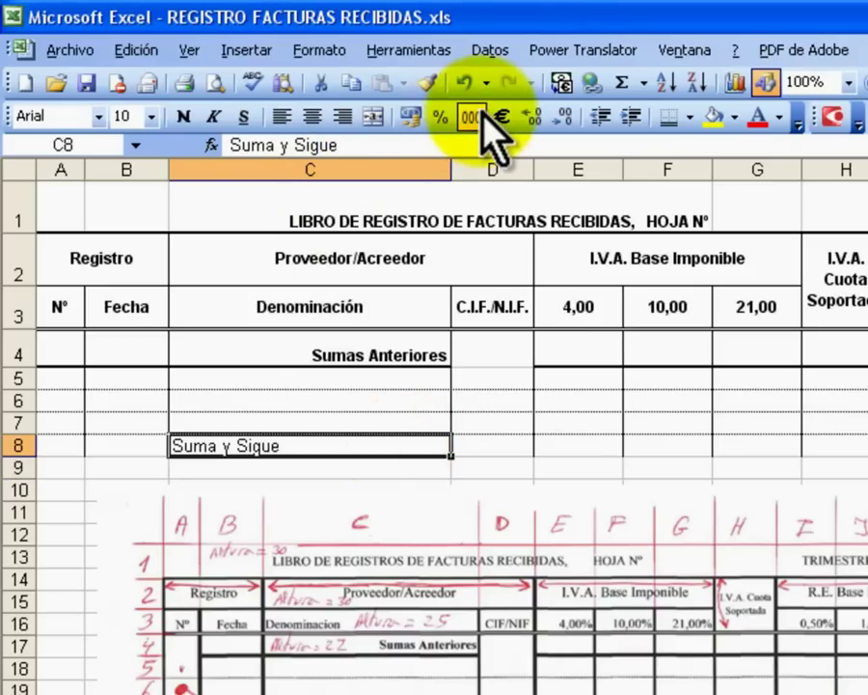
left_click(342, 117)
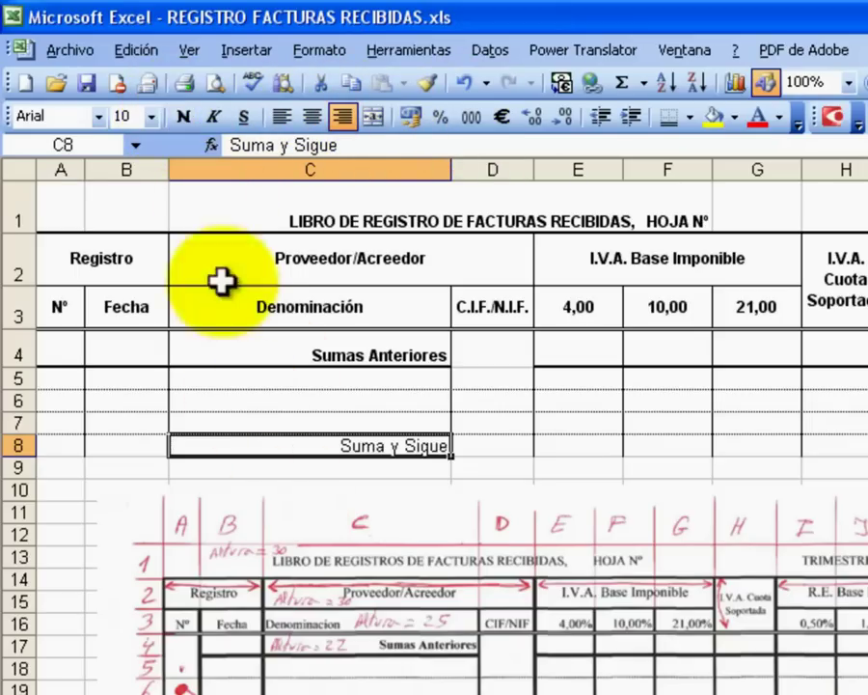
left_click(151, 116)
Make the Suma y Sigue label size 9 bold and shift the reference scan below row 8.
left_click(120, 157)
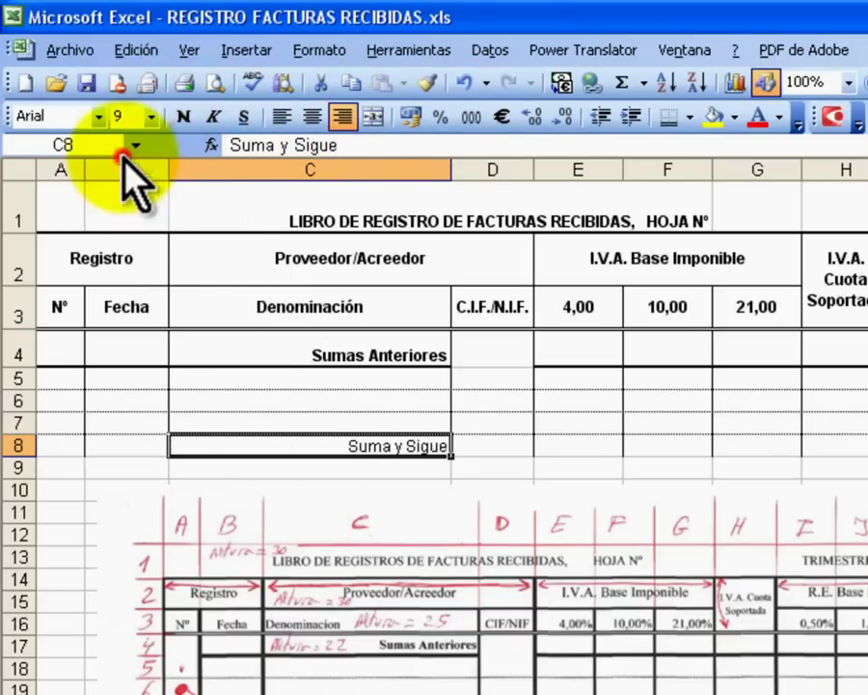
left_click(184, 116)
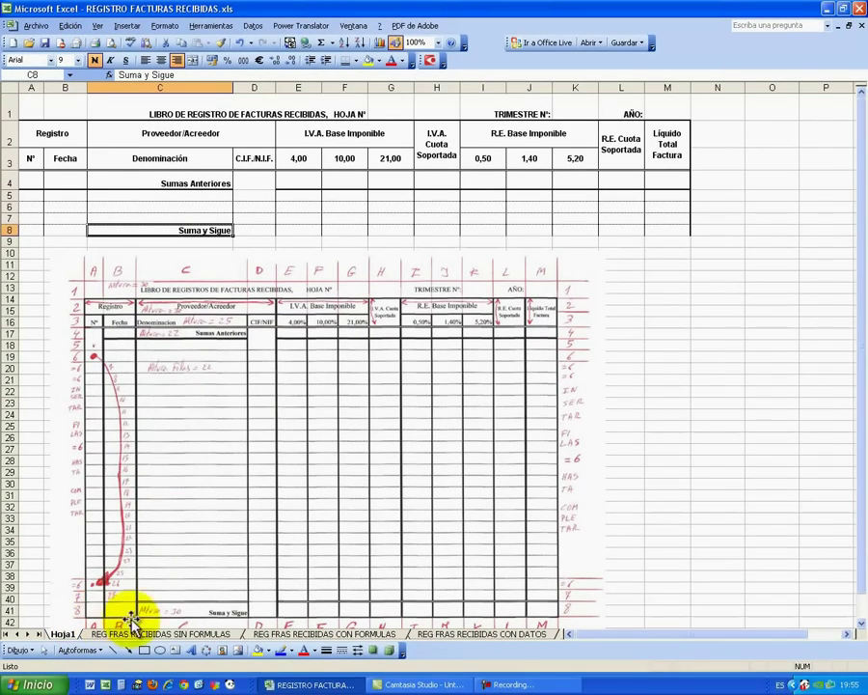
left_click_drag(232, 576, 235, 413)
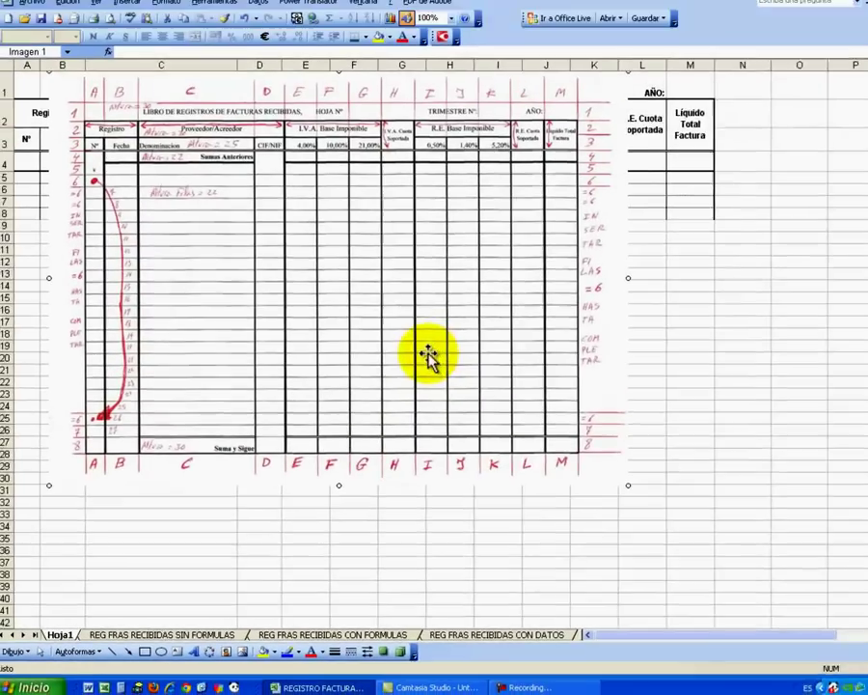
left_click_drag(415, 364, 412, 497)
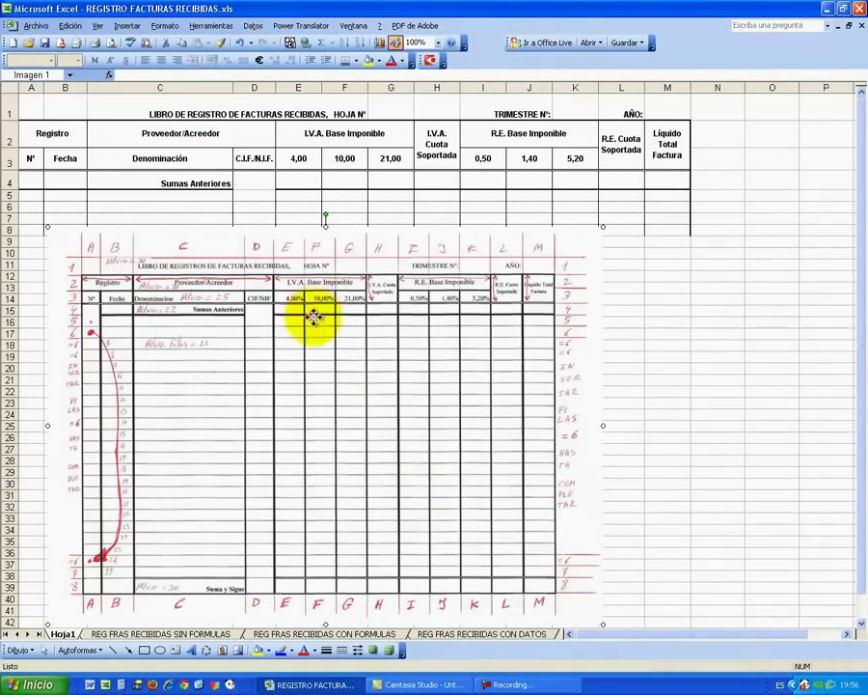
left_click_drag(315, 318, 312, 341)
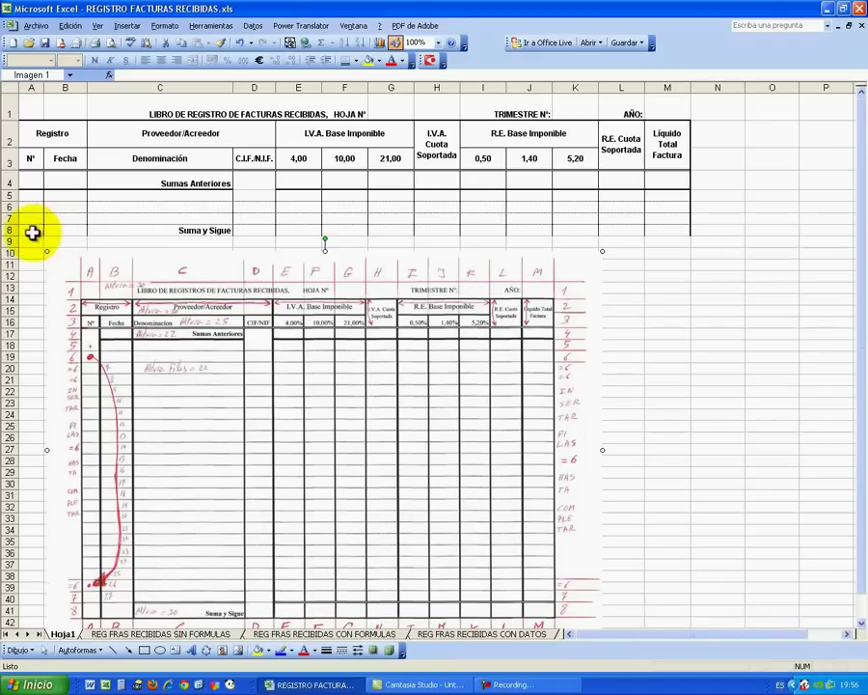
mouse_move(27, 196)
left_mouse_down()
mouse_move(640, 205)
mouse_move(673, 224)
left_mouse_up()
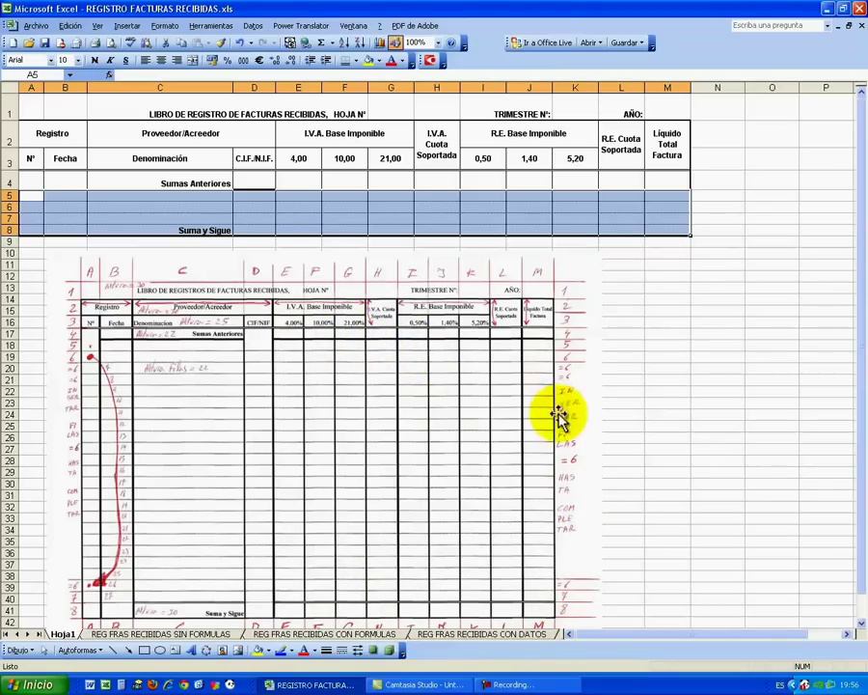
Give entry rows A5:M8 a thick outline border.
right_click(344, 211)
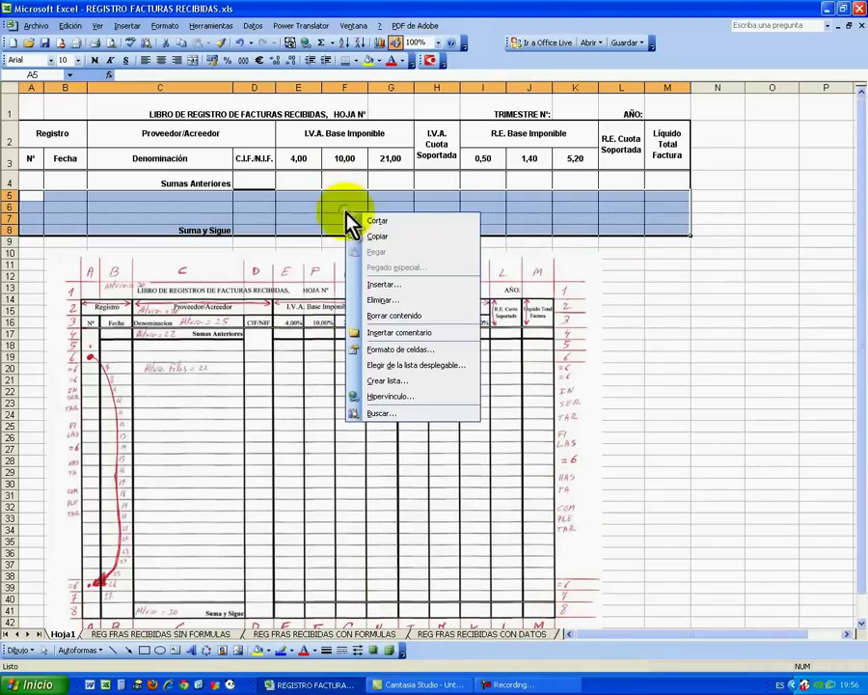
left_click(439, 349)
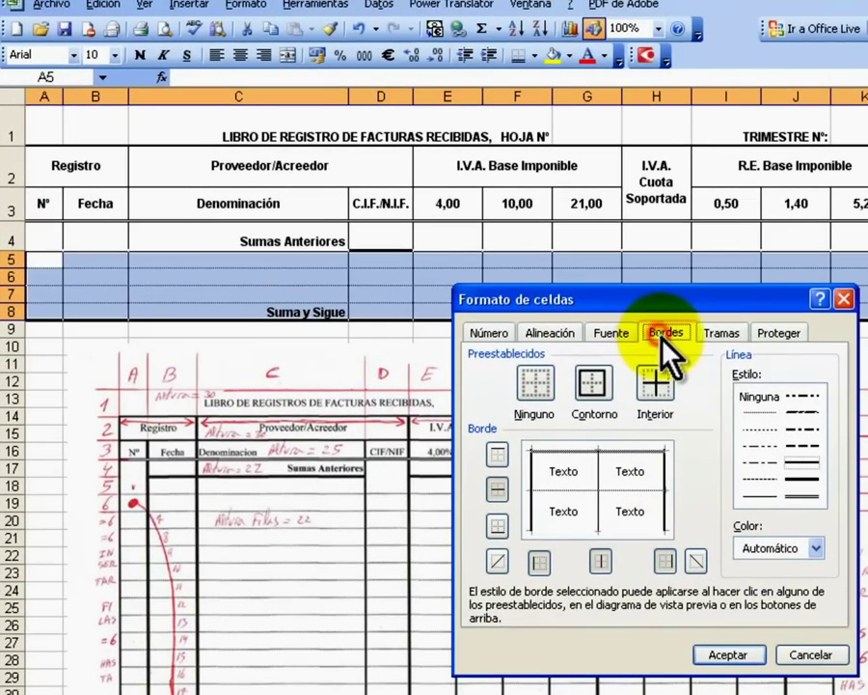
left_click(809, 475)
left_click(592, 384)
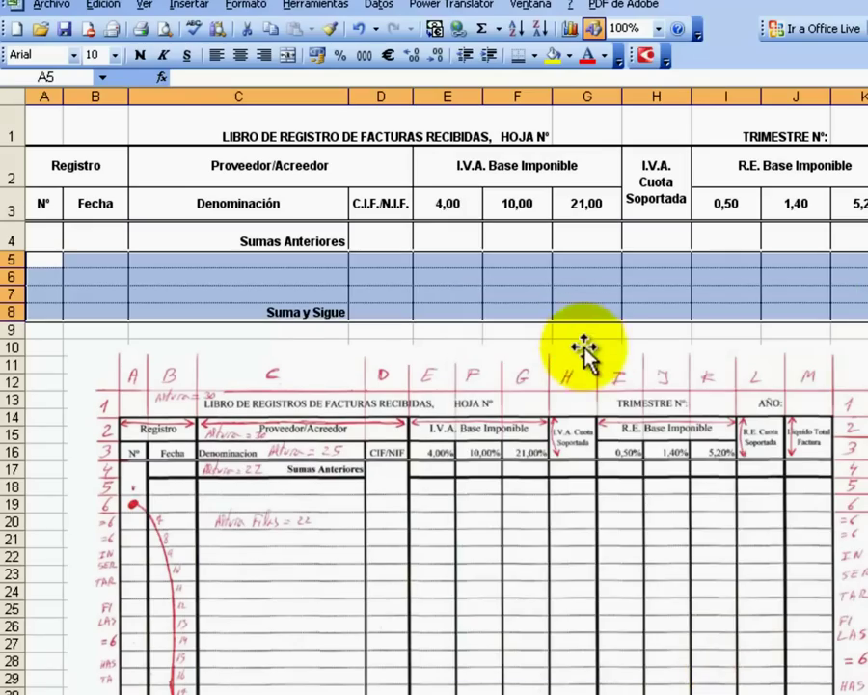
left_click(581, 346)
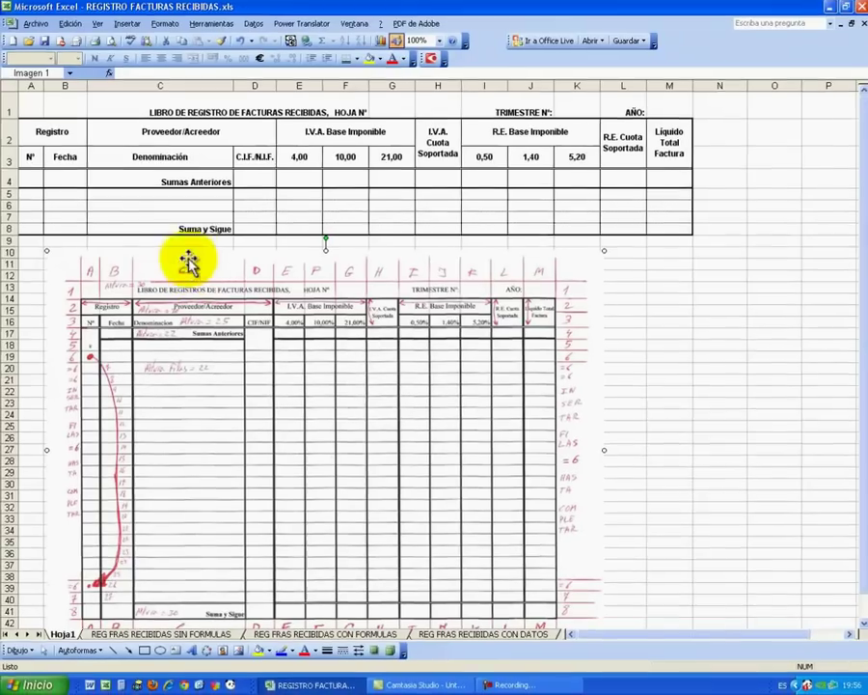
Add borders to cell C7 and the range E7:M7 from the Bordes button.
left_click(189, 218)
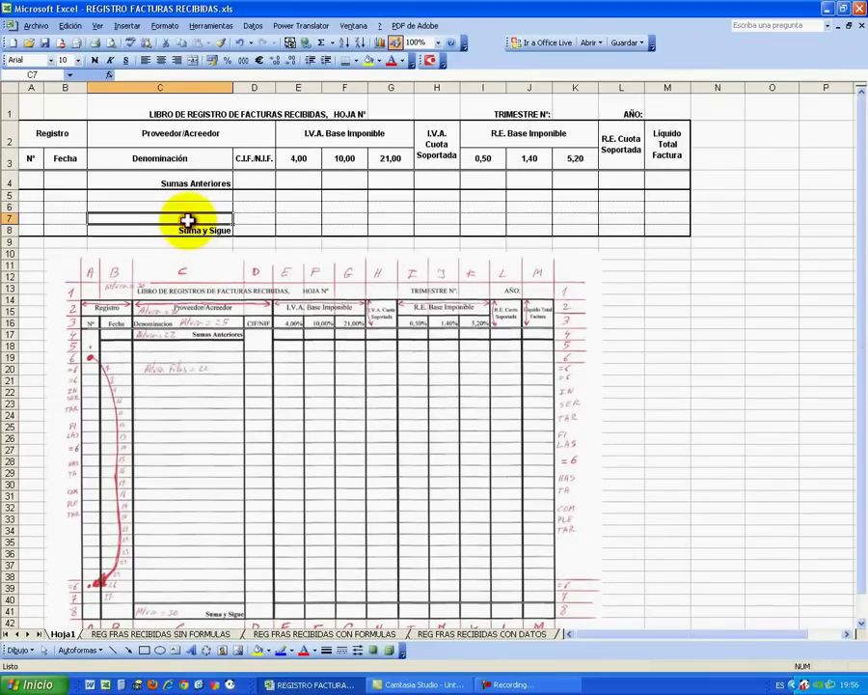
left_click(349, 61)
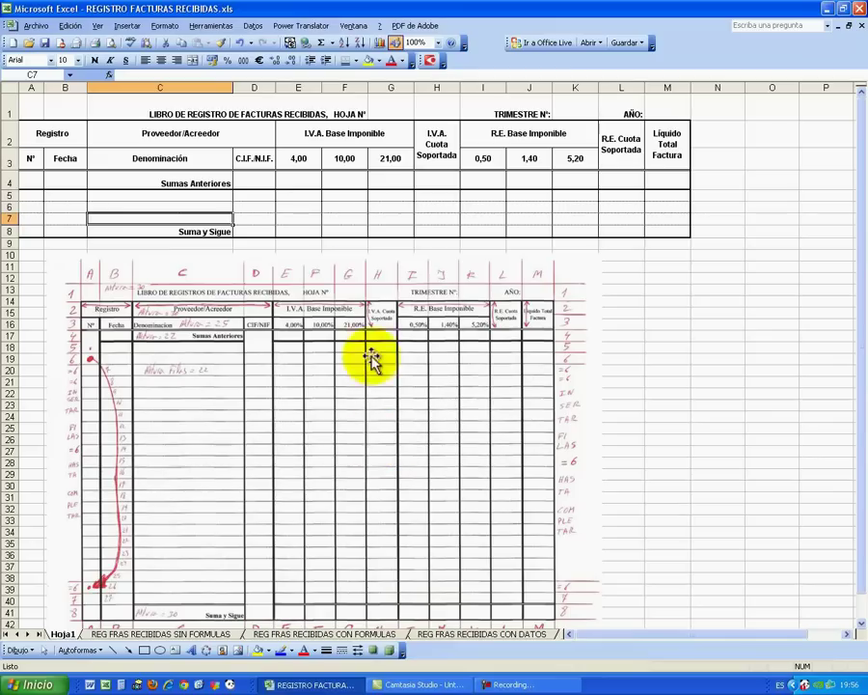
left_click(304, 220)
left_click_drag(304, 220, 671, 220)
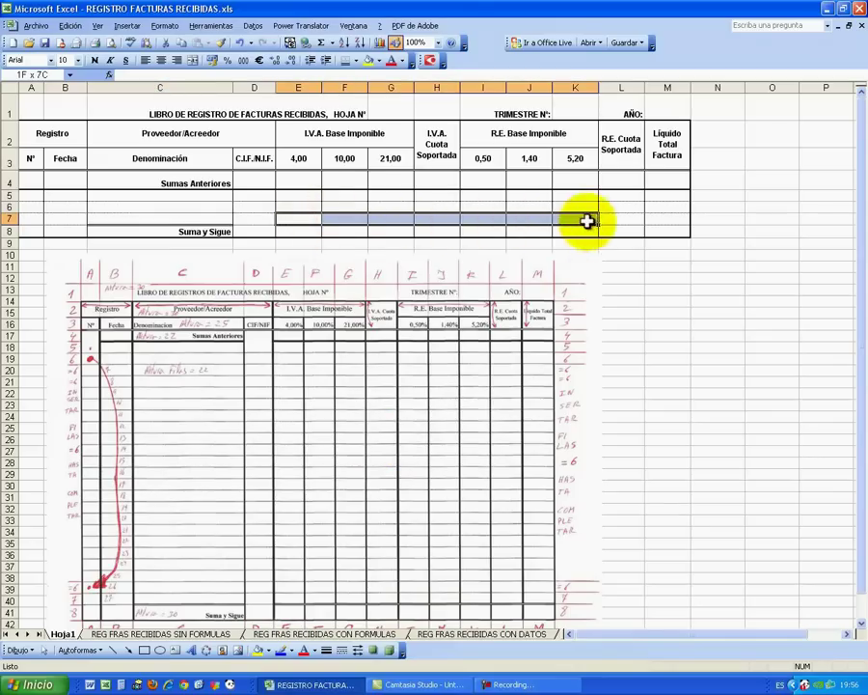
left_click(348, 59)
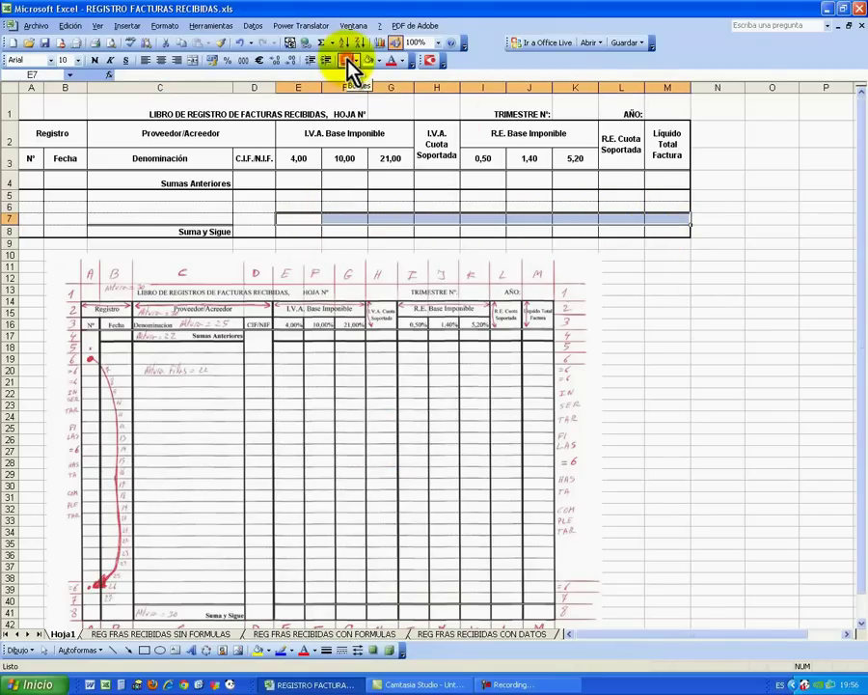
left_click(344, 204)
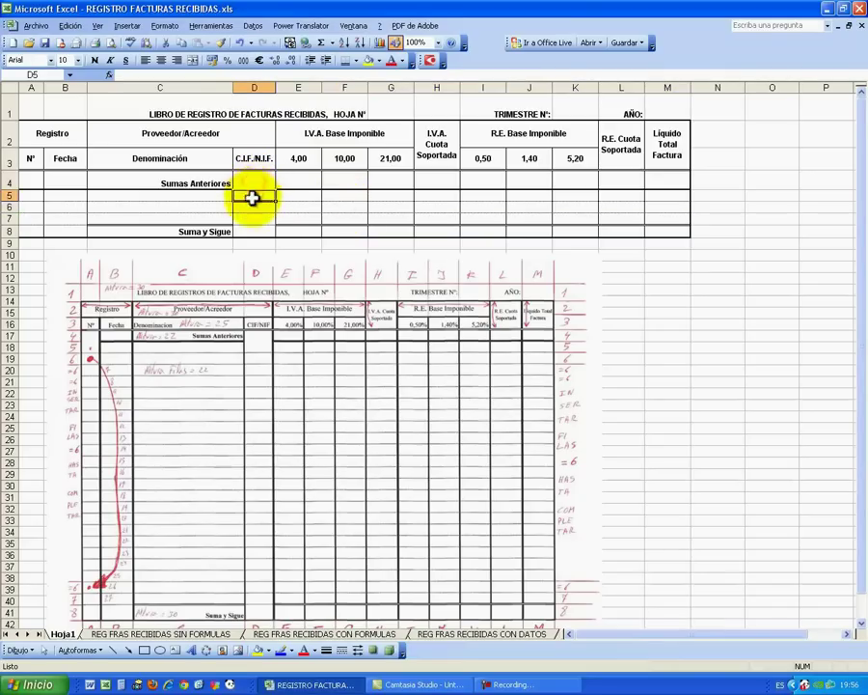
left_click(249, 221)
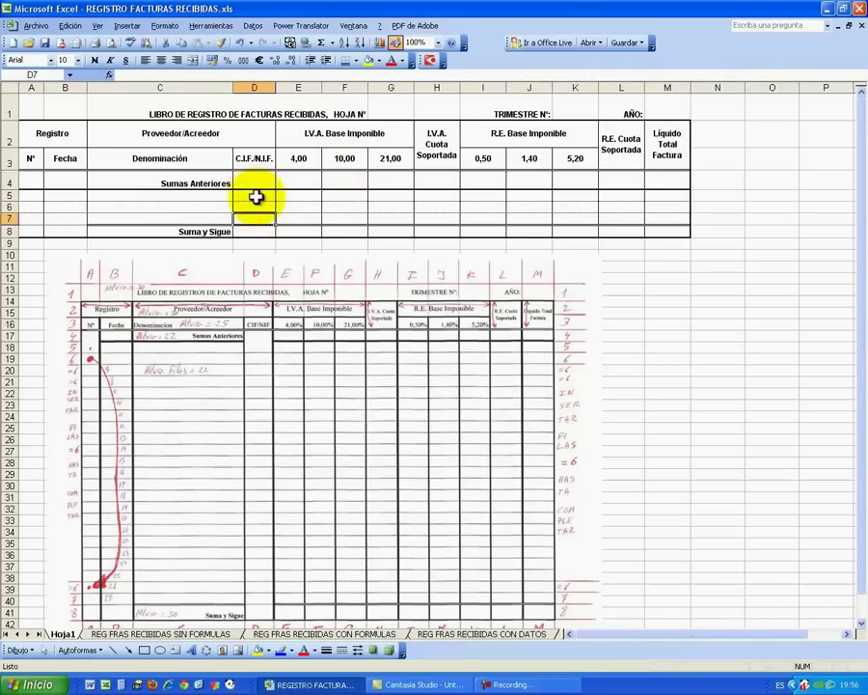
Apply revised border settings to cell D5 in the C.I.F./N.I.F. column.
right_click(256, 197)
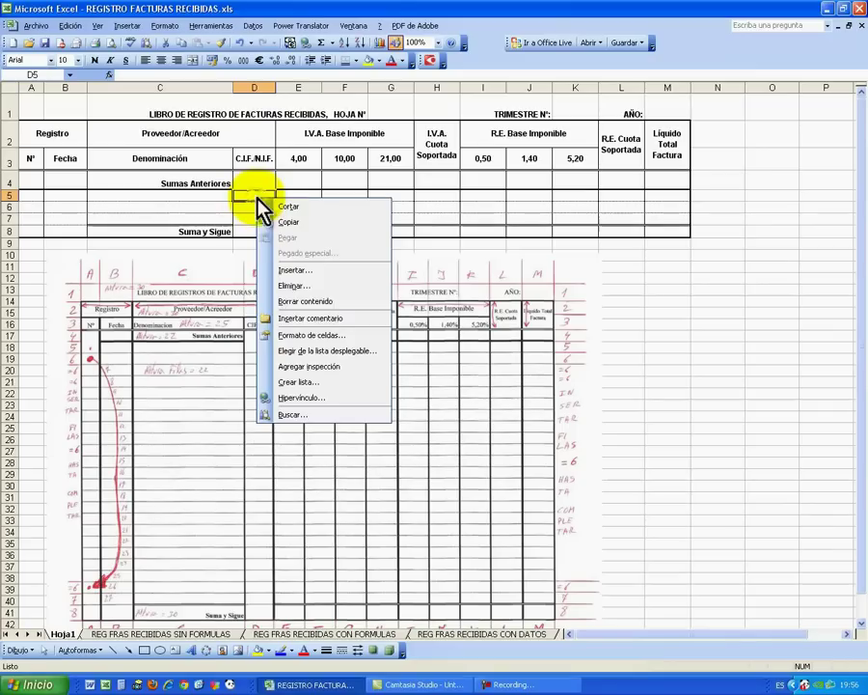
left_click(320, 337)
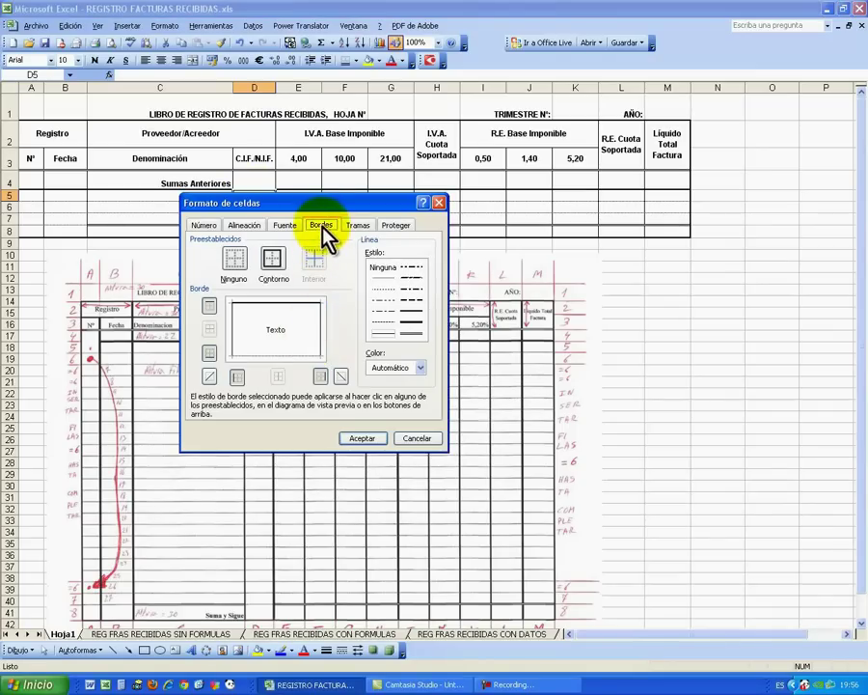
left_click_drag(322, 202, 323, 218)
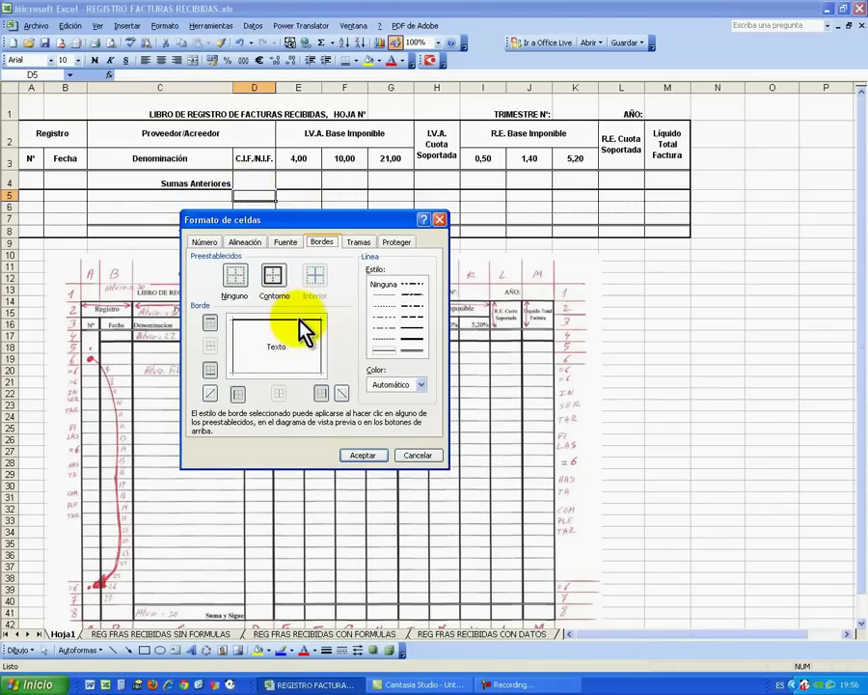
left_click(359, 455)
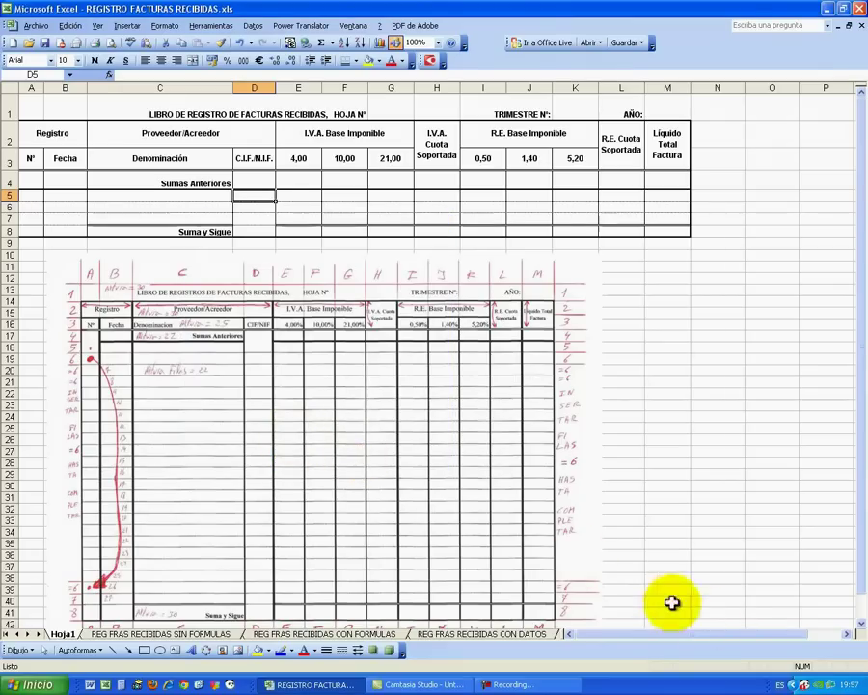
key("F10")
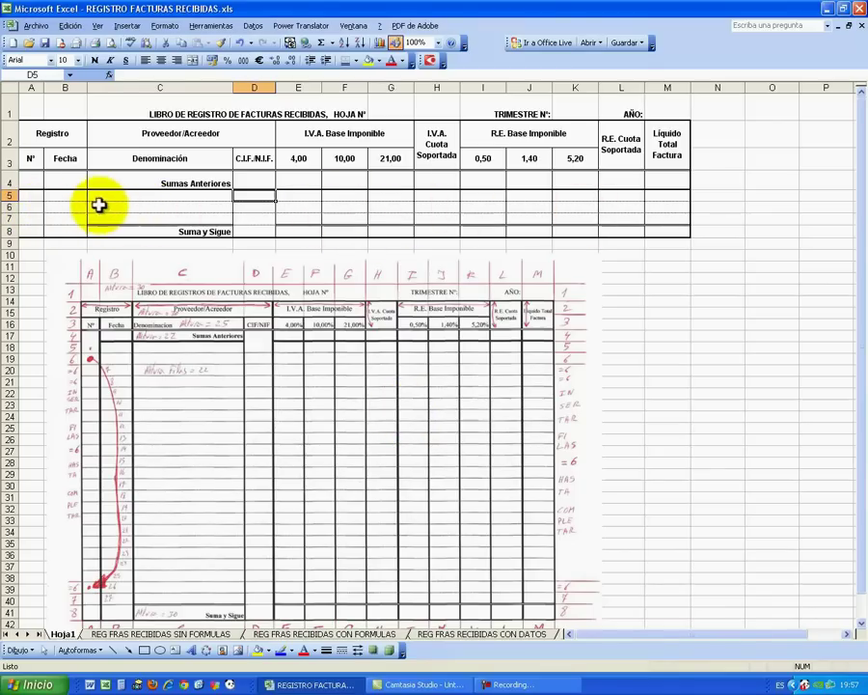
Move the Suma y Sigue footer block A7:M8 down to rows 27–28.
left_click_drag(37, 205, 671, 202)
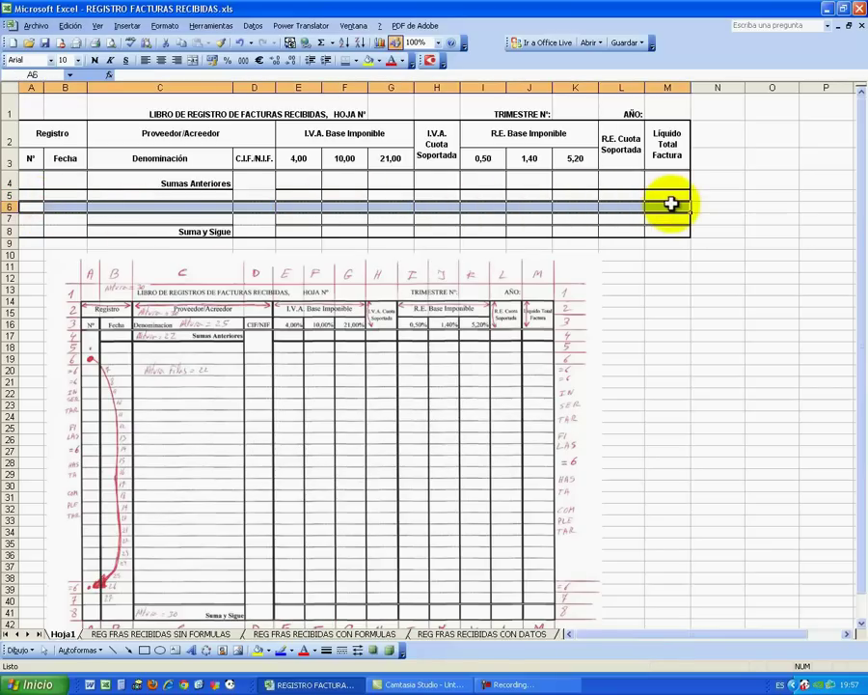
left_click_drag(333, 266, 431, 198)
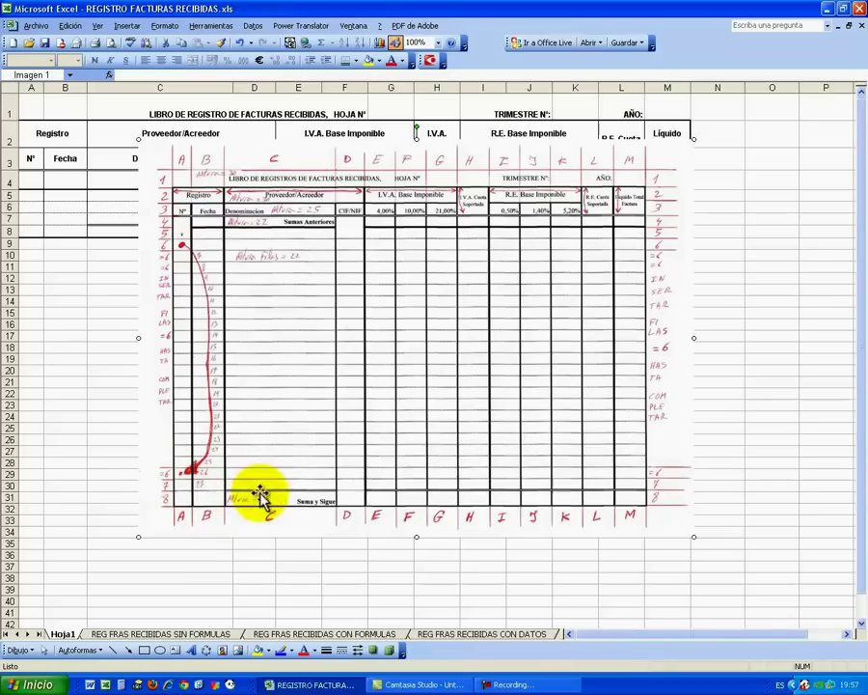
mouse_move(193, 399)
left_mouse_down()
mouse_move(717, 383)
mouse_move(758, 368)
left_mouse_up()
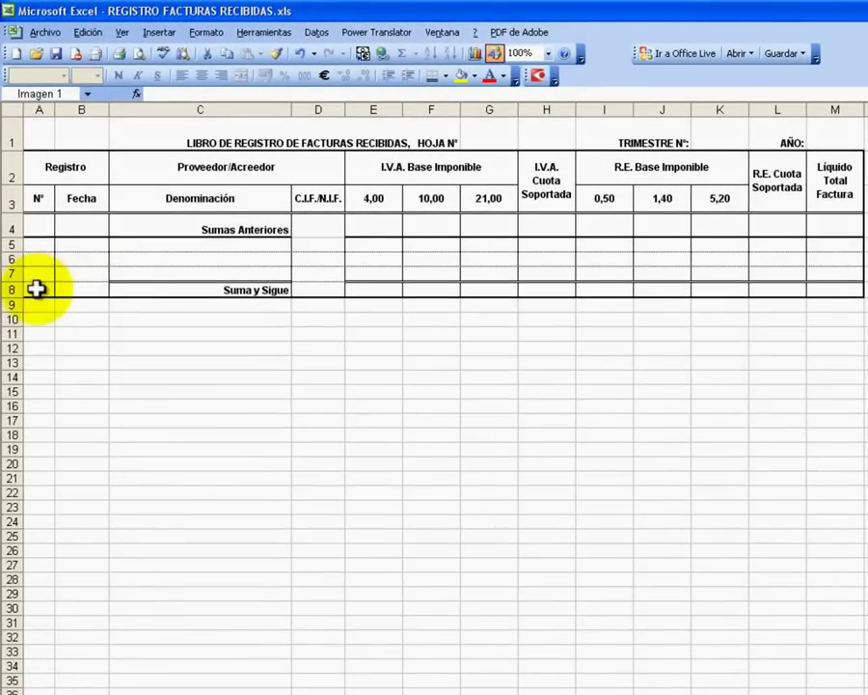
left_click_drag(35, 278, 432, 283)
left_click_drag(784, 288, 835, 288)
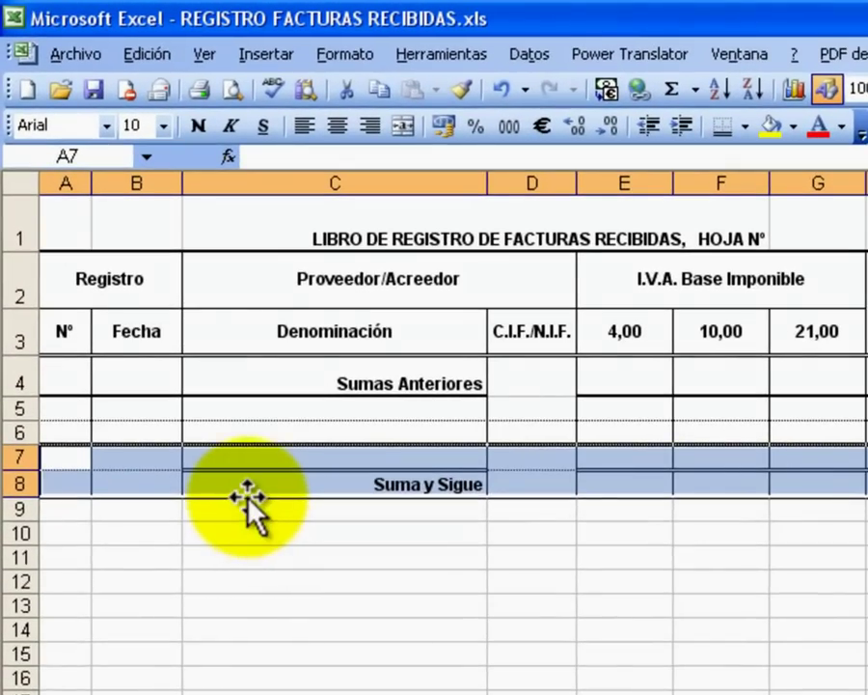
mouse_move(246, 494)
left_mouse_down()
mouse_move(135, 502)
mouse_move(119, 571)
left_mouse_up()
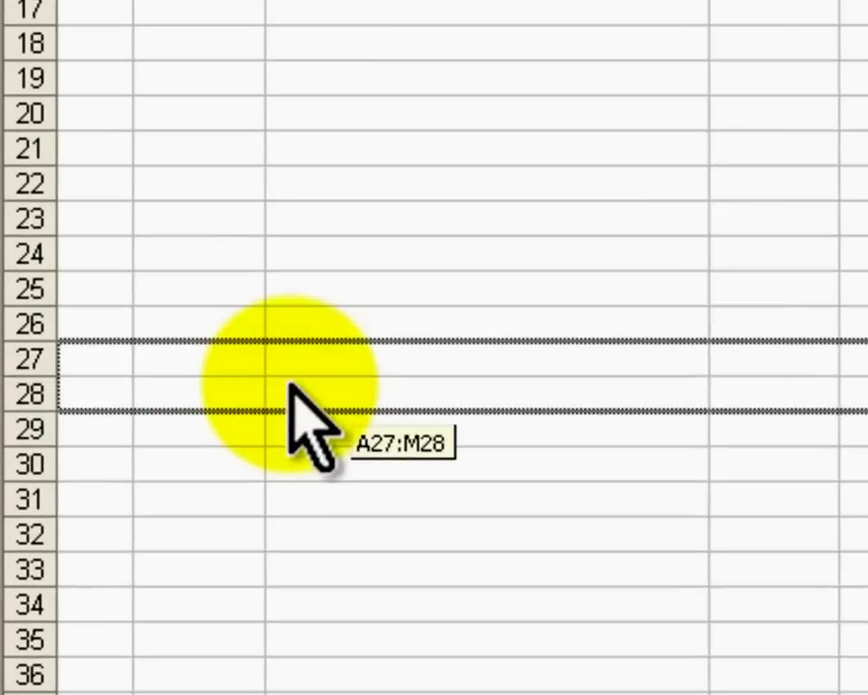
left_click_drag(118, 572, 119, 572)
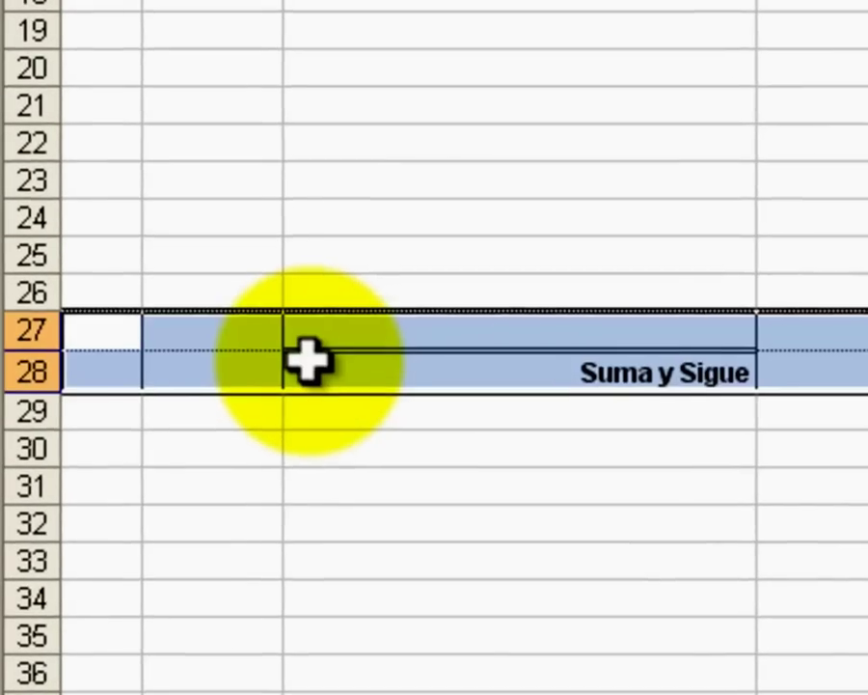
left_click(279, 435)
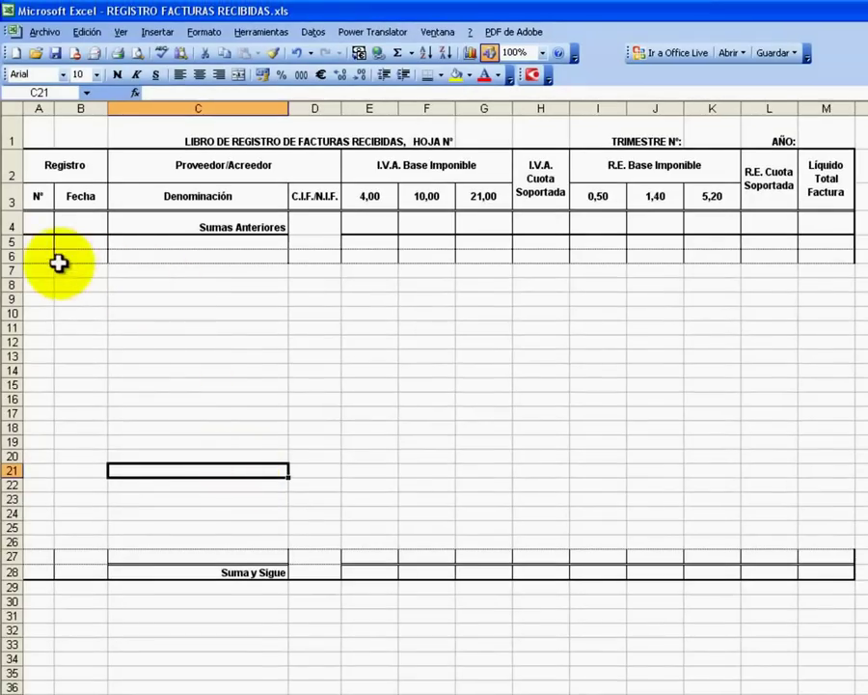
Fill the dotted row 6 formatting down through row 26.
left_click_drag(44, 255, 831, 253)
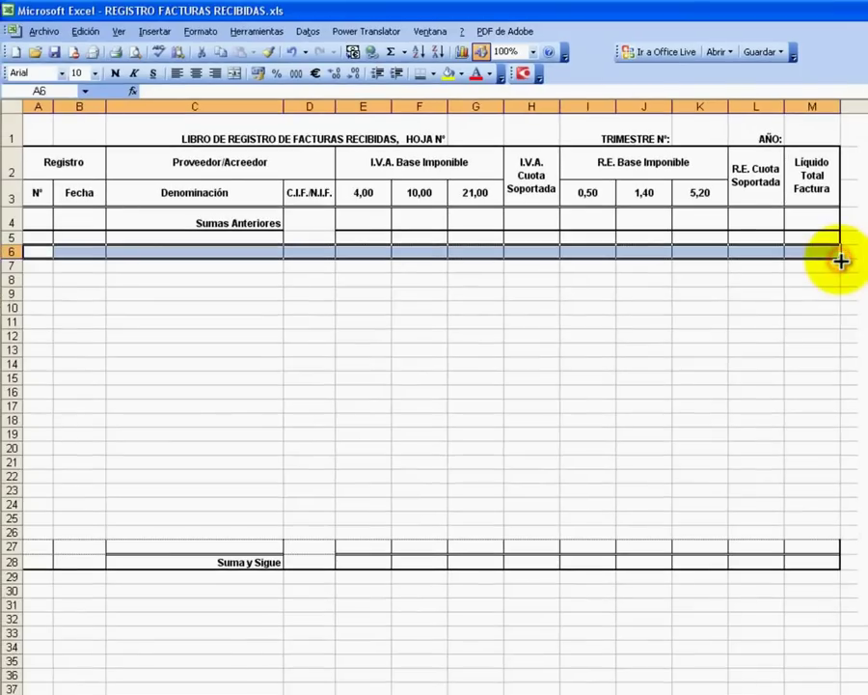
left_click_drag(842, 260, 841, 537)
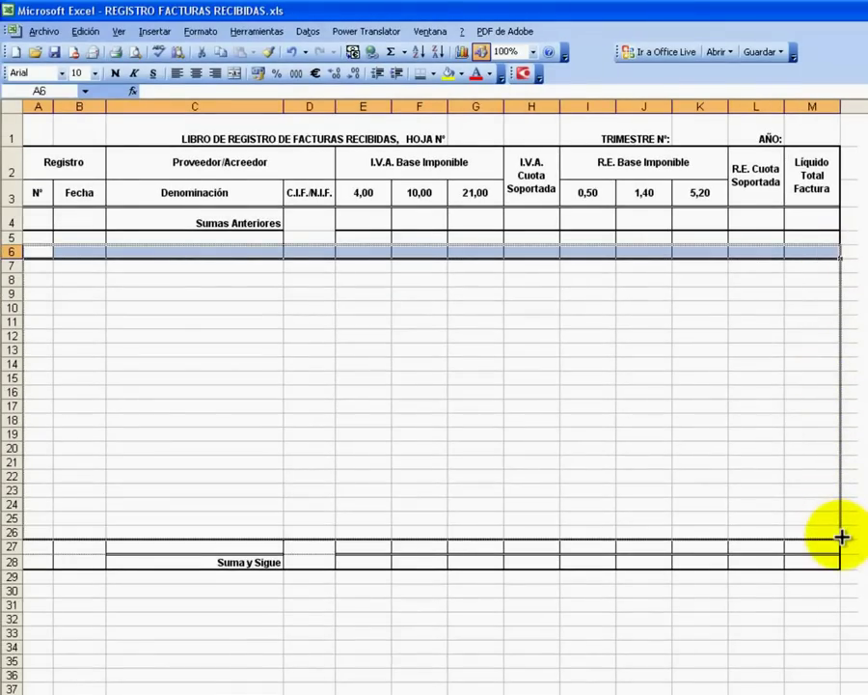
left_click_drag(841, 537, 842, 537)
left_click(591, 461)
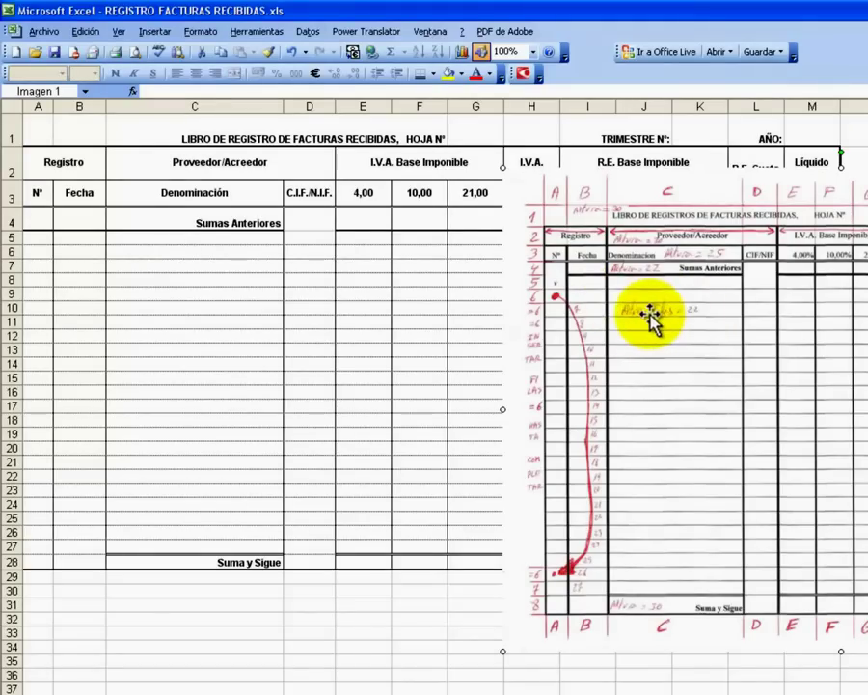
Set the height of entry rows 5–27 to 22.
left_click_drag(614, 249, 867, 212)
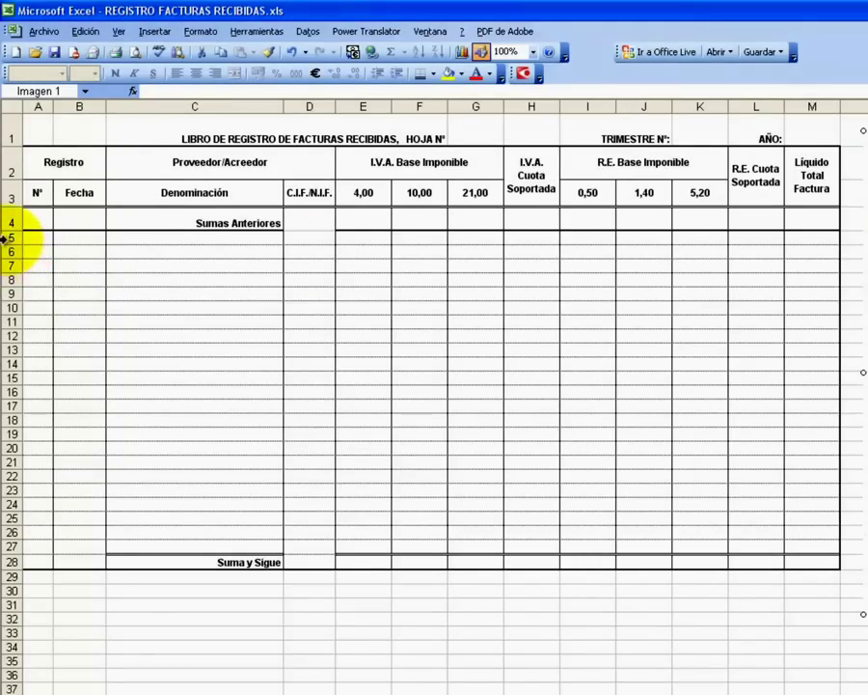
left_click_drag(10, 238, 13, 547)
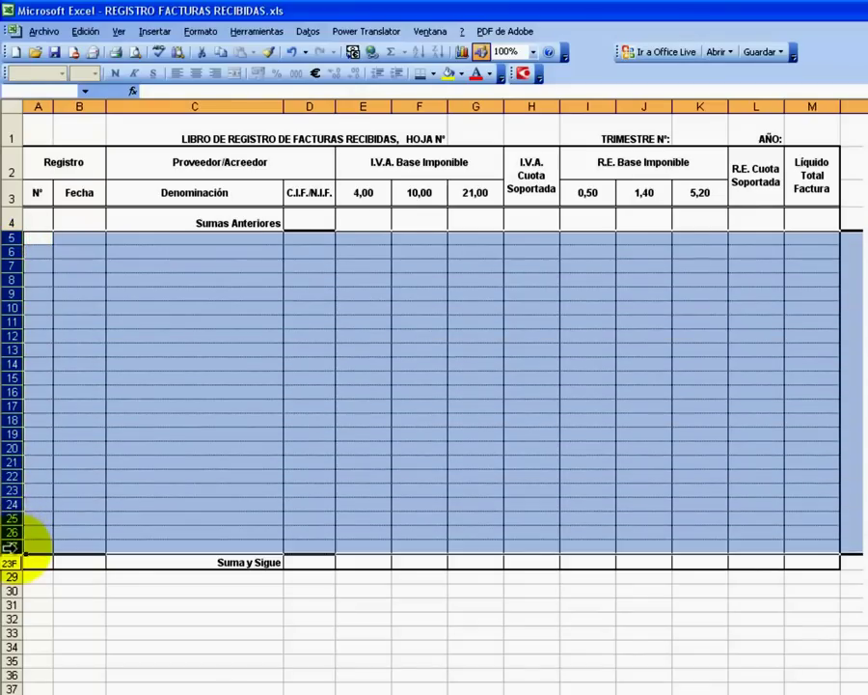
left_click(201, 30)
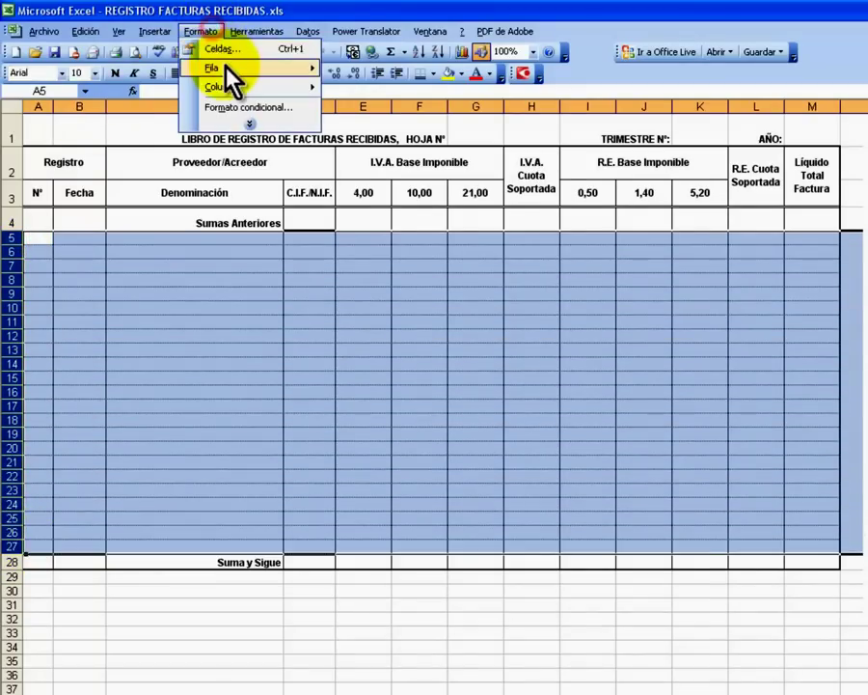
mouse_move(232, 69)
left_click(340, 64)
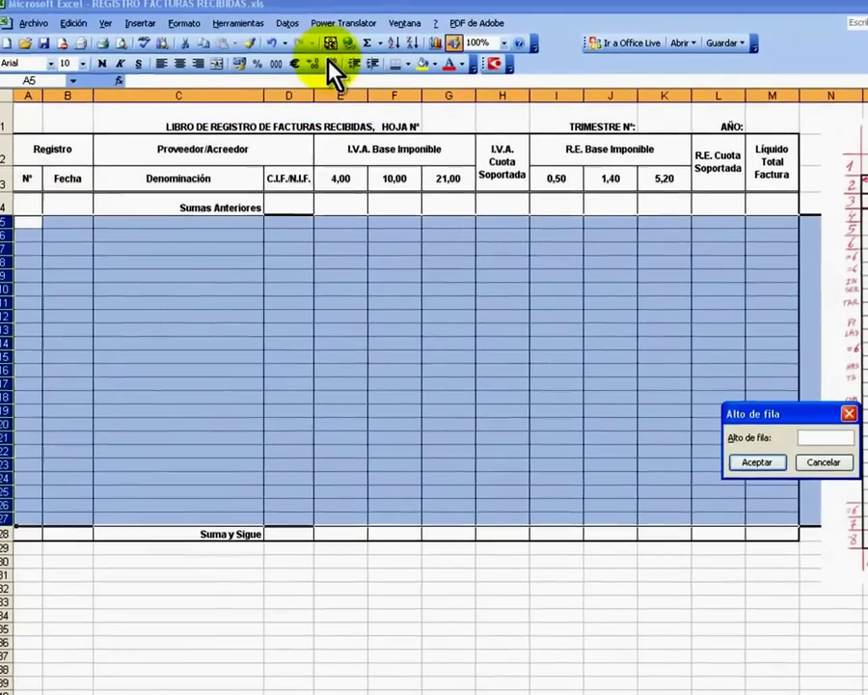
type("22")
key("Return")
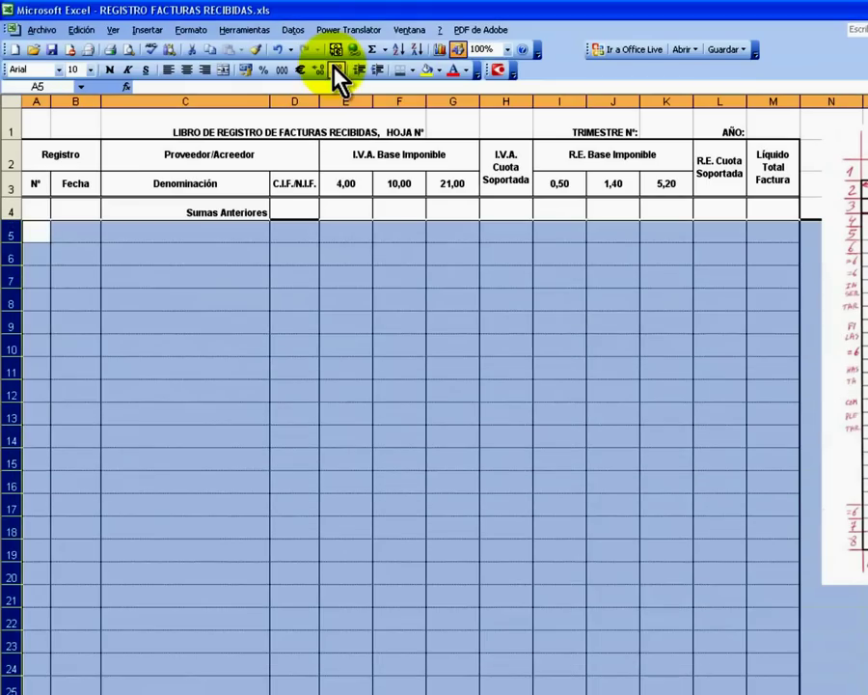
Set the Suma y Sigue footer row 28 to a height of 30.
left_click_drag(849, 598, 494, 546)
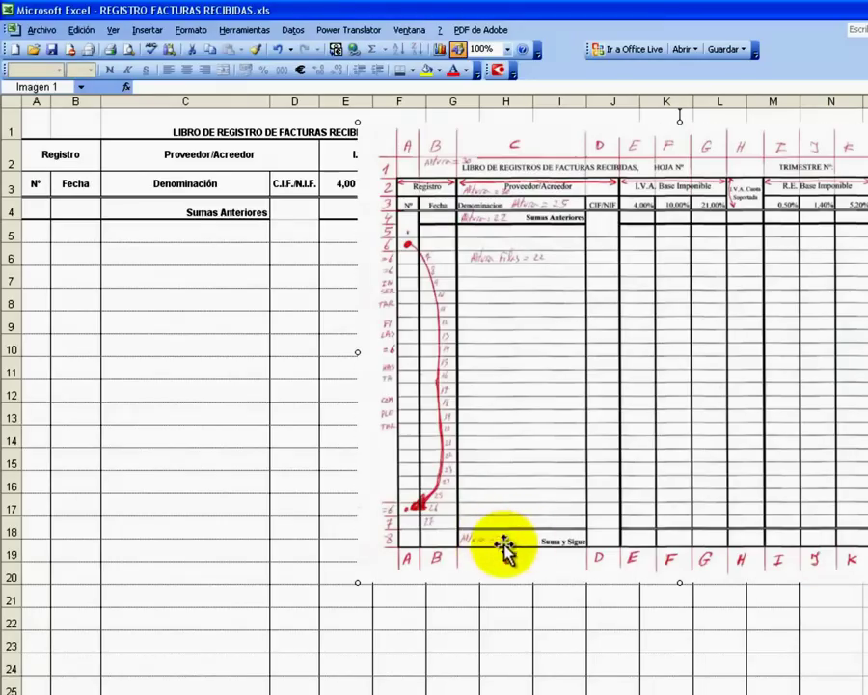
left_click_drag(499, 541, 867, 600)
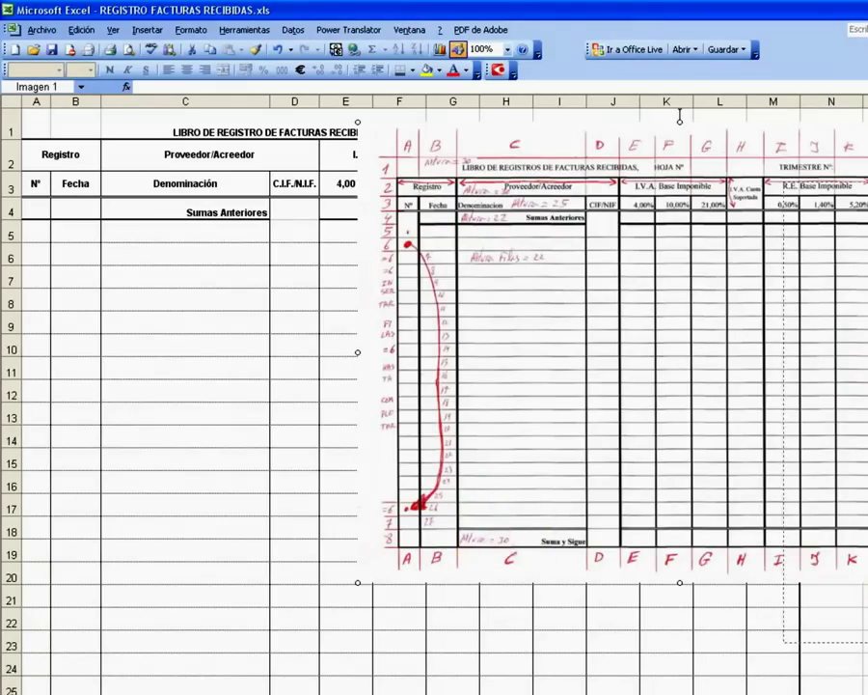
scroll(371, 501, "down", 4)
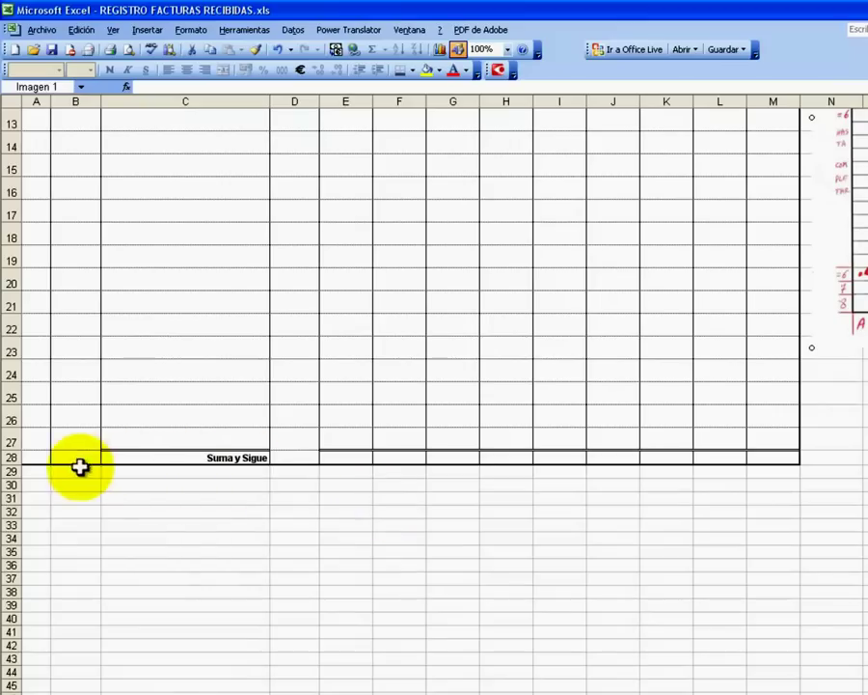
left_click(36, 457)
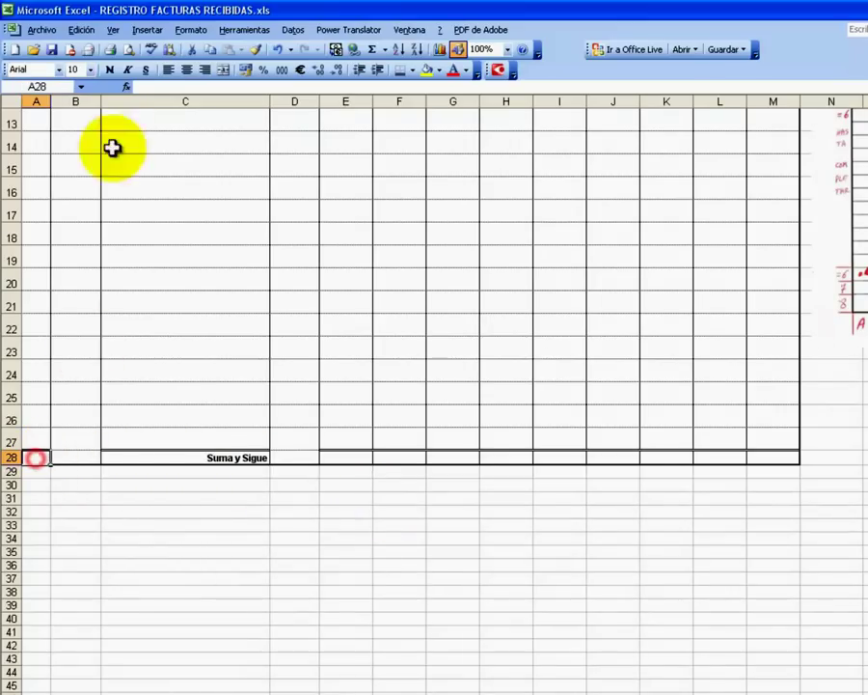
left_click(191, 30)
mouse_move(207, 79)
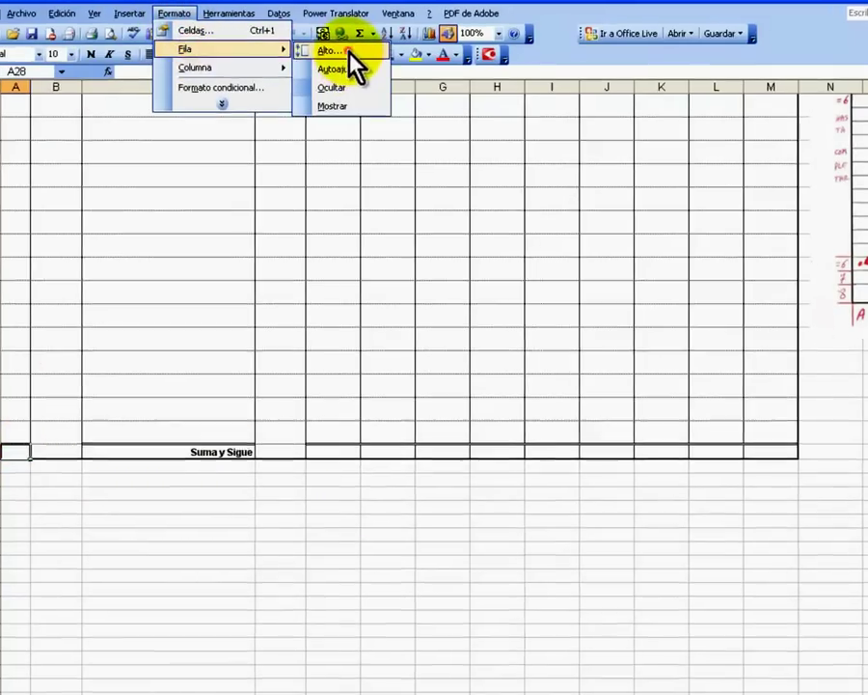
left_click(349, 54)
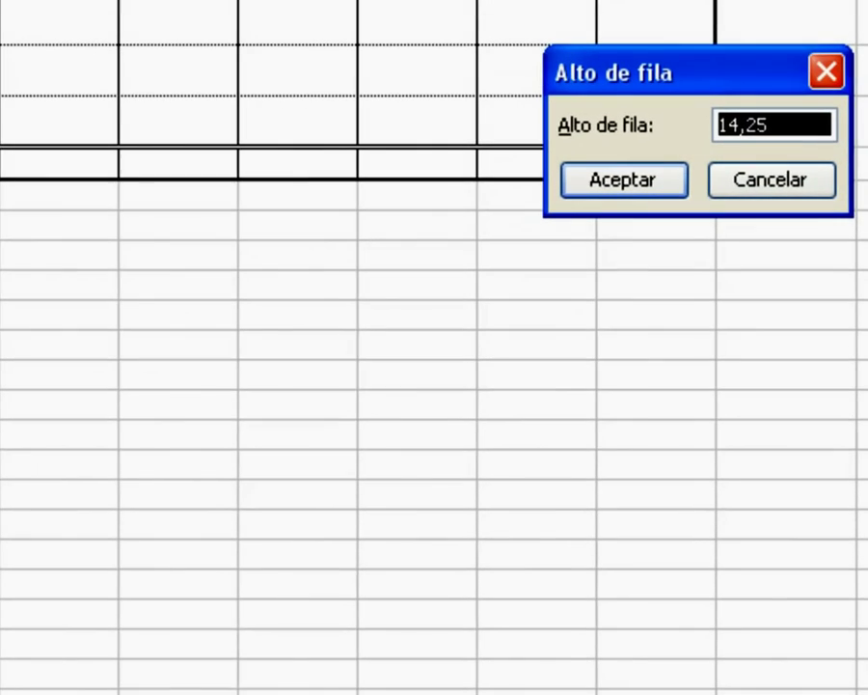
type("30")
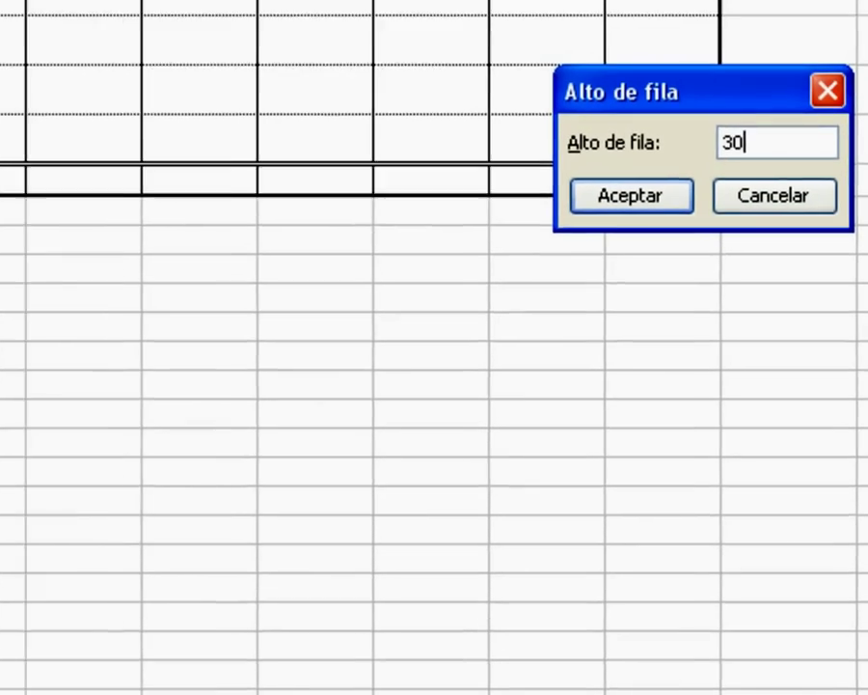
key("Return")
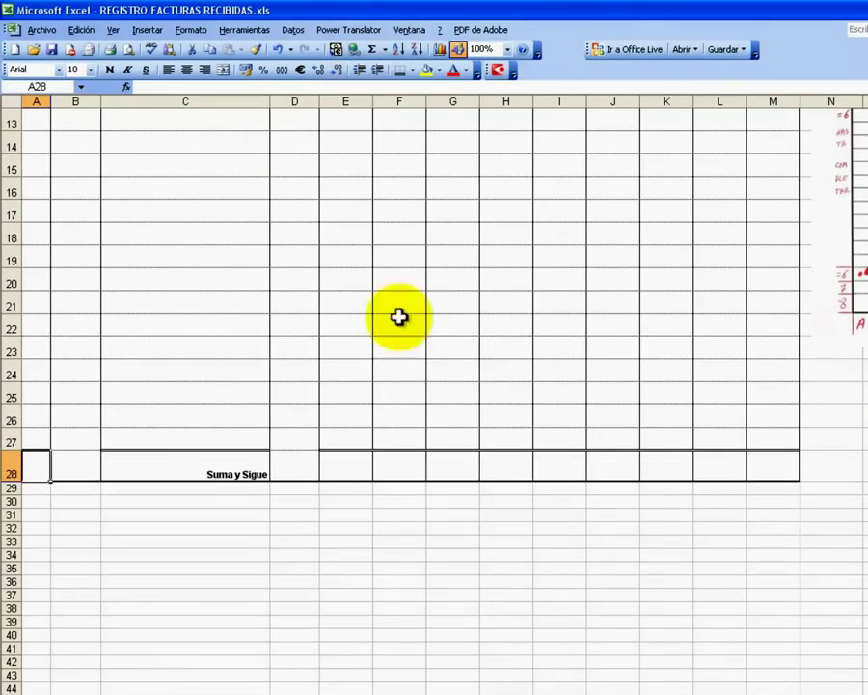
scroll(404, 318, "up", 2)
scroll(409, 320, "up", 2)
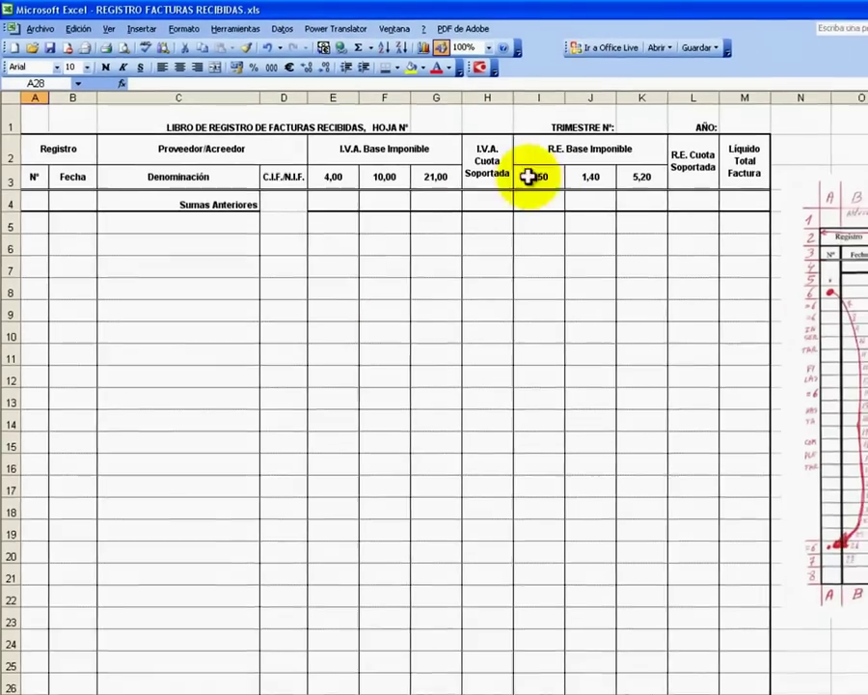
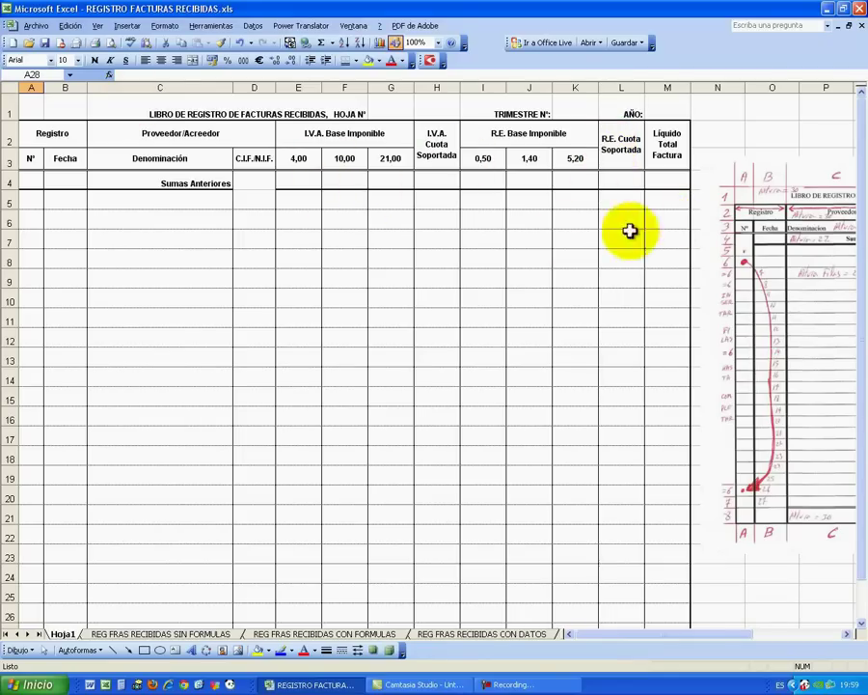
Page through all four print preview pages of the register, then return to page 1.
left_click(112, 42)
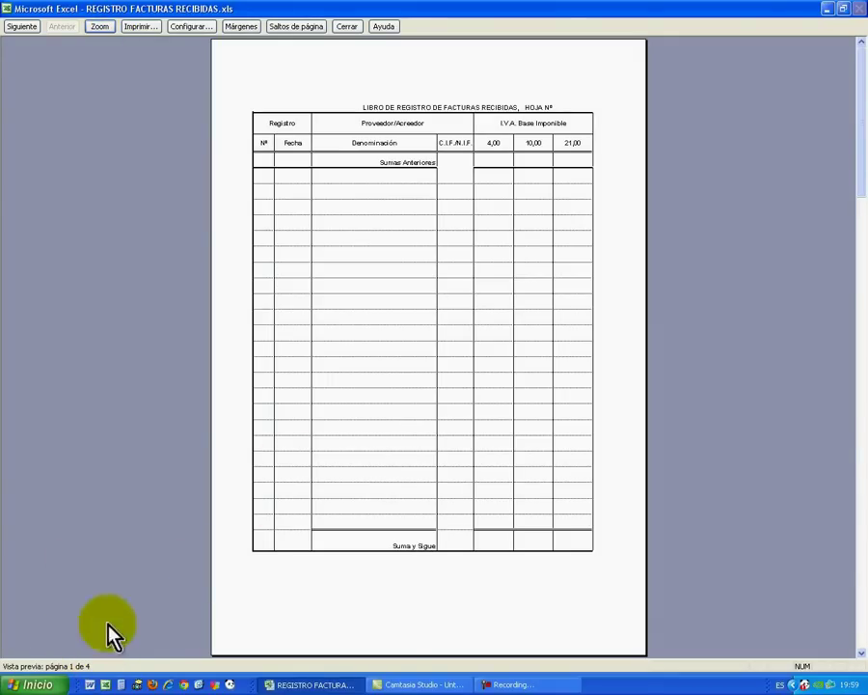
left_click(21, 27)
left_click(22, 29)
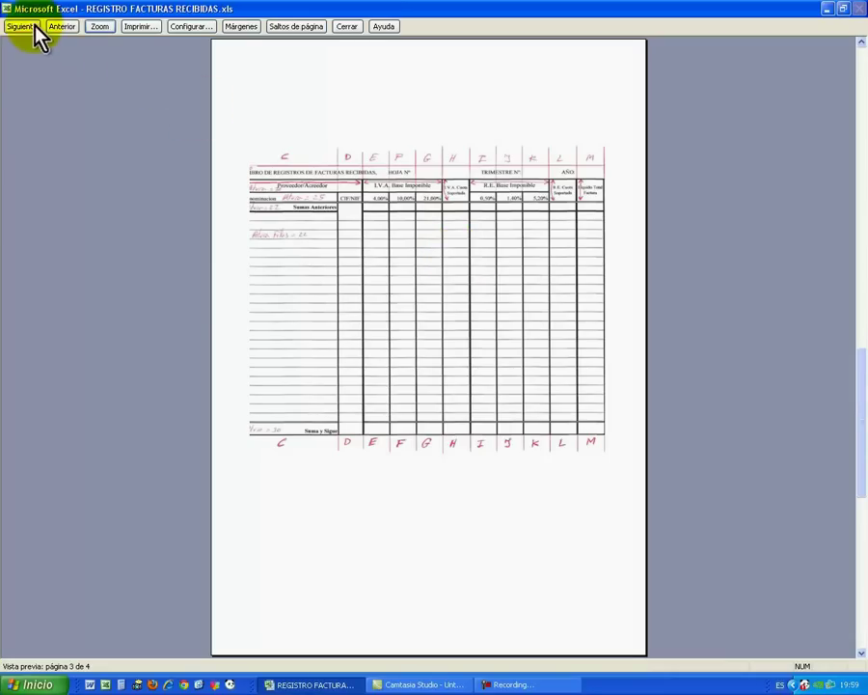
left_click(23, 25)
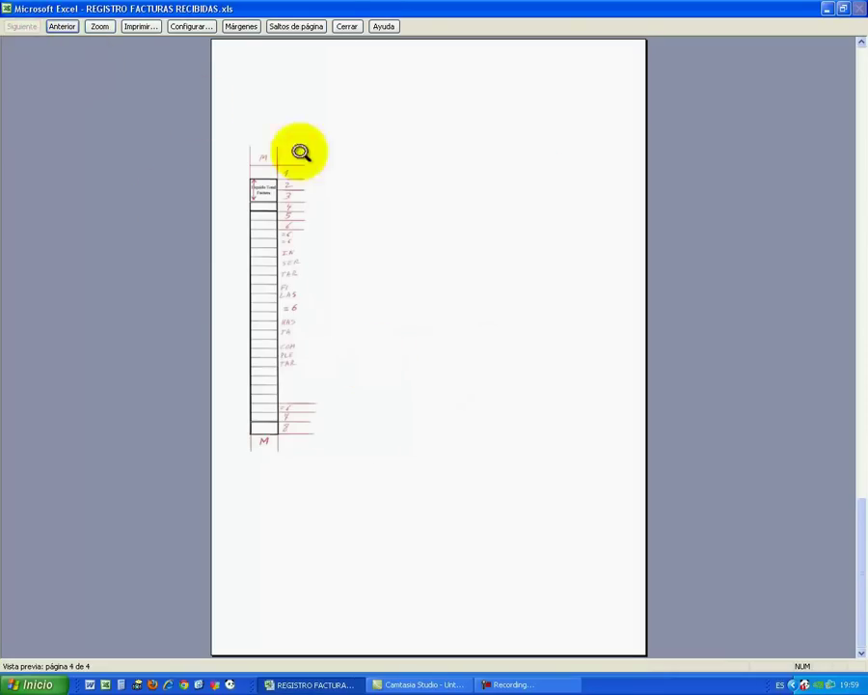
left_click(63, 26)
left_click(63, 26)
left_click(62, 26)
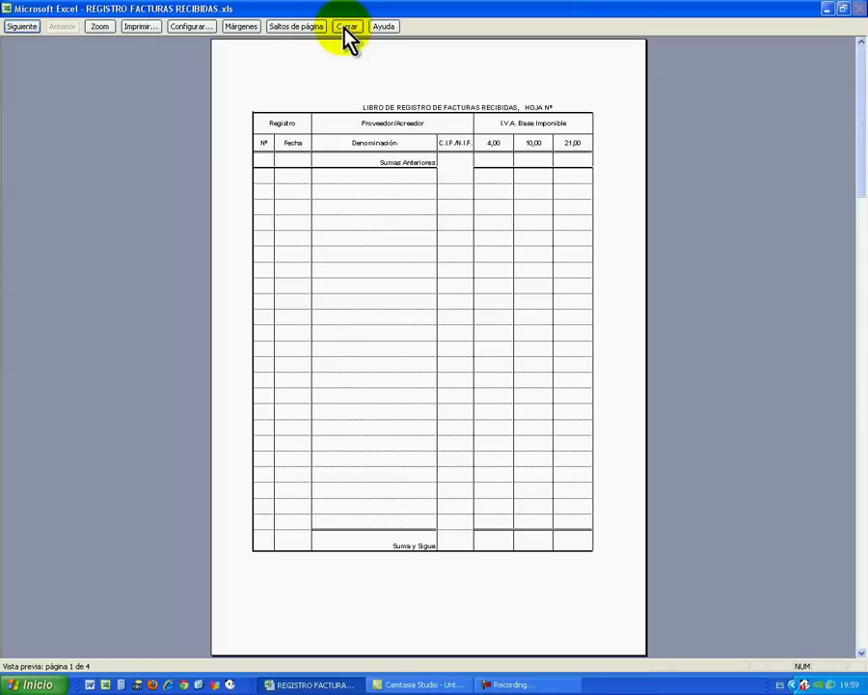
Set the left, right and bottom margins to 1,5 in Page Setup and close the preview.
left_click(179, 25)
left_click_drag(613, 267, 409, 200)
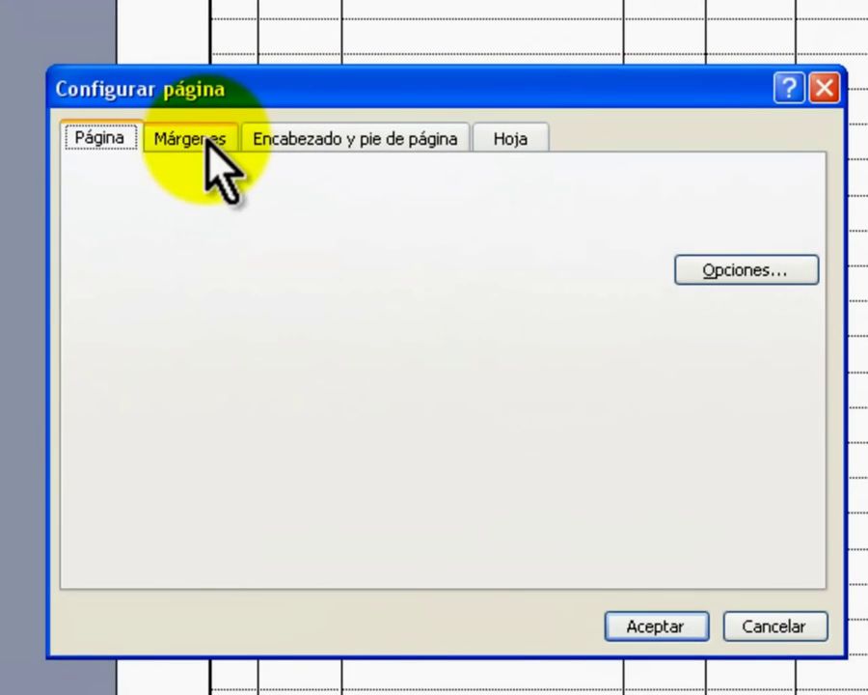
left_click(206, 144)
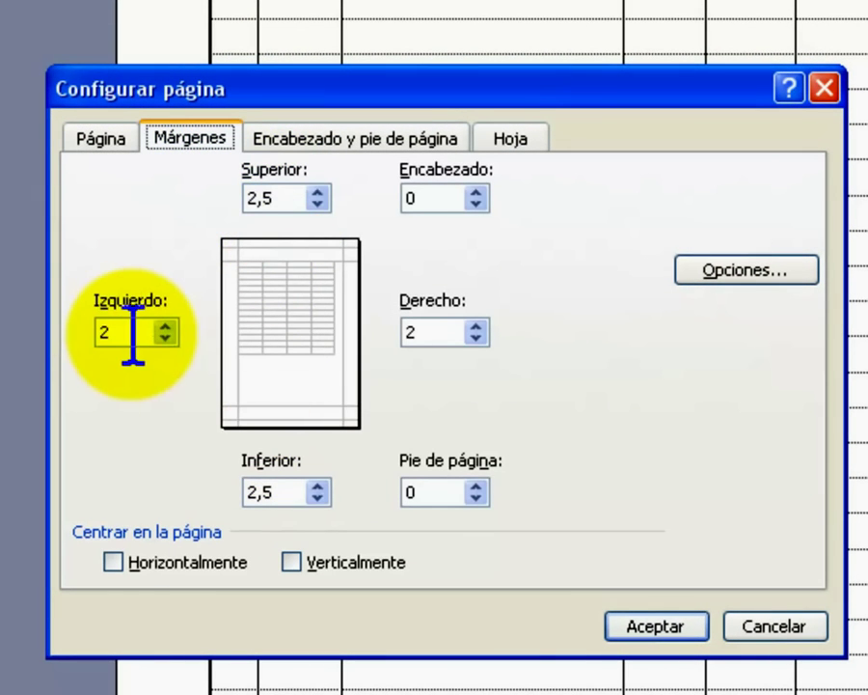
left_click(168, 336)
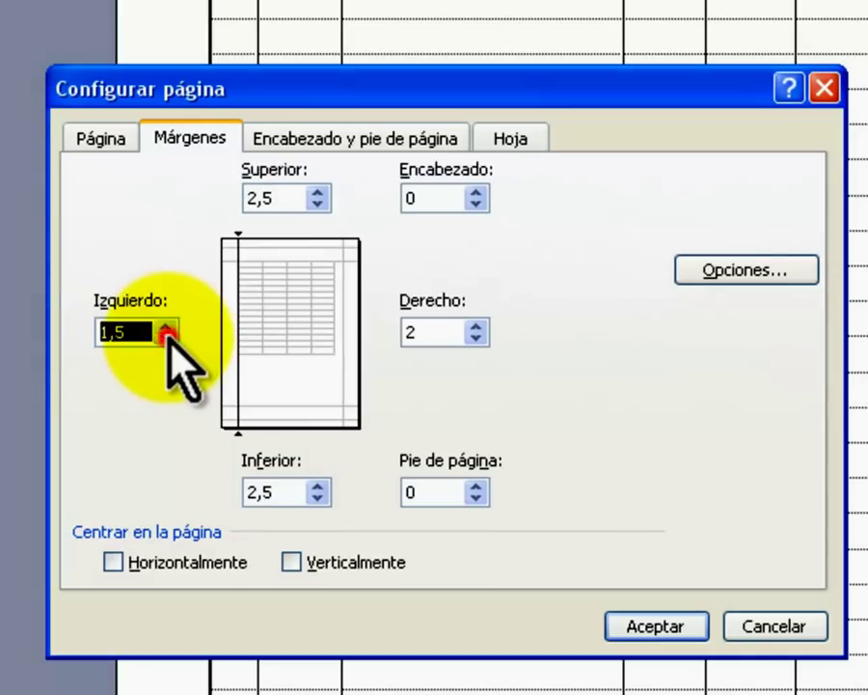
left_click(477, 338)
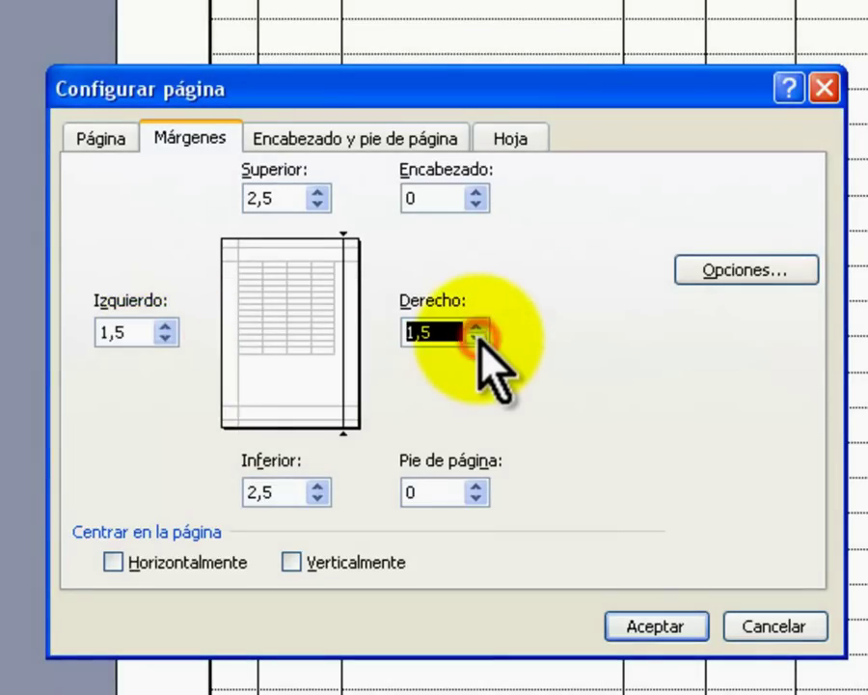
left_click(319, 498)
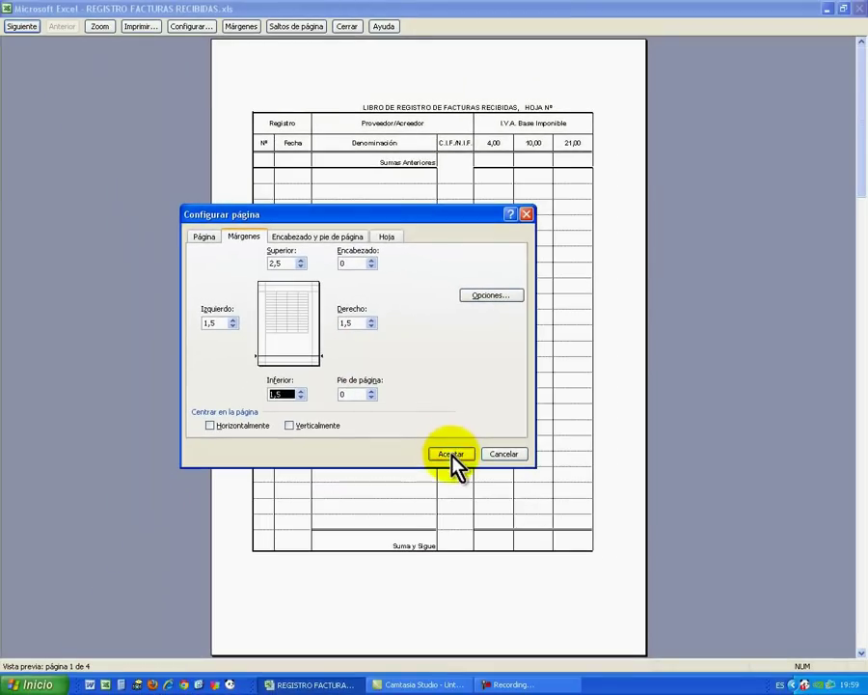
left_click(451, 454)
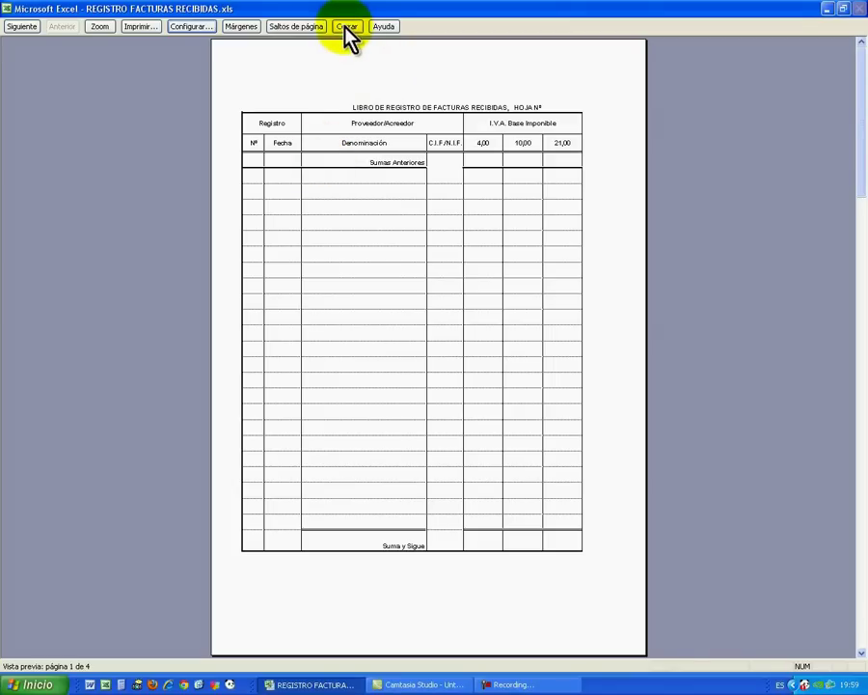
left_click(346, 27)
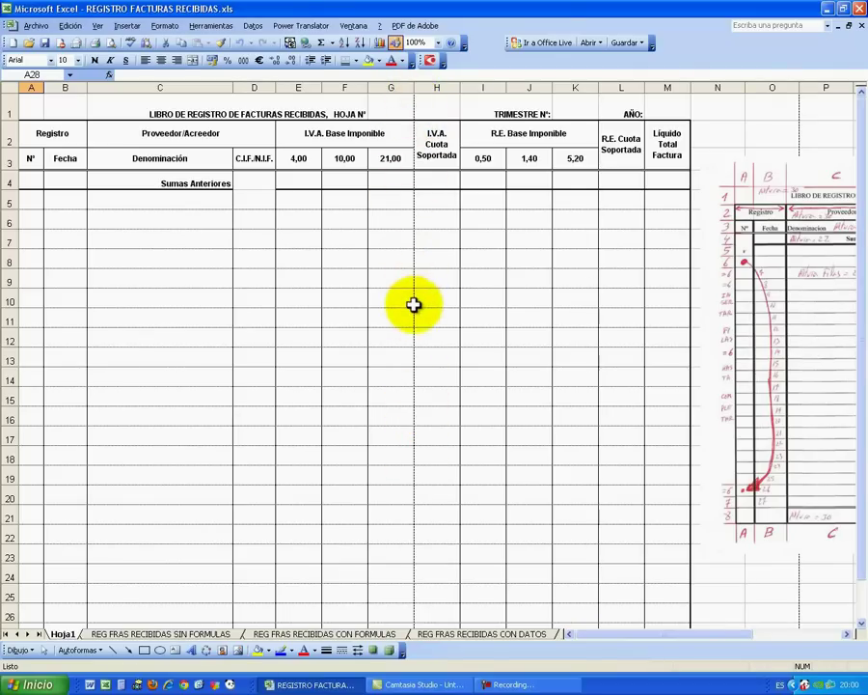
Scroll down to row 28 and back to the top, then open the Ver menu.
scroll(413, 304, "down", 2)
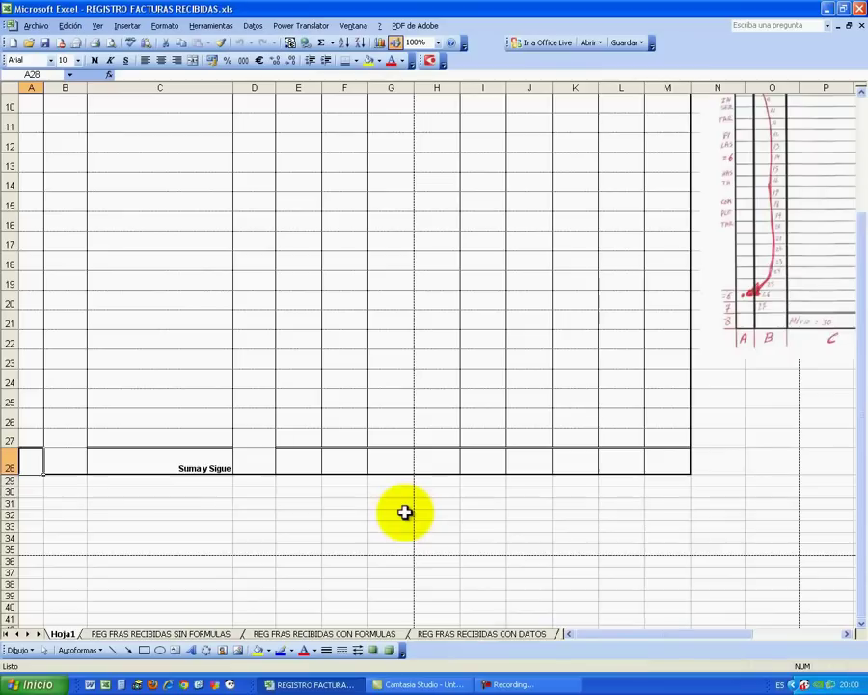
scroll(404, 512, "up", 3)
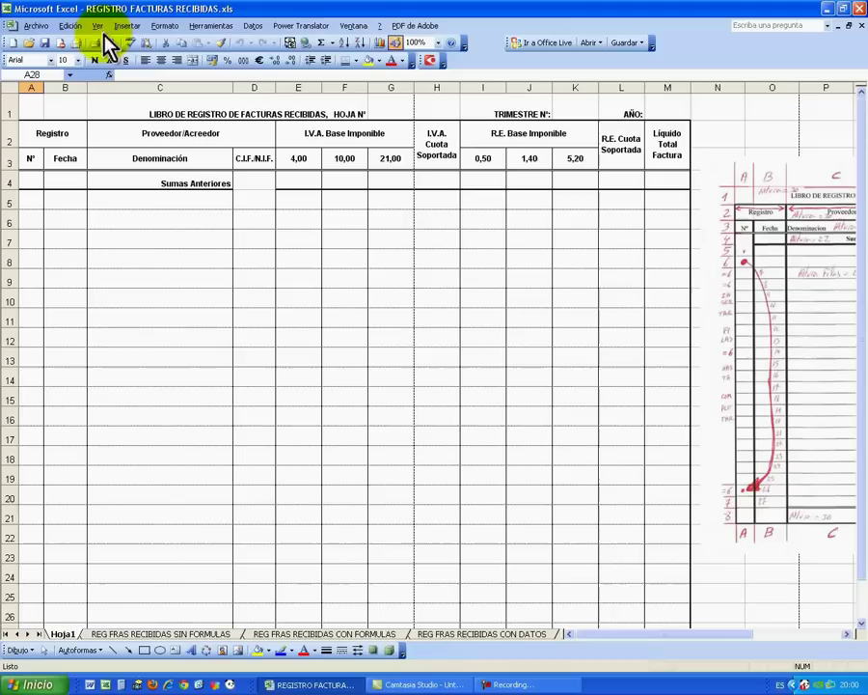
left_click(99, 26)
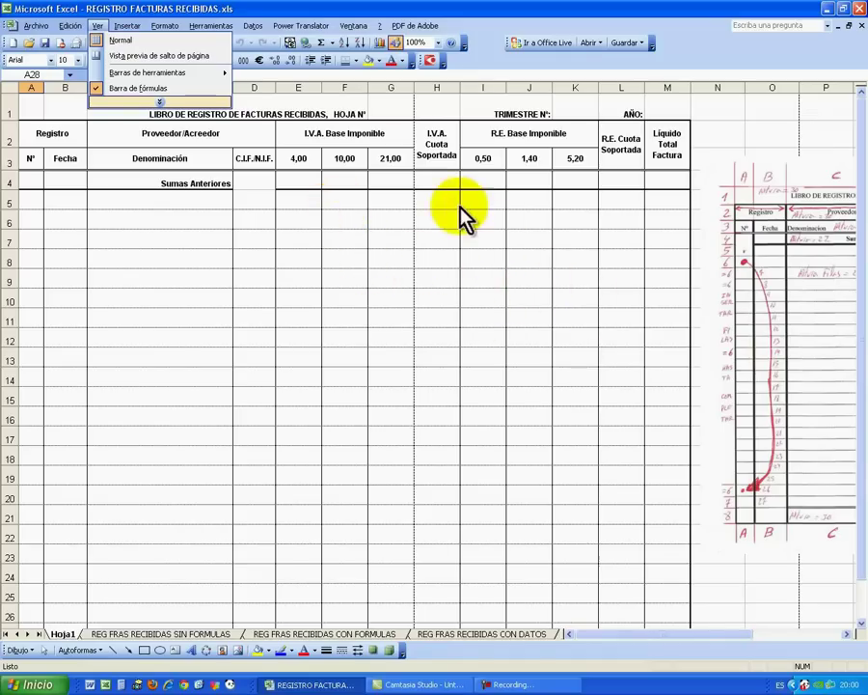
Switch the page orientation to Horizontal (landscape) and check the resulting preview pages.
left_click(374, 201)
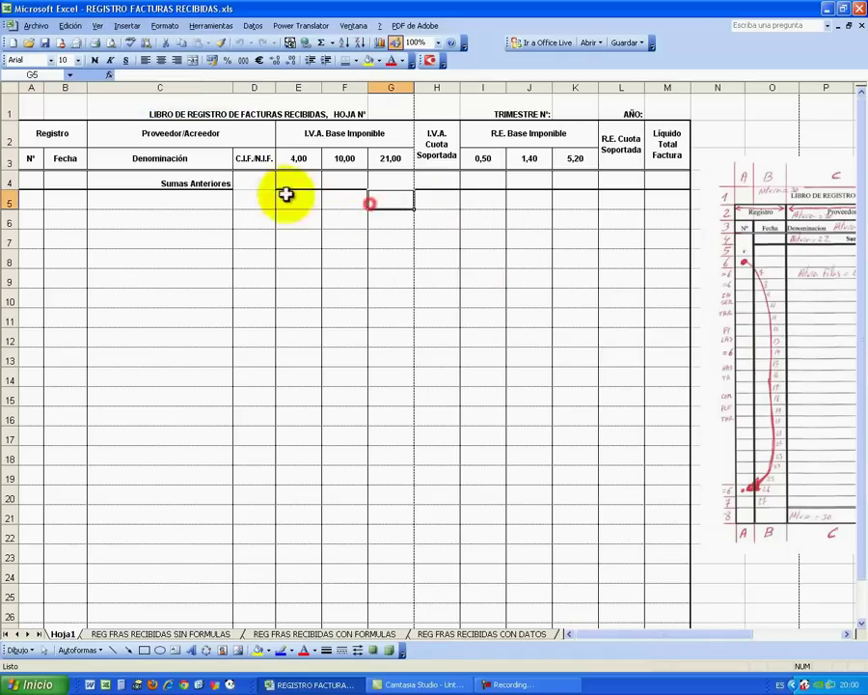
left_click(111, 43)
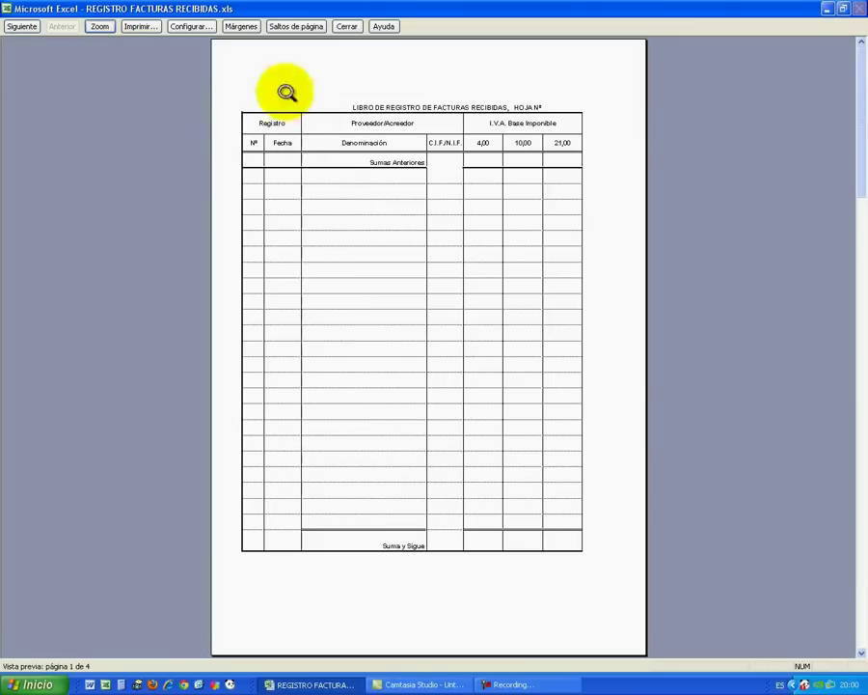
left_click(198, 32)
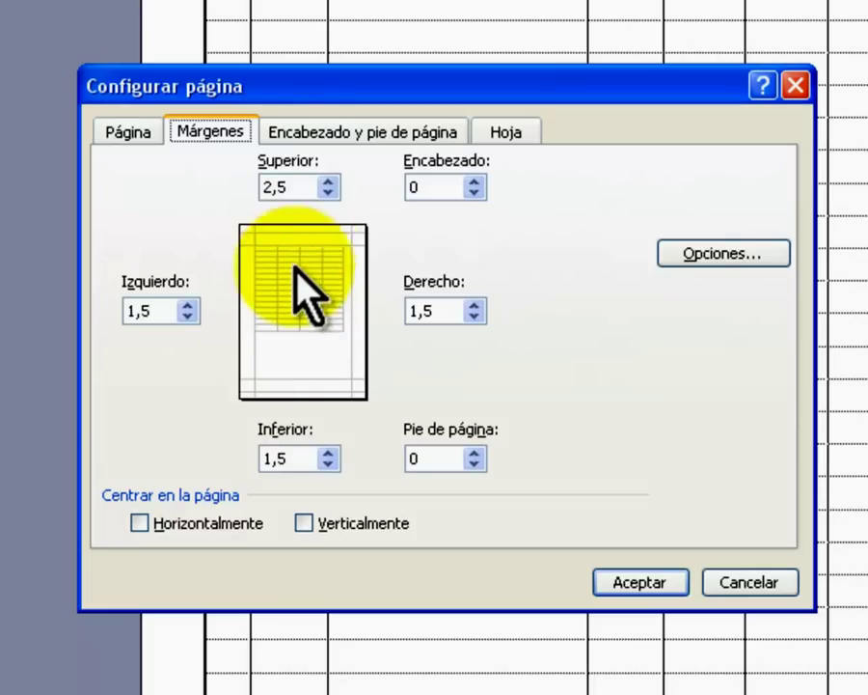
left_click(125, 133)
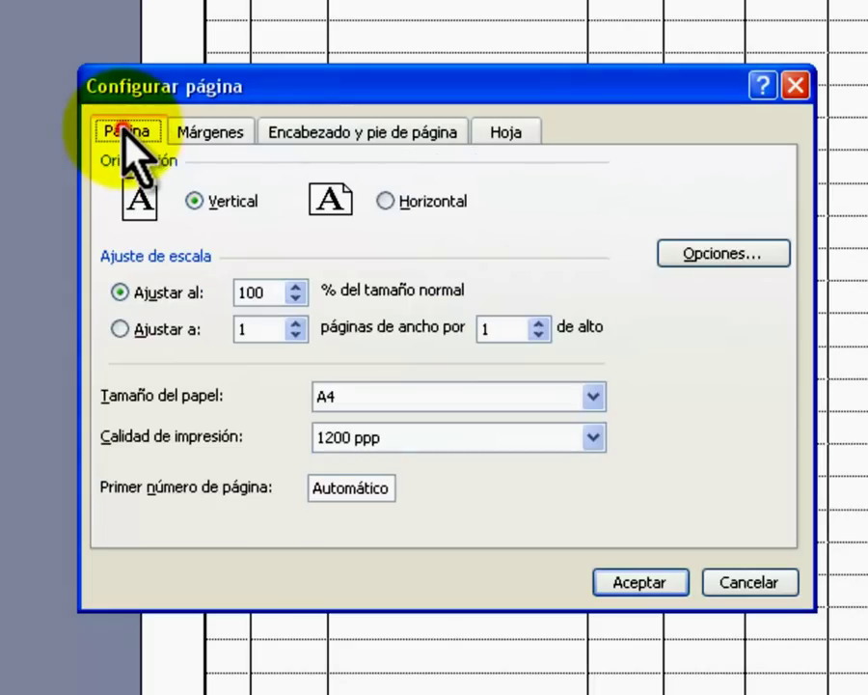
left_click(388, 201)
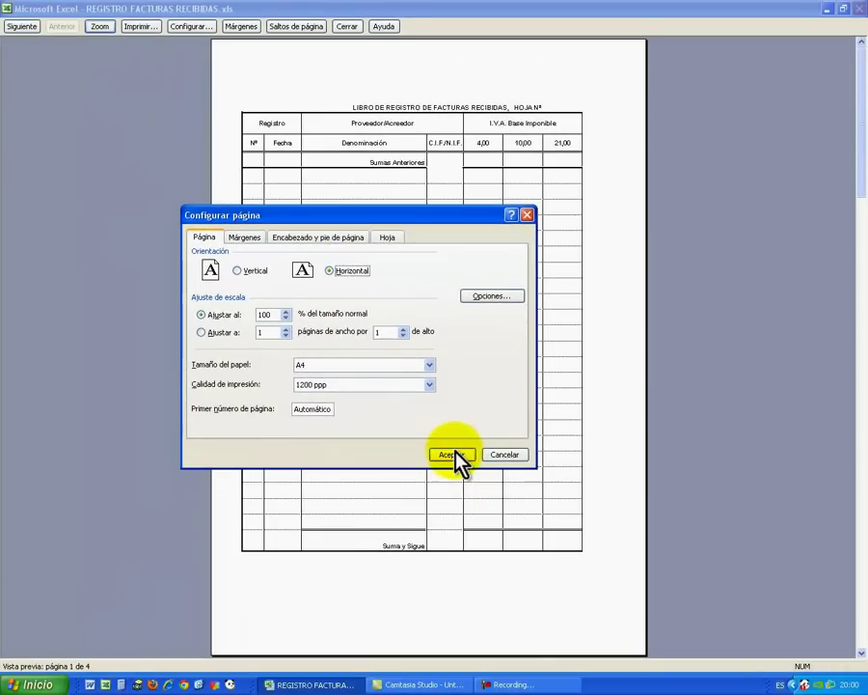
left_click(452, 455)
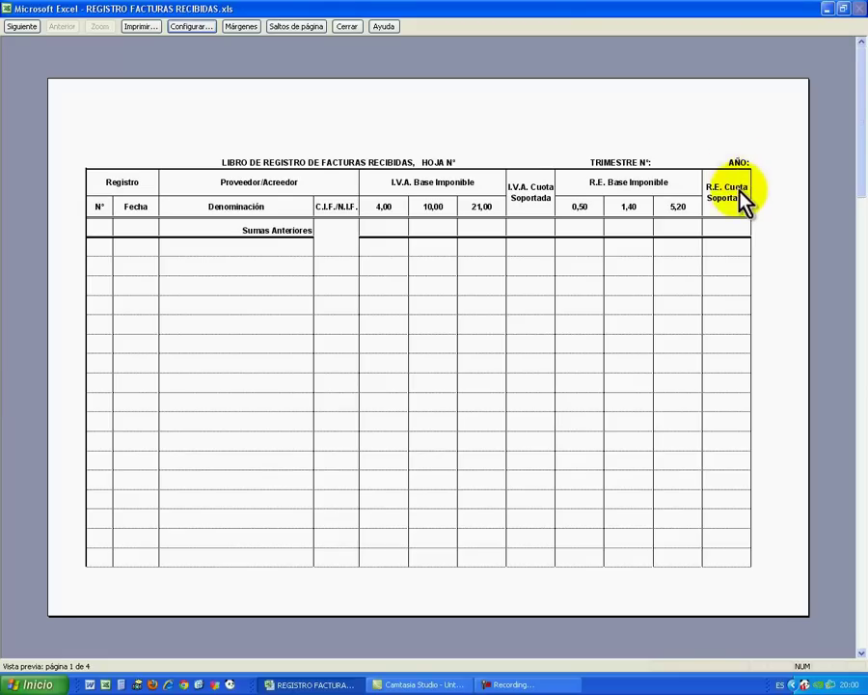
left_click(25, 26)
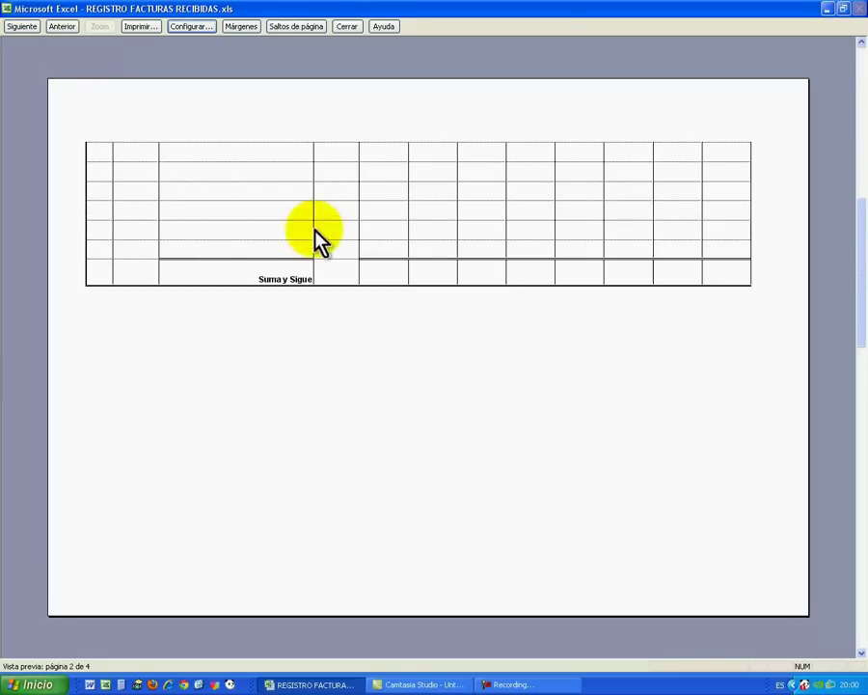
left_click(21, 29)
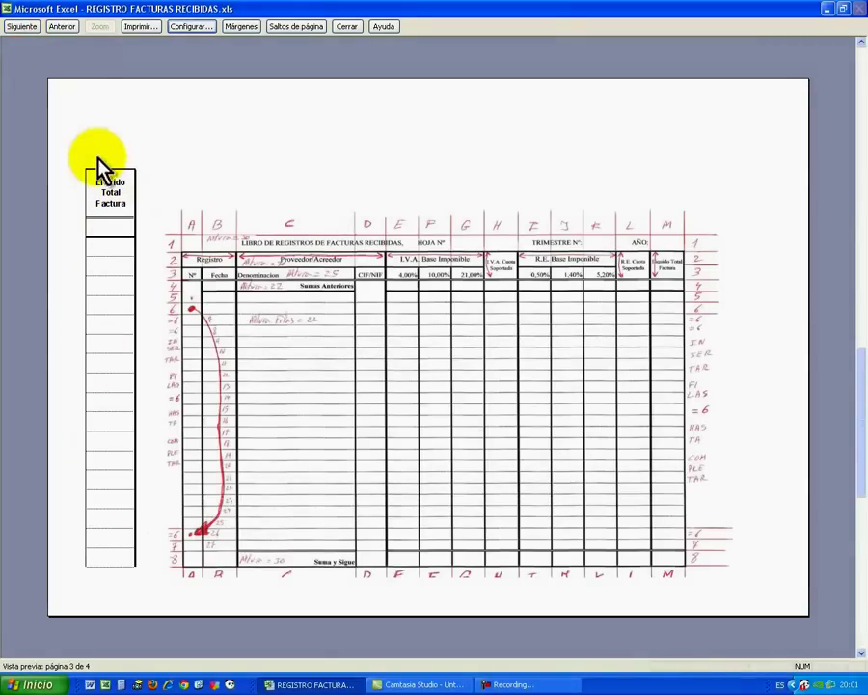
left_click(349, 26)
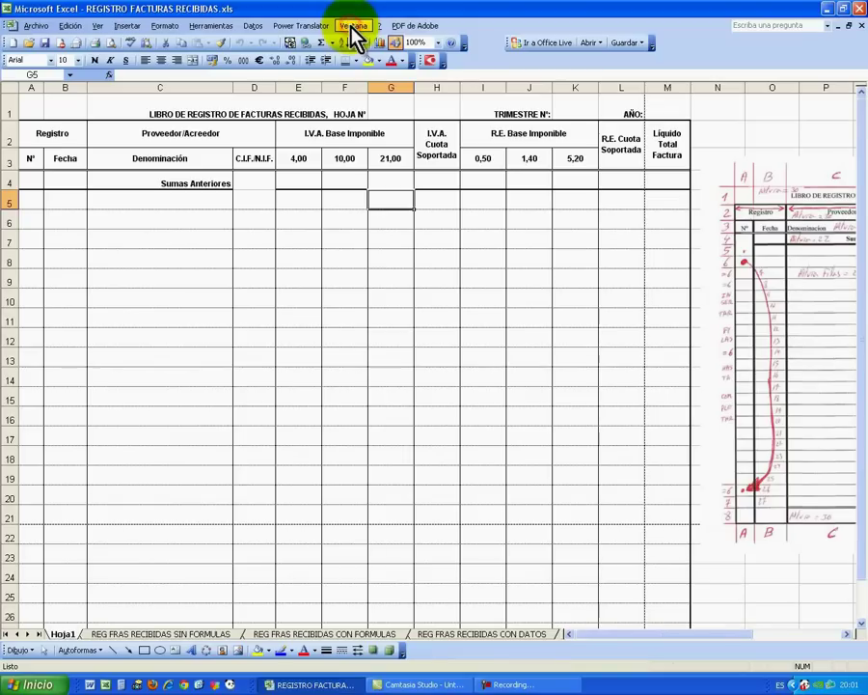
Switch the sheet to Vista previa de salto de página and dismiss the information notice.
left_click(247, 236)
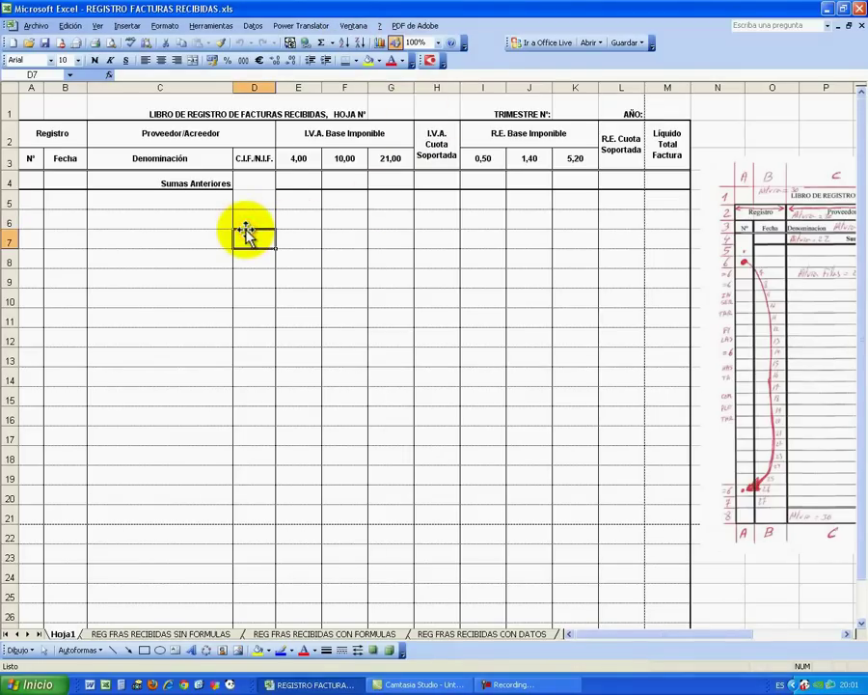
left_click(97, 26)
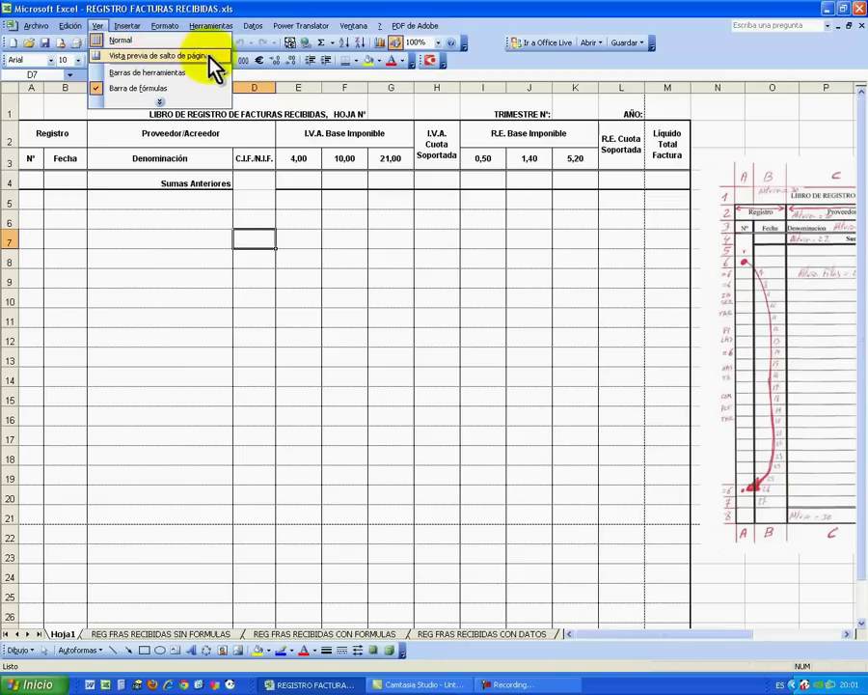
left_click(209, 56)
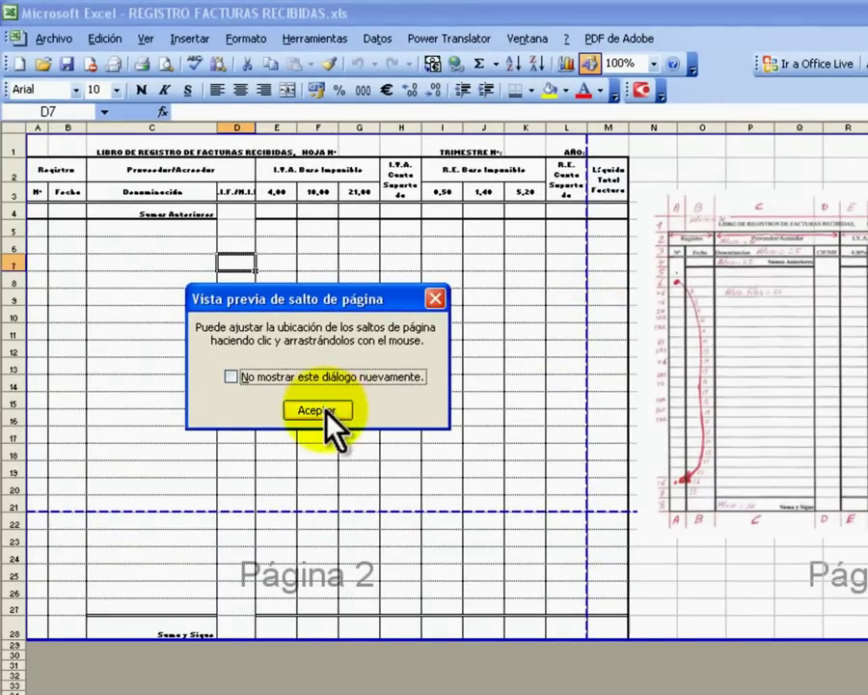
left_click(324, 412)
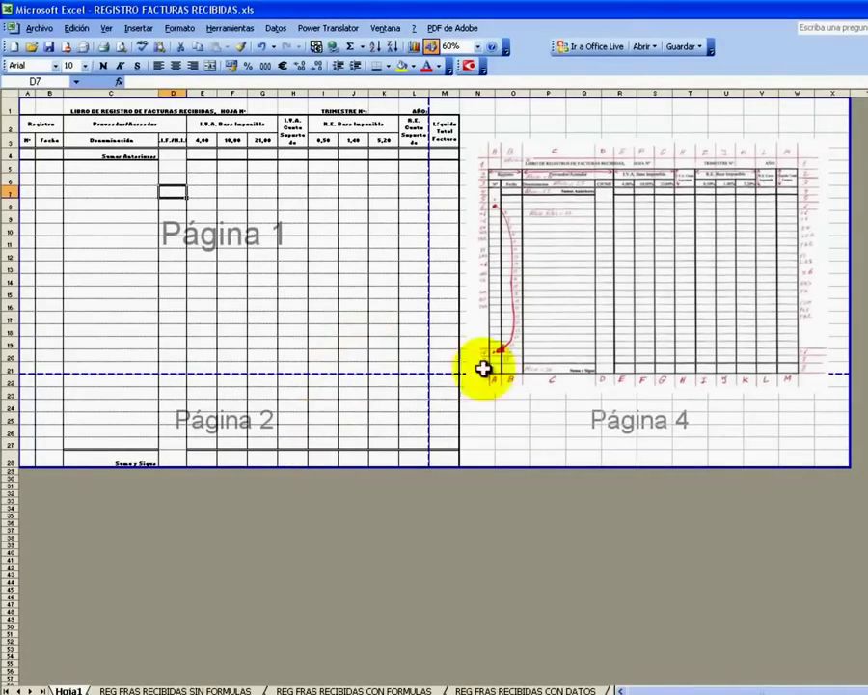
Pull the print area's right edge back to column M, past the scanned form picture.
left_click(849, 117)
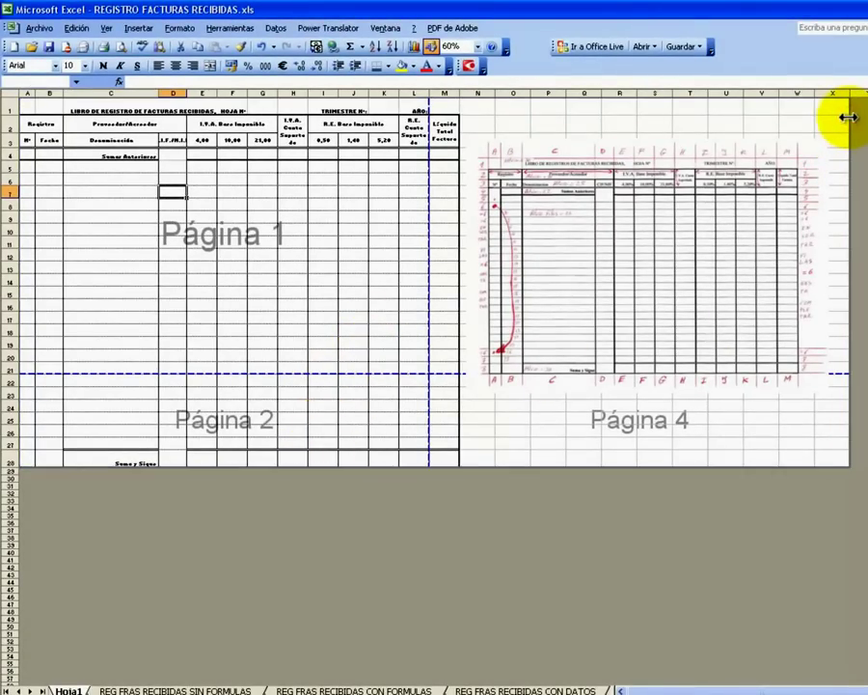
mouse_move(849, 117)
left_mouse_down()
mouse_move(439, 138)
mouse_move(461, 145)
left_mouse_up()
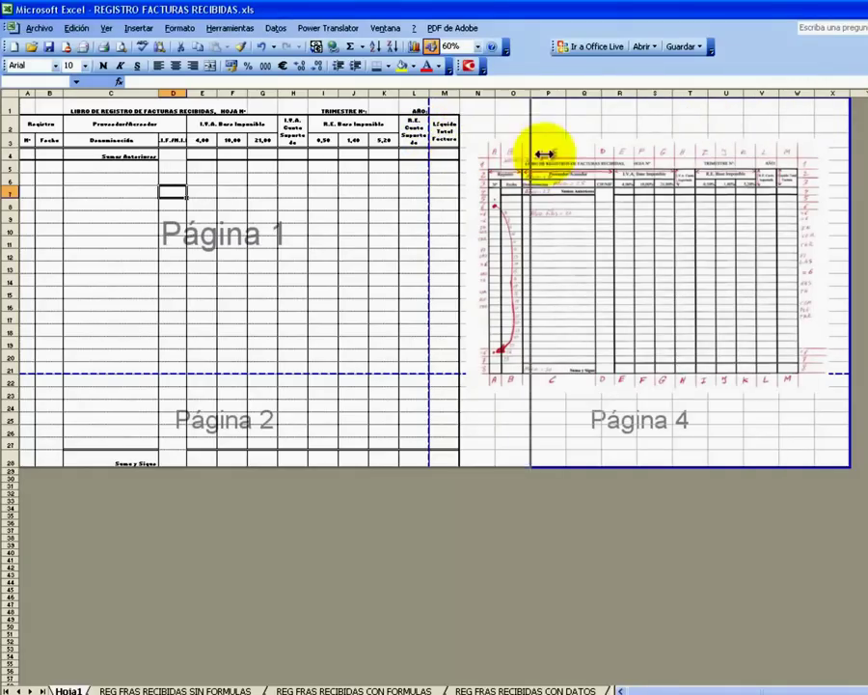
left_click_drag(460, 145, 838, 169)
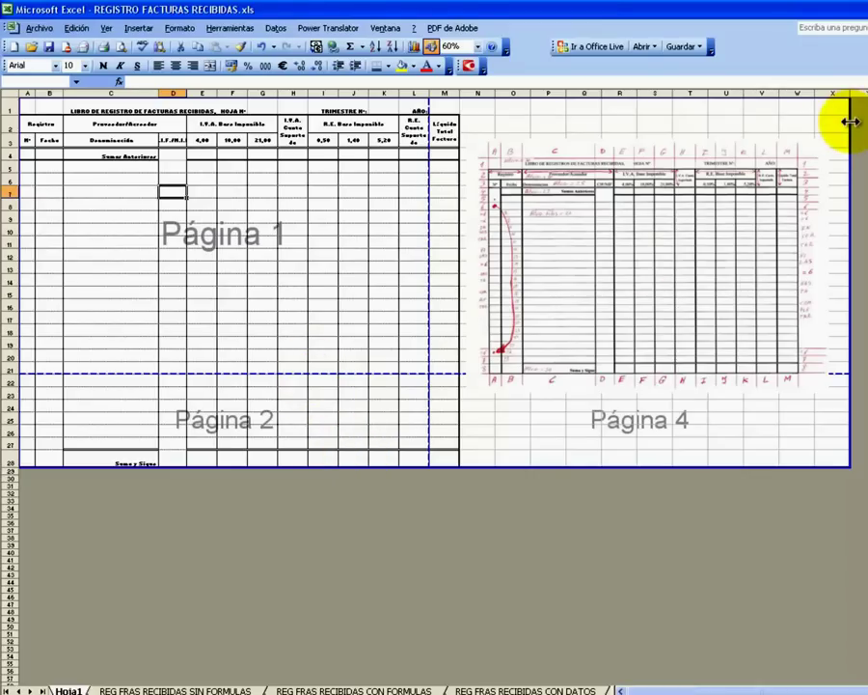
left_click_drag(850, 121, 469, 134)
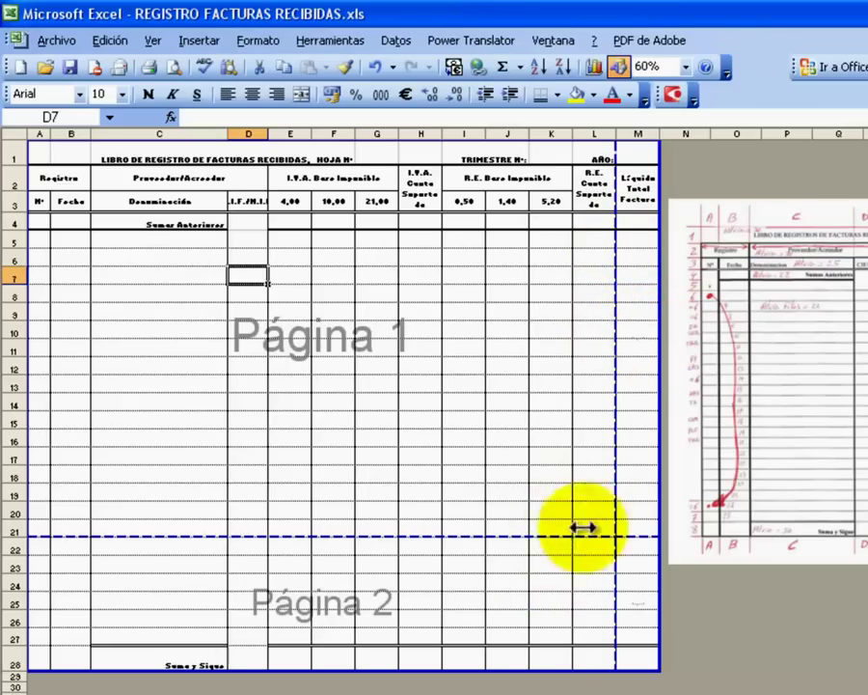
Push the column page break out past column M and the row break below row 28.
left_click_drag(614, 398, 652, 394)
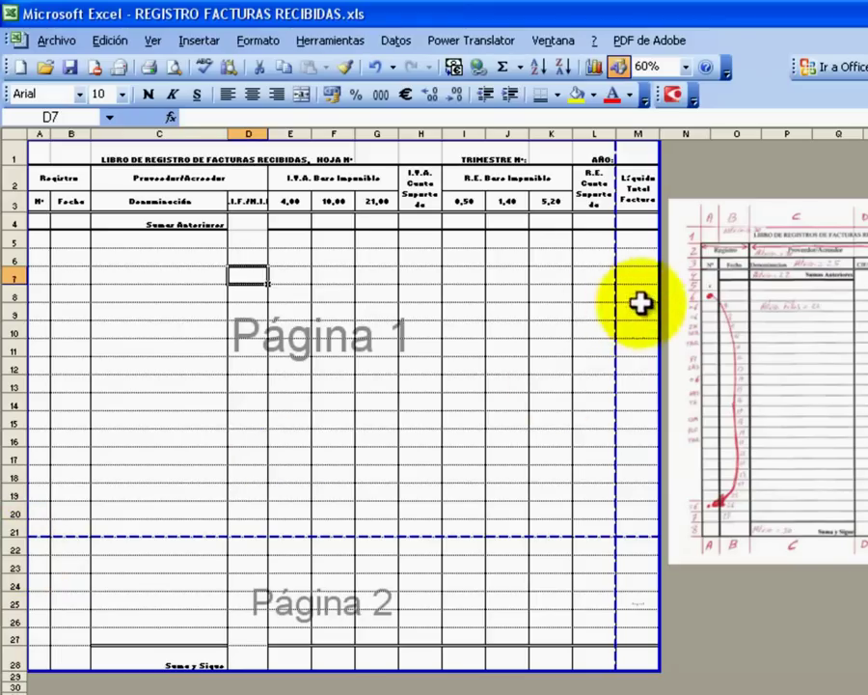
left_click_drag(616, 368, 652, 368)
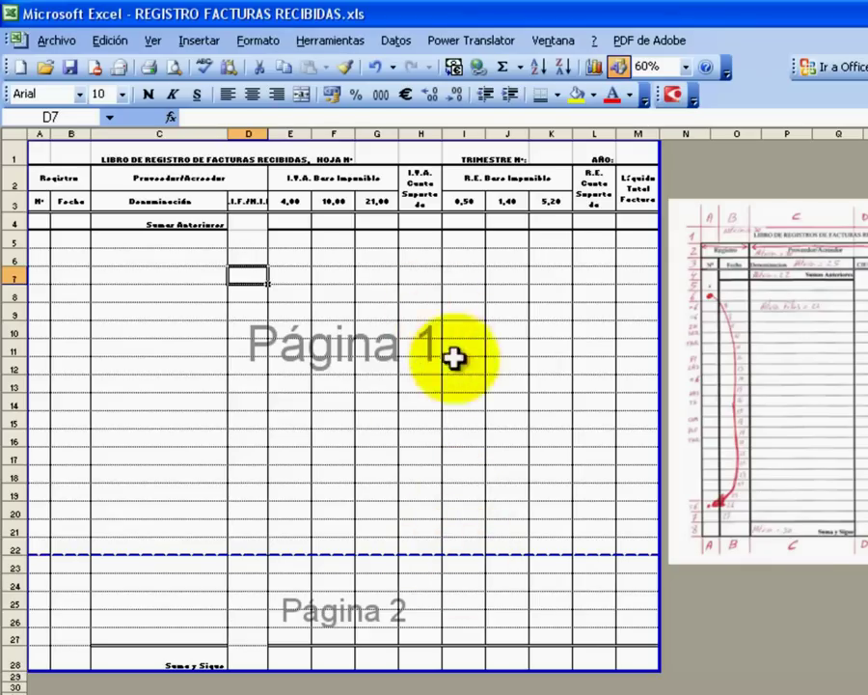
left_click_drag(432, 554, 411, 664)
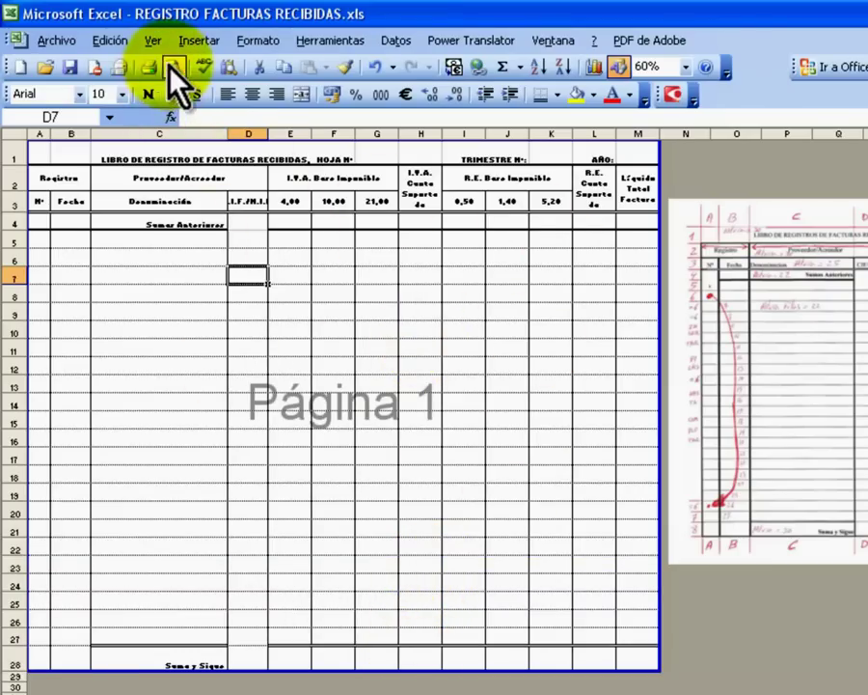
Move the scanned sketch to the right of the form and set the zoom to 100%.
mouse_move(861, 391)
left_mouse_down()
mouse_move(867, 367)
mouse_move(290, 427)
left_mouse_up()
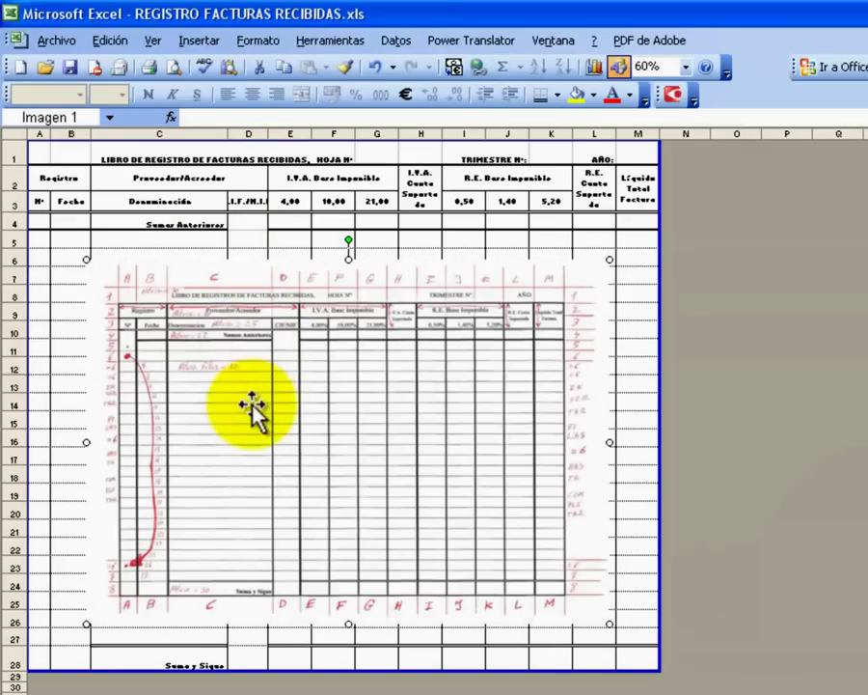
mouse_move(261, 393)
left_mouse_down()
mouse_move(577, 405)
mouse_move(858, 359)
left_mouse_up()
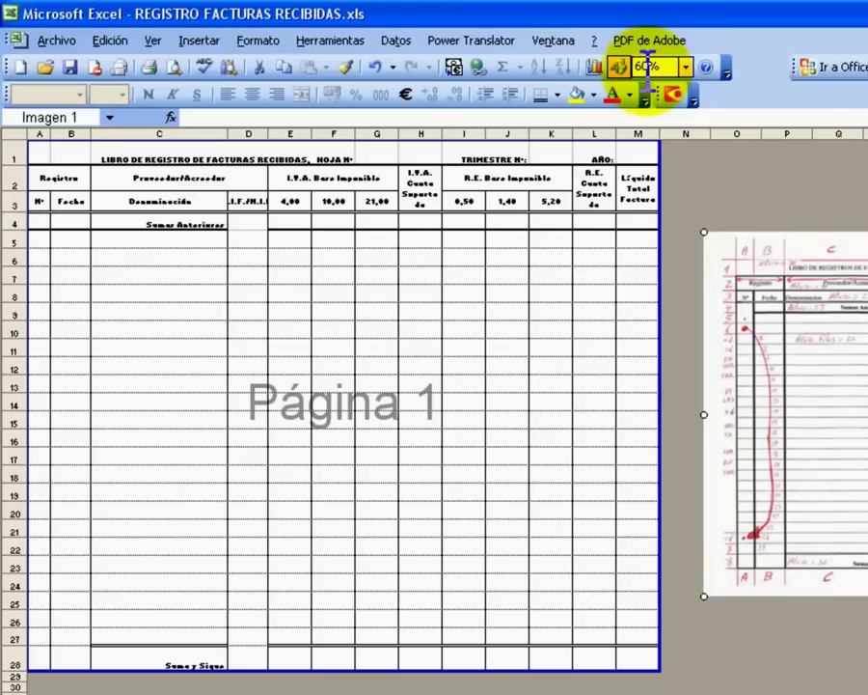
left_click(685, 67)
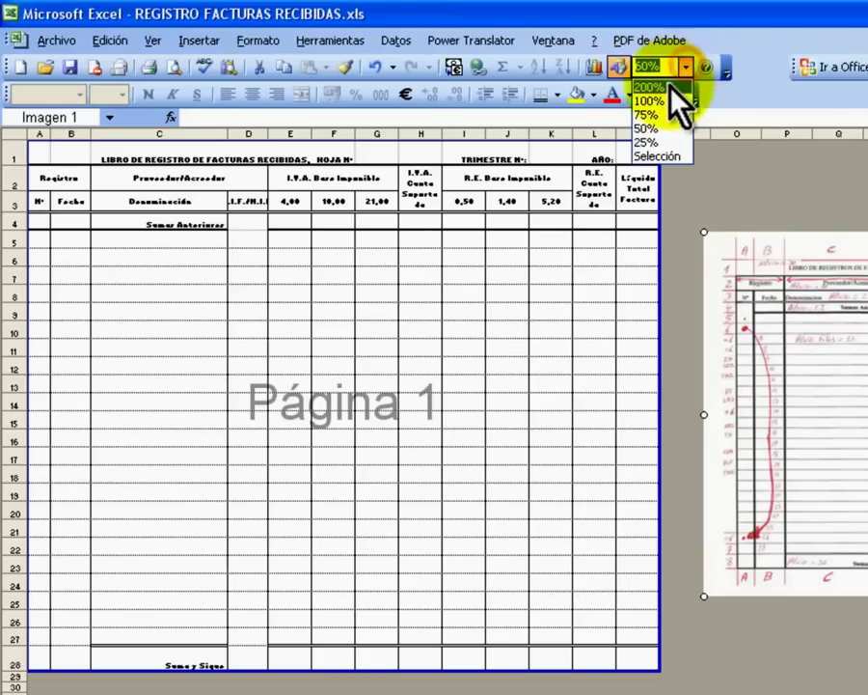
left_click(662, 100)
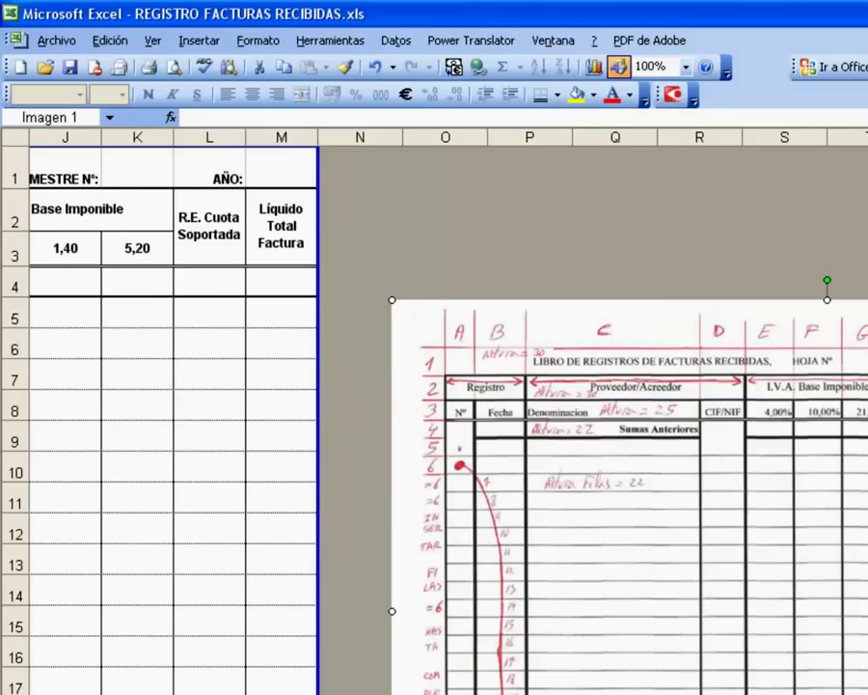
scroll(434, 415, "left", 3)
scroll(434, 415, "left", 3)
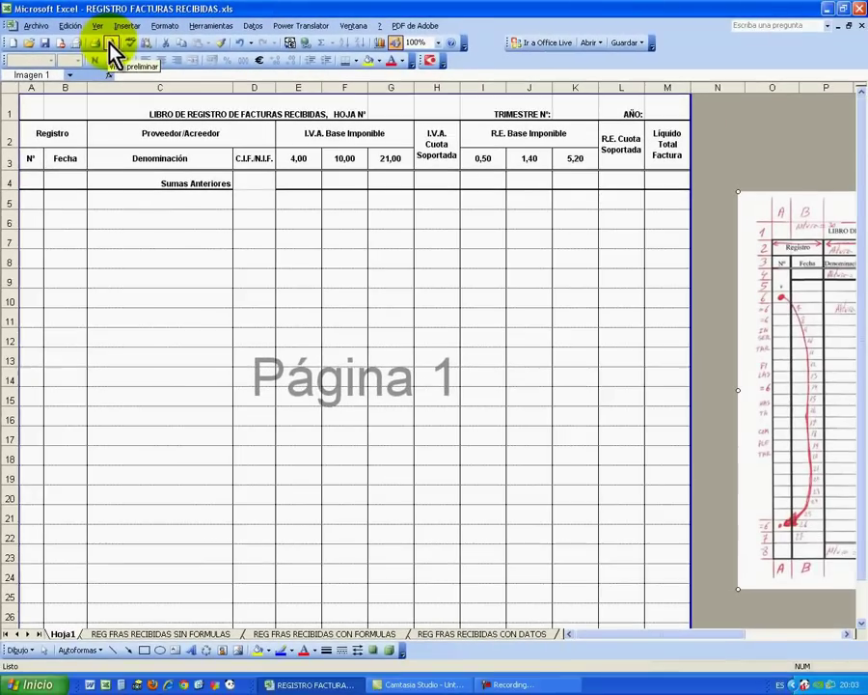
Preview Hoja1, then the REG FRAS RECIBIDAS SIN FORMULAS sheet, and return to Hoja1.
left_click(110, 44)
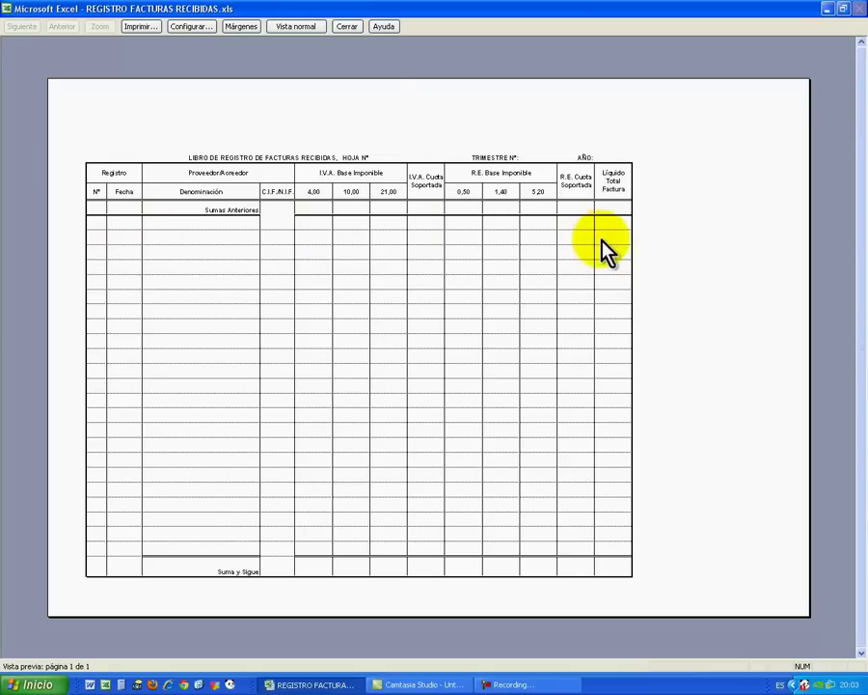
left_click(347, 29)
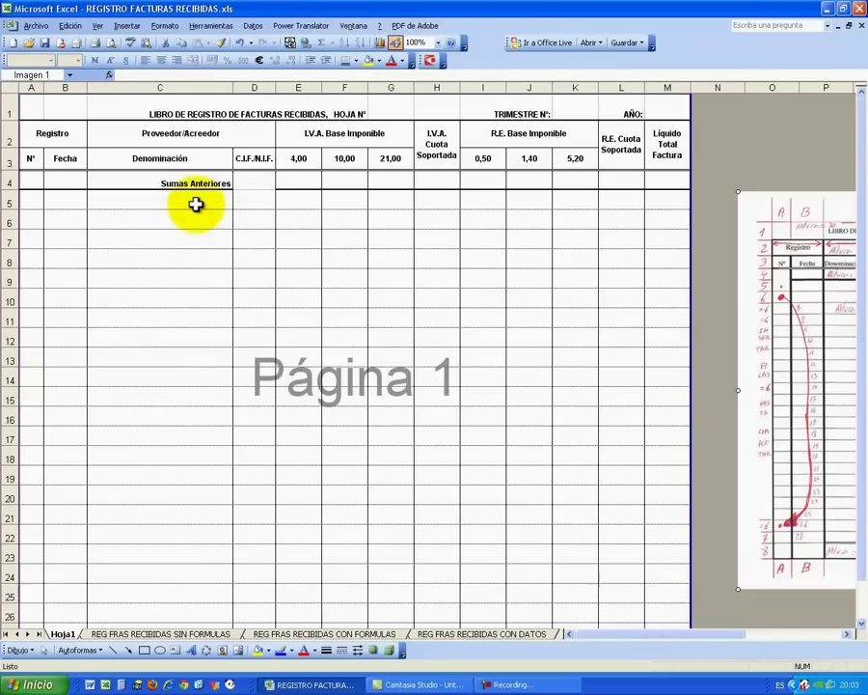
left_click(188, 635)
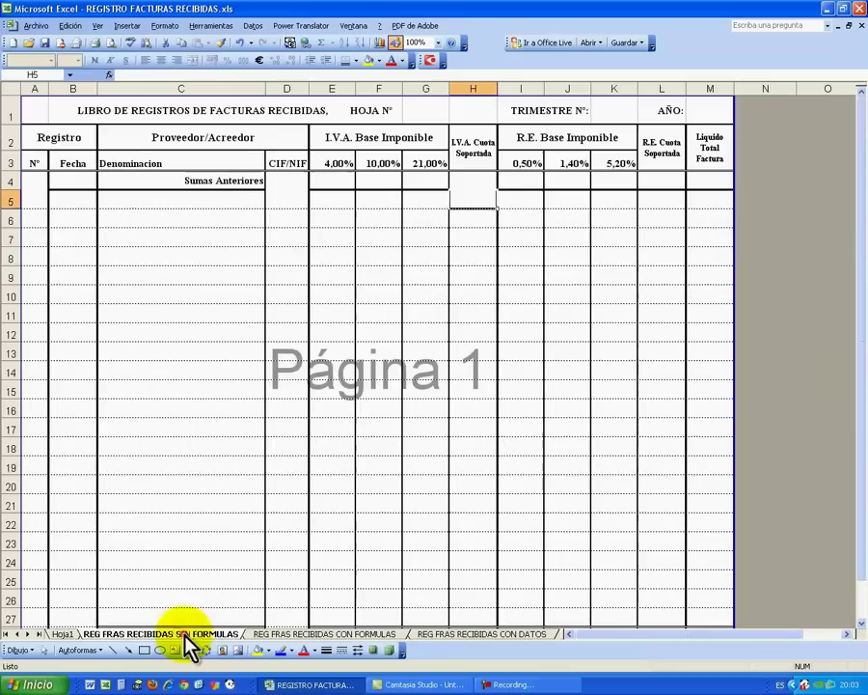
left_click(111, 42)
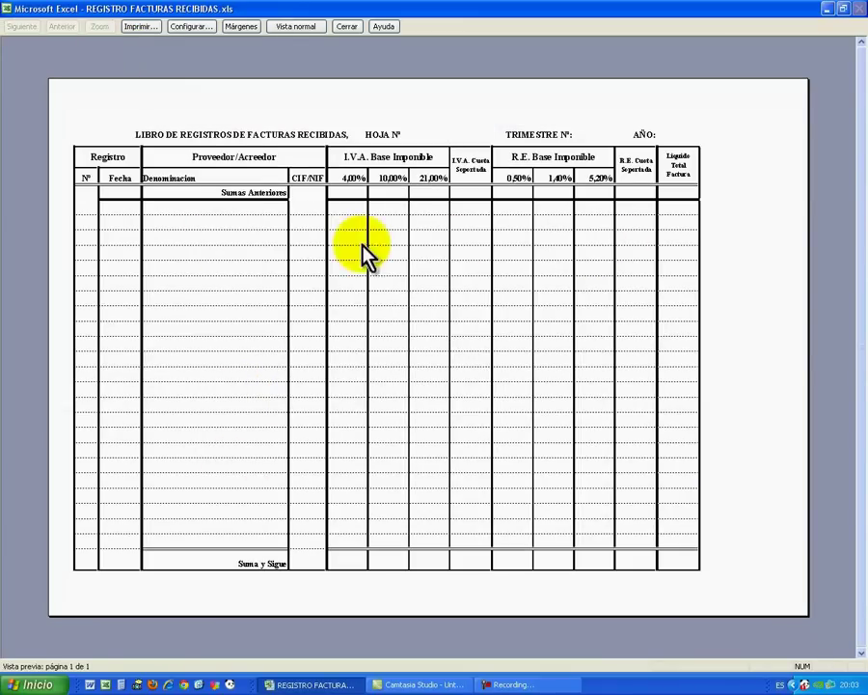
left_click(346, 26)
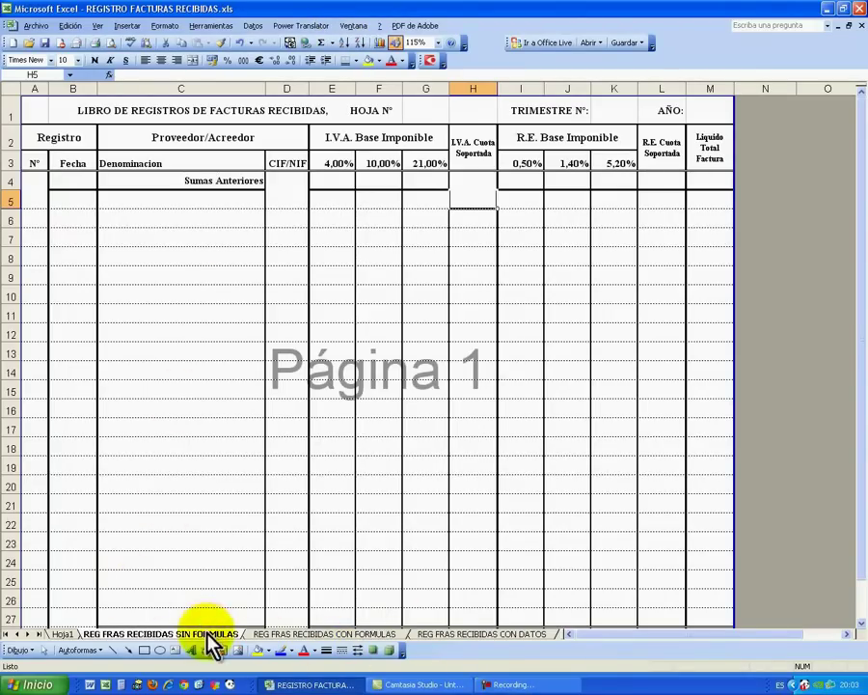
left_click(62, 634)
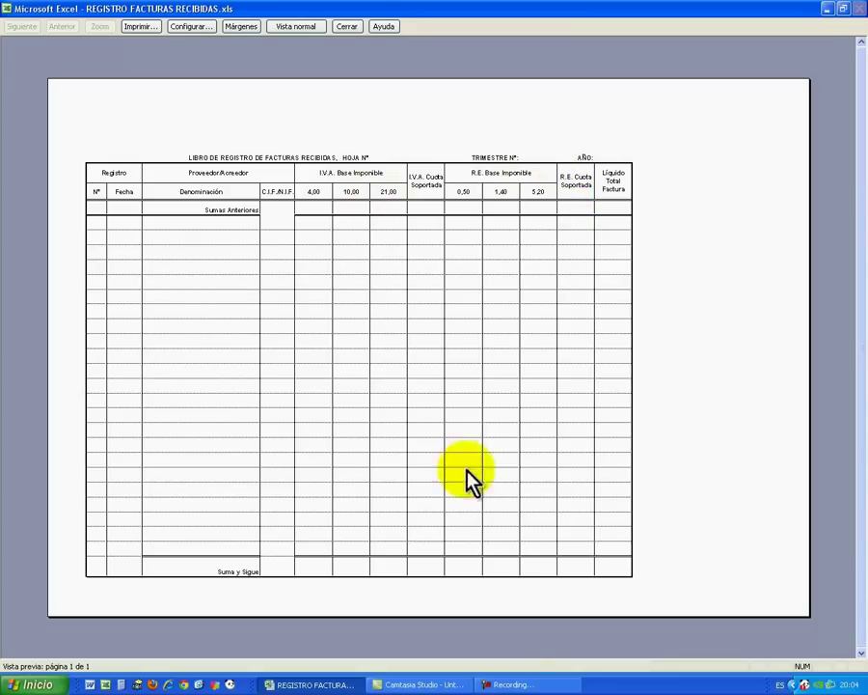
left_click(519, 685)
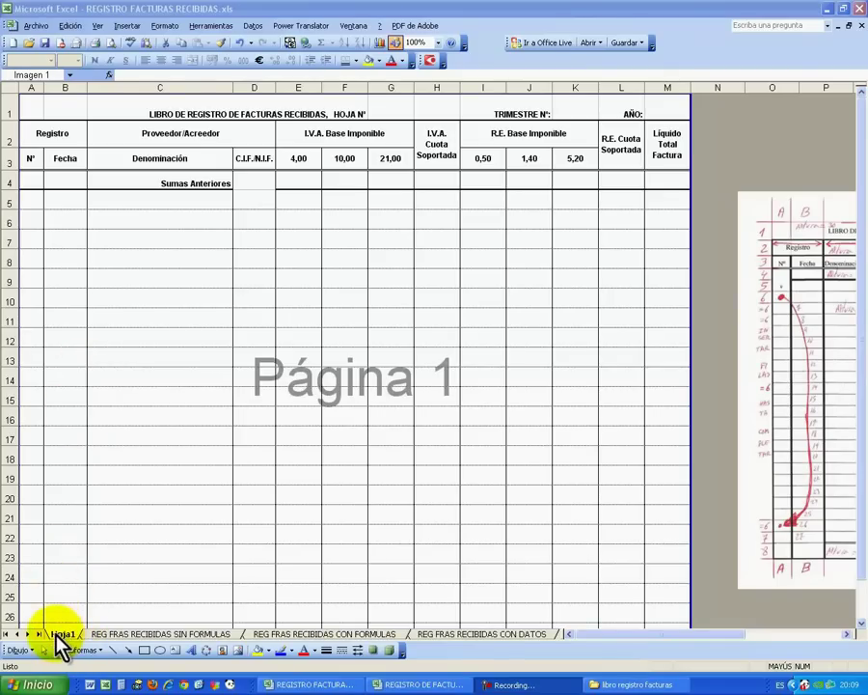
Replace the Hoja1 tab name with DISEÑO REG FRAS RECIBIDAS, typed in capitals.
double_click(62, 633)
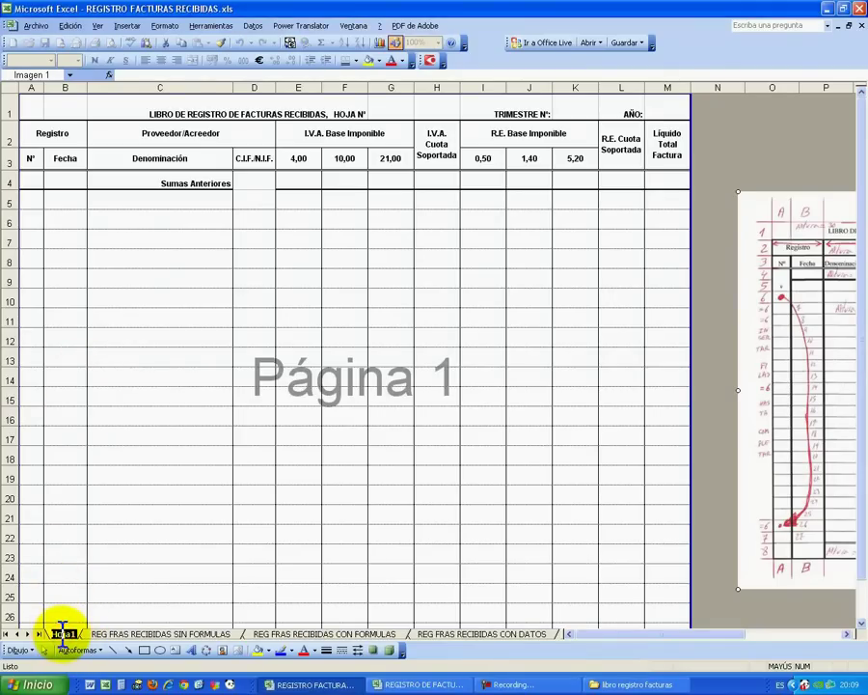
key("BackSpace")
key("Caps_Lock")
type("DISEÑO")
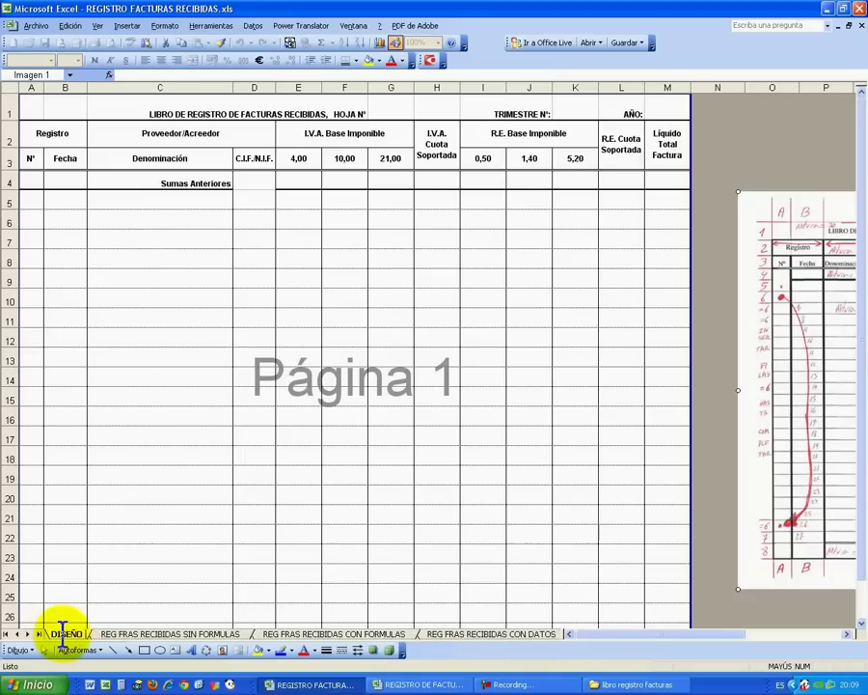
type(" REG FRAS RECIBIDAS")
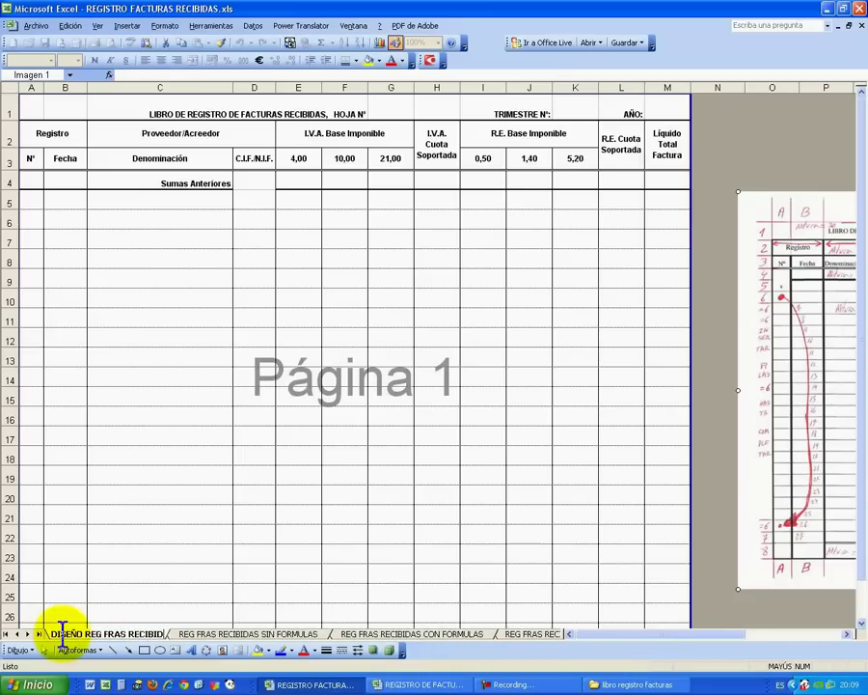
key("Return")
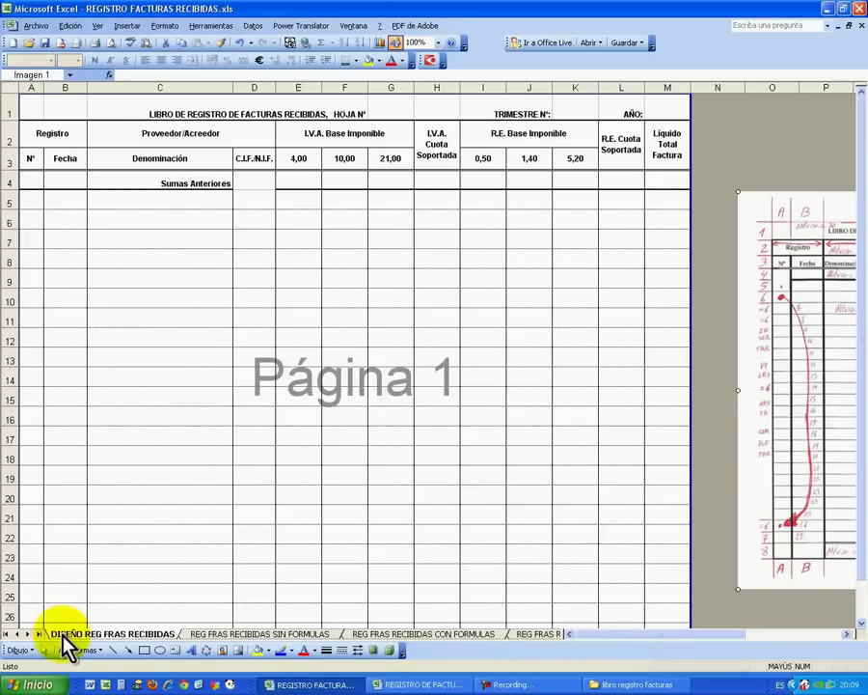
Drag the A/B header border to widen the Nº column, checking the print preview midway.
left_click(32, 197)
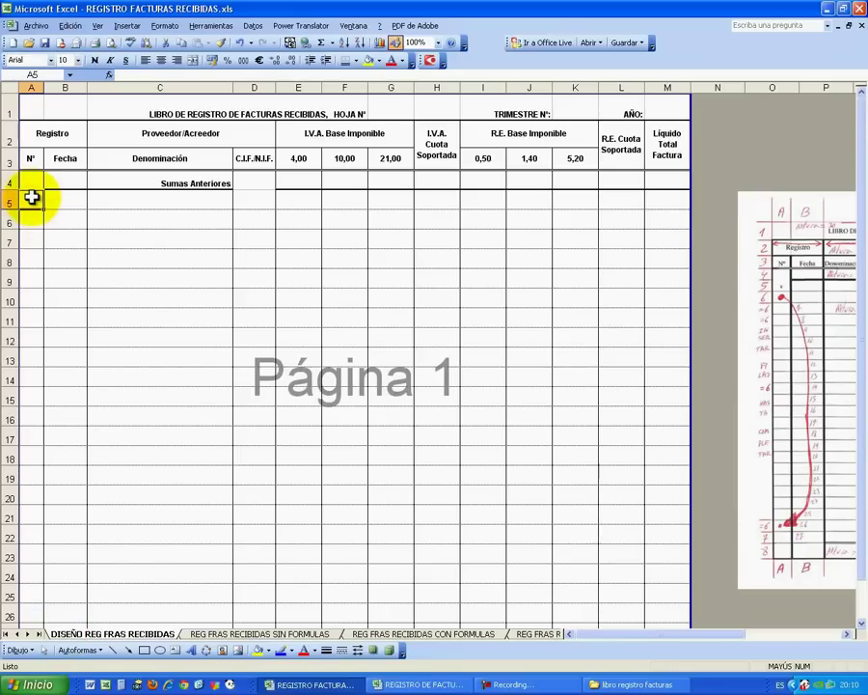
left_click_drag(44, 86, 46, 86)
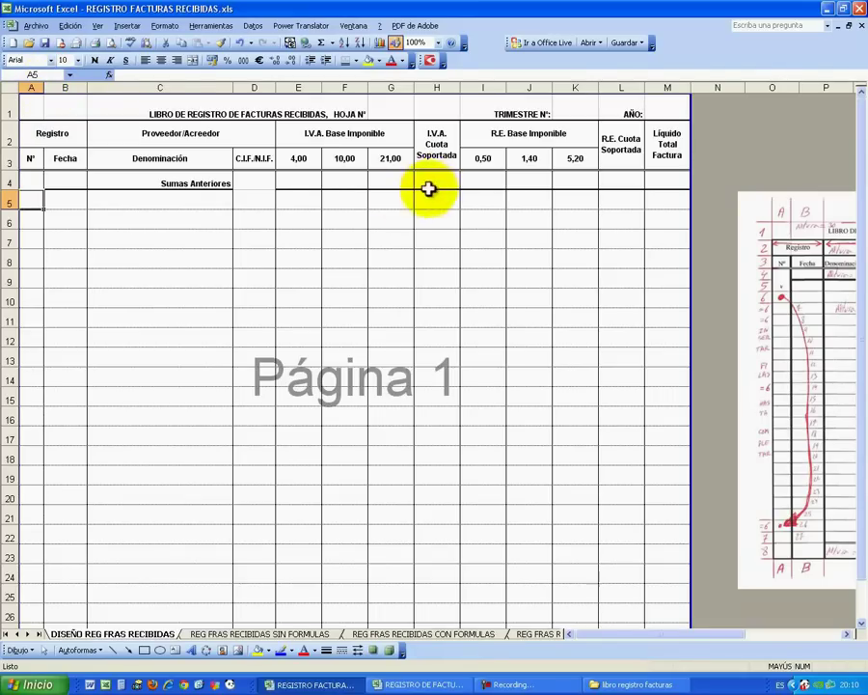
left_click(111, 43)
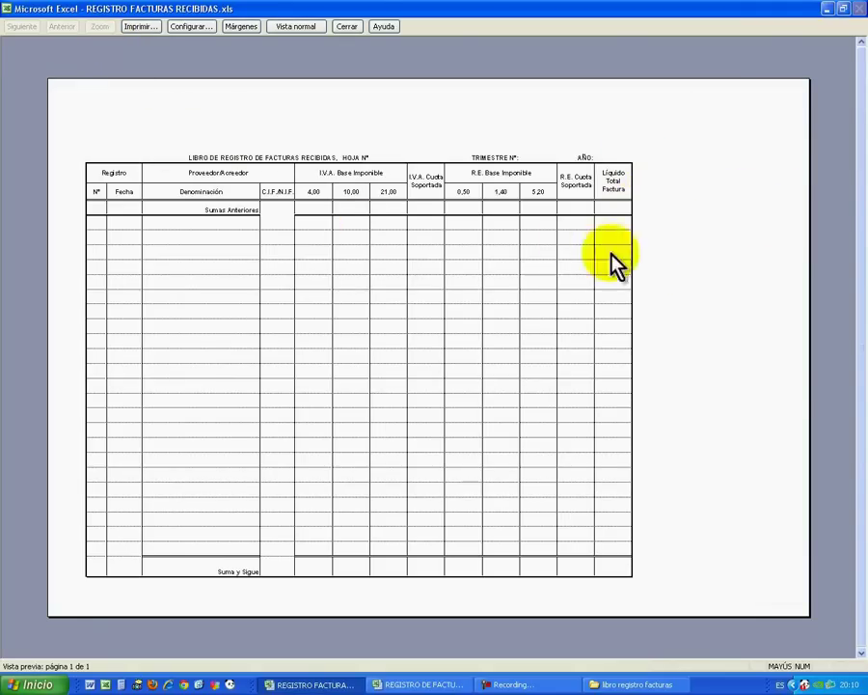
left_click(345, 27)
left_click_drag(44, 87, 61, 87)
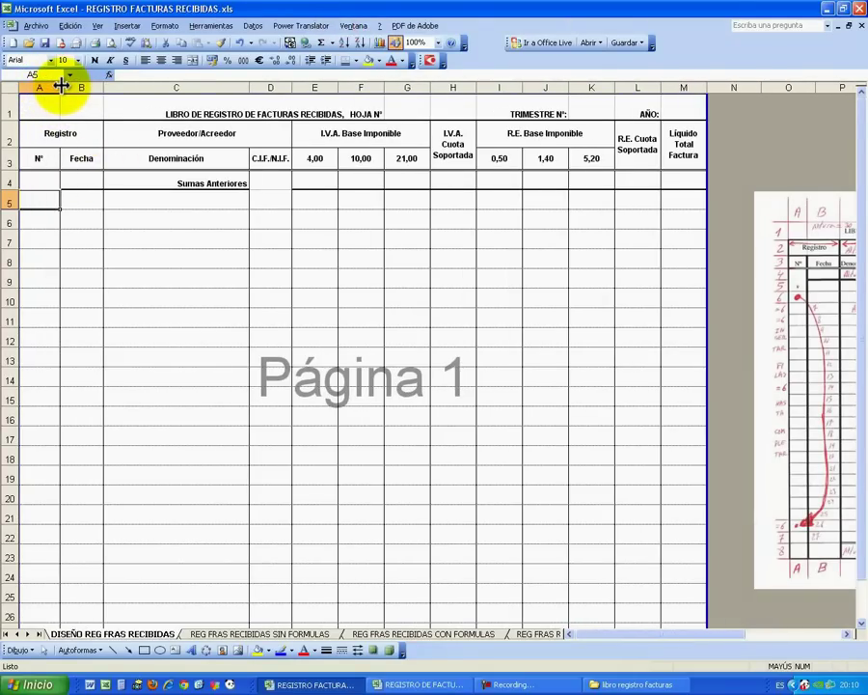
Set the Fecha column B width to 12.
left_click(76, 201)
left_click(164, 25)
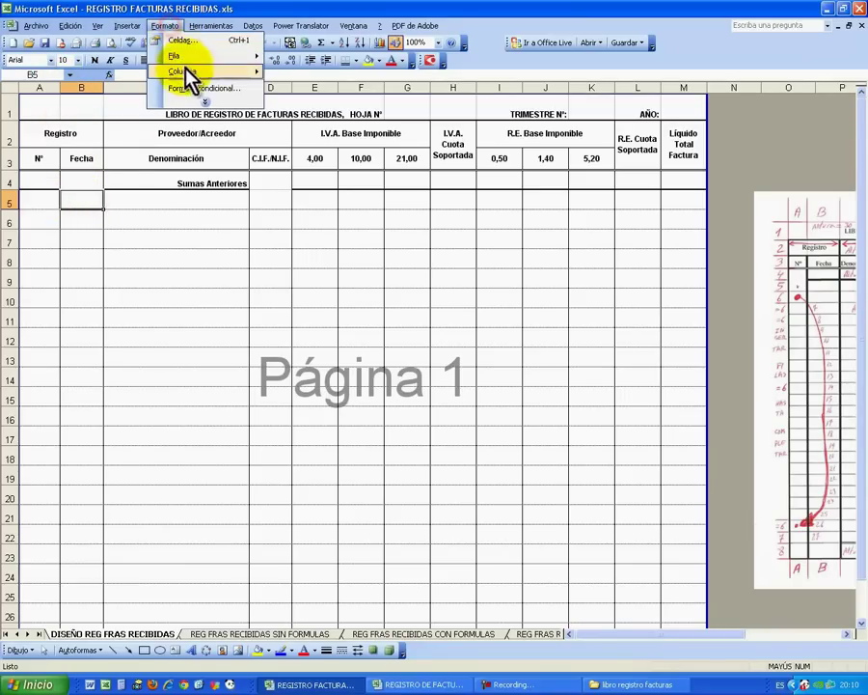
mouse_move(188, 72)
left_click(287, 72)
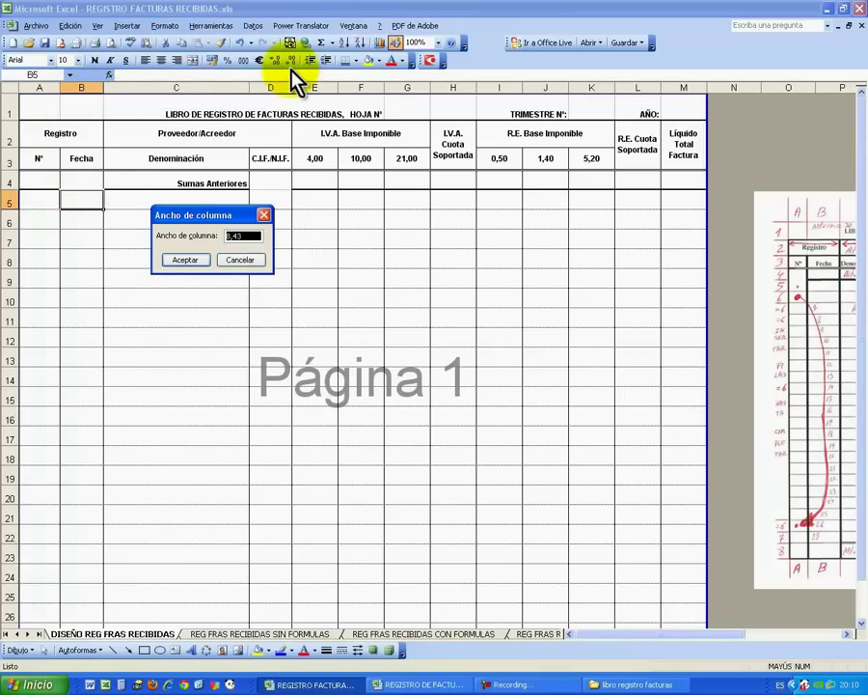
type("12")
key("Return")
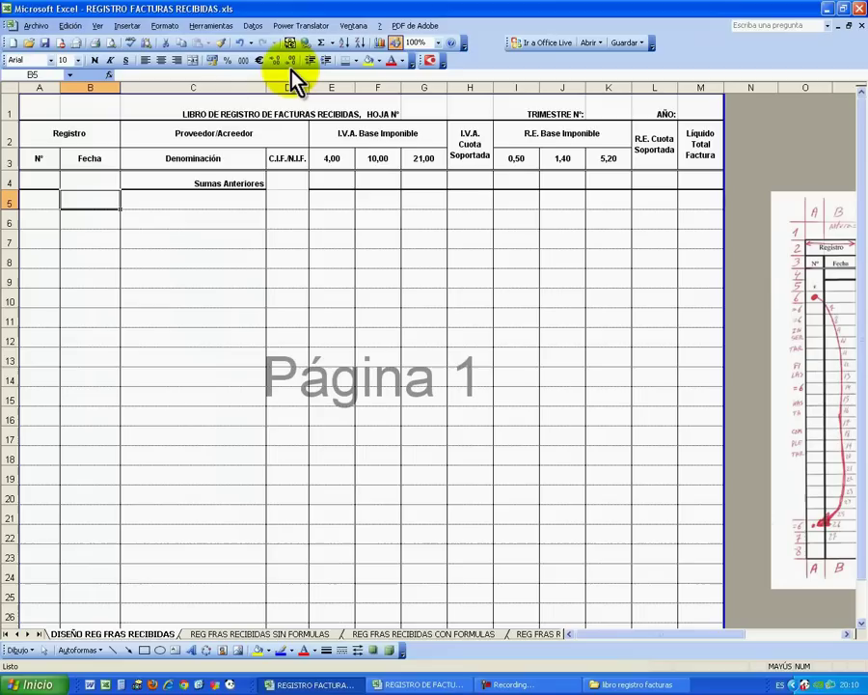
Set the Denominación column C width to 35 and widen the C.I.F./N.I.F. column to about 10.29.
left_click(221, 198)
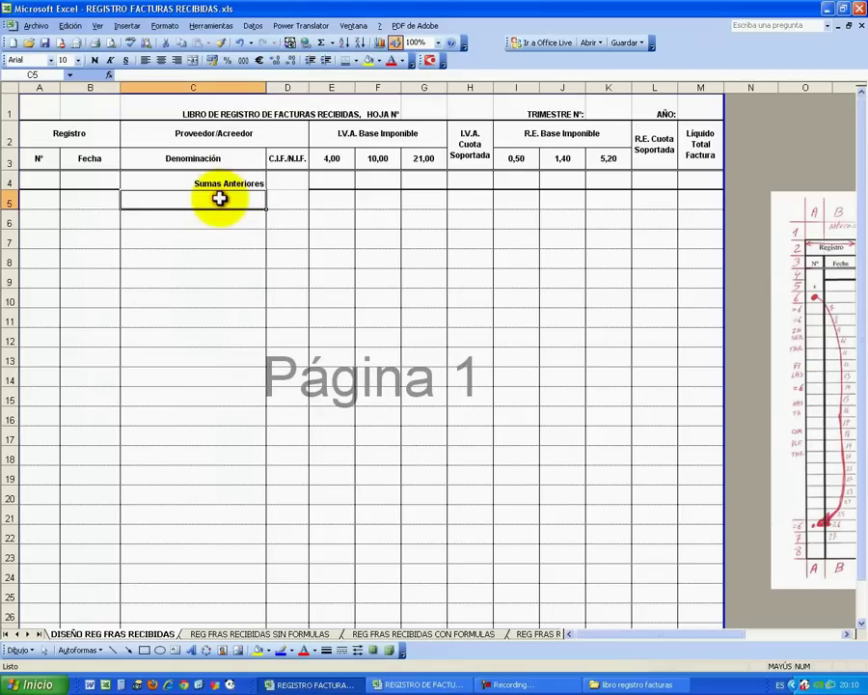
left_click(169, 26)
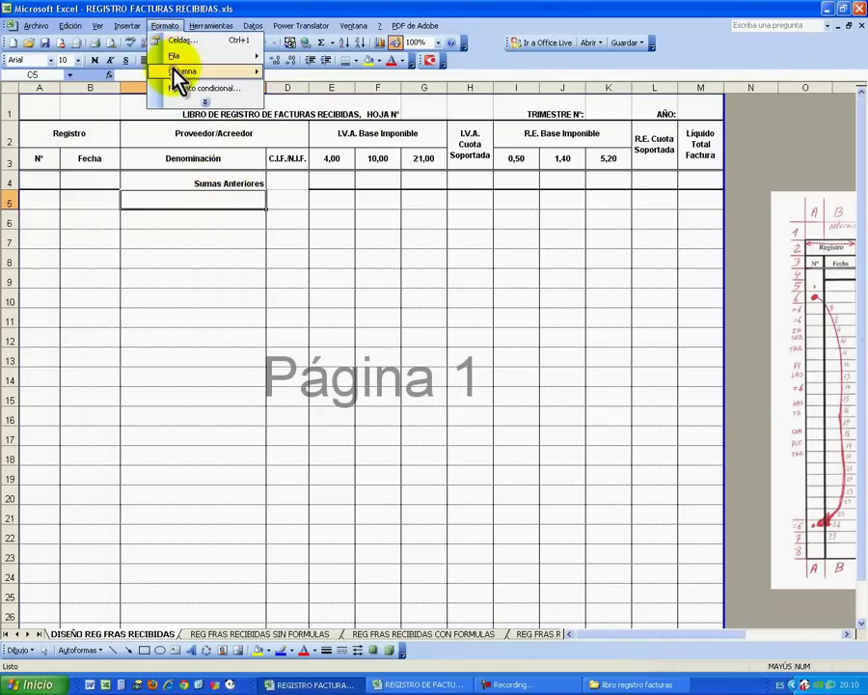
mouse_move(183, 72)
left_click(299, 71)
type("35")
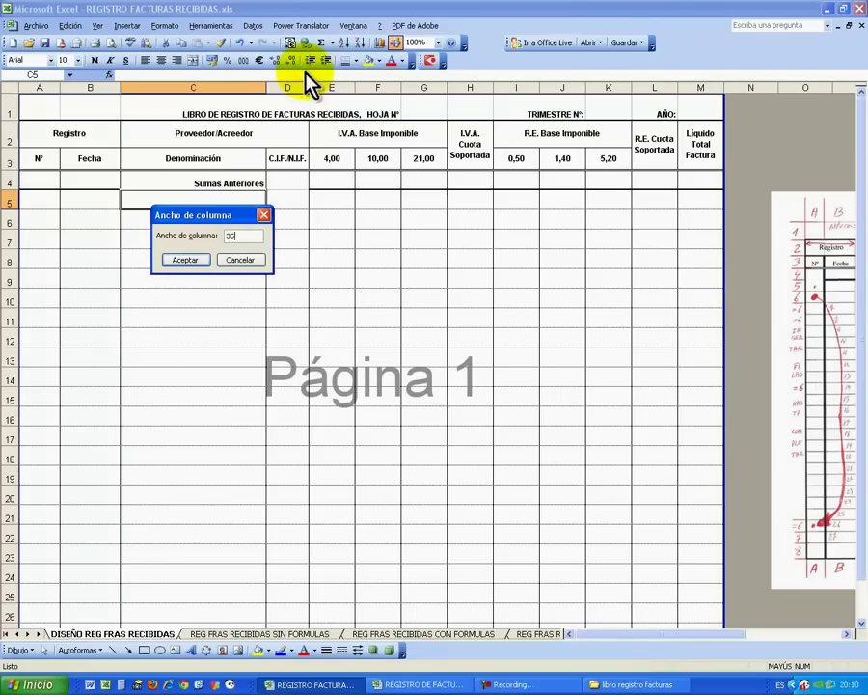
key("Return")
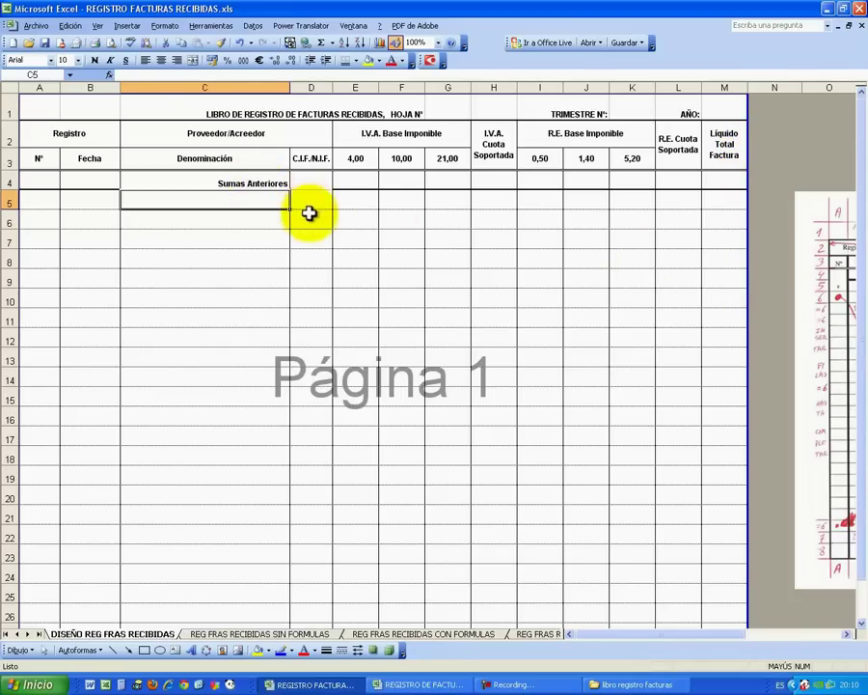
left_click_drag(332, 87, 339, 88)
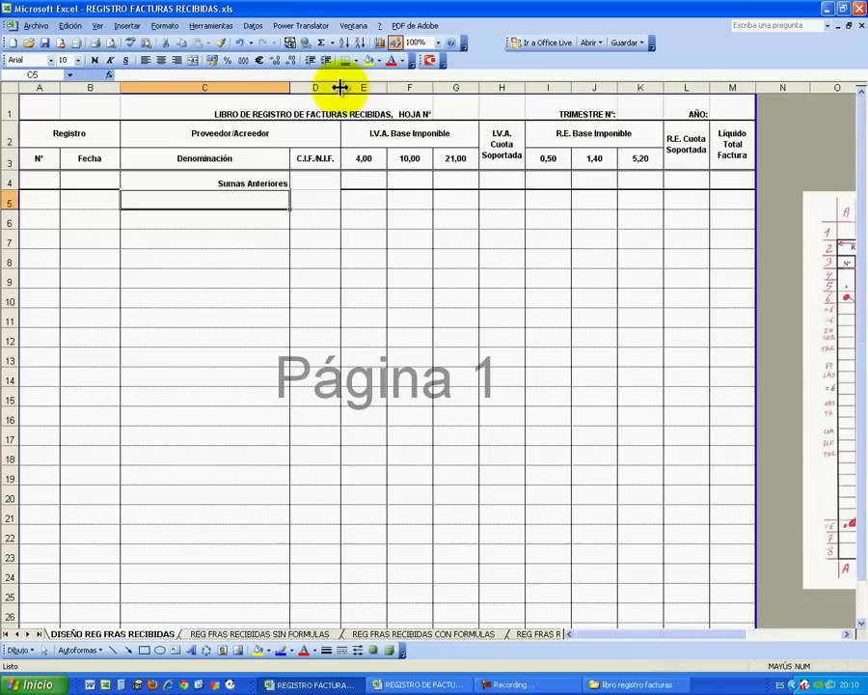
Select the I.V.A. and R.E. rate cells E5:G5 and I5:K5 together.
left_click_drag(362, 200, 450, 202)
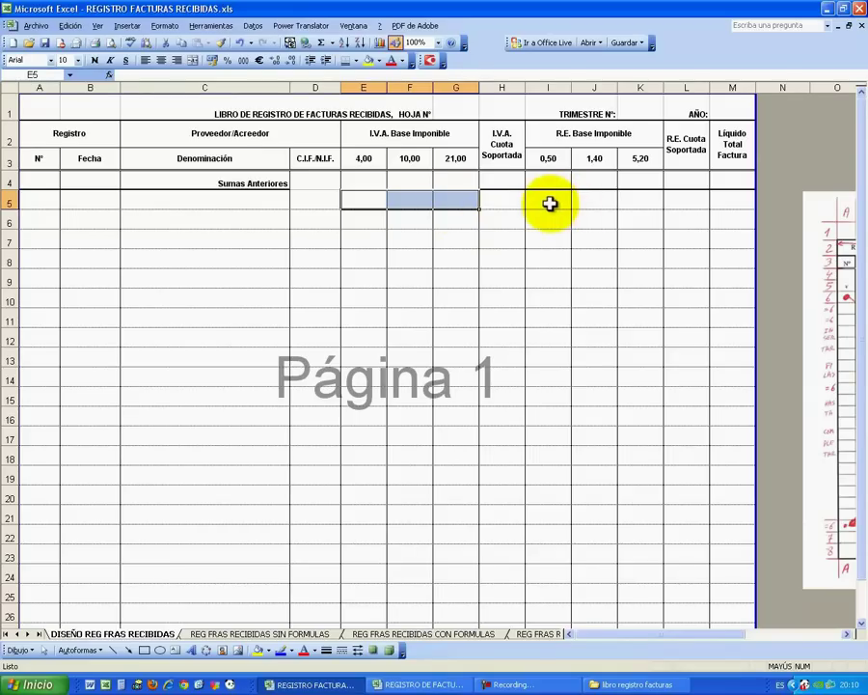
left_click_drag(549, 201, 643, 198)
left_click_drag(371, 200, 456, 200)
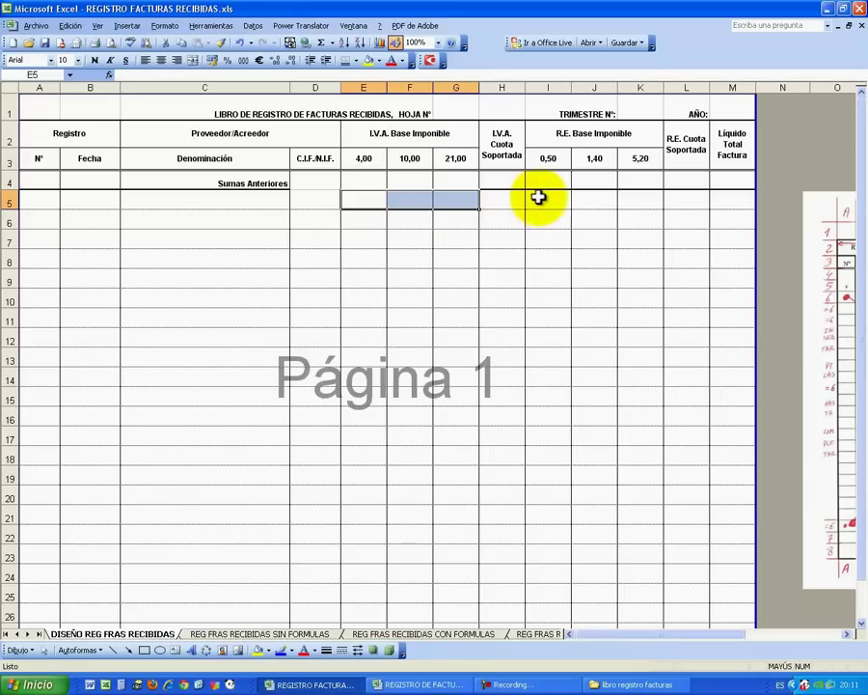
left_click_drag(546, 198, 628, 199)
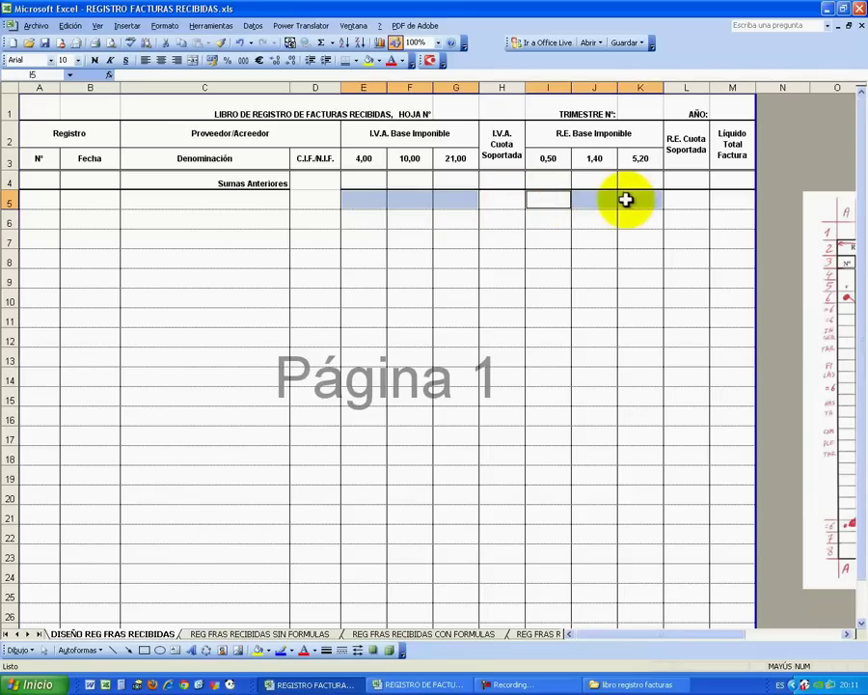
Set the rate columns E through K to width 11.
left_click(177, 27)
mouse_move(189, 70)
left_click(289, 76)
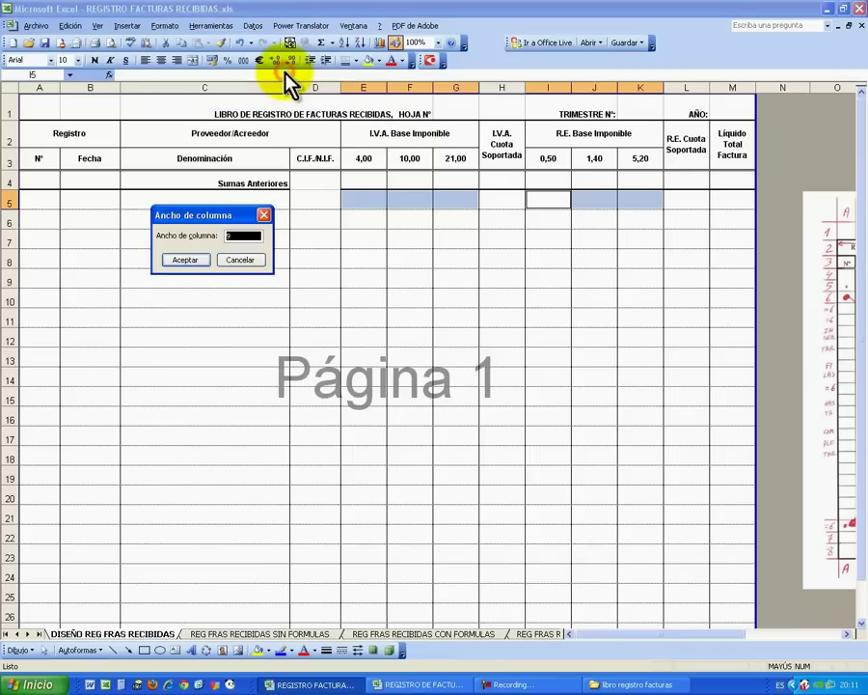
type("1")
key("Return")
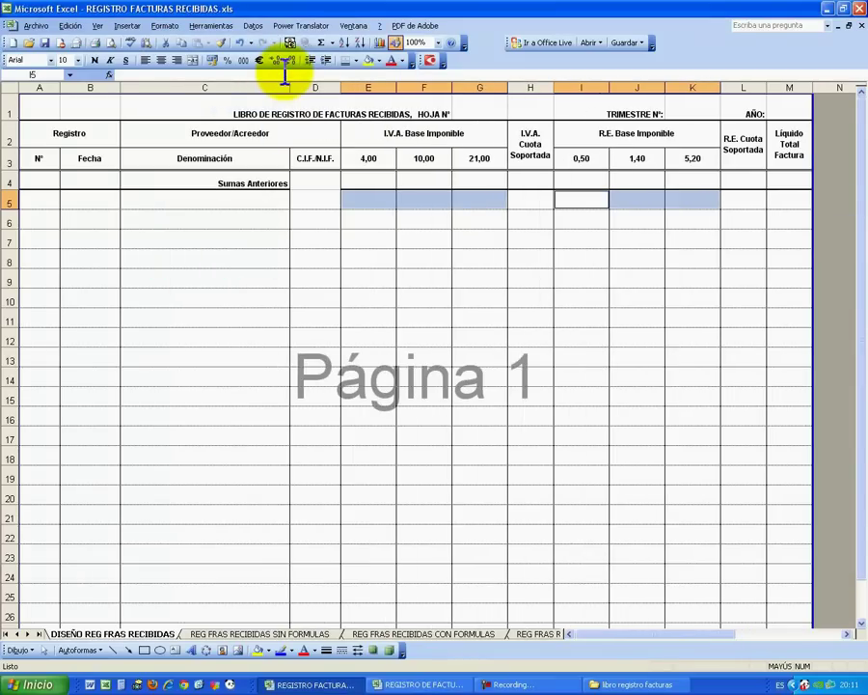
Set both Cuota Soportada columns, H and L, to width 8.
left_click(531, 198)
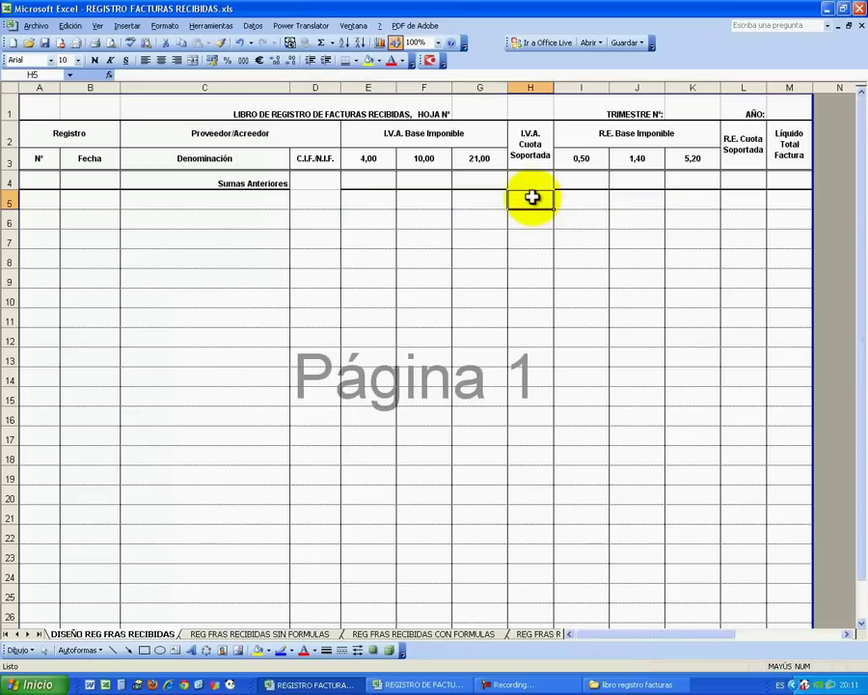
left_click(738, 200, "ctrl")
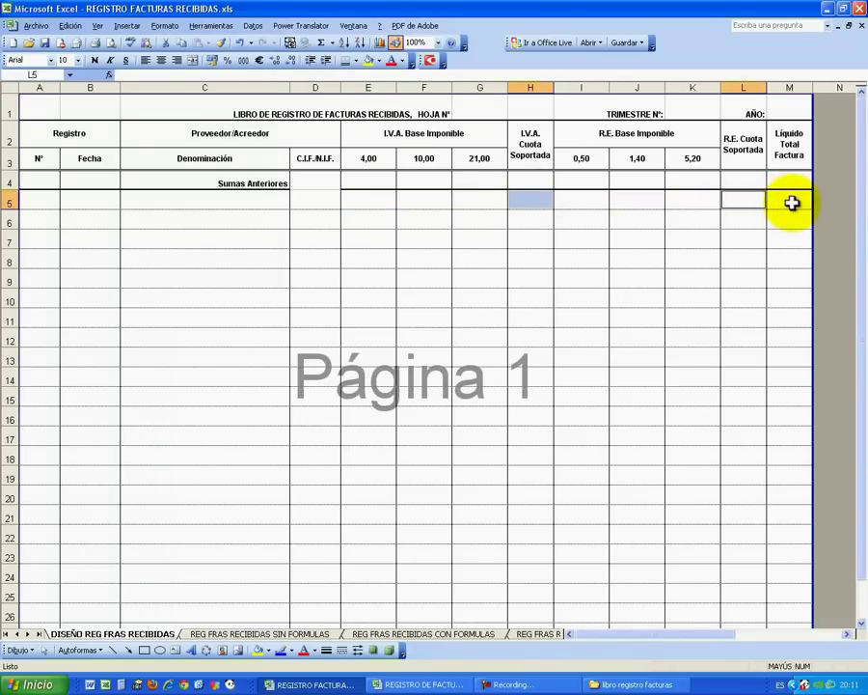
left_click(530, 198)
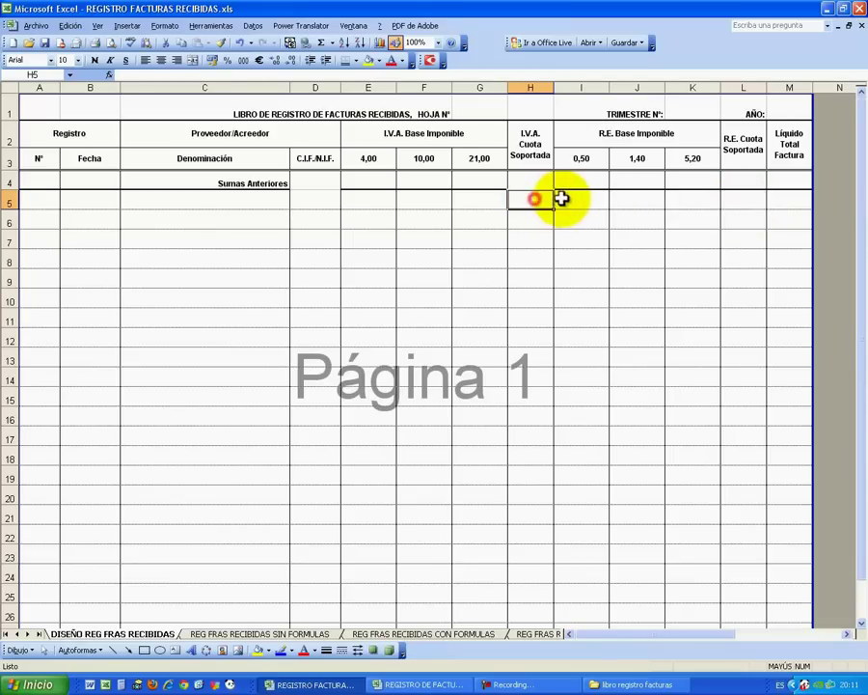
left_click(732, 200, "ctrl")
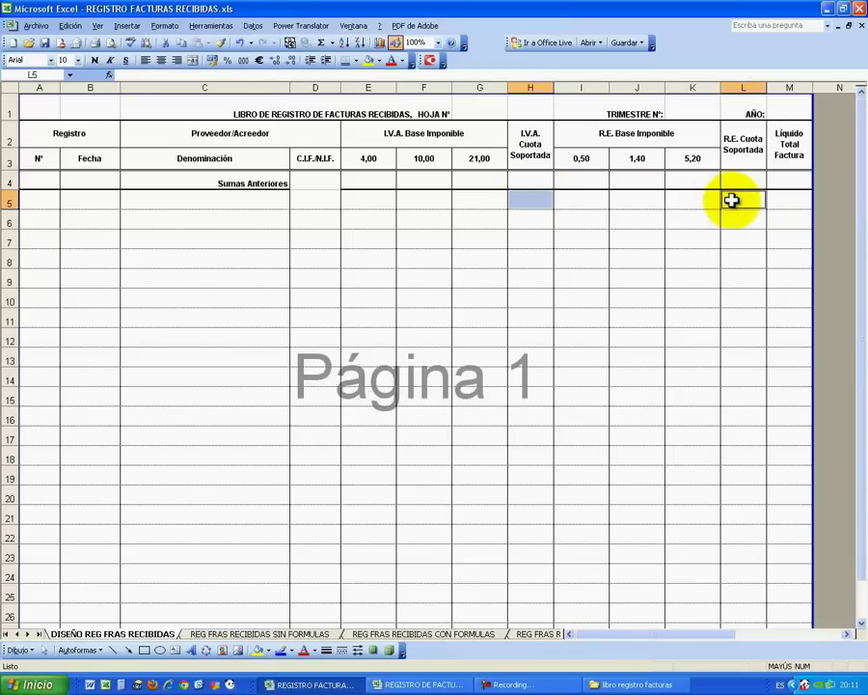
left_click(531, 201)
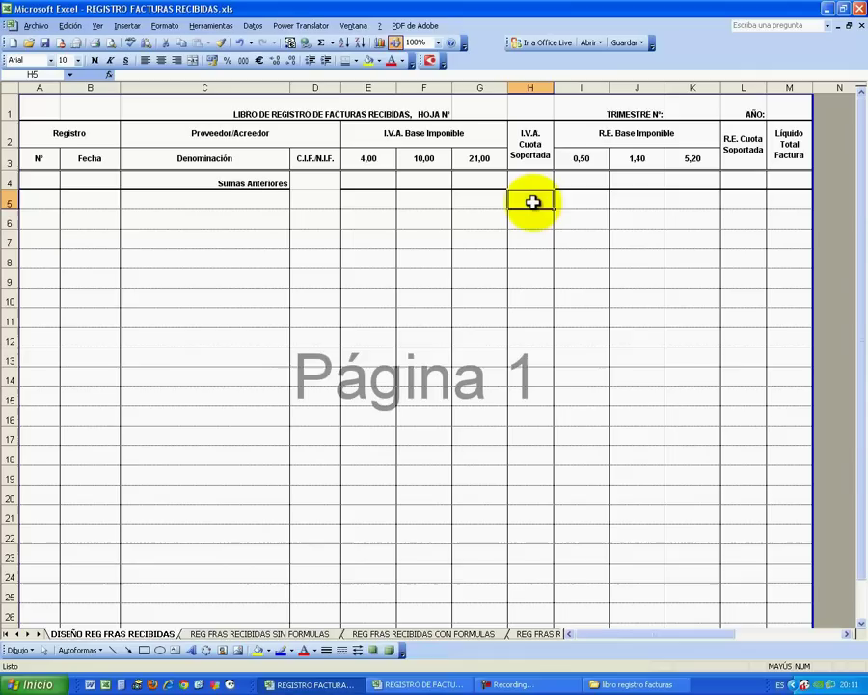
left_click(748, 199, "ctrl")
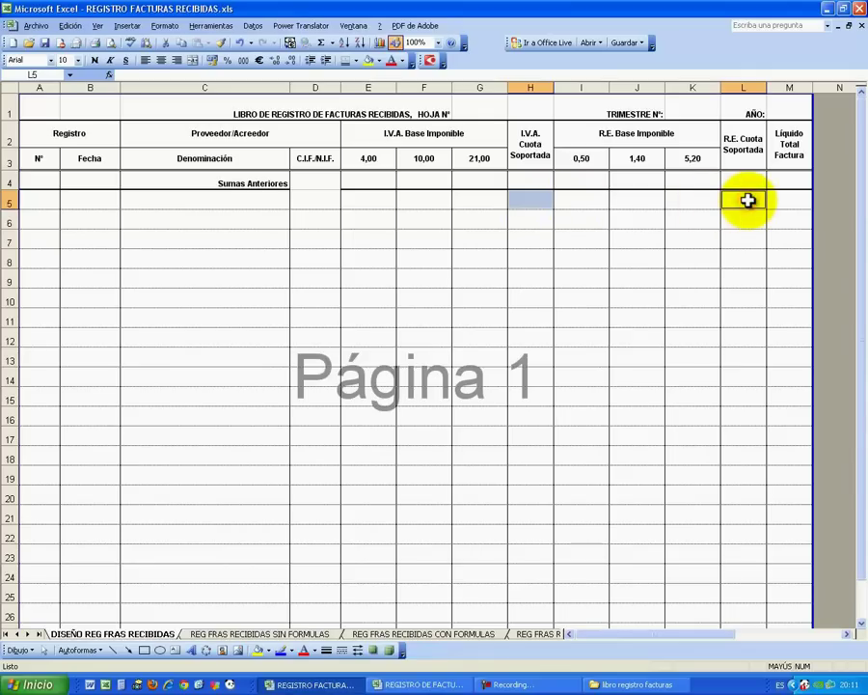
left_click(164, 26)
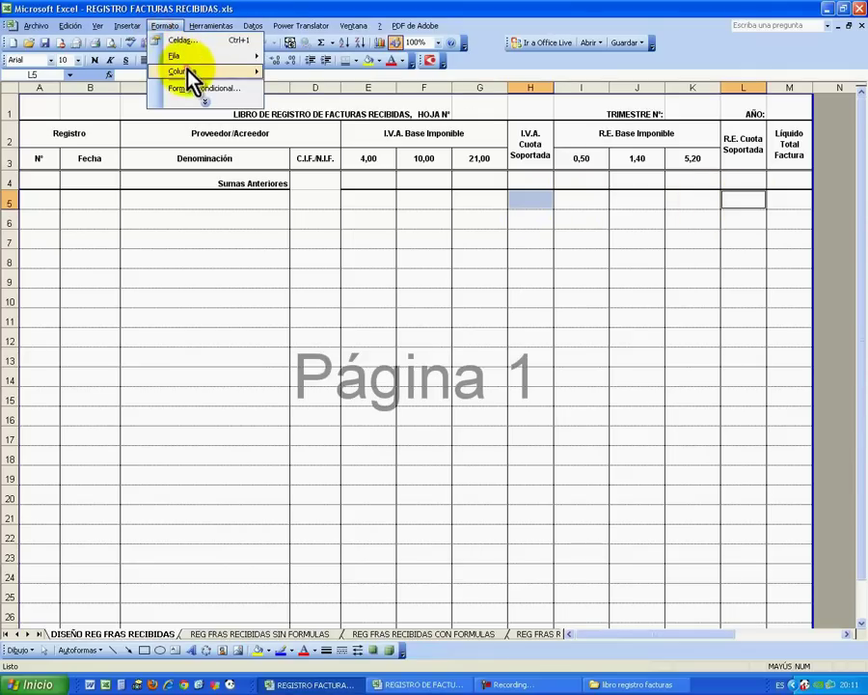
mouse_move(193, 75)
left_click(290, 77)
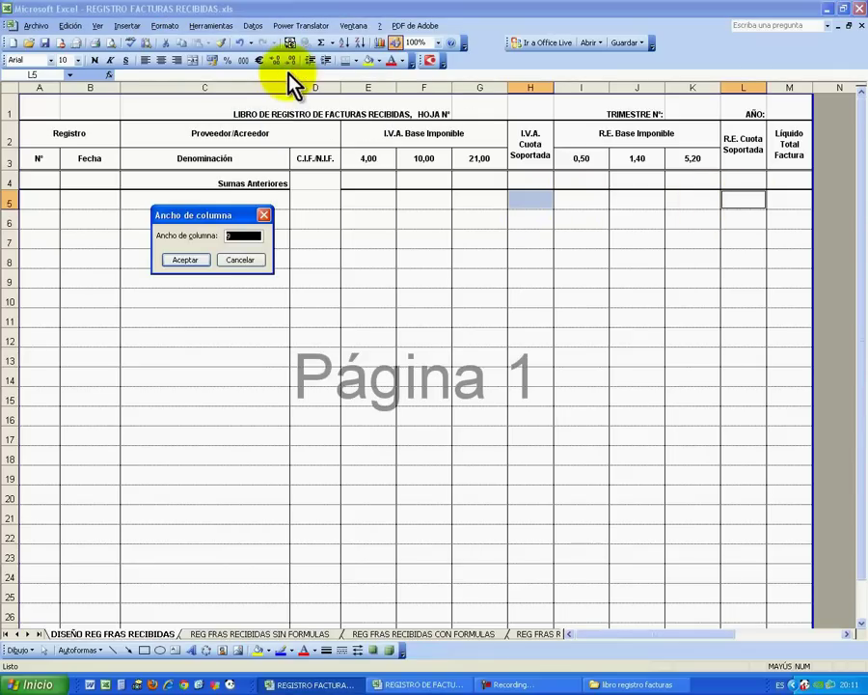
type("8")
key("Return")
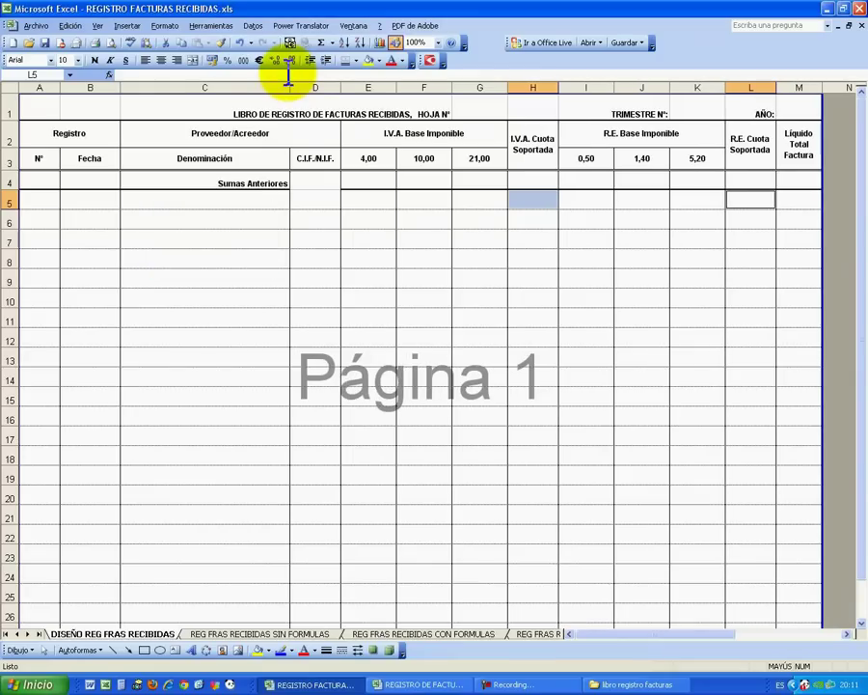
Widen the Líquido Total Factura column M to about 12.
left_click(800, 218)
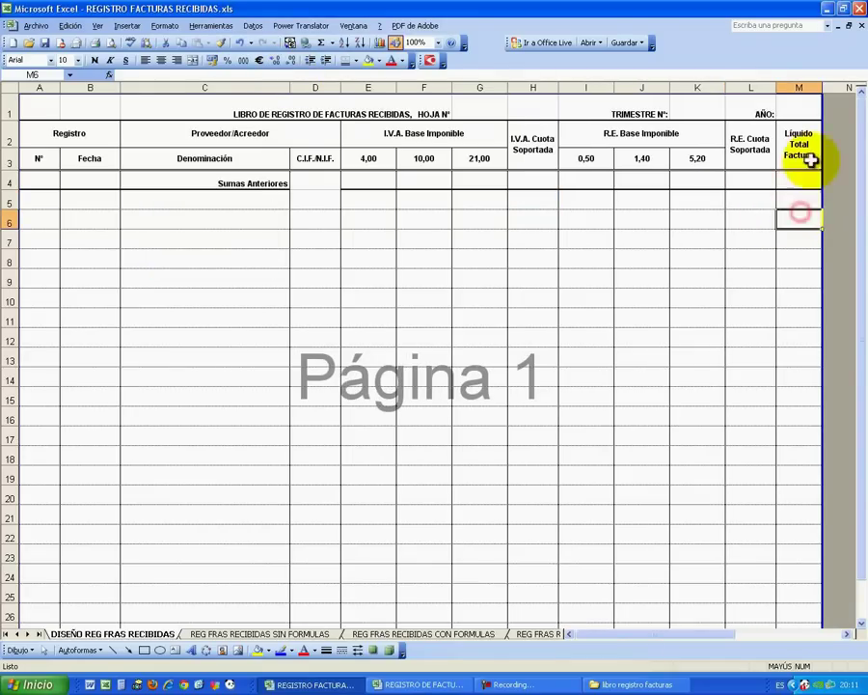
left_click_drag(824, 89, 836, 87)
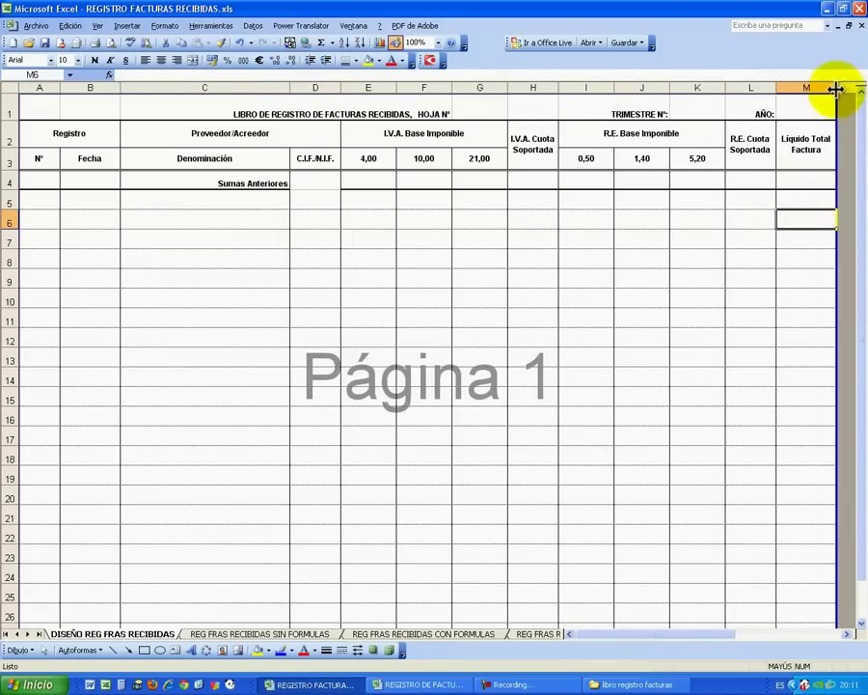
left_click(815, 201)
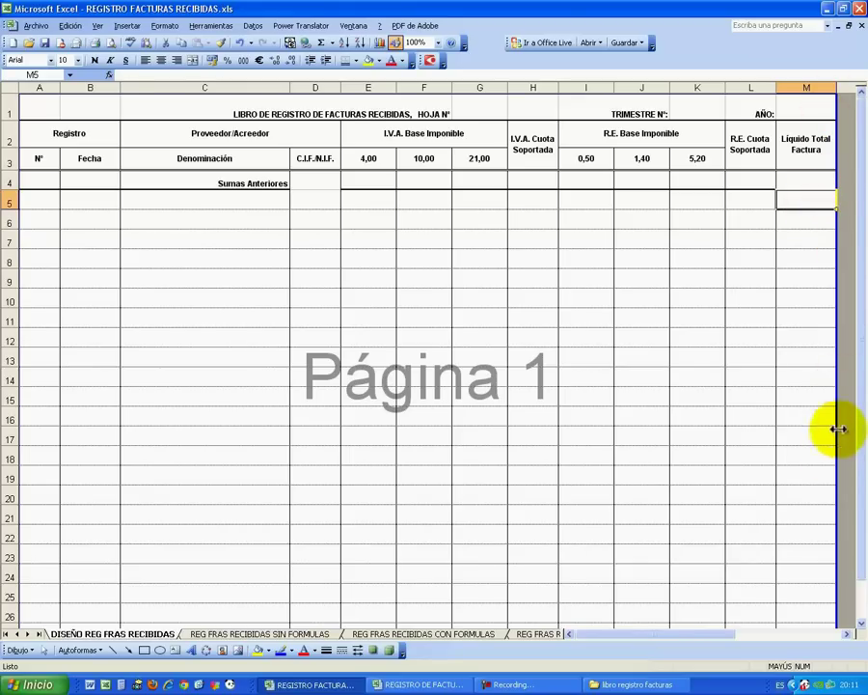
scroll(835, 471, "down", 3)
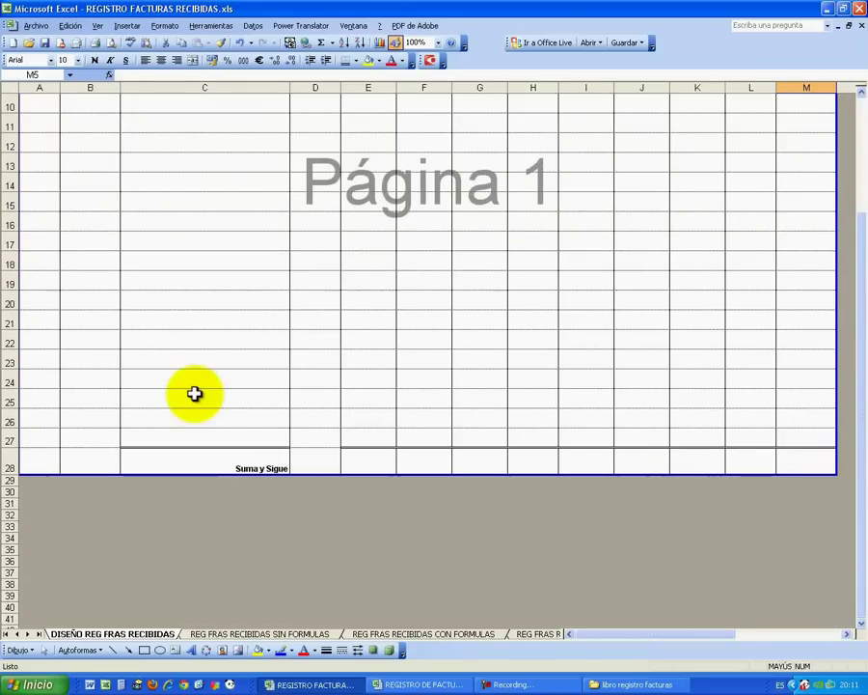
scroll(196, 391, "up", 3)
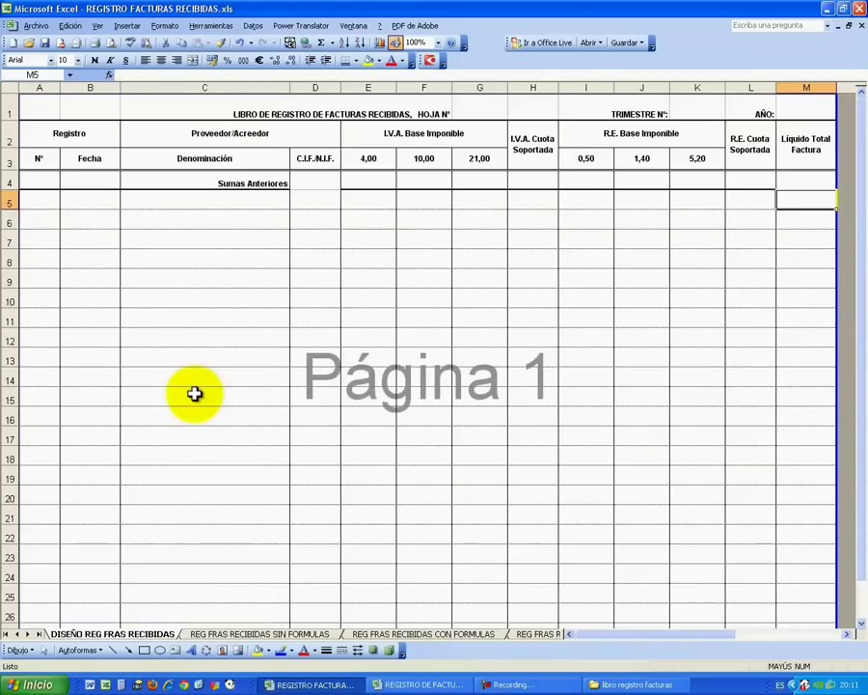
In print preview, resize the Denominación column so all columns fit on one page.
left_click(112, 42)
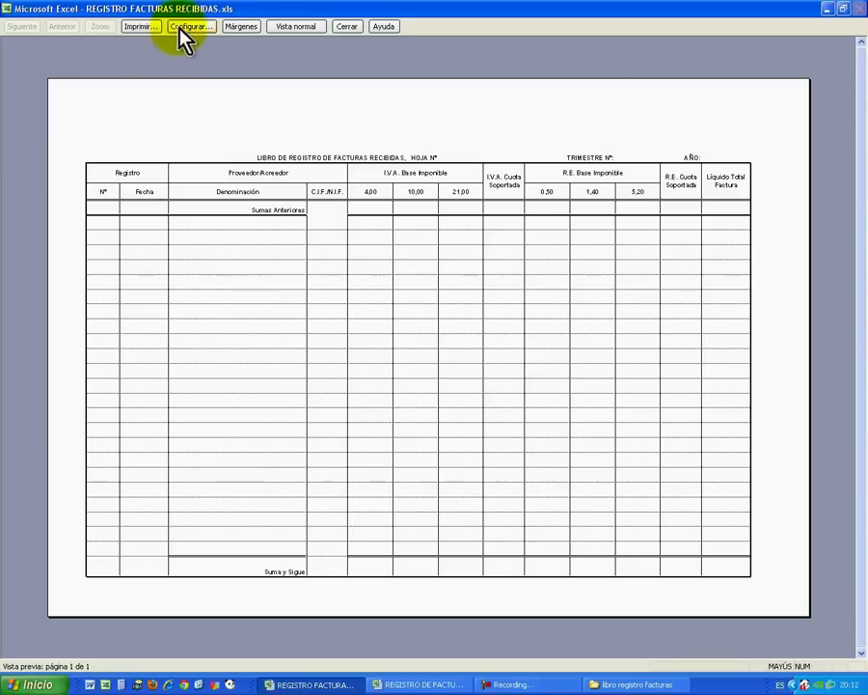
left_click(242, 29)
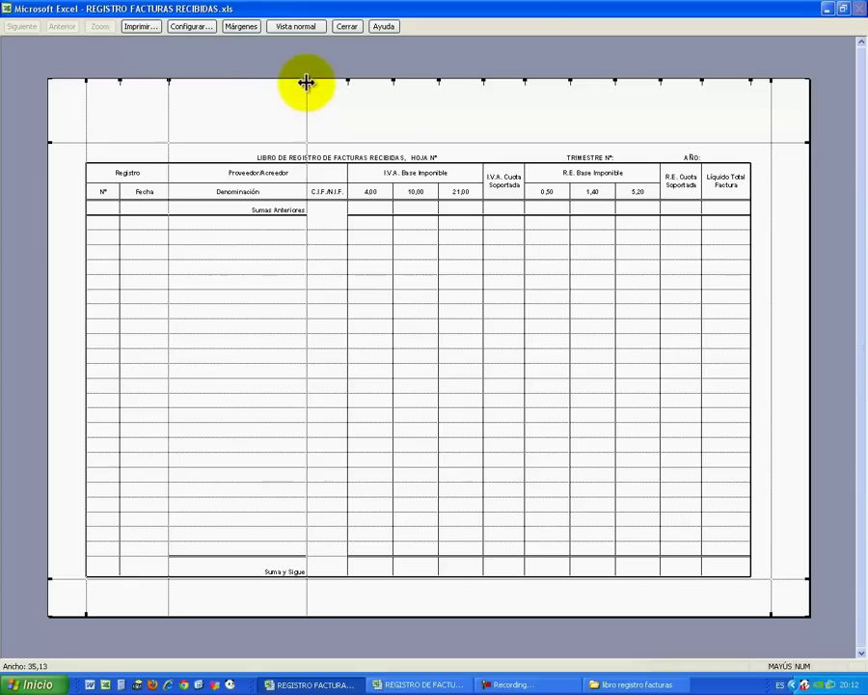
mouse_move(306, 82)
left_mouse_down()
mouse_move(256, 84)
mouse_move(350, 84)
left_mouse_up()
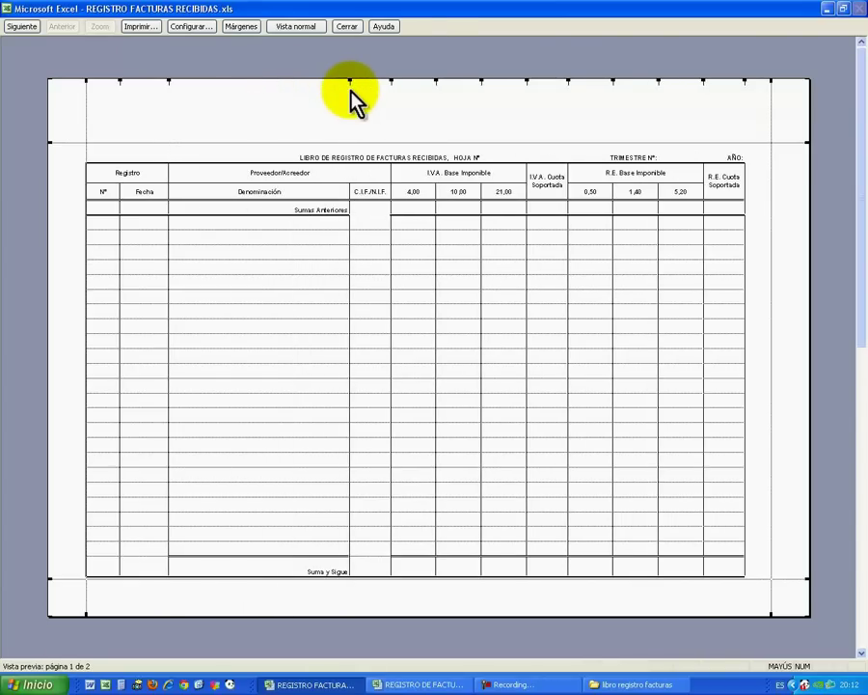
mouse_move(349, 83)
left_mouse_down()
mouse_move(273, 97)
mouse_move(313, 94)
left_mouse_up()
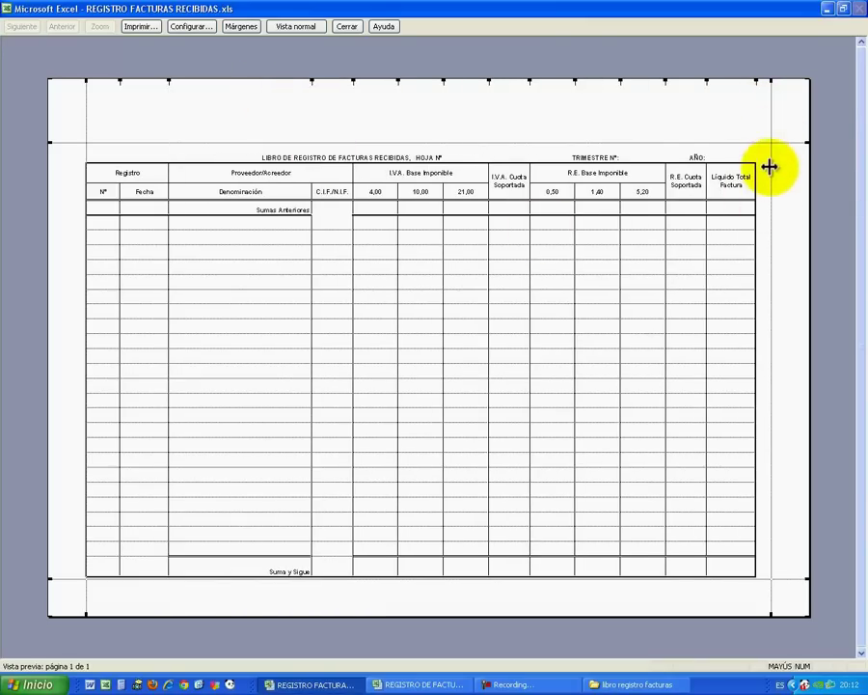
left_click_drag(312, 80, 321, 82)
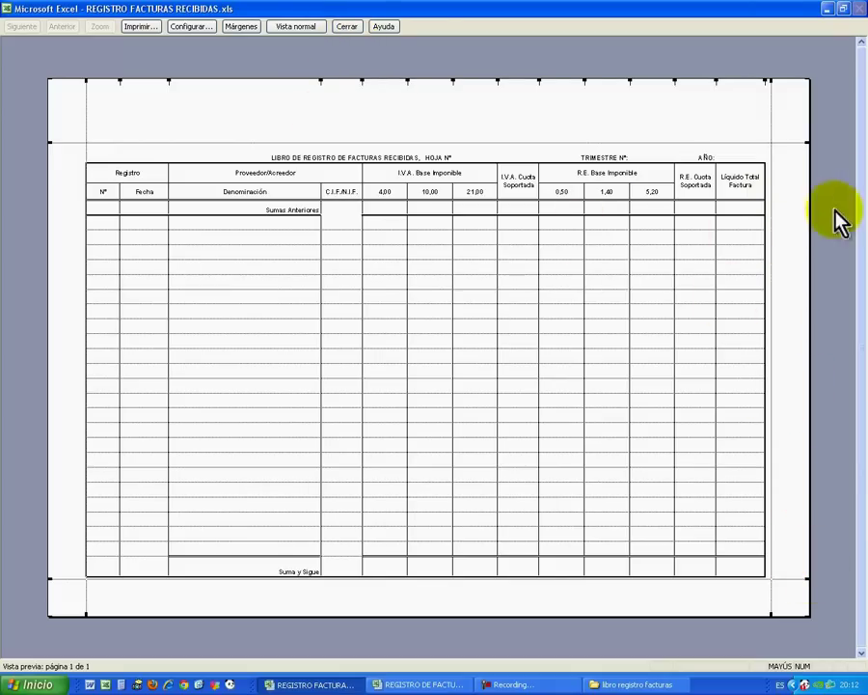
left_click(344, 29)
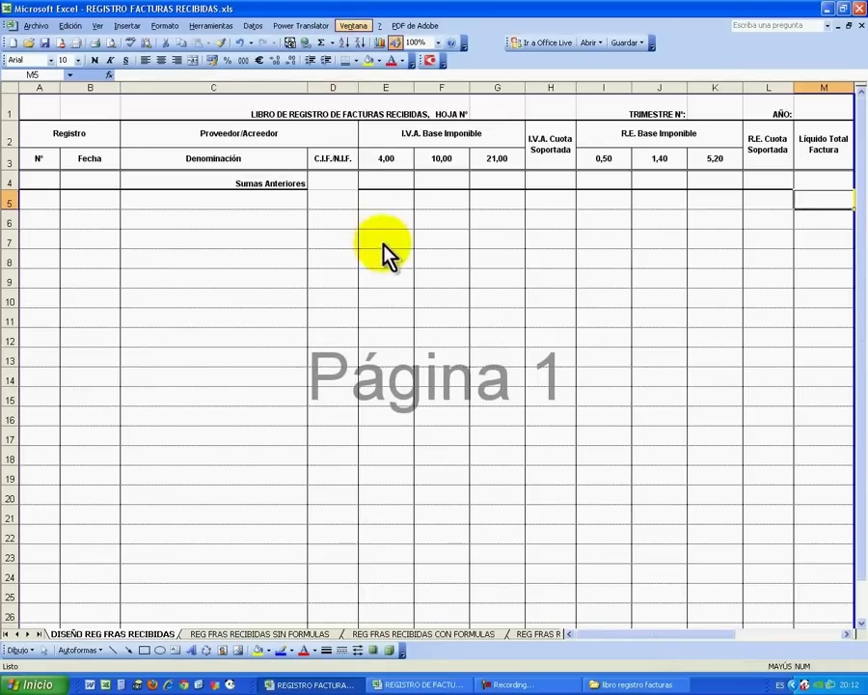
Select the sheet-number, quarter and year cells G1, K1 and M1 together.
left_click(407, 250)
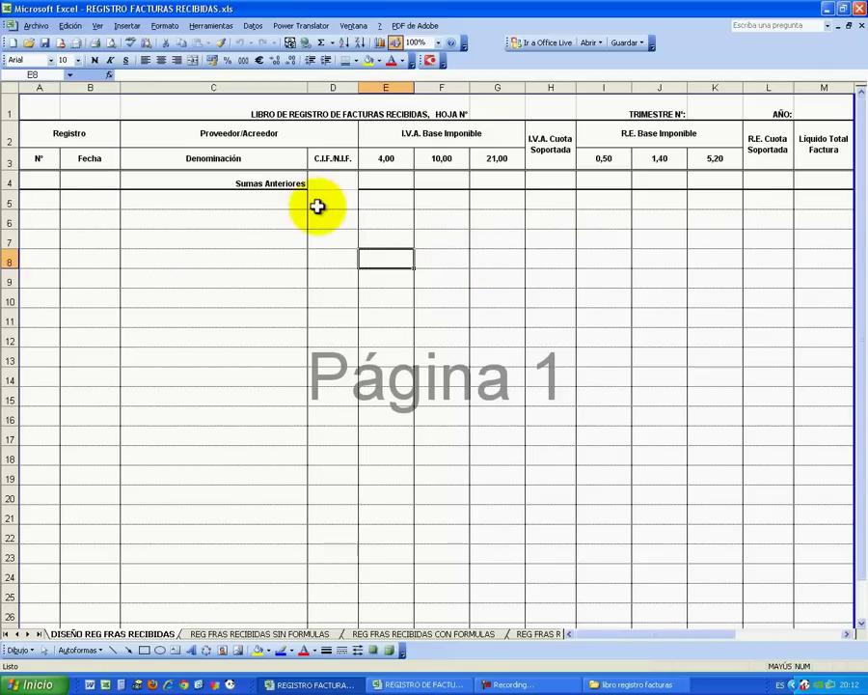
left_click(499, 113)
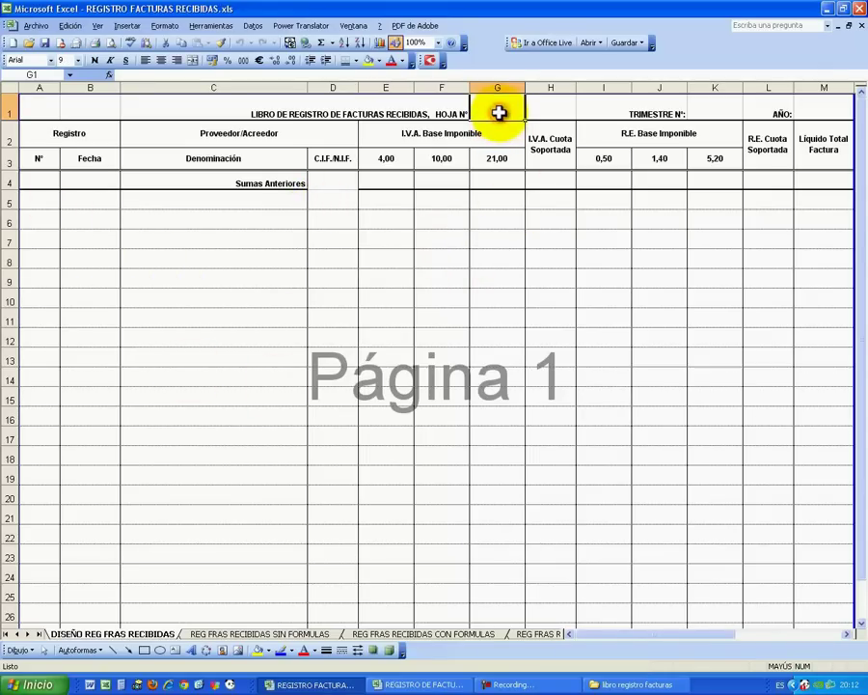
left_click(725, 113)
left_click(822, 113)
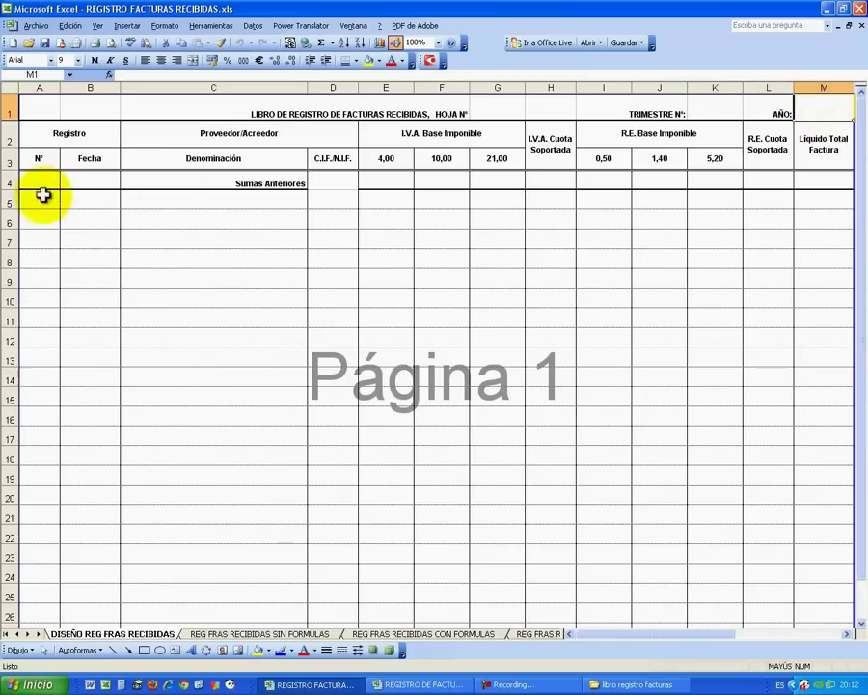
left_click(510, 112)
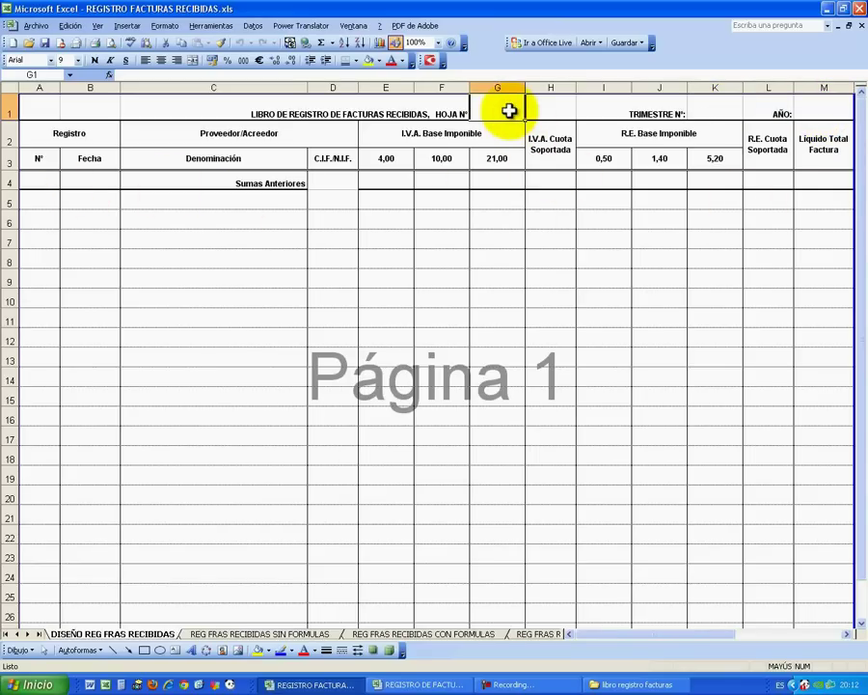
left_click(722, 109, "ctrl")
left_click(813, 109, "ctrl")
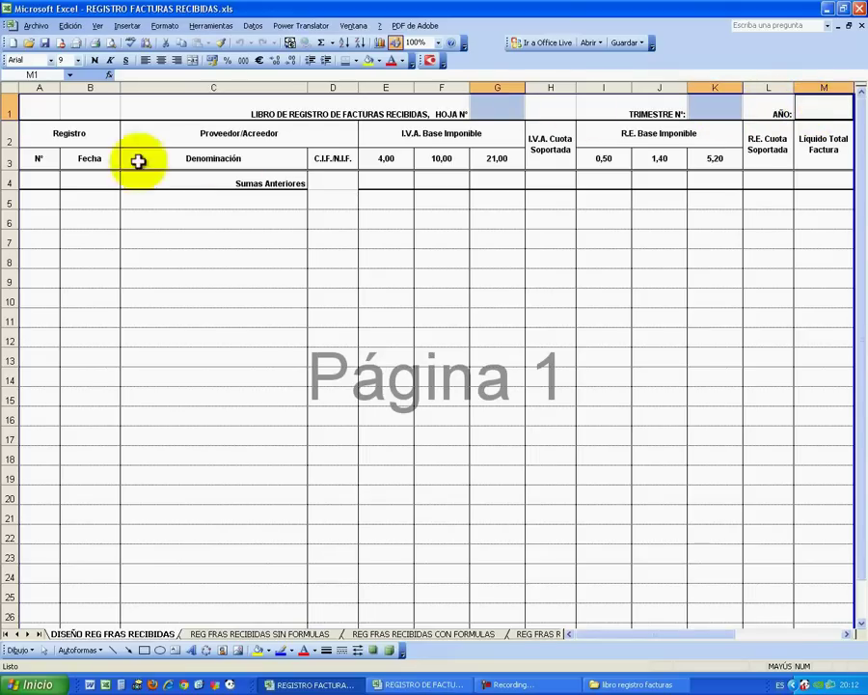
Add the Nº column cells A4 to A27 to the multi-selection.
left_click(33, 183, "ctrl")
mouse_move(33, 184)
left_mouse_down()
mouse_move(46, 626)
mouse_move(38, 540)
left_mouse_up()
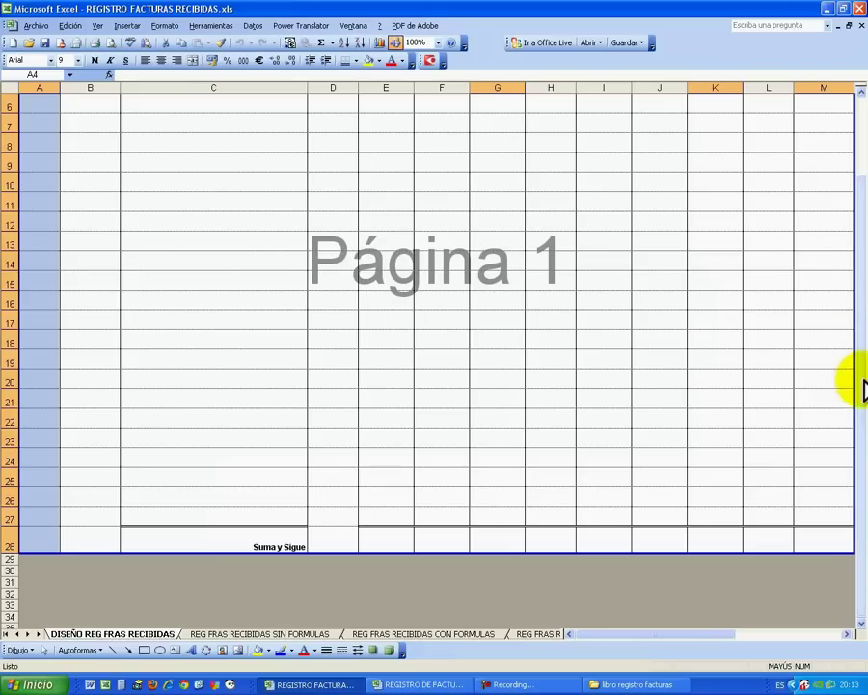
left_click_drag(862, 415, 863, 386)
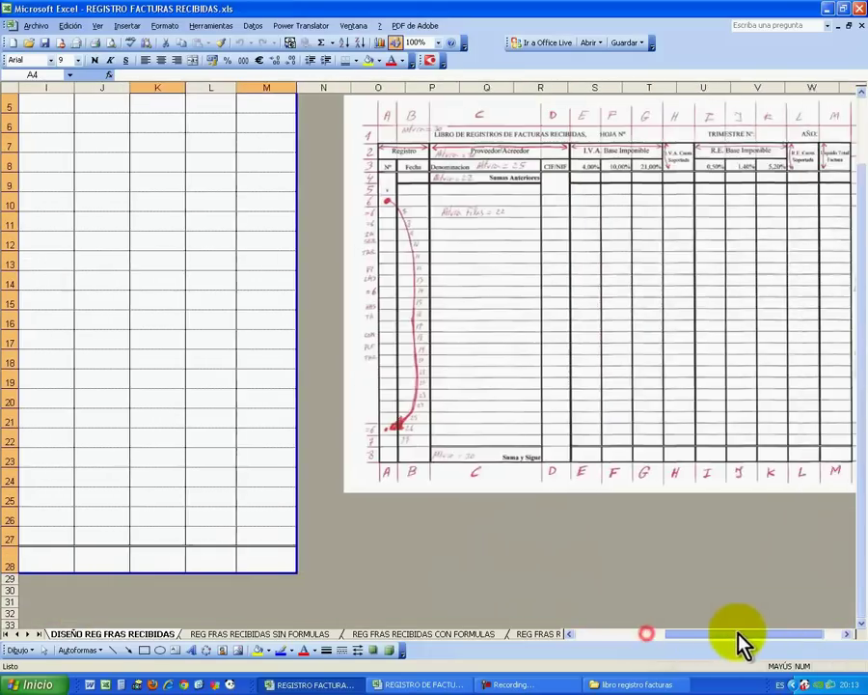
left_click_drag(648, 634, 621, 630)
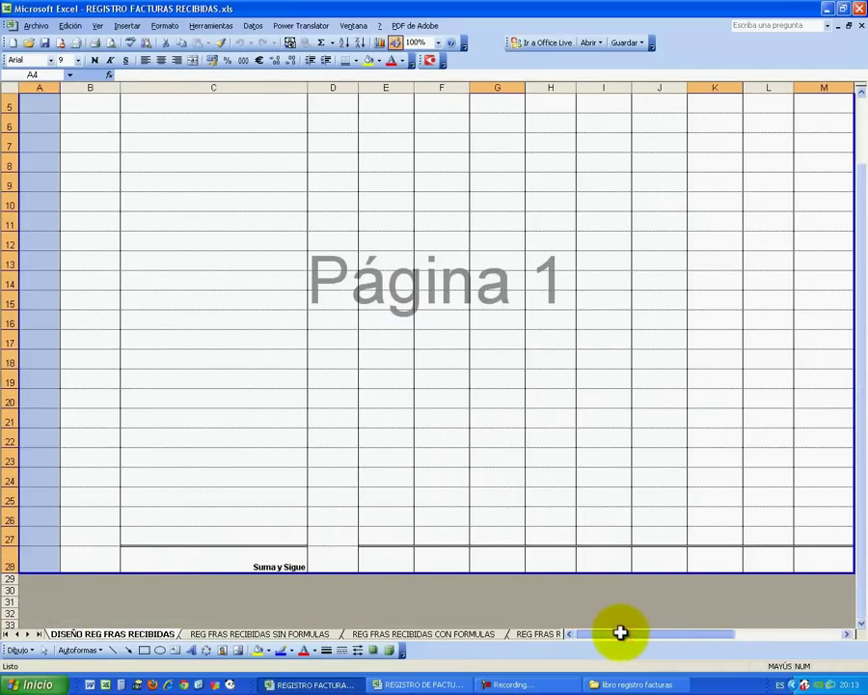
mouse_move(859, 446)
left_mouse_down()
mouse_move(861, 430)
mouse_move(859, 494)
left_mouse_up()
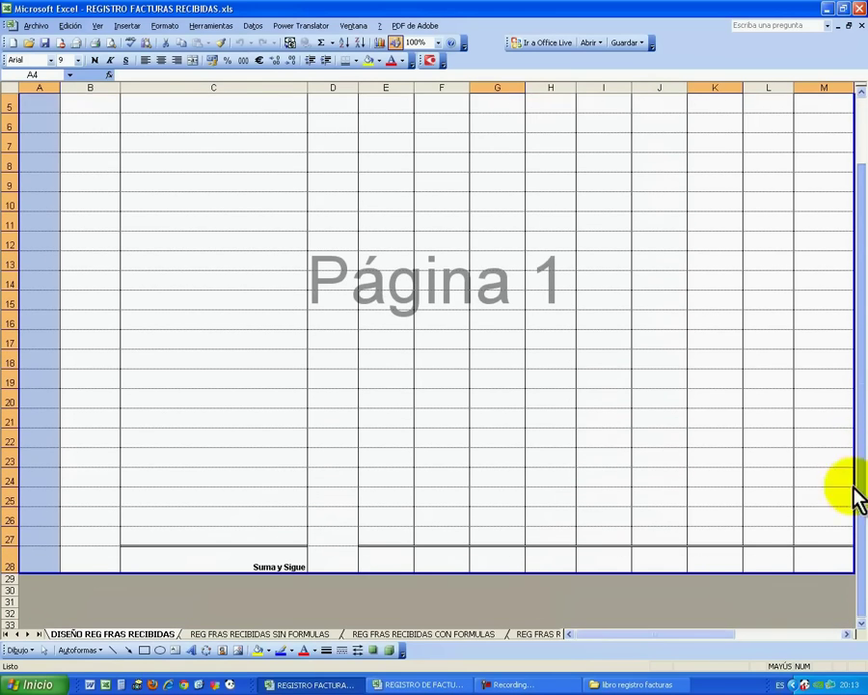
mouse_move(682, 634)
left_mouse_down()
mouse_move(723, 633)
mouse_move(656, 634)
left_mouse_up()
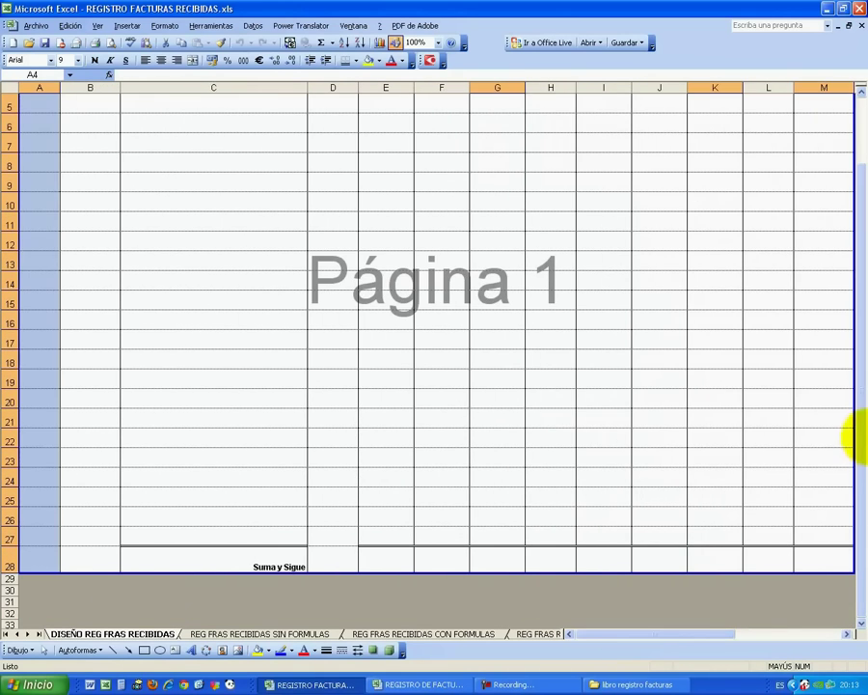
left_click_drag(862, 473, 862, 381)
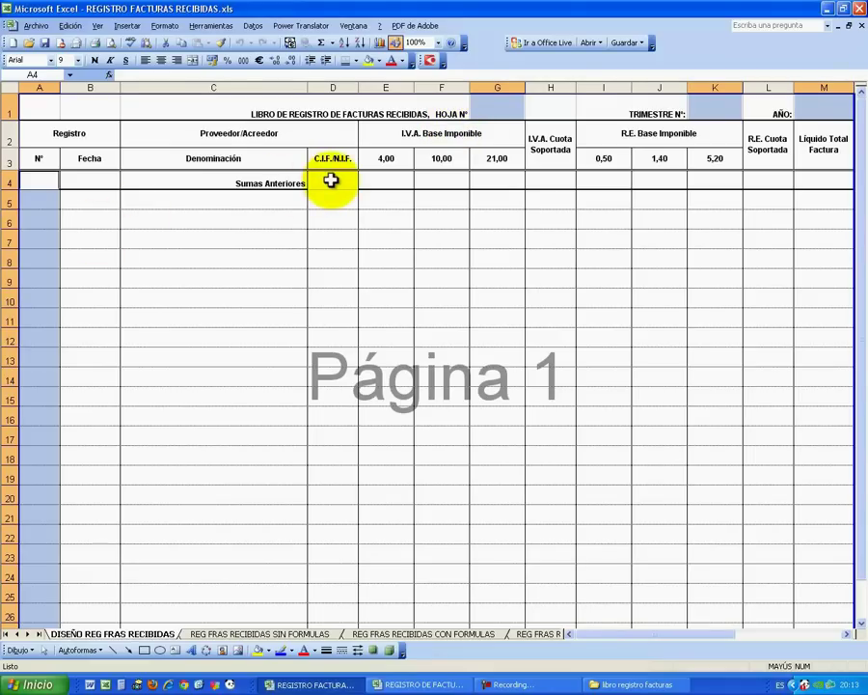
Add D4:D27, apply the Texto number format and left-align all selected cells.
mouse_move(331, 180)
left_mouse_down()
mouse_move(342, 632)
mouse_move(334, 552)
left_mouse_up()
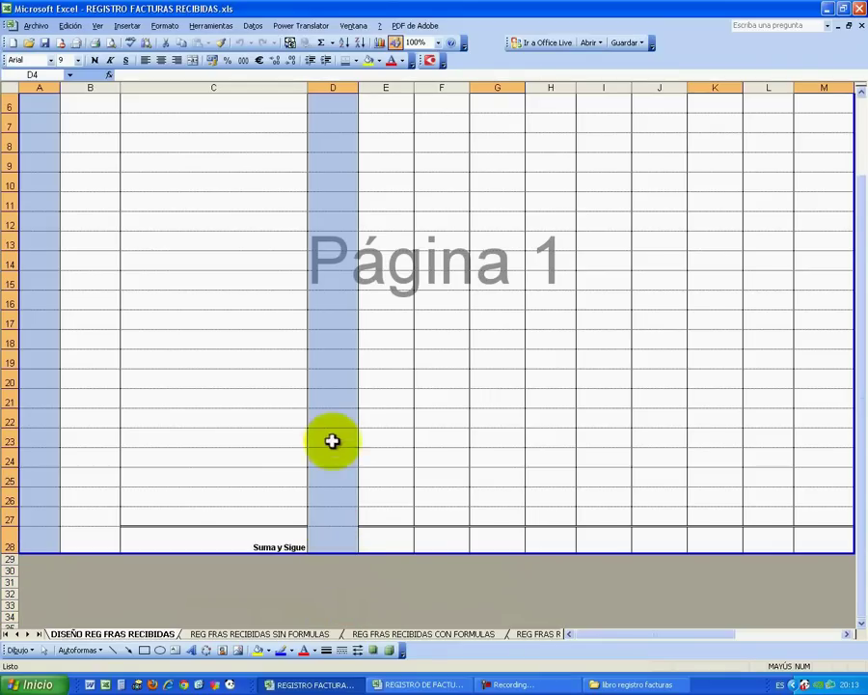
left_click(164, 26)
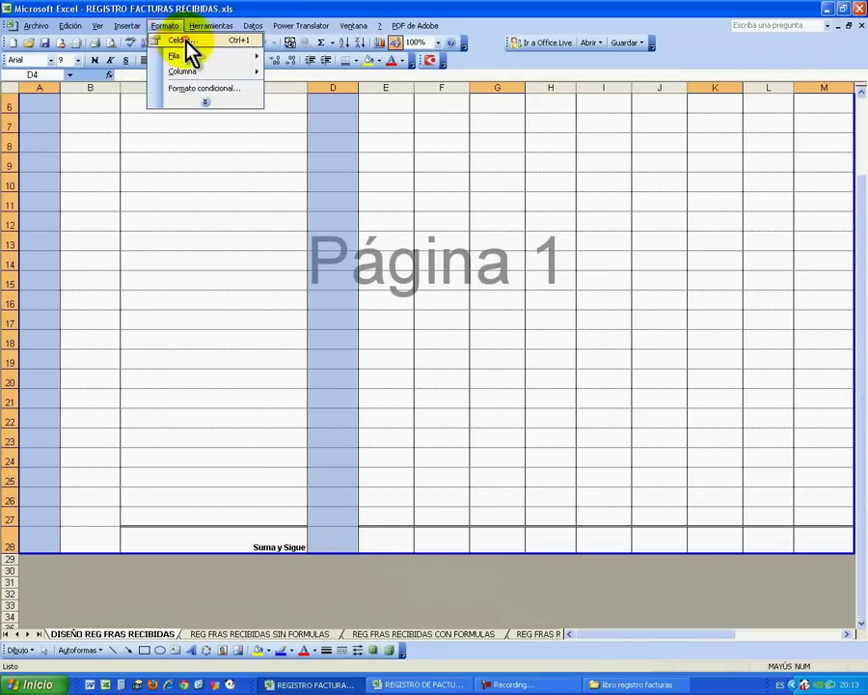
left_click(183, 40)
left_click(102, 143)
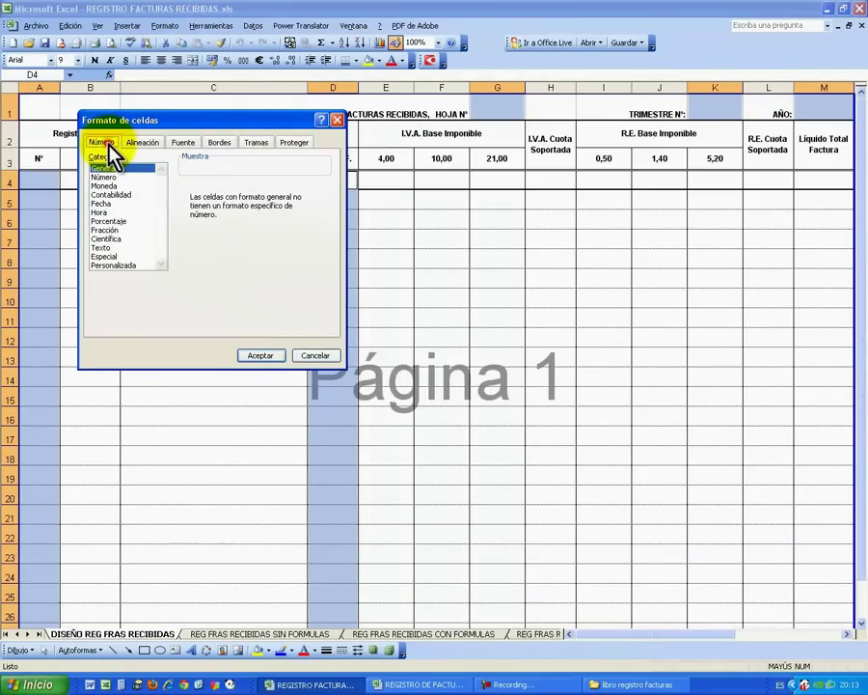
left_click(104, 247)
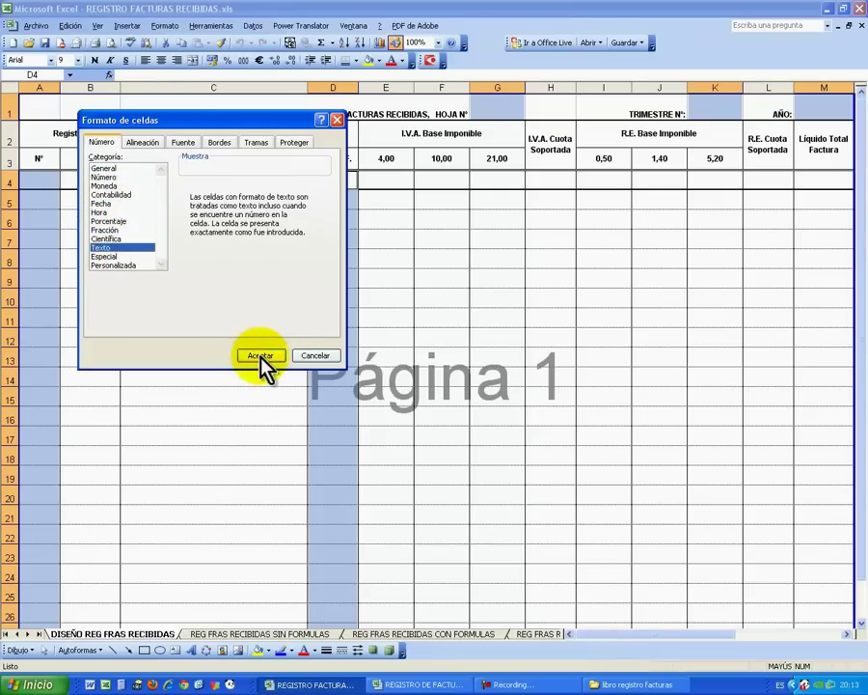
left_click(261, 357)
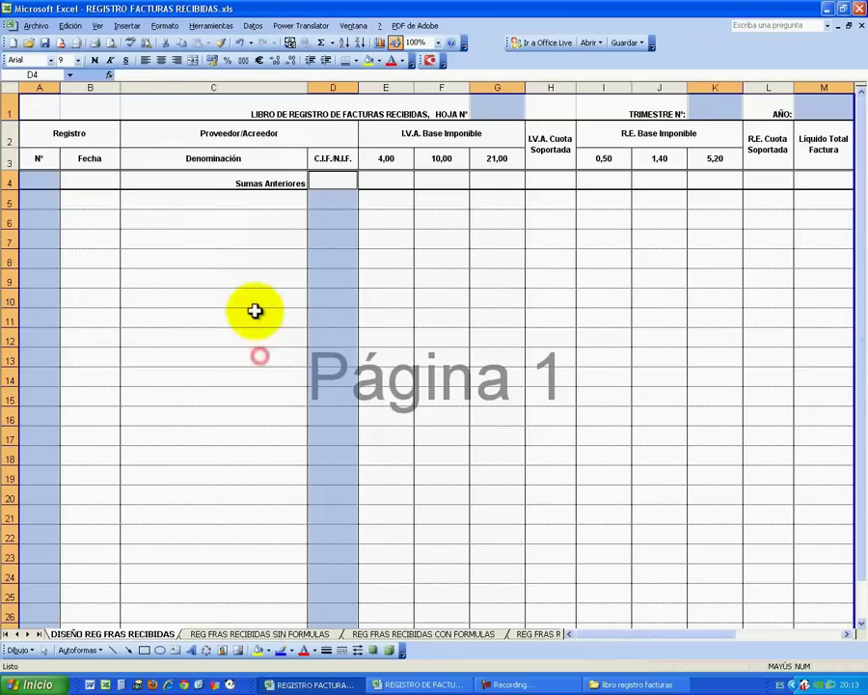
left_click(146, 60)
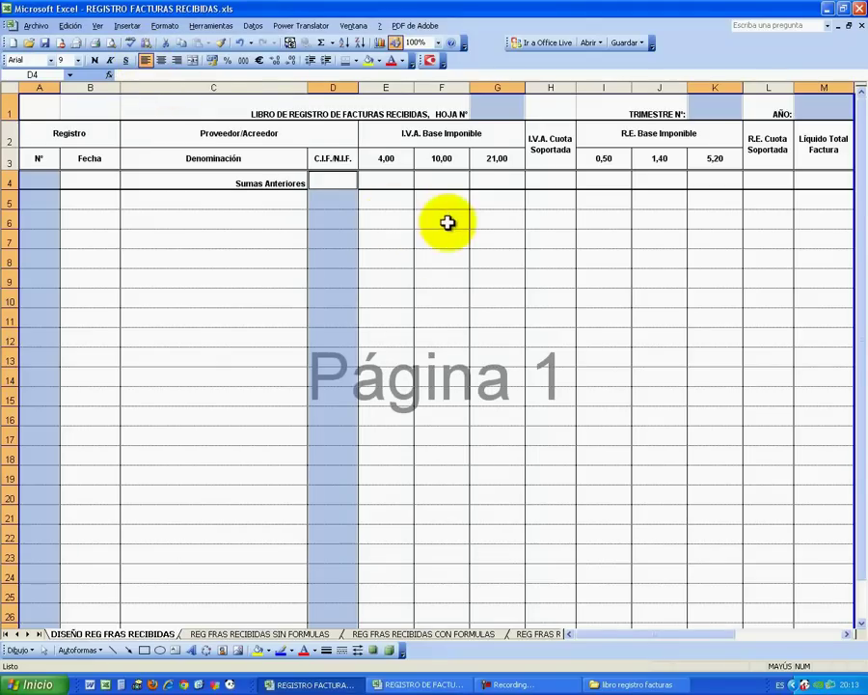
left_click(266, 199)
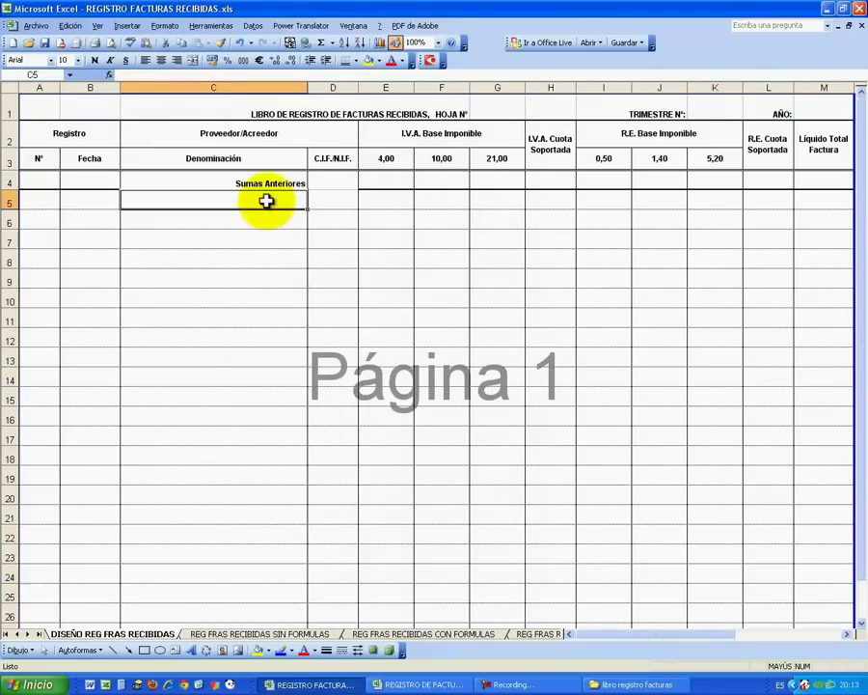
Reselect the sheet-number, quarter and year cells G1, K1 and M1 to check them.
left_click(498, 108)
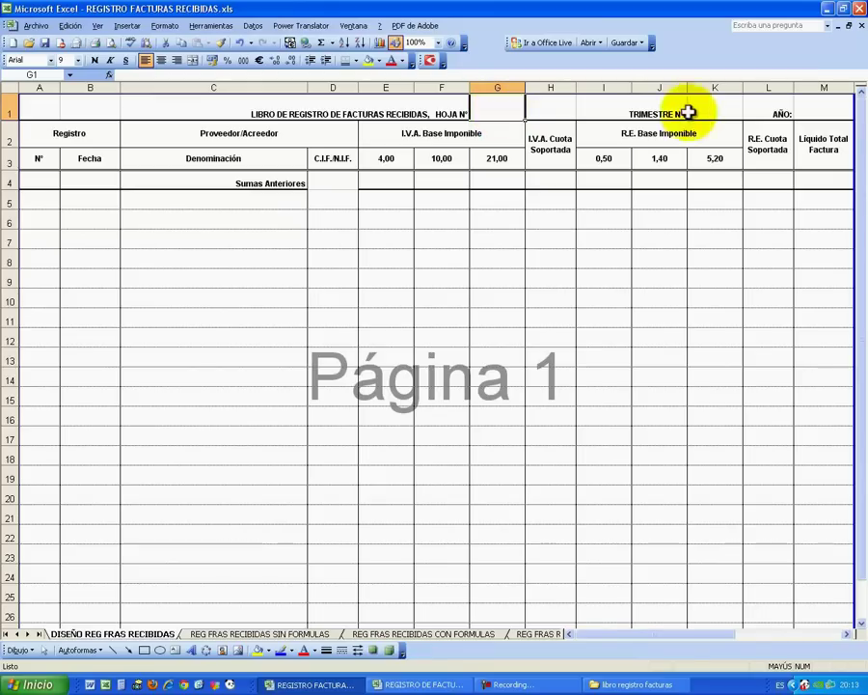
left_click(719, 106, "ctrl")
left_click(823, 107, "ctrl")
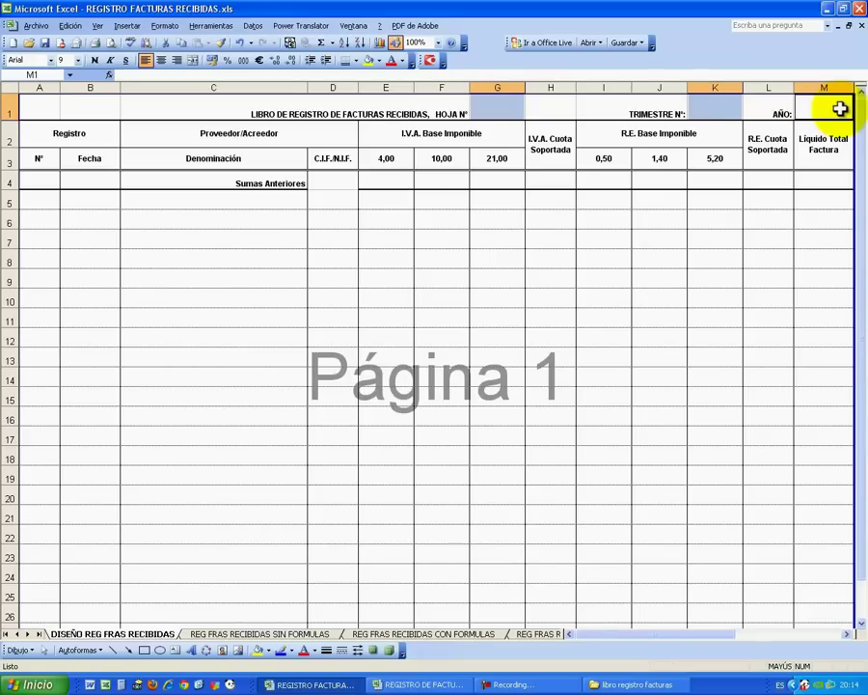
left_click(403, 300)
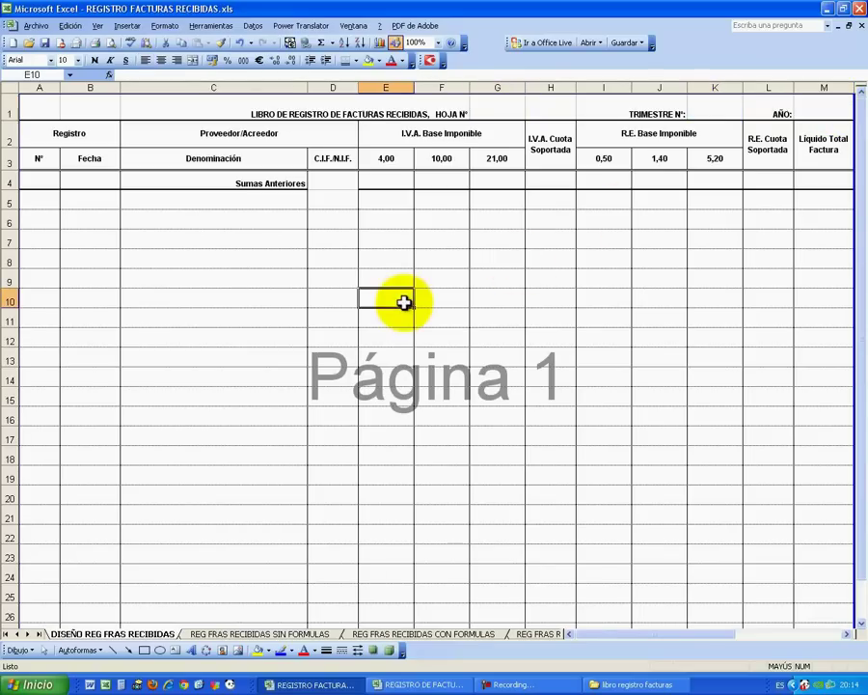
Apply the 14/03/2001 date format to the Fecha entry cells B4 to B27.
left_click(83, 183)
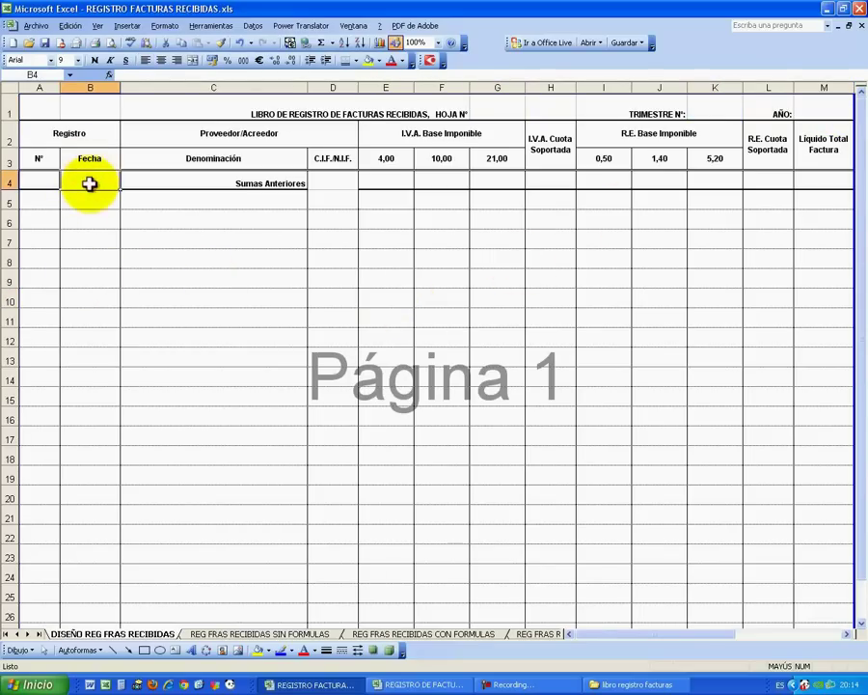
left_click(89, 177)
left_click_drag(91, 181, 92, 632)
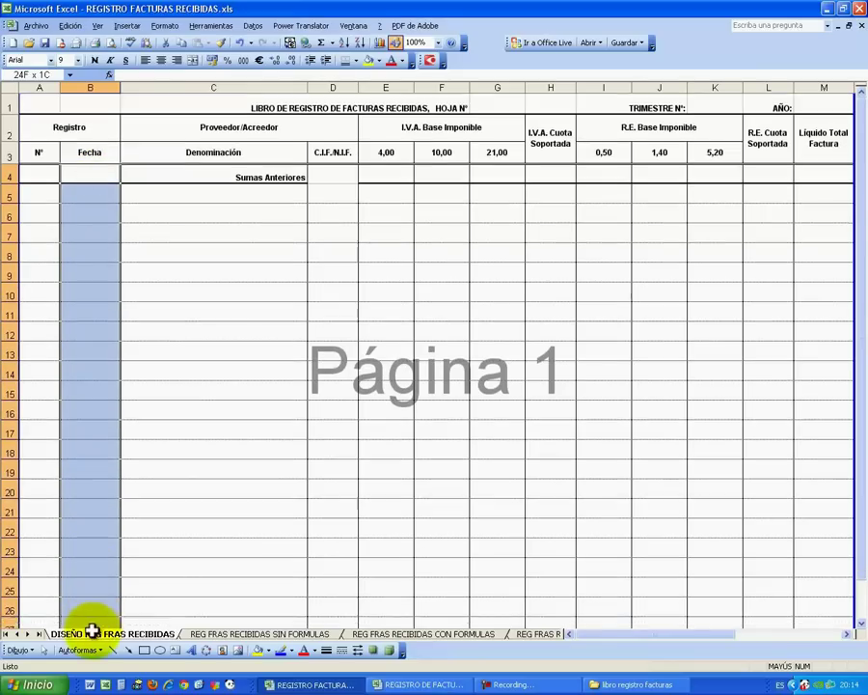
left_click_drag(91, 632, 91, 567)
scroll(100, 482, "up", 1)
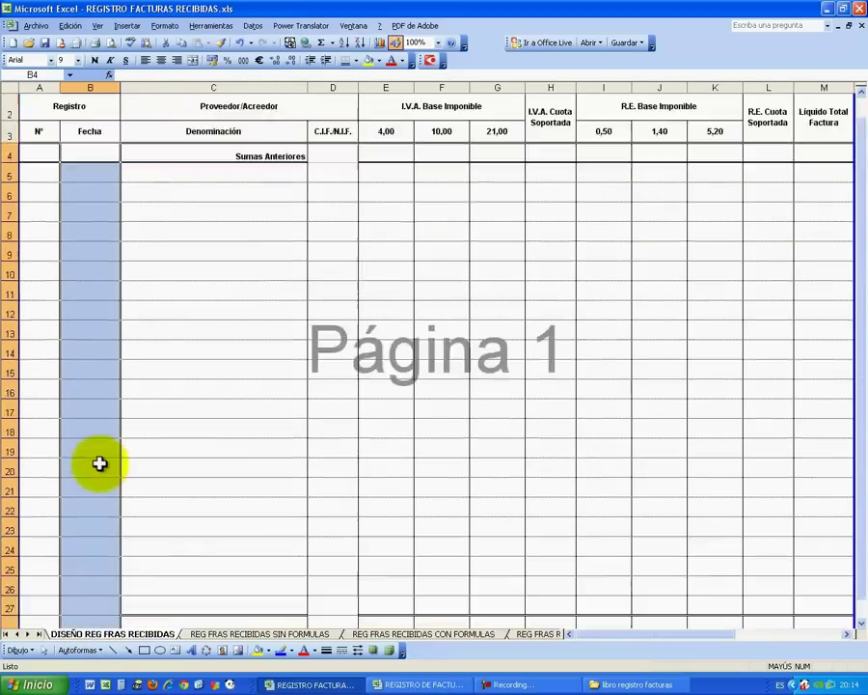
scroll(99, 454, "up", 1)
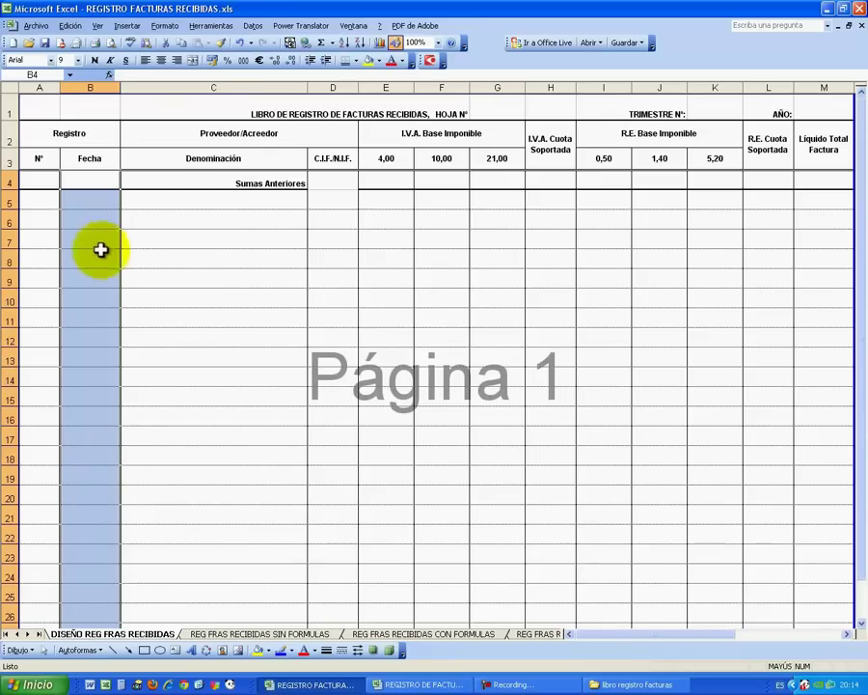
left_click(164, 26)
left_click(183, 39)
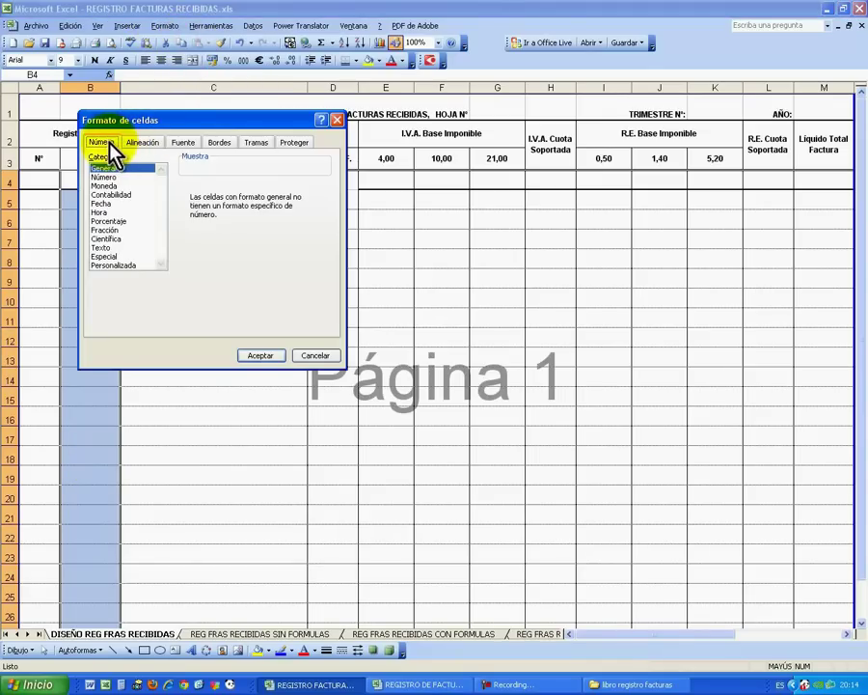
left_click(107, 203)
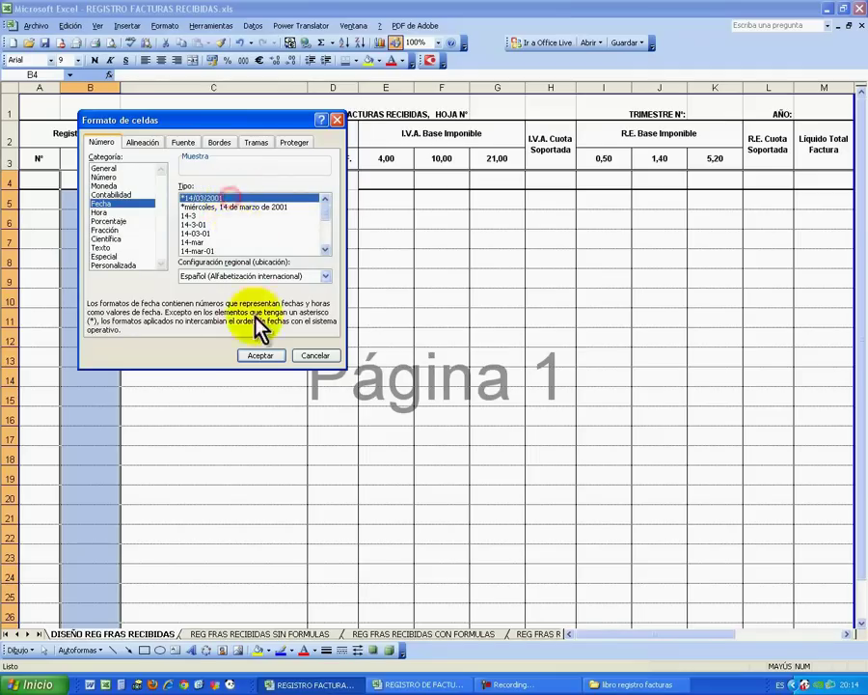
left_click(259, 355)
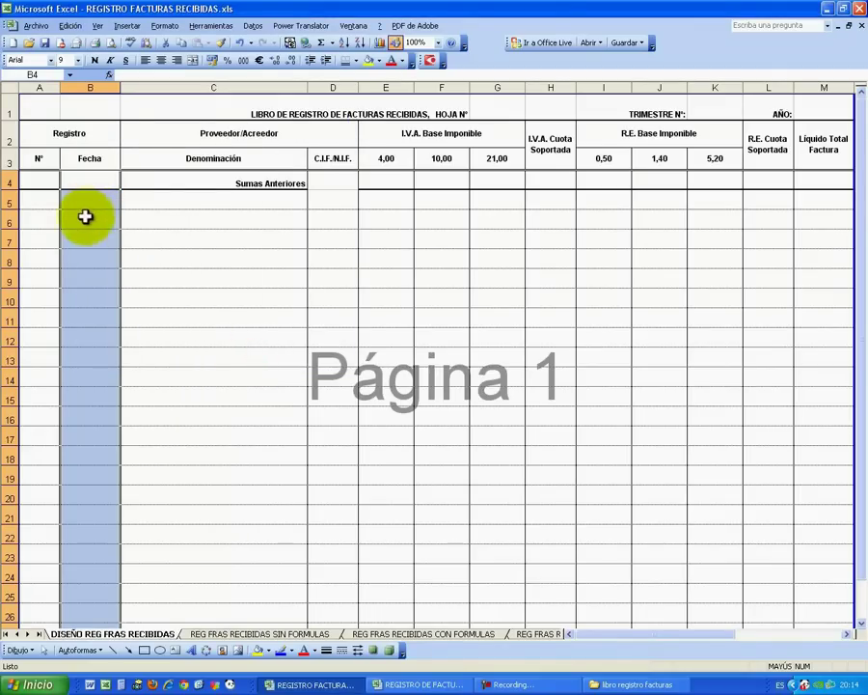
left_click(93, 202)
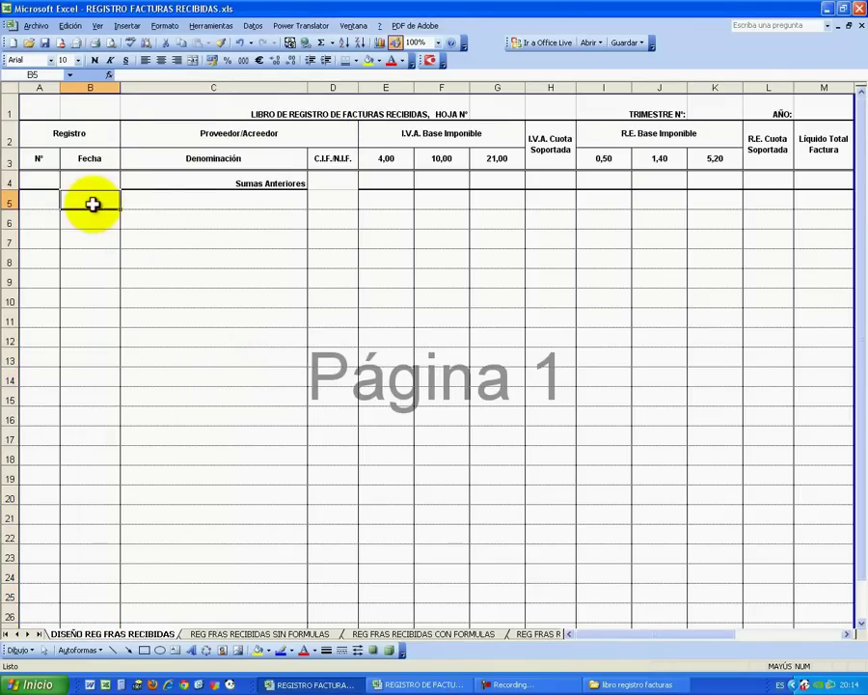
Apply the Texto number format to the Denominación entry cells C5 to C27.
left_click(254, 201)
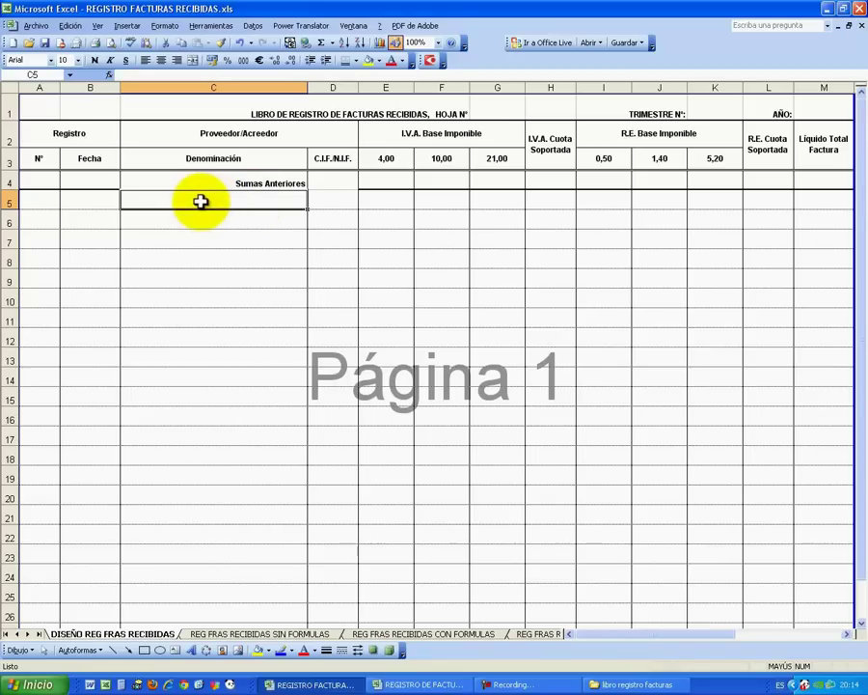
mouse_move(182, 200)
left_mouse_down()
mouse_move(187, 622)
mouse_move(188, 583)
left_mouse_up()
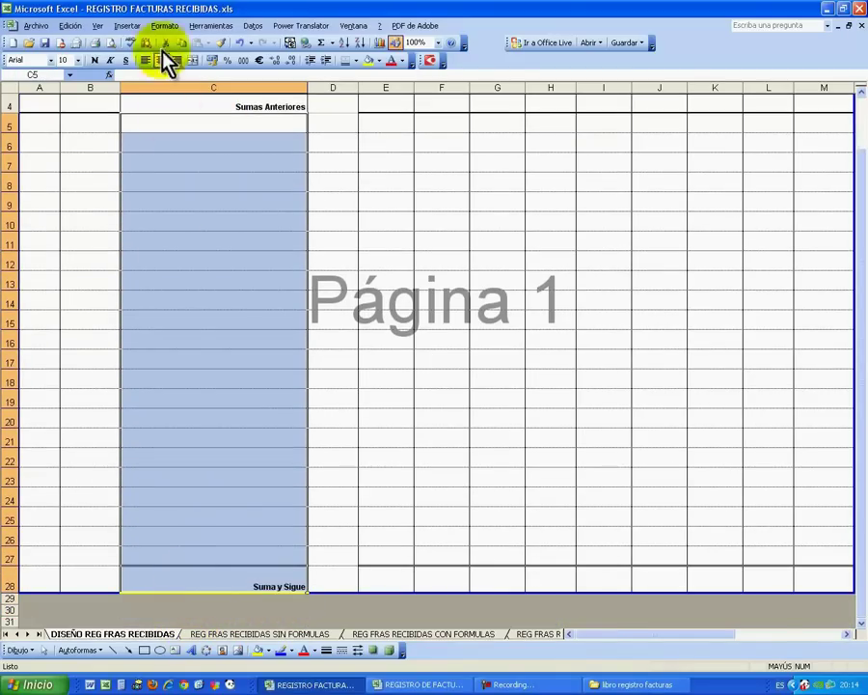
left_click(166, 25)
left_click(191, 38)
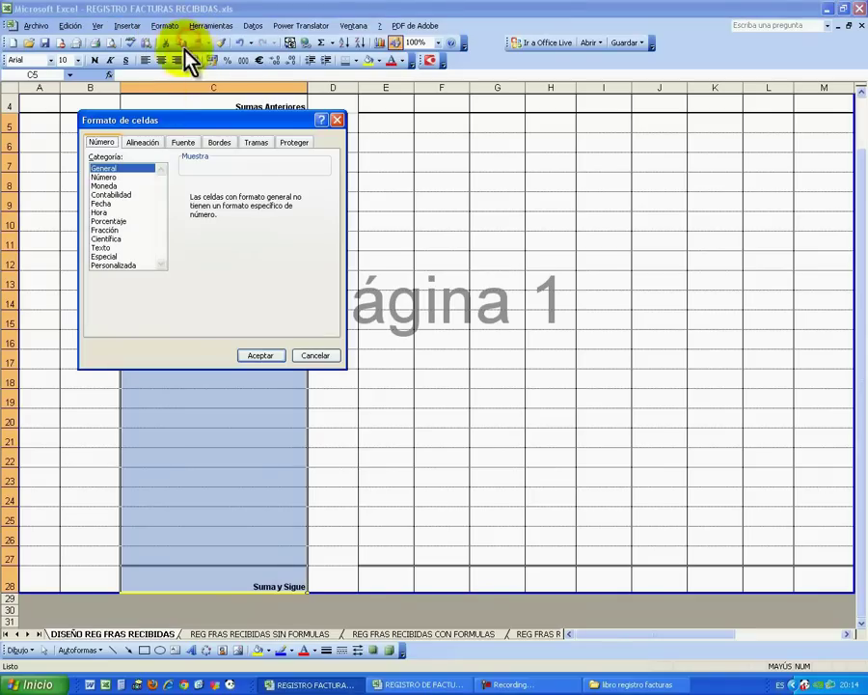
left_click(114, 247)
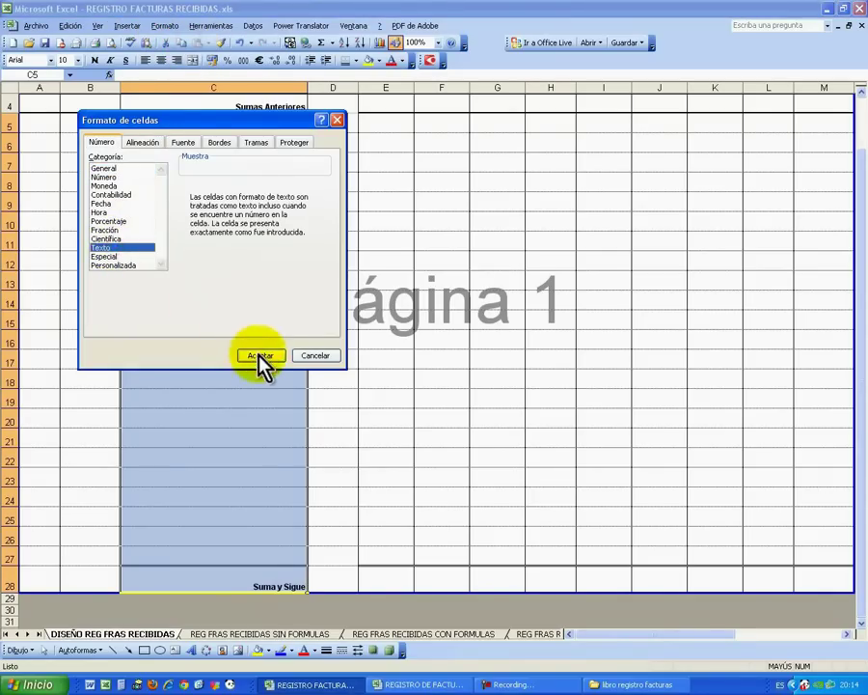
left_click(260, 357)
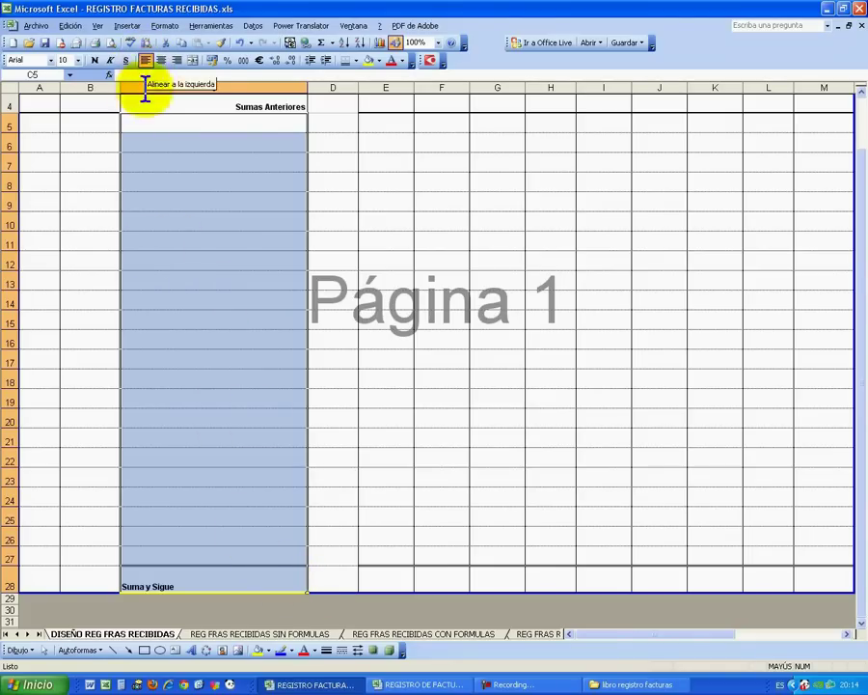
Right-align the Suma y Sigue label in C28.
left_click(263, 579)
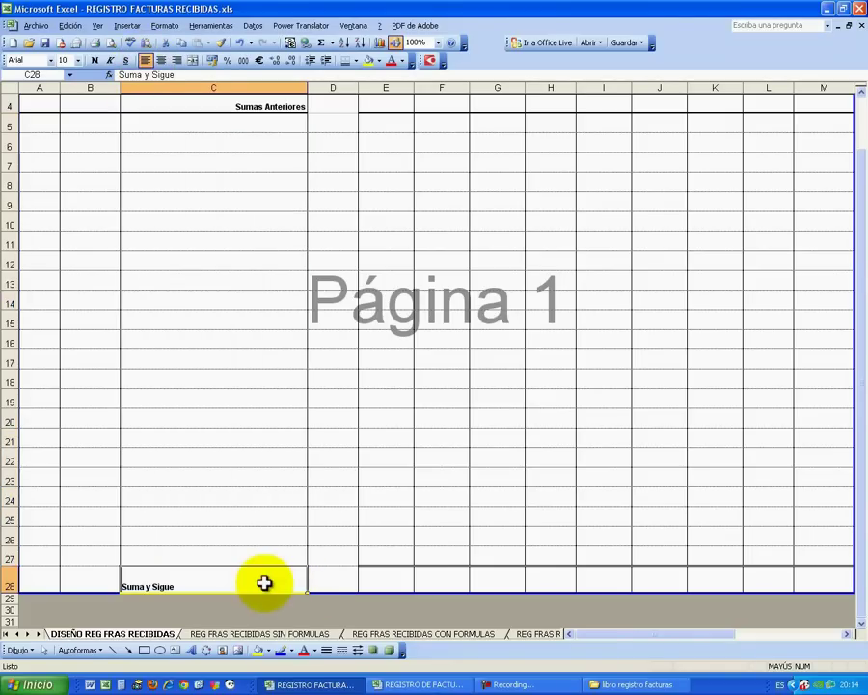
left_click(176, 60)
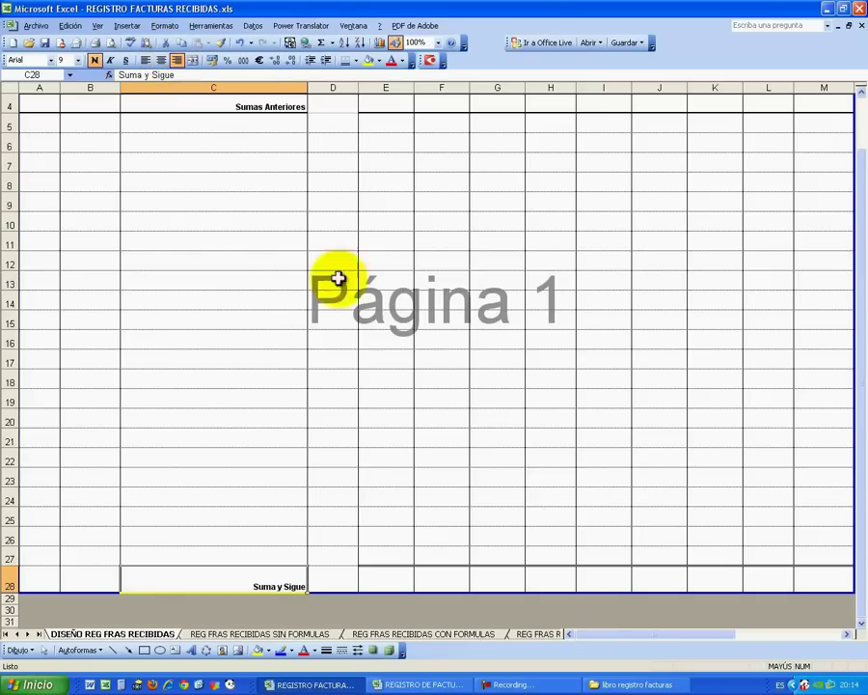
left_click(349, 398)
scroll(348, 398, "up", 1)
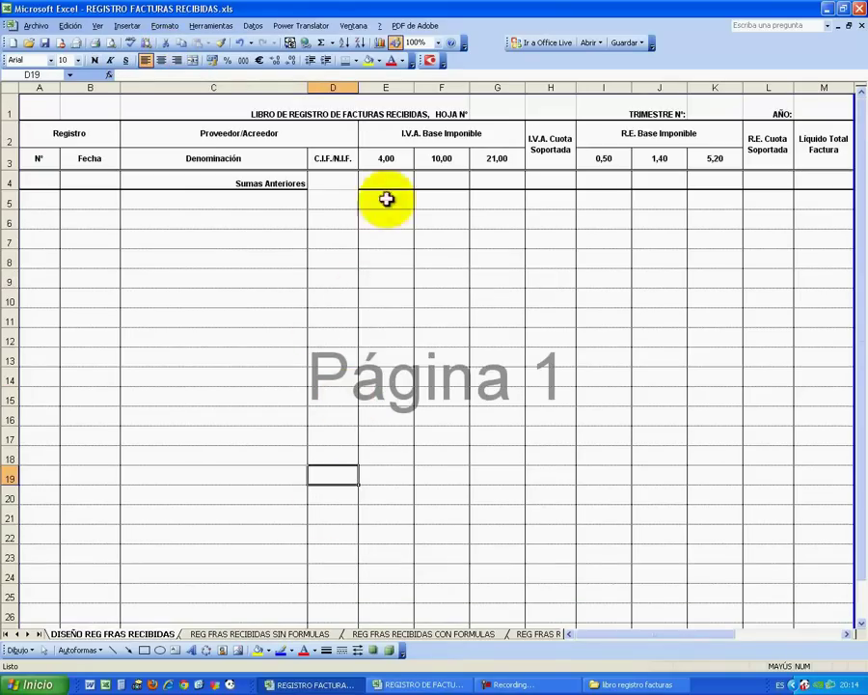
Set the sheet zoom to 85% so the whole page is visible.
mouse_move(389, 184)
left_mouse_down()
mouse_move(809, 180)
mouse_move(822, 629)
mouse_move(822, 552)
mouse_move(823, 563)
left_mouse_up()
scroll(704, 485, "up", 1)
scroll(705, 485, "up", 1)
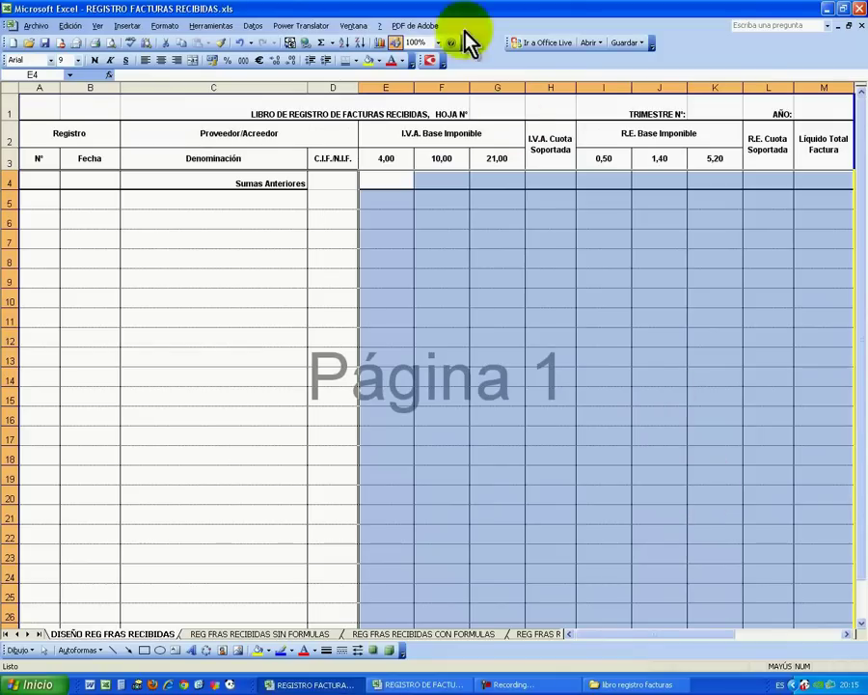
left_click(436, 44)
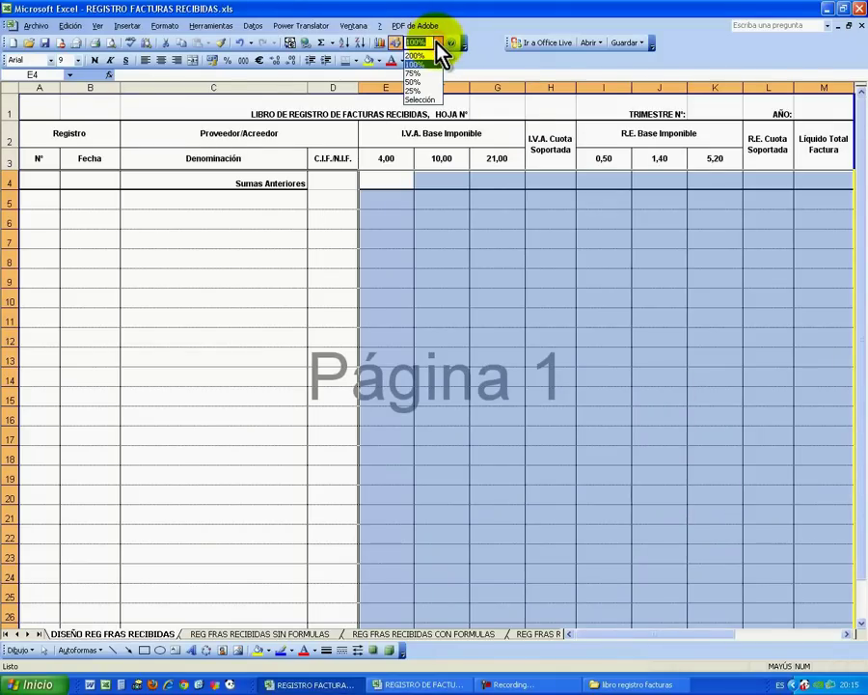
type("85")
key("Return")
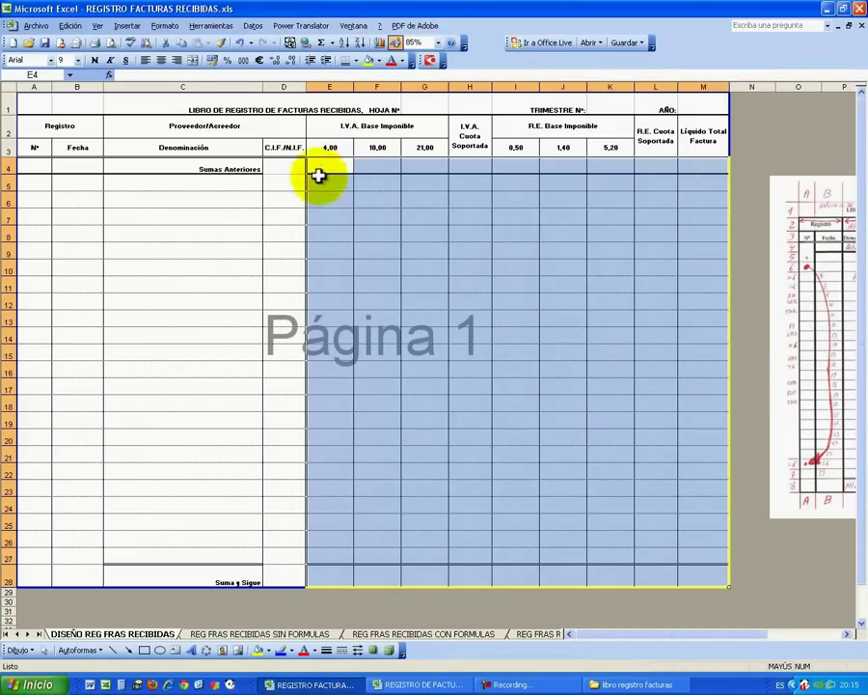
Check the base and quota column groups, then select the amount area E4:M28.
mouse_move(332, 168)
left_mouse_down()
mouse_move(393, 166)
mouse_move(433, 576)
left_mouse_up()
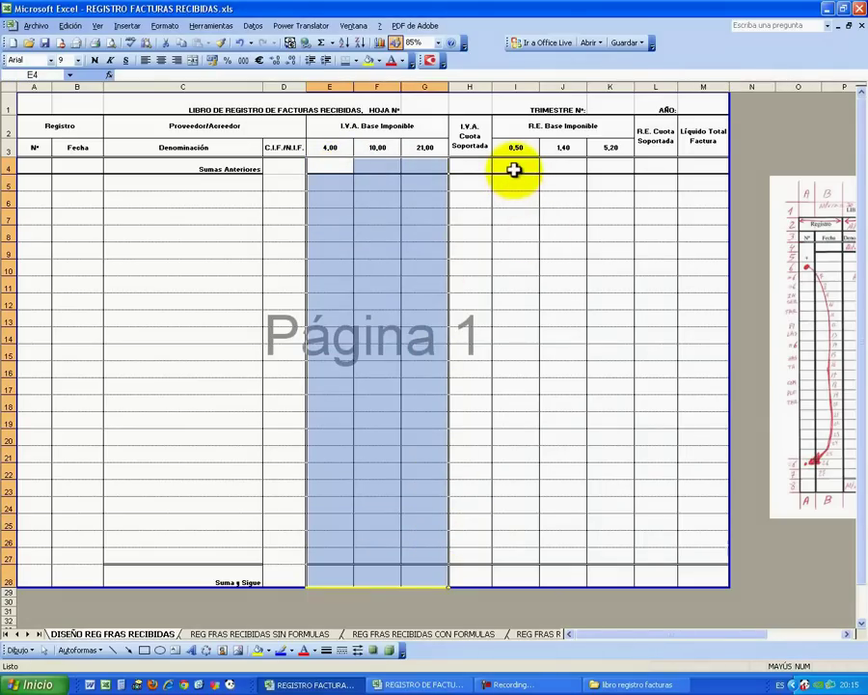
left_click_drag(514, 170, 623, 575, "ctrl")
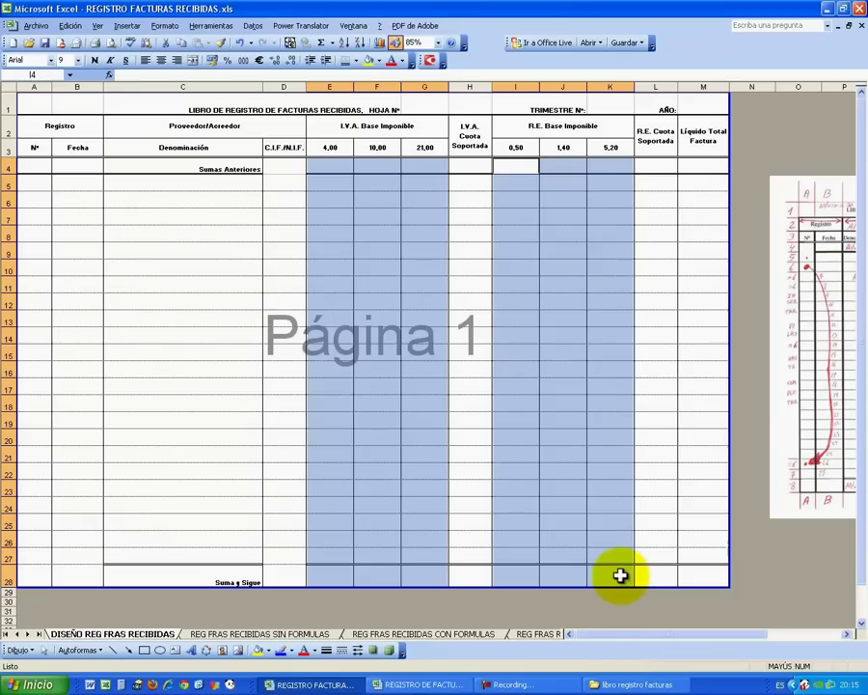
left_click_drag(469, 169, 469, 579)
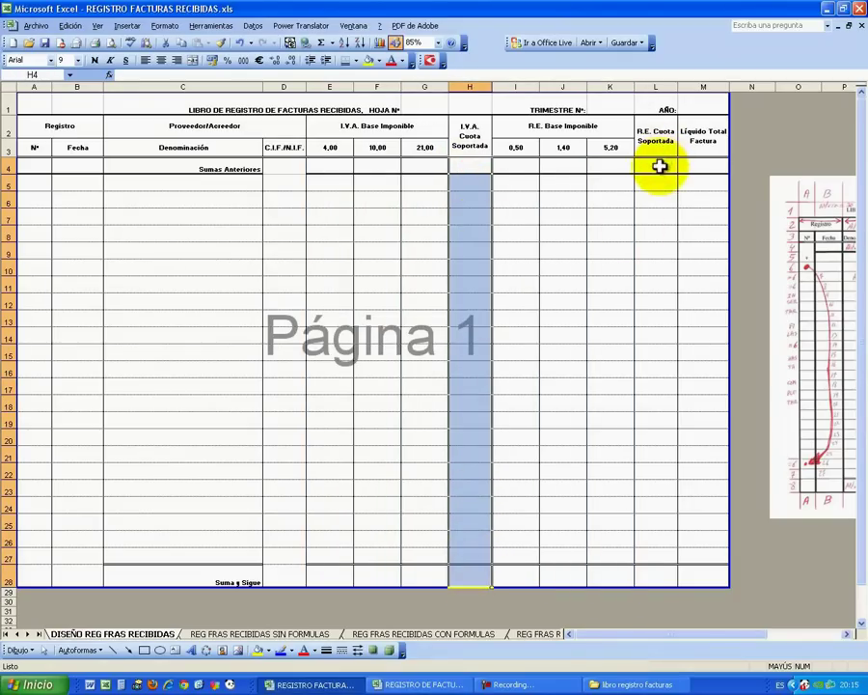
left_click_drag(659, 166, 694, 578, "ctrl")
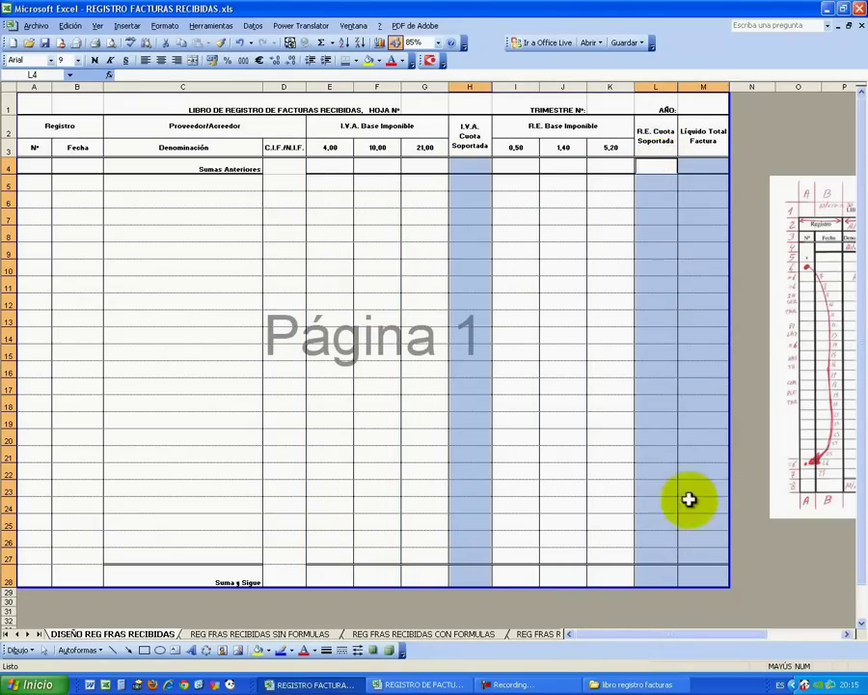
left_click(388, 270)
mouse_move(334, 167)
left_mouse_down()
mouse_move(675, 170)
mouse_move(686, 575)
left_mouse_up()
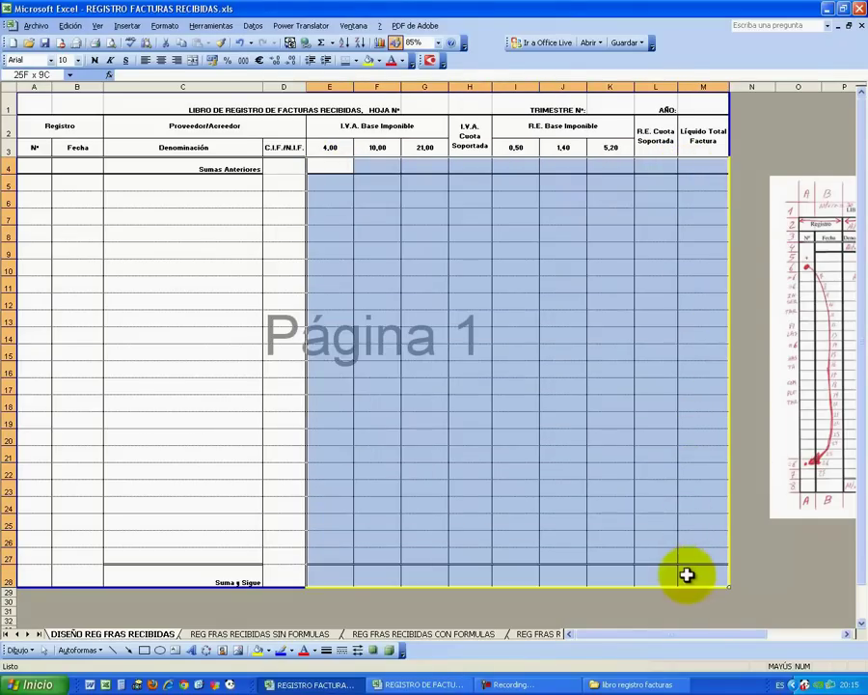
Format E4:M28 as Número with 2 decimals, thousands separator and red negatives.
left_click(172, 26)
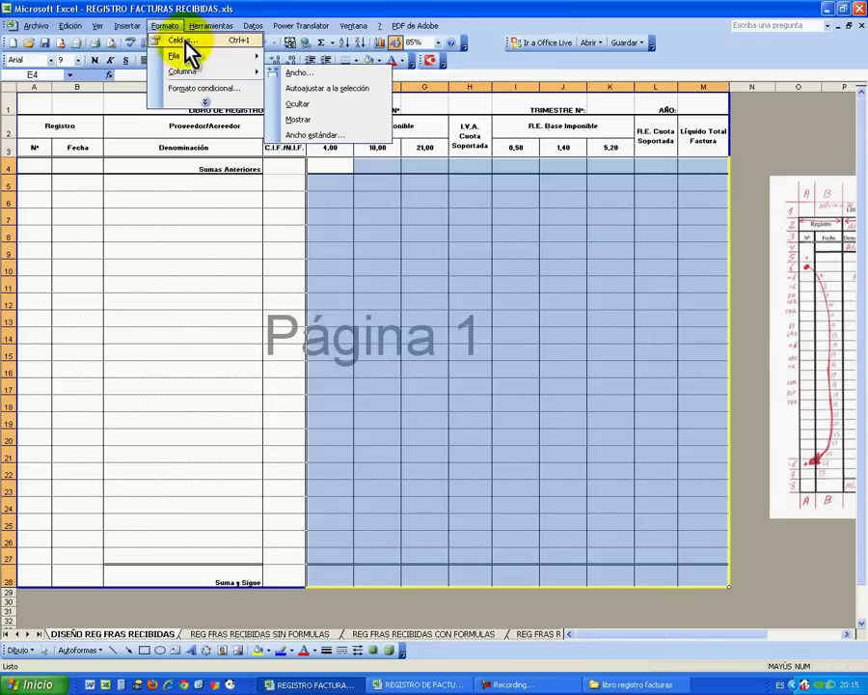
left_click(185, 40)
left_click(104, 142)
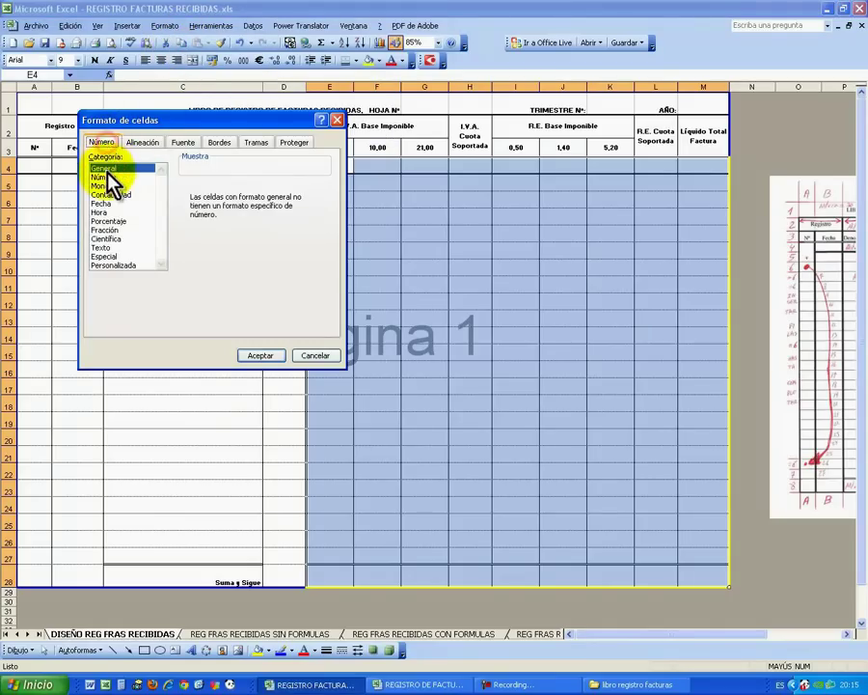
left_click(106, 178)
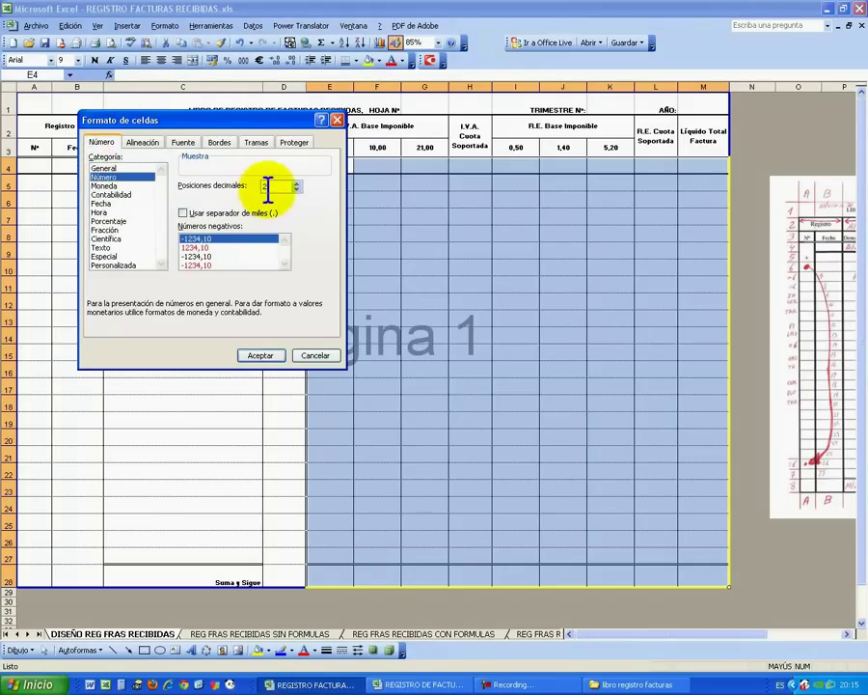
left_click(198, 266)
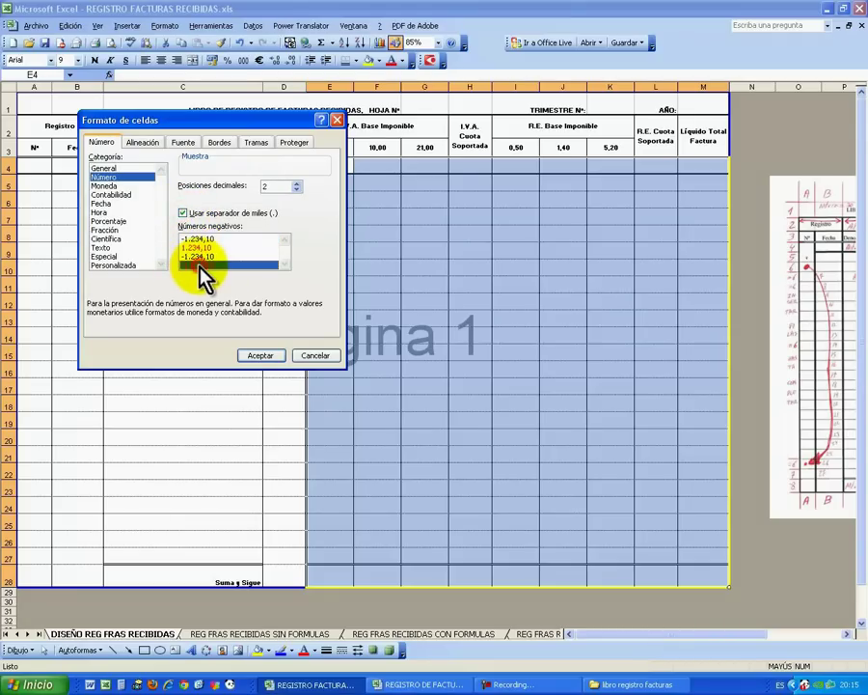
left_click(259, 357)
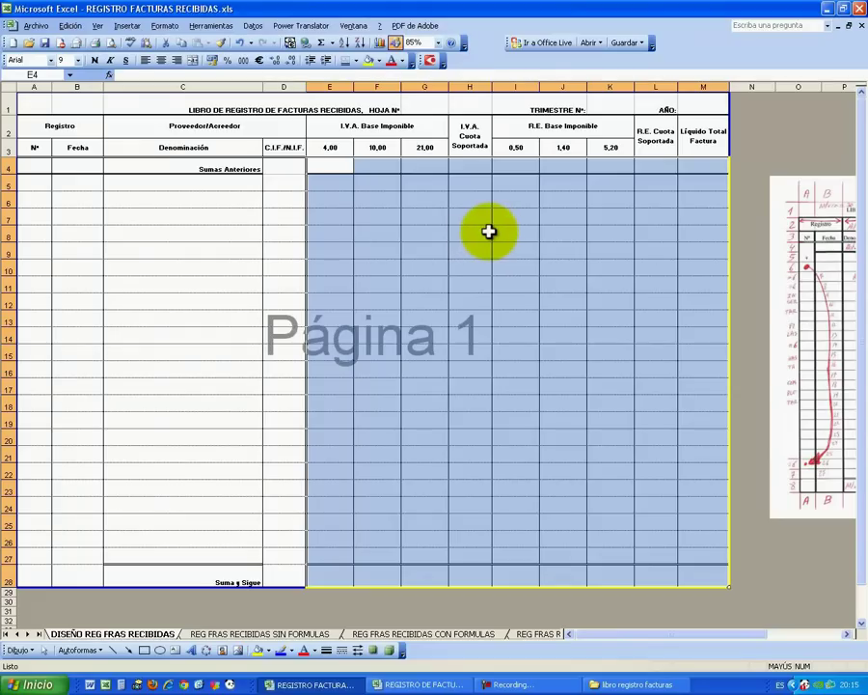
left_click(461, 210)
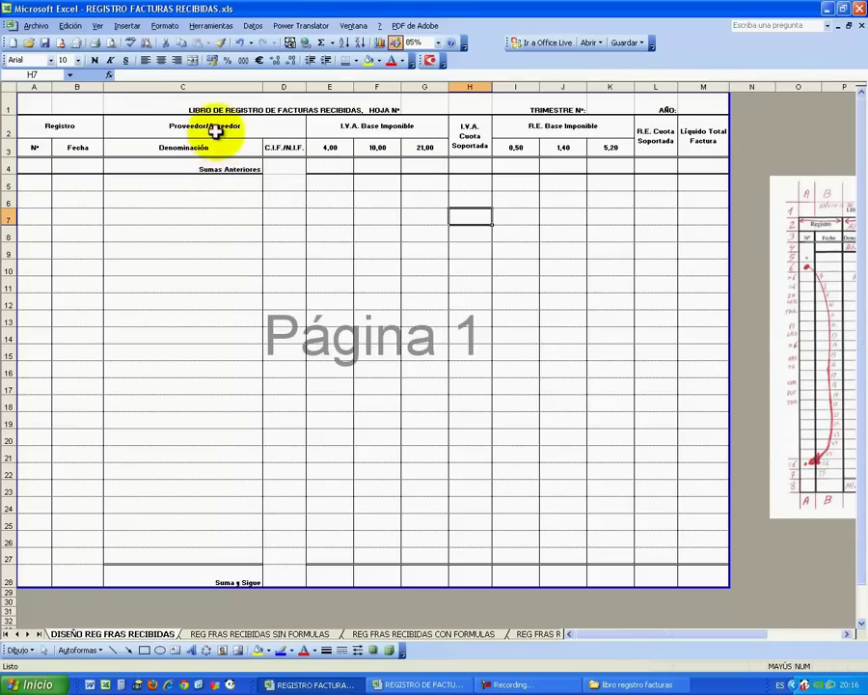
left_click(526, 687)
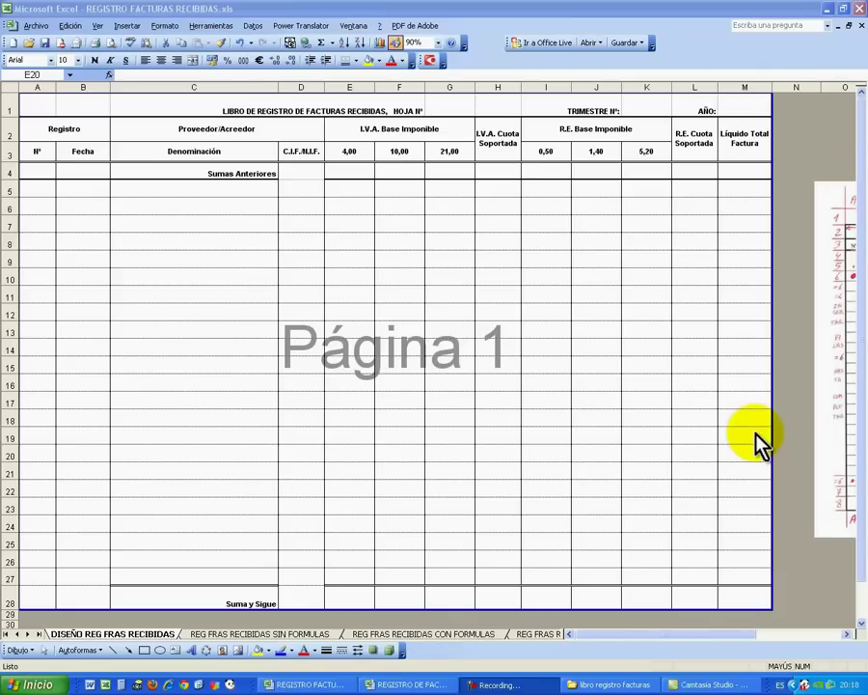
left_click(496, 170)
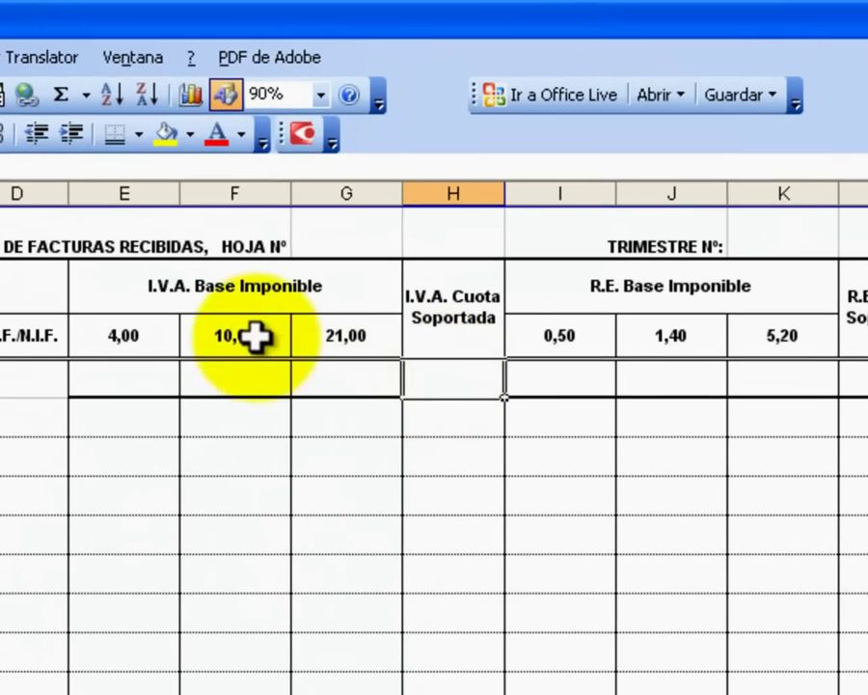
left_click_drag(112, 334, 346, 334)
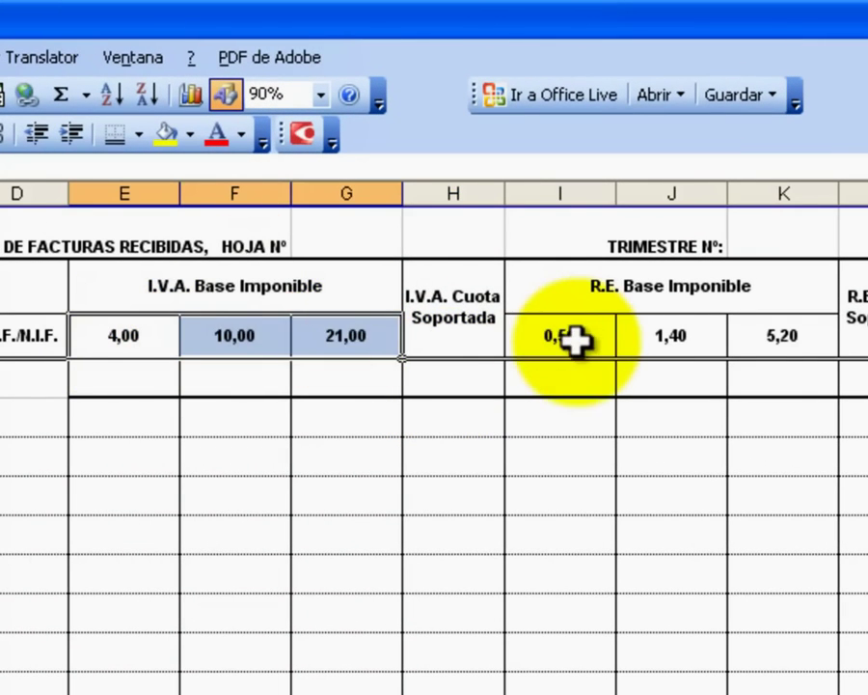
left_click_drag(576, 338, 777, 343)
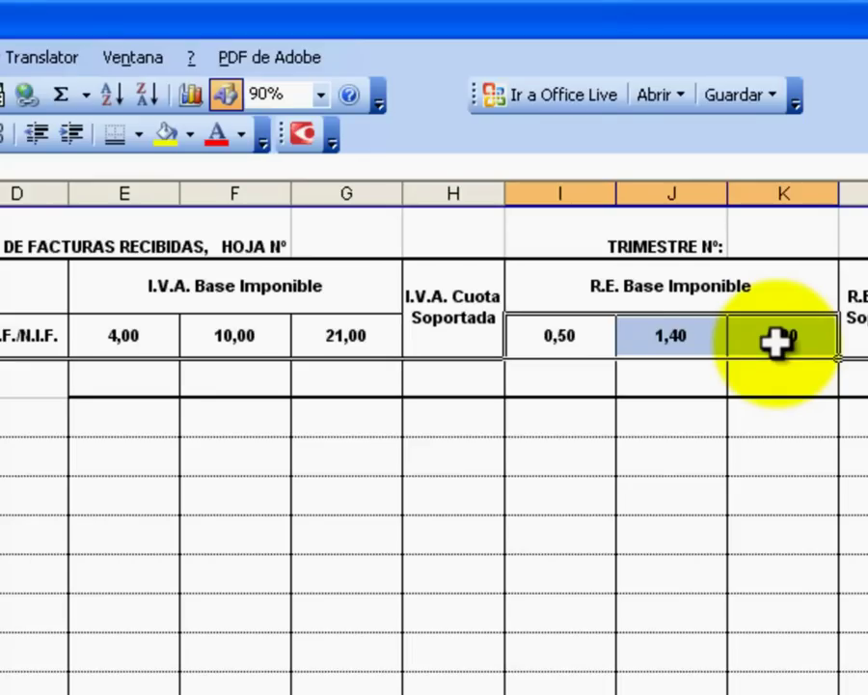
Enter =(E4*$E$3/100) in the first I.V.A. Cuota Soportada cell H4.
left_click(456, 380)
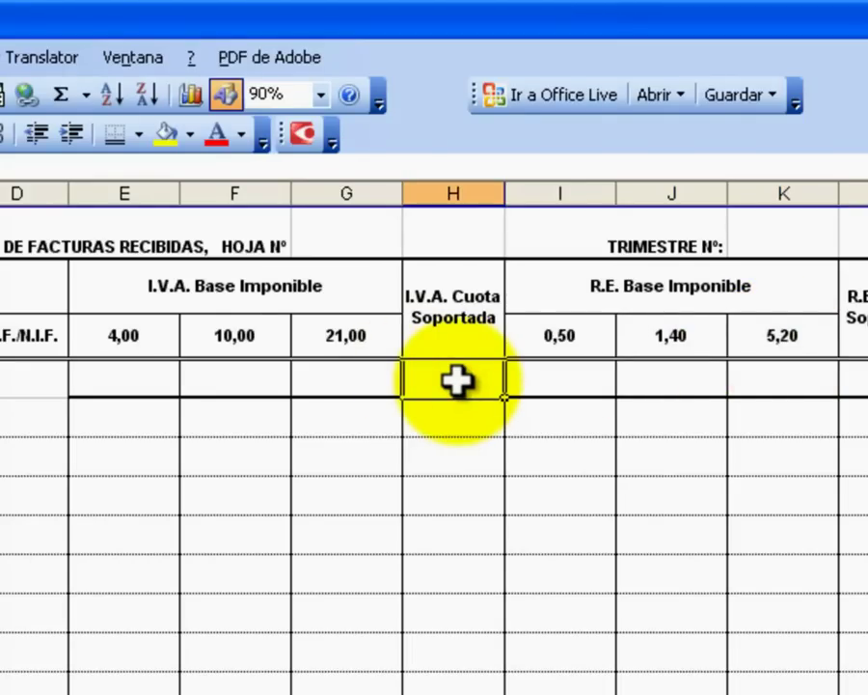
type("=")
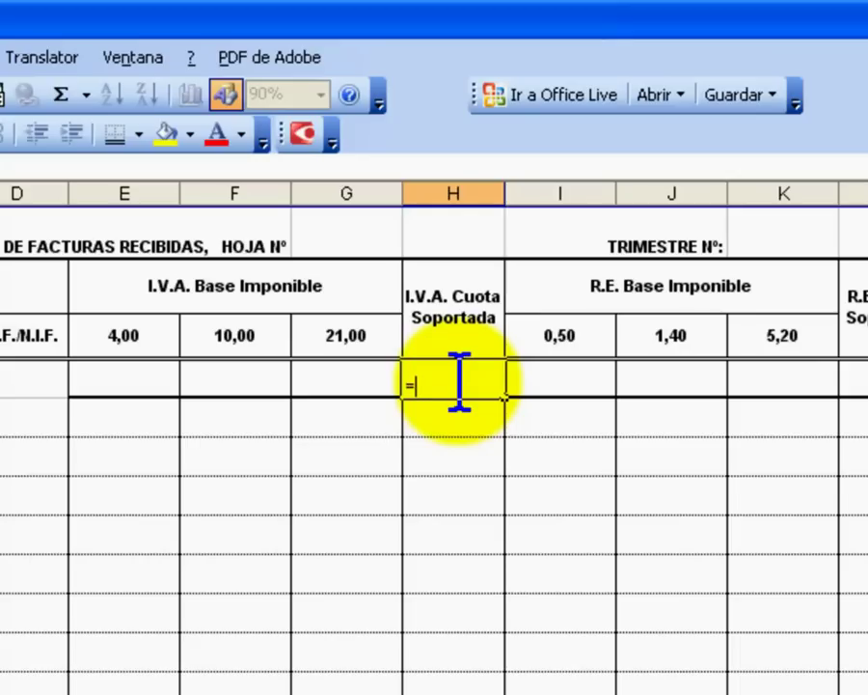
type("(")
left_click(127, 376)
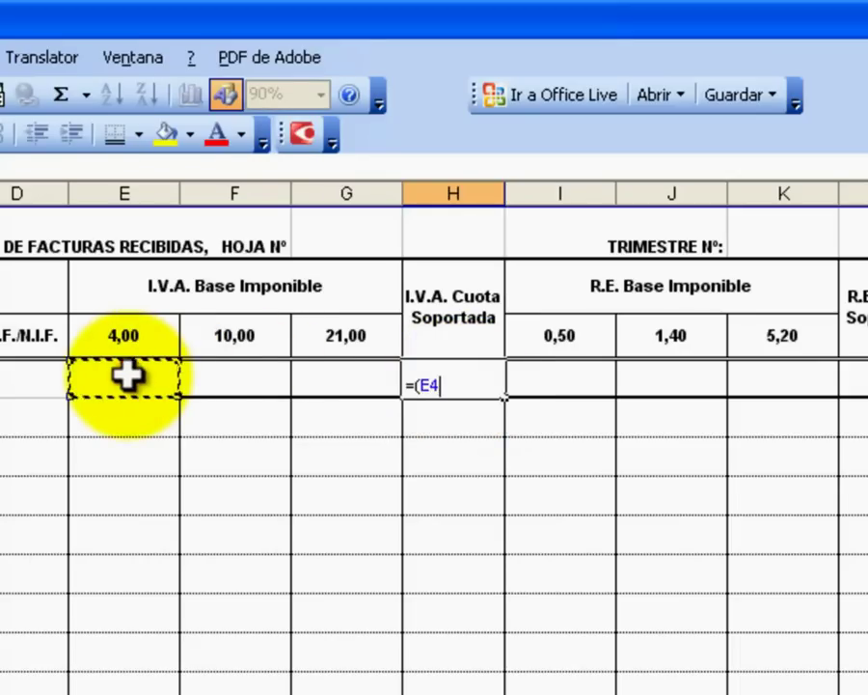
type("*")
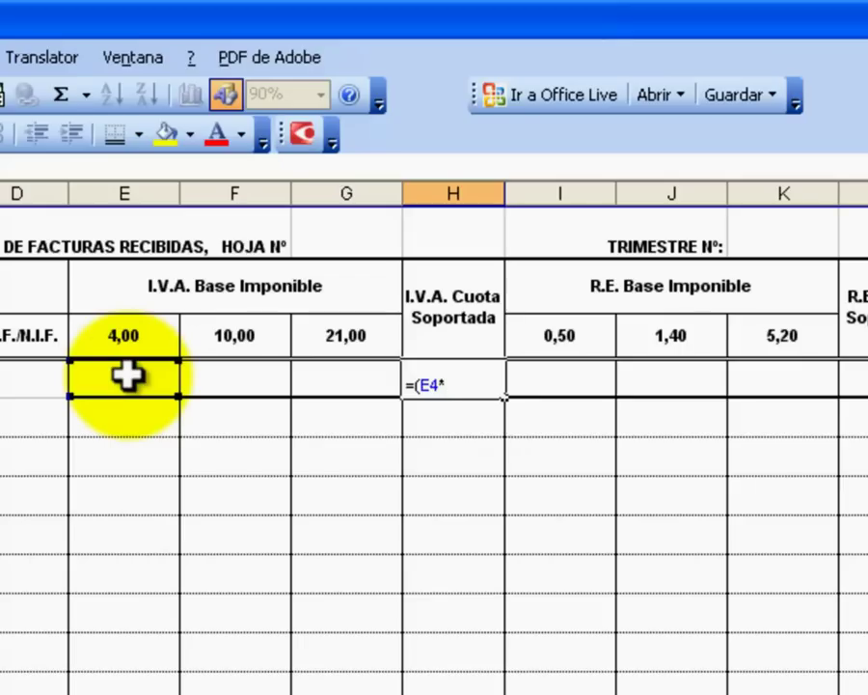
left_click(126, 336)
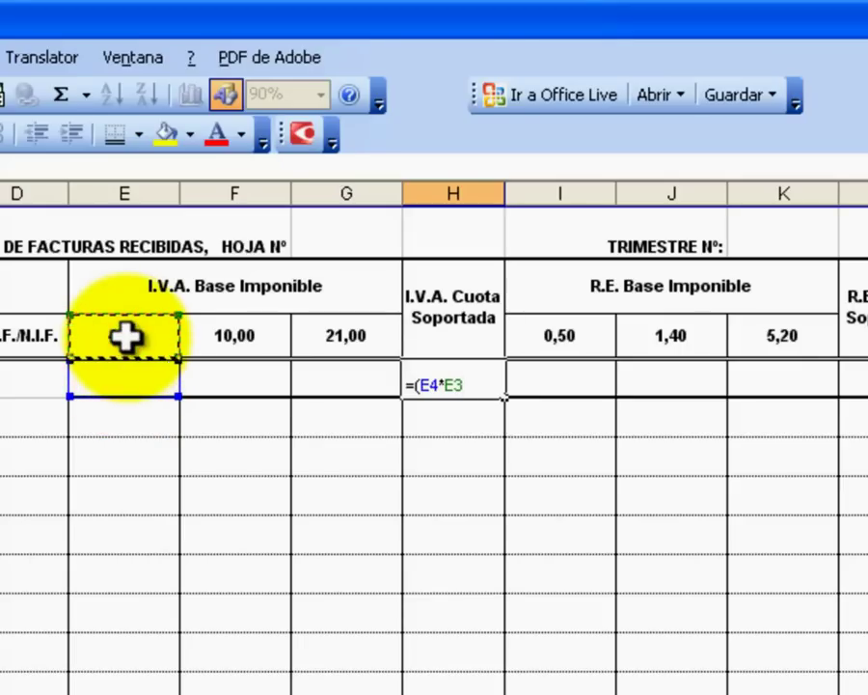
key("F4")
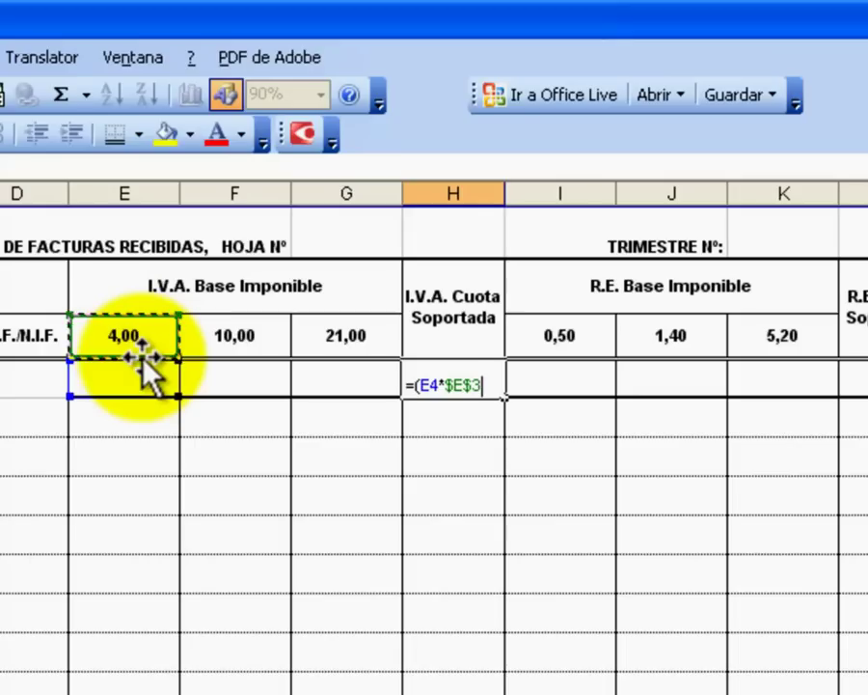
type("/100")
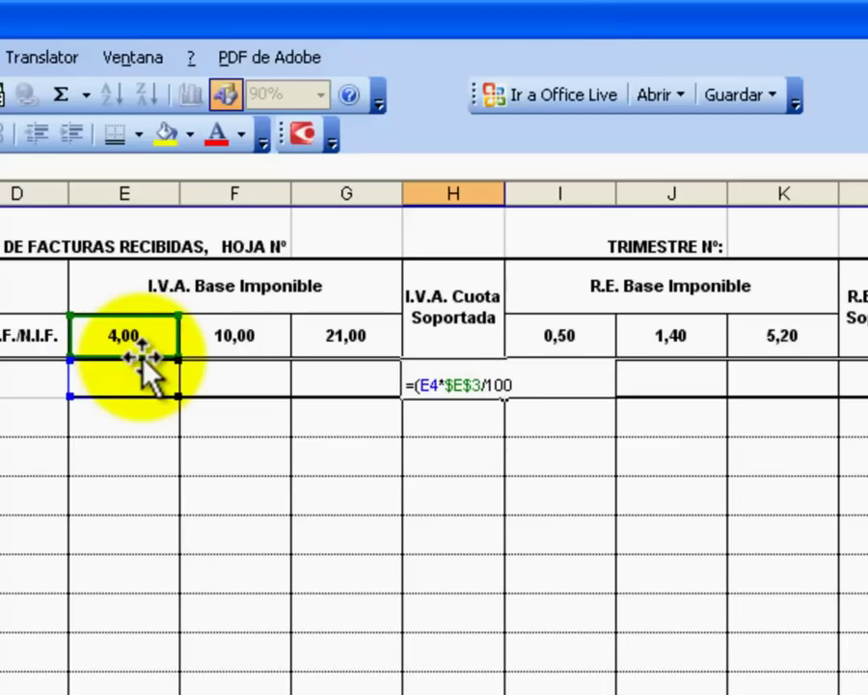
type(")")
key("Return")
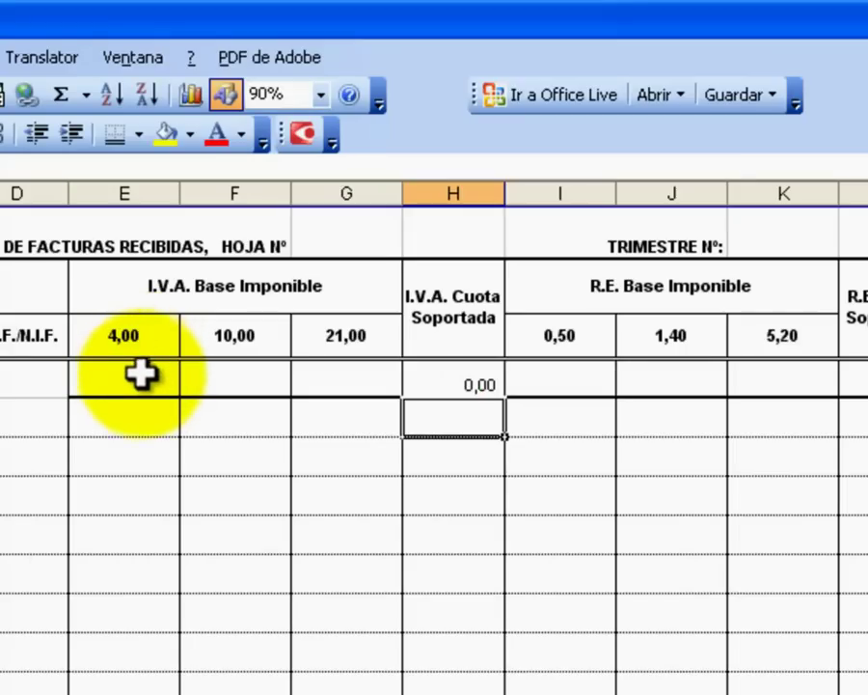
Enter the test base value 100 in E4.
left_click(139, 377)
type("100")
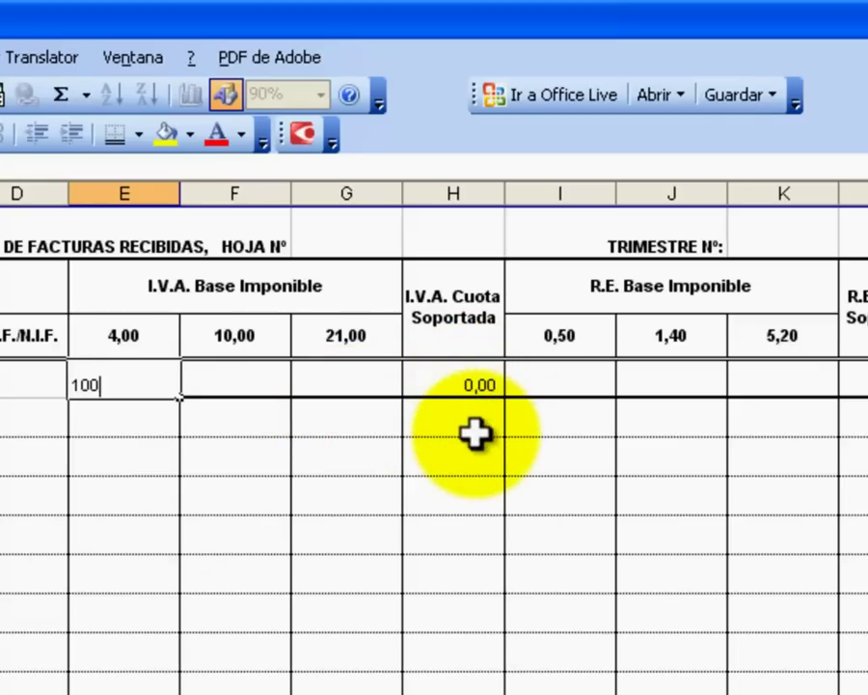
key("Return")
left_click(476, 386)
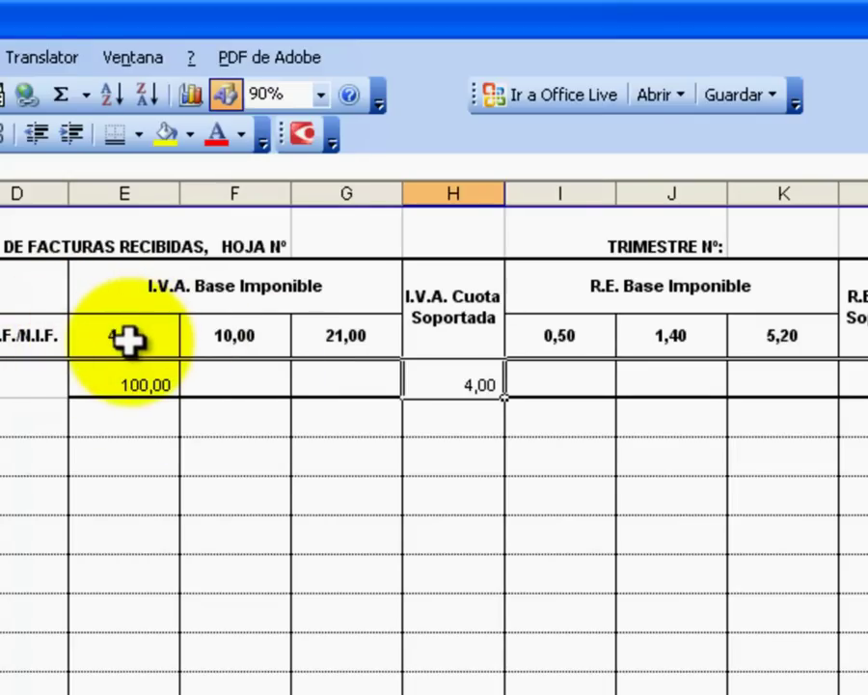
left_click_drag(128, 337, 303, 340)
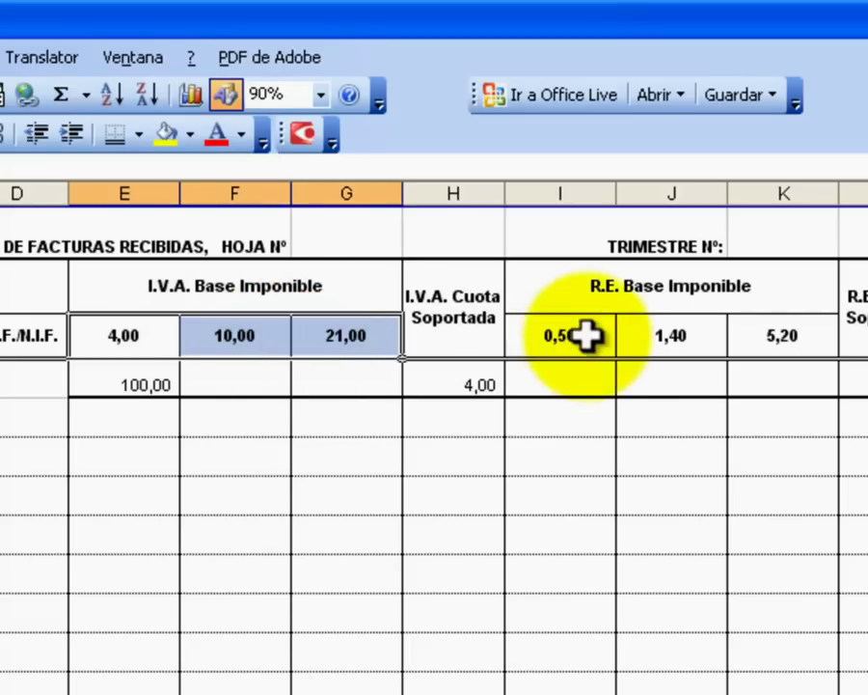
left_click_drag(581, 334, 739, 336, "ctrl")
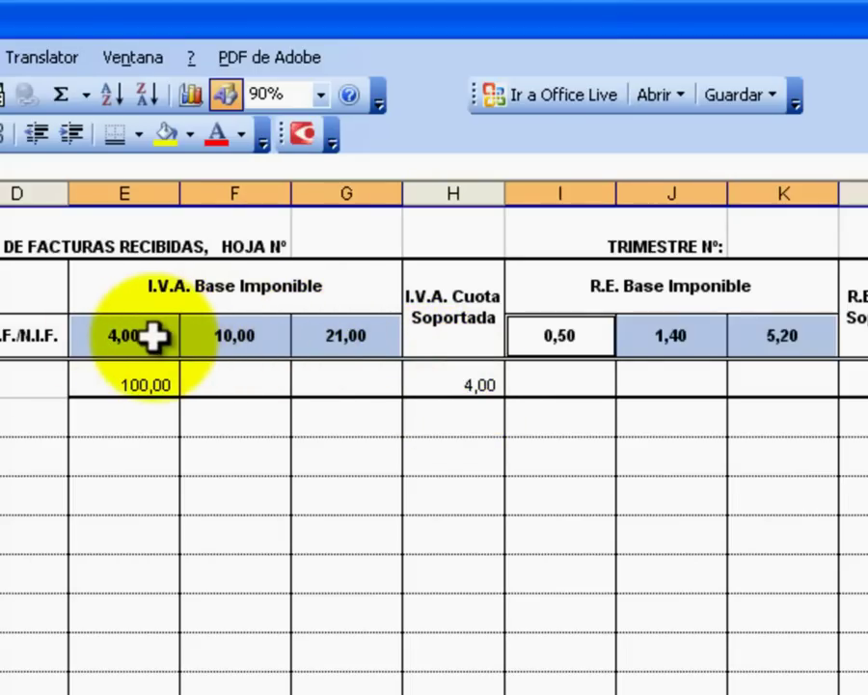
left_click(457, 385)
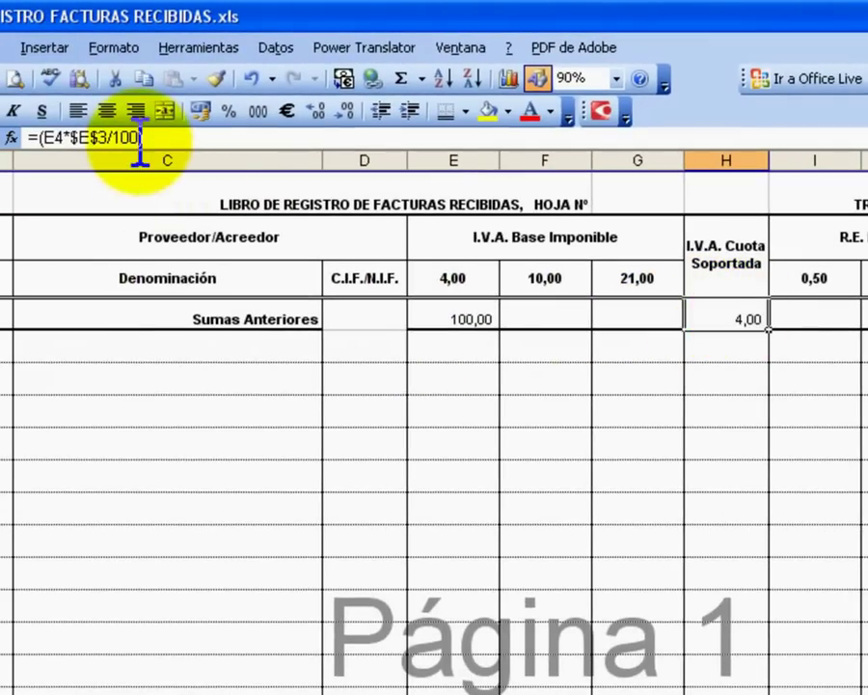
Append the 10,00 rate term +(F4*$F$3/100) to the H4 VAT quota formula.
left_click(138, 138)
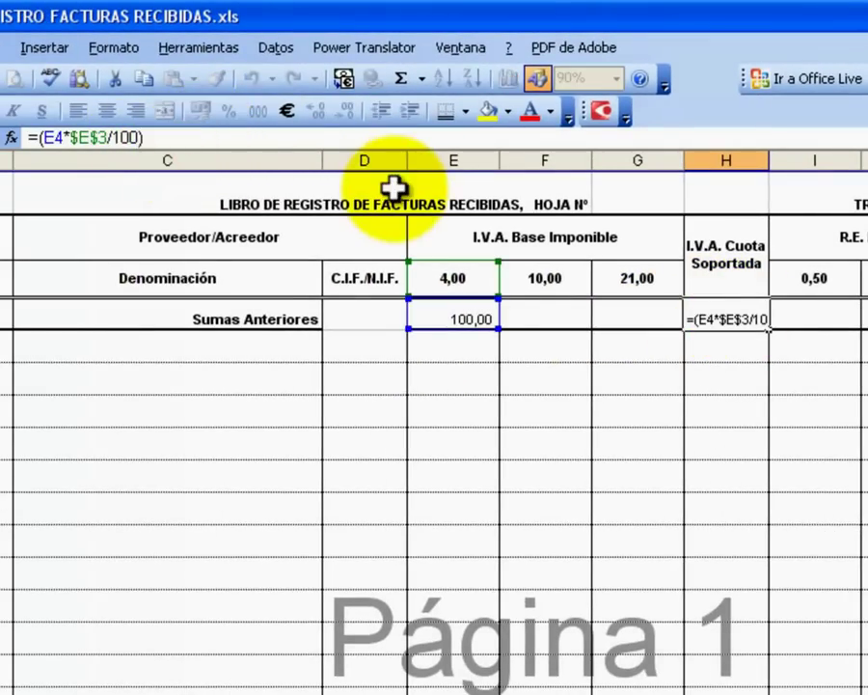
type("+")
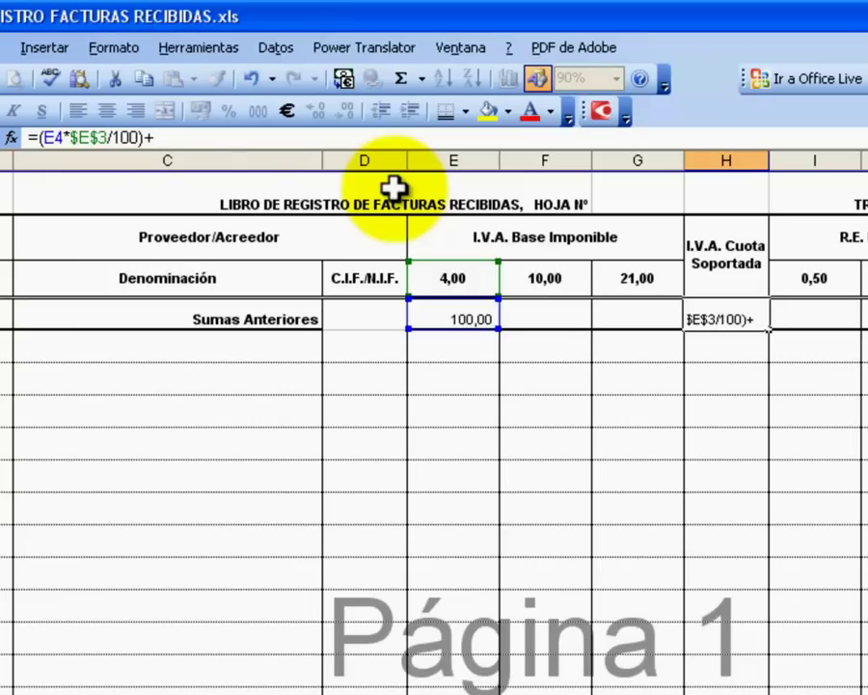
type("(")
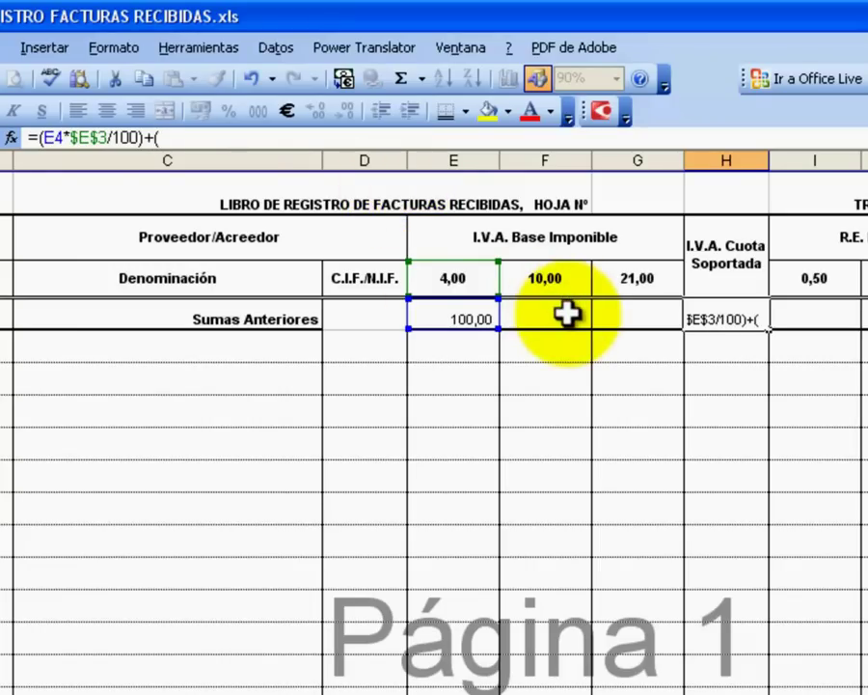
left_click(567, 312)
type("*")
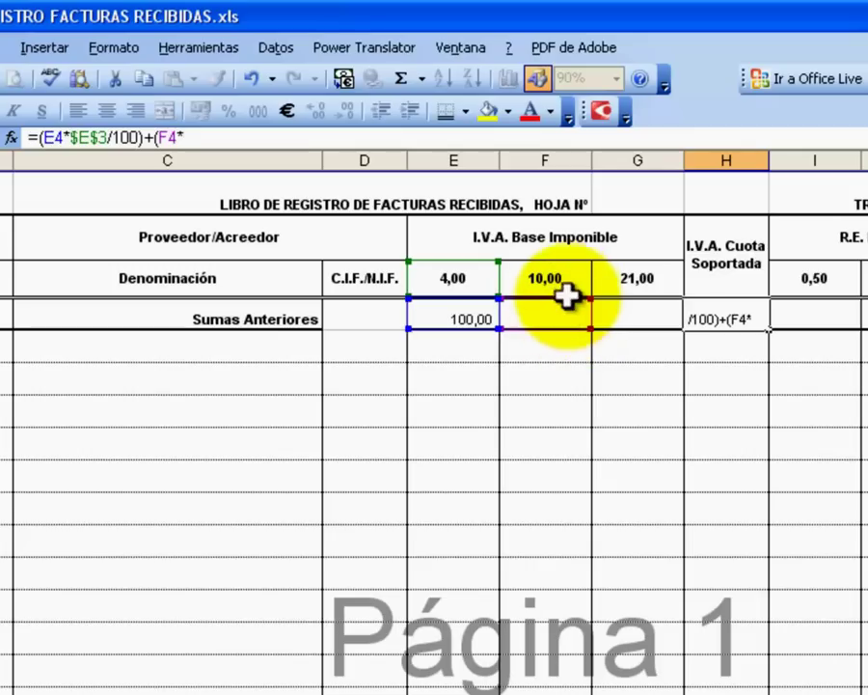
left_click(566, 279)
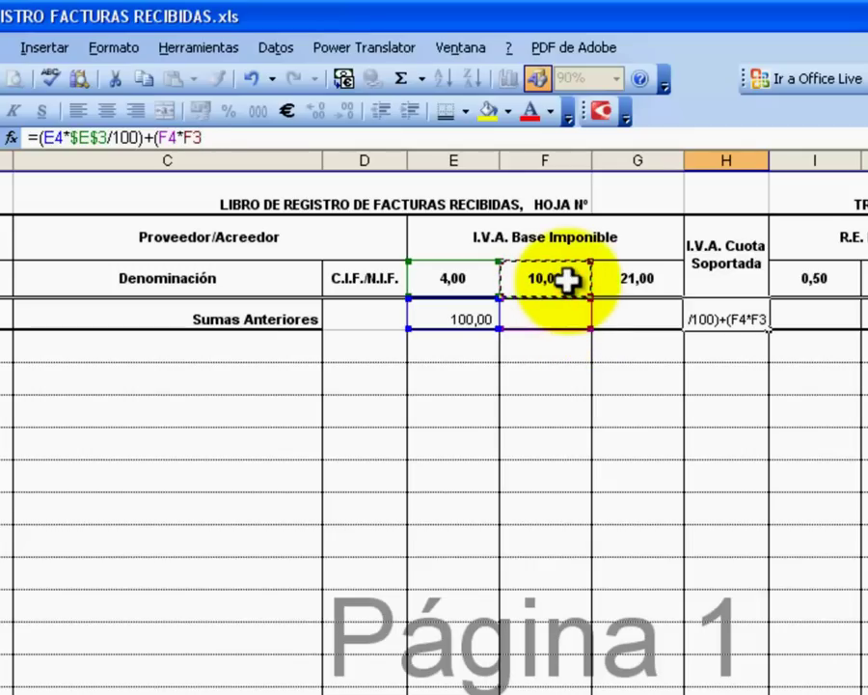
key("F4")
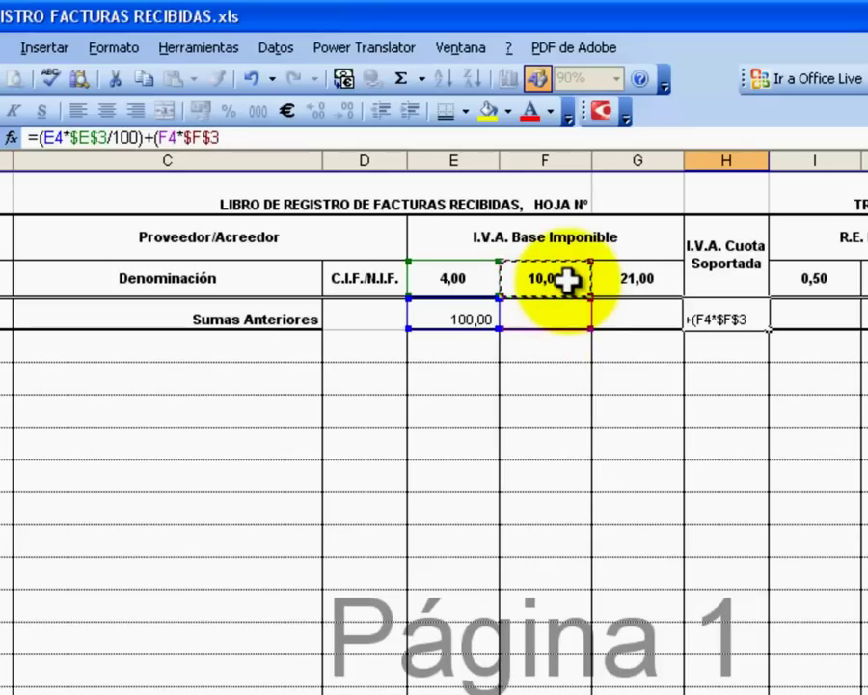
type("/")
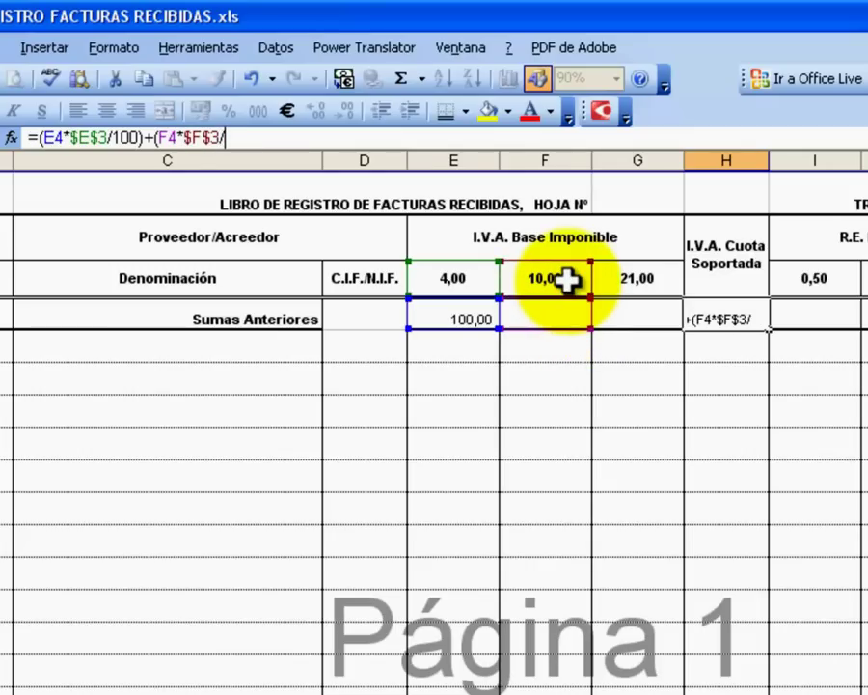
type("100")
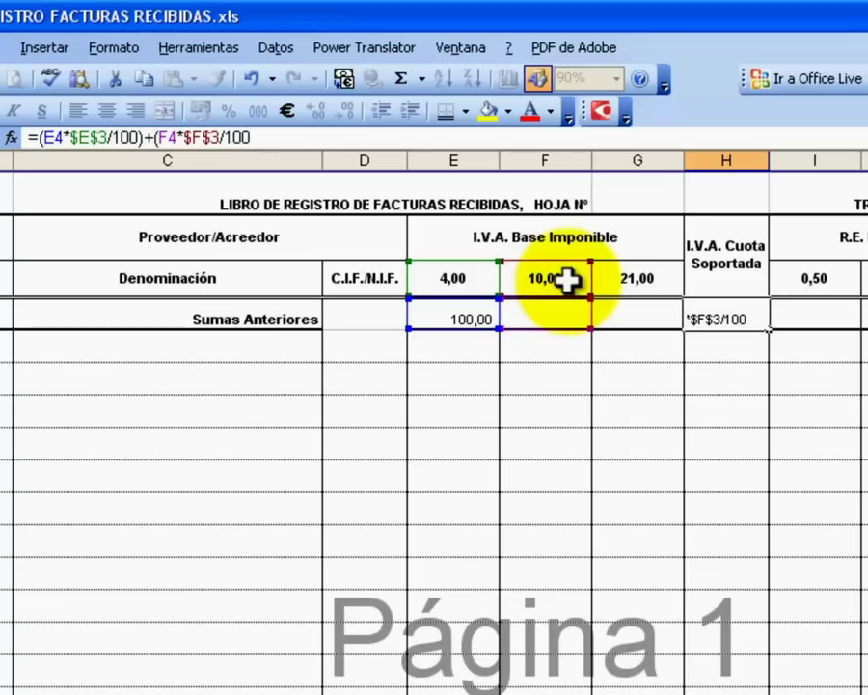
type(")")
type("+")
type("(")
Add the 21,00 rate term (G4*$G$3/100), closing the H4 formula and committing it.
left_click(642, 313)
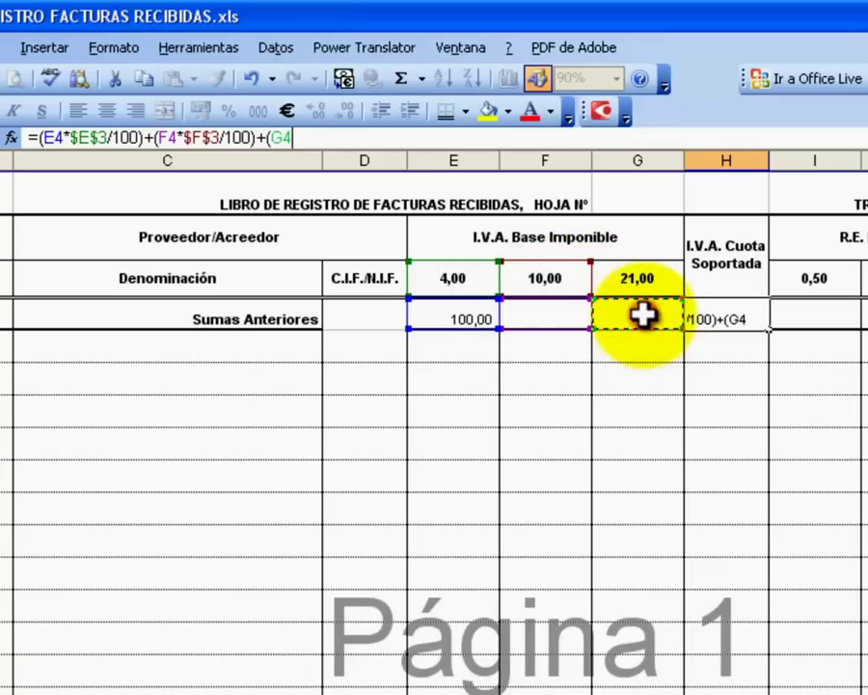
type("*")
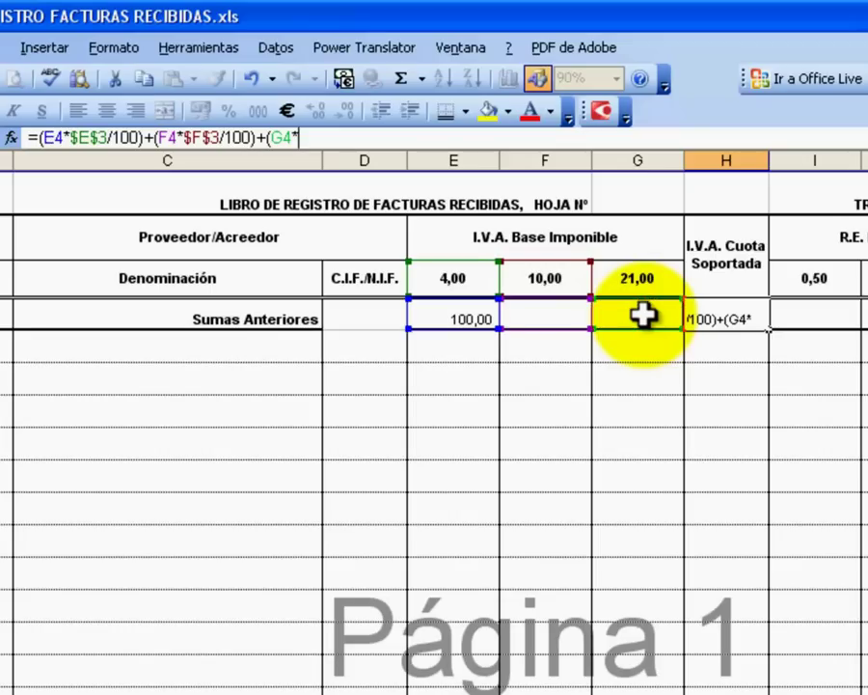
left_click(642, 278)
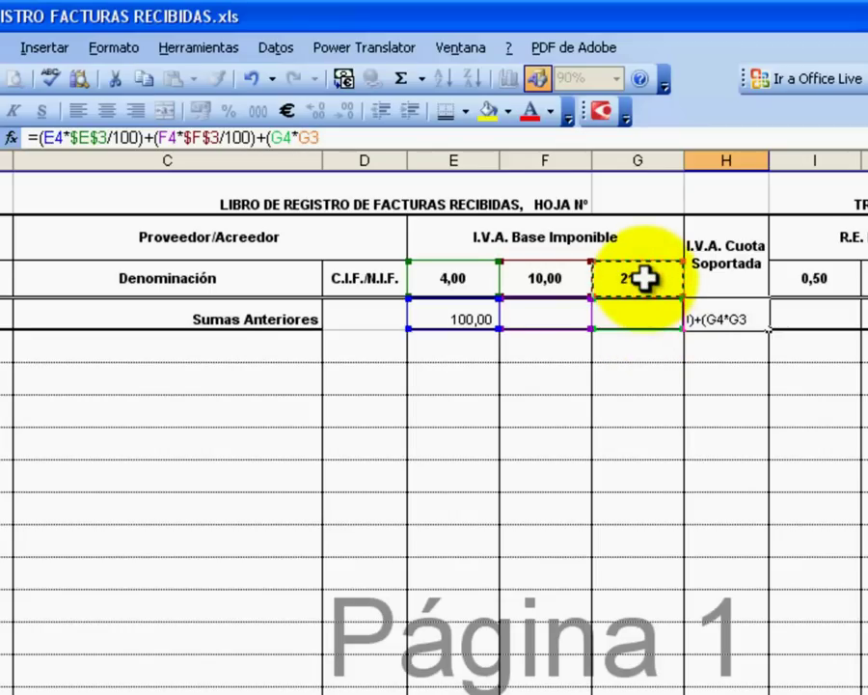
key("F4")
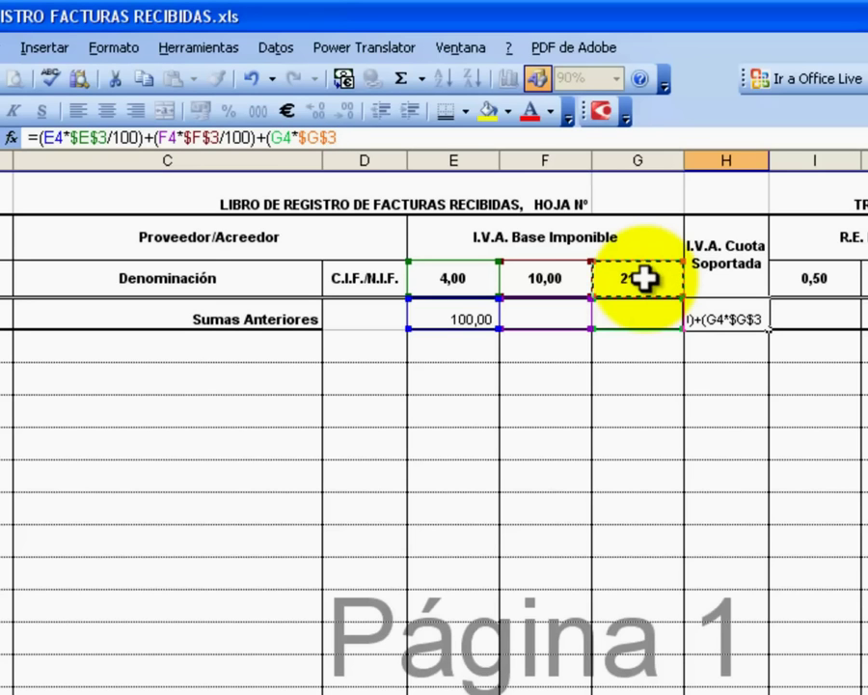
type("/100)")
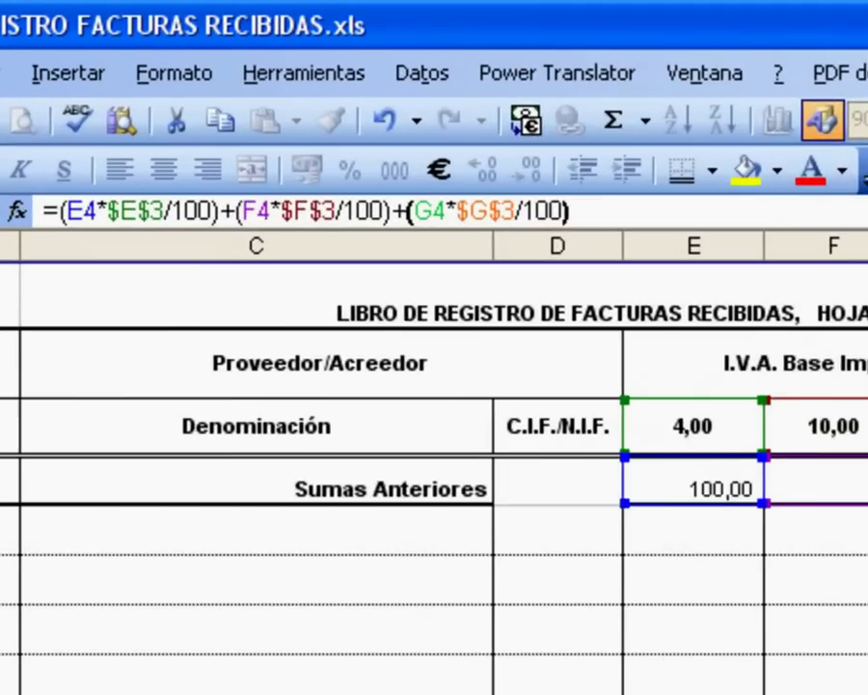
key("Return")
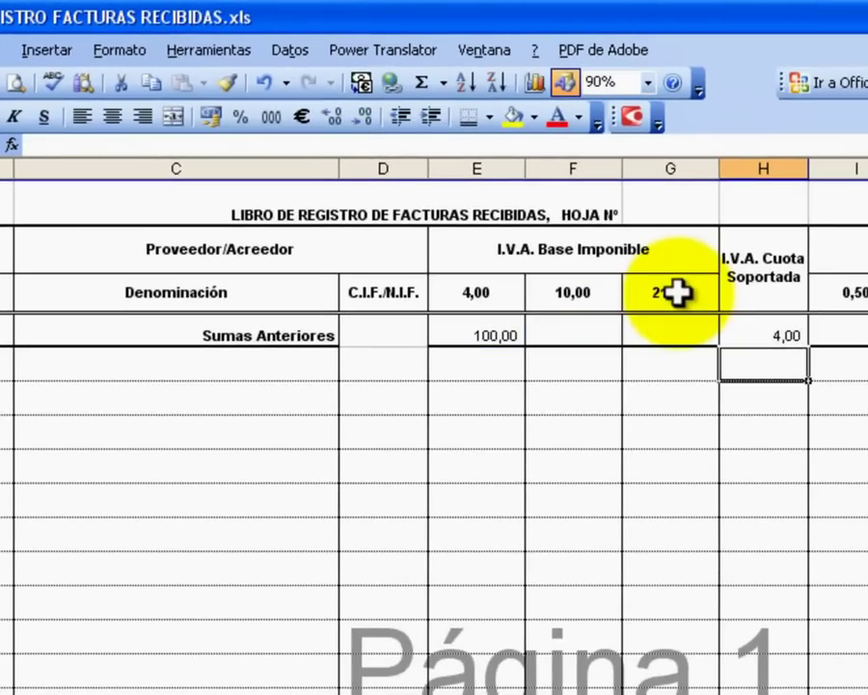
Enter 100 as a test base in F4 and re-confirm the E4 test value.
left_click(583, 332)
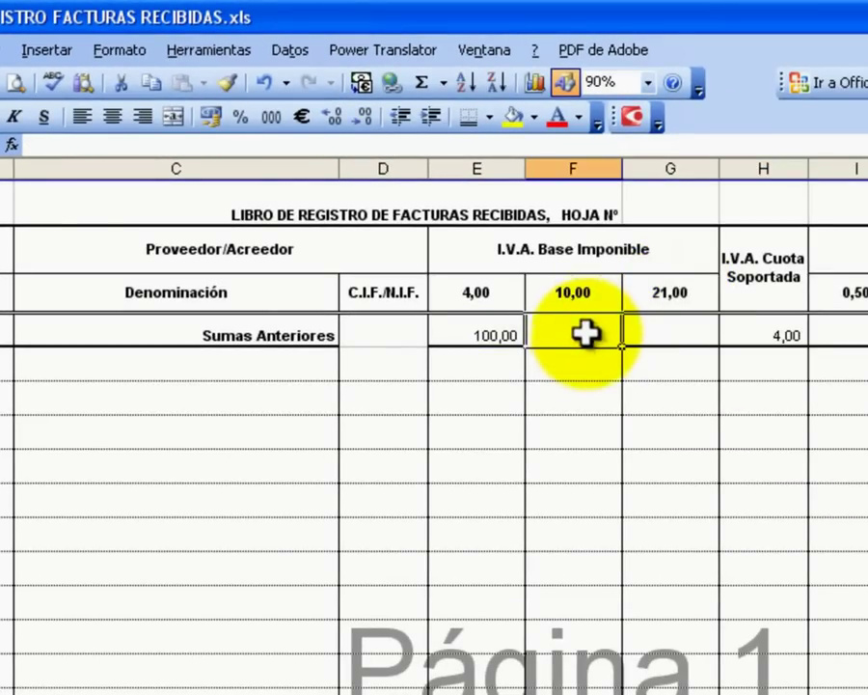
type("100")
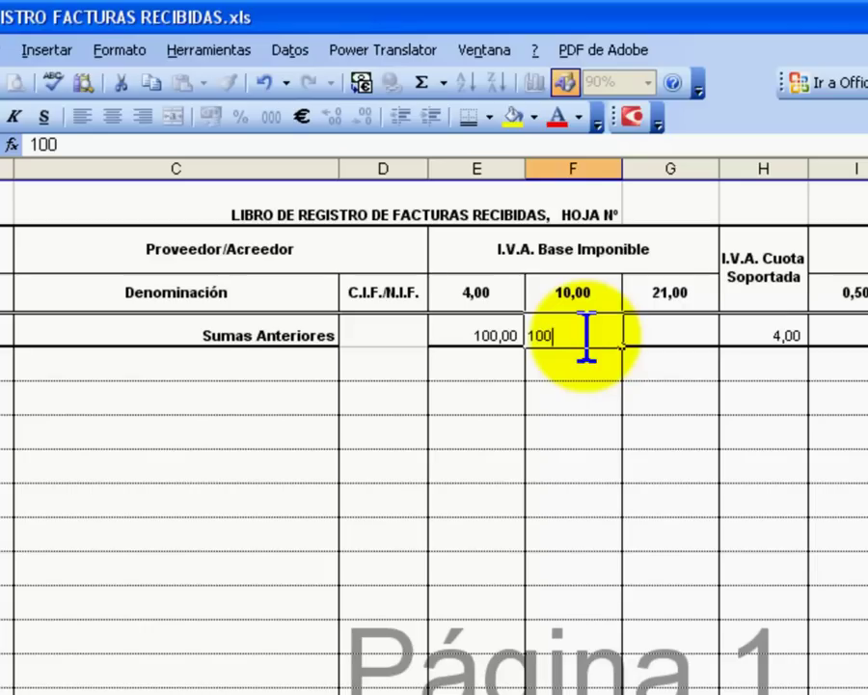
key("Return")
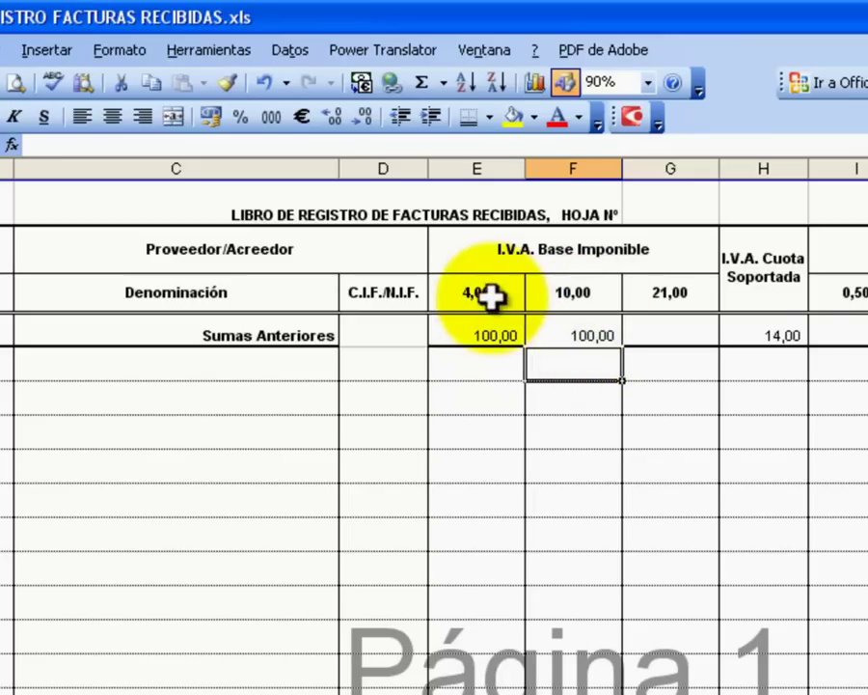
left_click(492, 336)
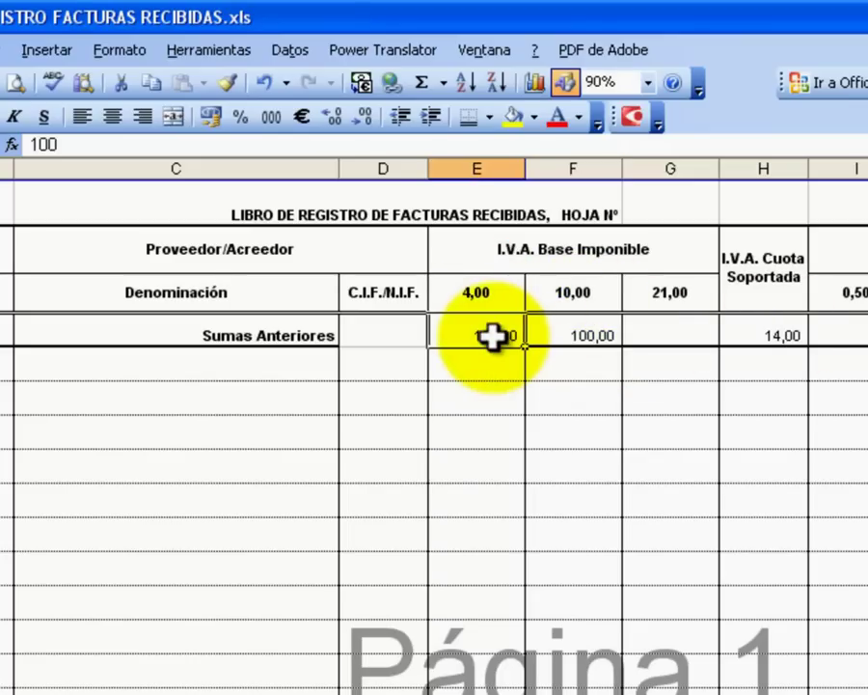
key("Return")
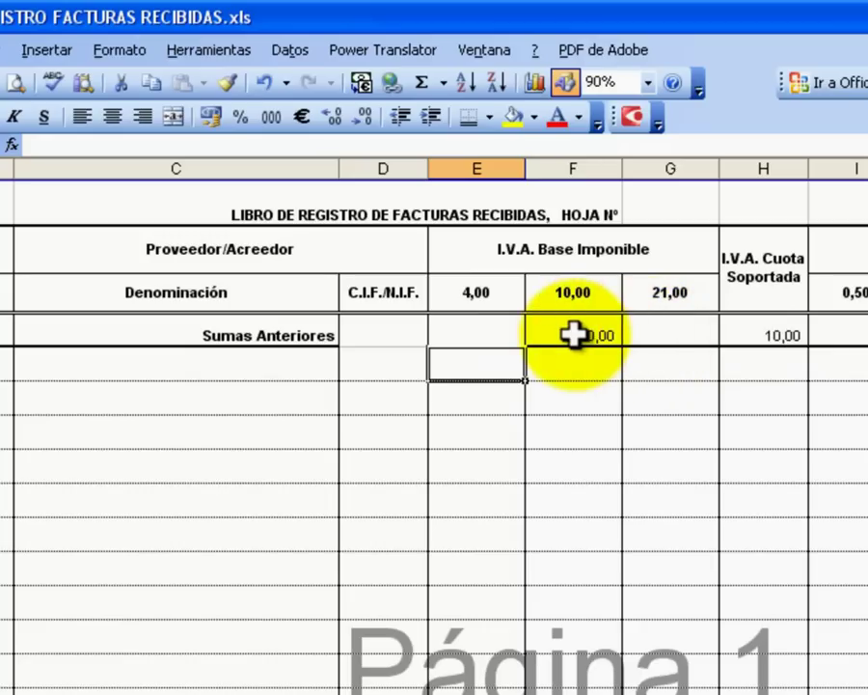
Enter 100 as the 21% base in G4 and check the VAT quota in H4.
left_click(573, 334)
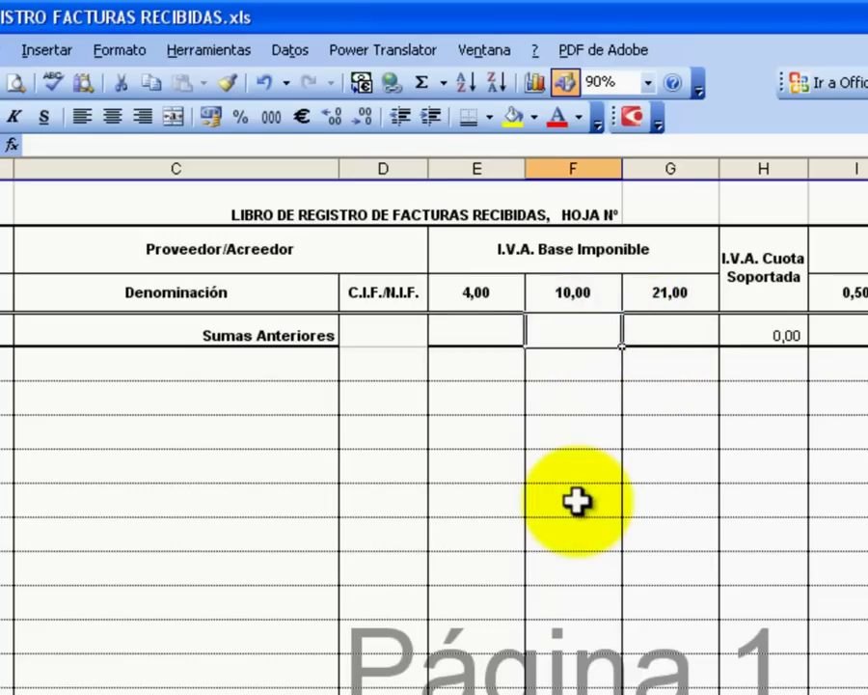
key("Tab")
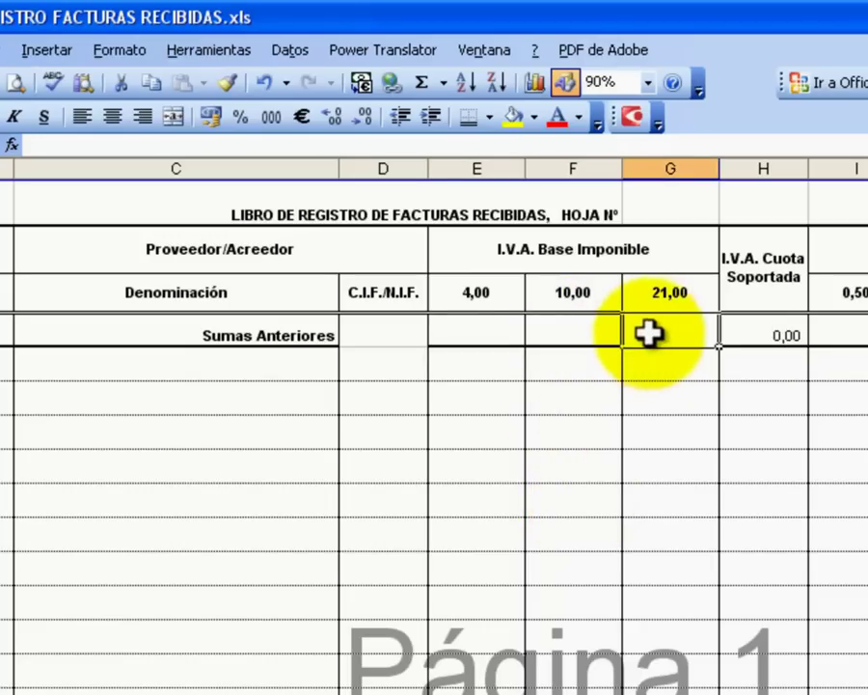
type("100")
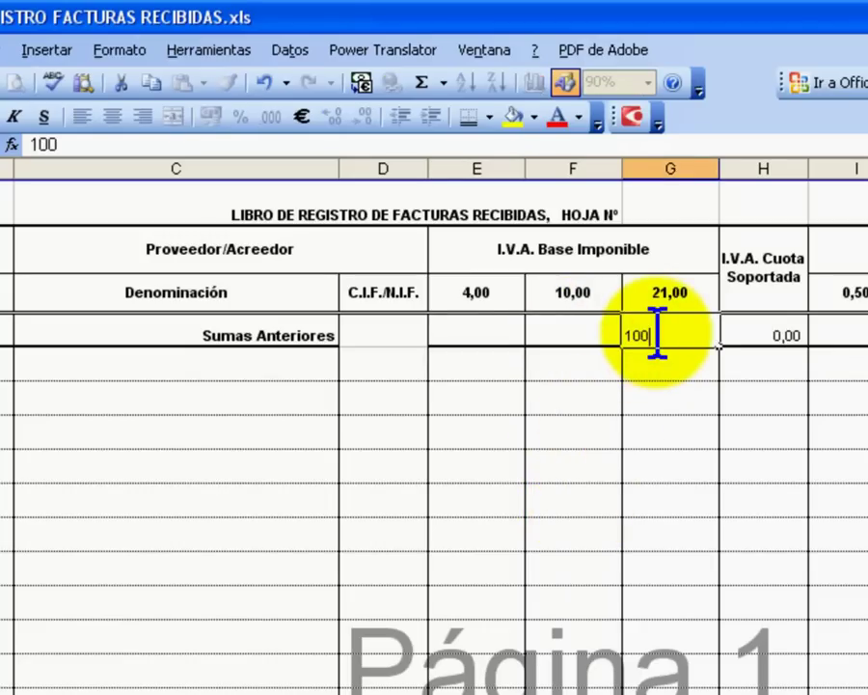
key("Return")
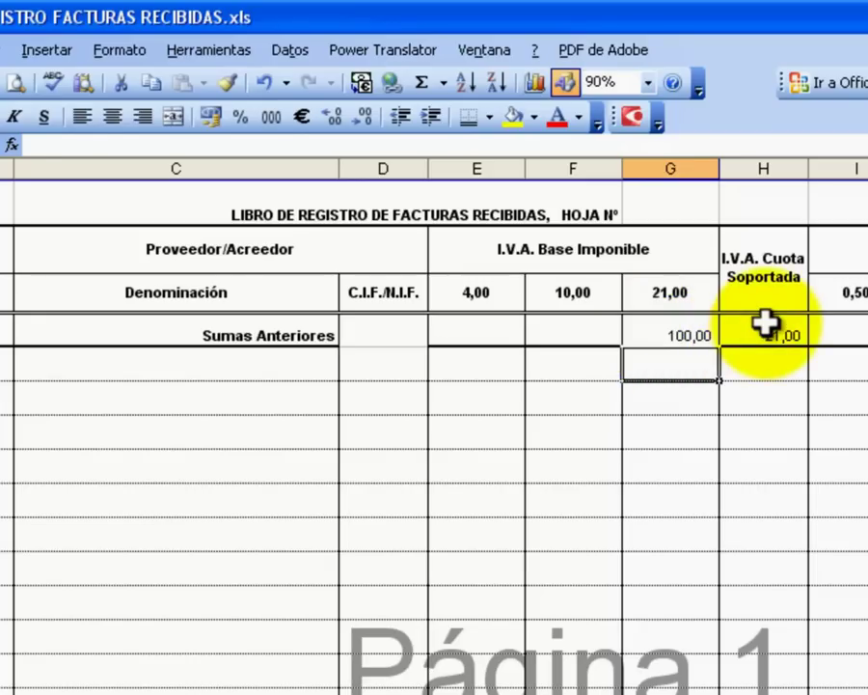
left_click(763, 329)
Enter 100 as the 4% and 10% bases in E4 and F4.
left_click(575, 290)
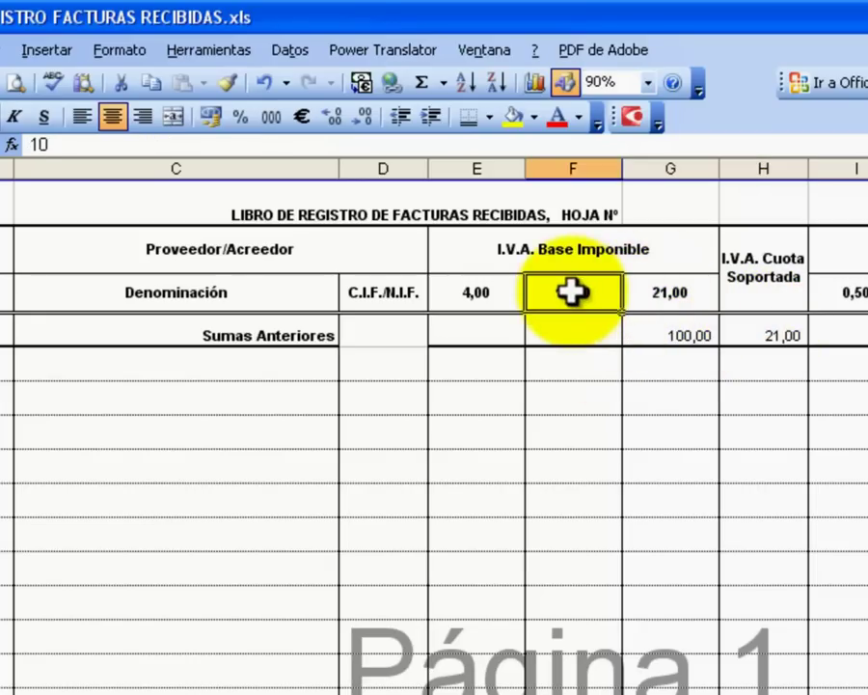
left_click(477, 295)
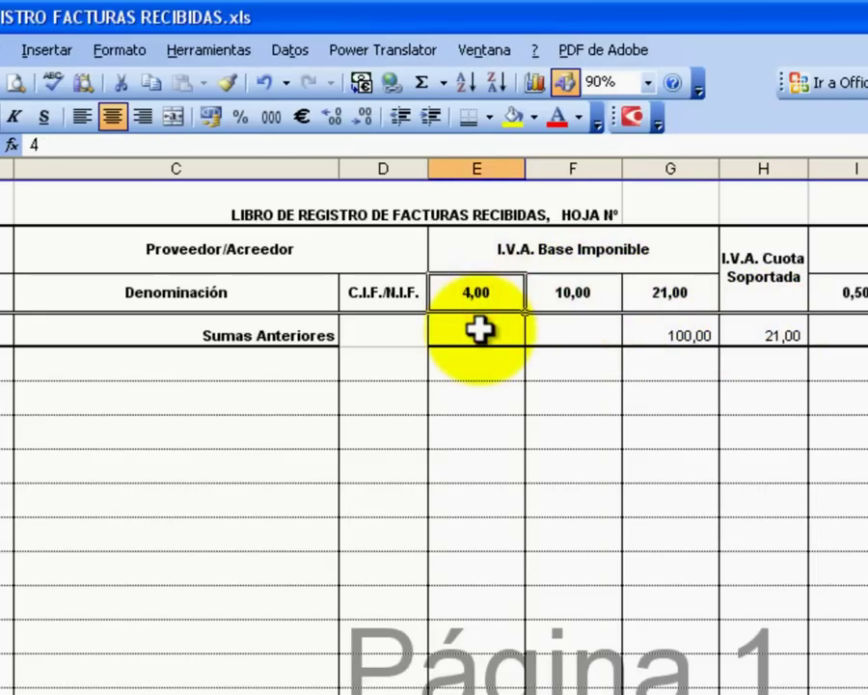
left_click(476, 330)
type("100")
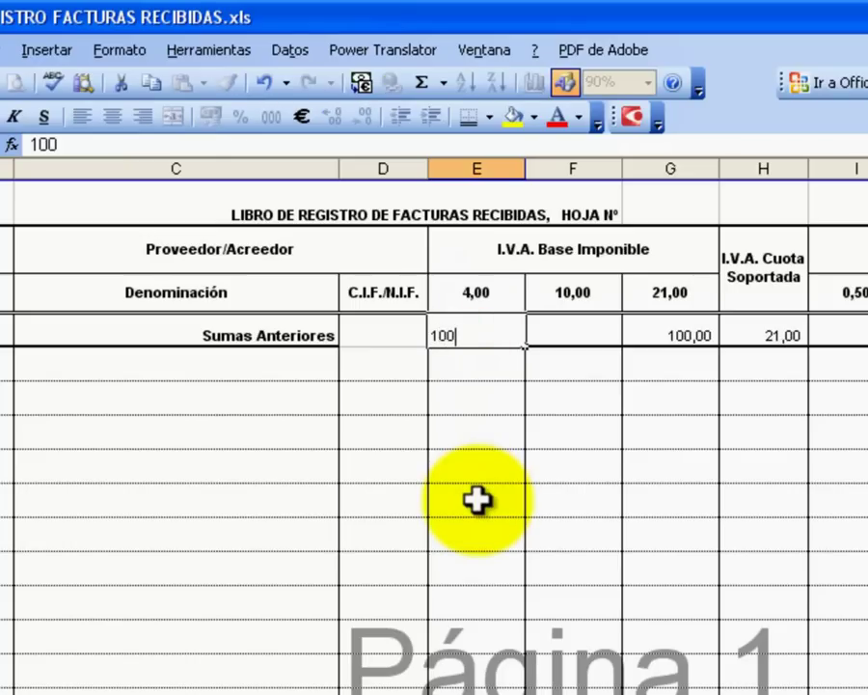
key("Tab")
type("10")
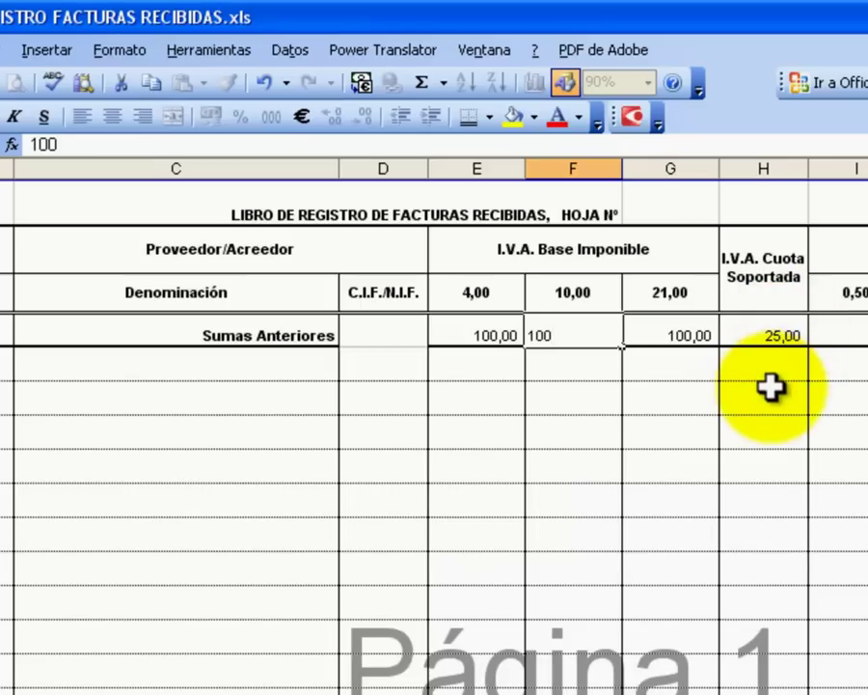
key("Return")
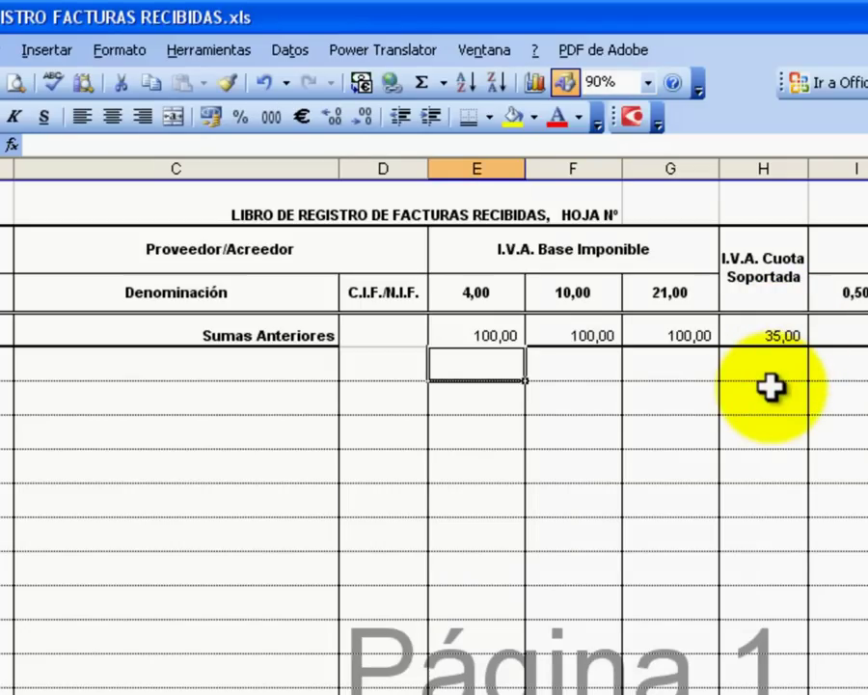
Verify H4 shows 35,00 and review the 4,00, 10,00 and 21,00 rates in E3:G3.
left_click(769, 334)
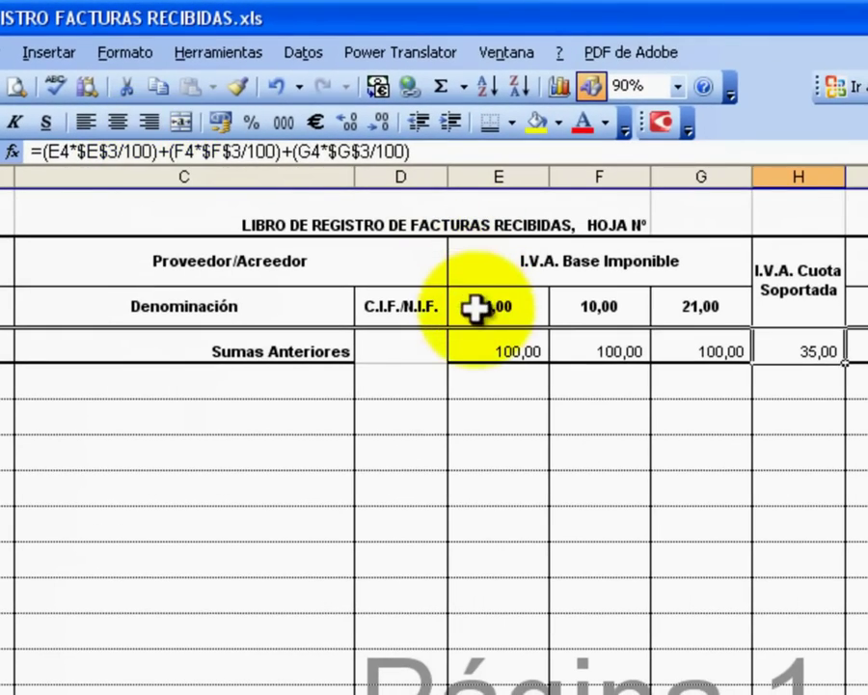
left_click_drag(476, 308, 675, 307)
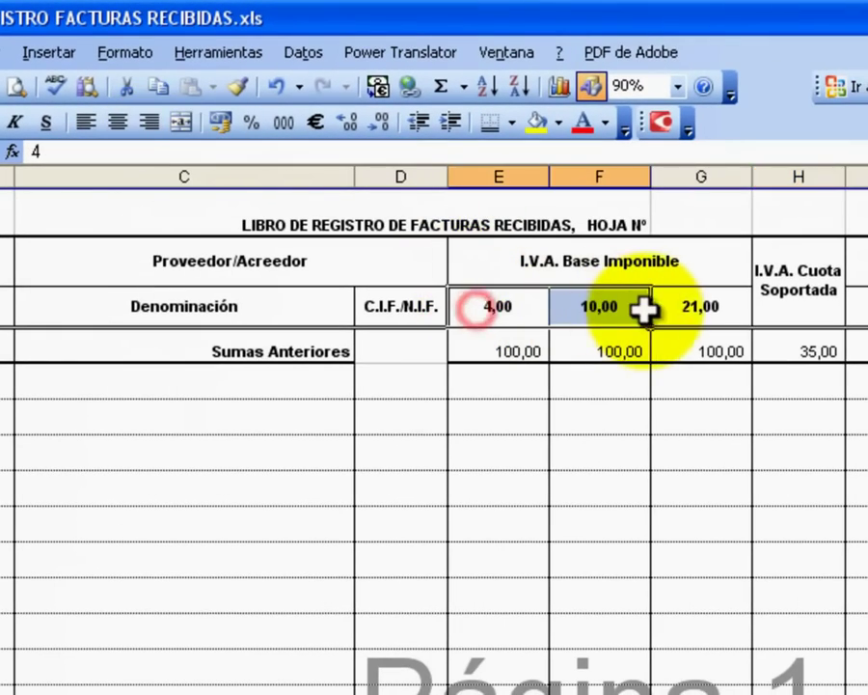
left_click(809, 349)
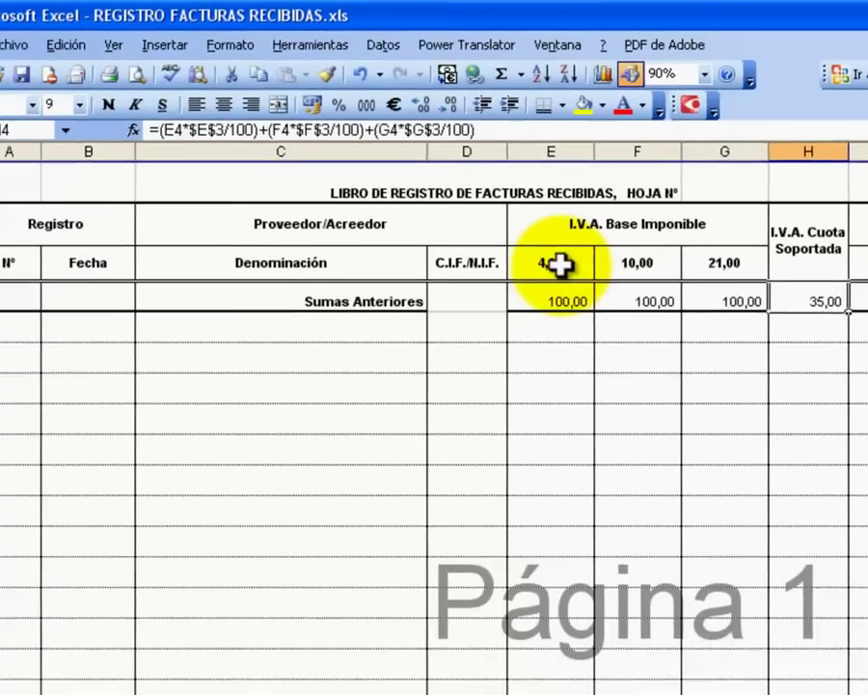
left_click(515, 309)
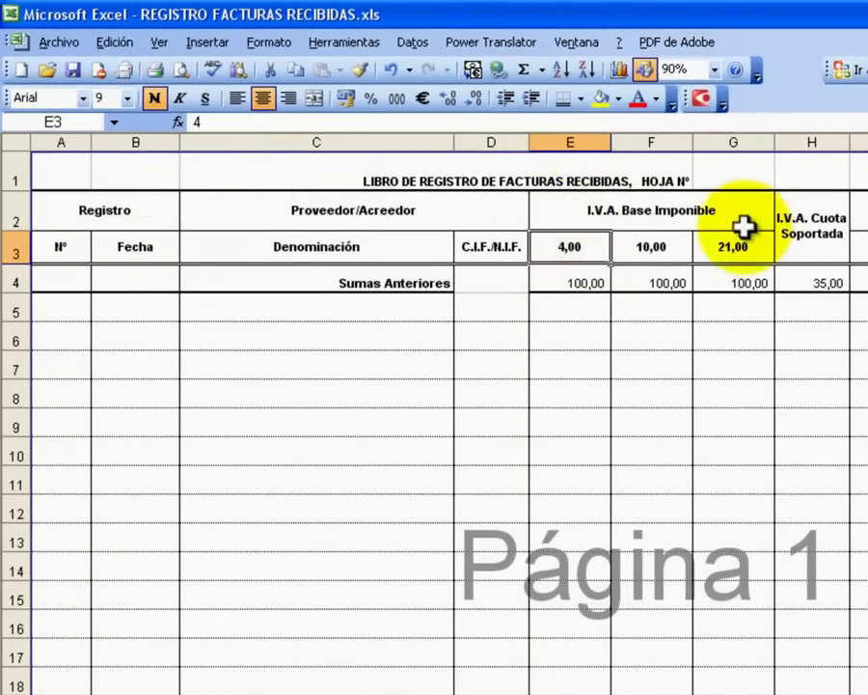
left_click(648, 246)
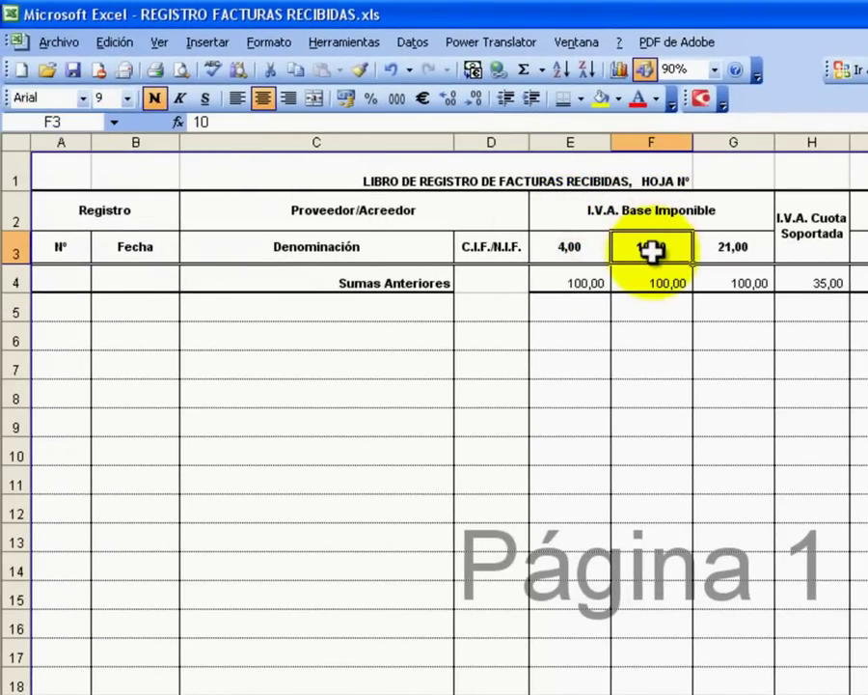
left_click(732, 247)
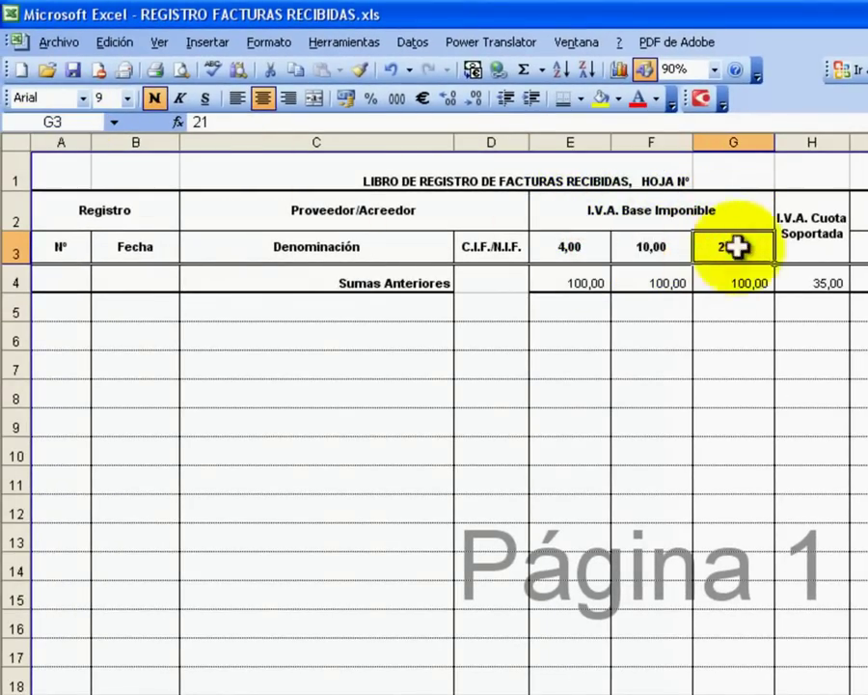
left_click(567, 246)
left_click(624, 247)
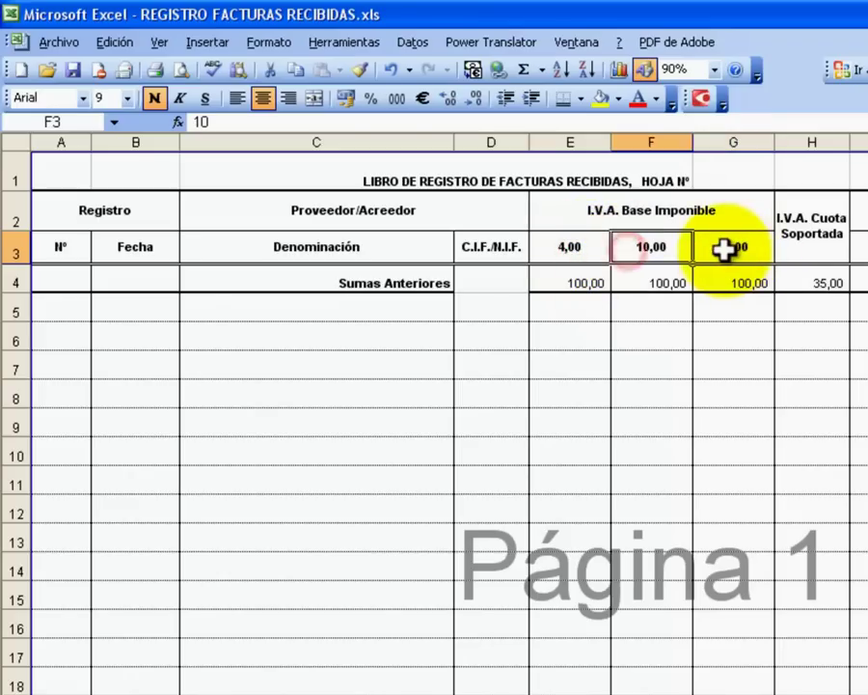
left_click(724, 248)
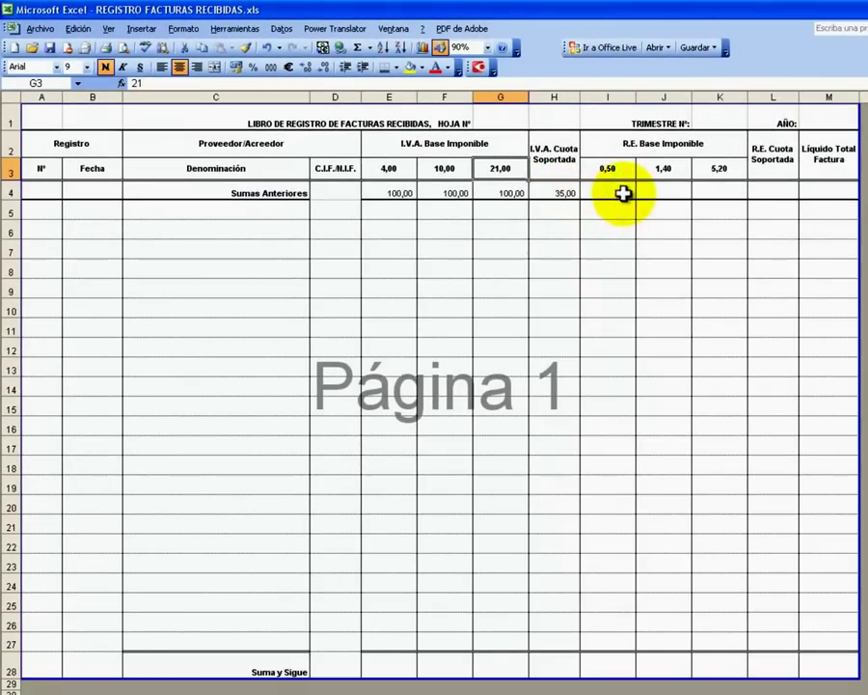
Start the L4 R.E. quota formula with =(I4*I3/100) for the 0,50 surcharge.
left_click(774, 191)
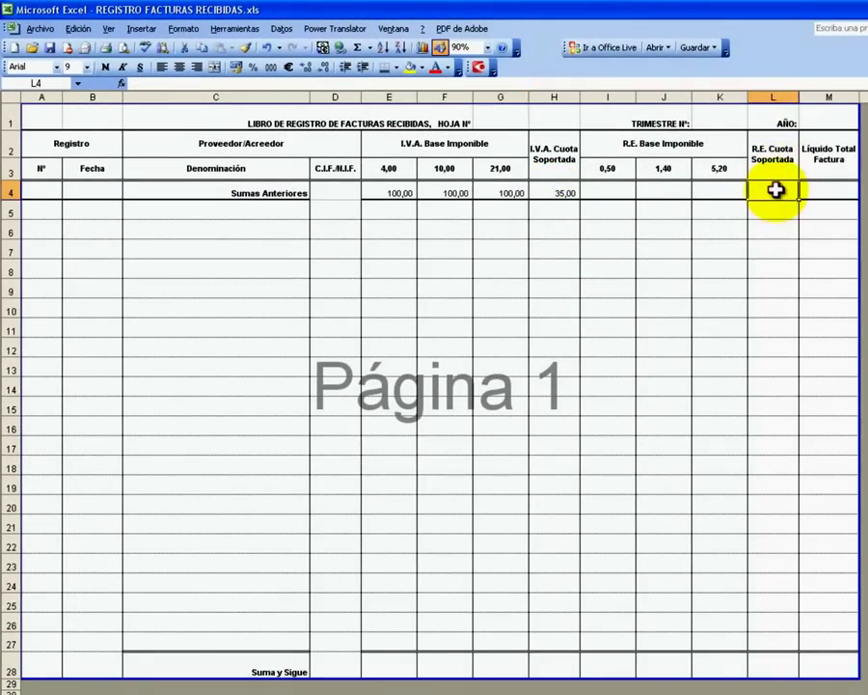
left_click_drag(394, 192, 500, 193)
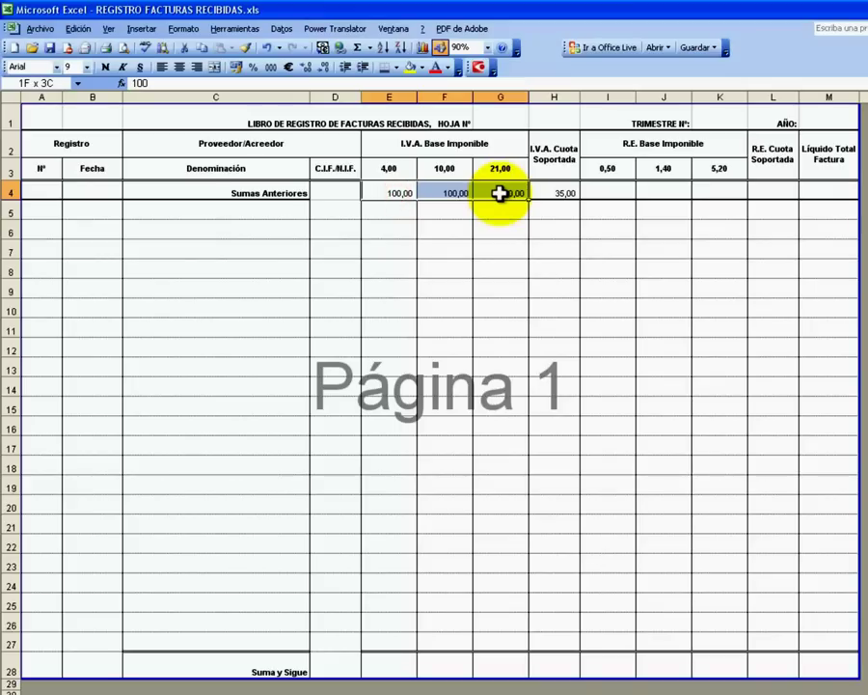
left_click(780, 190)
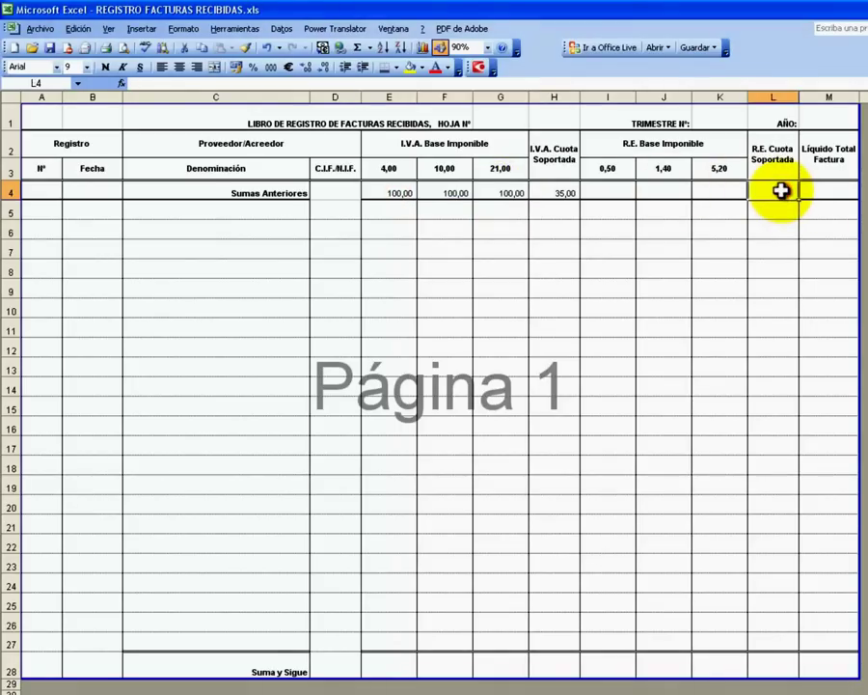
type("=(")
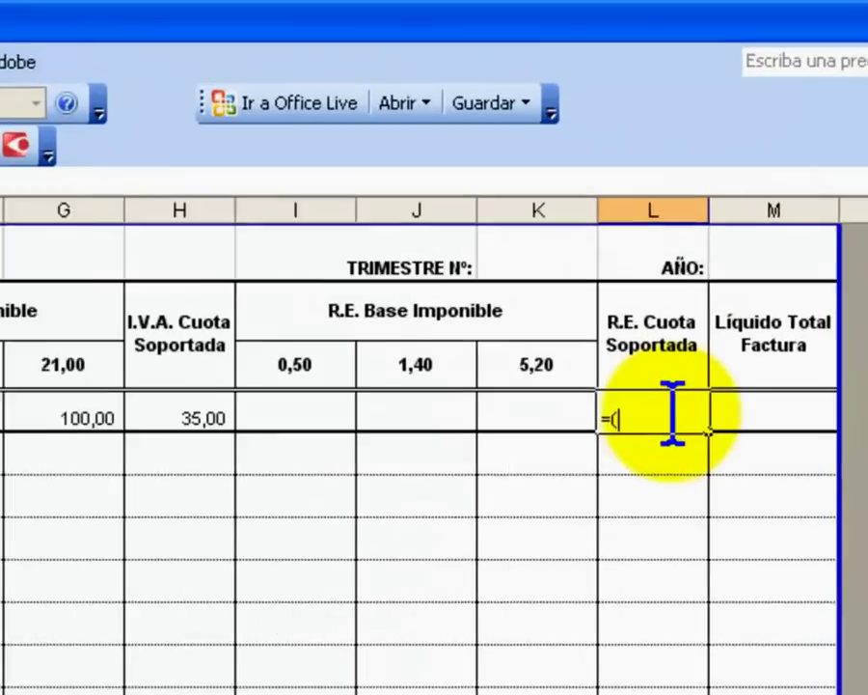
left_click(174, 497)
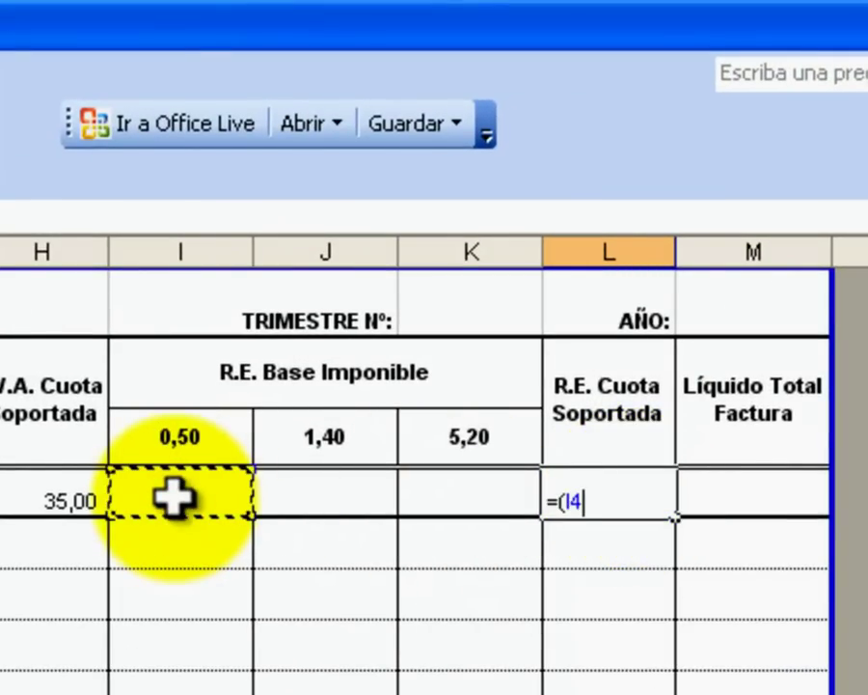
type("*")
left_click(181, 439)
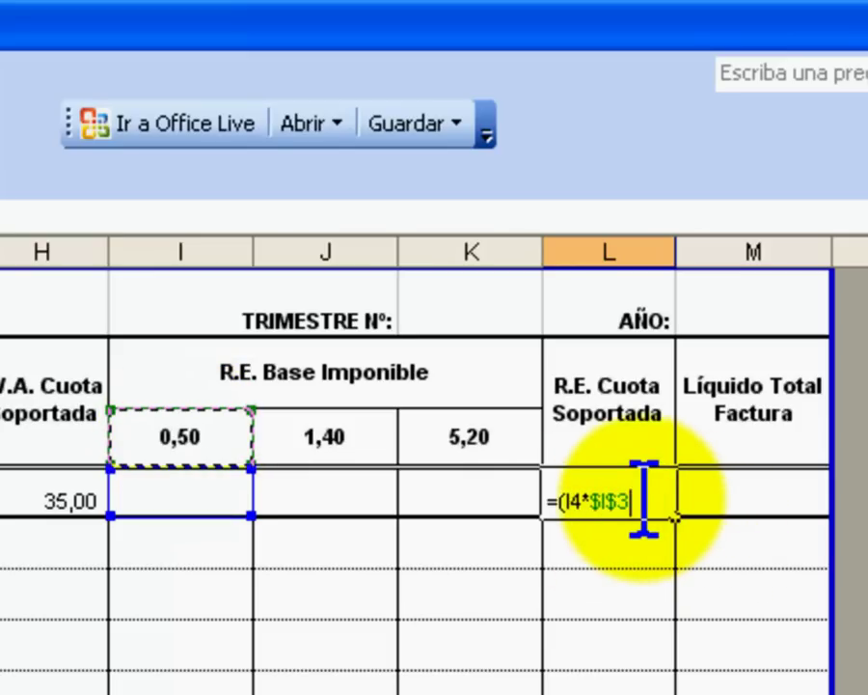
type("/1")
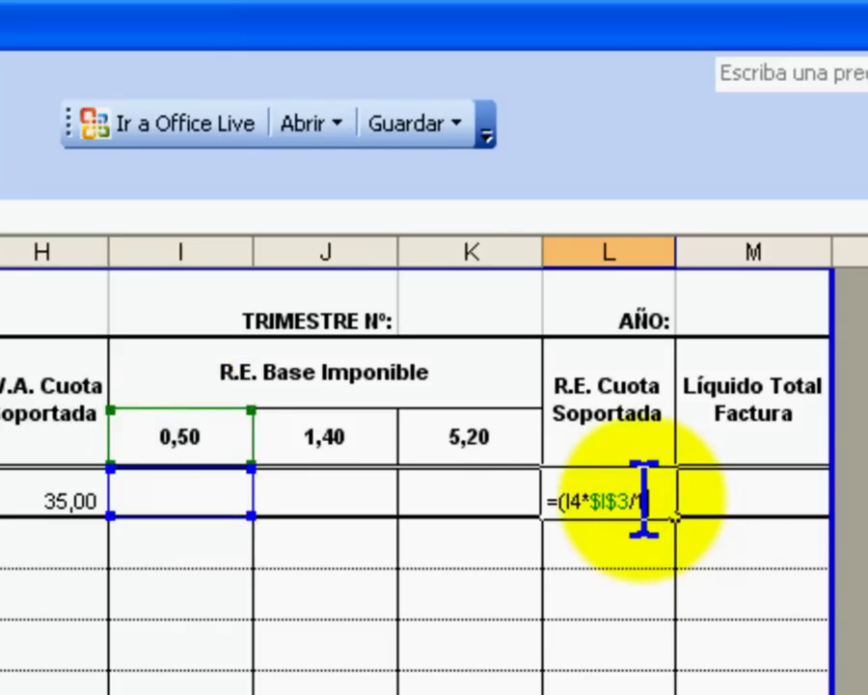
type("00)+")
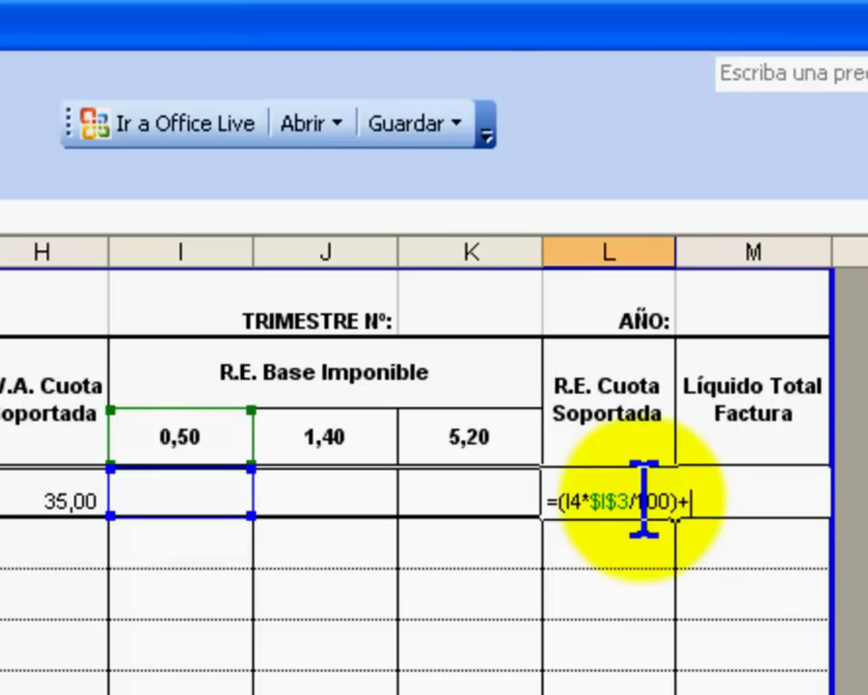
Add the J4*$J$3 and K4*$K$3 surcharge terms to the L4 formula and enter it.
left_click(334, 496)
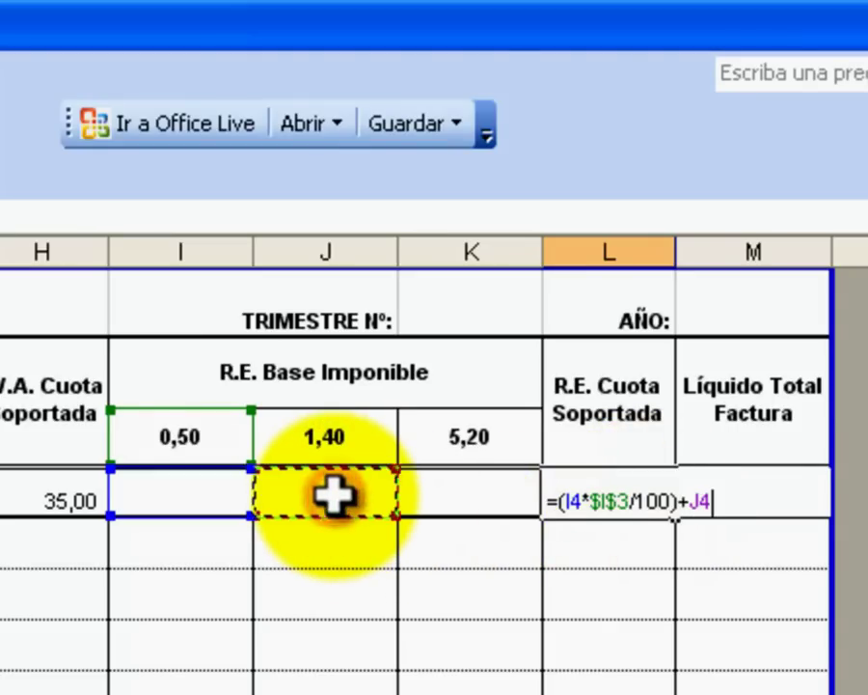
type("*")
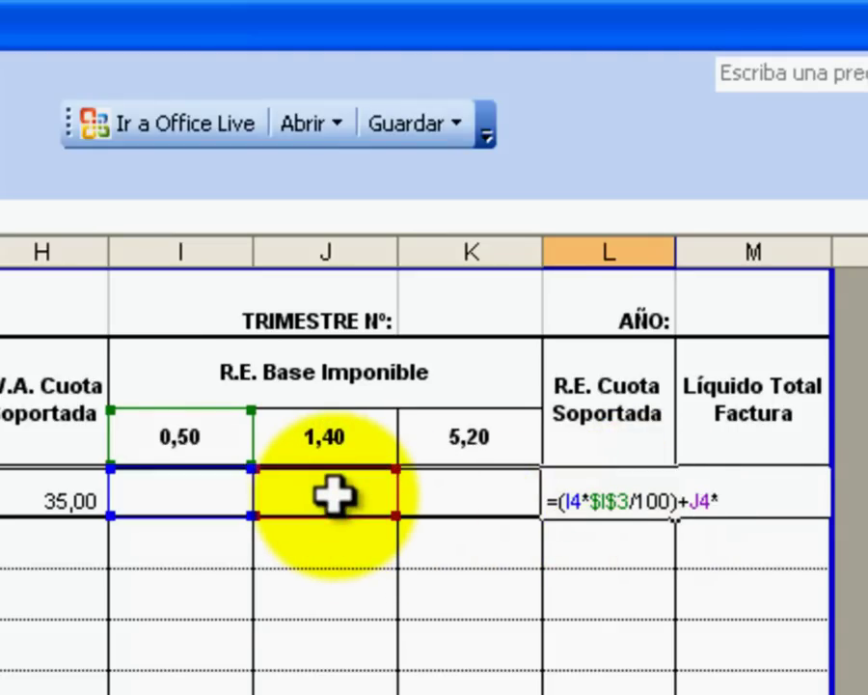
left_click(324, 442)
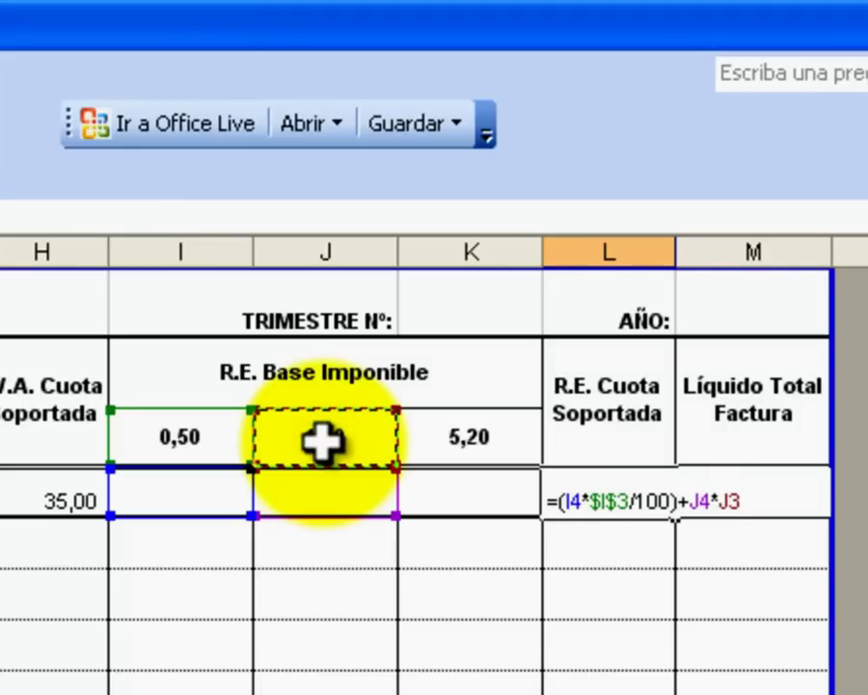
key("F4")
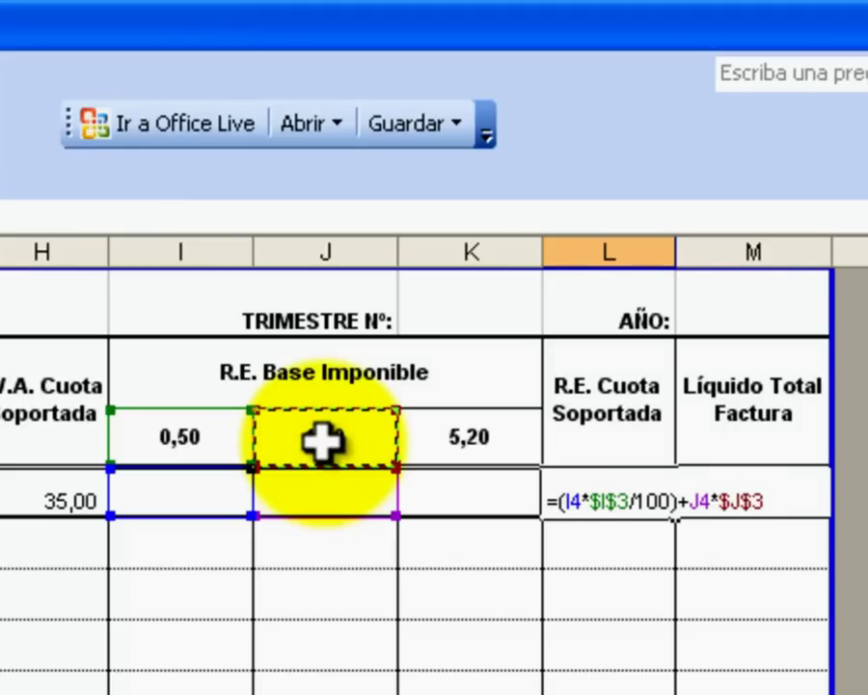
type("/100")
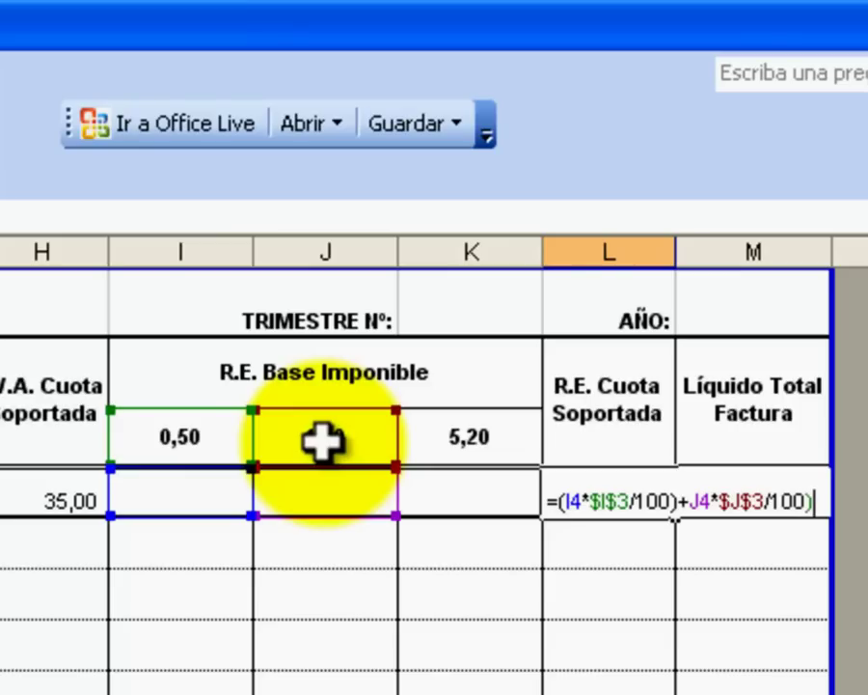
type("(")
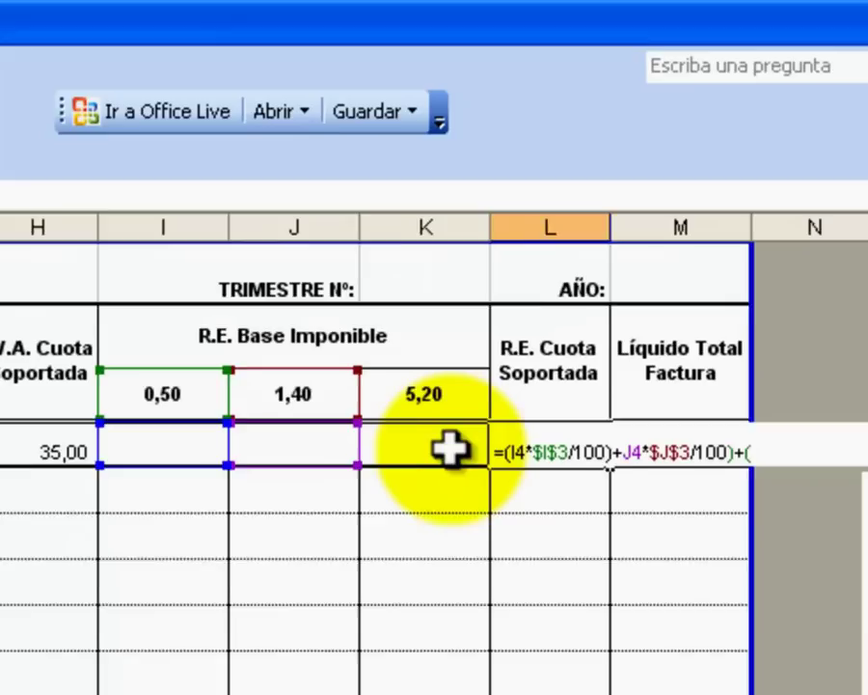
left_click(437, 436)
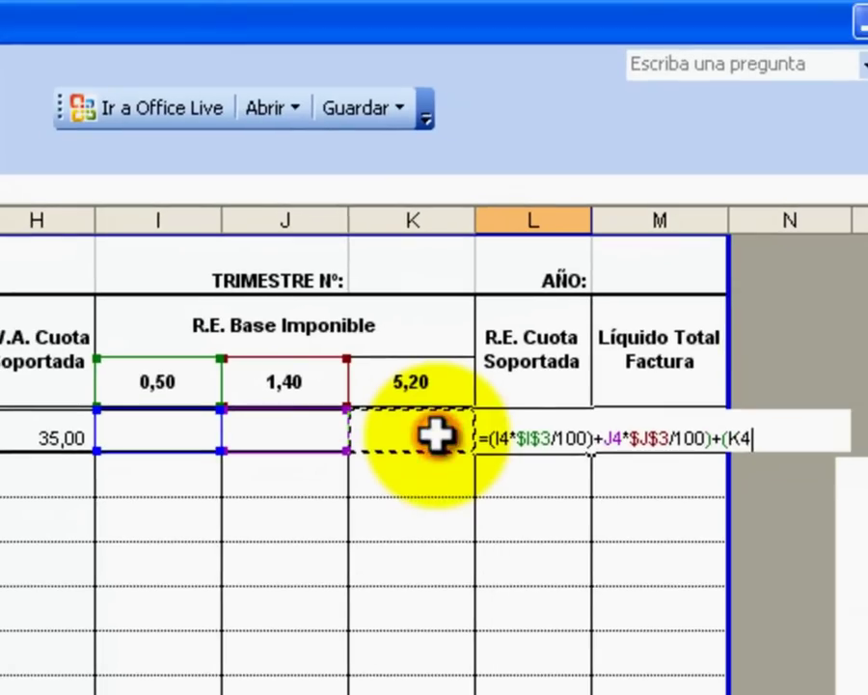
type("*")
left_click(419, 382)
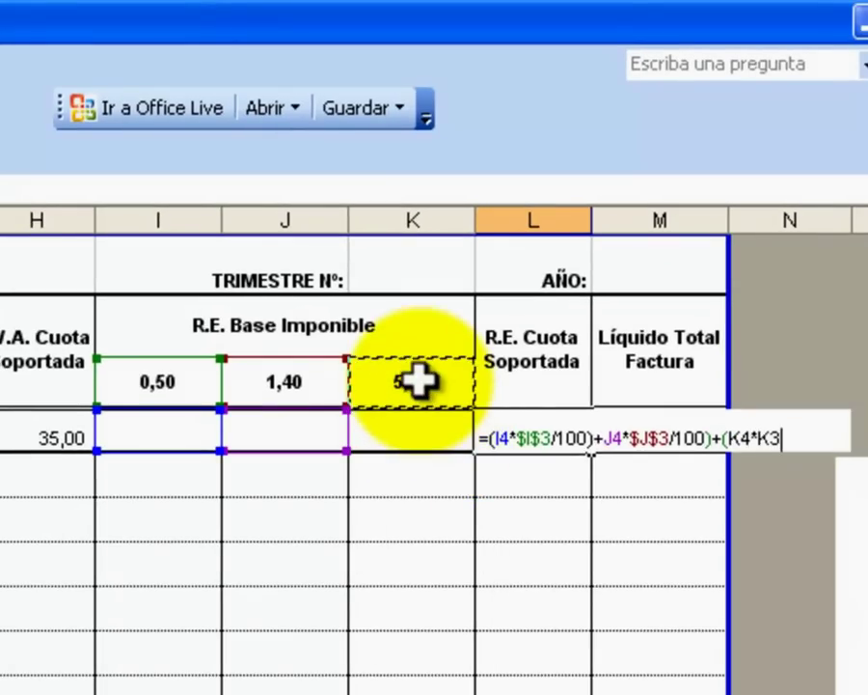
key("F4")
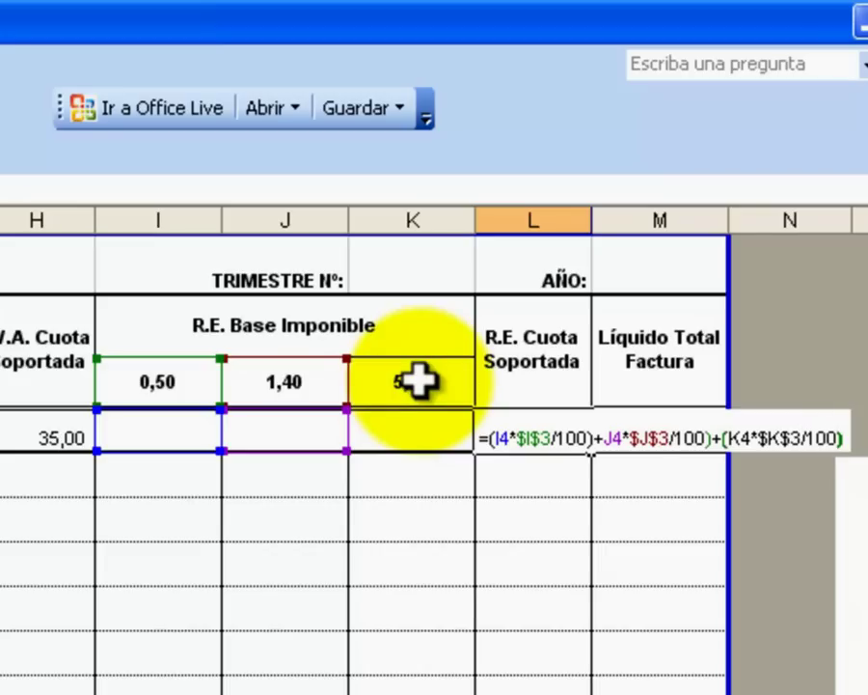
key("Return")
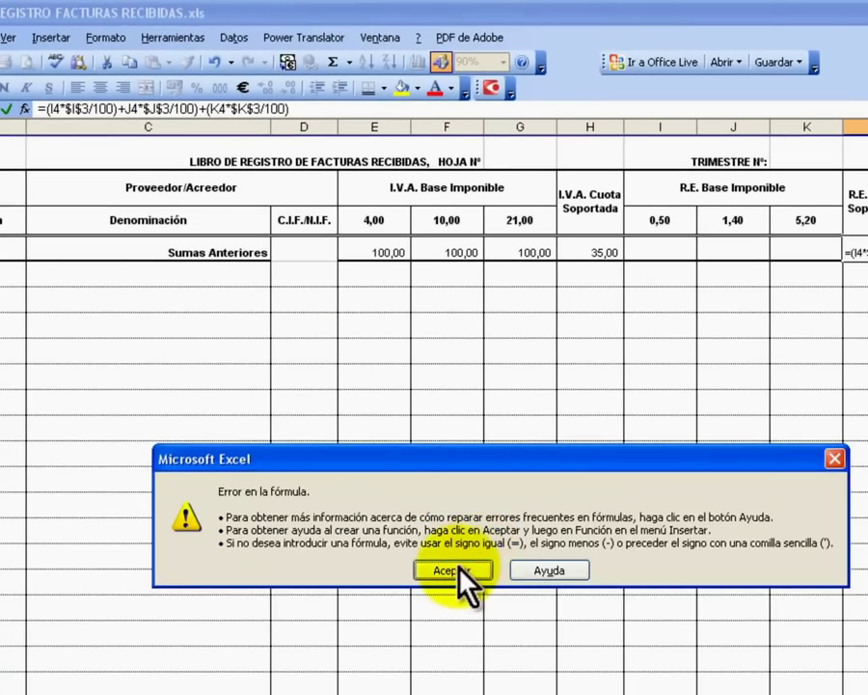
Dismiss the formula error and fix the missing bracket before J4 in L4.
left_click(454, 571)
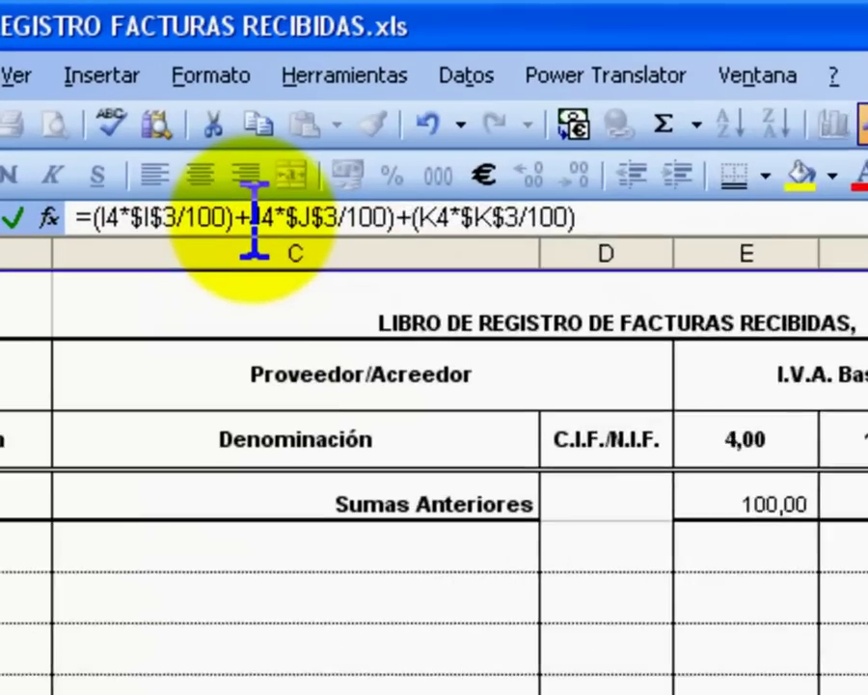
left_click(252, 217)
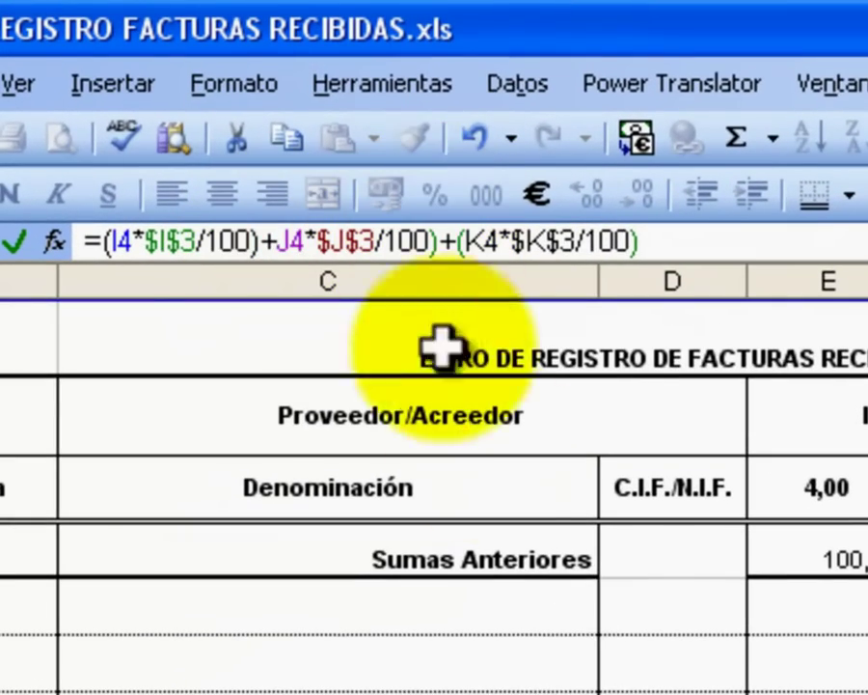
type("(")
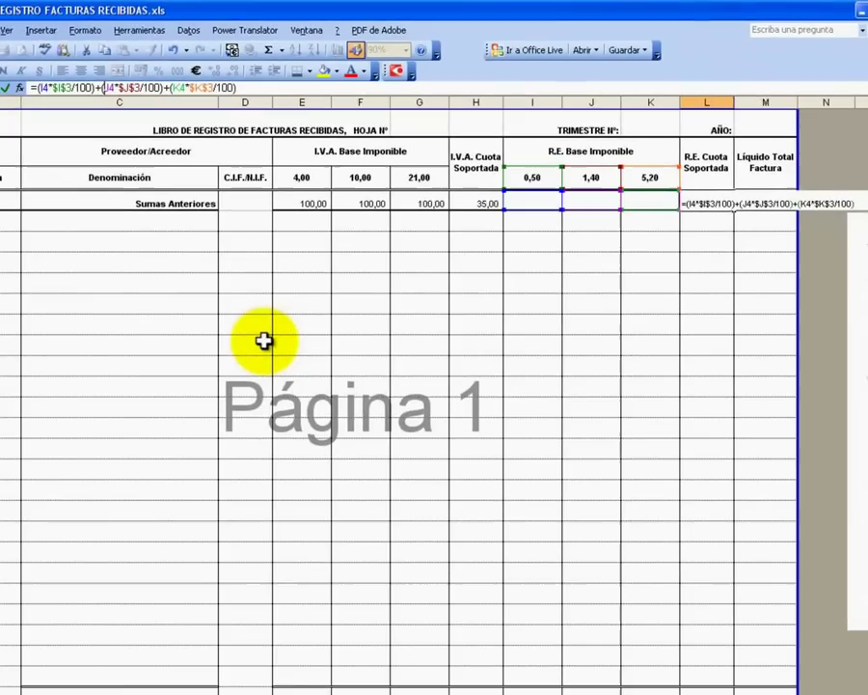
key("Return")
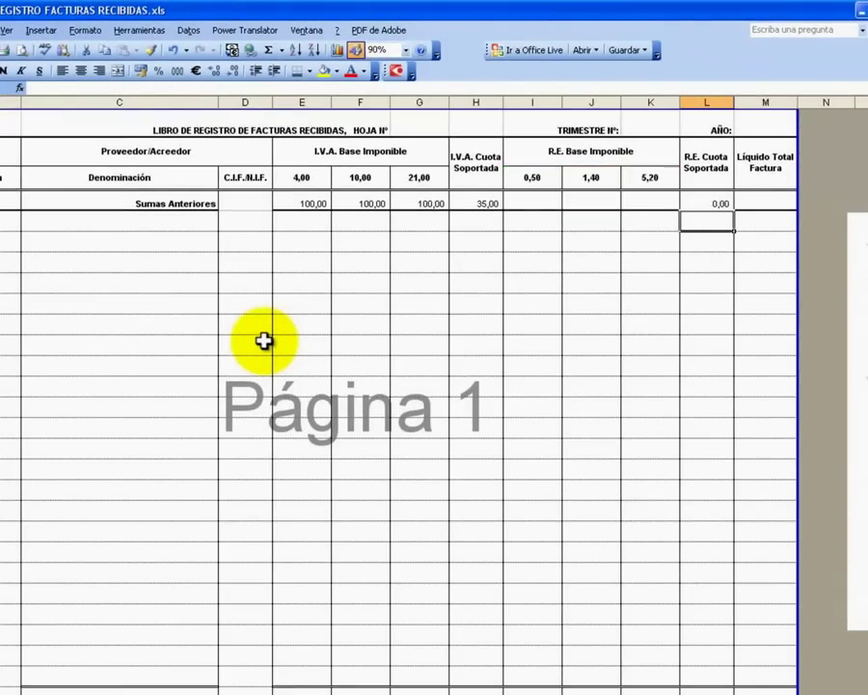
Try 100 test bases in I4, J4 and K4 one at a time, checking L4.
left_click(711, 201)
left_click(532, 203)
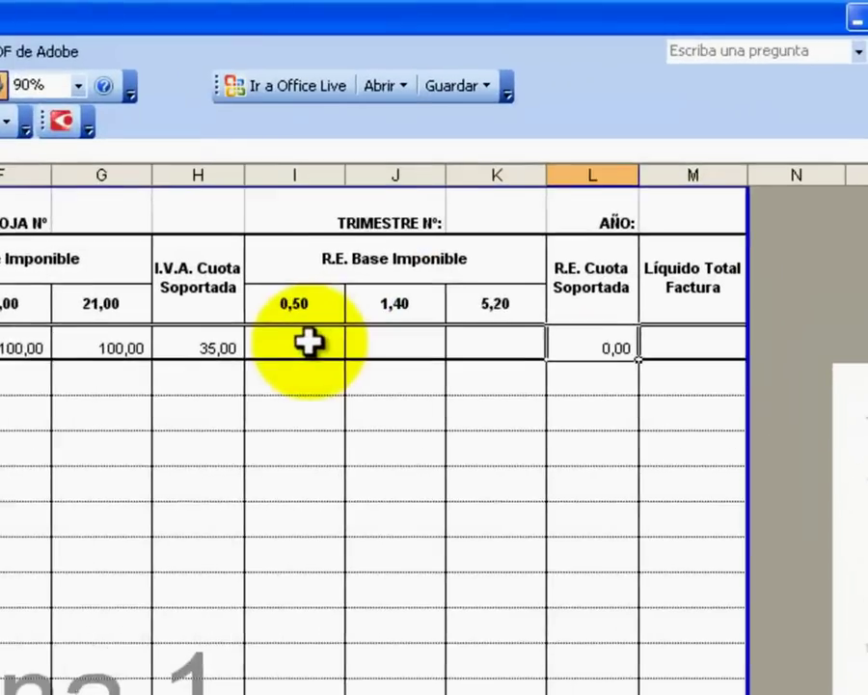
type("100")
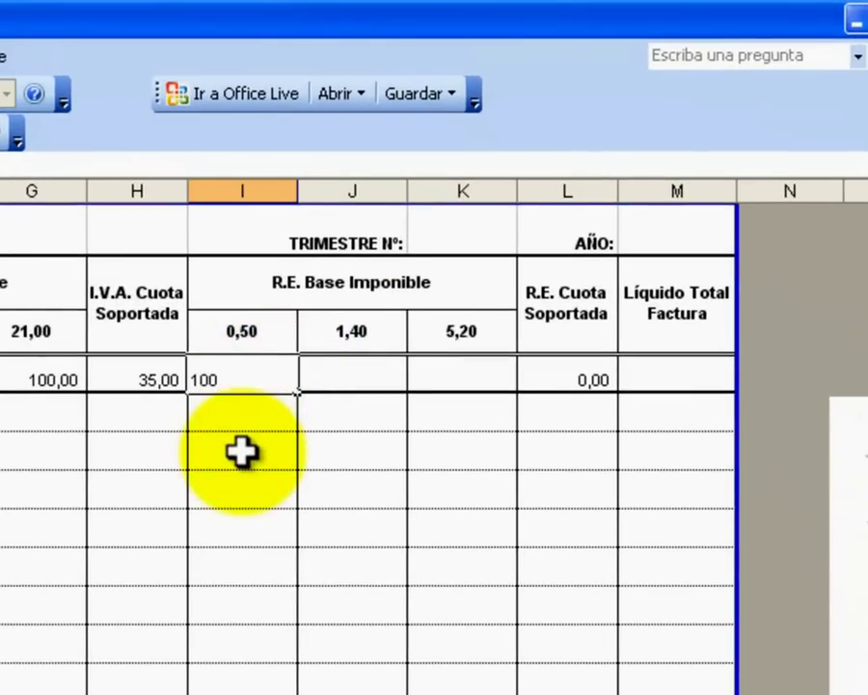
key("Tab")
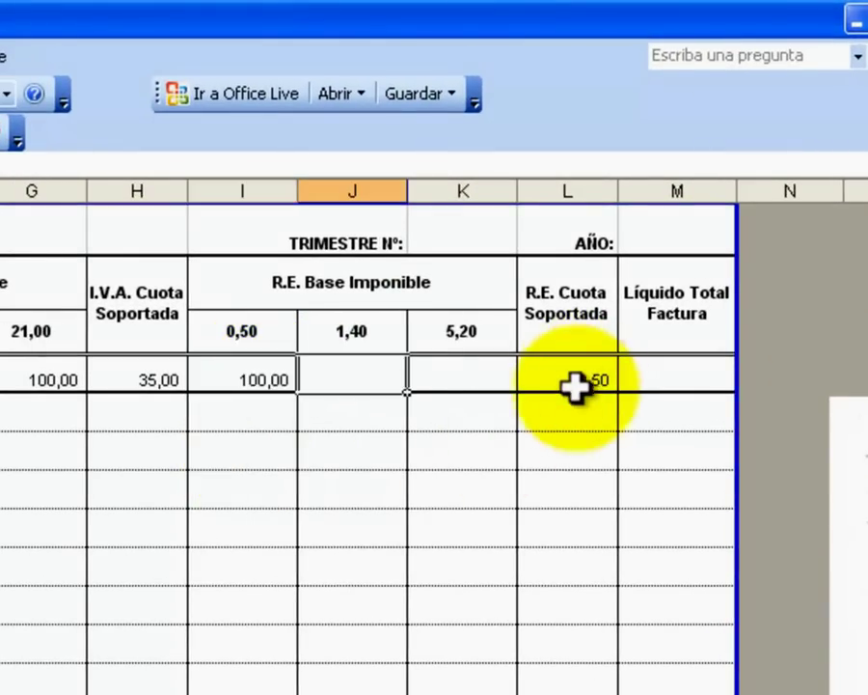
left_click(241, 382)
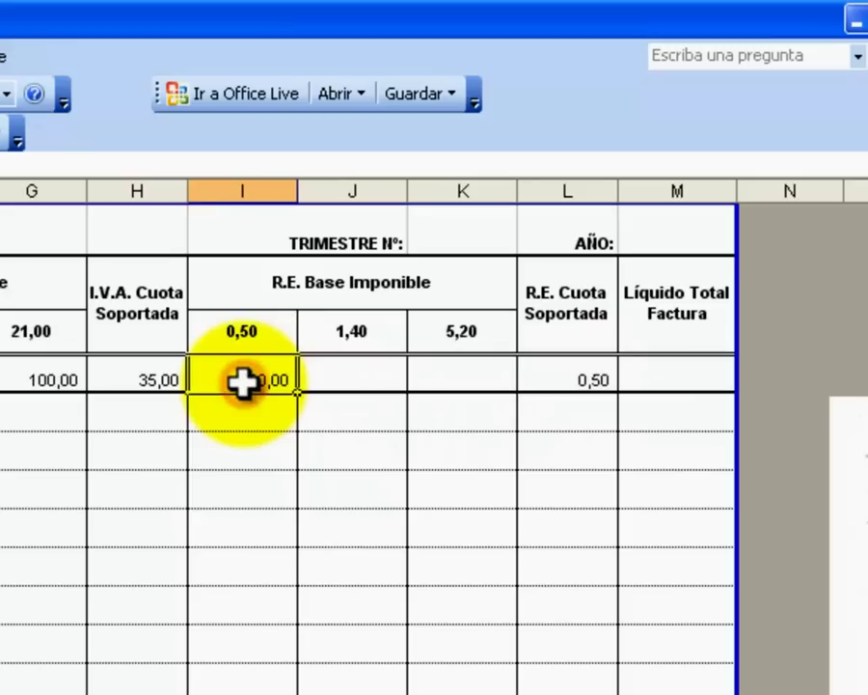
key("Tab")
type("100")
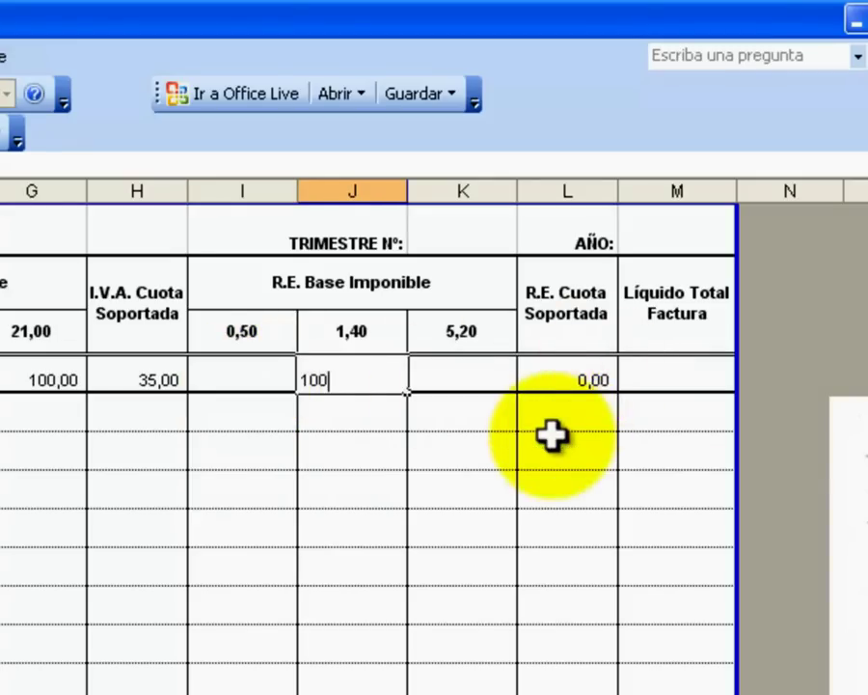
key("Tab")
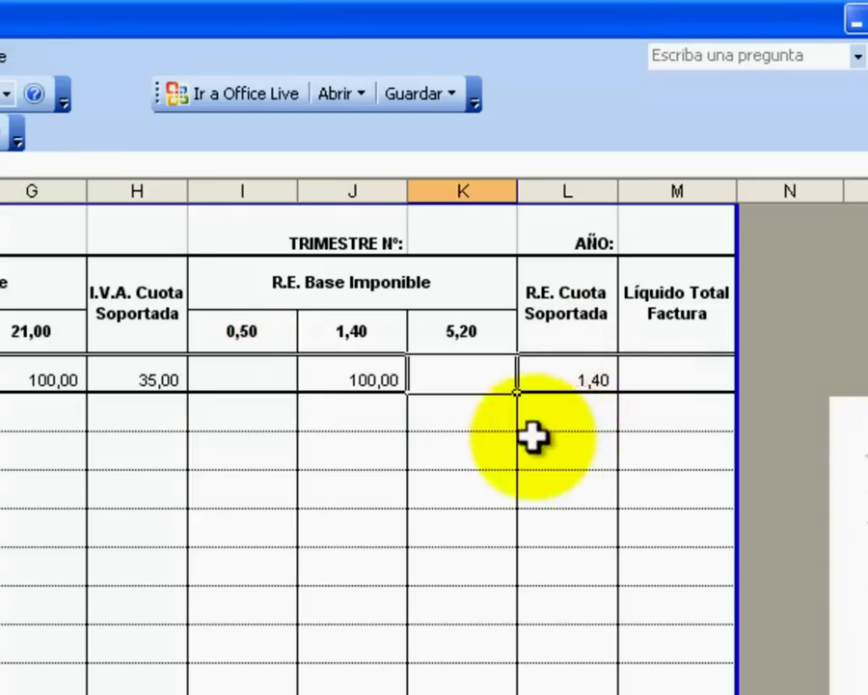
left_click(367, 377)
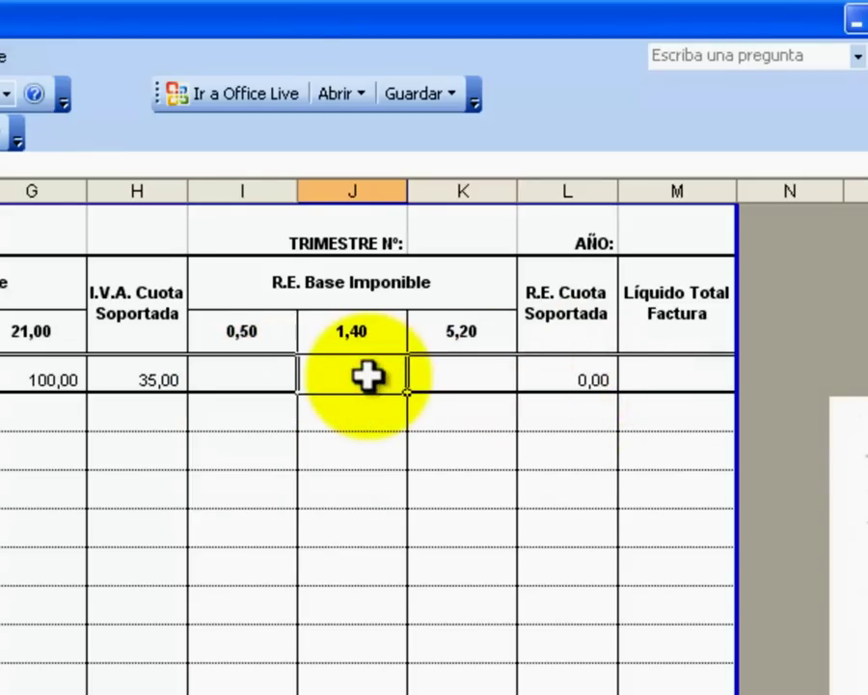
key("Tab")
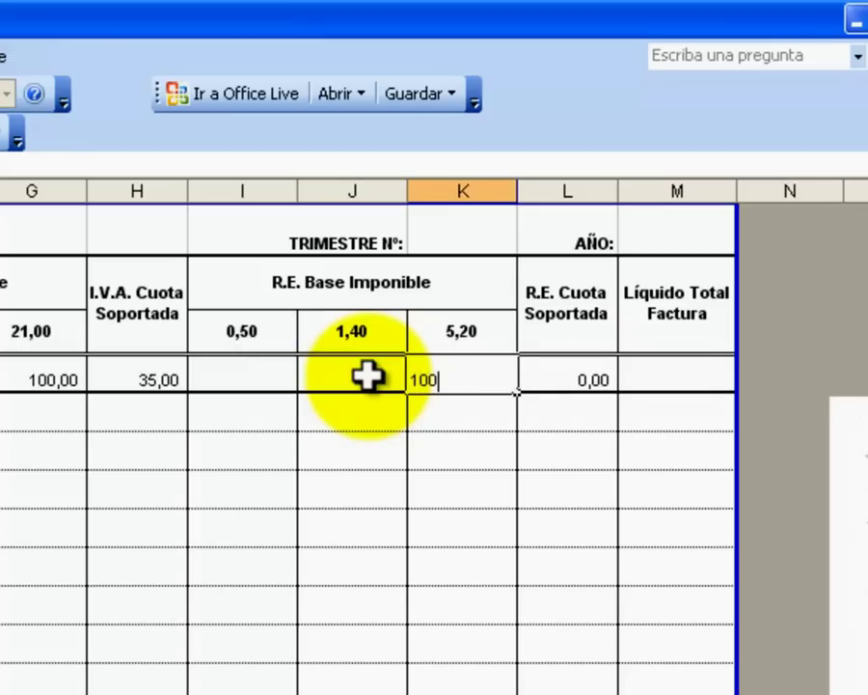
key("Tab")
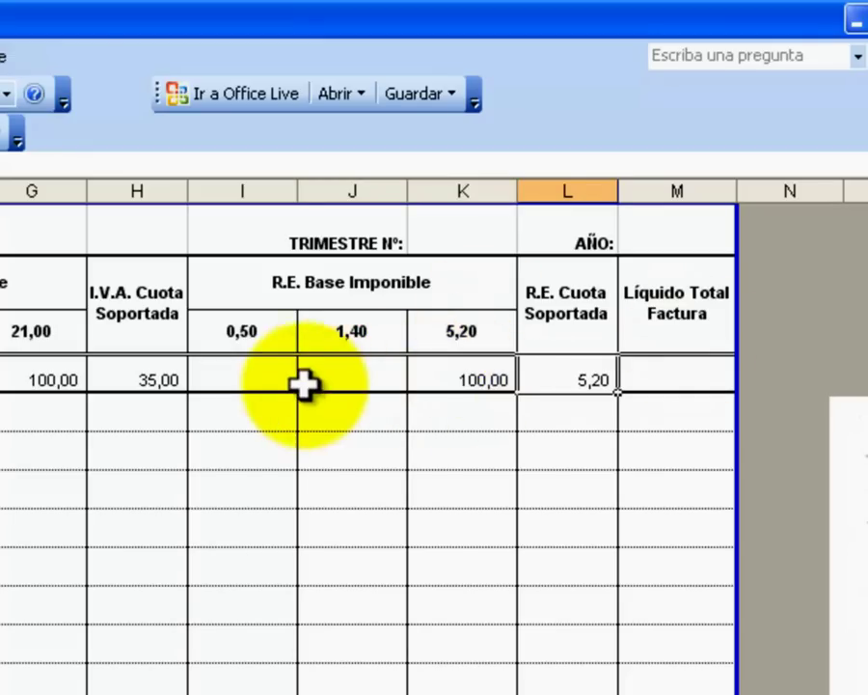
Enter 100 in I4 so all three R.E. bases are filled and confirm L4 shows 7,10.
left_click(259, 379)
type("100")
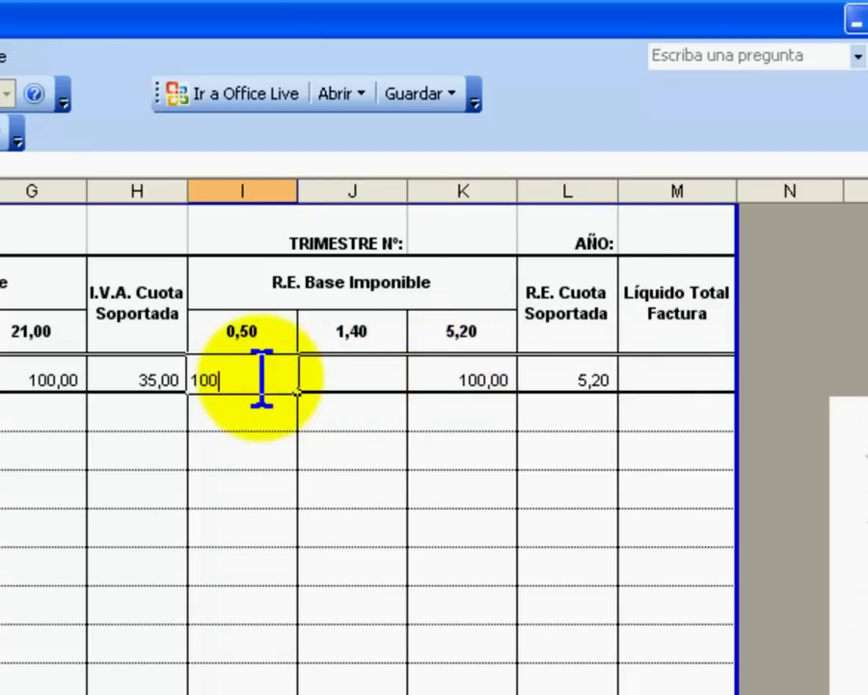
key("Tab")
key("Tab")
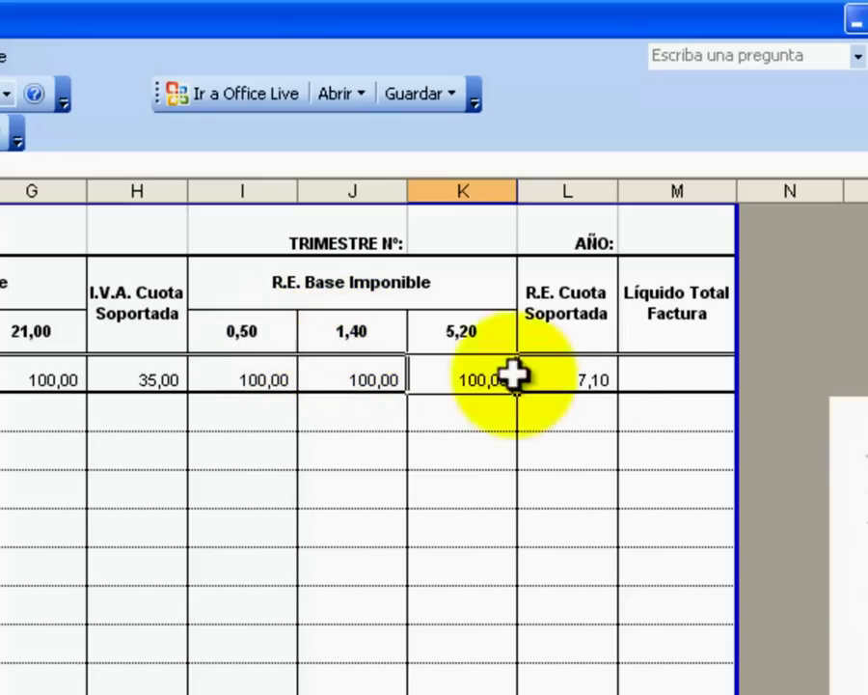
left_click(583, 380)
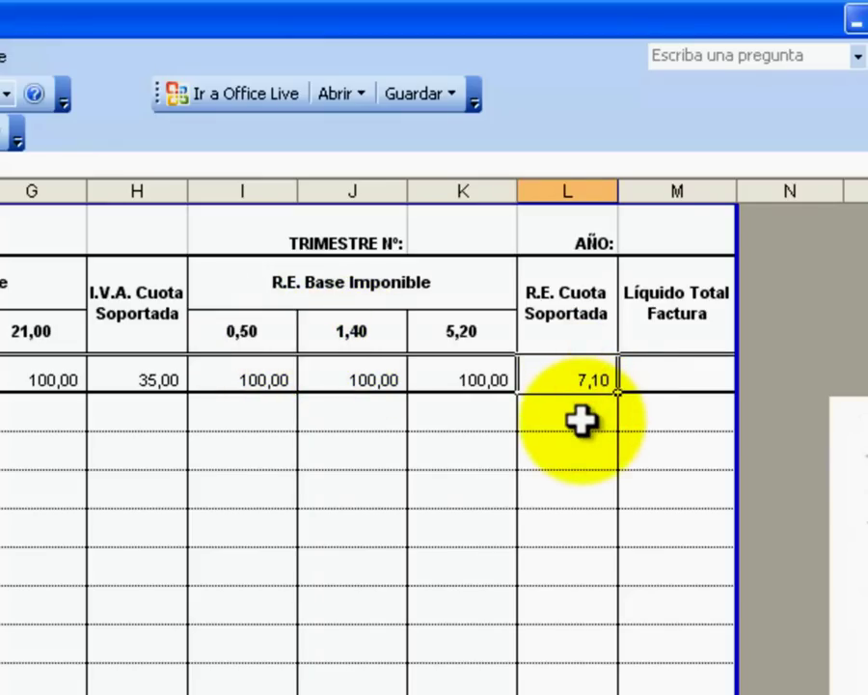
In M4, select the bases E4:G4 plus the H4 and L4 quotas for the invoice total.
left_click(673, 380)
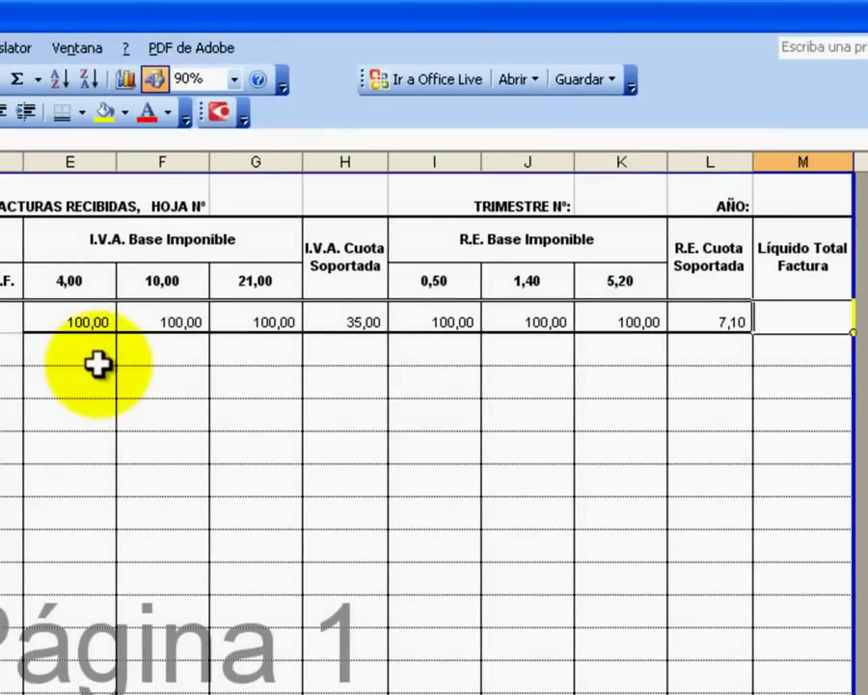
left_click_drag(78, 320, 229, 319)
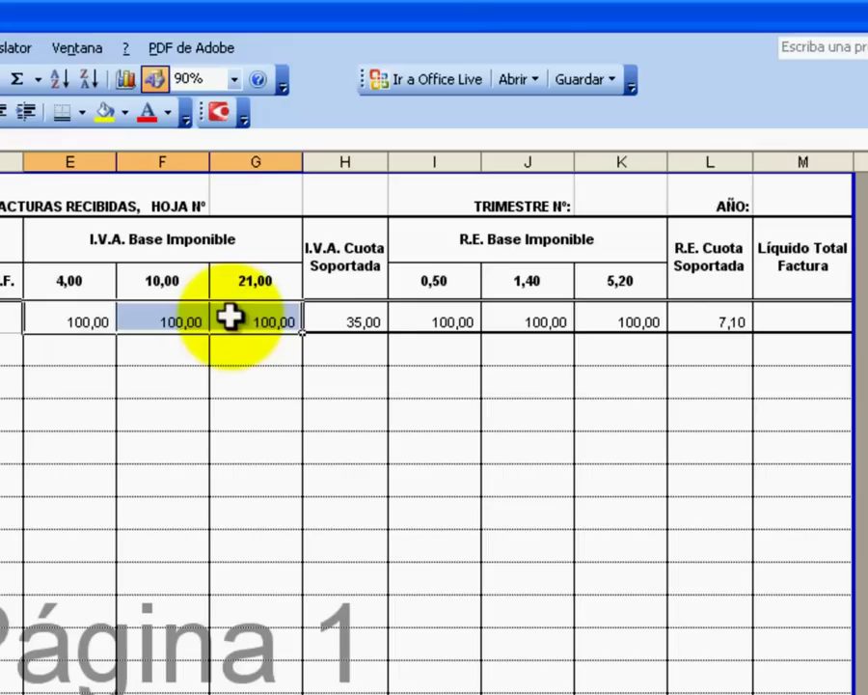
left_click(346, 319, "ctrl")
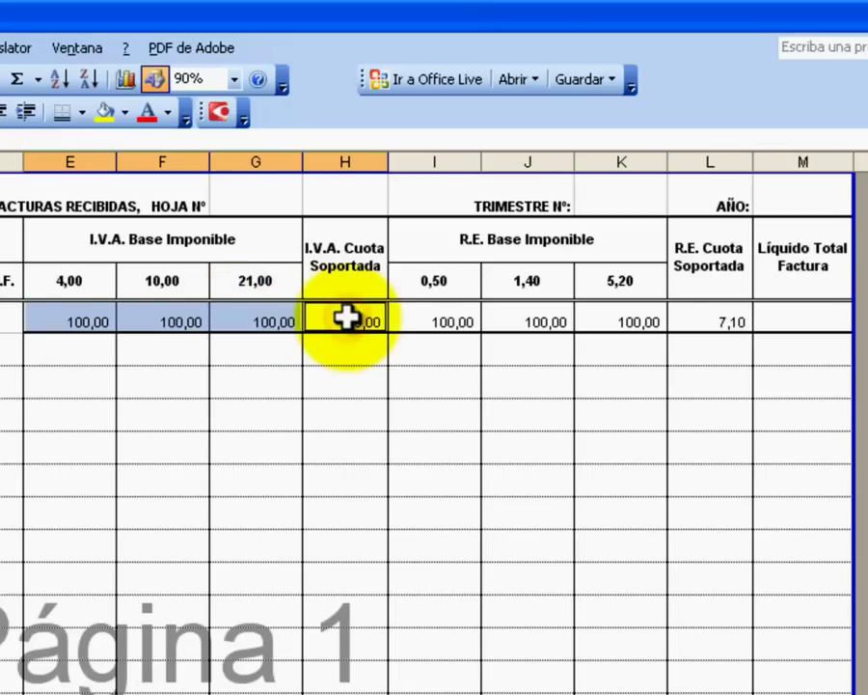
left_click(719, 318, "ctrl")
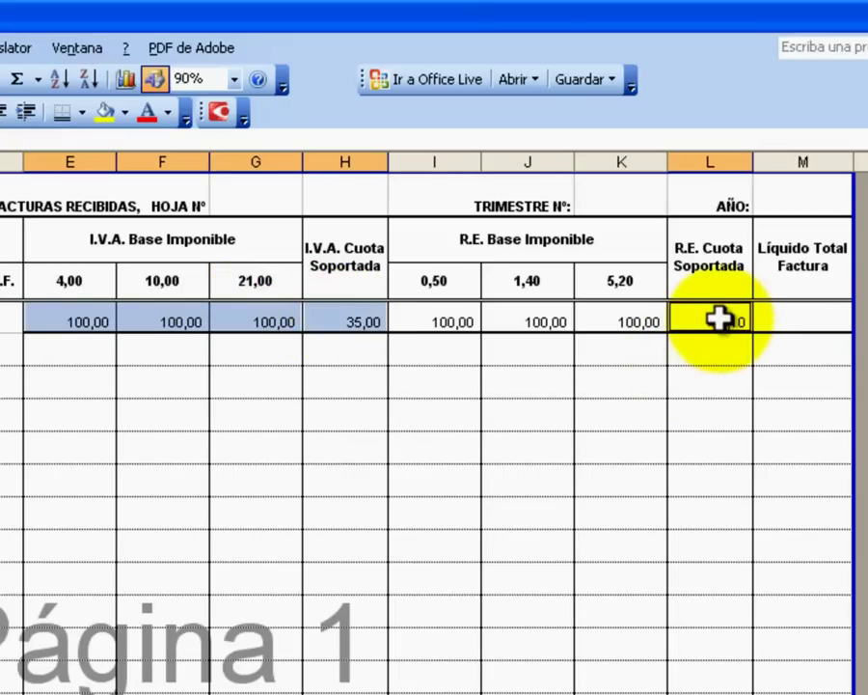
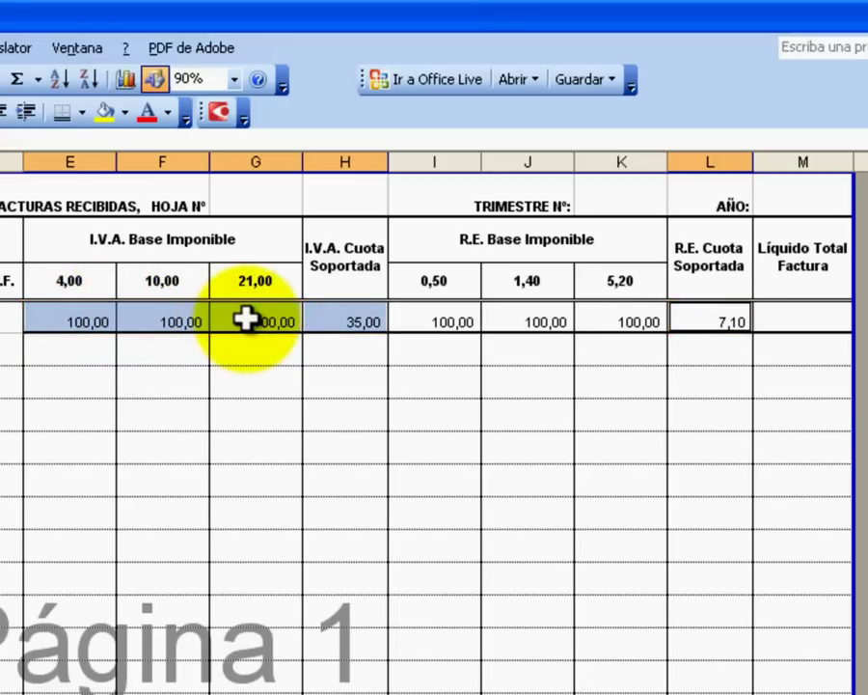
Enter =E4+F4+G4+H4+L4 in M4 so the invoice total shows 342,10.
left_click(808, 322)
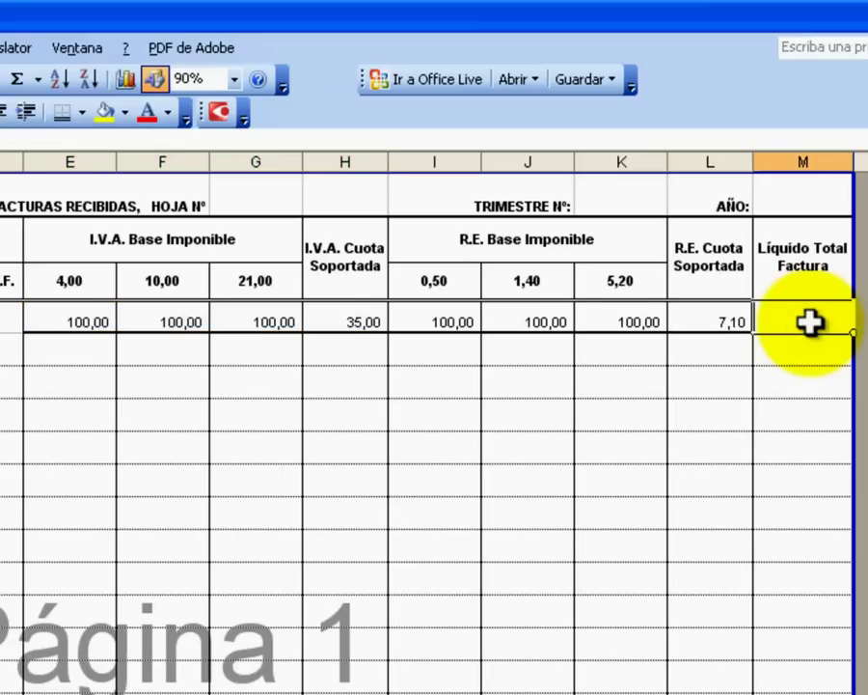
type("=")
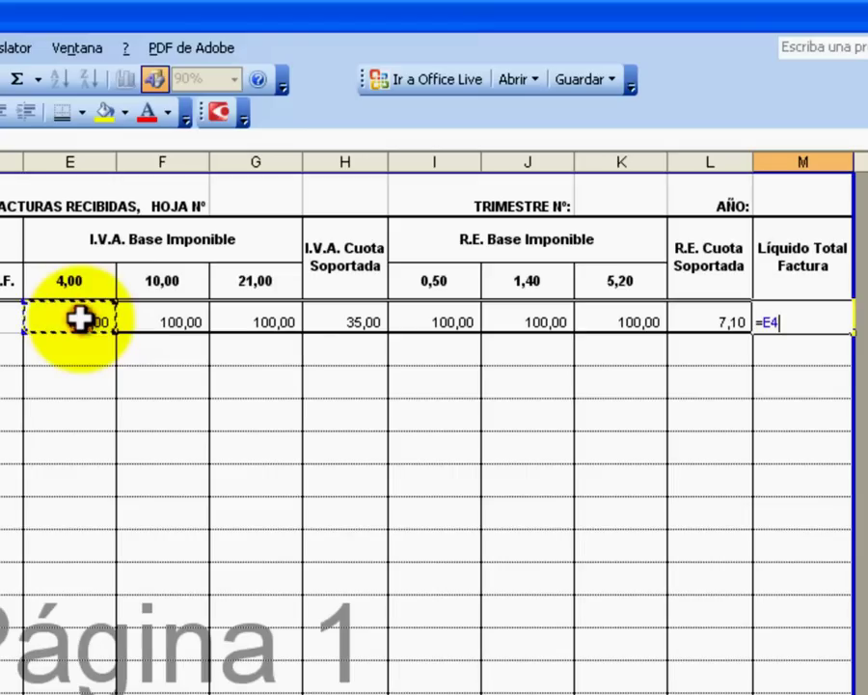
left_click(172, 321)
type("+F4+G4")
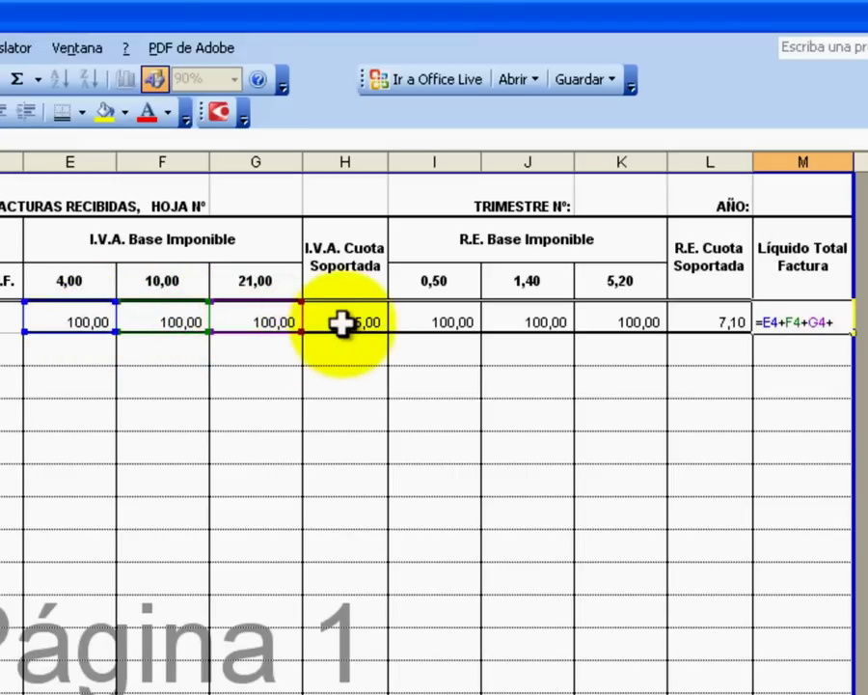
type("+")
left_click(649, 284)
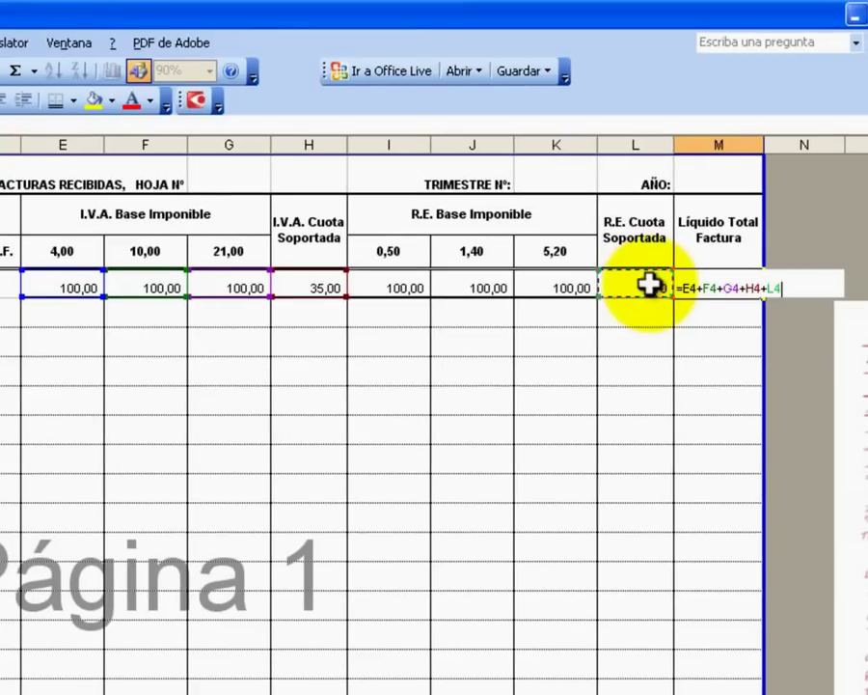
key("Return")
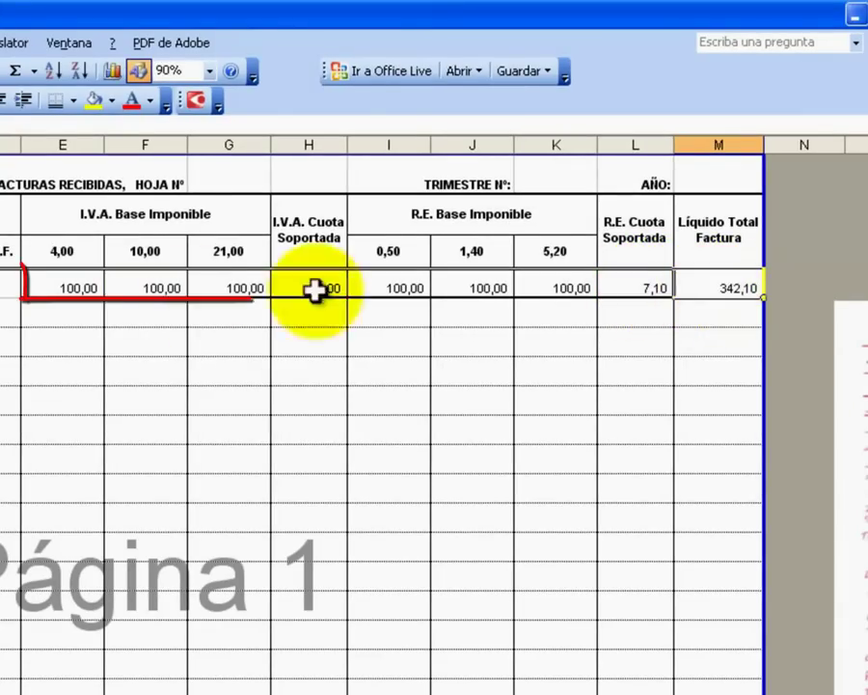
Point out the summed cells E4:G4, H4 and L4, then reselect M4.
left_click_drag(55, 286, 211, 285)
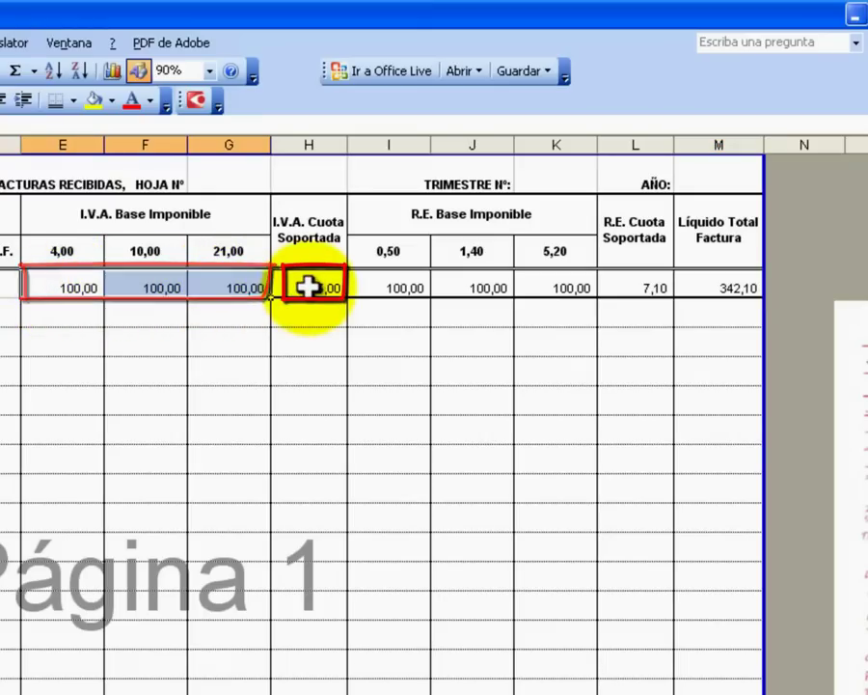
left_click(307, 286)
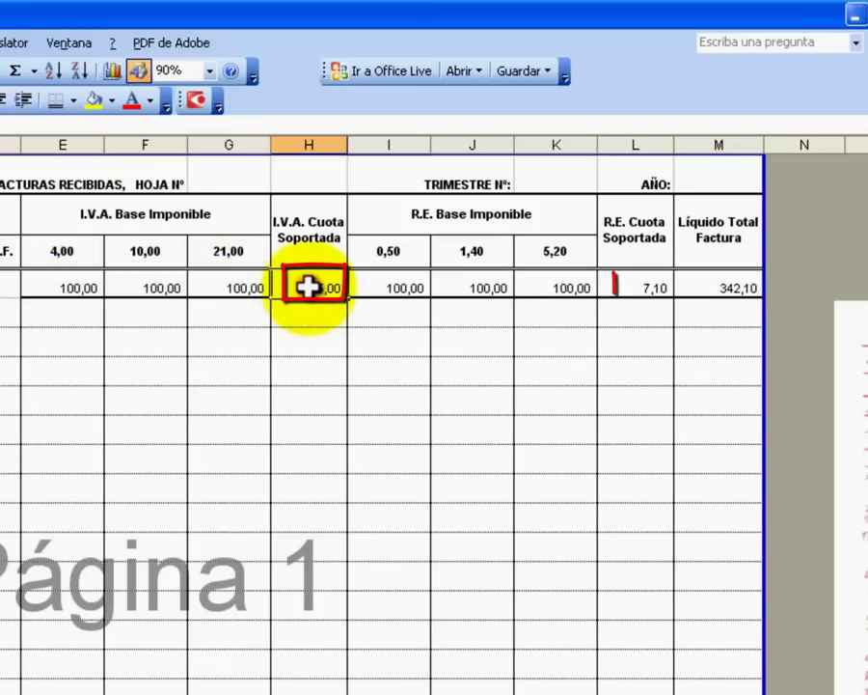
left_click(655, 283)
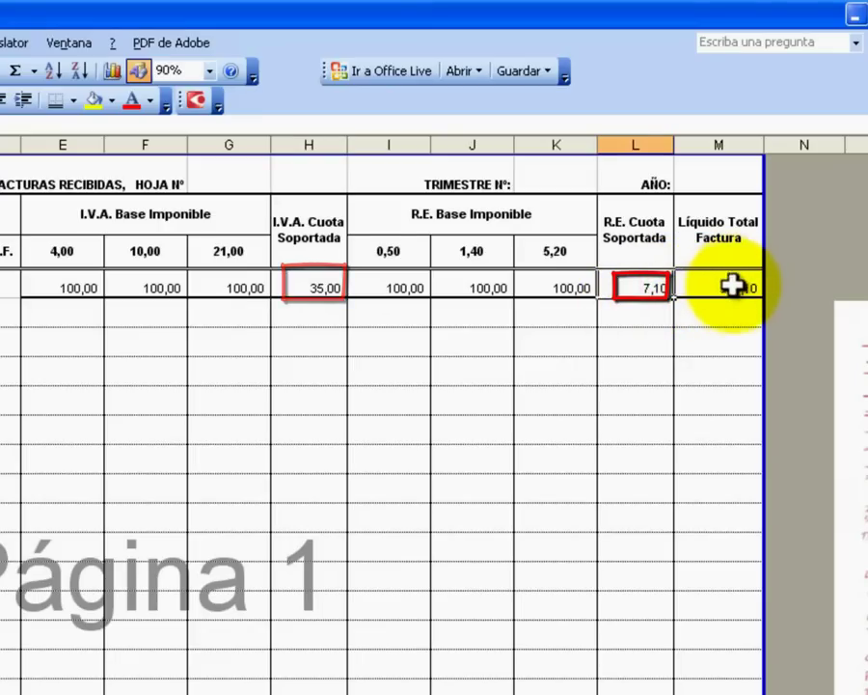
left_click(725, 288)
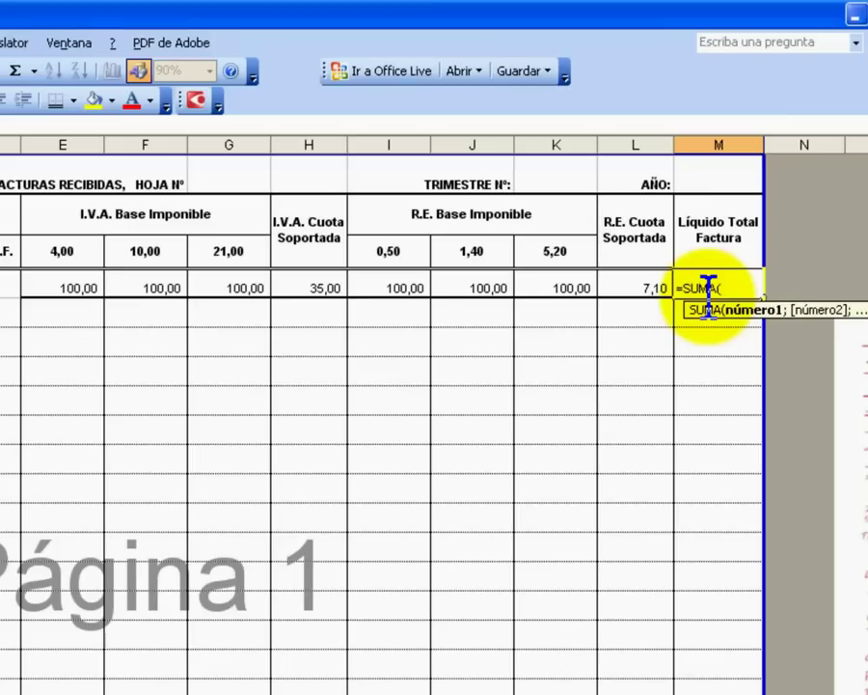
Rewrite M4 as =SUMA(E4:H4;L4), then begin a fresh =SUMA( entry in M4.
left_click_drag(72, 287, 293, 288)
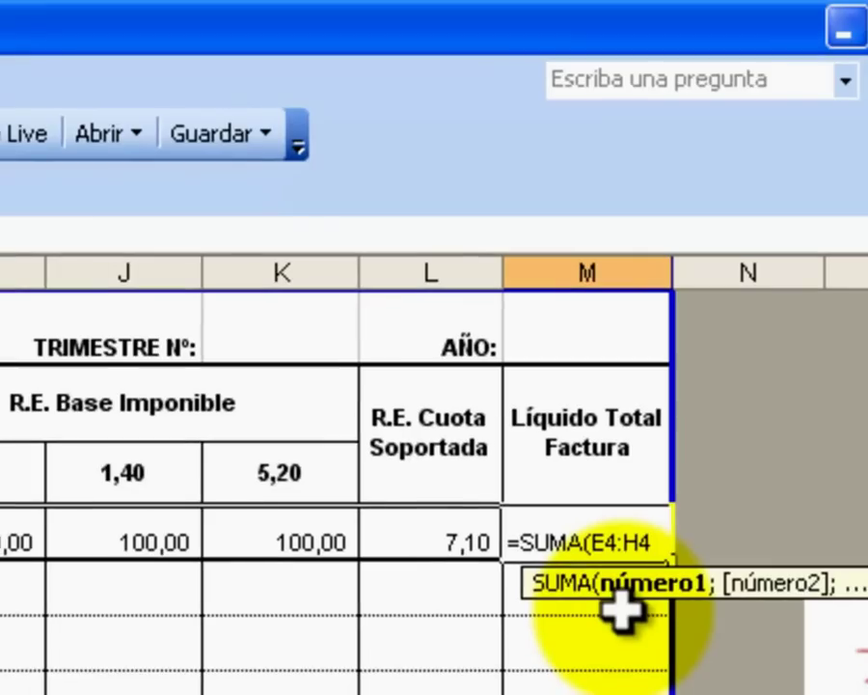
type(";")
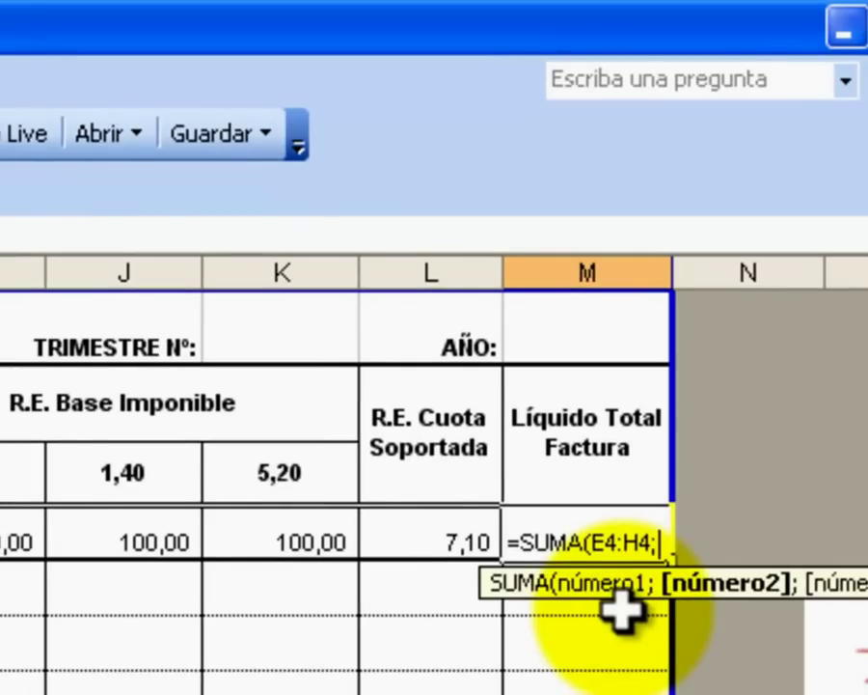
left_click(453, 540)
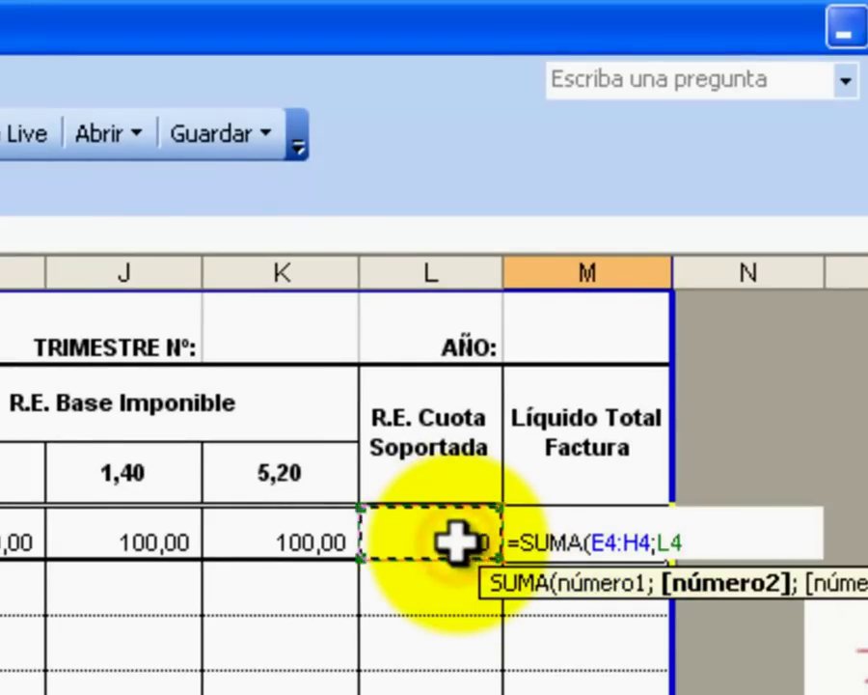
type(")")
key("Return")
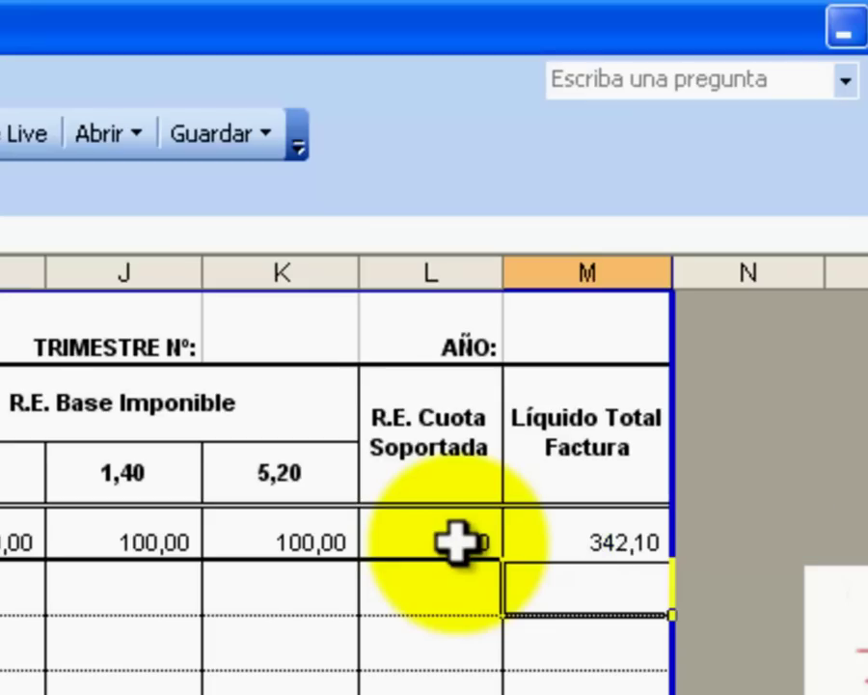
left_click(613, 536)
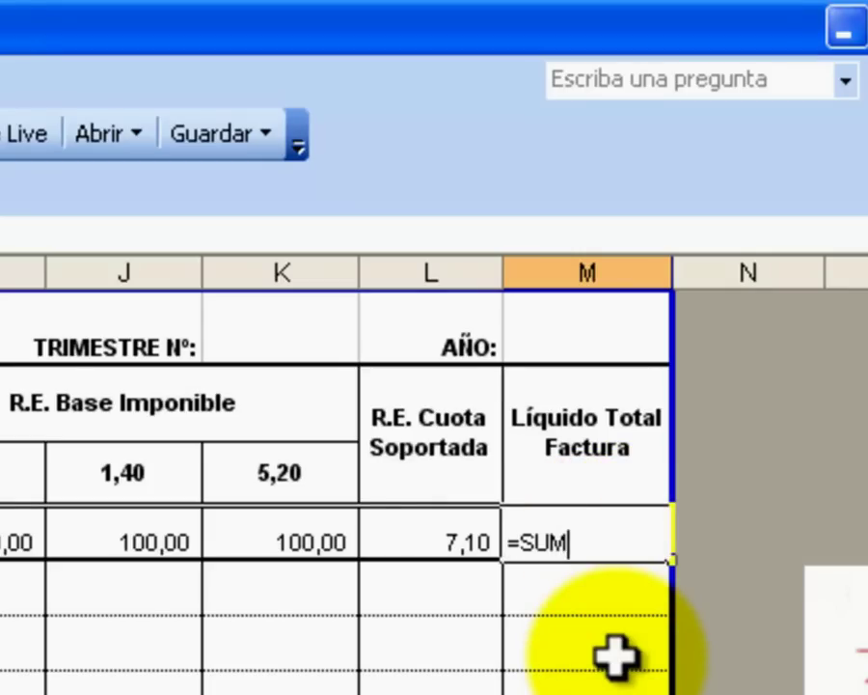
type("A(")
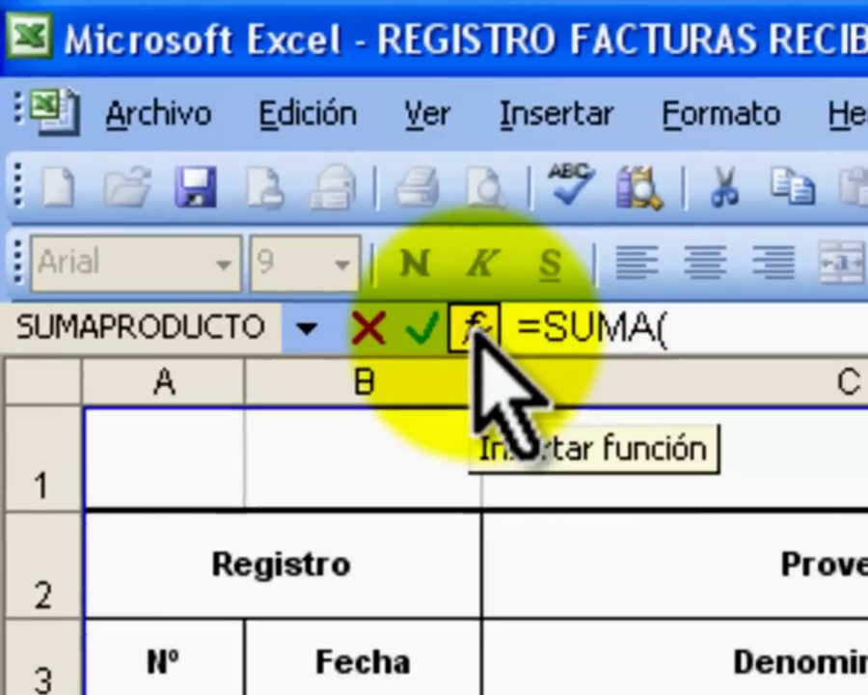
Try setting SUMA's first argument to E4:H4 in Argumentos de función, then cancel.
left_click(492, 340)
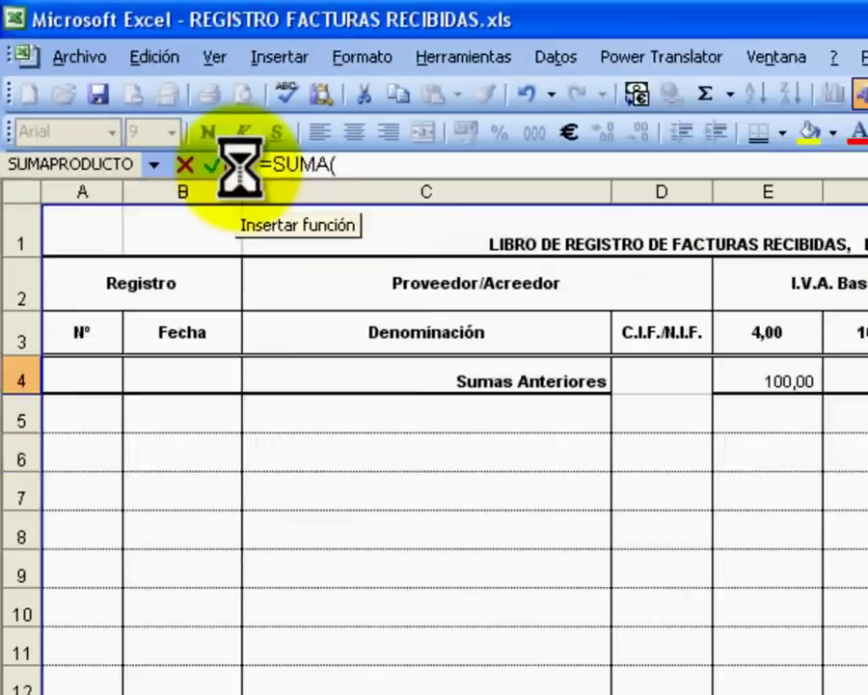
left_click_drag(144, 133, 531, 270)
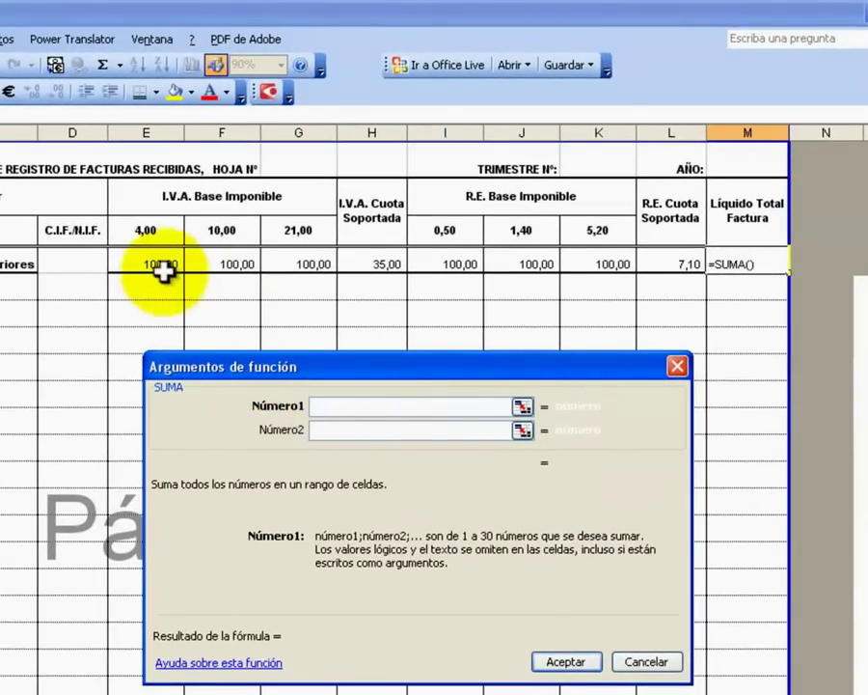
left_click_drag(147, 261, 367, 263)
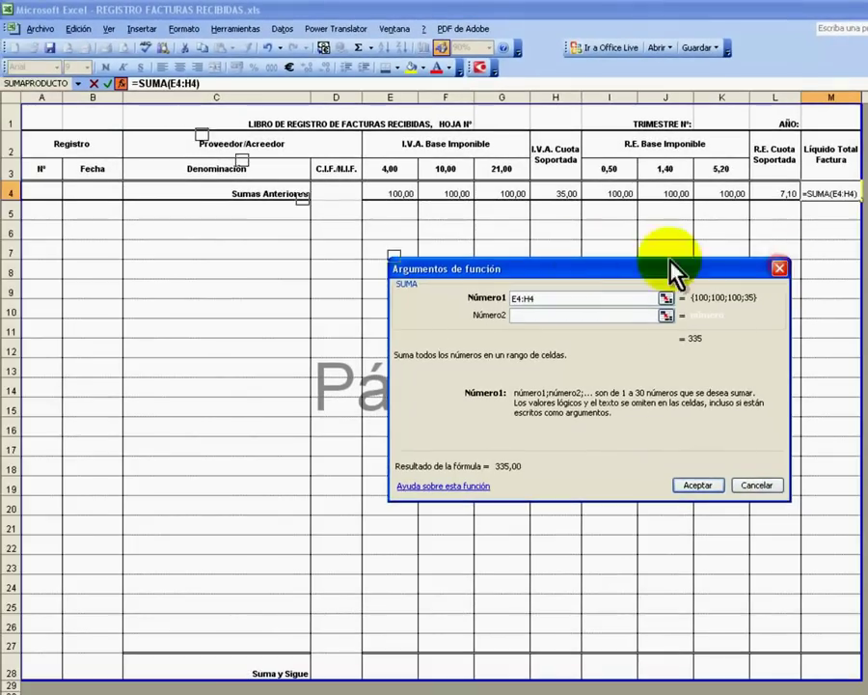
key("Escape")
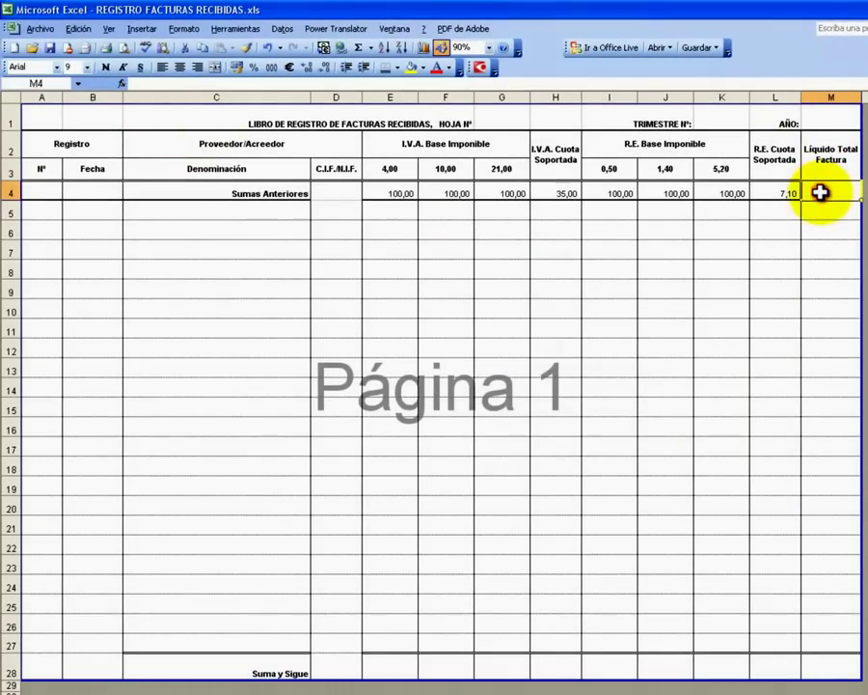
Build =SUMA(E4:H4;L4) in M4 via Argumentos de función and confirm it.
type("=SUMA(")
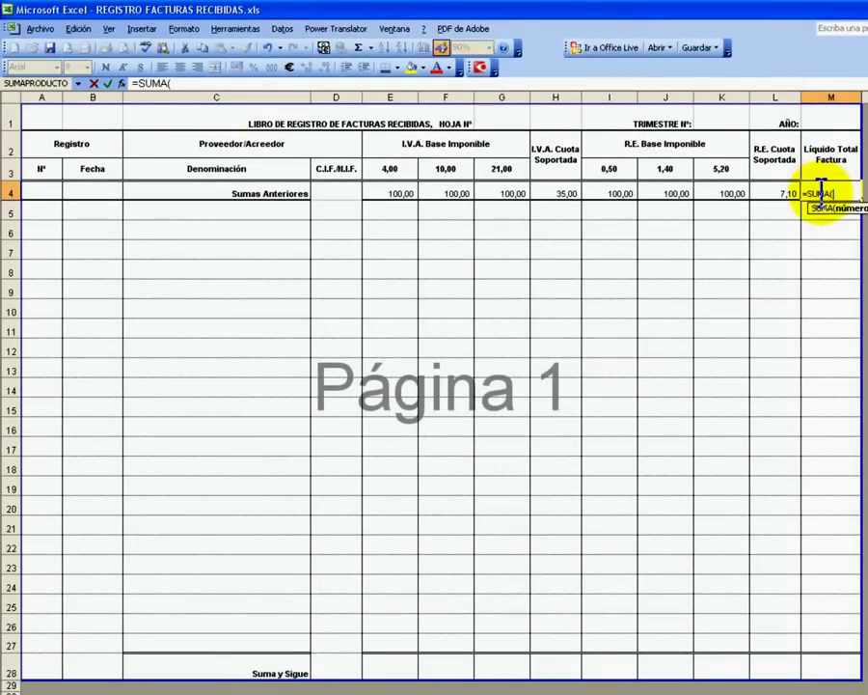
left_click(123, 84)
left_click_drag(424, 210, 617, 263)
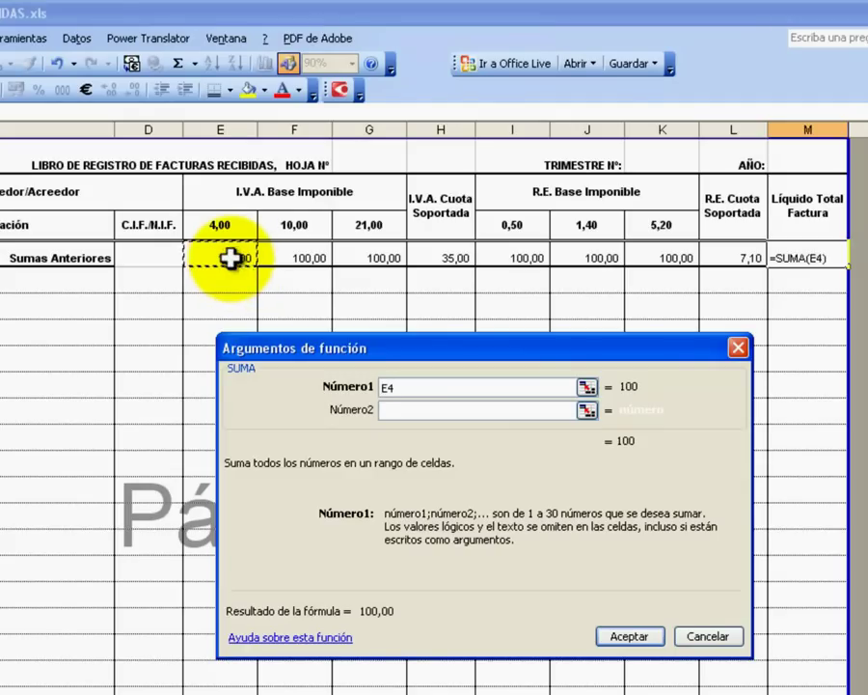
left_click_drag(230, 258, 422, 254)
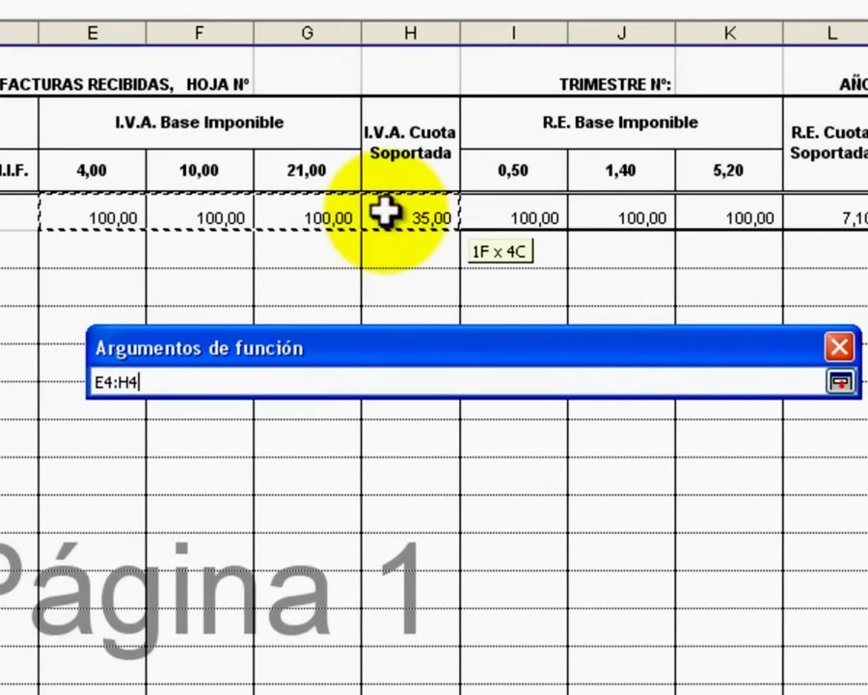
left_click_drag(385, 212, 386, 212)
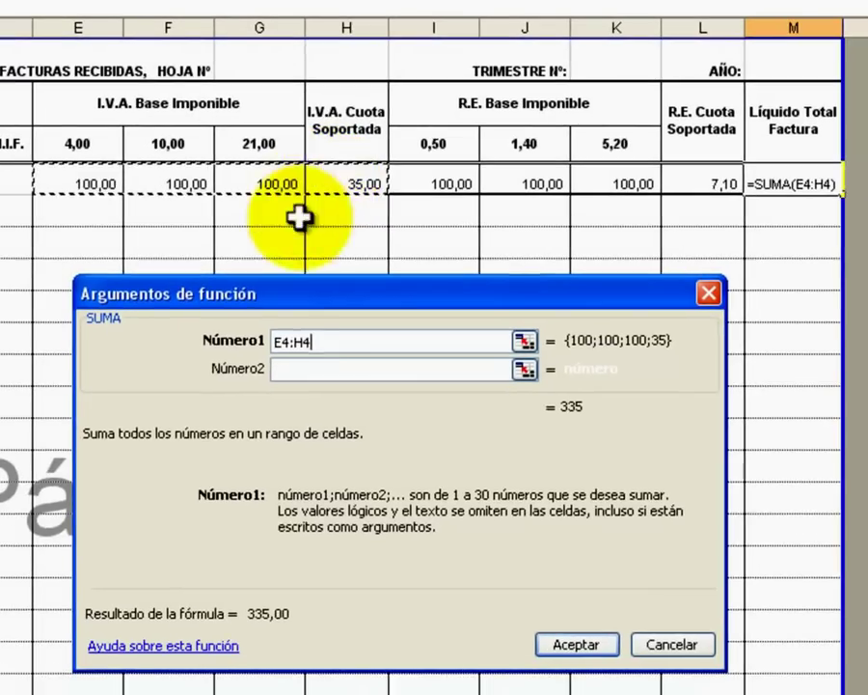
left_click(291, 367)
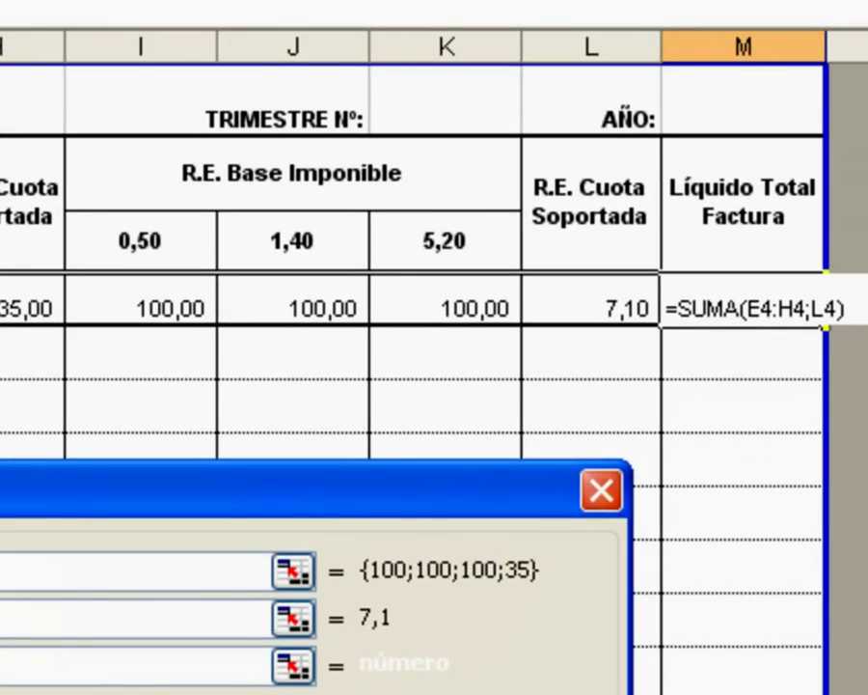
key("Return")
left_click(691, 381)
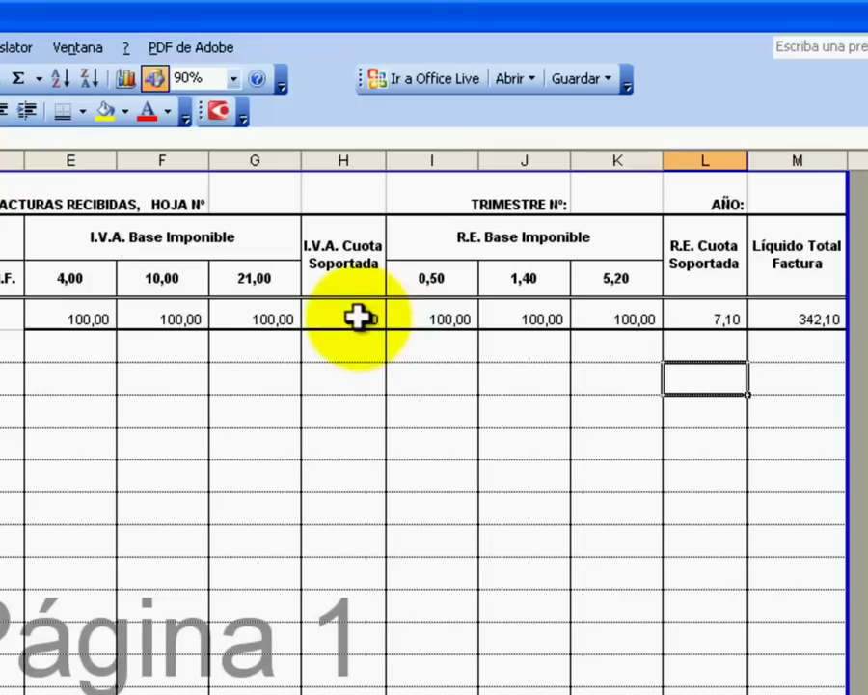
left_click(358, 318)
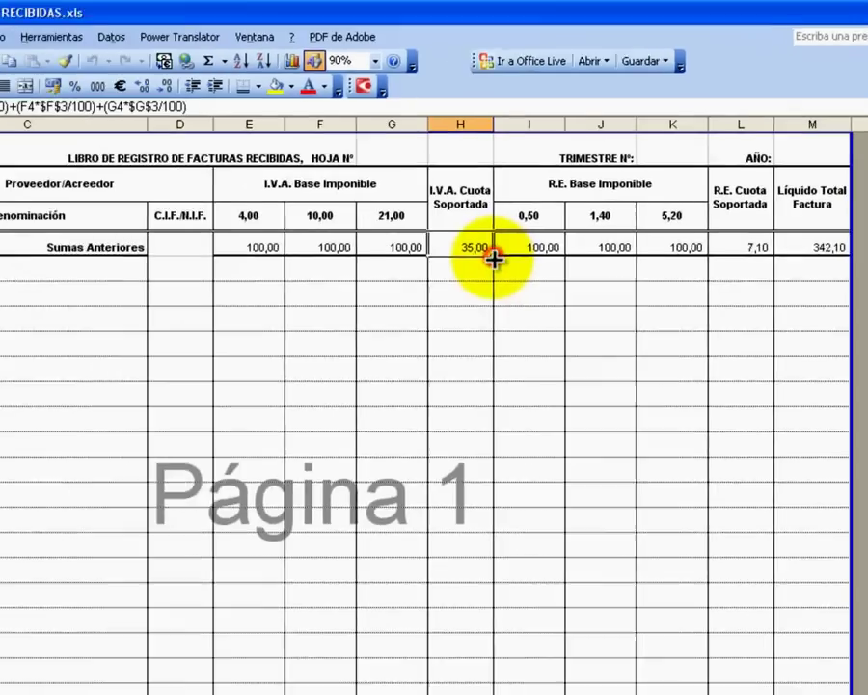
mouse_move(387, 333)
left_mouse_down()
mouse_move(581, 560)
mouse_move(578, 639)
left_mouse_up()
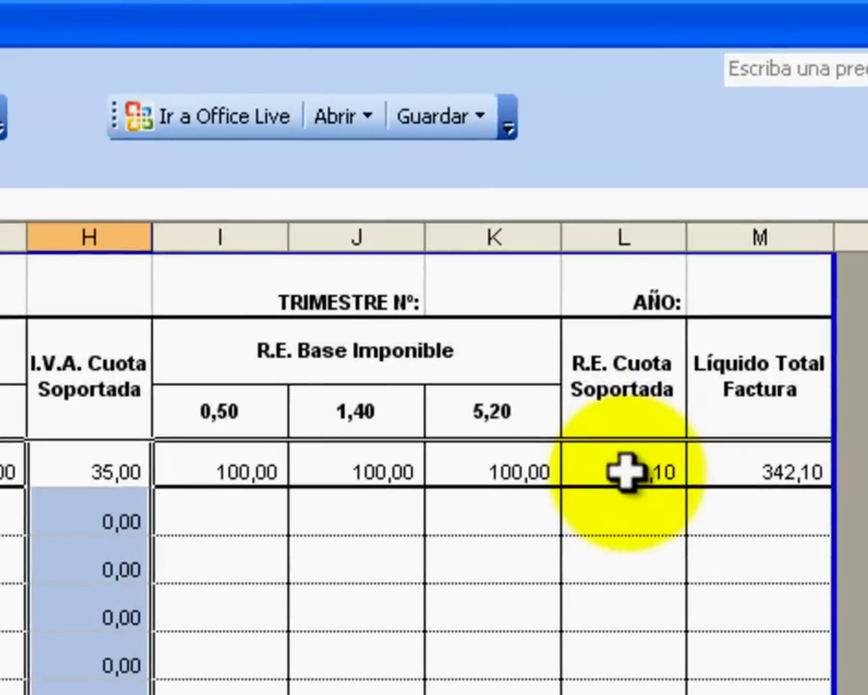
left_click(770, 192)
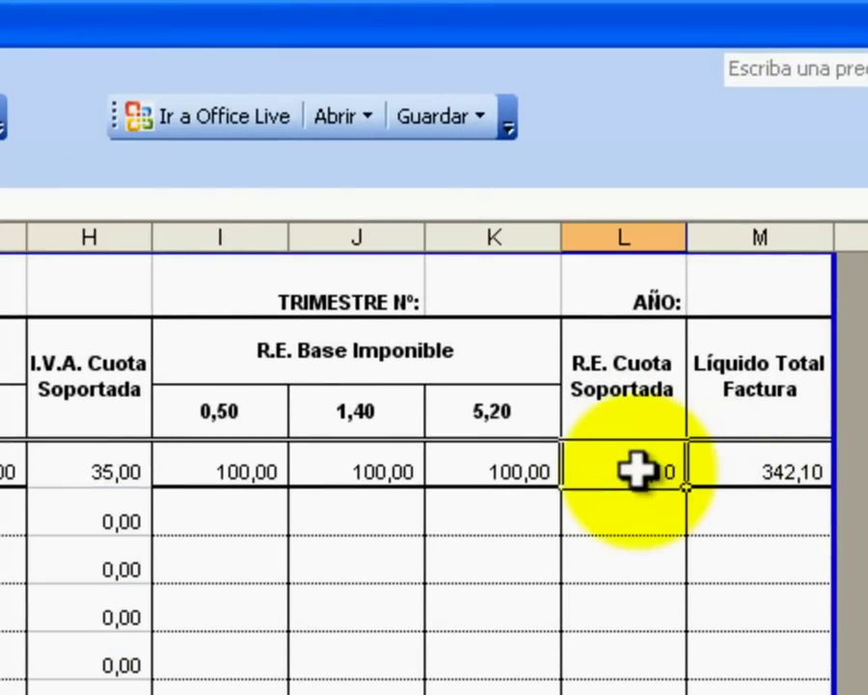
left_click_drag(637, 470, 809, 497)
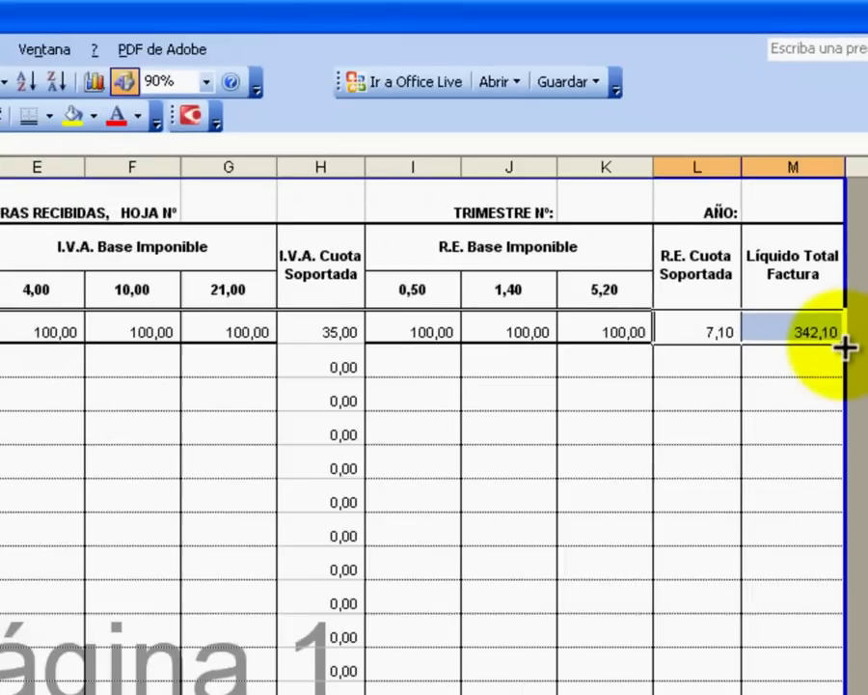
mouse_move(832, 487)
left_mouse_down()
mouse_move(857, 413)
mouse_move(859, 610)
mouse_move(849, 646)
left_mouse_up()
left_click(733, 580)
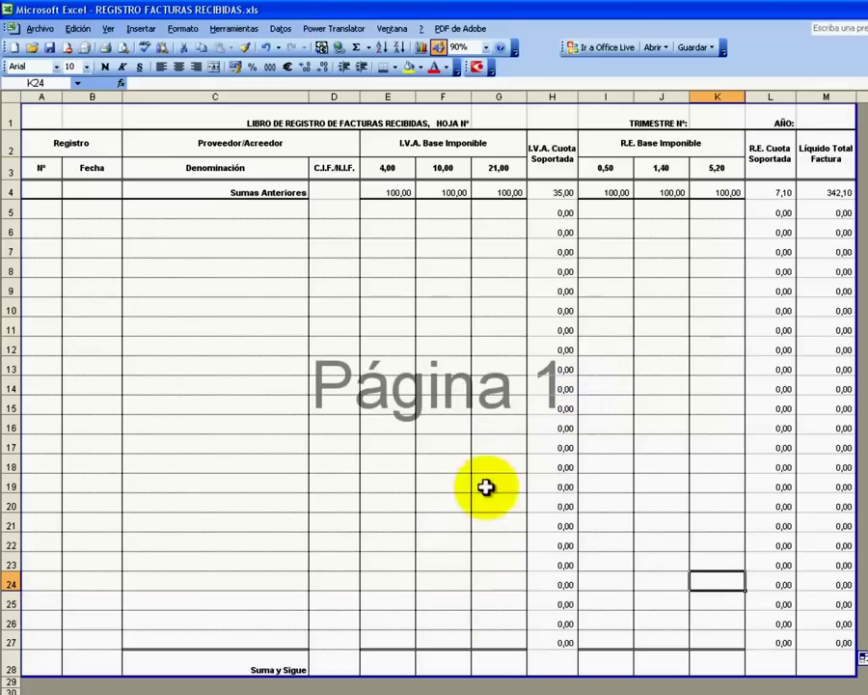
left_click_drag(382, 666, 795, 667)
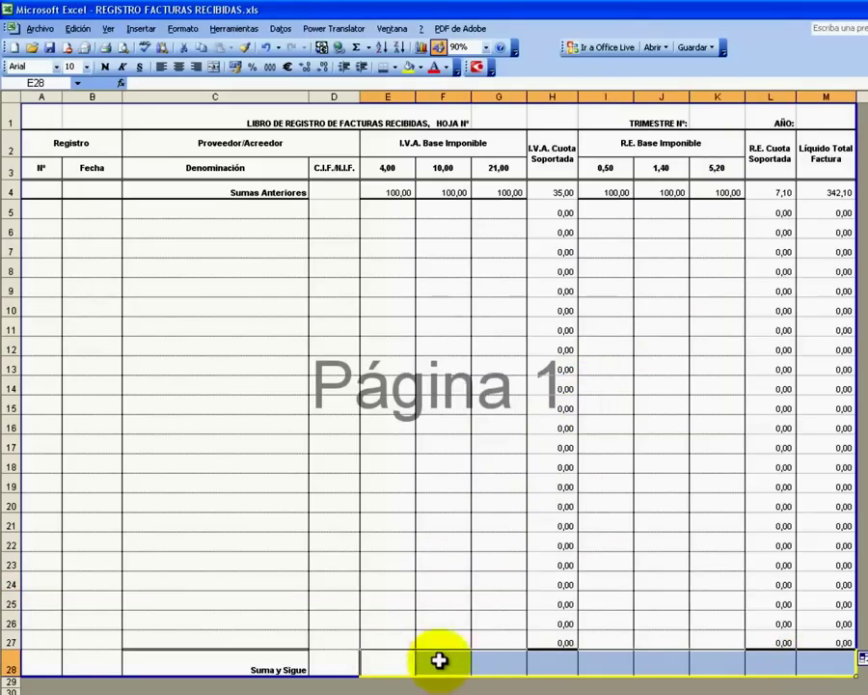
left_click(561, 213)
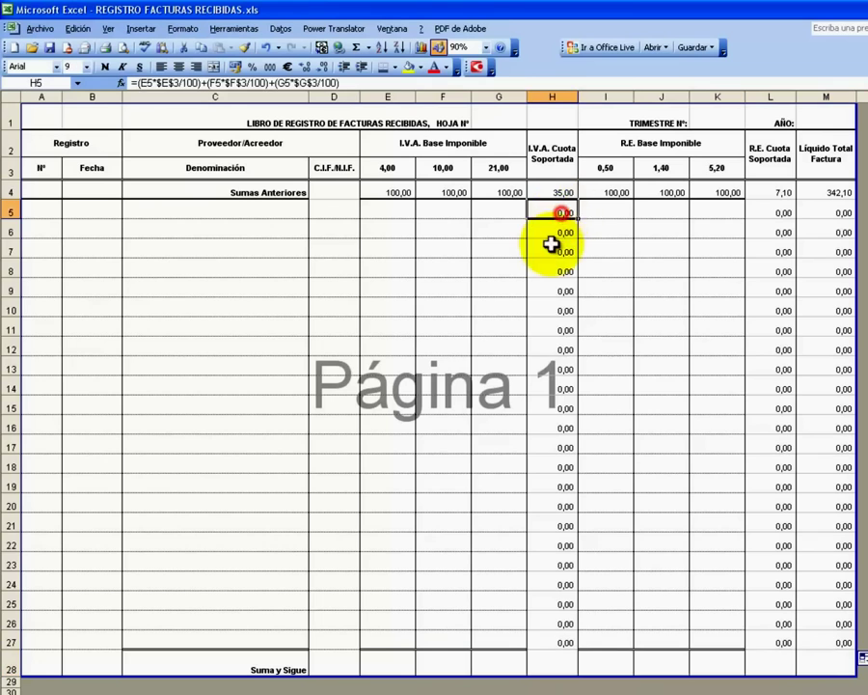
left_click(556, 252)
left_click(557, 291)
left_click(557, 330)
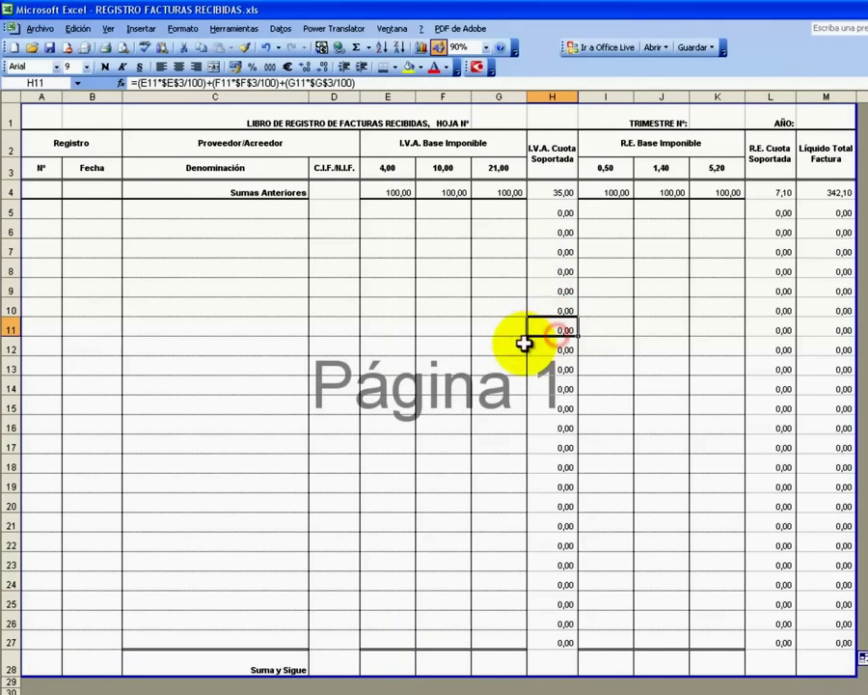
left_click(395, 670)
type("=SUMA")
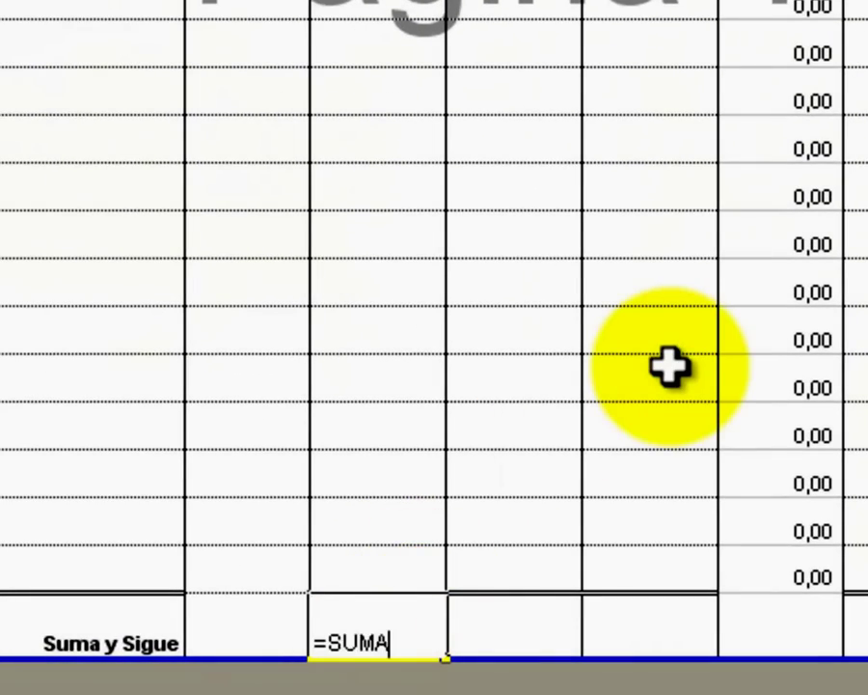
Enter =SUMA(E4:E27) in E28 as the 4% base Suma y Sigue total.
type("(")
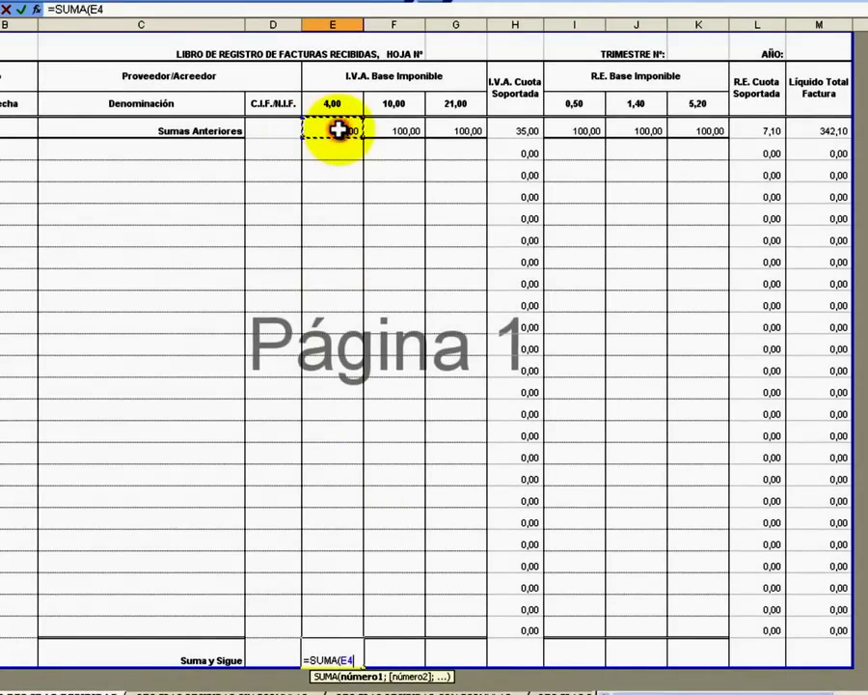
left_click_drag(337, 130, 343, 625)
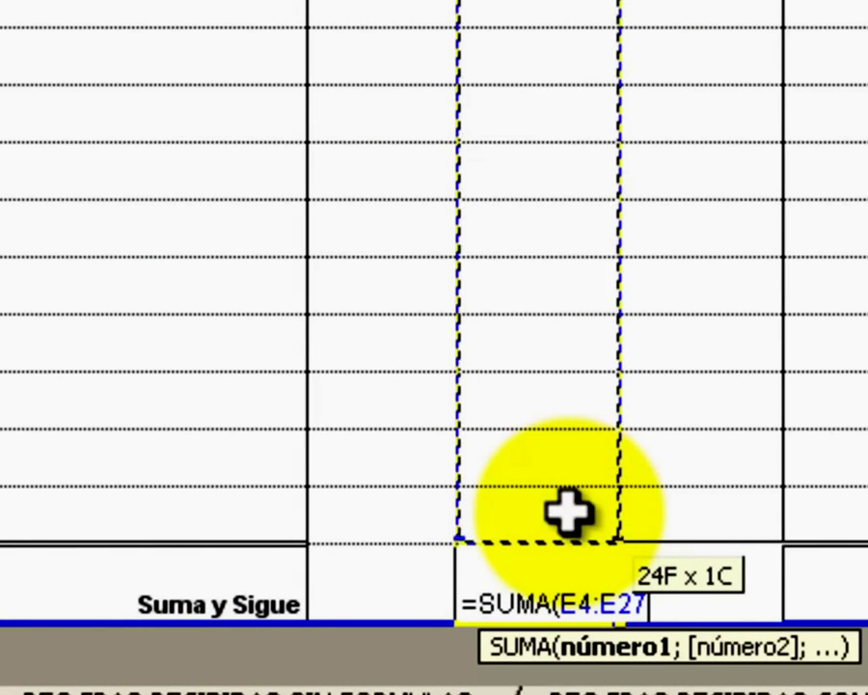
left_click_drag(570, 512, 569, 511)
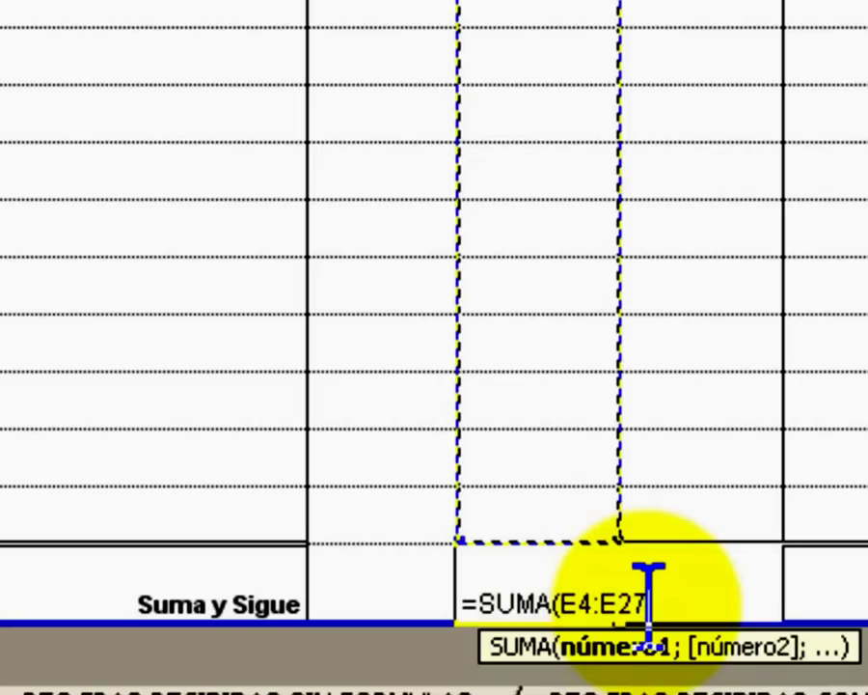
key("F2")
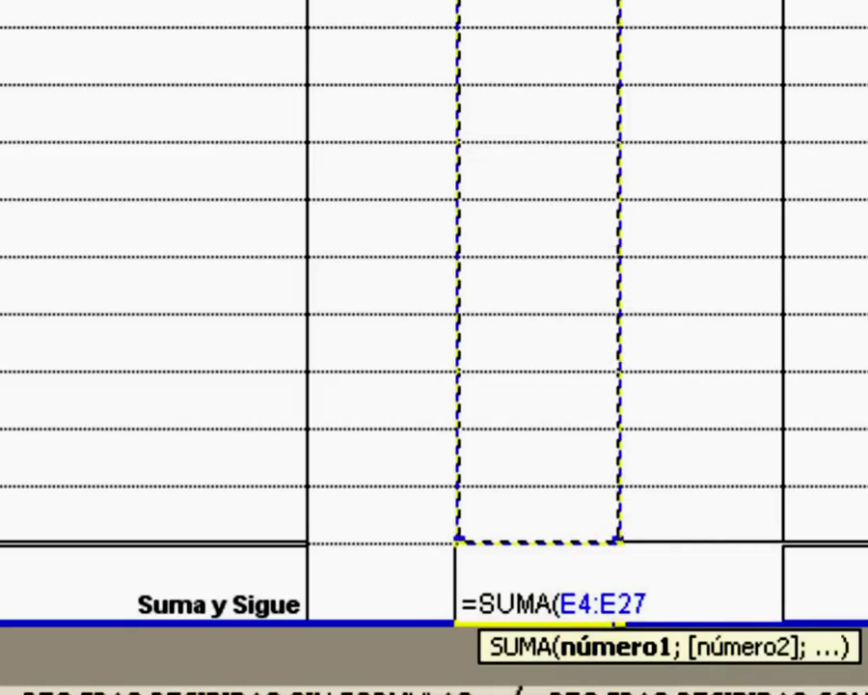
key("Return")
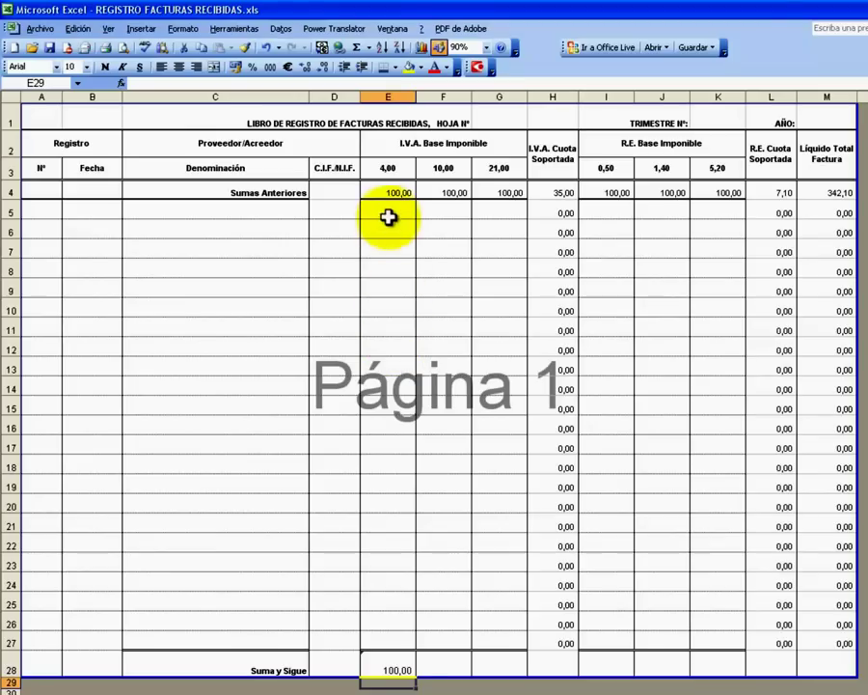
Enter test 4% base amounts 200, 50 and 20 in E5, E6 and E7.
left_click(388, 213)
type("200")
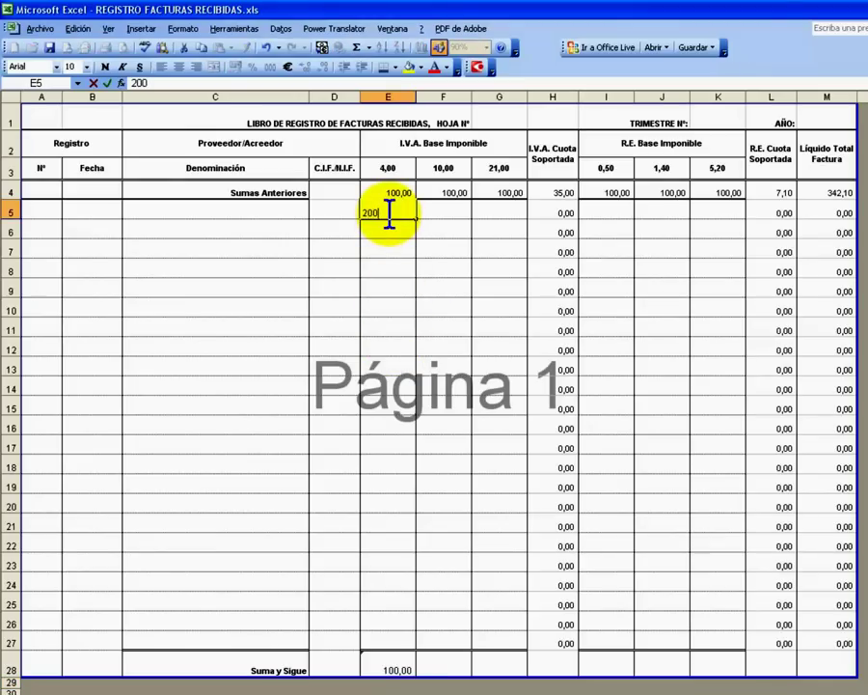
key("Return")
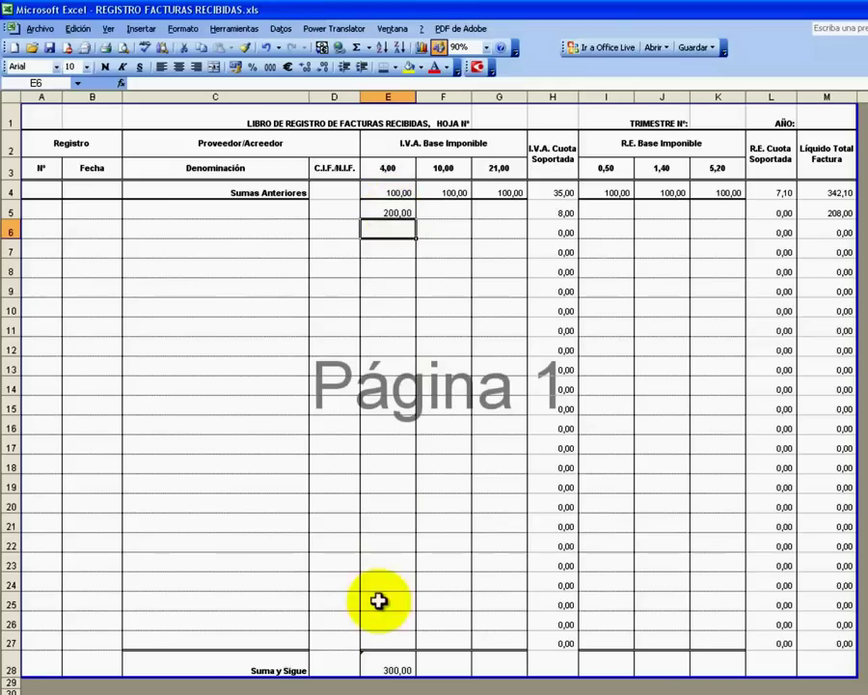
left_click(391, 232)
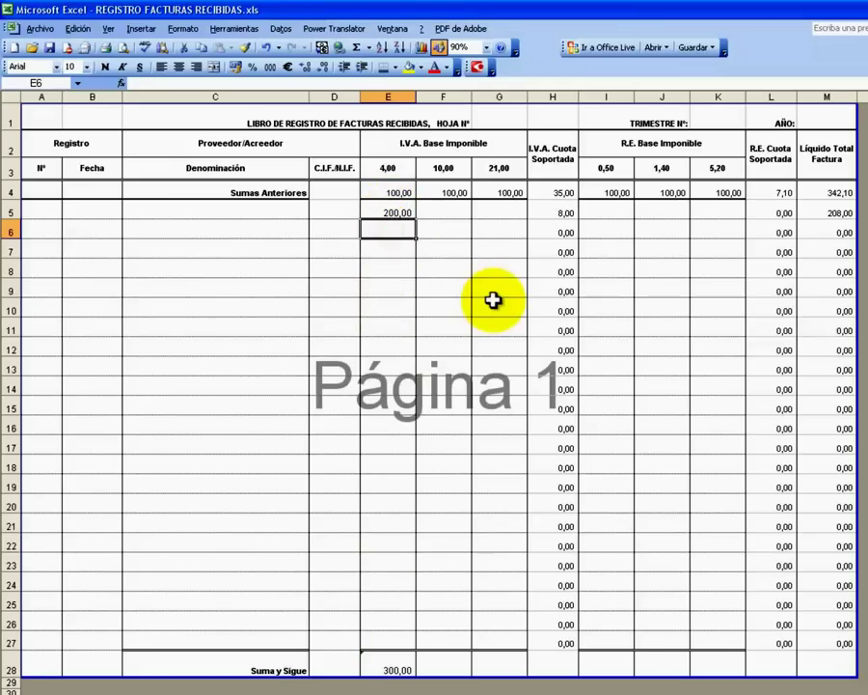
type("50")
key("Return")
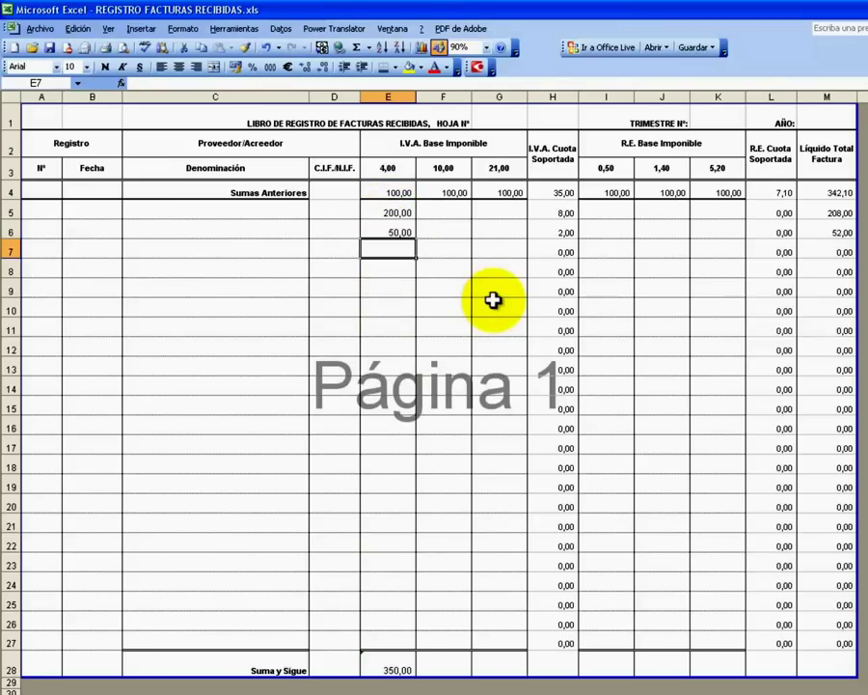
type("20")
key("Return")
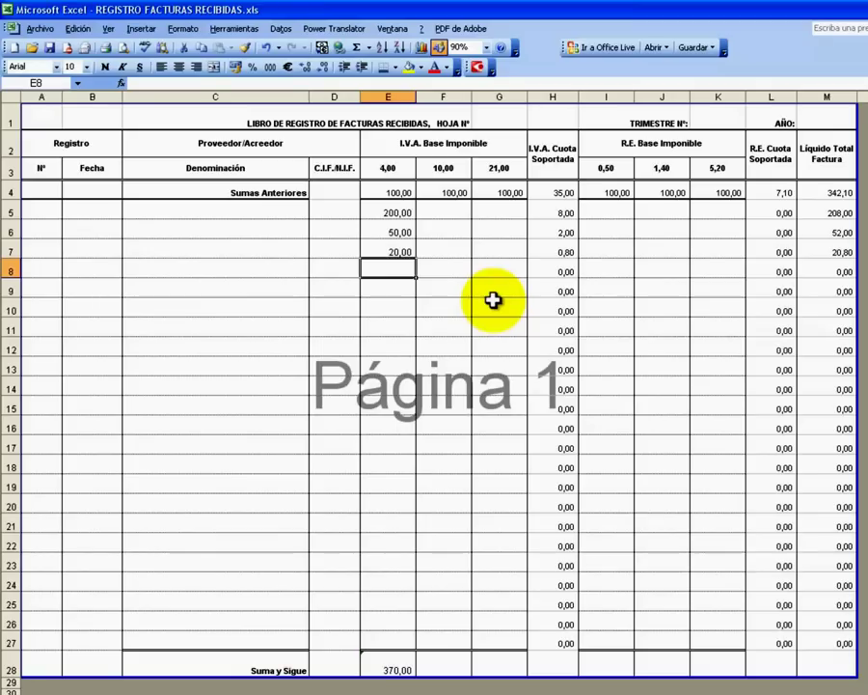
Check the E28 total formula and the H4 VAT formula.
left_click(391, 668)
left_click(563, 193)
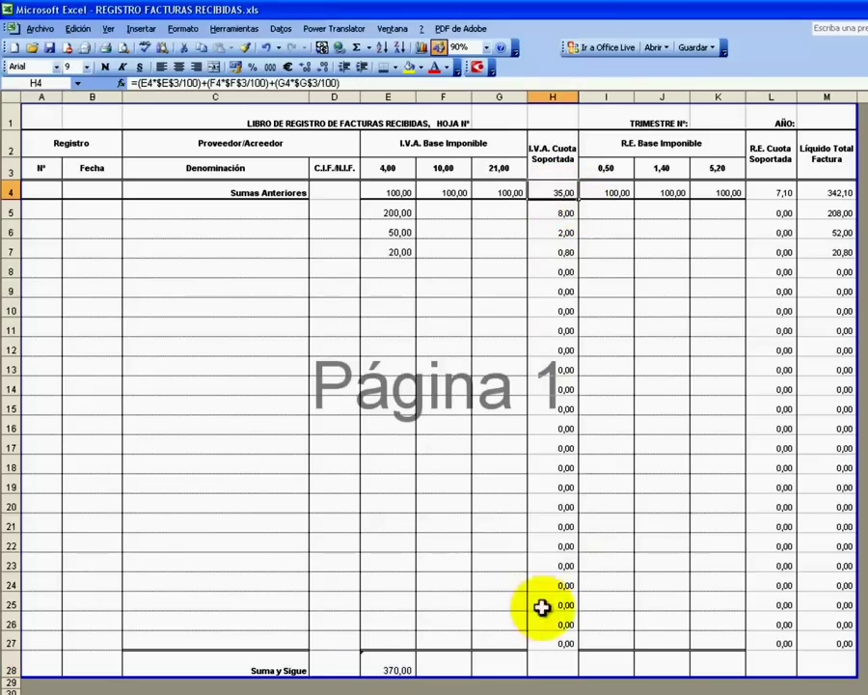
left_click(380, 671)
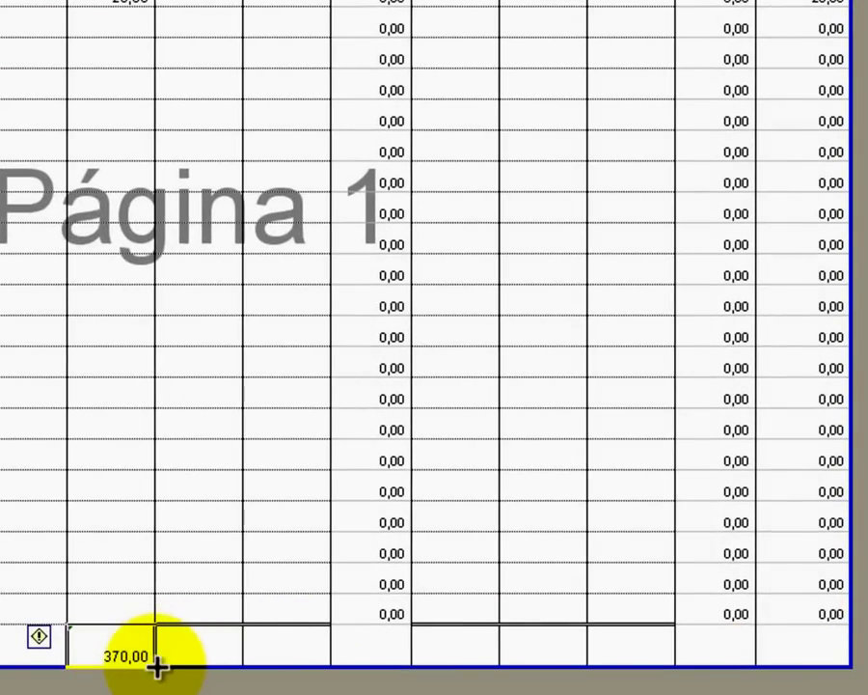
Fill the E28 total across to M28 and border row 27 from E to M.
left_click_drag(156, 668, 822, 675)
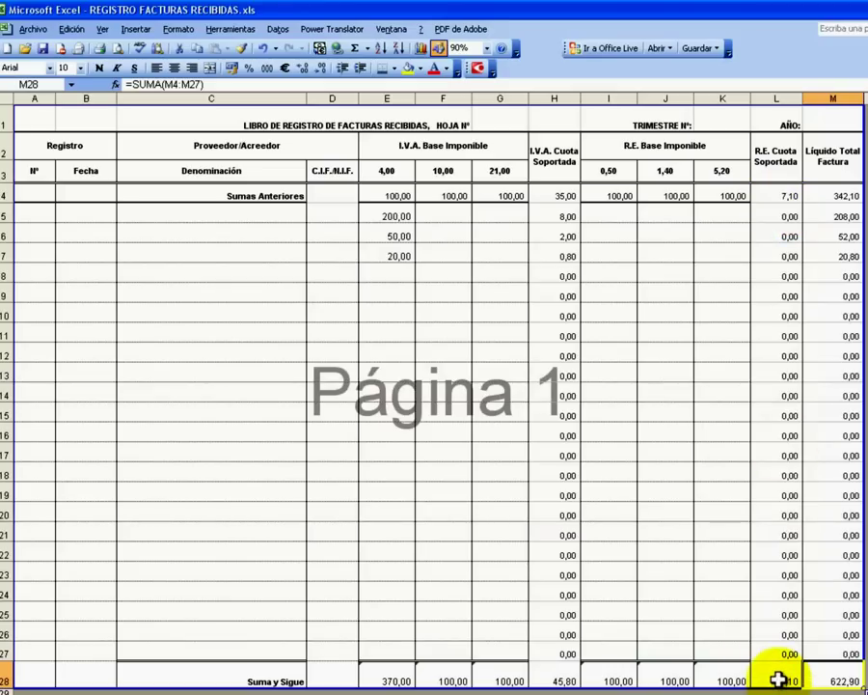
left_click(757, 587)
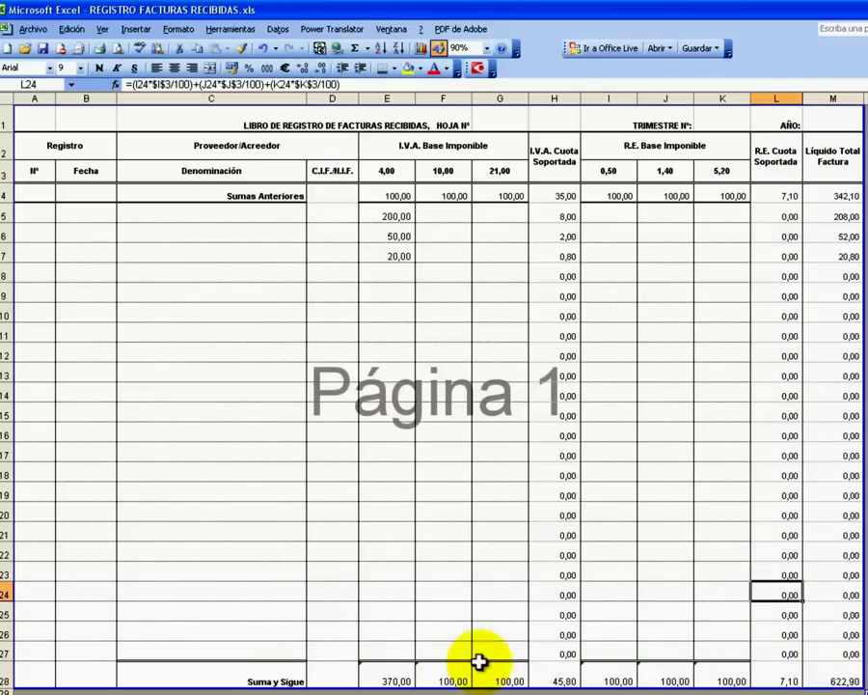
left_click_drag(392, 654, 849, 654)
left_click(383, 67)
left_click(435, 614)
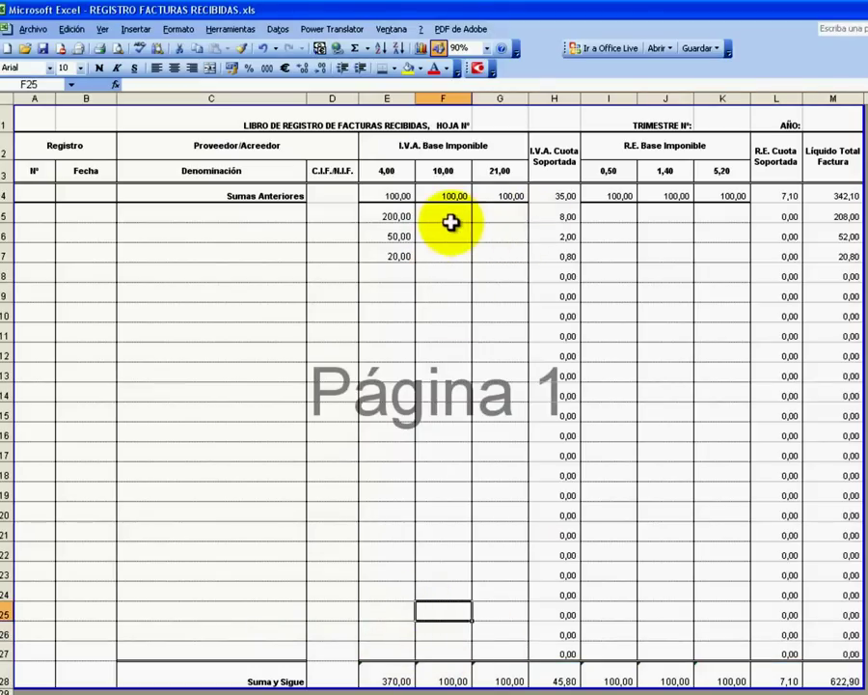
mouse_move(547, 214)
left_mouse_down()
mouse_move(558, 251)
mouse_move(816, 446)
mouse_move(827, 651)
left_mouse_up()
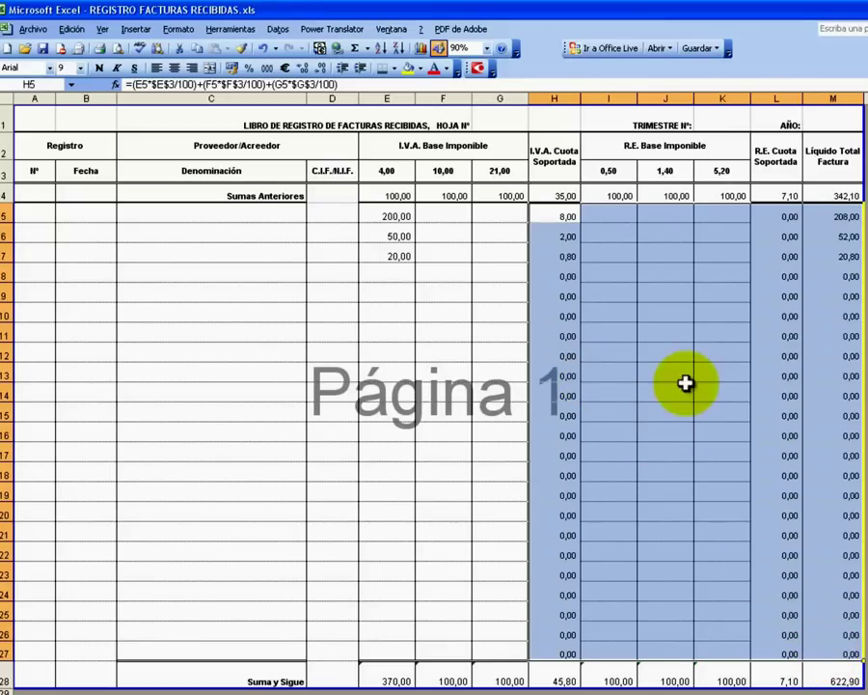
Give H5:M27 thin interior borders through Formato de celdas > Bordes.
right_click(654, 356)
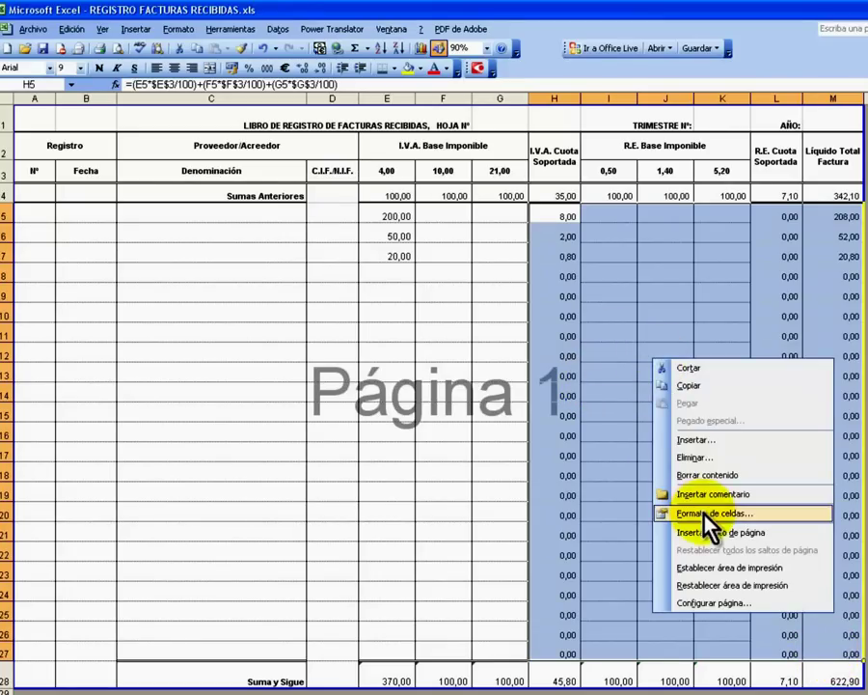
left_click(706, 513)
left_click(718, 389)
left_click(775, 451)
left_click(673, 509)
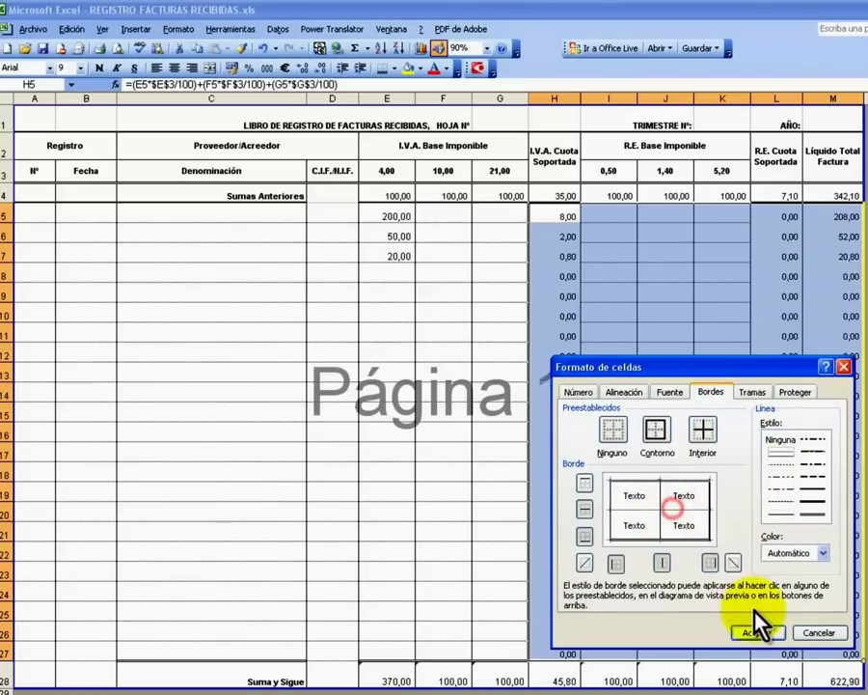
left_click(757, 632)
left_click(649, 440)
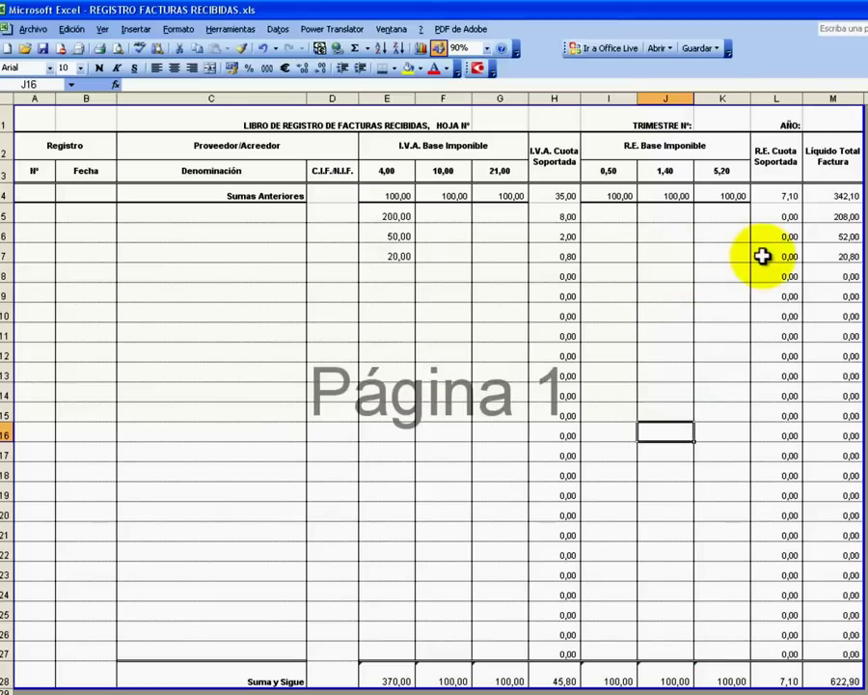
Put a thick bottom border under L4:M4.
left_click(555, 198)
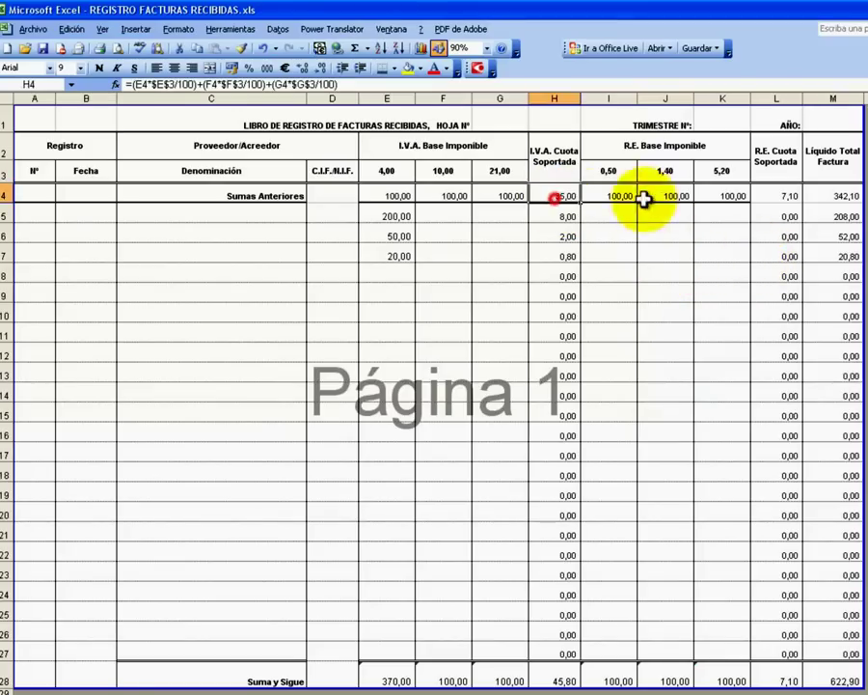
left_click(776, 196)
key("shift+Right")
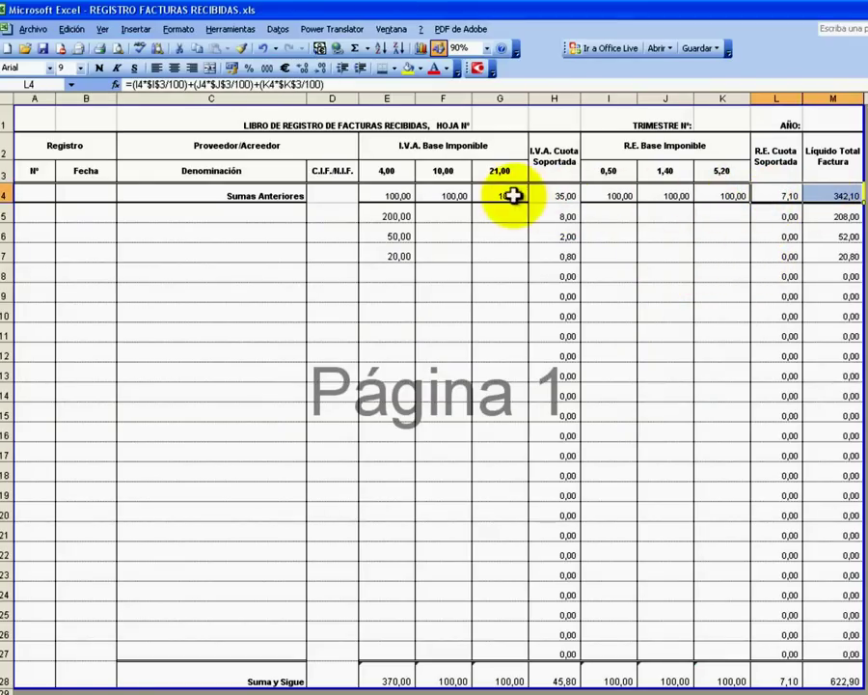
left_click(562, 196)
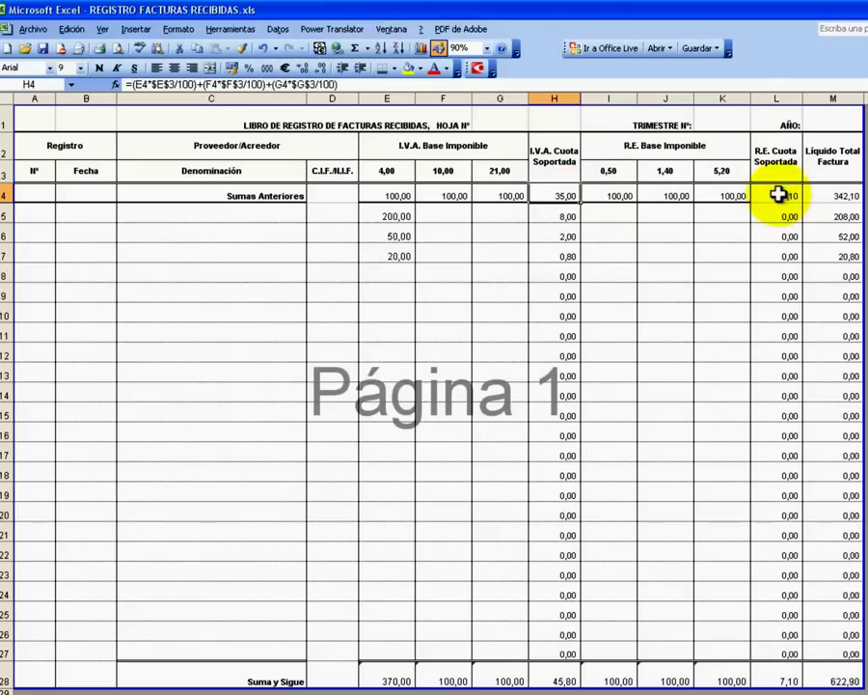
left_click_drag(779, 196, 822, 195)
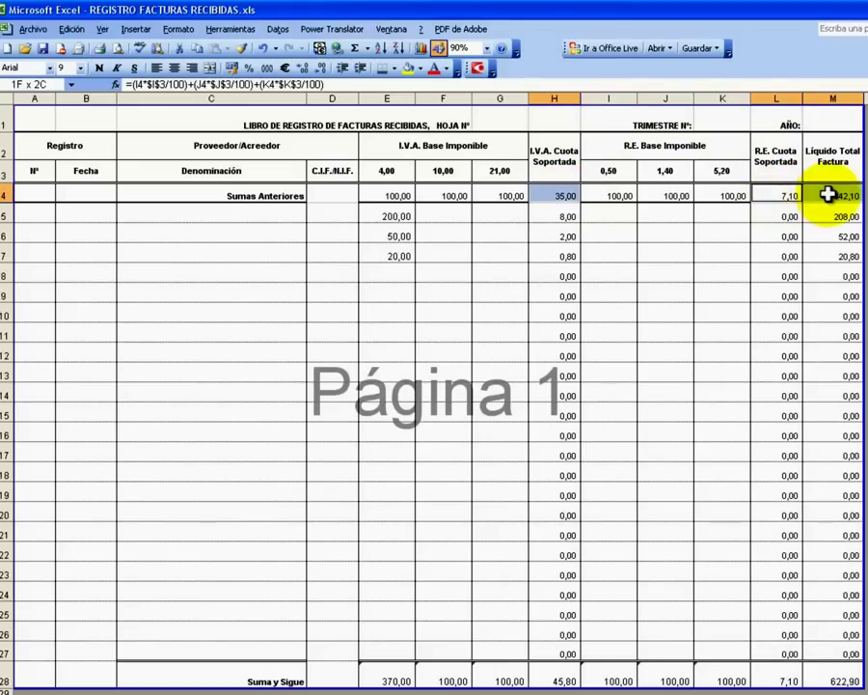
left_click(395, 69)
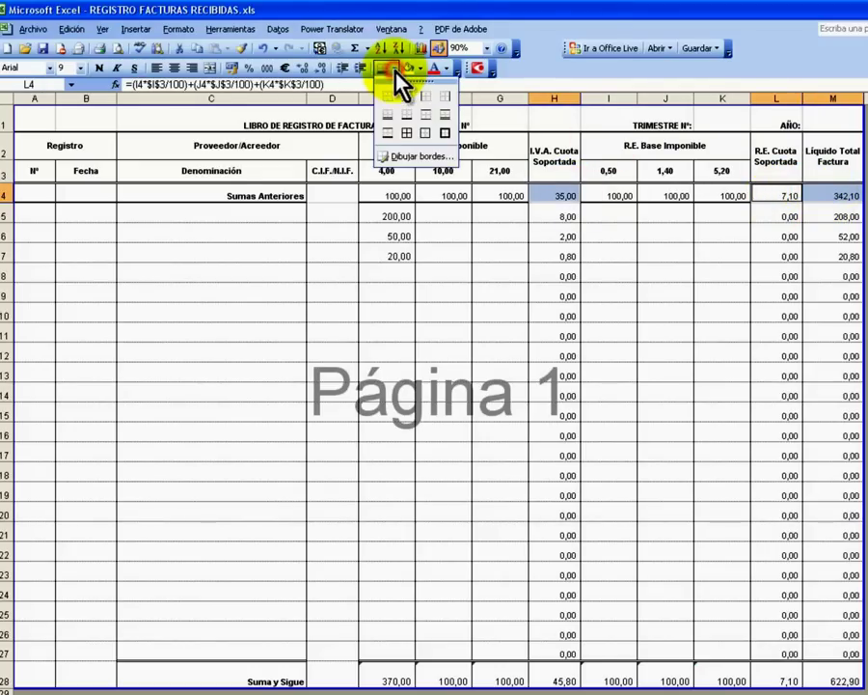
left_click(409, 115)
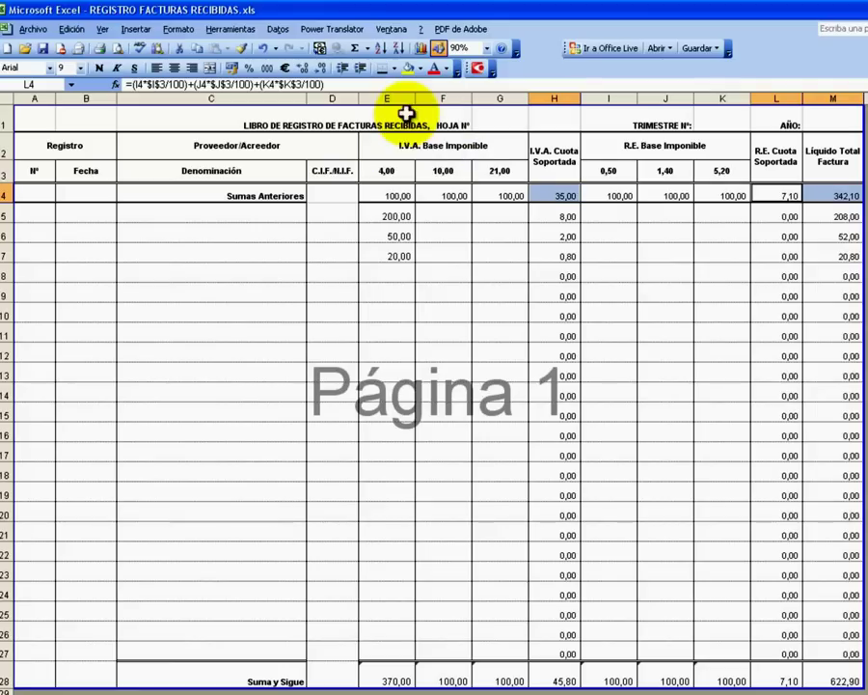
left_click(719, 330)
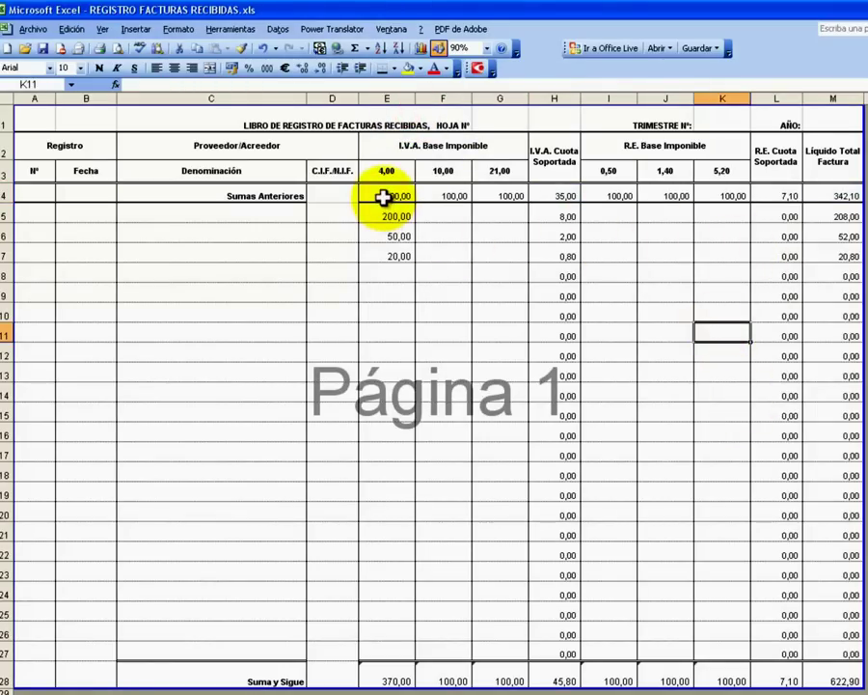
Delete the test amounts from E4:G8 and select the surcharge bases in I4:K4.
left_click_drag(383, 197, 495, 272)
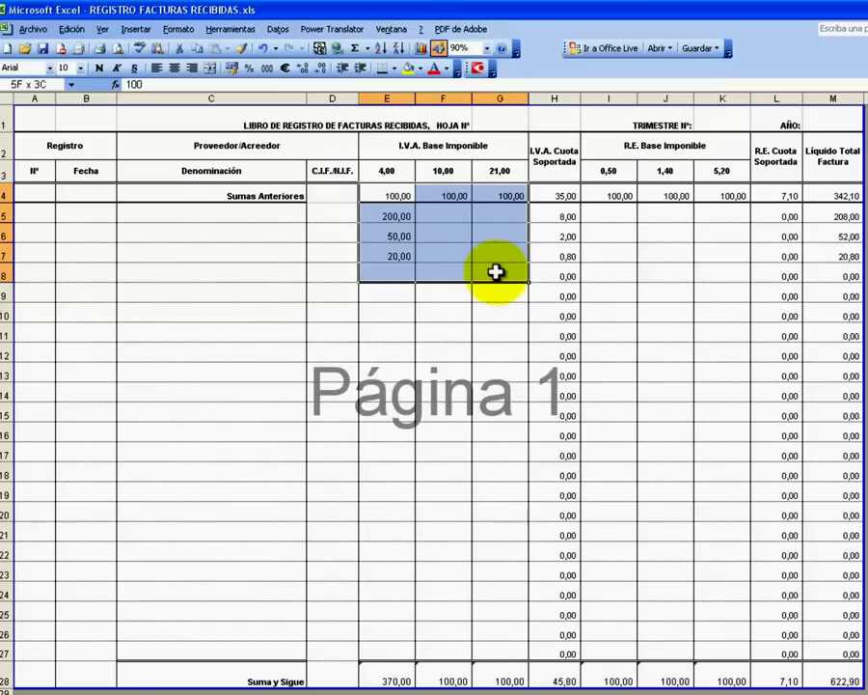
key("Delete")
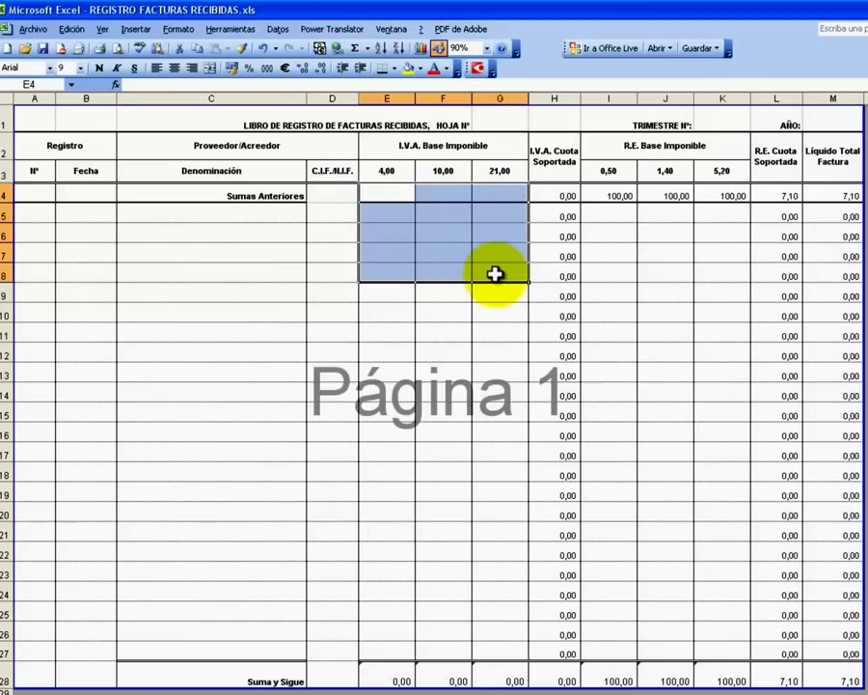
left_click_drag(610, 193, 721, 191)
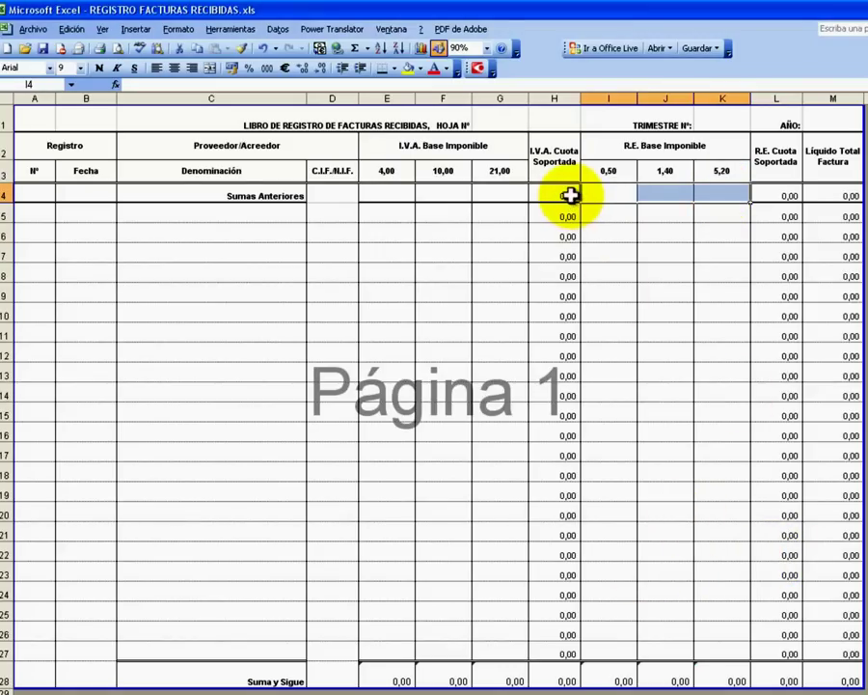
Review the H and L:M formula columns, now all reading 0,00.
left_click_drag(569, 194, 566, 657)
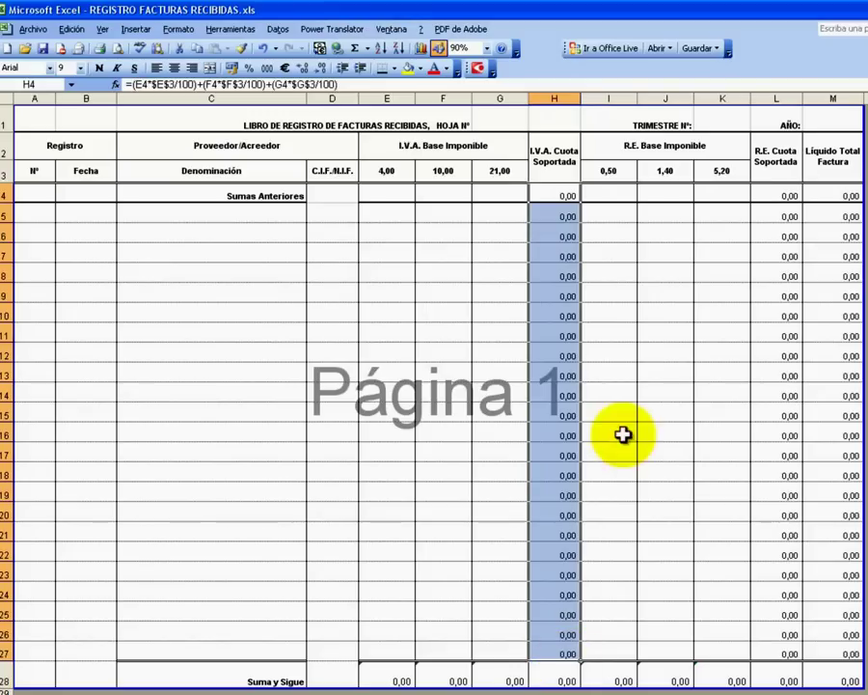
left_click(622, 435)
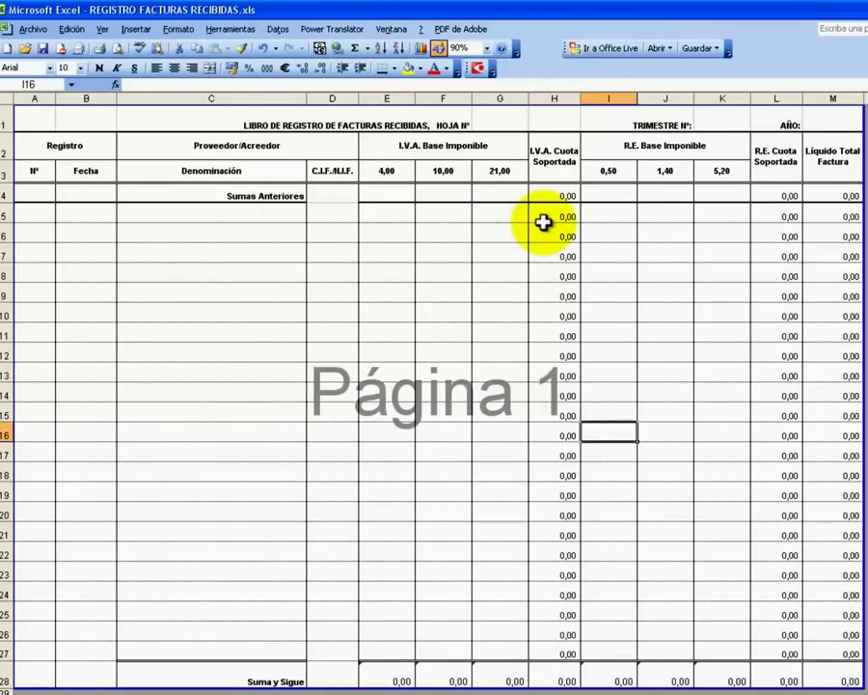
left_click_drag(559, 196, 564, 662)
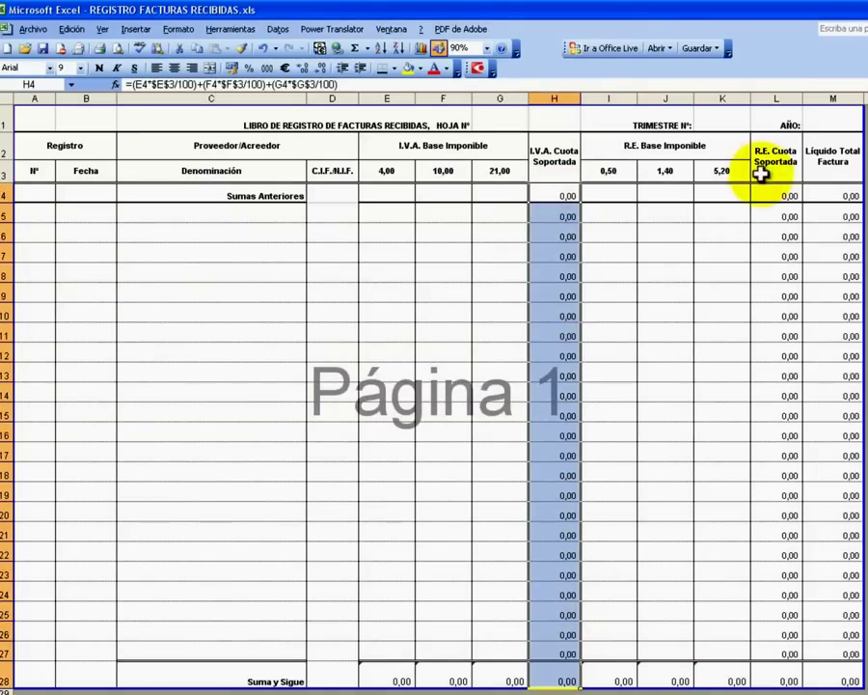
left_click_drag(783, 196, 835, 653)
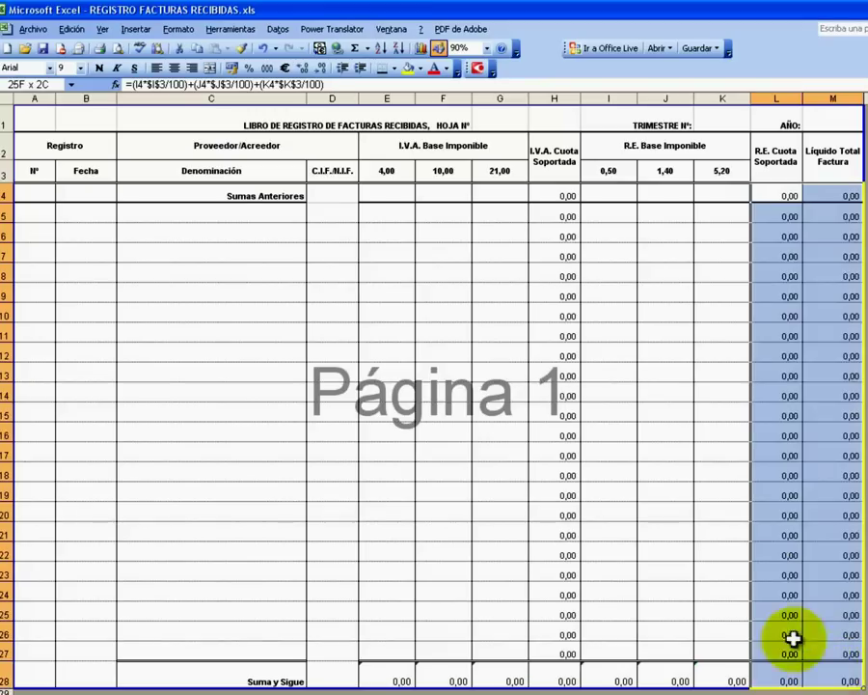
left_click(777, 575)
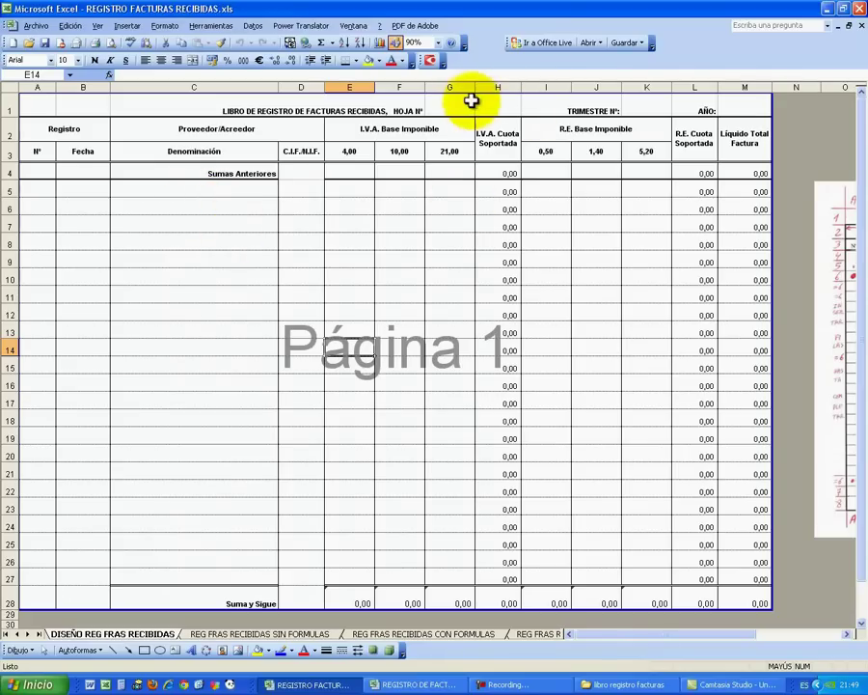
left_click(449, 104)
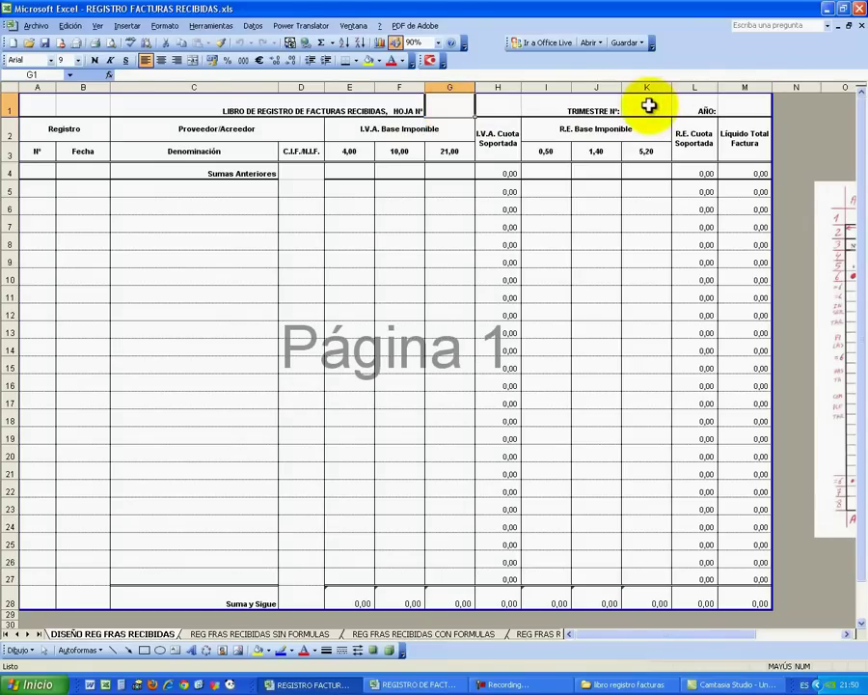
Ctrl-select the quarter and year cells, A5:G27, I5:K27, E4:G4 and I4:K4 together.
left_click(636, 111, "ctrl")
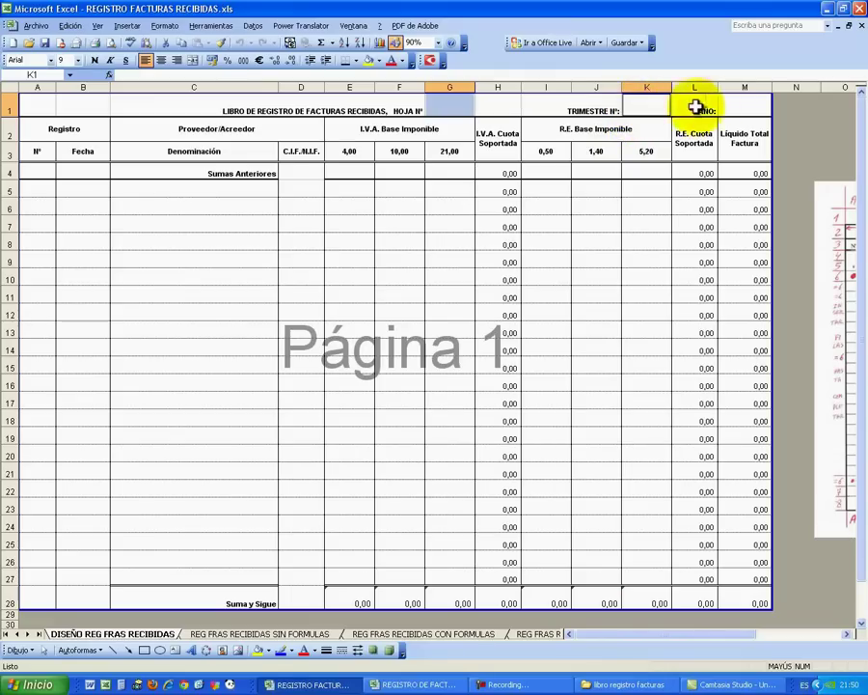
left_click(732, 107, "ctrl")
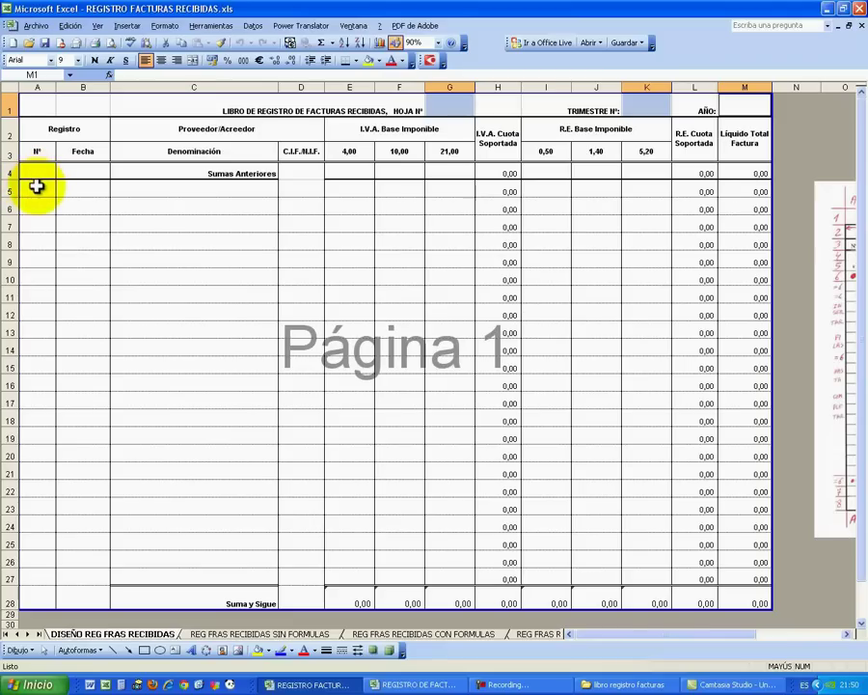
mouse_move(36, 189)
left_mouse_down()
mouse_move(471, 190)
mouse_move(461, 578)
left_mouse_up()
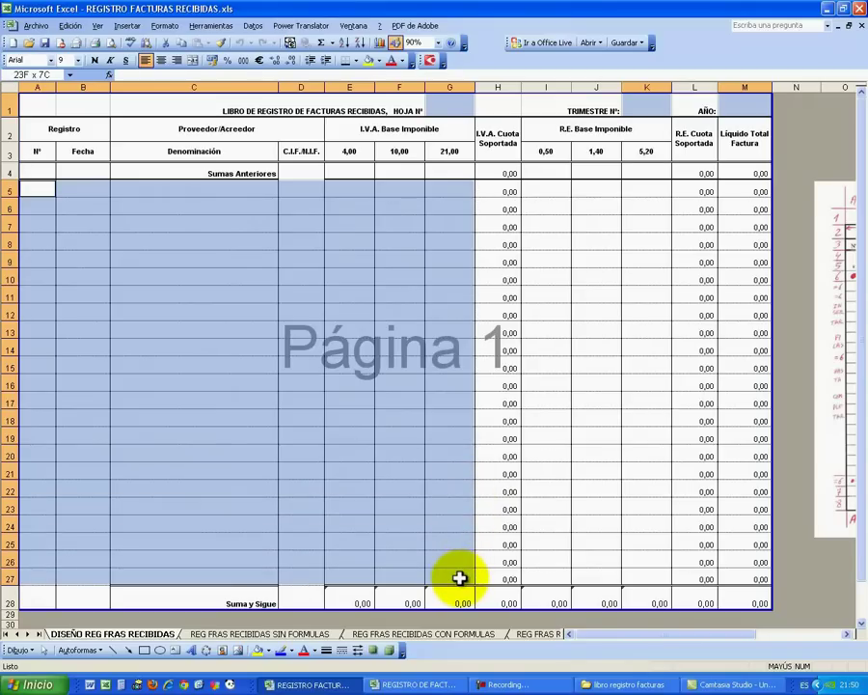
mouse_move(552, 191)
left_mouse_down()
mouse_move(599, 191)
mouse_move(630, 219)
mouse_move(646, 490)
mouse_move(640, 567)
left_mouse_up()
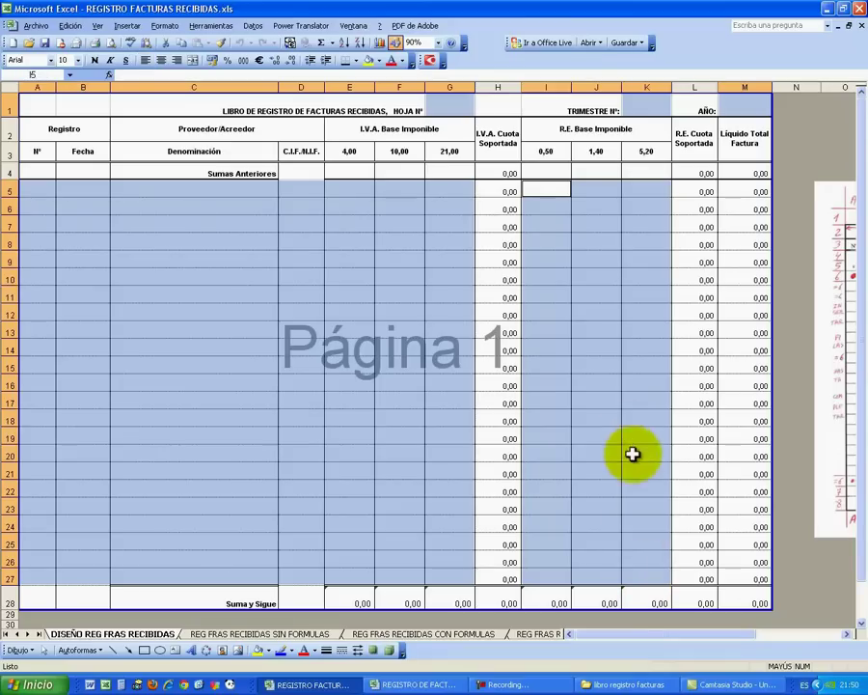
left_click_drag(351, 170, 438, 175)
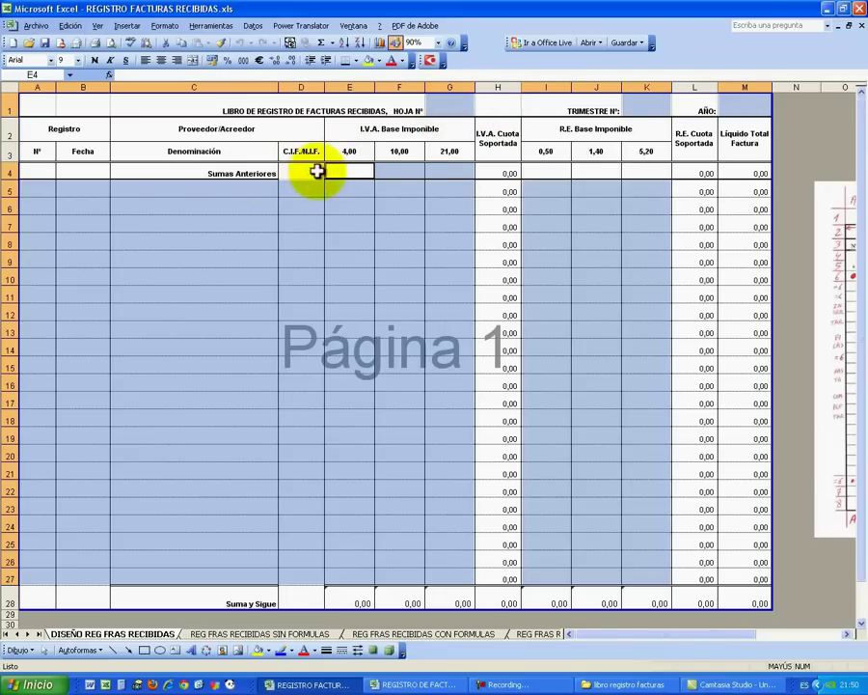
mouse_move(538, 172)
left_mouse_down()
mouse_move(602, 173)
mouse_move(545, 172)
left_mouse_up()
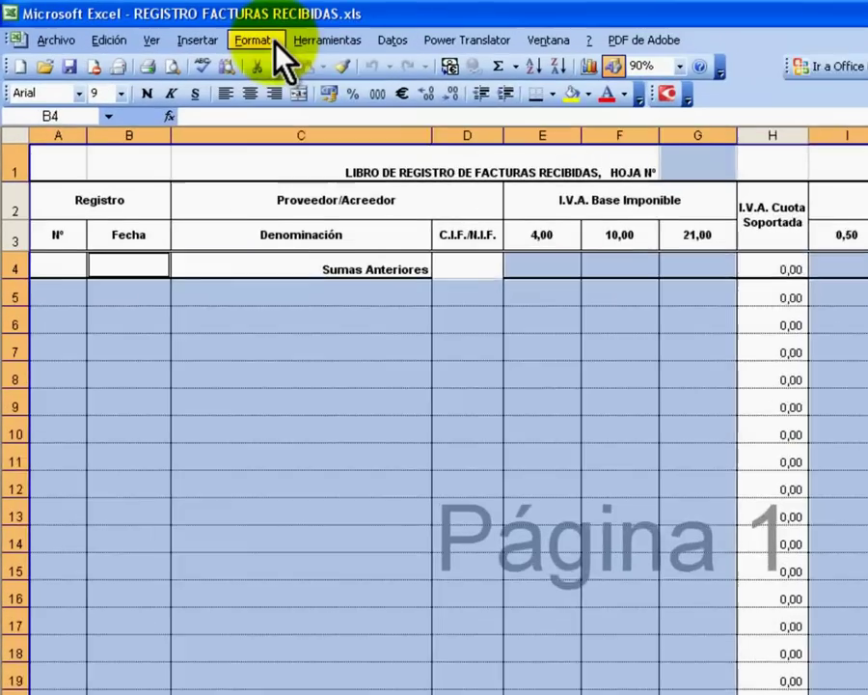
Clear Bloqueada under Formato > Celdas > Proteger for the selected entry cells.
left_click(174, 26)
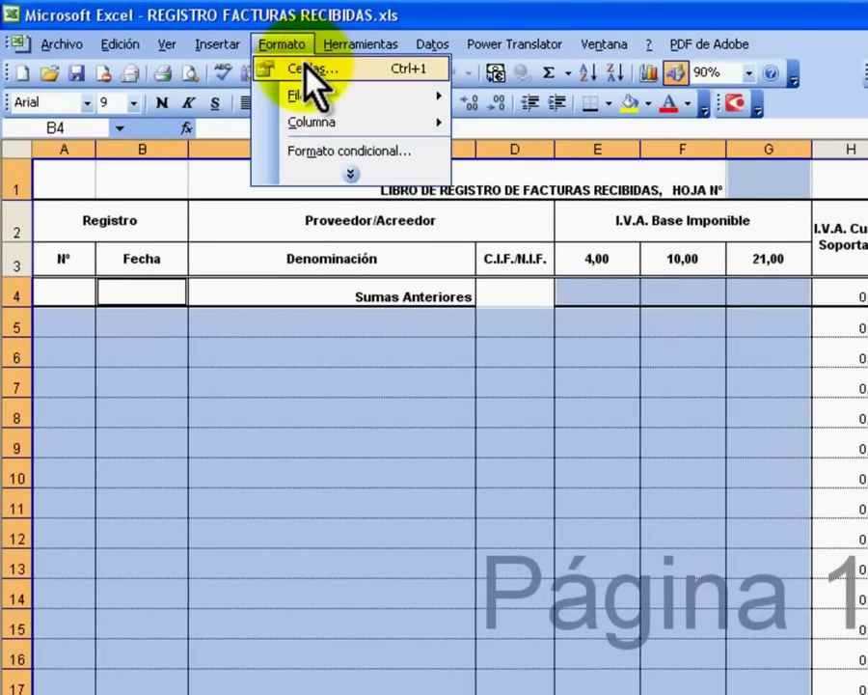
left_click(310, 70)
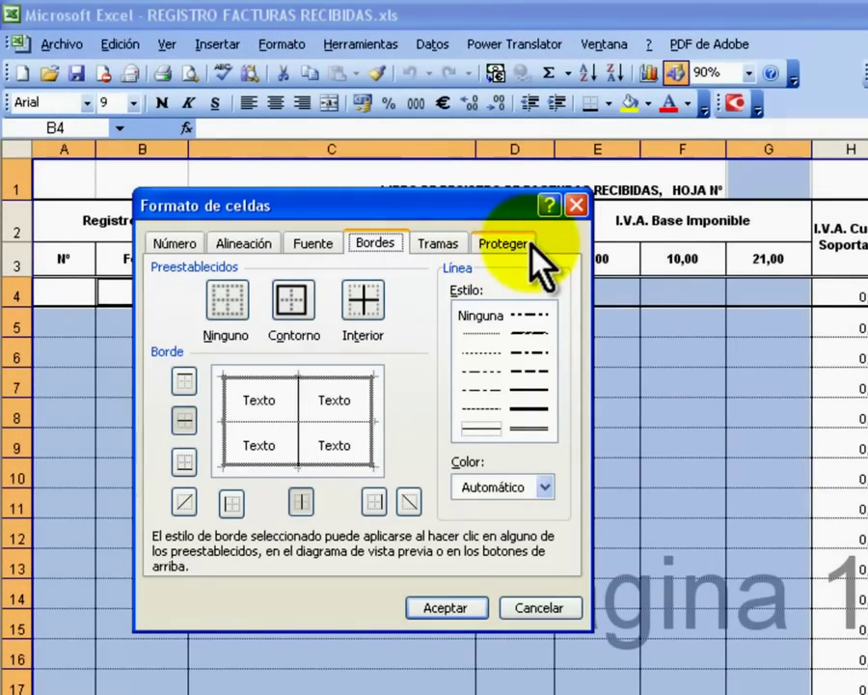
left_click(503, 244)
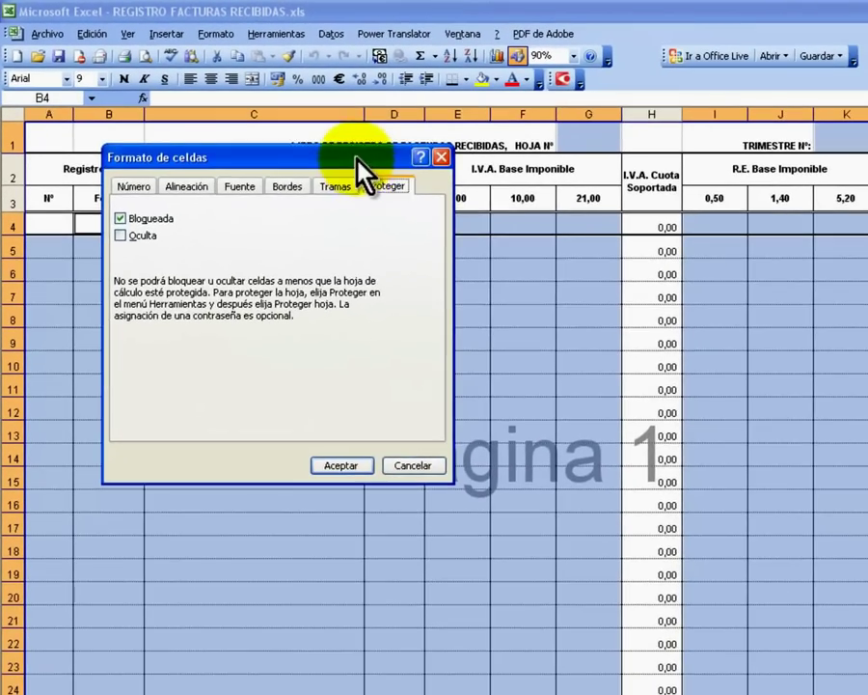
left_click_drag(362, 160, 666, 314)
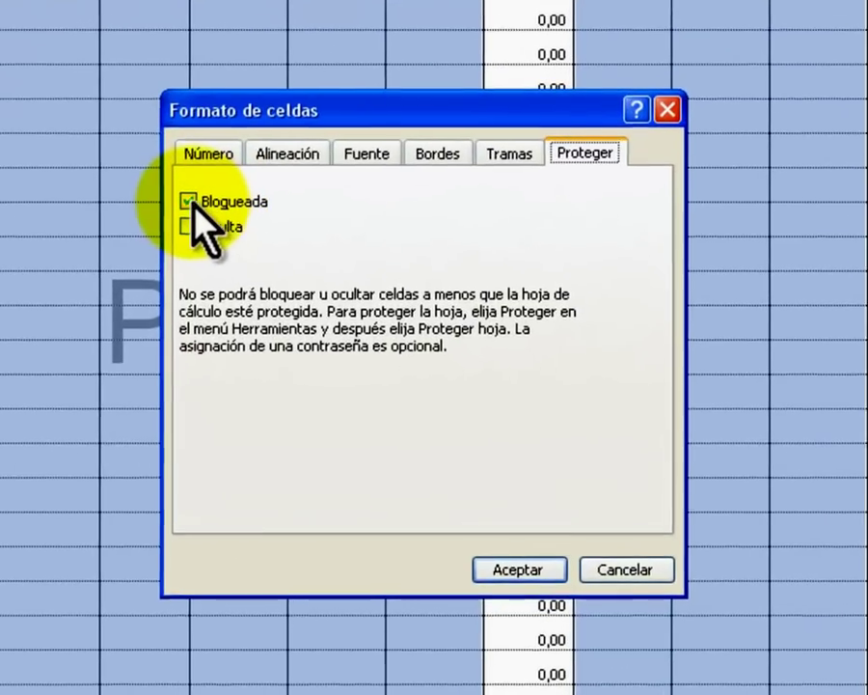
left_click(186, 199)
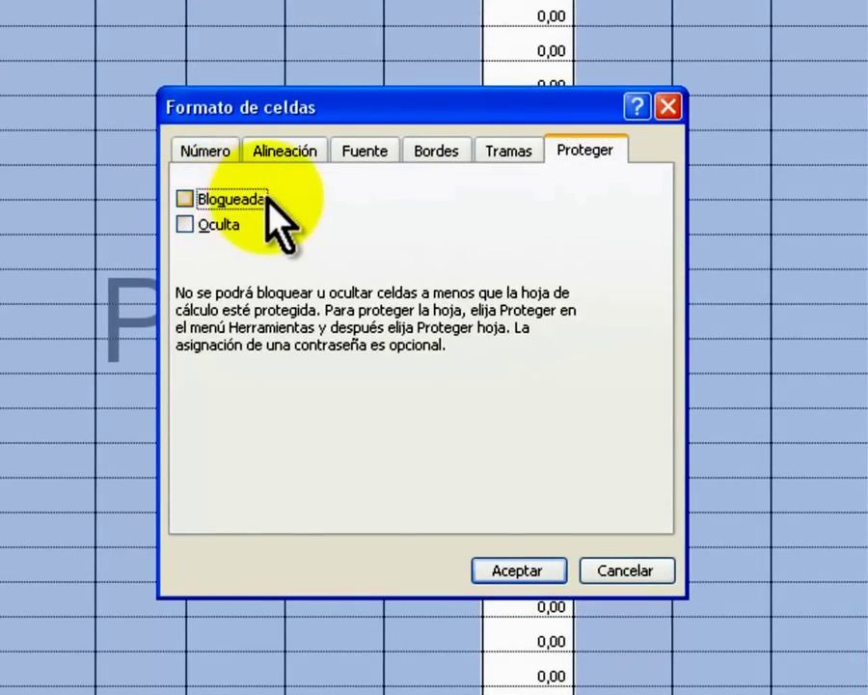
left_click(183, 199)
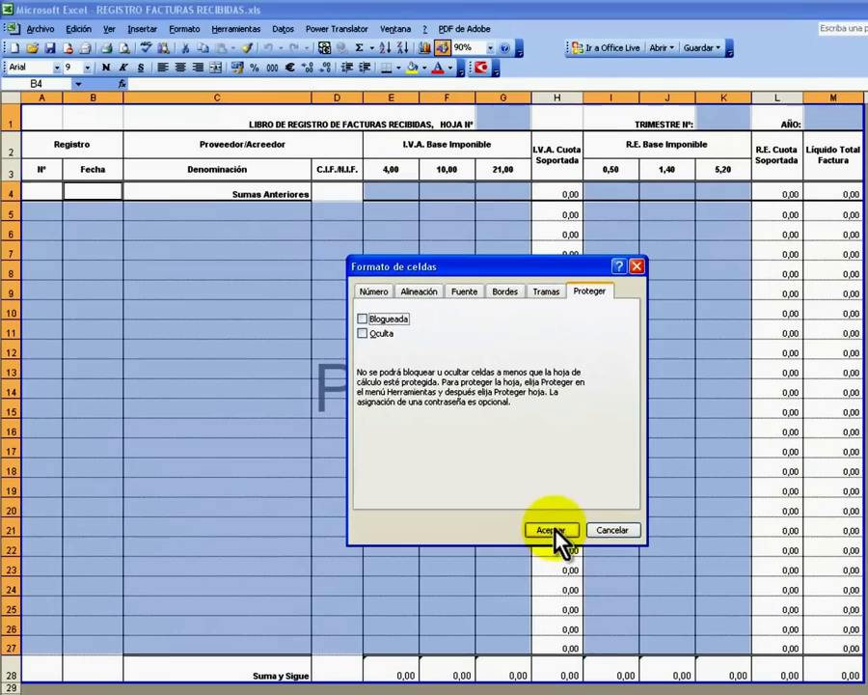
left_click(550, 527)
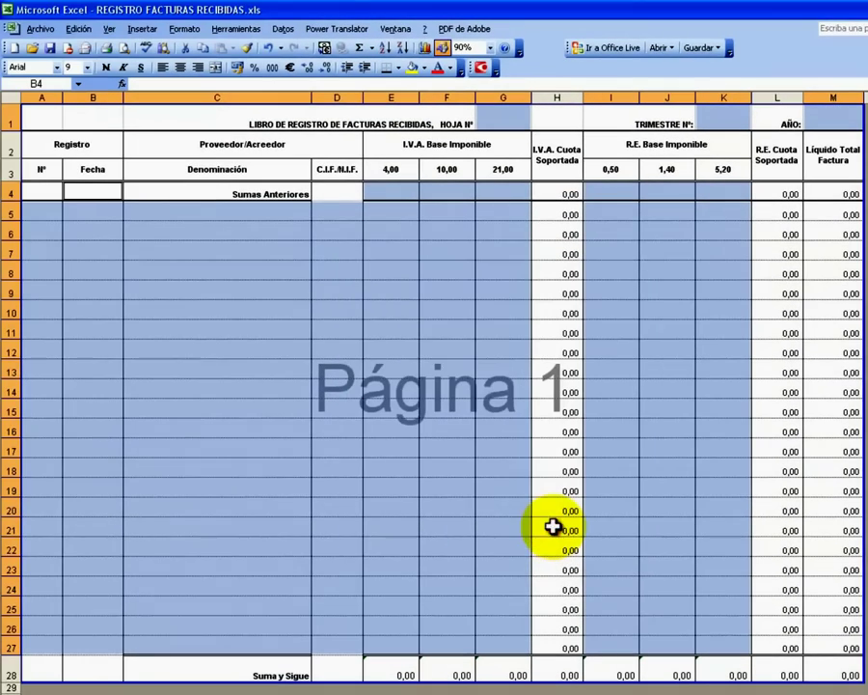
left_click(386, 343)
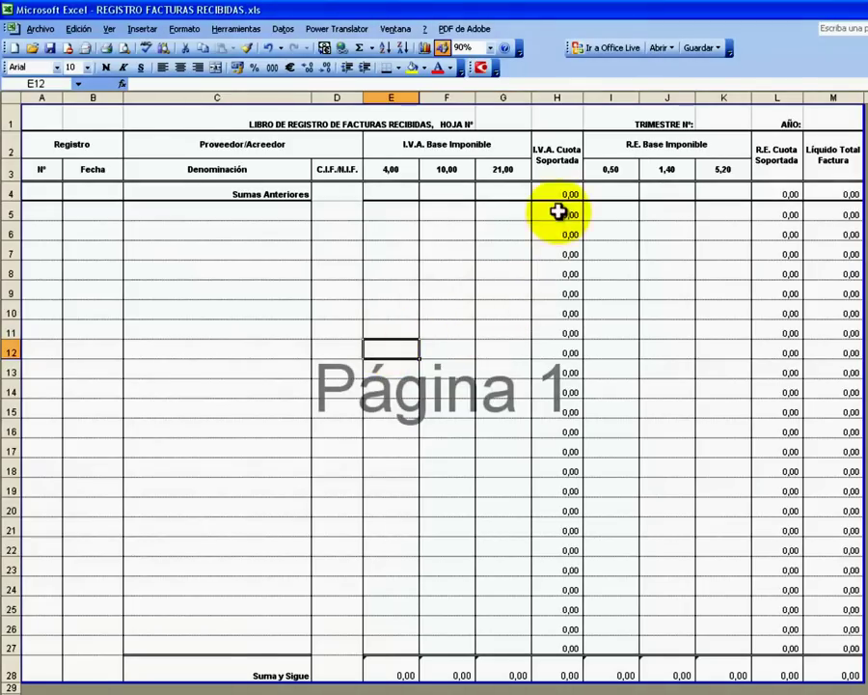
mouse_move(563, 194)
left_mouse_down()
mouse_move(592, 427)
mouse_move(562, 674)
left_mouse_up()
mouse_move(390, 667)
left_mouse_down()
mouse_move(835, 648)
mouse_move(789, 196)
left_mouse_up()
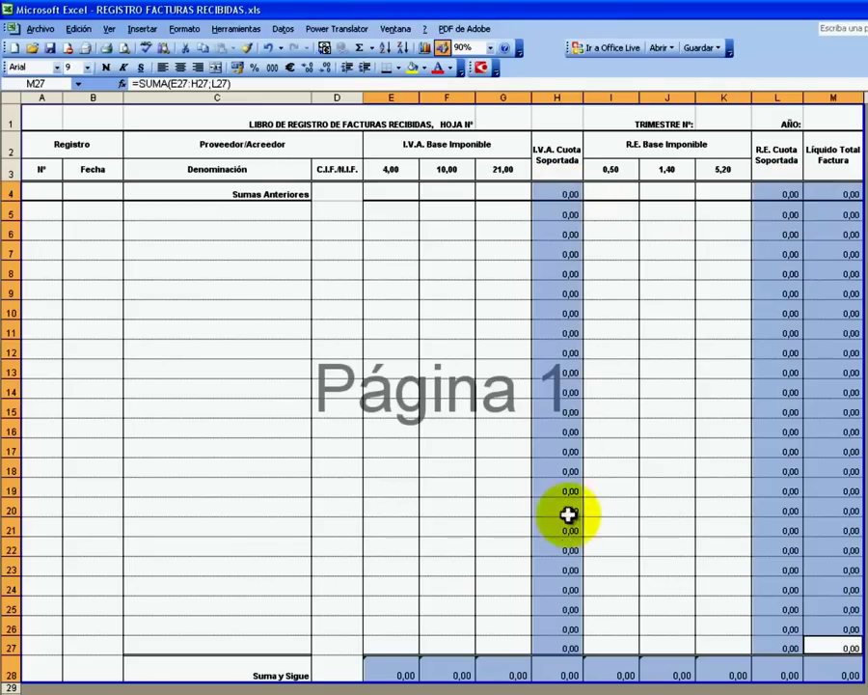
left_click(546, 213)
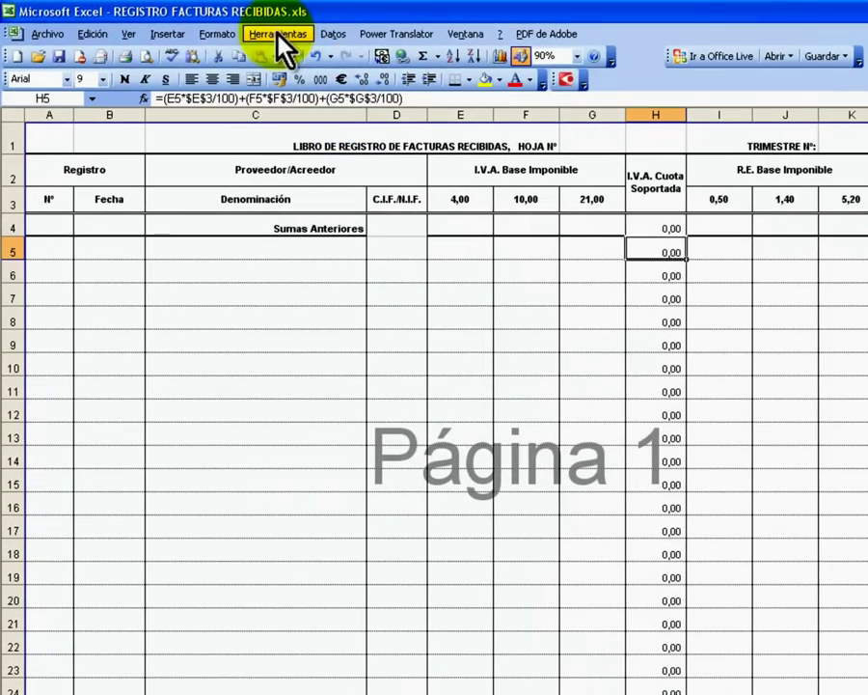
Untick Valores cero in Herramientas > Opciones > Ver so formula cells with 0,00 show blank.
left_click(277, 33)
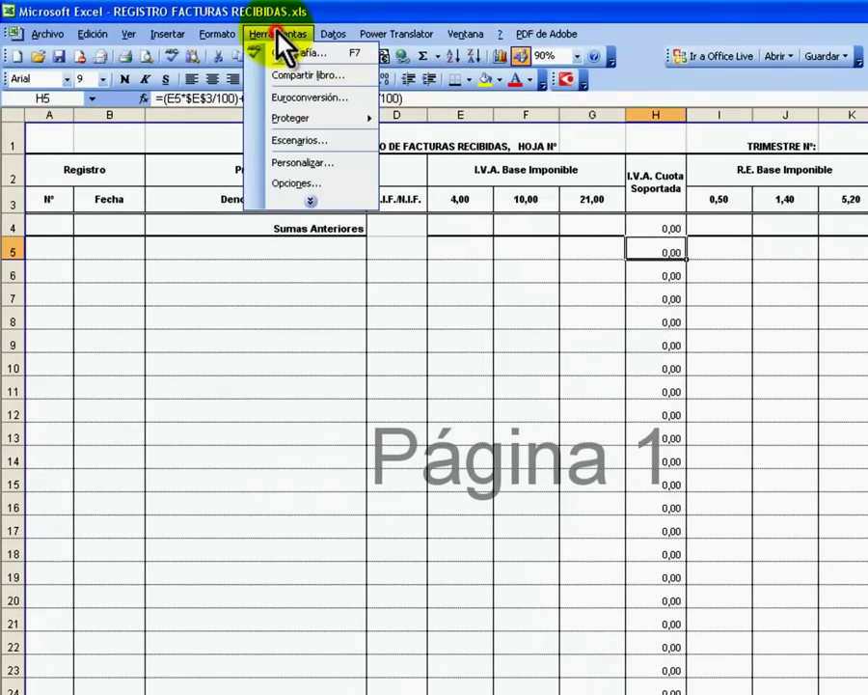
left_click(293, 182)
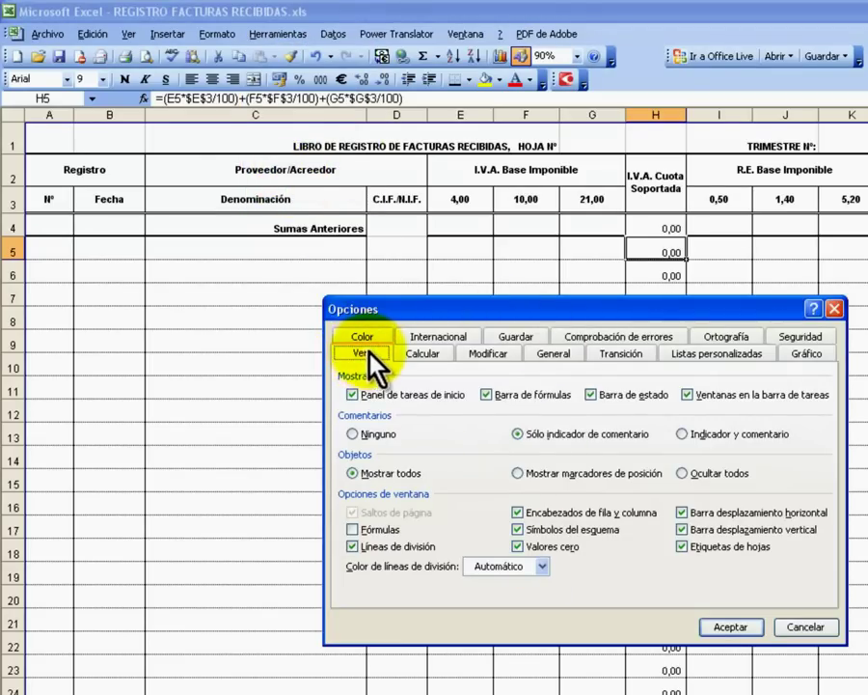
left_click_drag(492, 309, 279, 263)
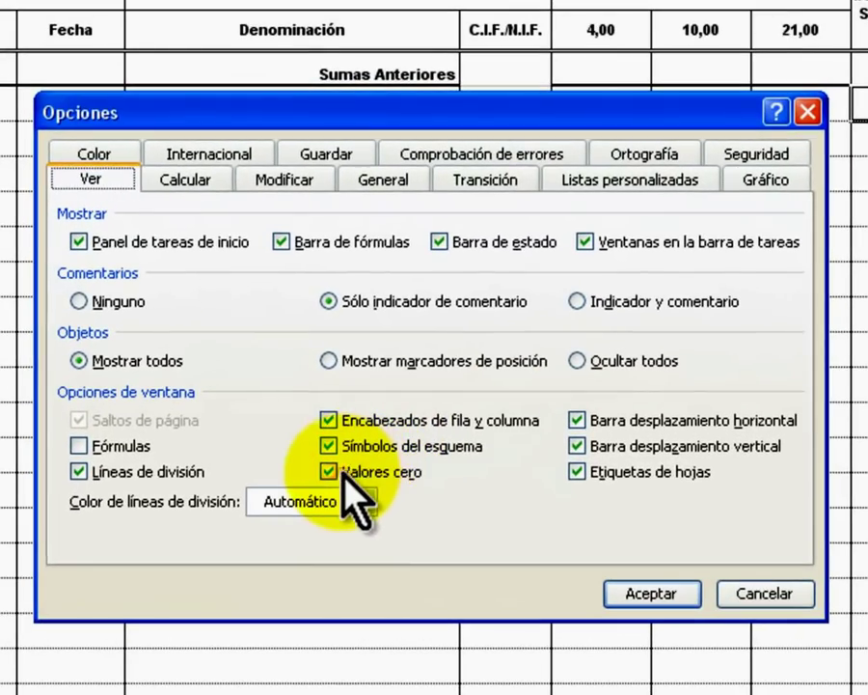
left_click(256, 406)
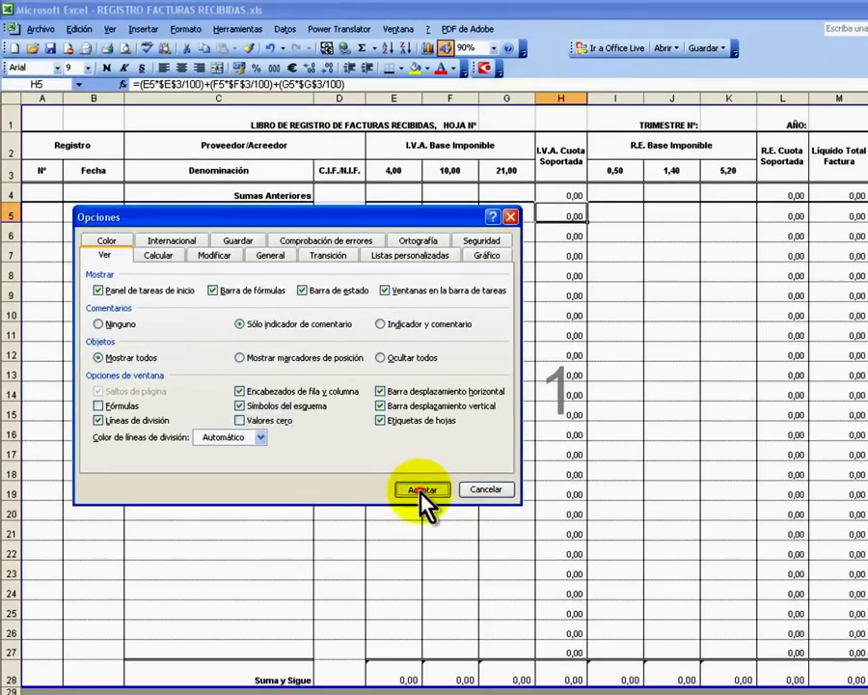
left_click(422, 490)
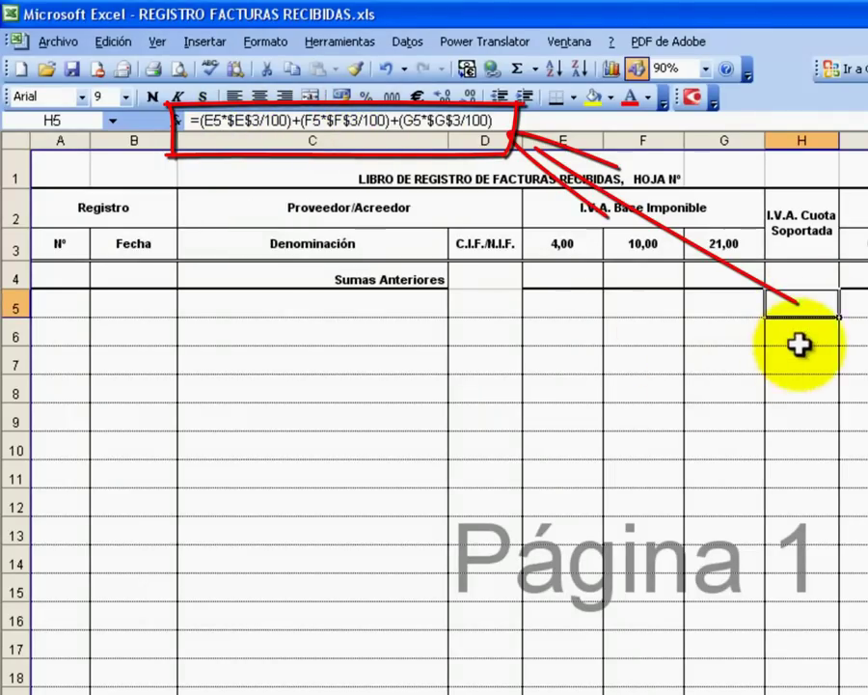
Inspect the VAT quota, surcharge, invoice total and row 28 column total formulas.
left_click(788, 335)
left_click(637, 305)
left_click(557, 378)
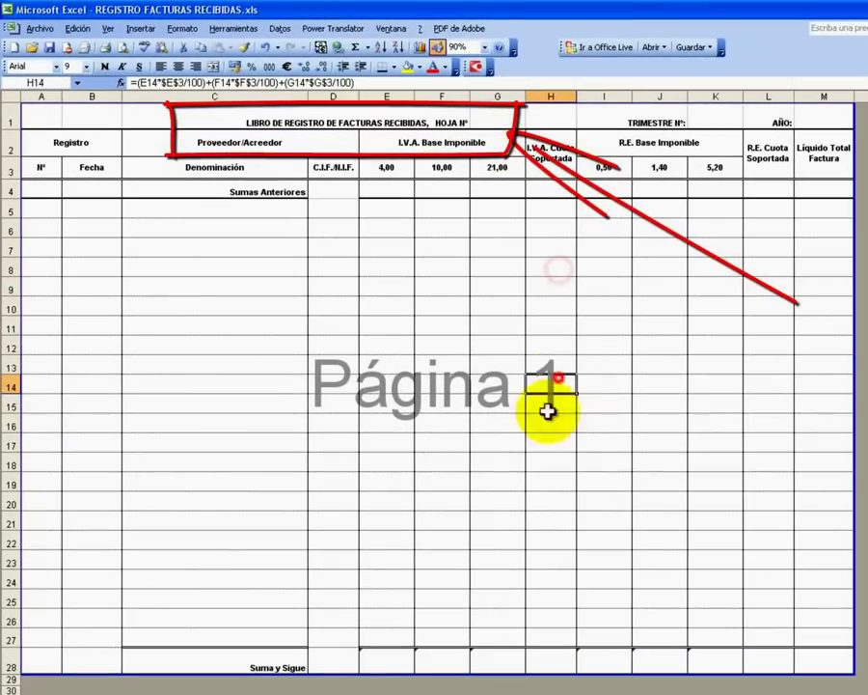
left_click(382, 660)
left_click(595, 660)
left_click(811, 653)
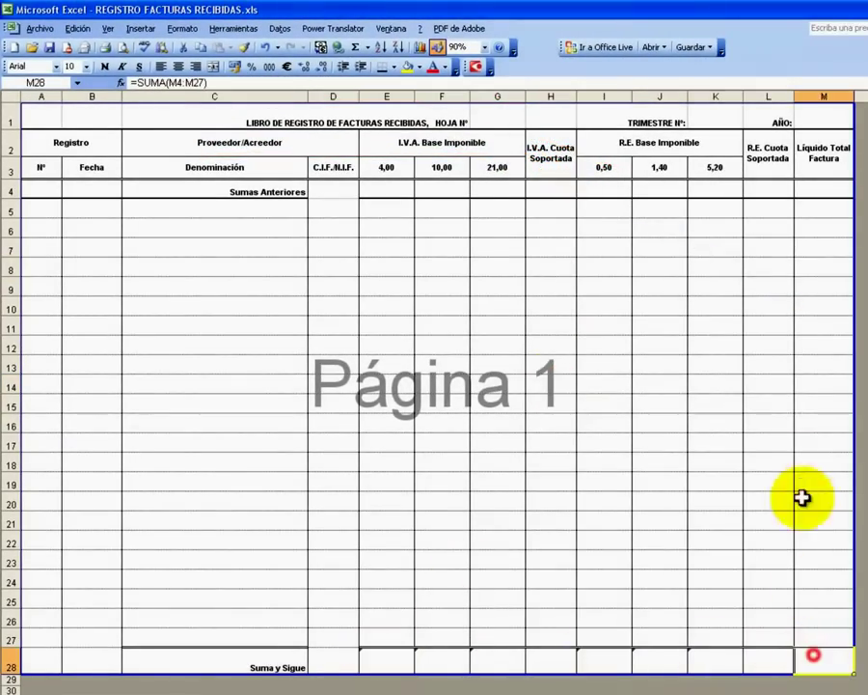
left_click(805, 462)
left_click(762, 232)
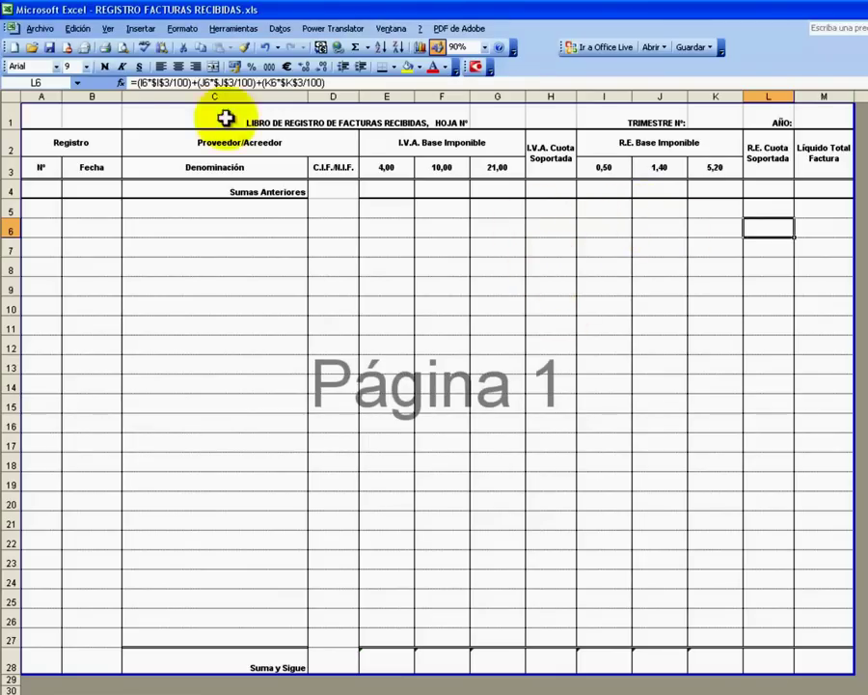
Show zero values again by ticking Valores cero in the Ver options.
left_click(230, 29)
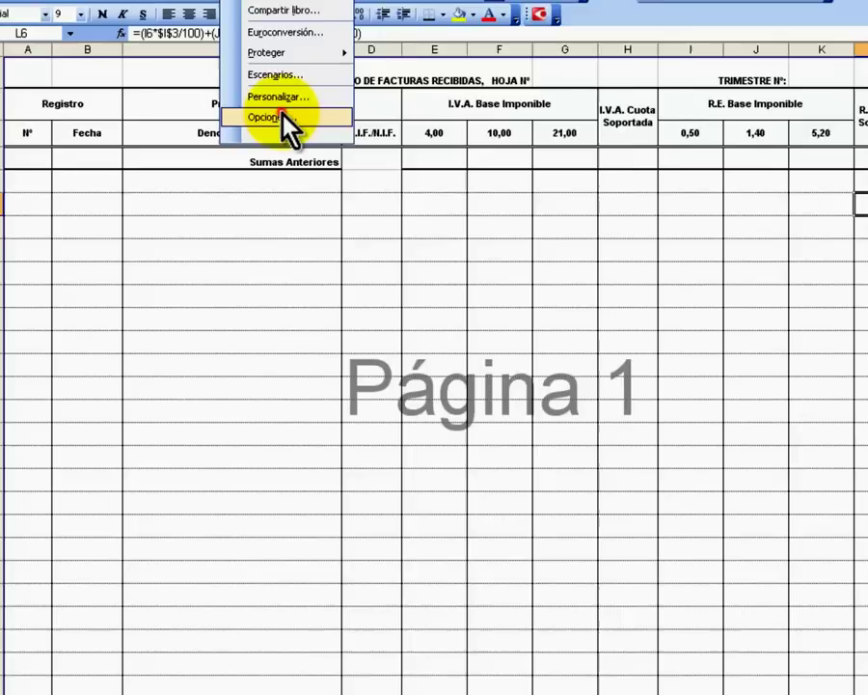
left_click(268, 117)
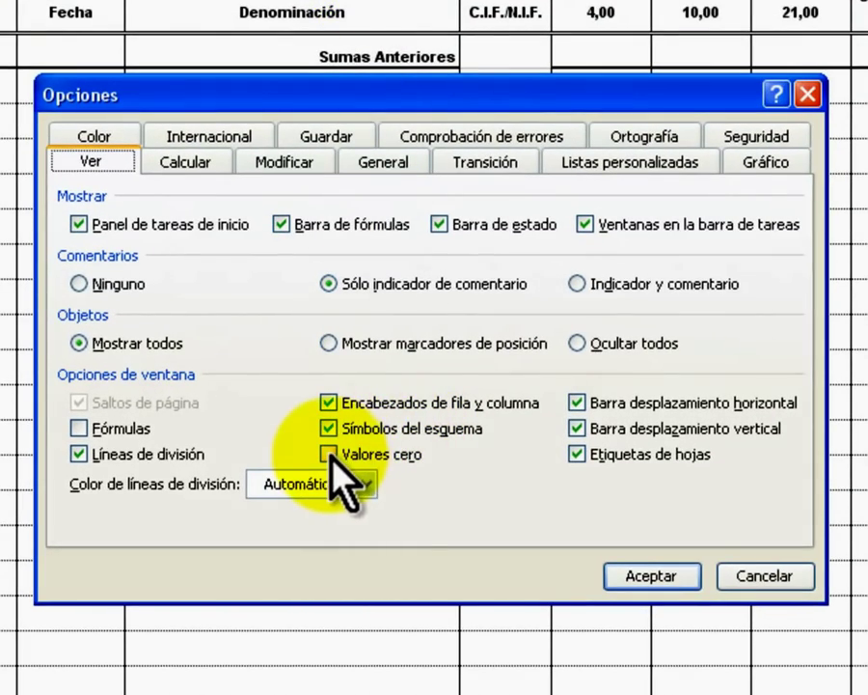
left_click(329, 454)
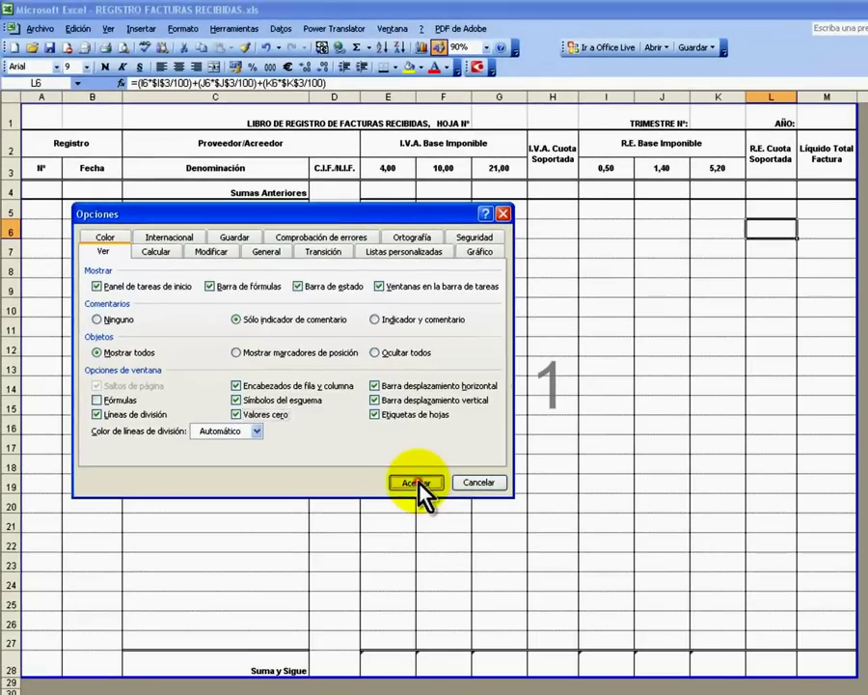
left_click(526, 529)
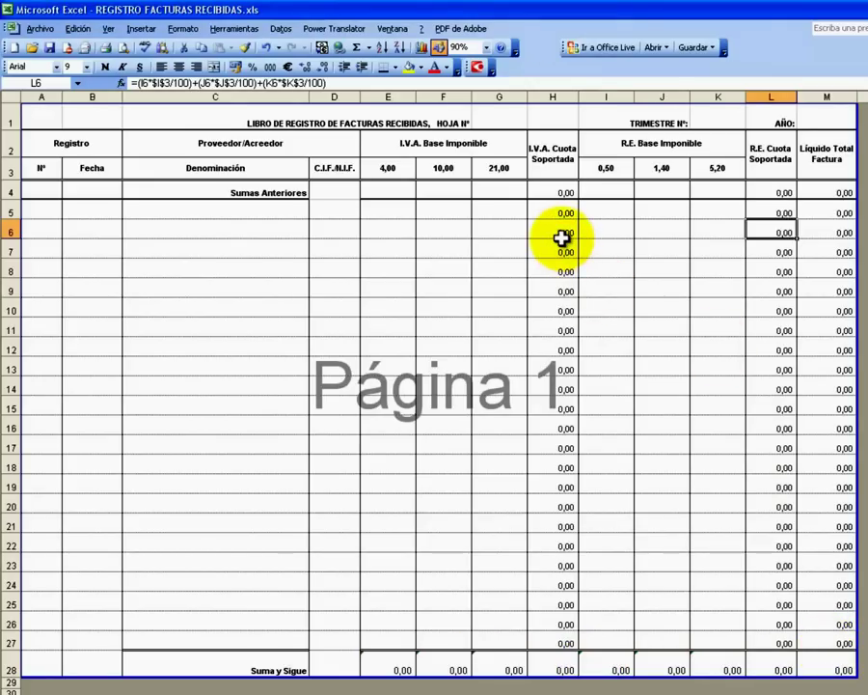
Hide zero values once more by unticking Valores cero and accepting.
left_click(234, 28)
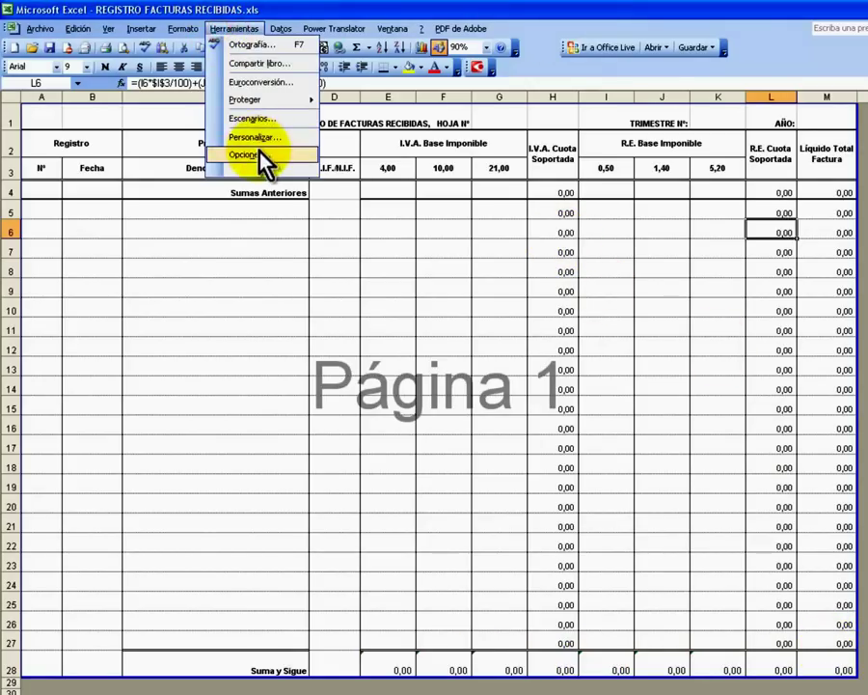
left_click(246, 155)
left_click(257, 415)
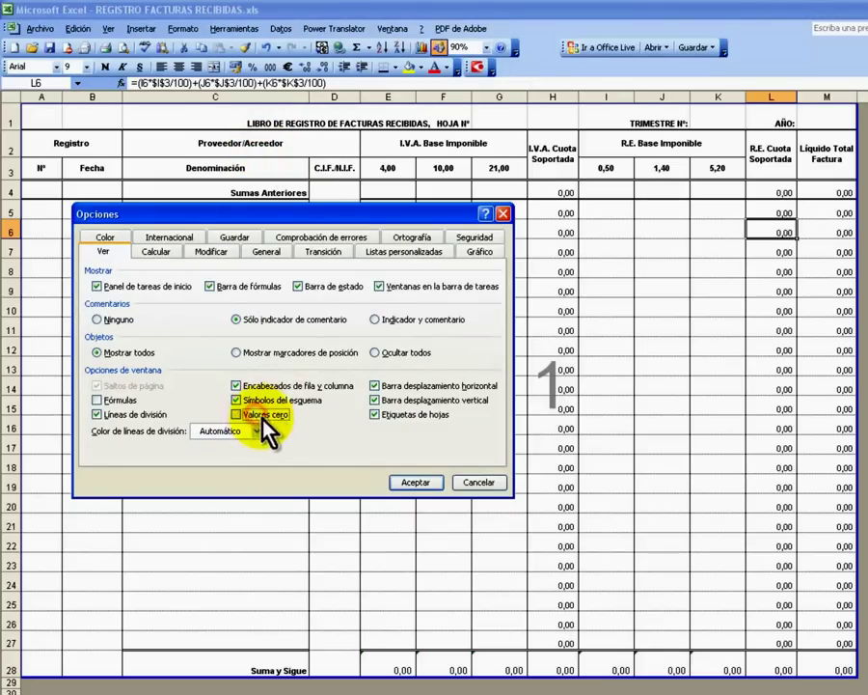
left_click(413, 482)
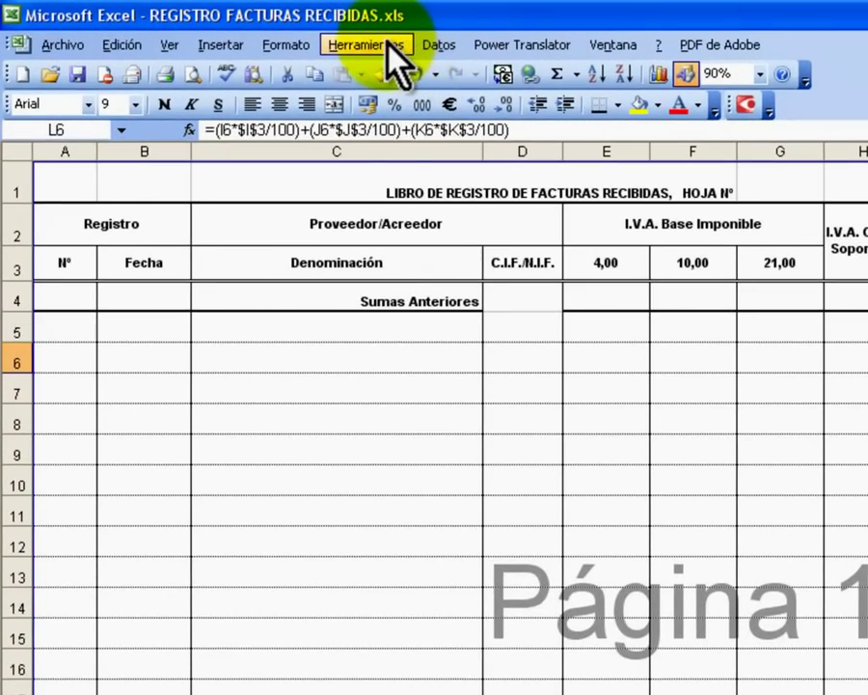
Protect the sheet via Herramientas > Proteger > Proteger hoja with default options and no password.
left_click(391, 43)
mouse_move(413, 157)
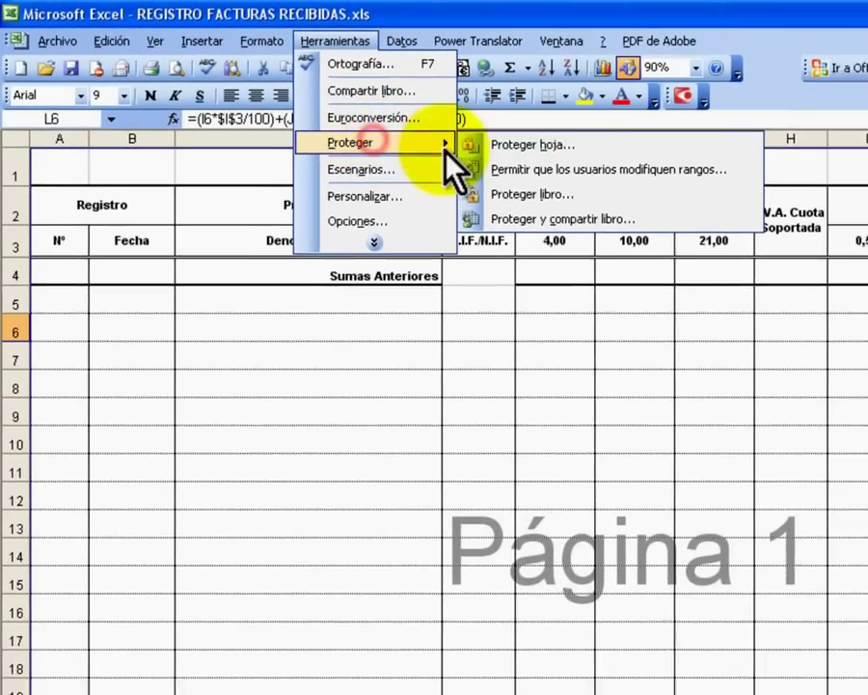
left_click(559, 157)
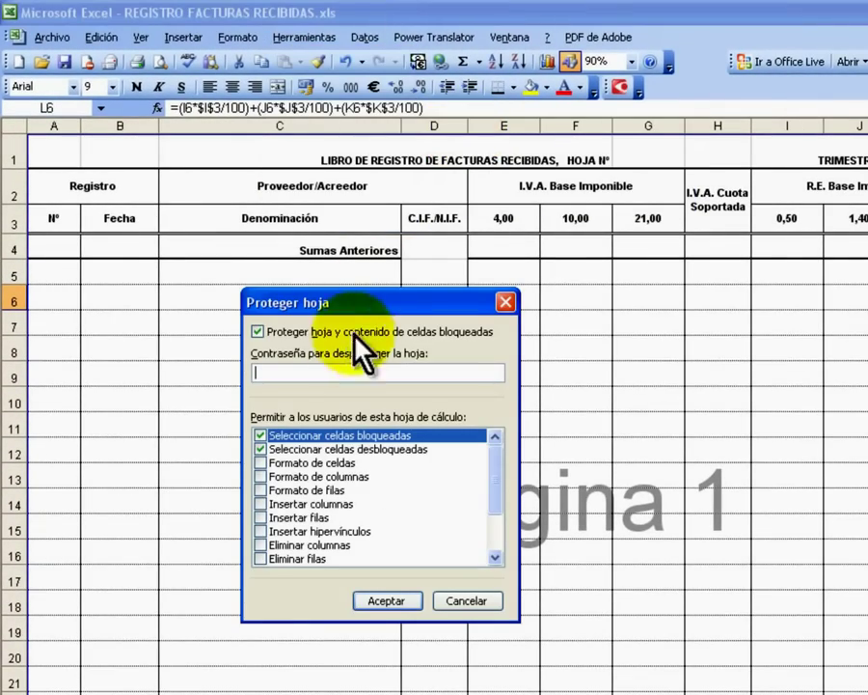
left_click(396, 603)
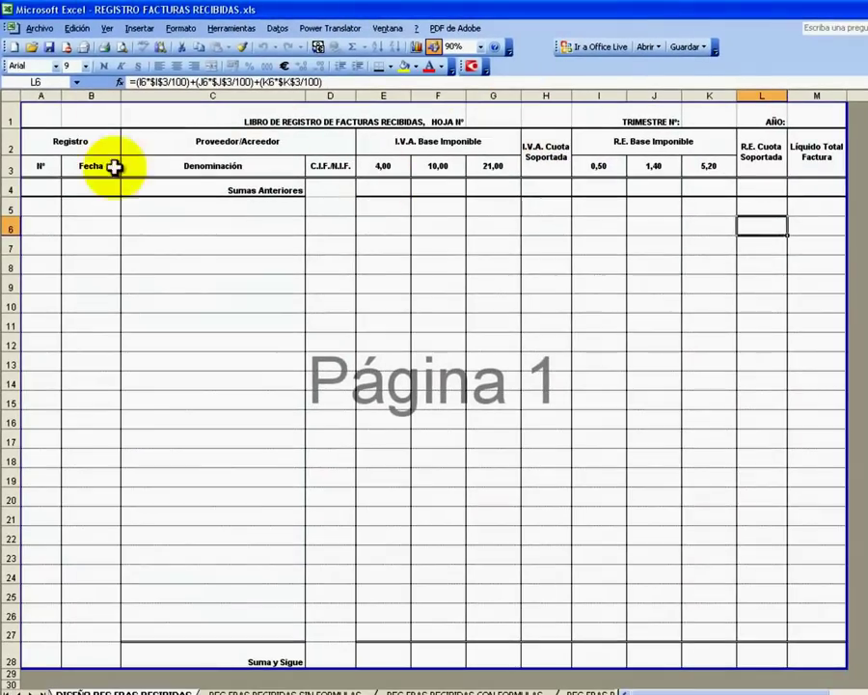
left_click(382, 168)
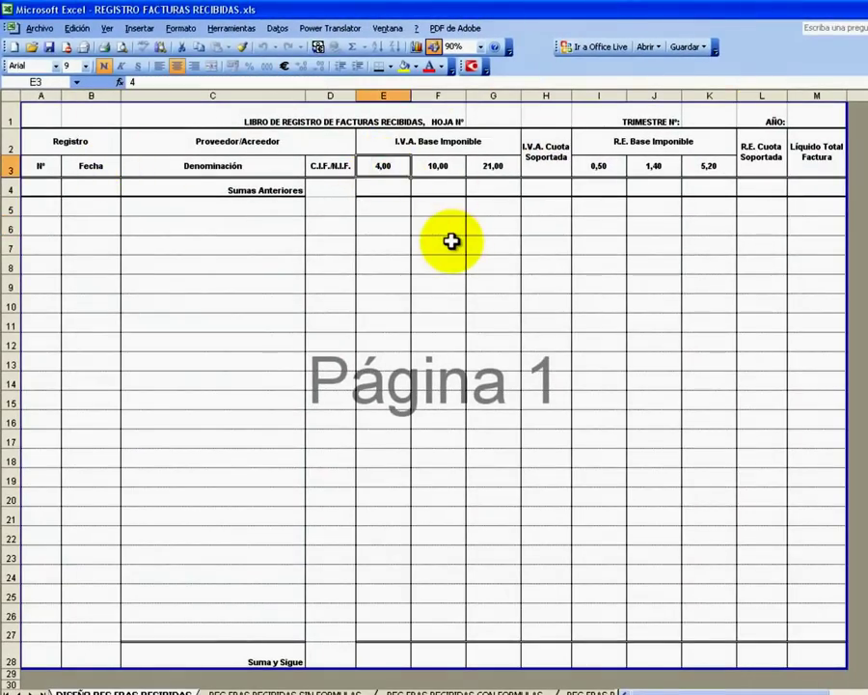
key("Delete")
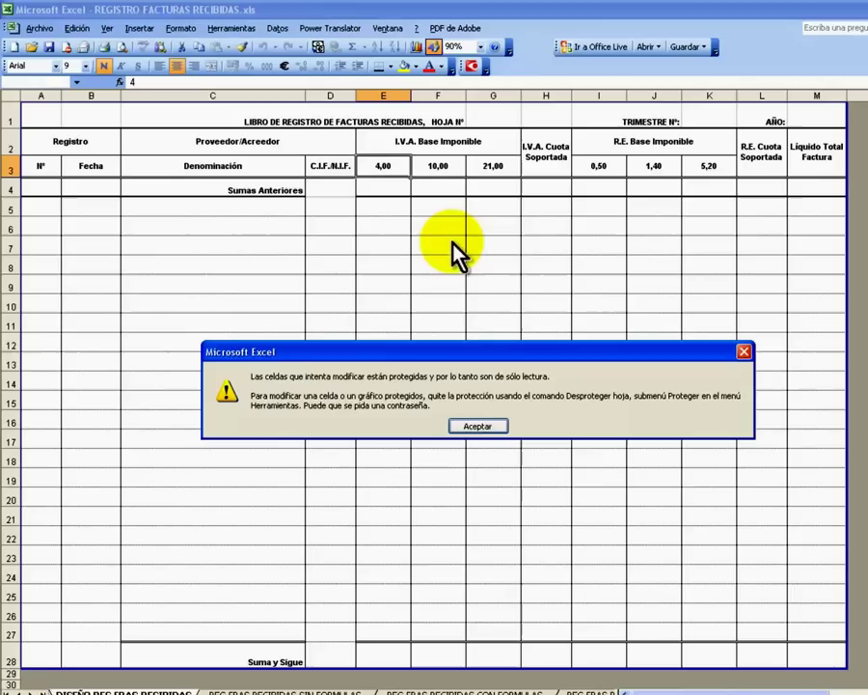
key("Return")
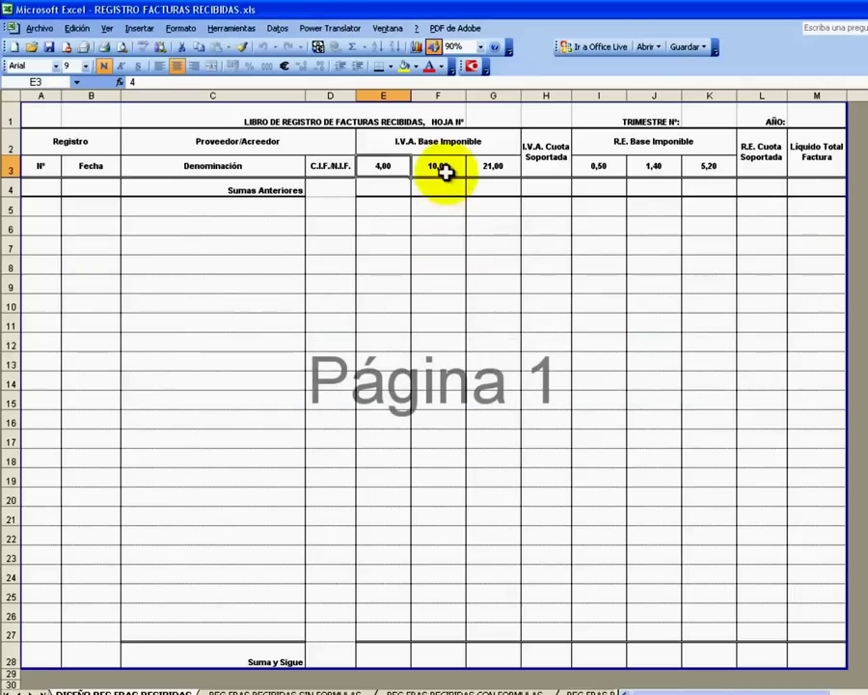
left_click(446, 170)
key("Delete")
key("Return")
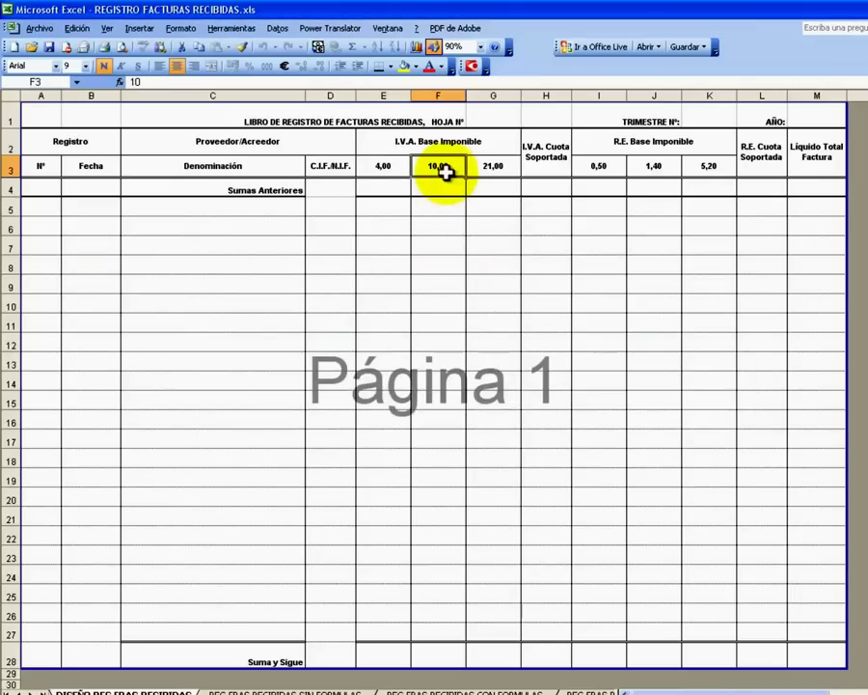
left_click(208, 141)
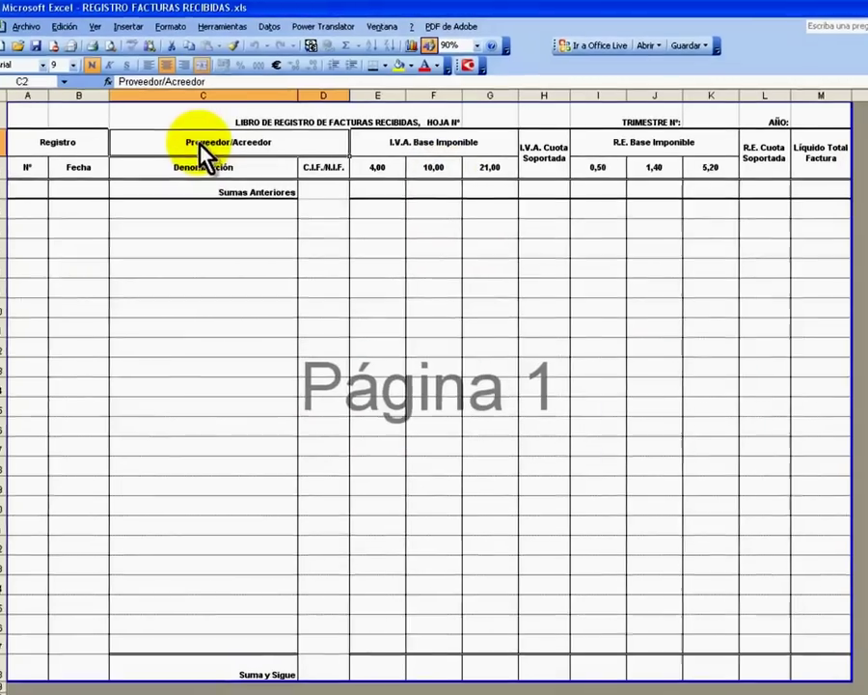
key("Delete")
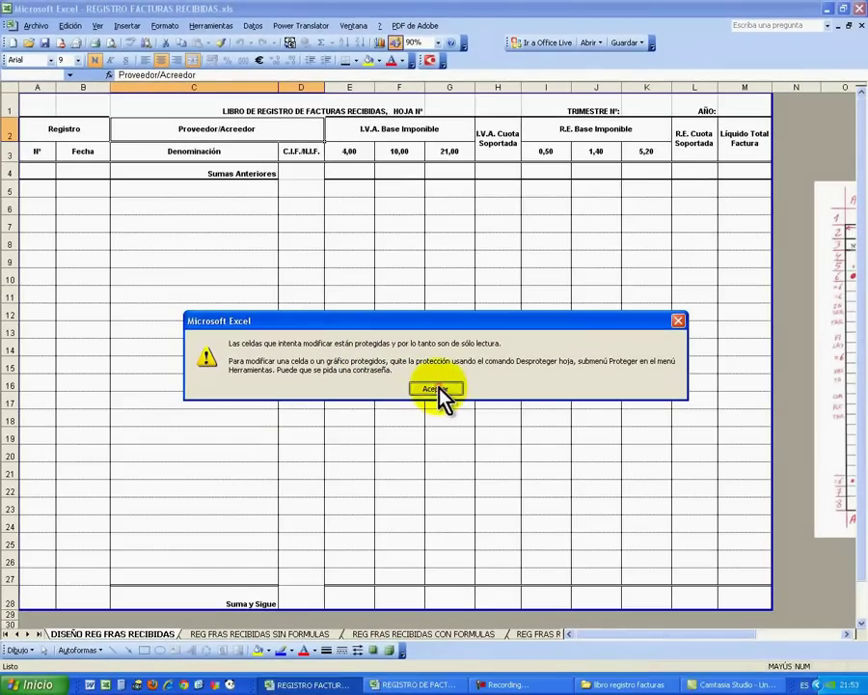
left_click(437, 390)
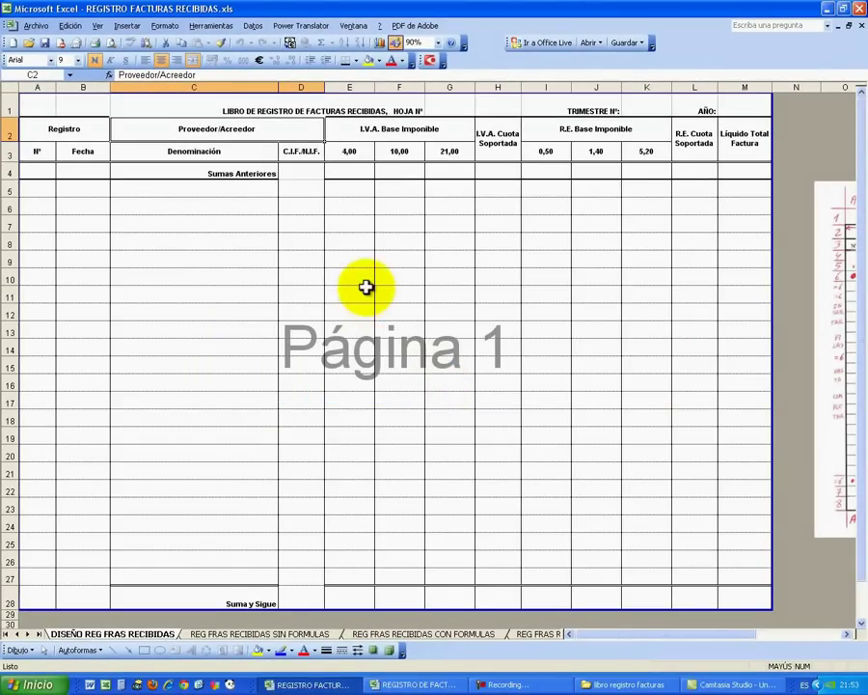
Fill the header with sheet number 3, quarter 2 and year 2013.
left_click(37, 109)
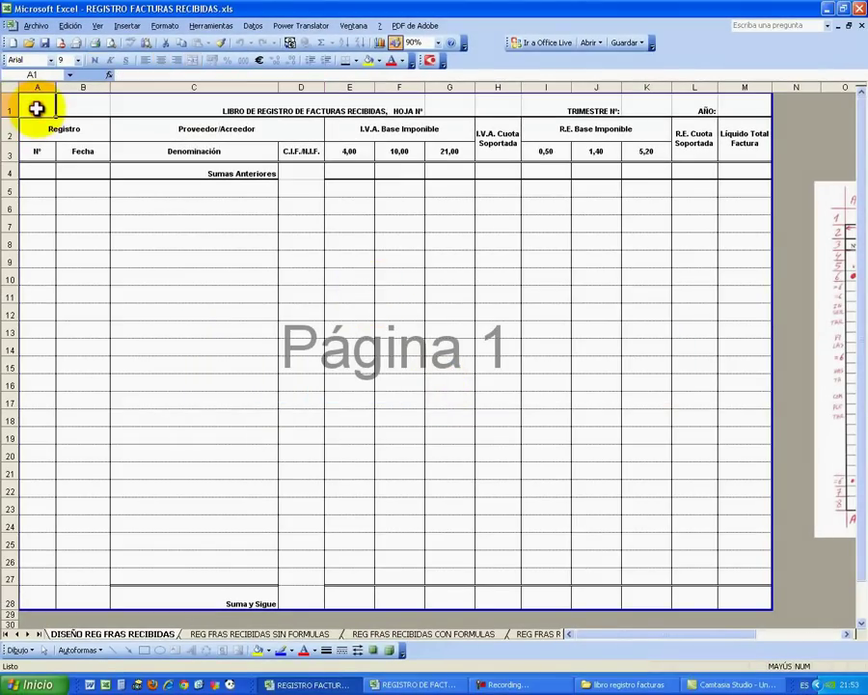
key("Tab")
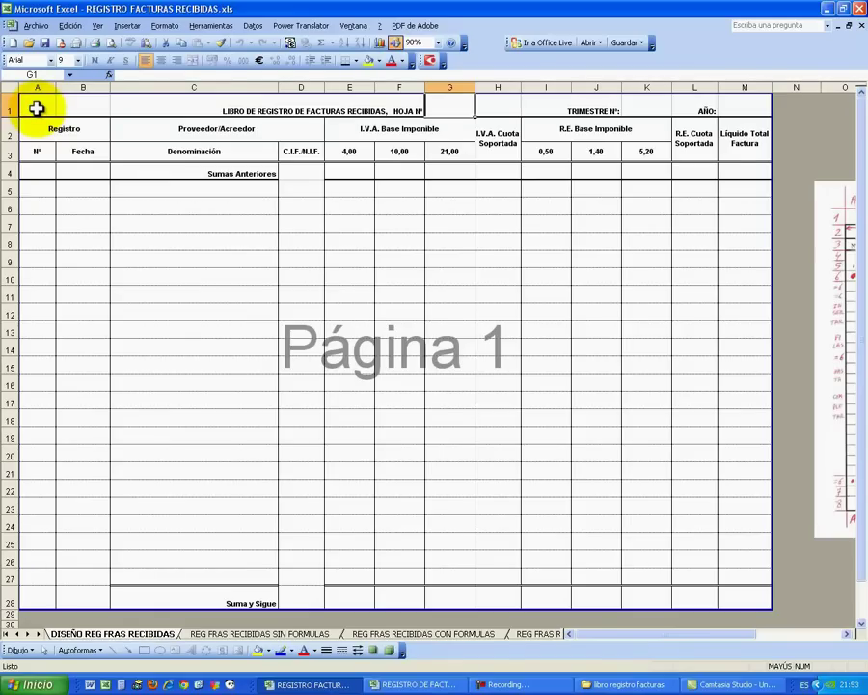
type("3")
key("Tab")
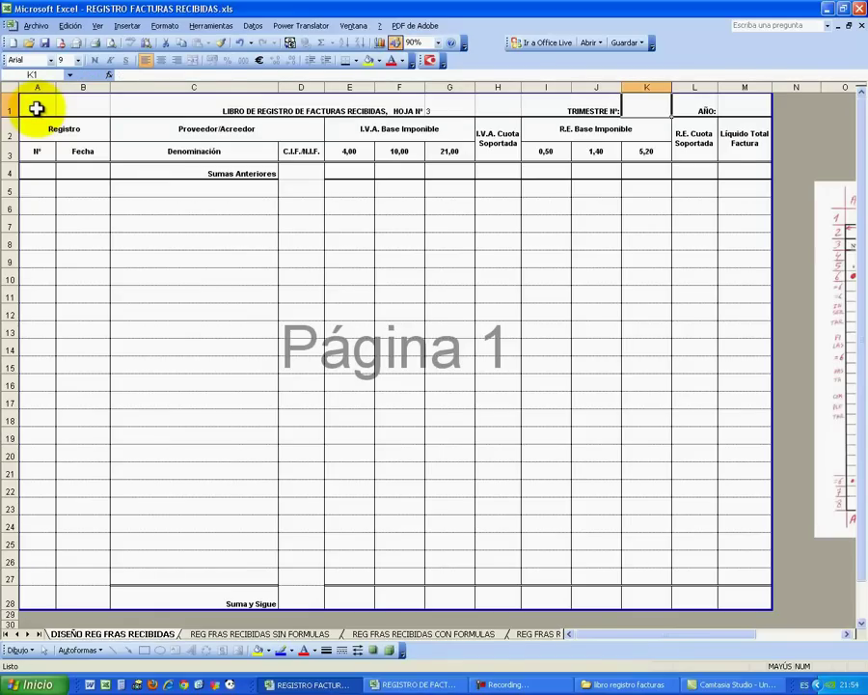
type("2")
key("Tab")
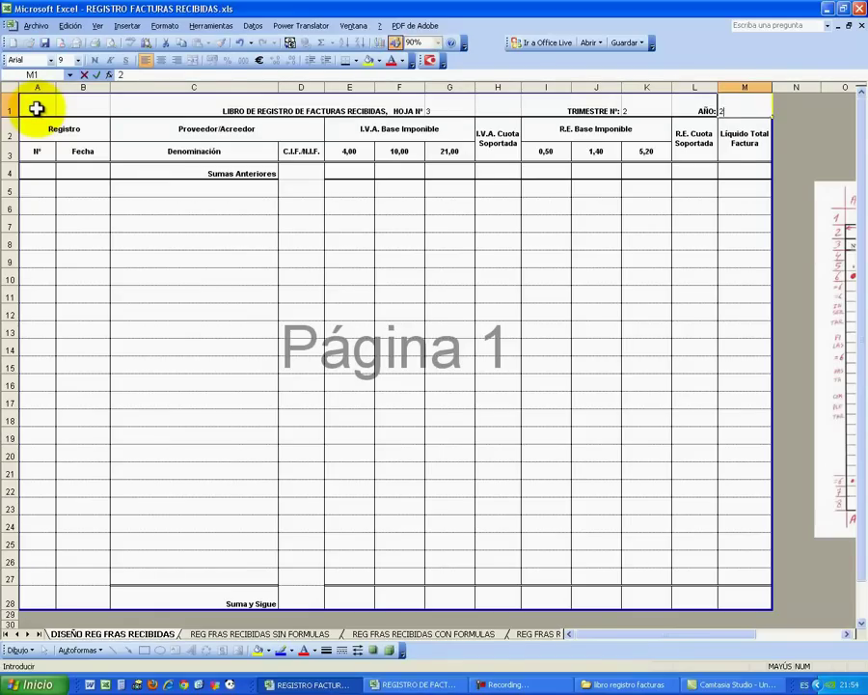
type("201")
type("3")
key("Tab")
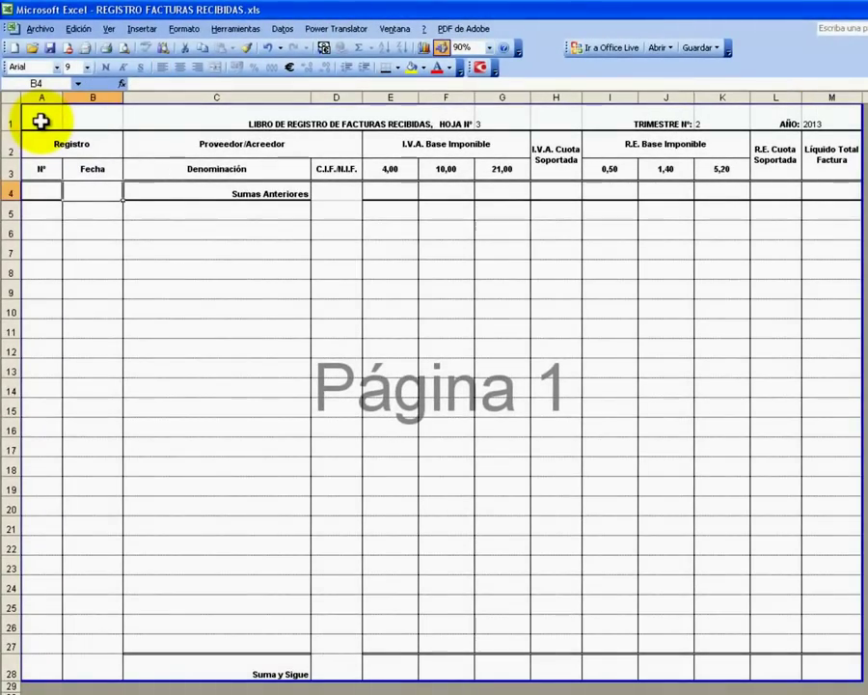
Enter 25/02/2013 in row 4's Fecha cell, checking the system calendar's year.
type("25-2")
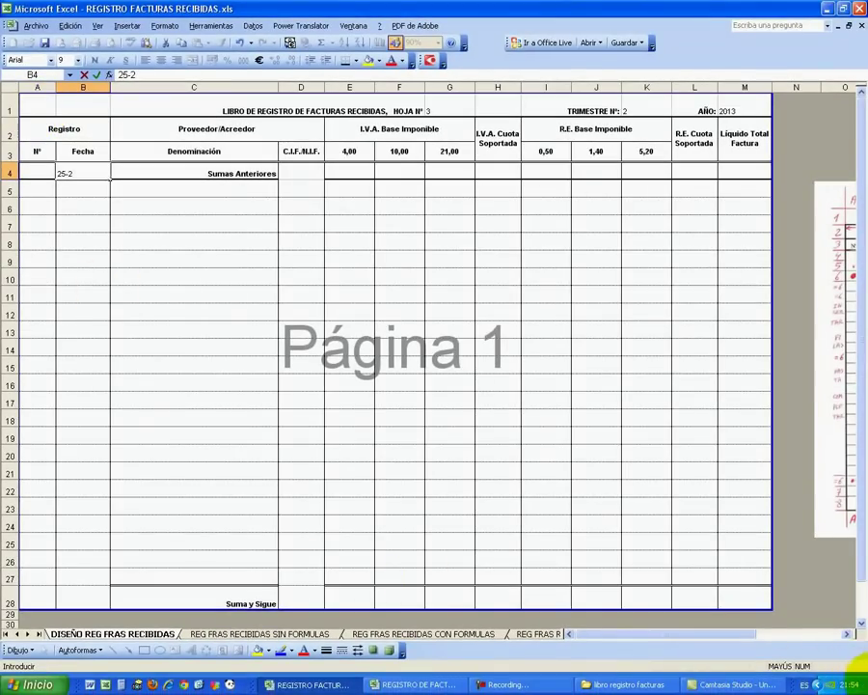
double_click(853, 686)
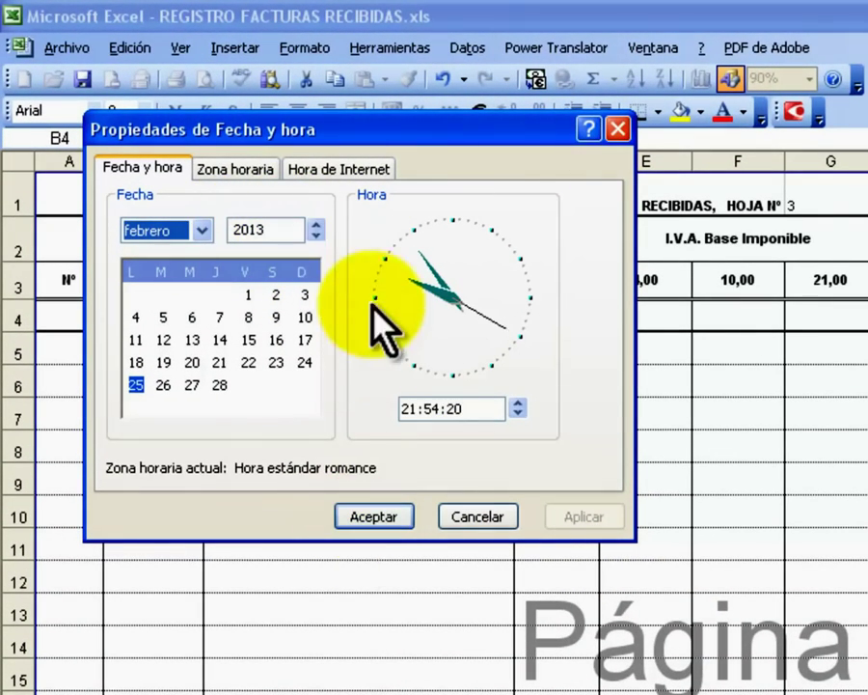
left_click(617, 131)
type("25-2")
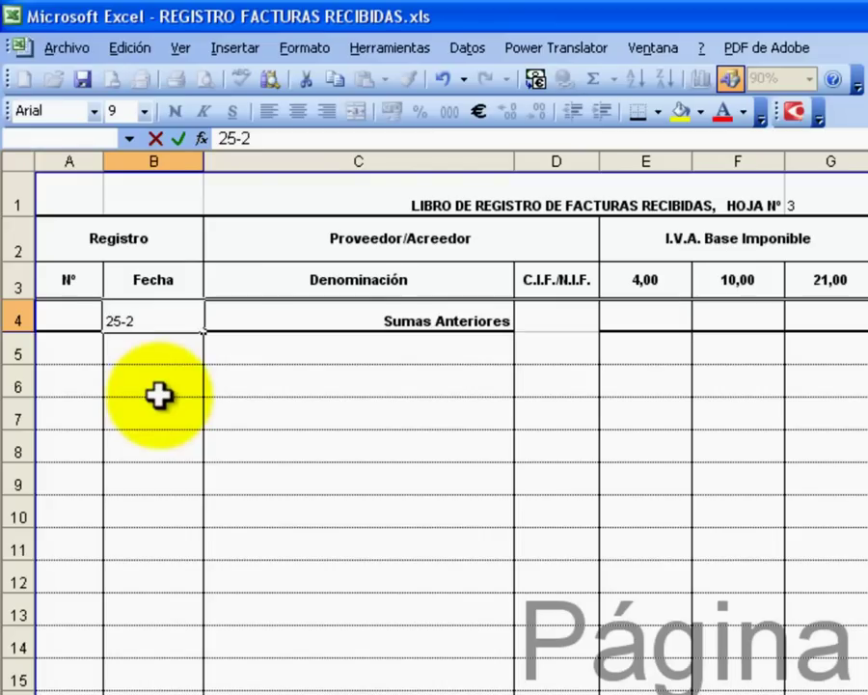
type("-13")
key("BackSpace")
key("BackSpace")
key("BackSpace")
key("Tab")
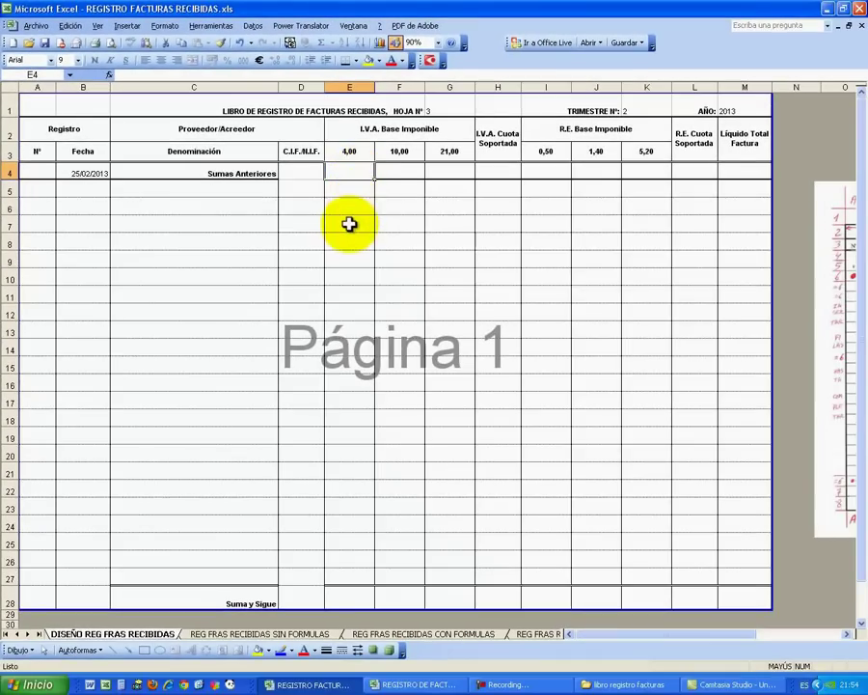
Enter 100 in row 4's base cells E4 to K4, giving 35,00 VAT and 342,10 total.
type("100")
key("Tab")
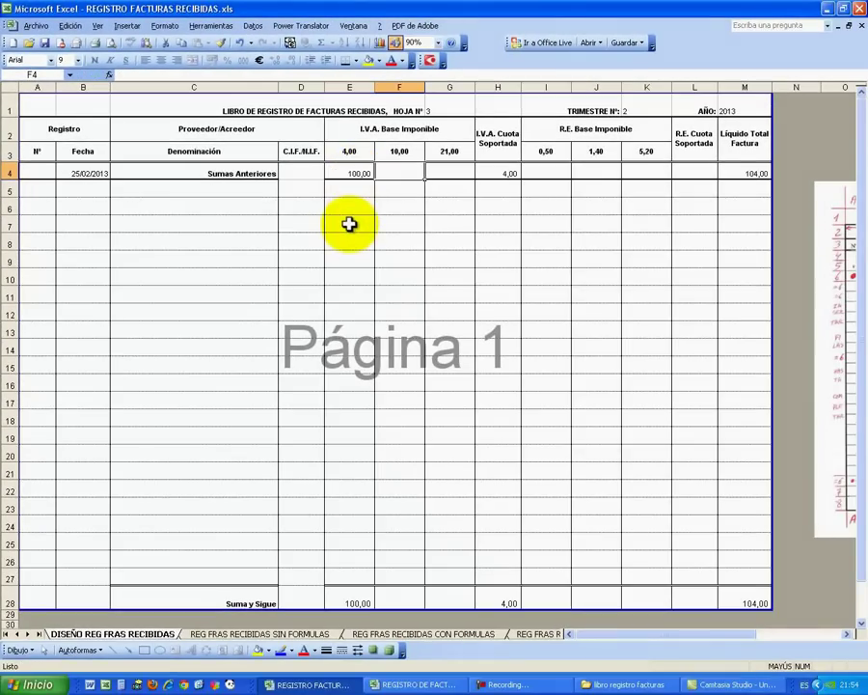
type("10")
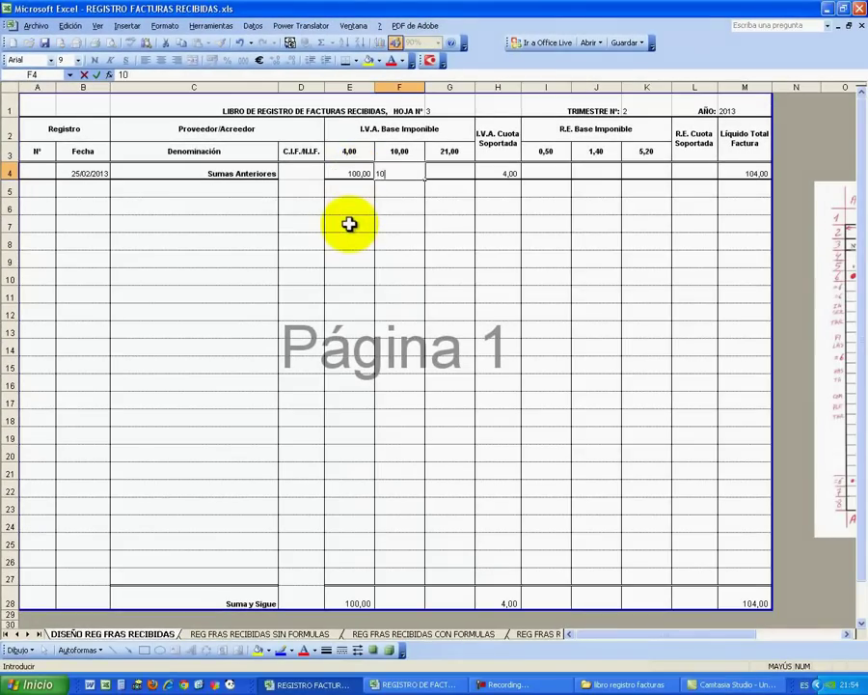
type("0")
key("Tab")
type("100")
key("Tab")
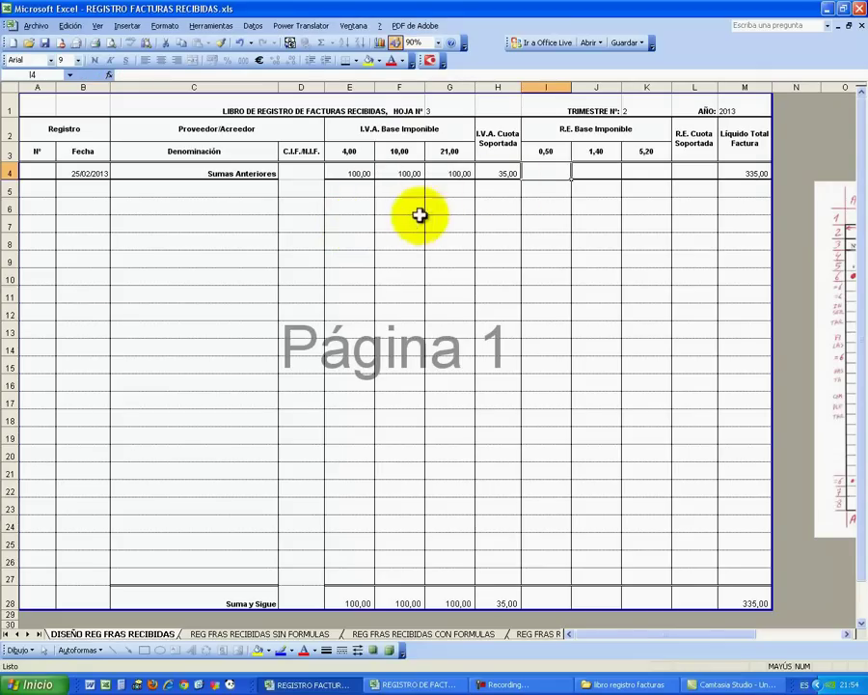
type("100")
key("Tab")
type("100")
key("Tab")
type("100")
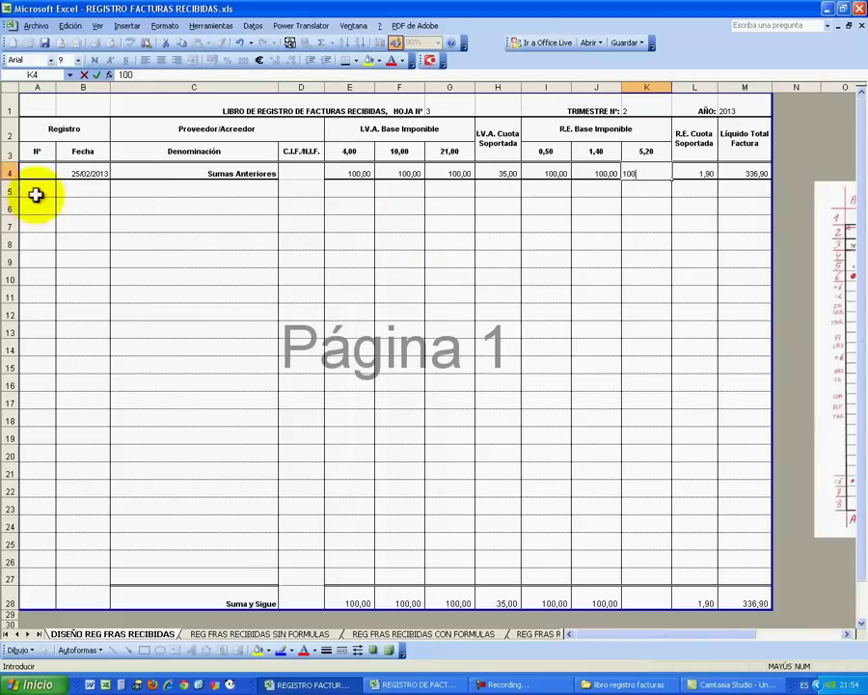
key("Return")
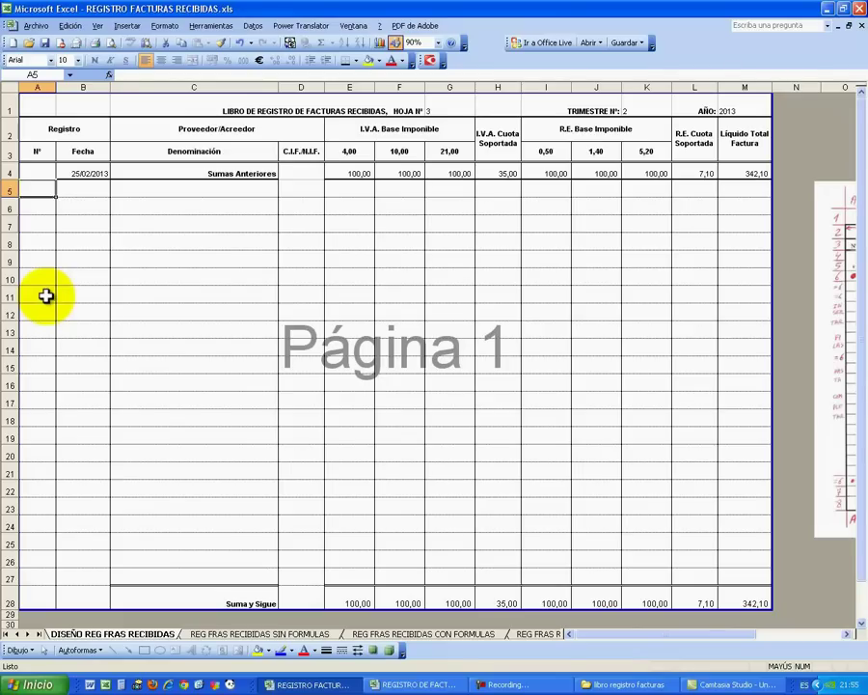
Enter invoice 50 dated 25/02/2013 from Empresa Proveedora, S.A. with its C.I.F. in row 5.
type("50")
key("Tab")
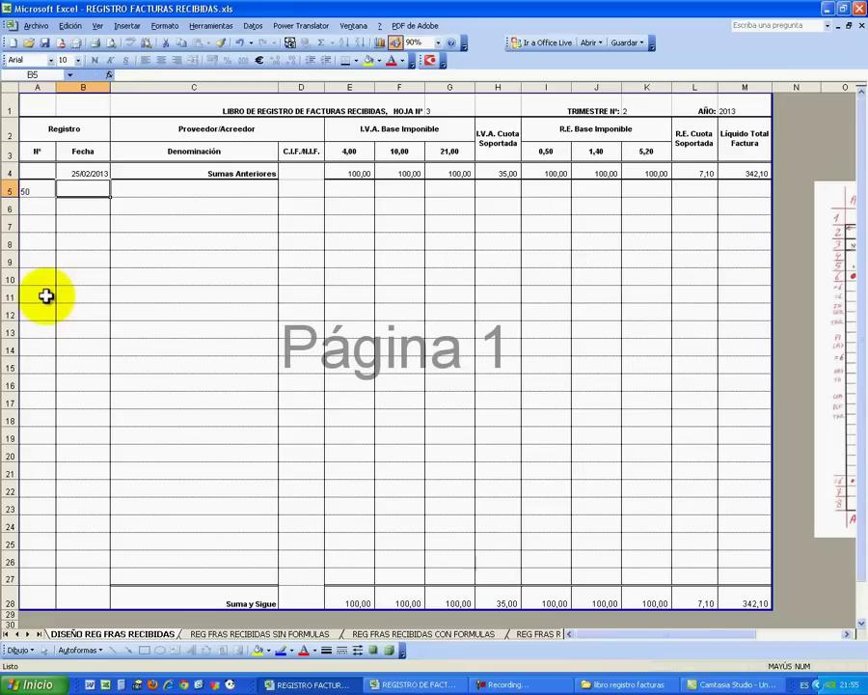
type("2")
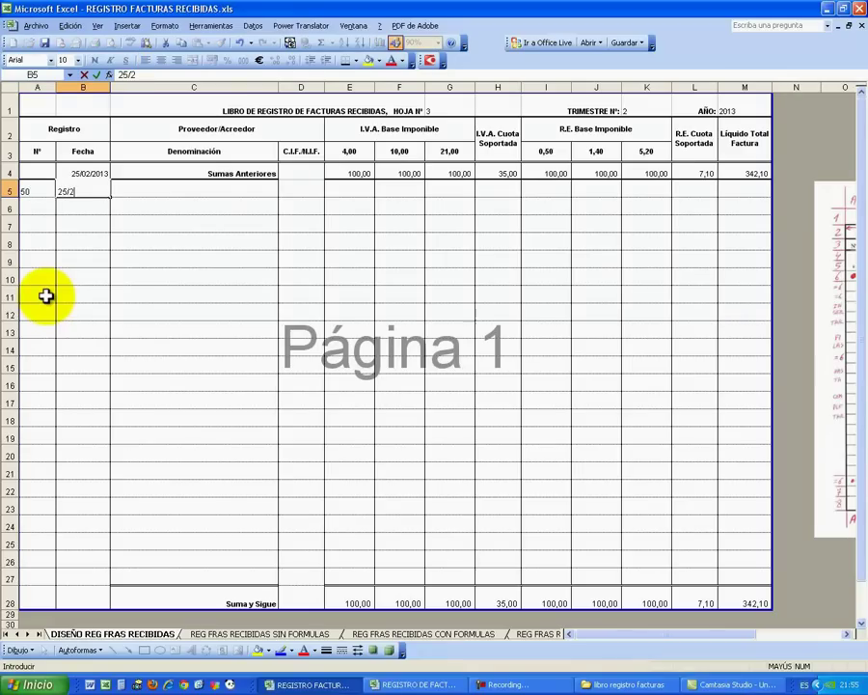
type("5/02/2013")
key("Tab")
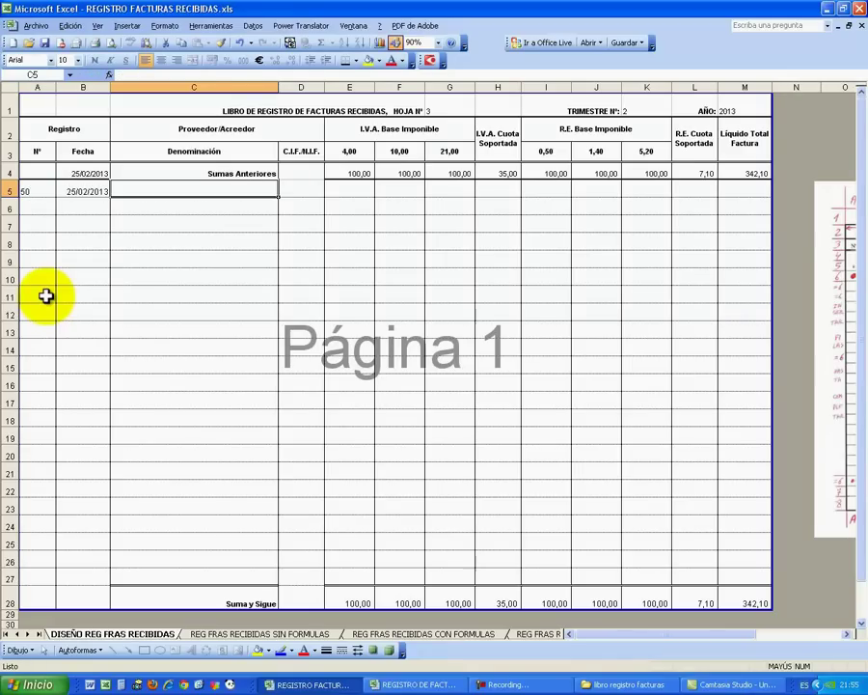
type("eMPRE")
key("BackSpace")
key("BackSpace")
key("BackSpace")
key("BackSpace")
key("BackSpace")
key("Caps_Lock")
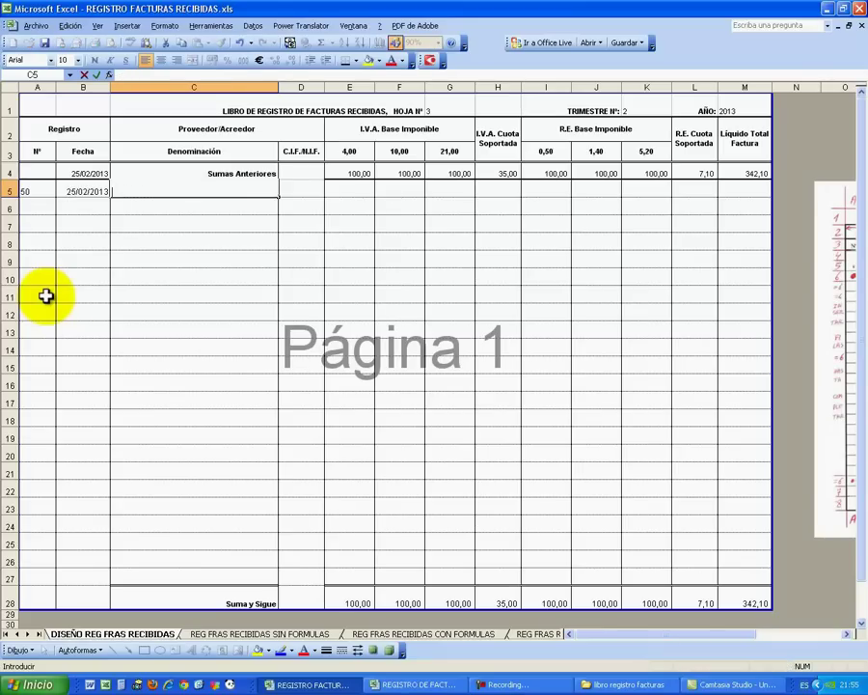
type("Empresa Proveedora, S.A.")
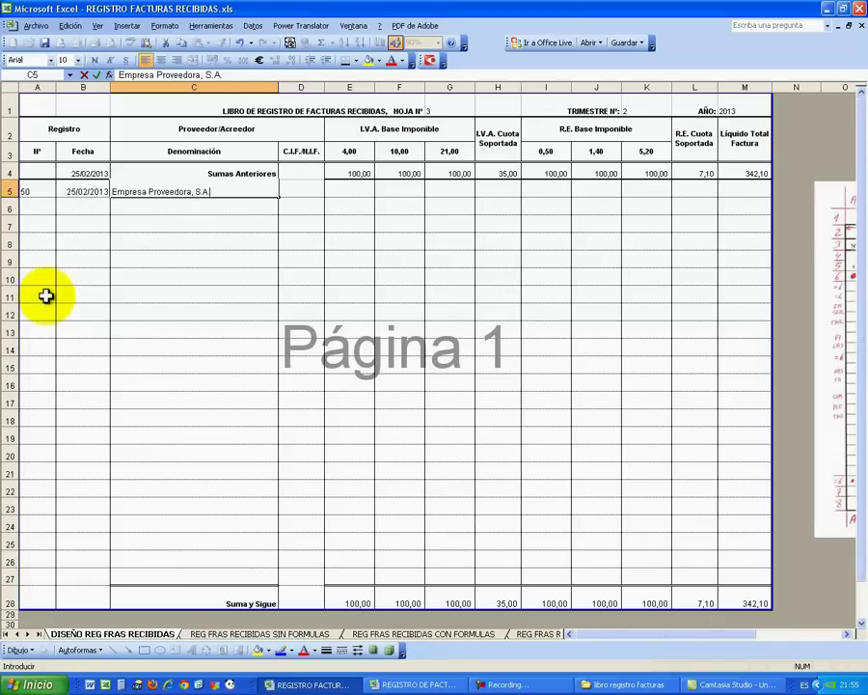
key("Tab")
type("458978Q")
key("Tab")
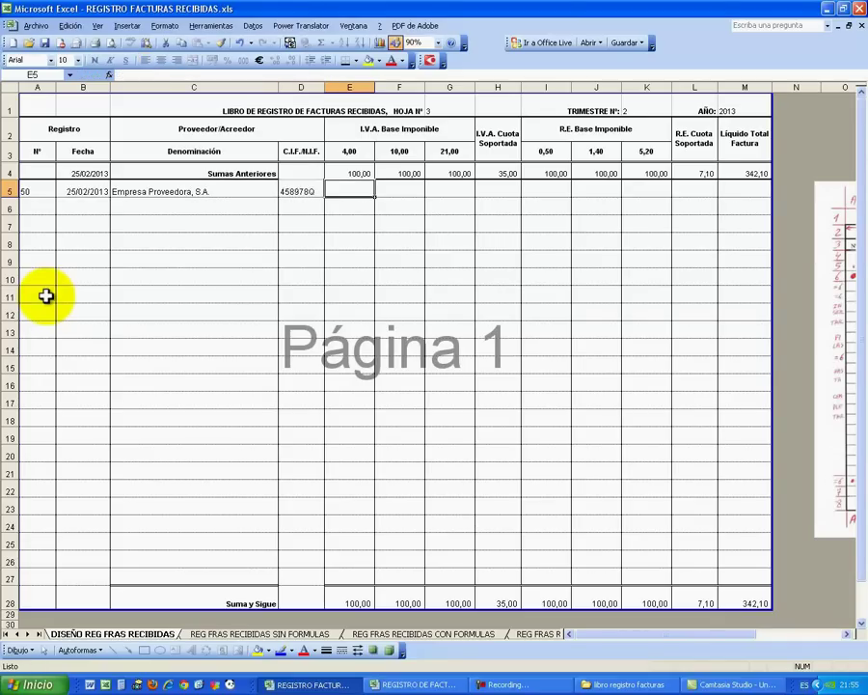
Enter bases of 500 at 4% and 100 at 21% for invoice 50.
type("500")
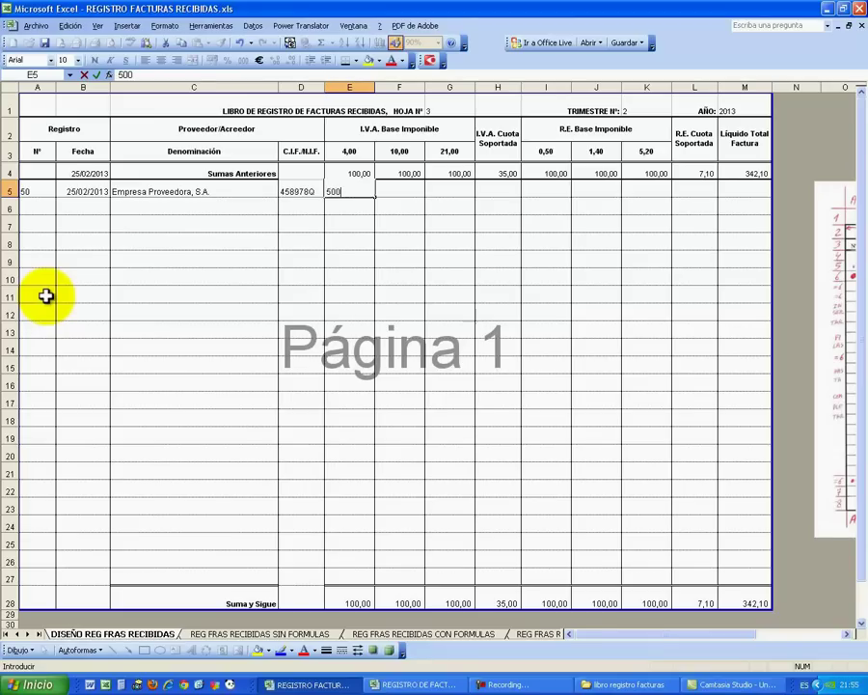
key("Tab")
key("Tab")
type("100")
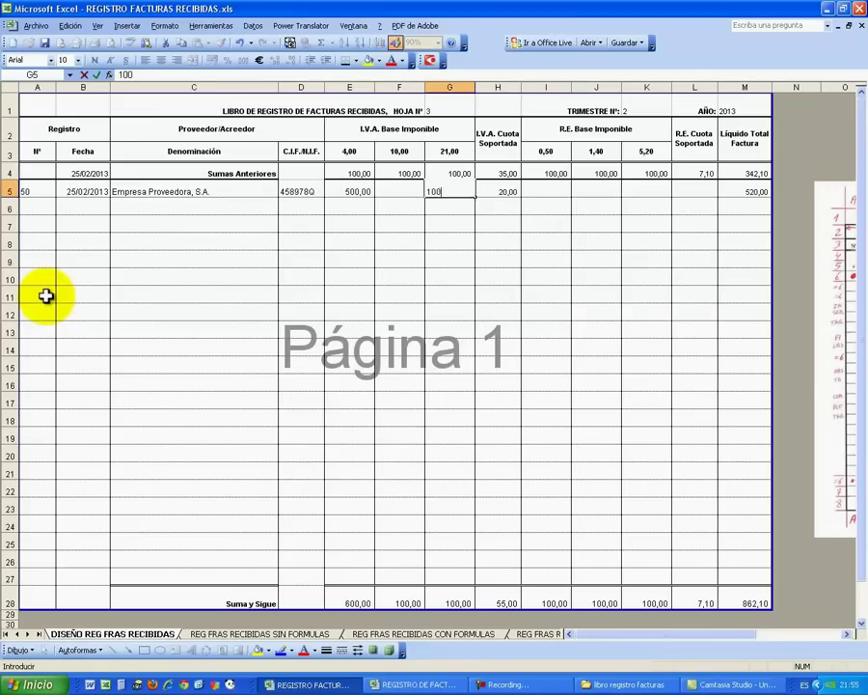
key("Tab")
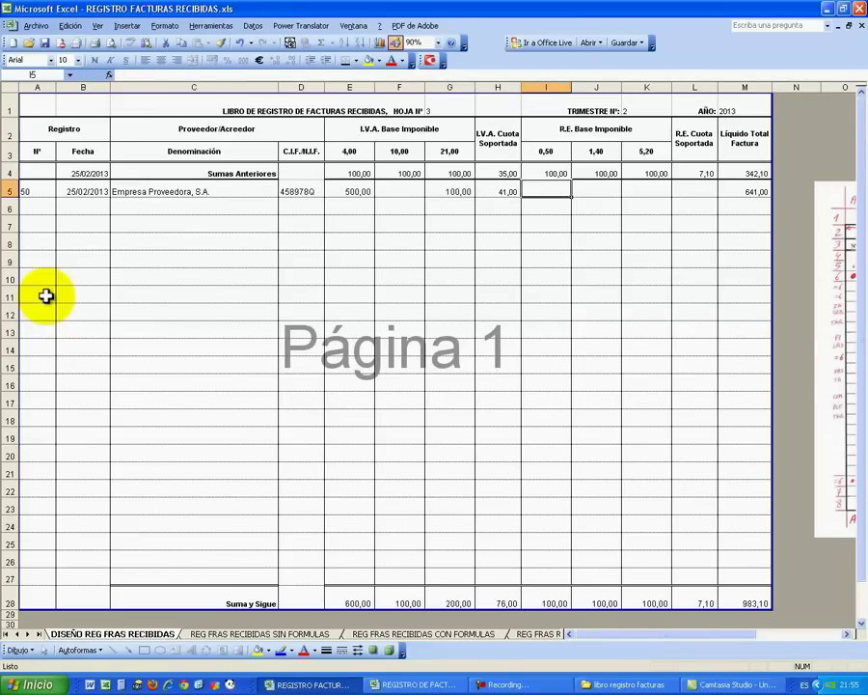
key("Tab")
key("Tab")
key("Return")
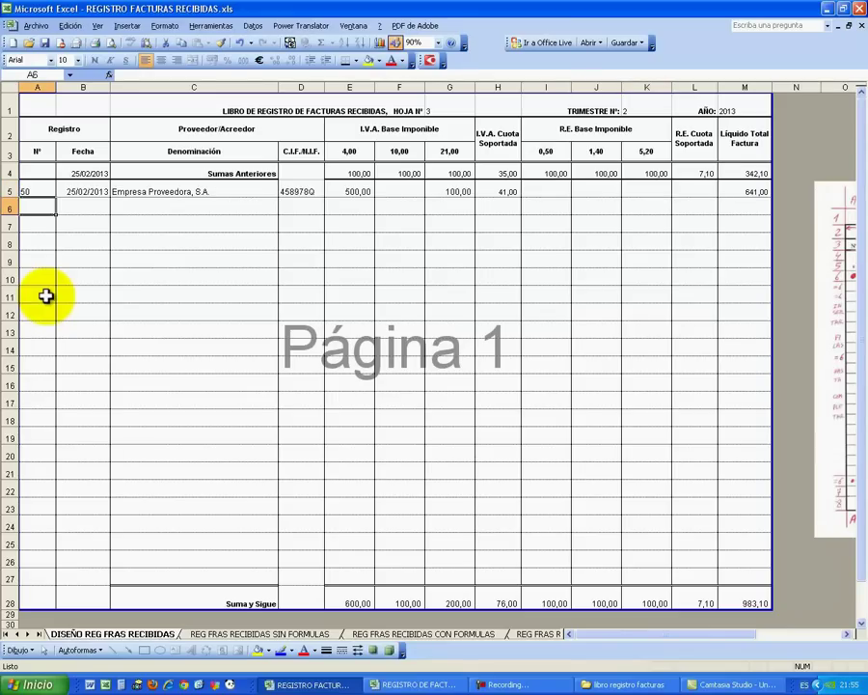
Enter invoice 51 dated 26/02/2013 from Empresa Proveedorea Nº 2 with its C.I.F. in row 6.
type("51")
key("Tab")
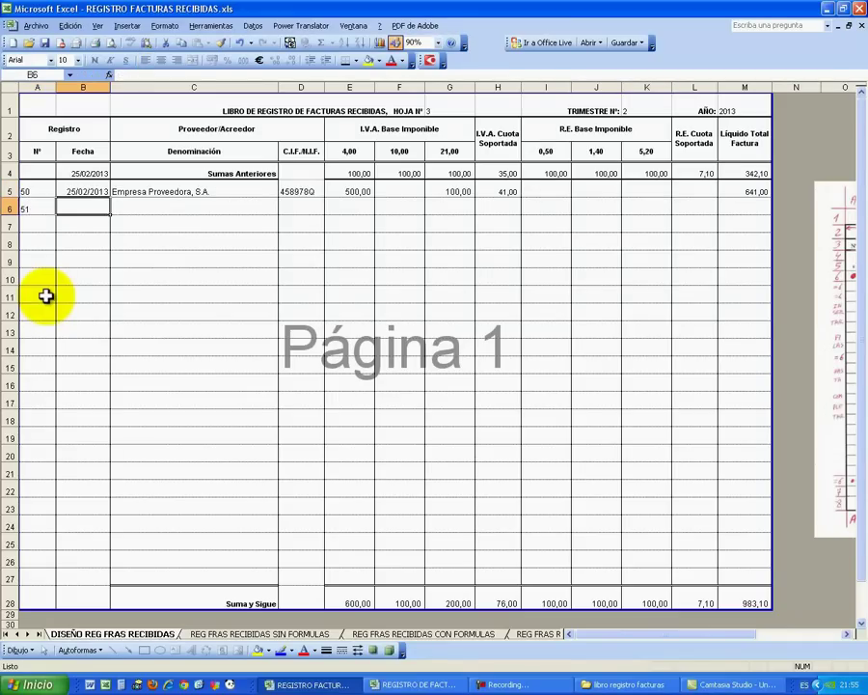
type("26-")
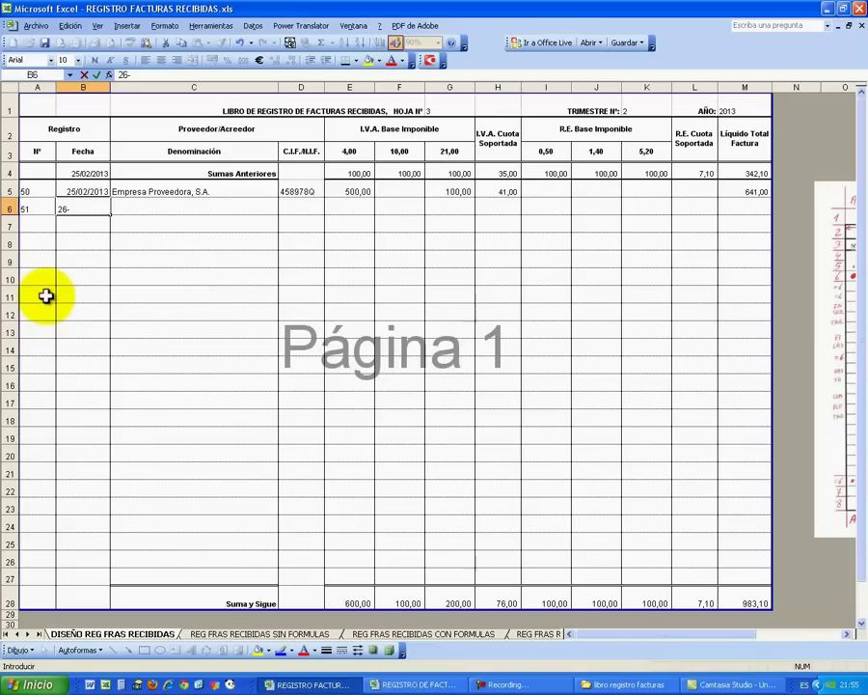
type("2")
key("Tab")
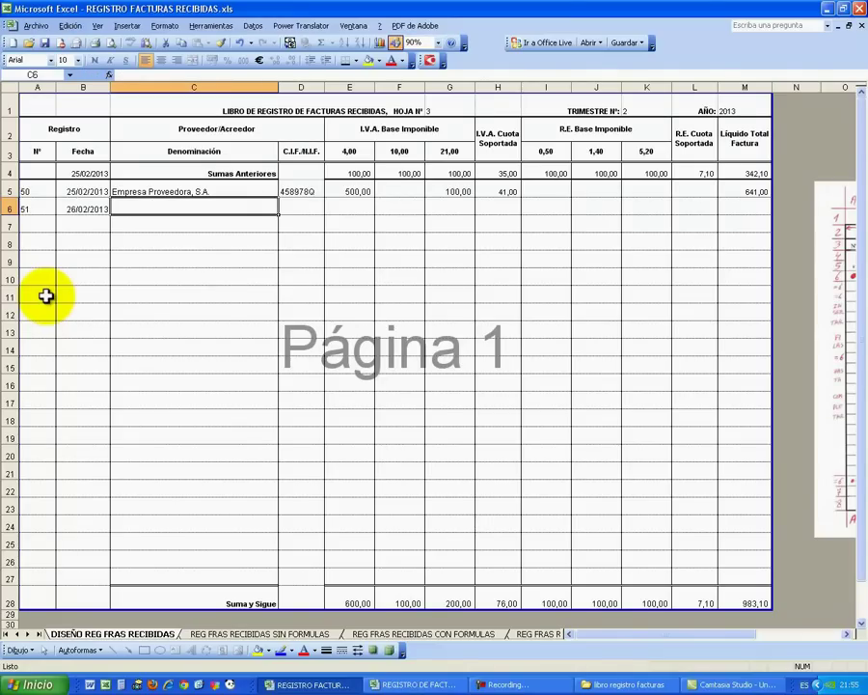
type("Empresa Proveedorea Nº 2")
key("Tab")
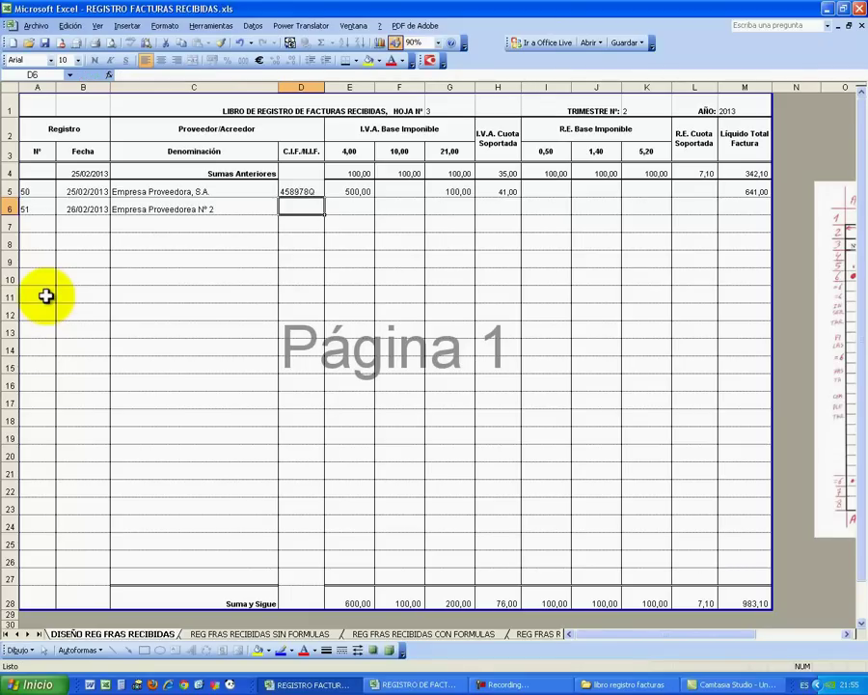
type("12354")
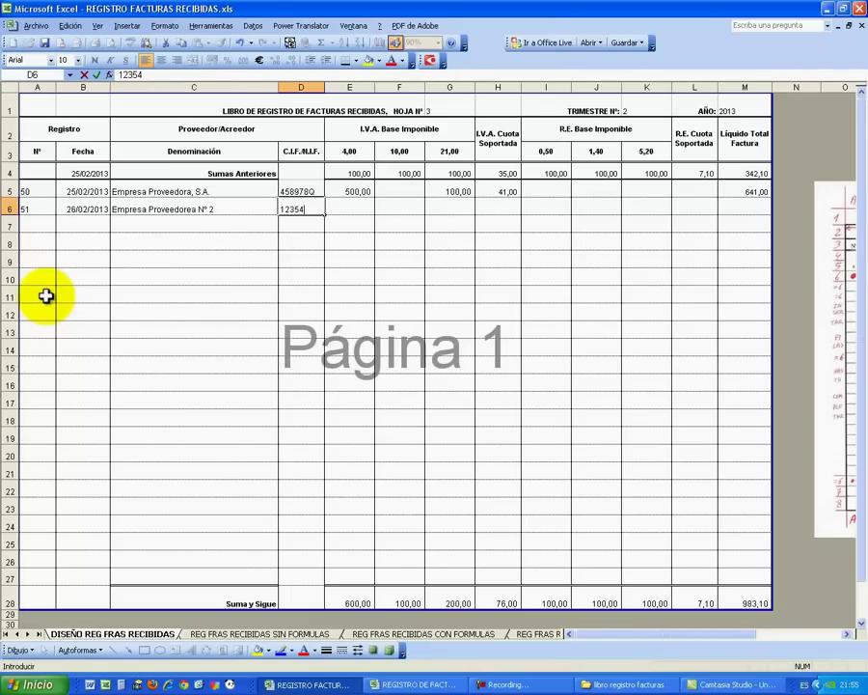
type("Q")
key("Tab")
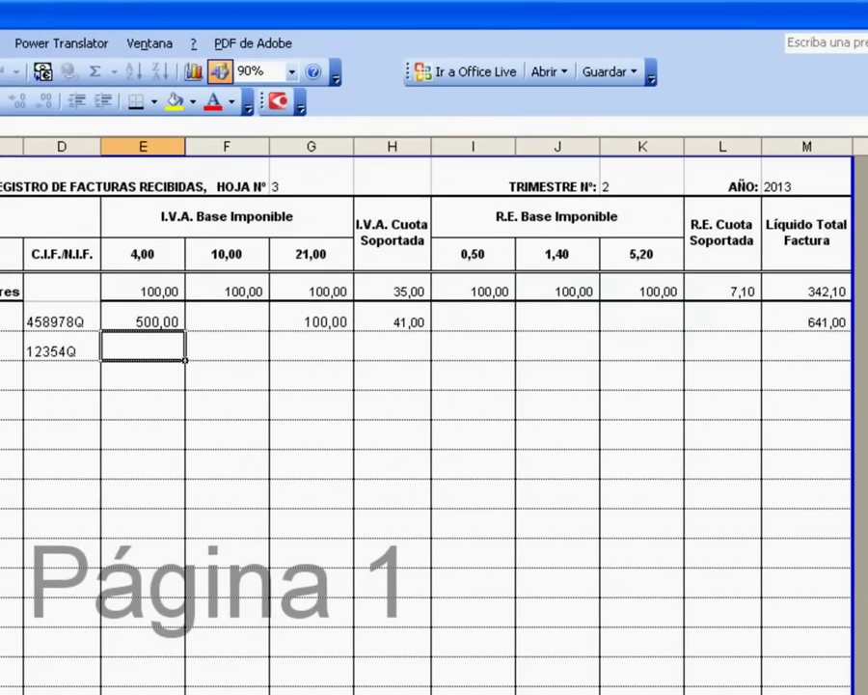
Enter 1.000 under the 21% base and 1.000 under the 5,20 surcharge base.
key("Tab")
key("Tab")
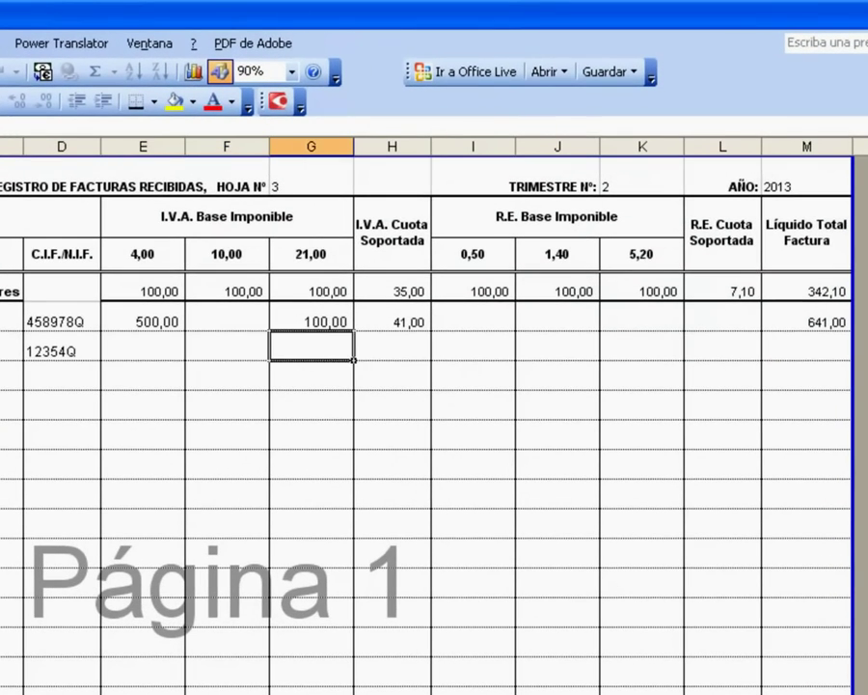
type("1000")
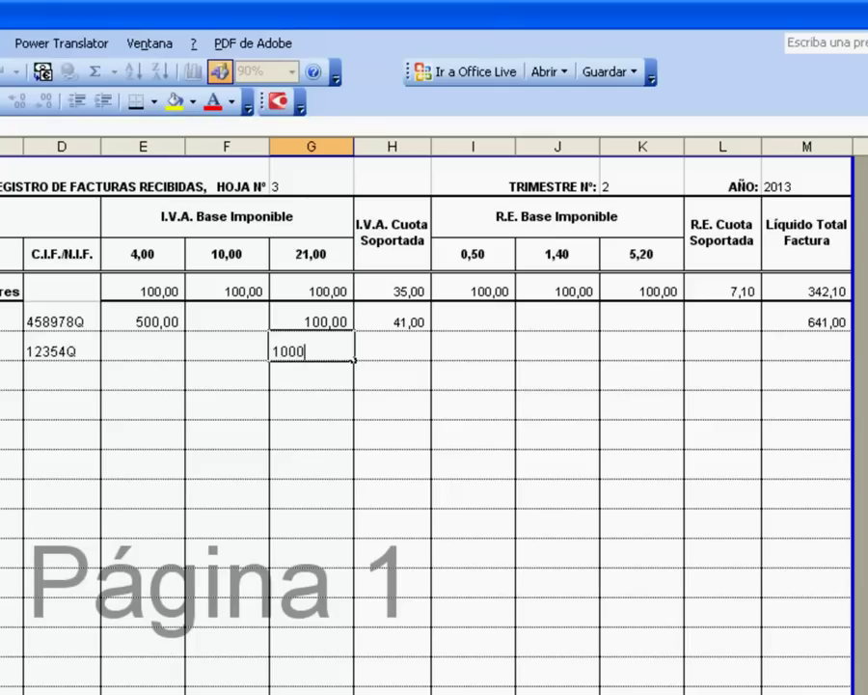
key("Tab")
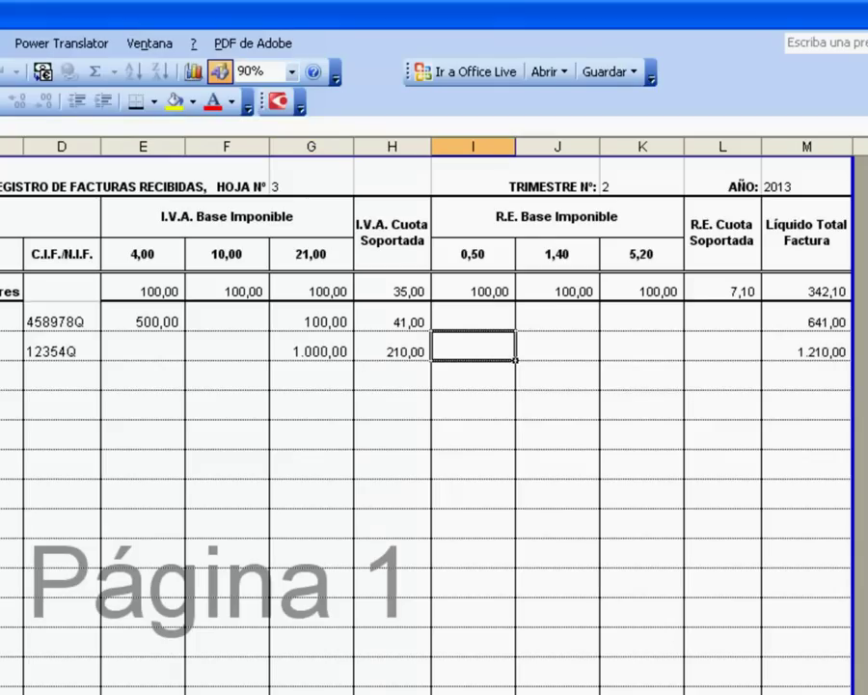
key("Tab")
key("Tab")
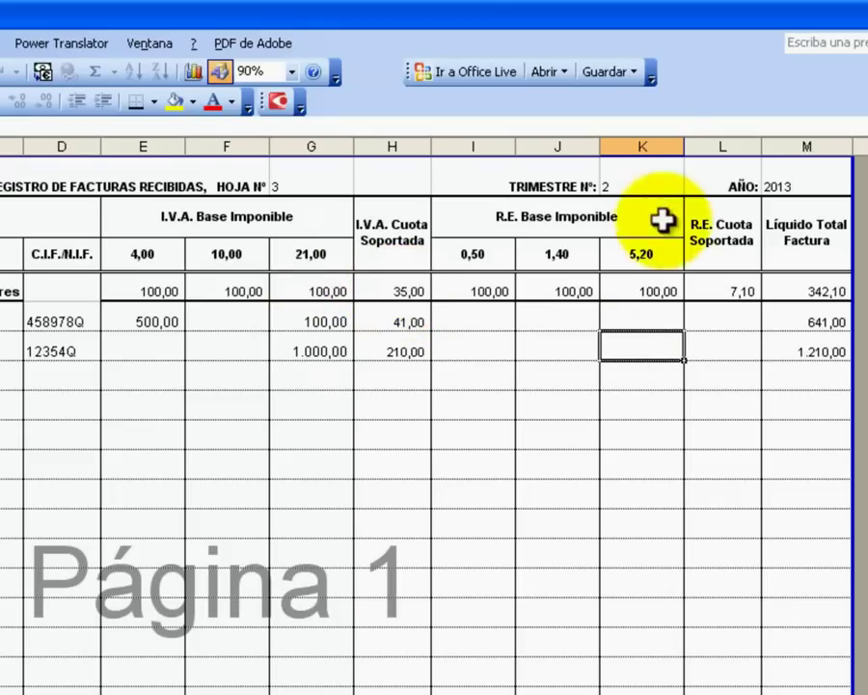
type("1.000")
key("Return")
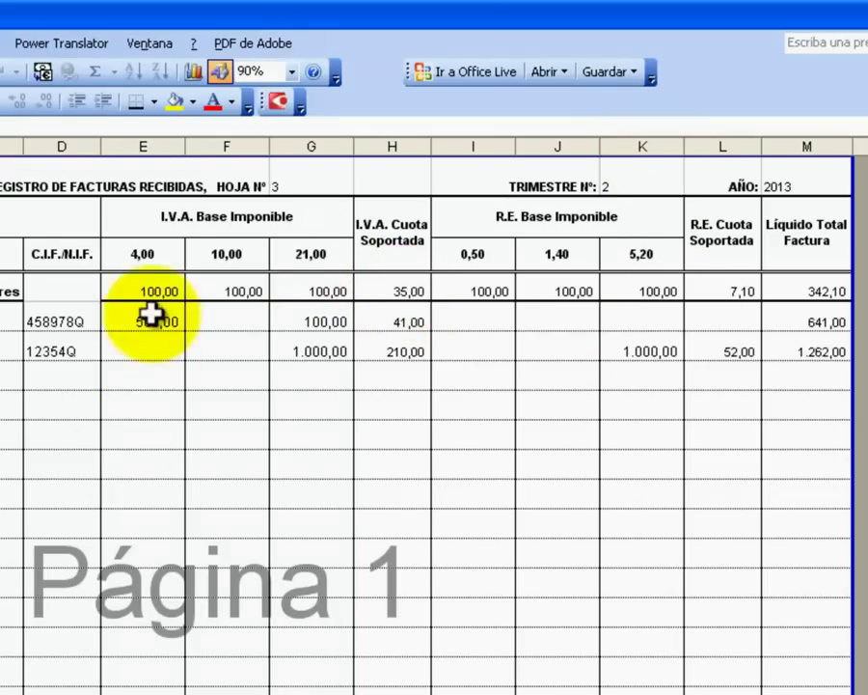
left_click(144, 292)
left_click(388, 213)
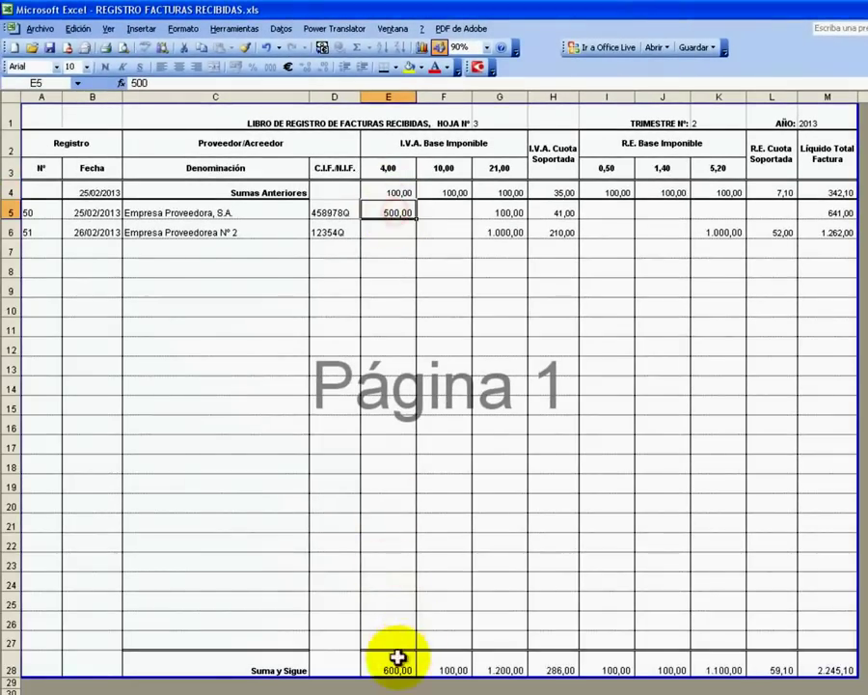
left_click(390, 668)
left_click(445, 193)
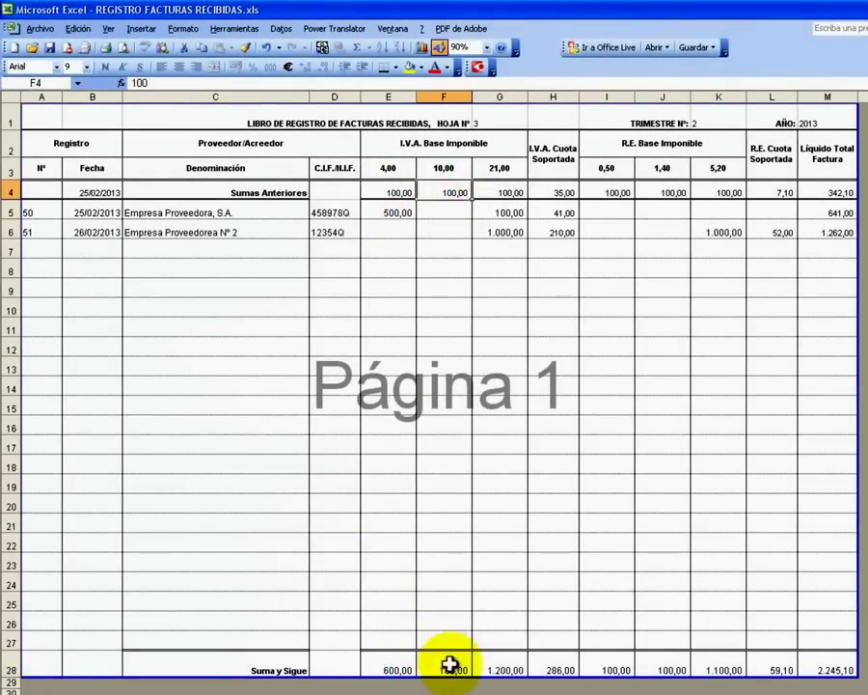
left_click(448, 667)
left_click(500, 192)
left_click(500, 212)
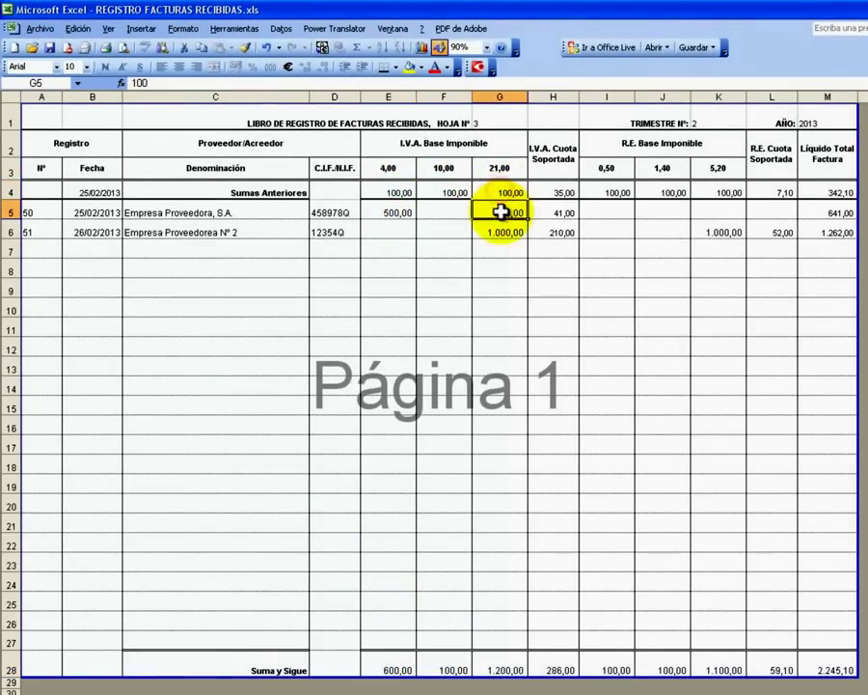
left_click(502, 233)
left_click(504, 670)
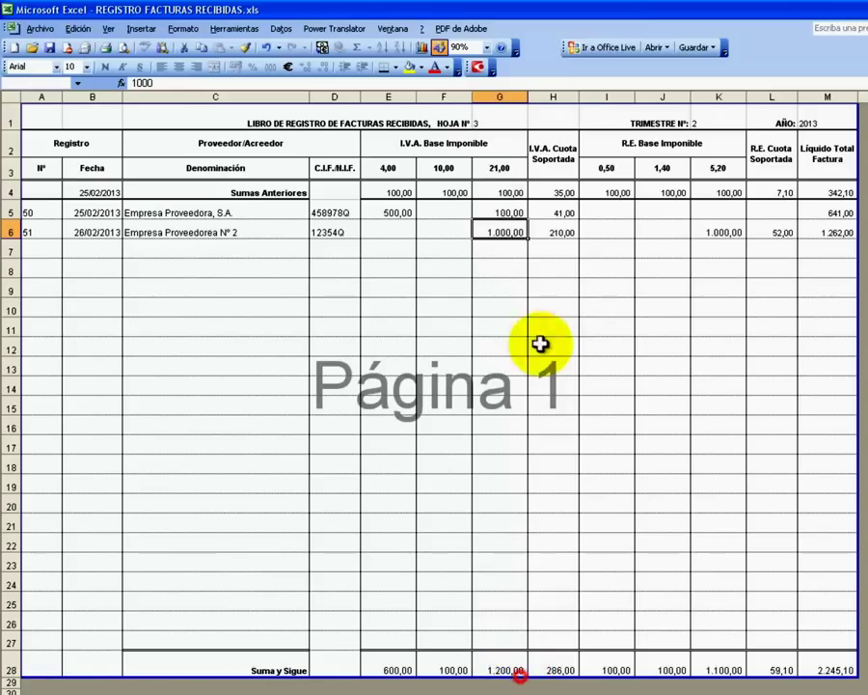
left_click(551, 194)
left_click(559, 216)
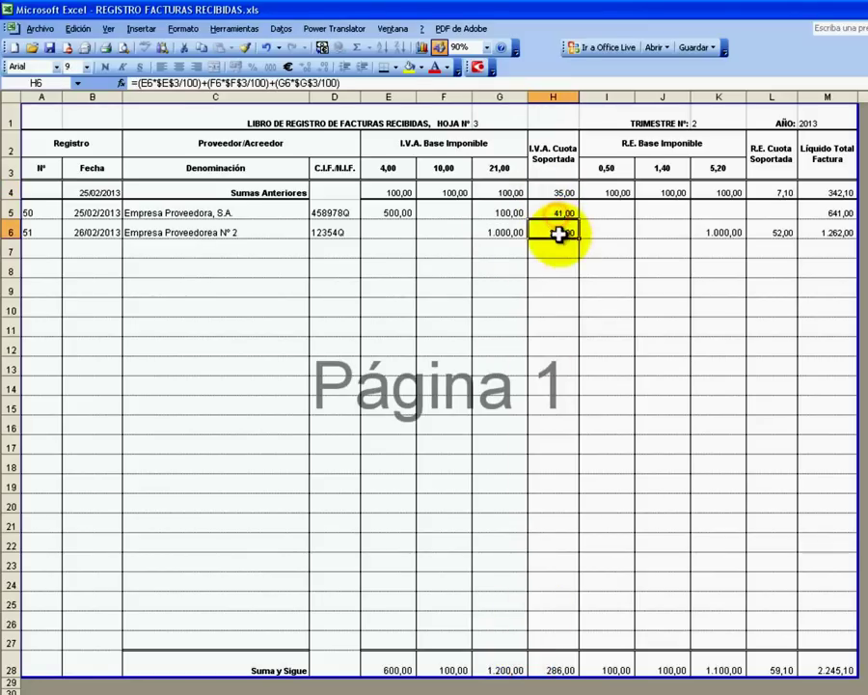
left_click(559, 234)
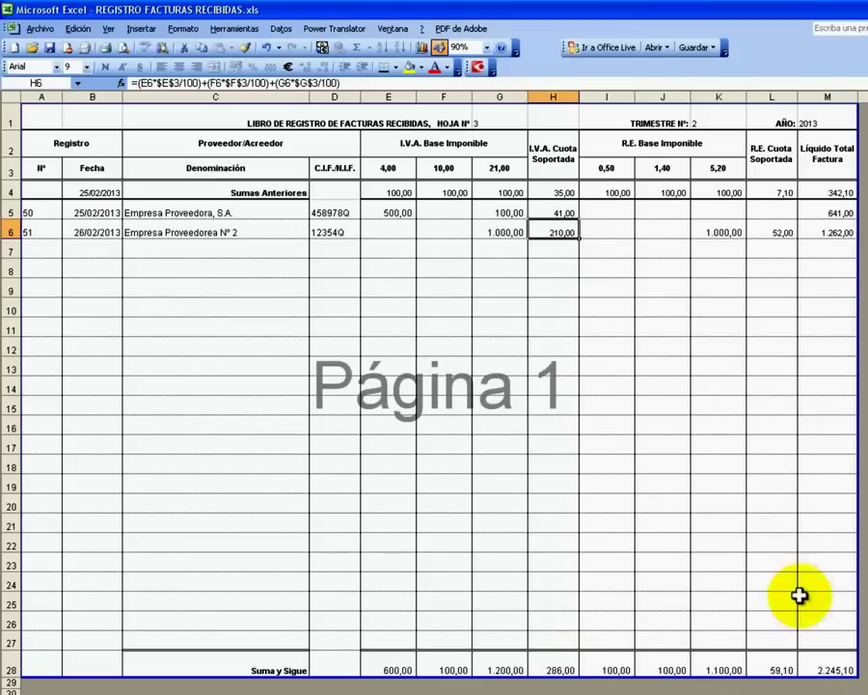
left_click(681, 518)
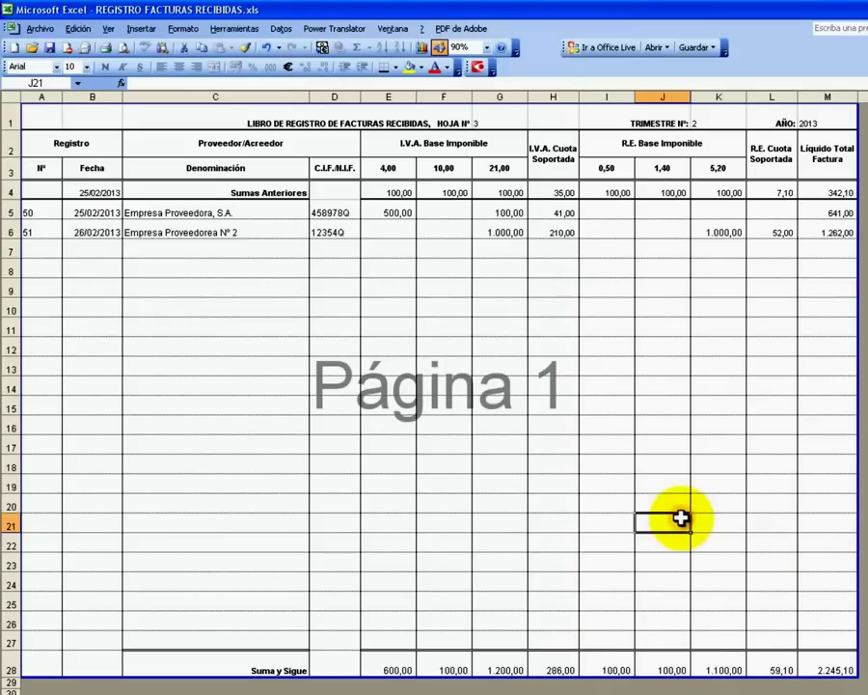